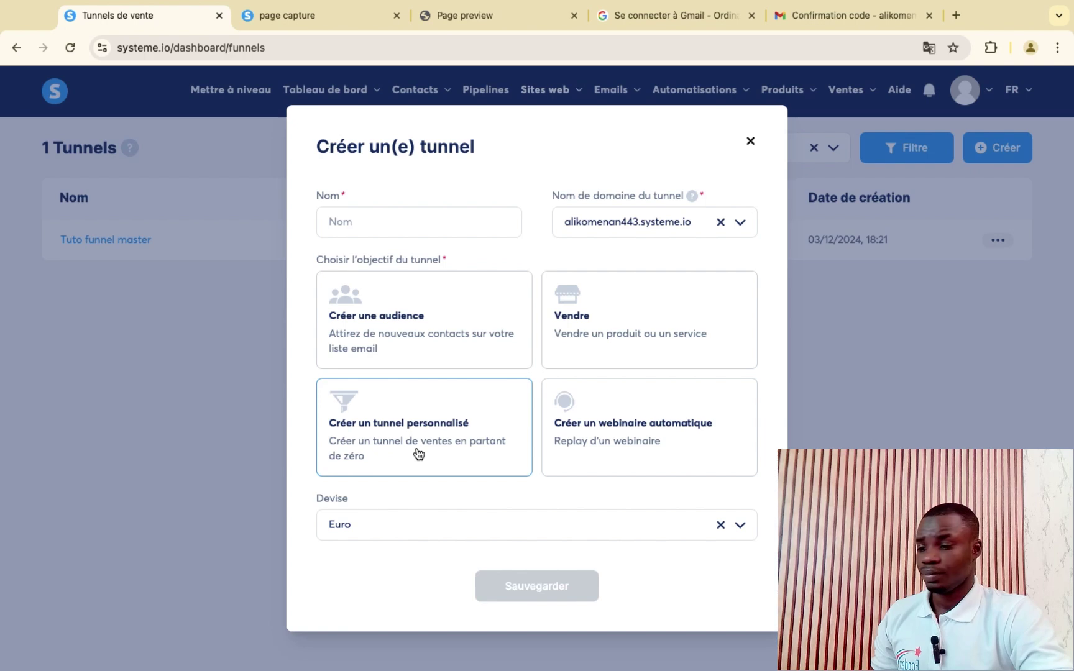
- Create a custom sales funnel (tunnel personnalisé) named "tunnel code", keeping the offered domain and Euro as currency
{"action": "left_click", "coordinate": [414, 236]}
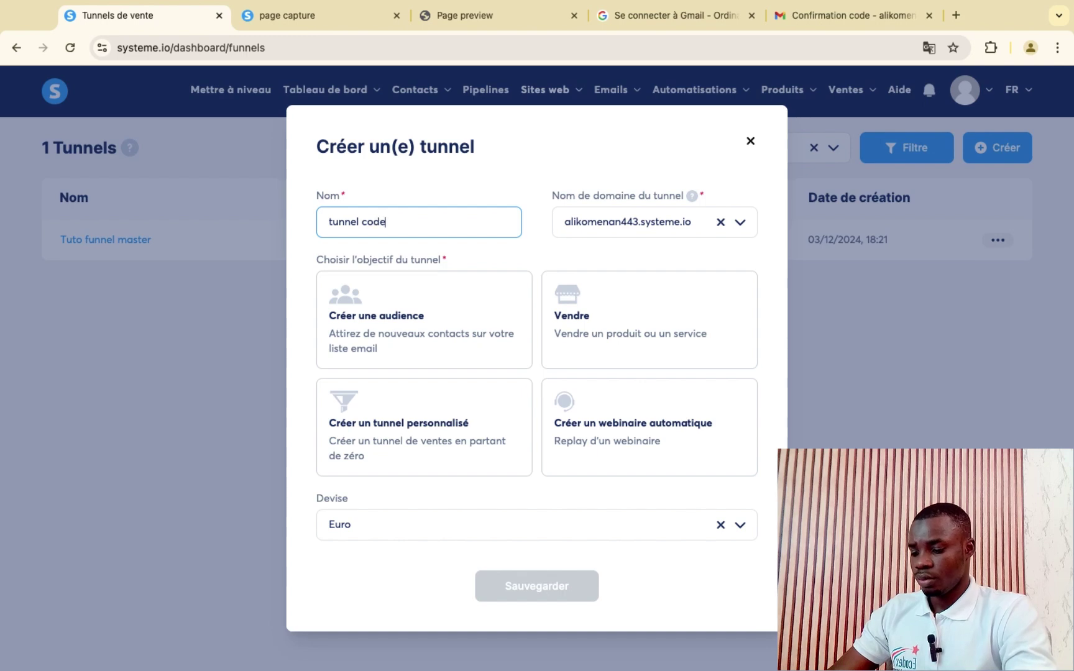
{"action": "left_click", "coordinate": [405, 445]}
{"action": "left_click", "coordinate": [524, 591]}
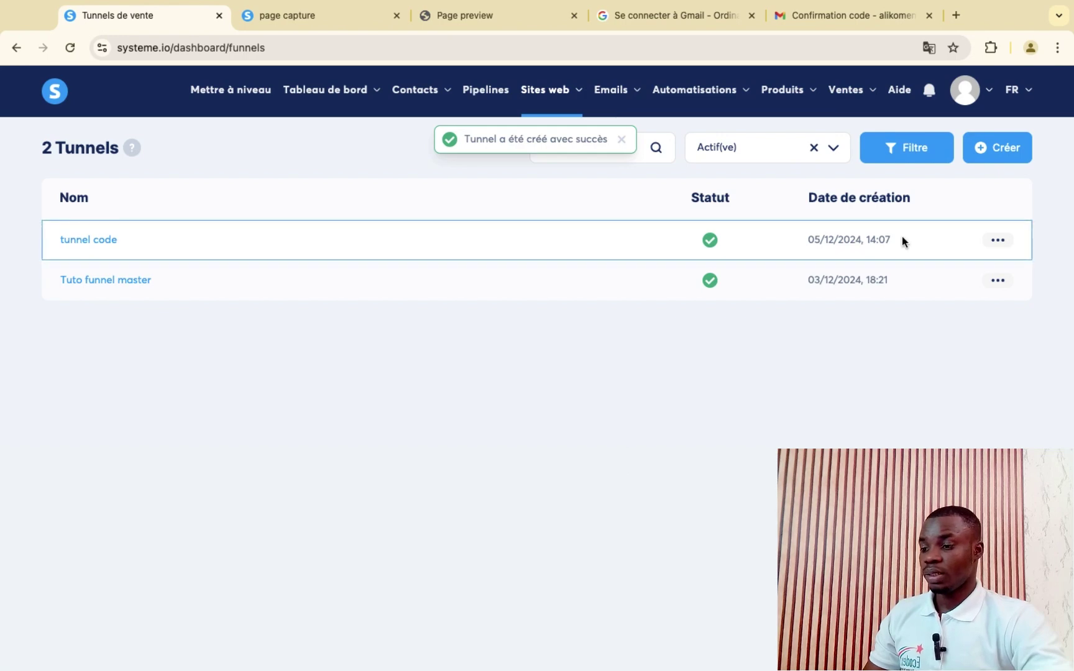
- Open the "tunnel code" funnel and add a step named "page de capture" with the type Page de capture
{"action": "left_click", "coordinate": [90, 241]}
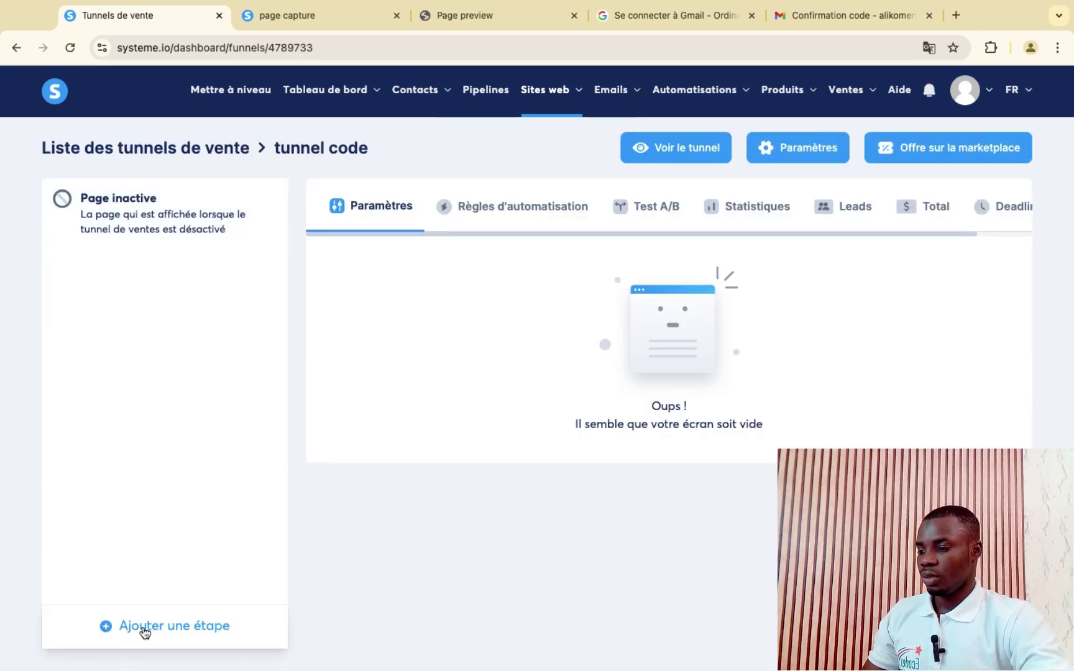
{"action": "left_click", "coordinate": [144, 631]}
{"action": "left_click", "coordinate": [421, 348]}
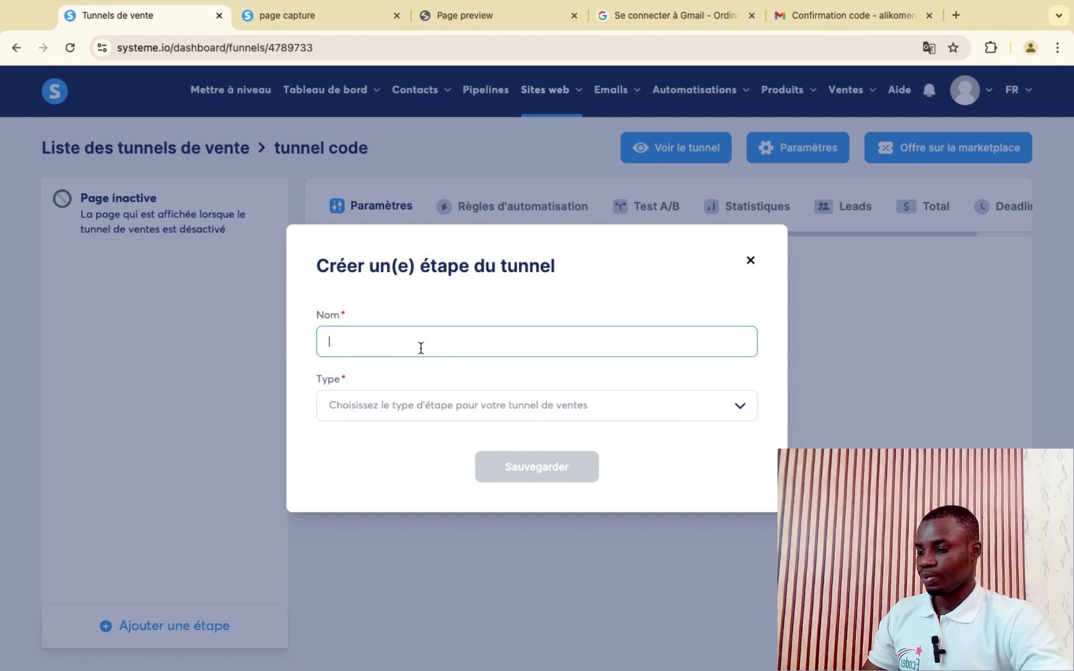
{"action": "type", "text": "page "}
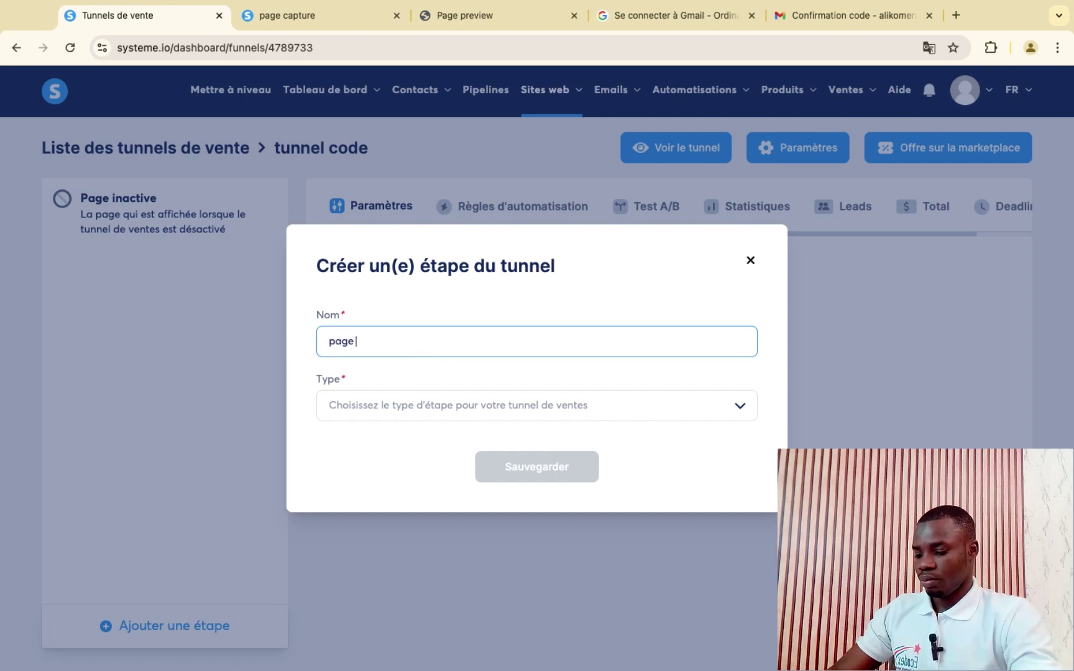
{"action": "type", "text": "de capture"}
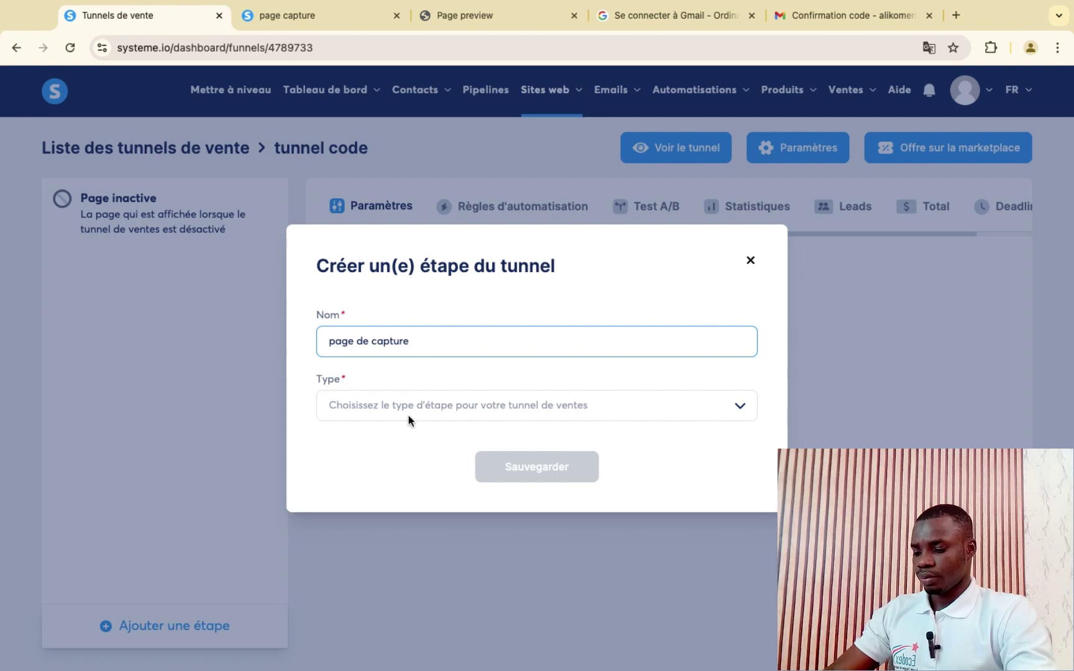
{"action": "left_click", "coordinate": [408, 421]}
{"action": "left_click", "coordinate": [395, 475]}
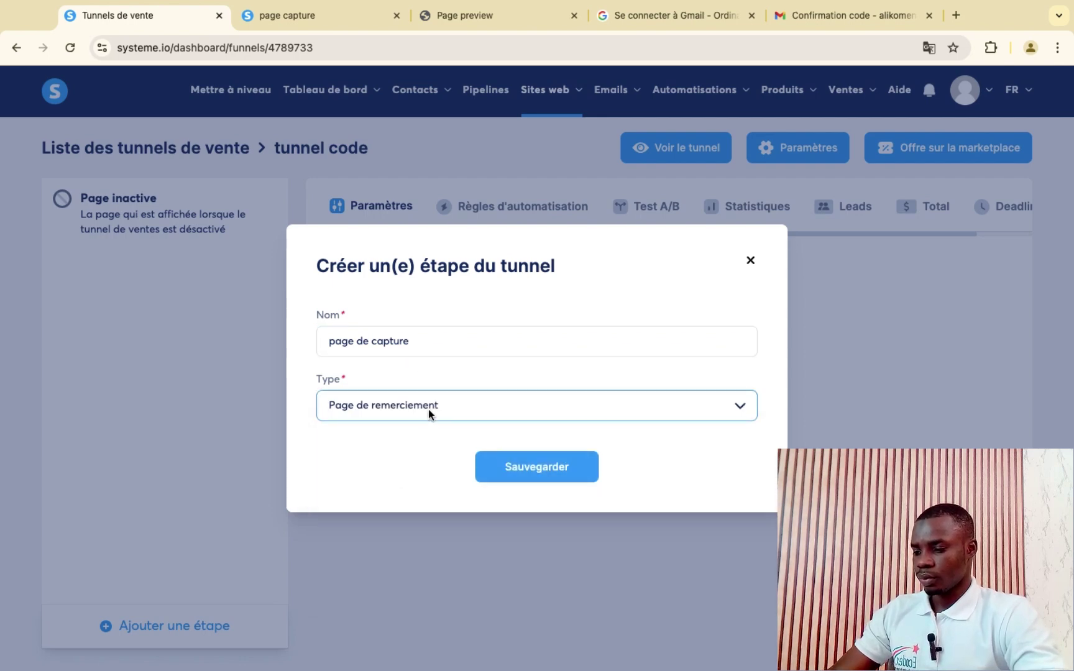
{"action": "left_click", "coordinate": [428, 409]}
{"action": "left_click", "coordinate": [401, 456]}
{"action": "left_click", "coordinate": [536, 463]}
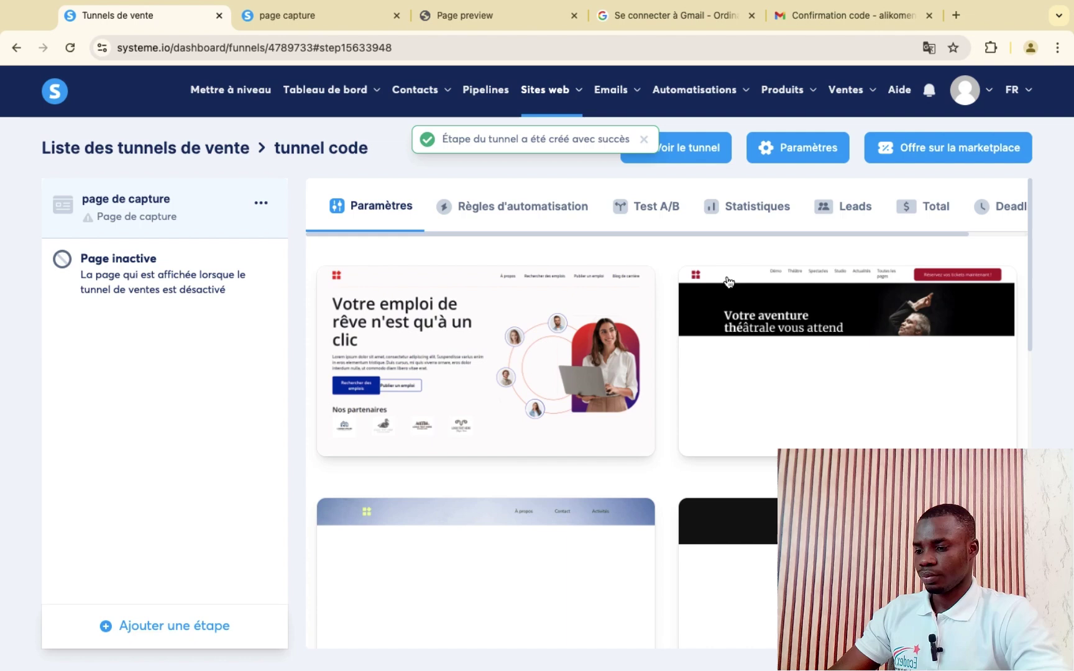
- Choose the green Webmaven template for the capture page and open the page for editing
{"action": "mouse_move", "coordinate": [424, 386]}
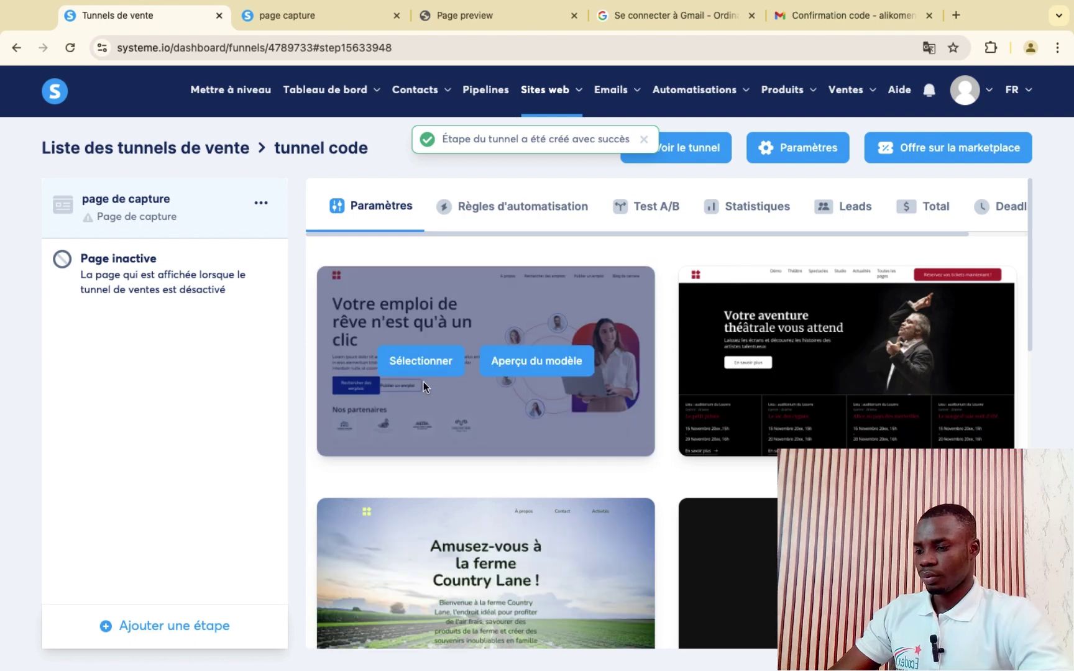
{"action": "scroll", "coordinate": [727, 419], "scroll_direction": "down", "scroll_amount": 8}
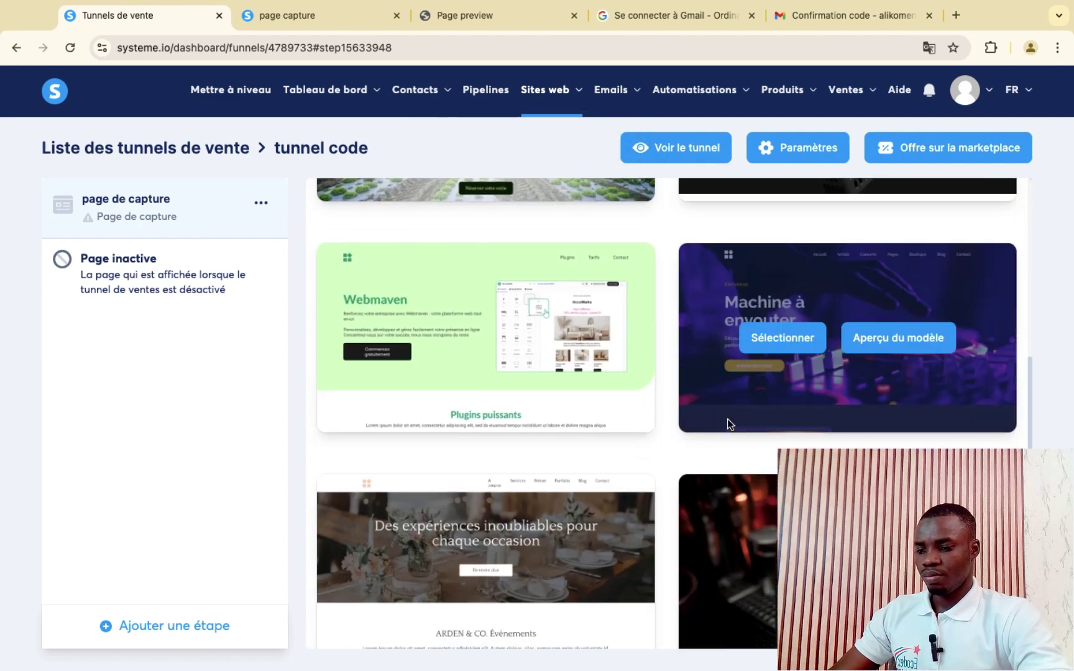
{"action": "mouse_move", "coordinate": [520, 362]}
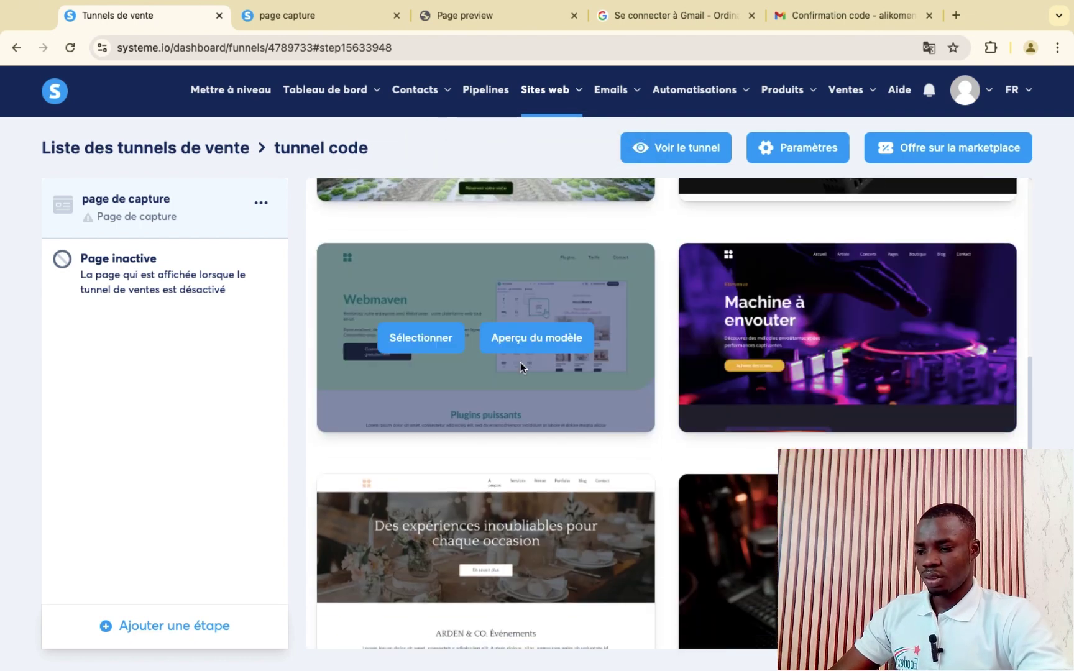
{"action": "left_click", "coordinate": [406, 341]}
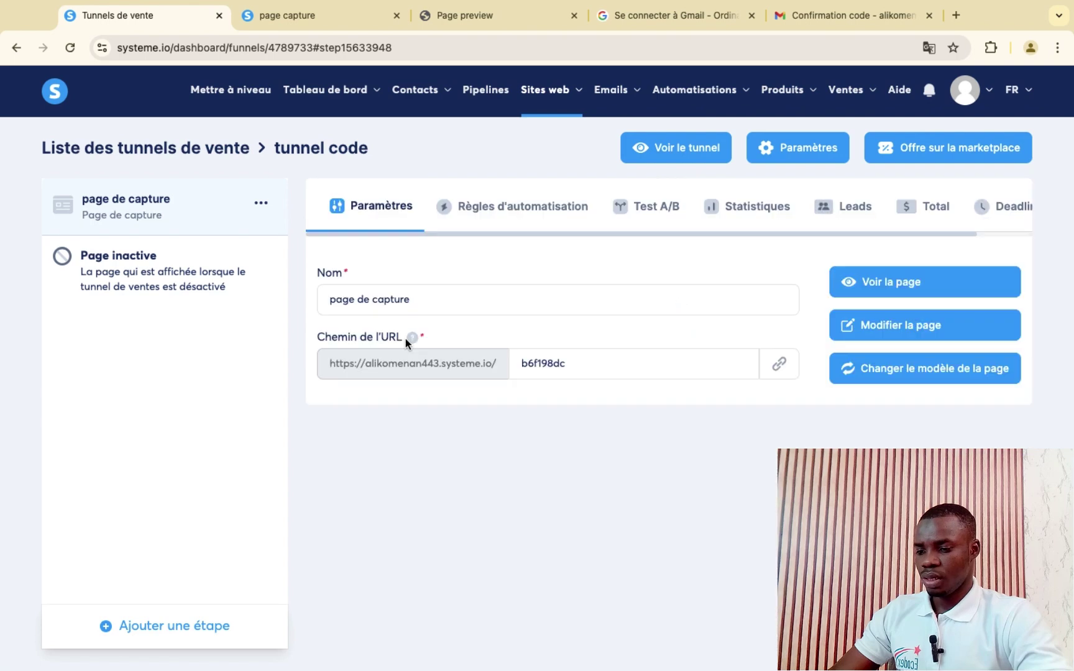
{"action": "left_click", "coordinate": [884, 330]}
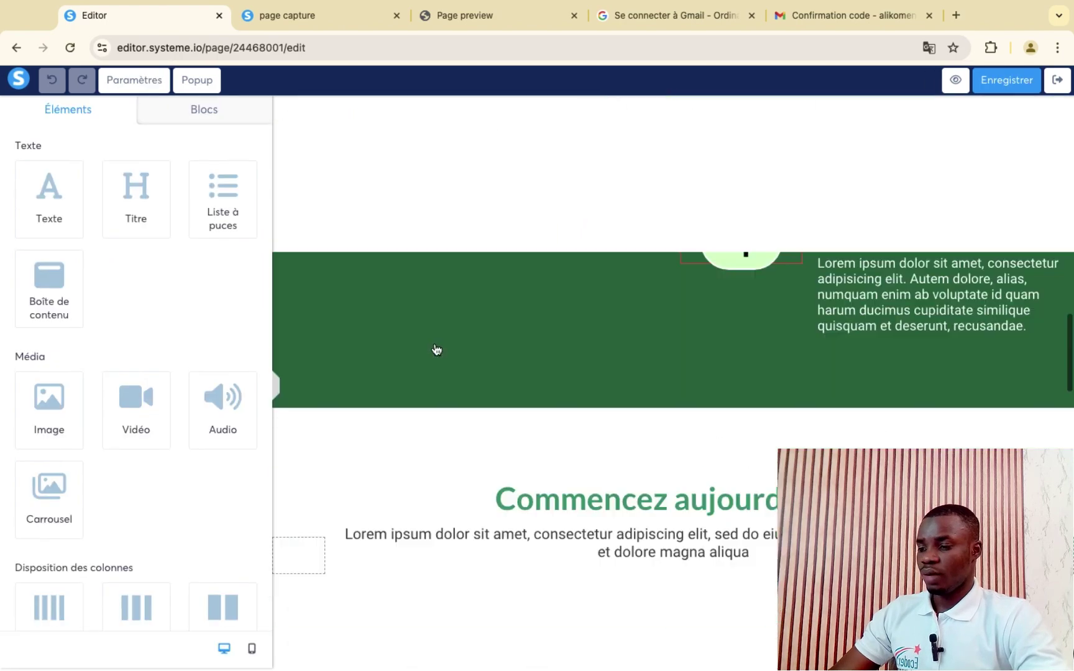
- Delete the whole light green Webmaven header section with its menu, intro text and image, confirming the removal
{"action": "scroll", "coordinate": [436, 351], "scroll_direction": "down", "scroll_amount": 10}
{"action": "scroll", "coordinate": [435, 350], "scroll_direction": "up", "scroll_amount": 15}
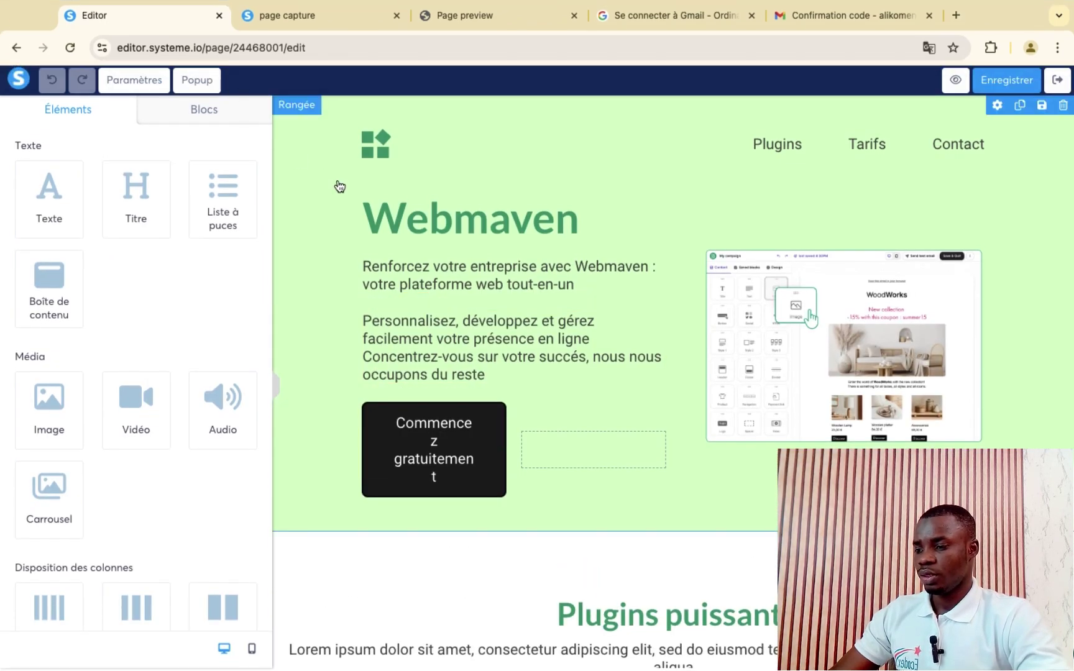
{"action": "left_click", "coordinate": [291, 110]}
{"action": "left_click", "coordinate": [304, 81]}
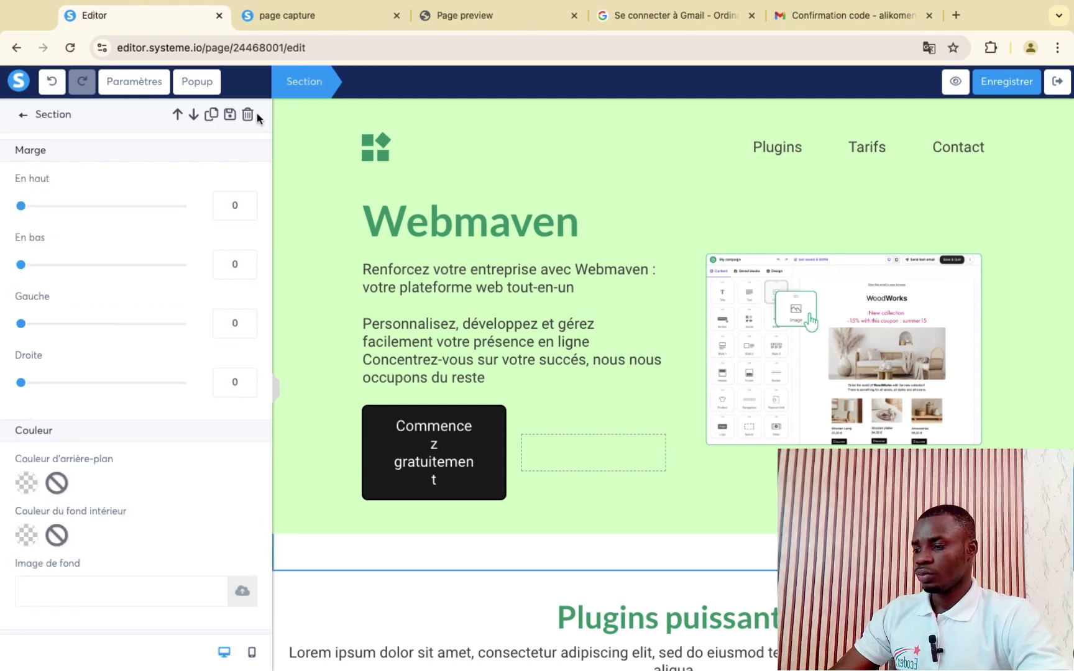
{"action": "left_click", "coordinate": [248, 114]}
{"action": "left_click", "coordinate": [657, 141]}
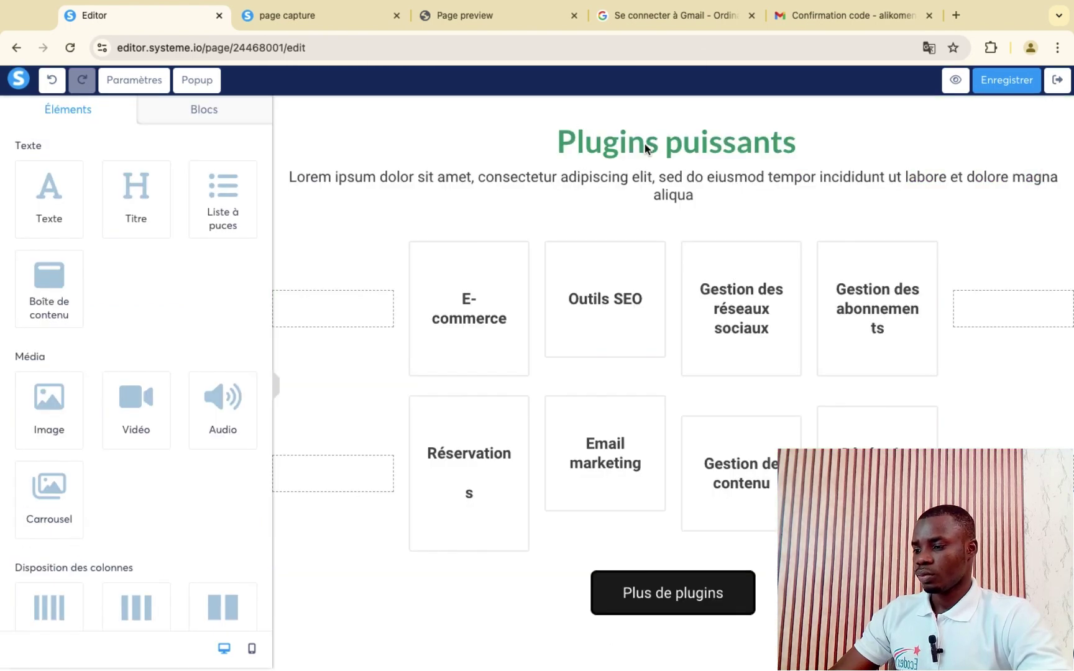
- Delete the "Plugins puissants" section and the dark green "Personnalisez Webmaven" section
{"action": "left_click", "coordinate": [344, 140]}
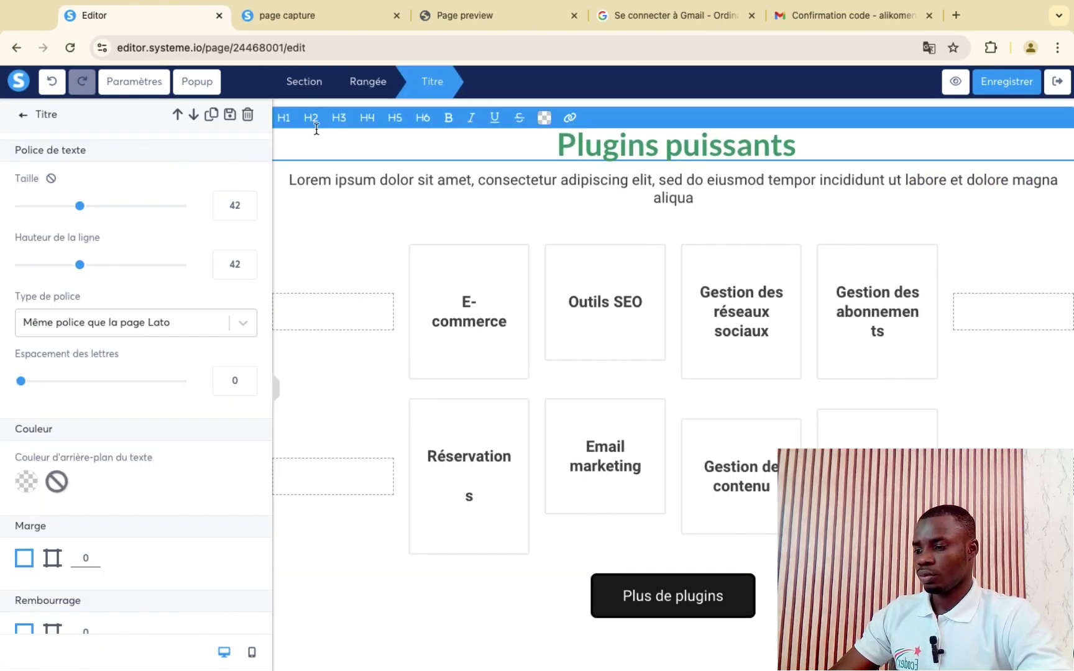
{"action": "left_click", "coordinate": [304, 81]}
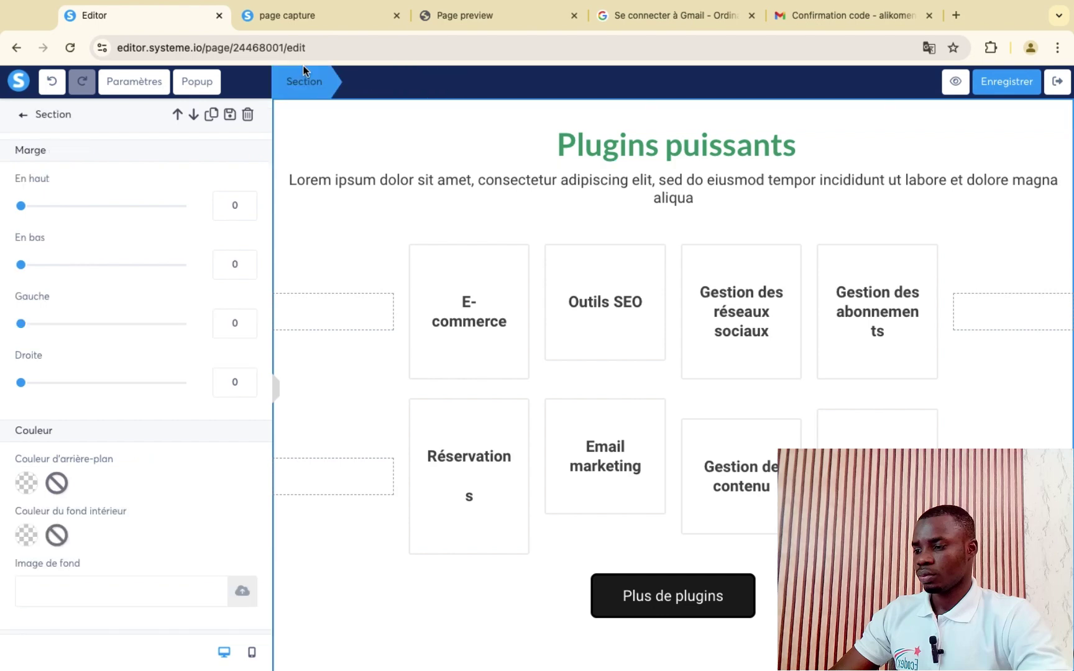
{"action": "left_click", "coordinate": [249, 114]}
{"action": "left_click", "coordinate": [658, 140]}
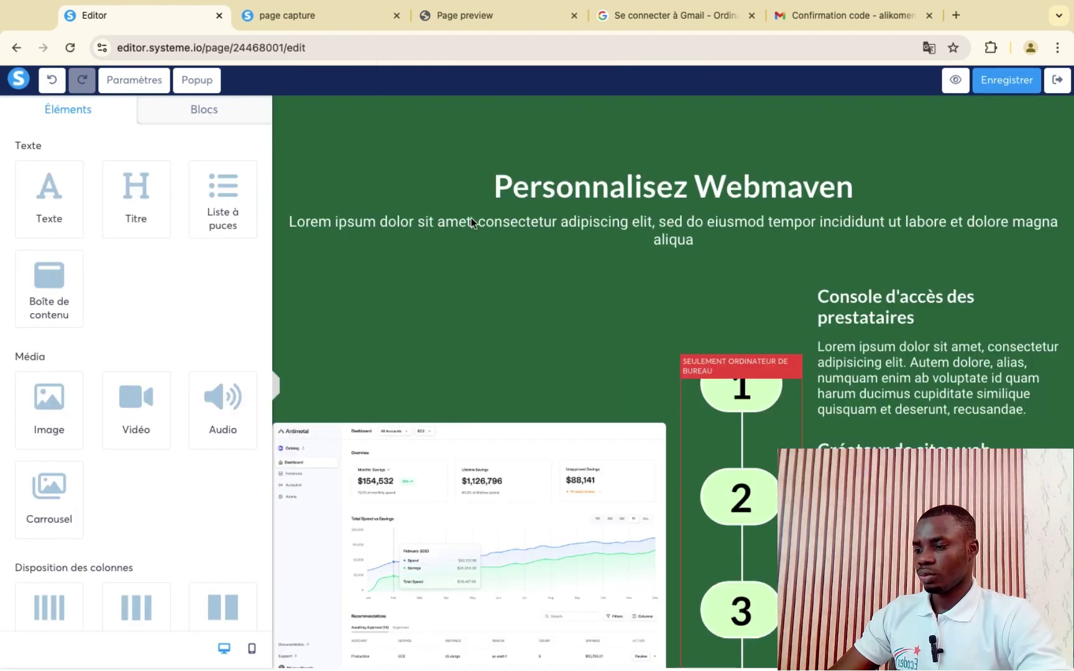
{"action": "left_click", "coordinate": [323, 148]}
{"action": "left_click", "coordinate": [247, 115]}
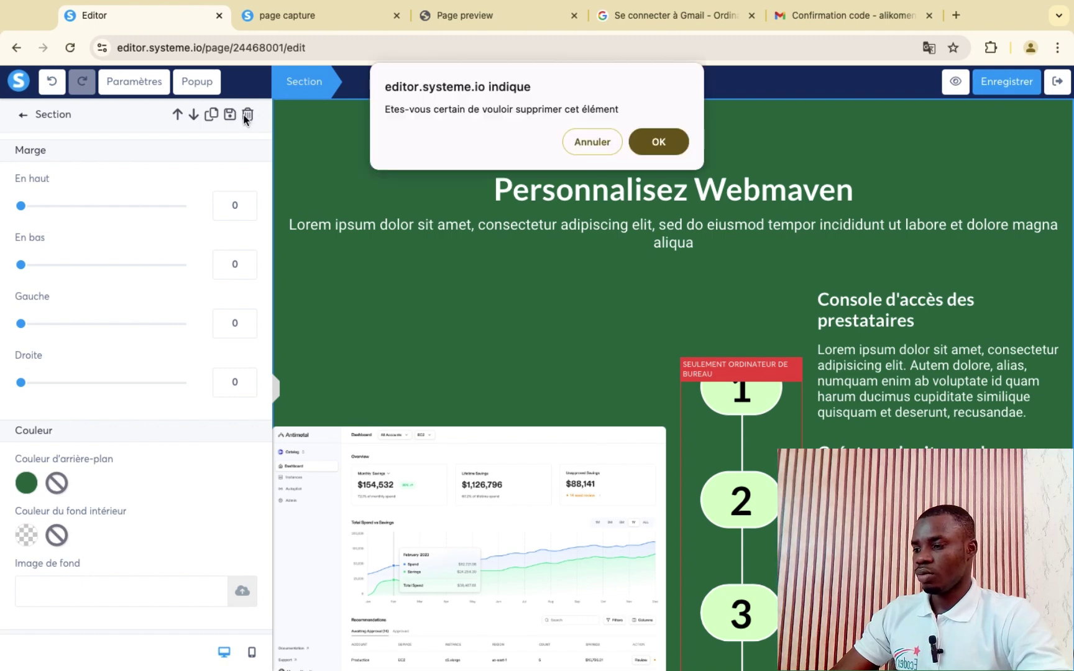
{"action": "left_click", "coordinate": [652, 142]}
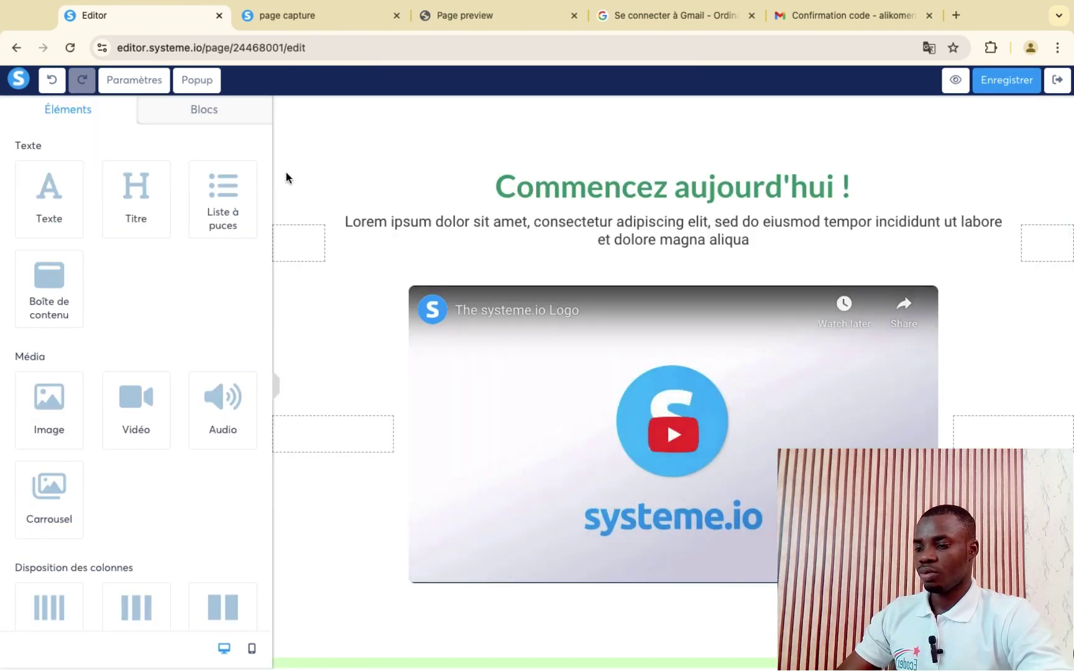
- Delete the "Commencez aujourd'hui !" video section and the "Des tarifs pour tous" pricing section
{"action": "left_click", "coordinate": [306, 118]}
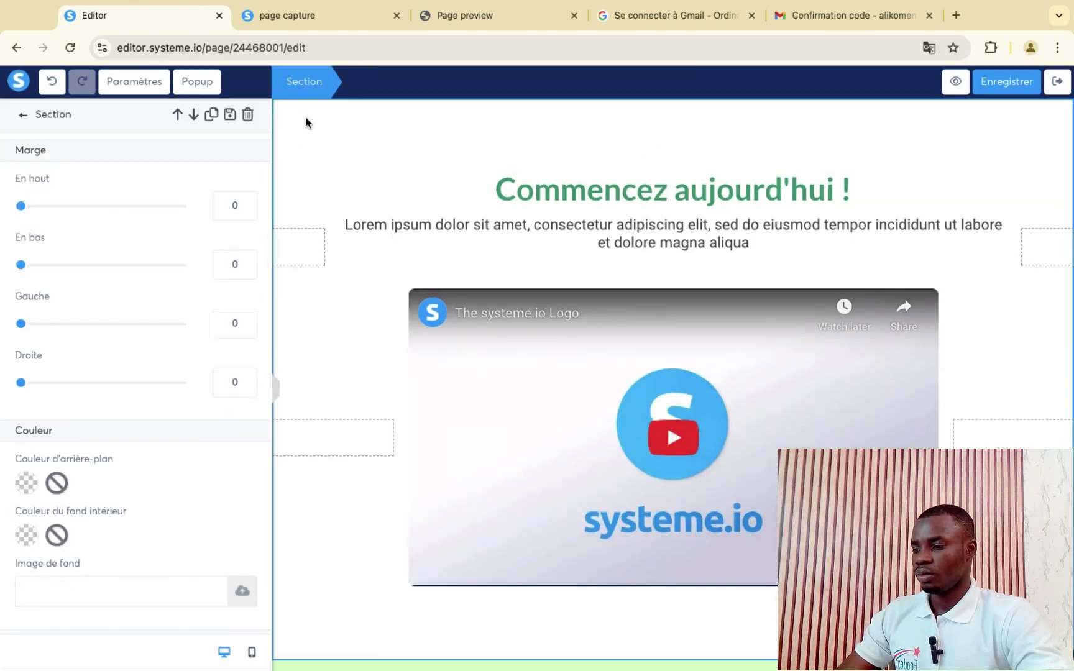
{"action": "left_click", "coordinate": [248, 115]}
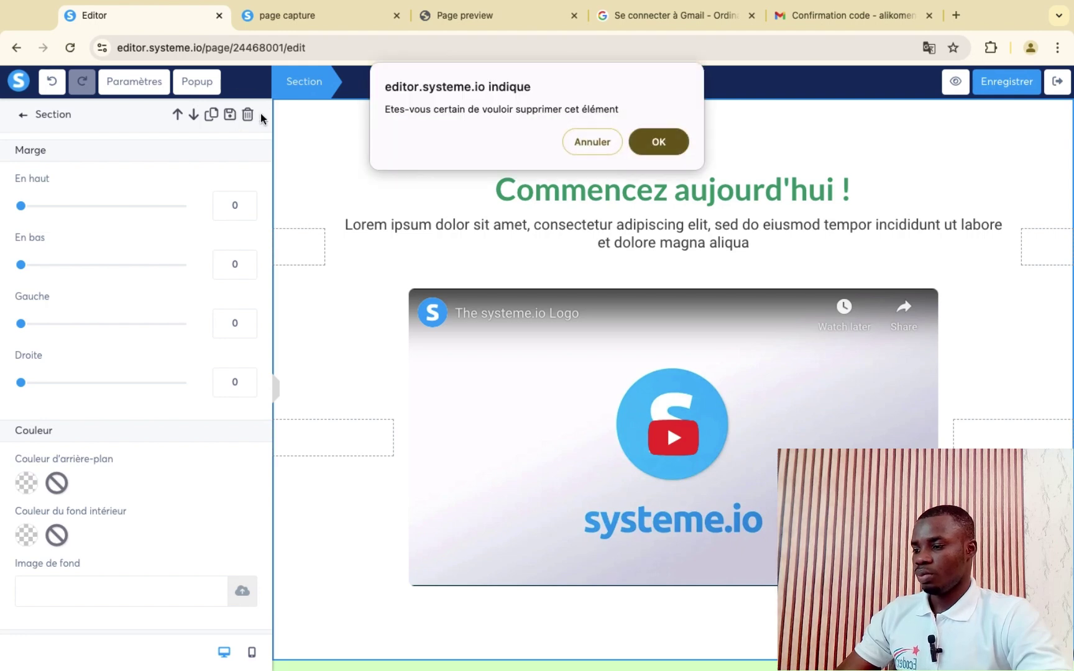
{"action": "left_click", "coordinate": [659, 143]}
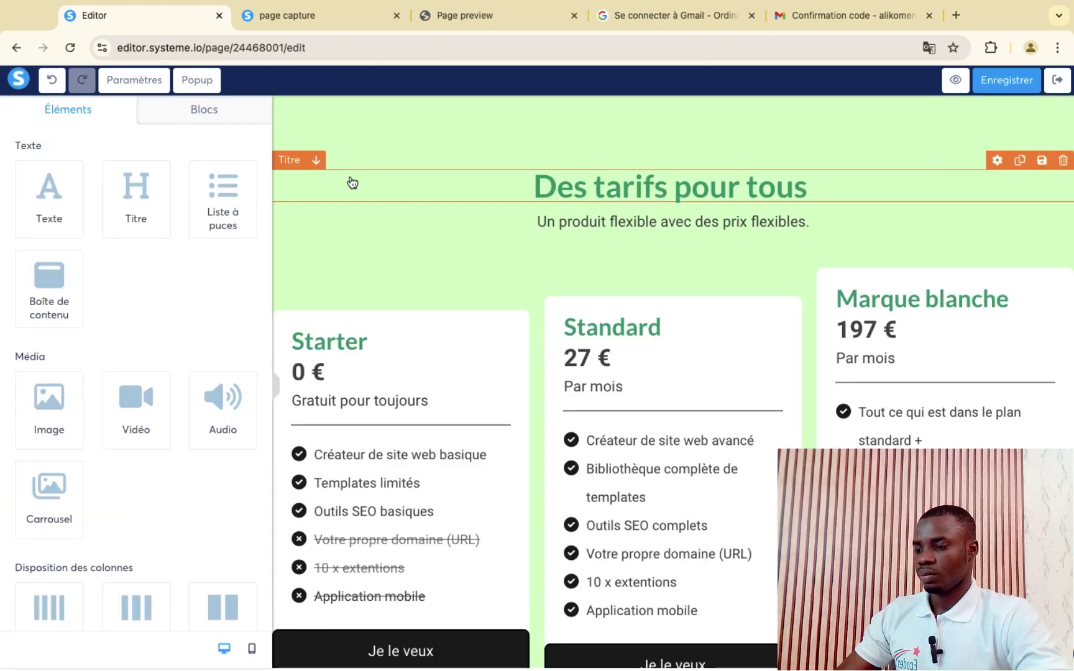
{"action": "left_click", "coordinate": [358, 148]}
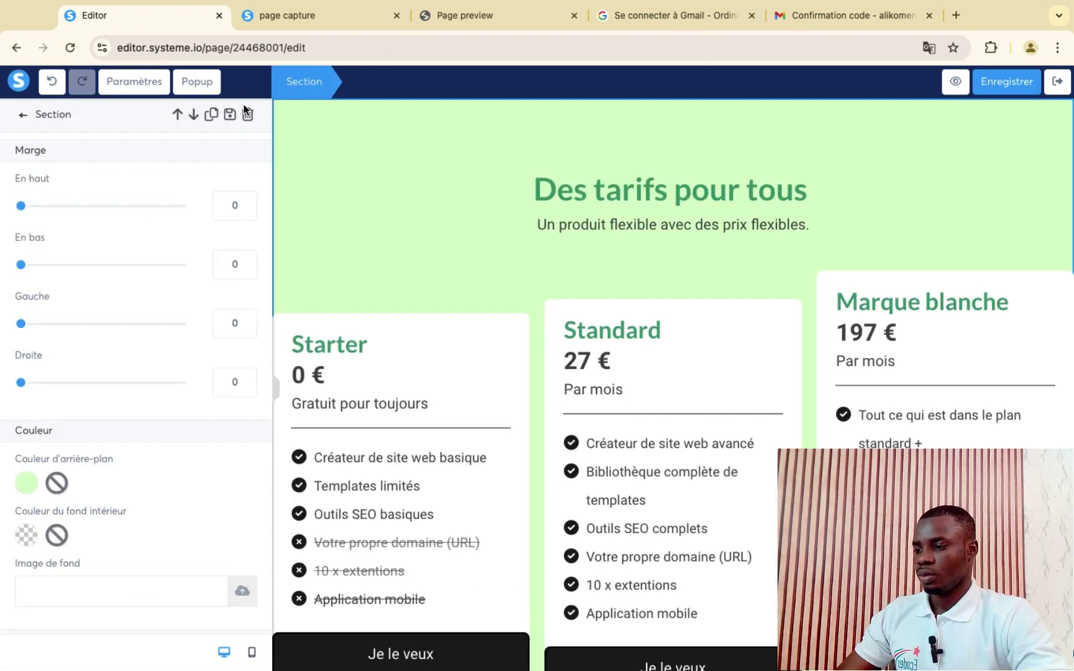
{"action": "left_click", "coordinate": [246, 113]}
{"action": "left_click", "coordinate": [644, 140]}
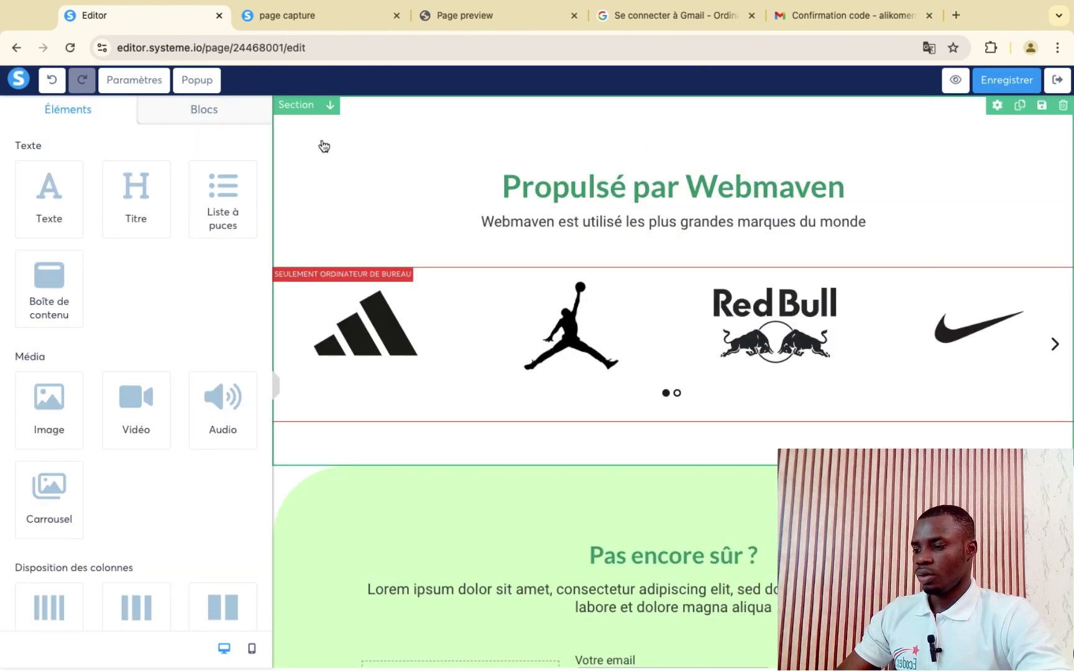
- Delete the "Propulsé par Webmaven" logo section and the "Pas encore sûr ?" row containing the email form
{"action": "left_click", "coordinate": [290, 124]}
{"action": "left_click", "coordinate": [253, 113]}
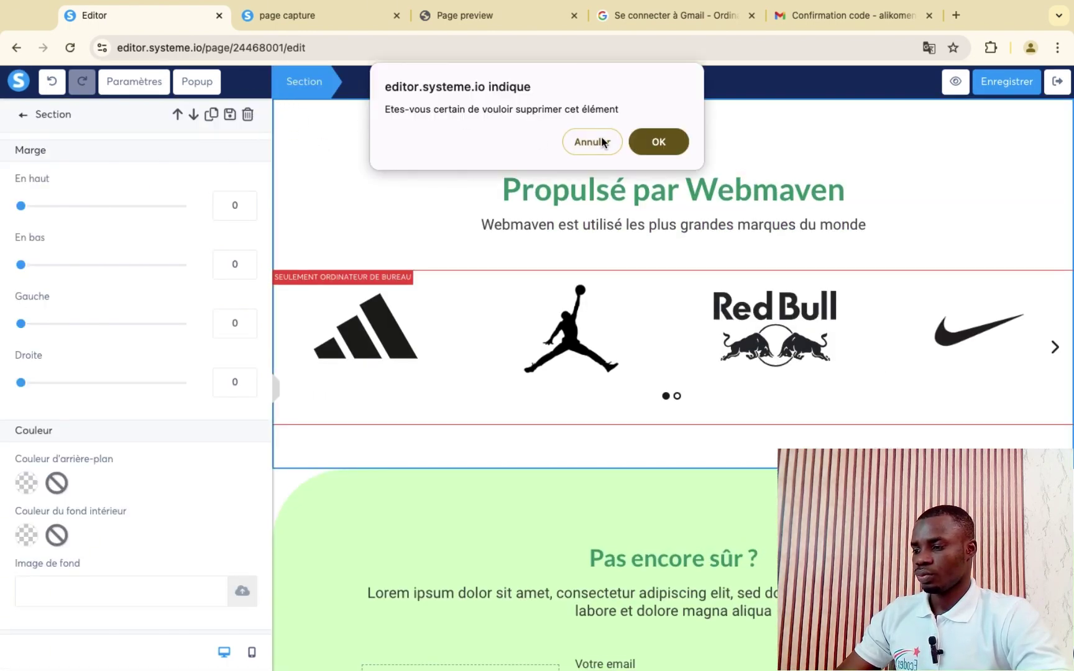
{"action": "left_click", "coordinate": [636, 139]}
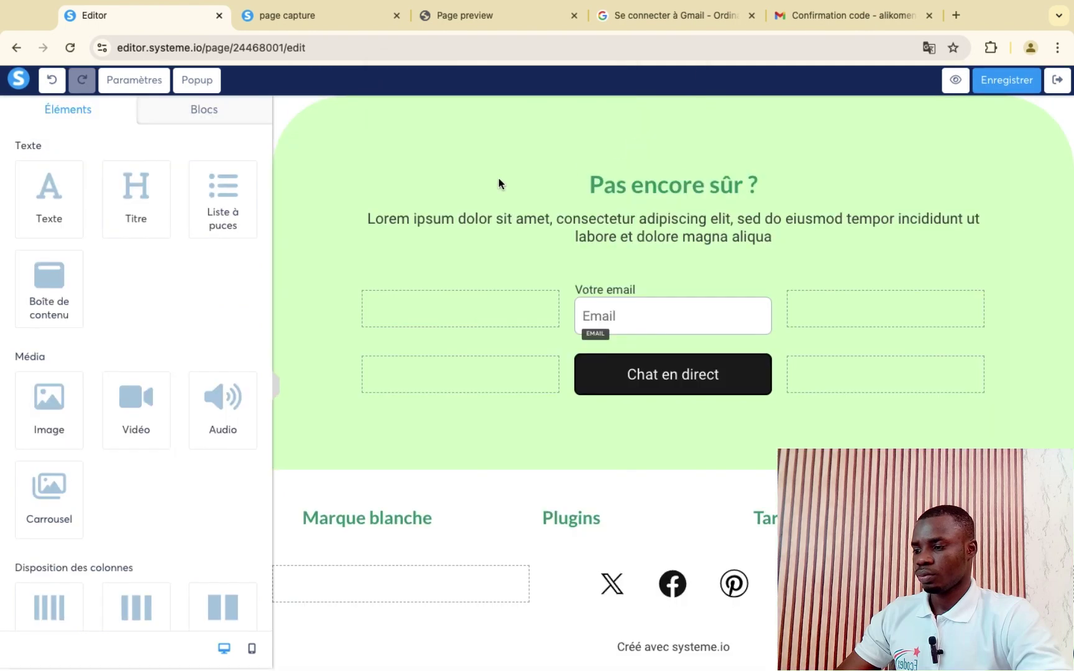
{"action": "left_click", "coordinate": [324, 177]}
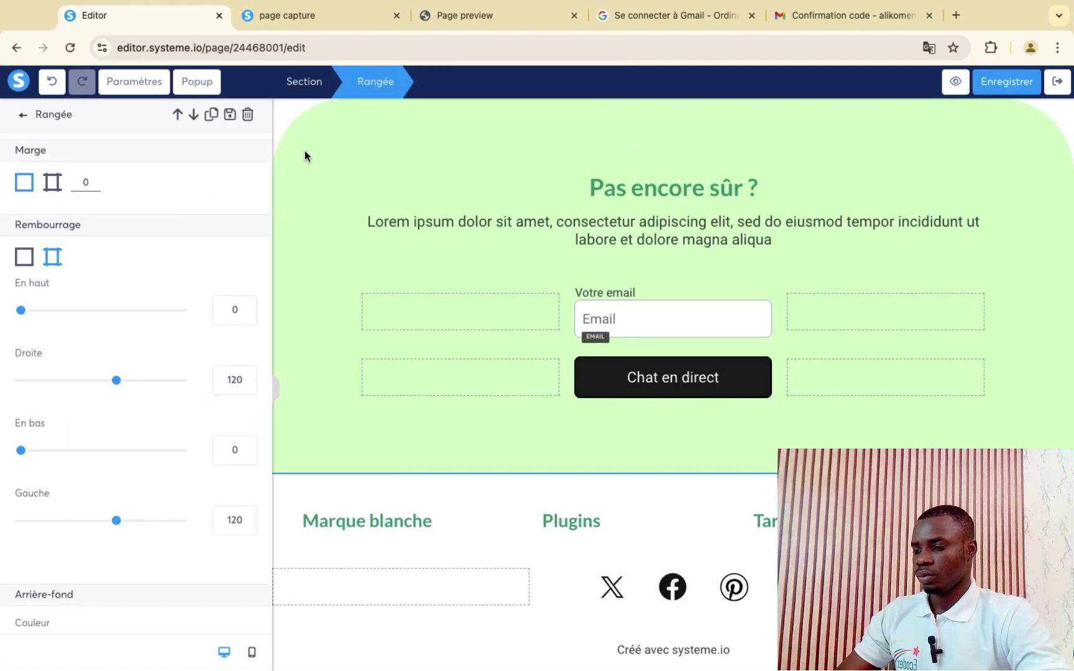
{"action": "left_click", "coordinate": [249, 115]}
{"action": "left_click", "coordinate": [667, 143]}
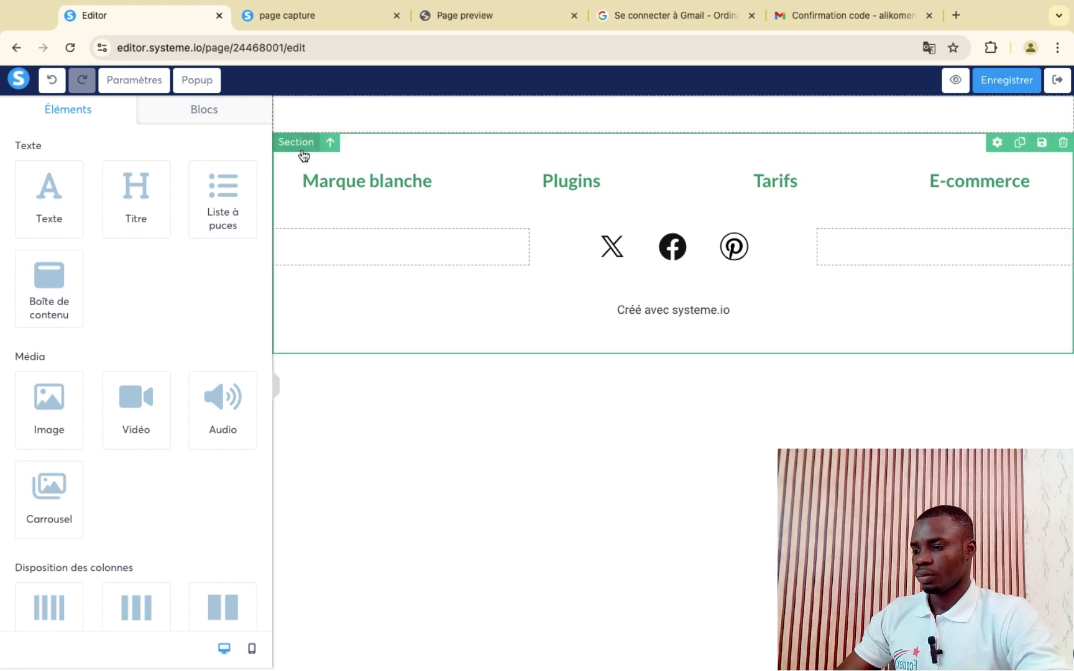
- Delete the footer section with the "Marque blanche", "Plugins", "Tarifs" and "E-commerce" links and the social icons
{"action": "left_click", "coordinate": [303, 149]}
{"action": "left_click", "coordinate": [247, 114]}
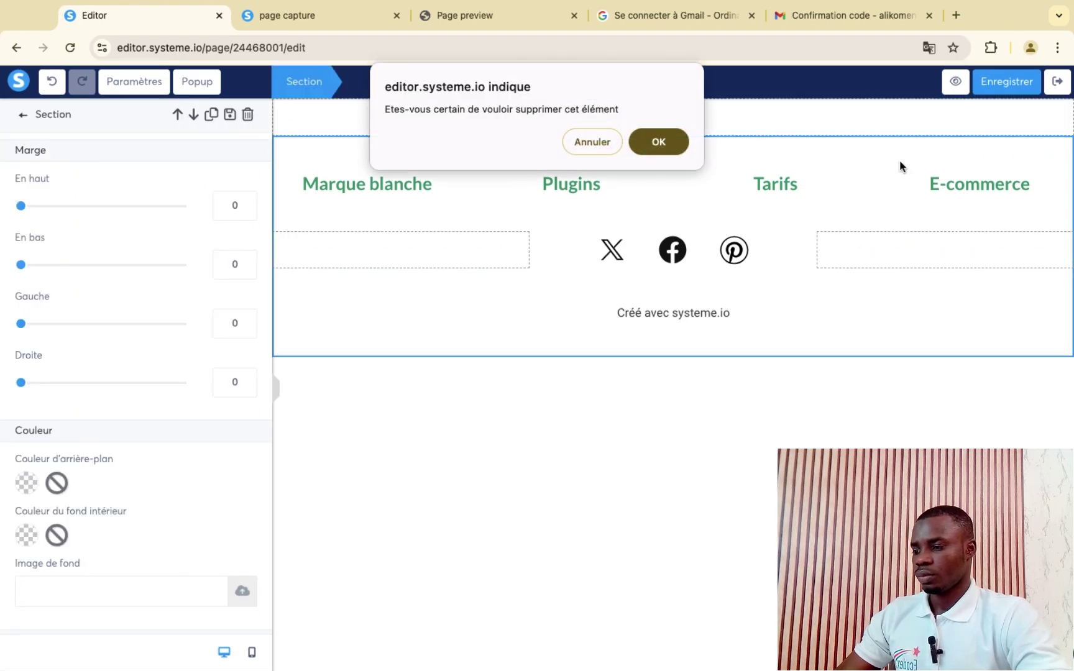
{"action": "left_click", "coordinate": [674, 138]}
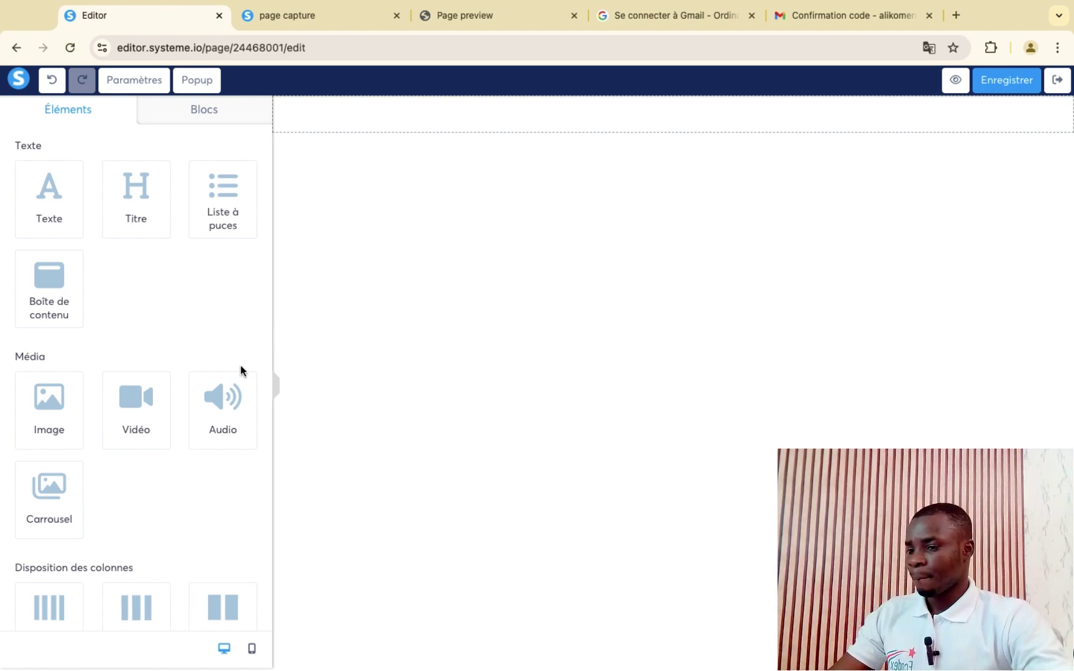
{"action": "scroll", "coordinate": [141, 570], "scroll_direction": "down", "scroll_amount": 6}
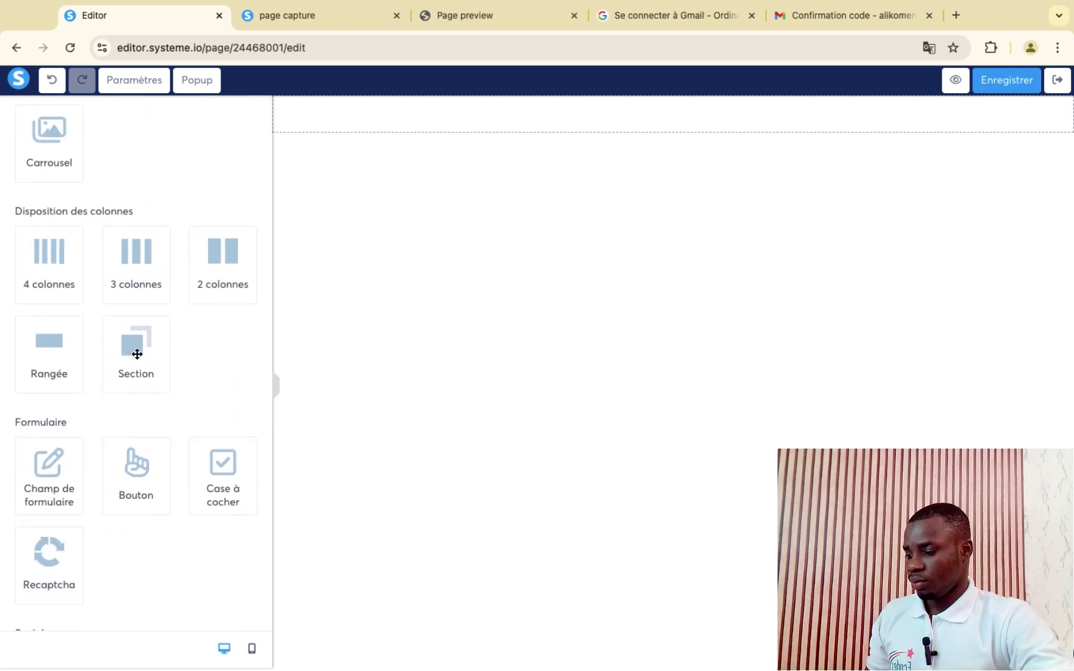
{"action": "left_click", "coordinate": [136, 355]}
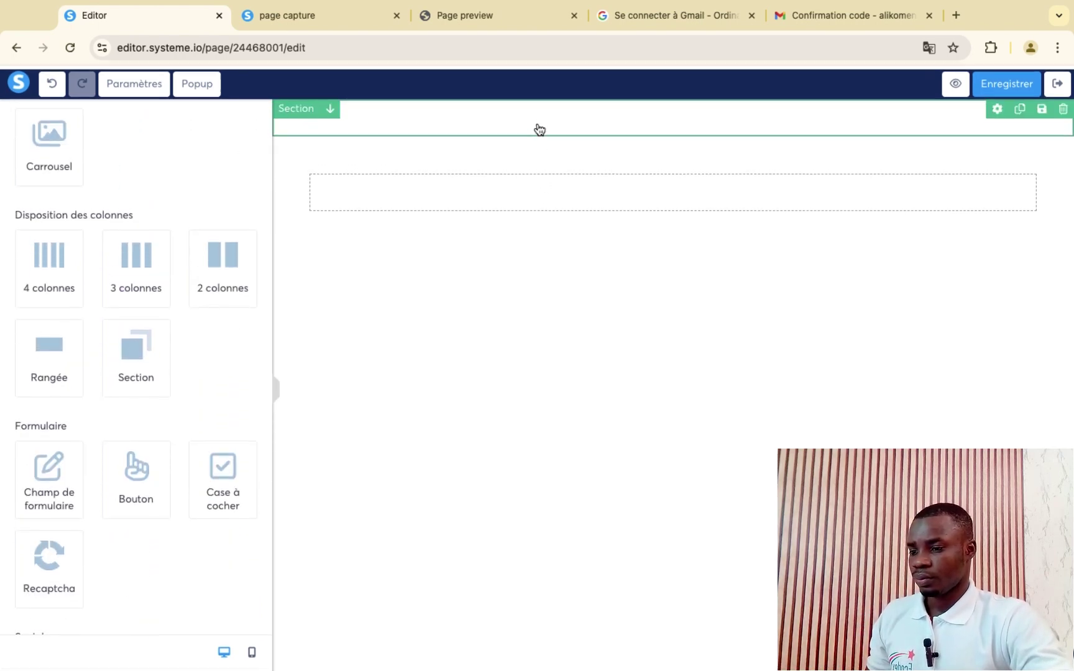
{"action": "key", "text": "ctrl+z"}
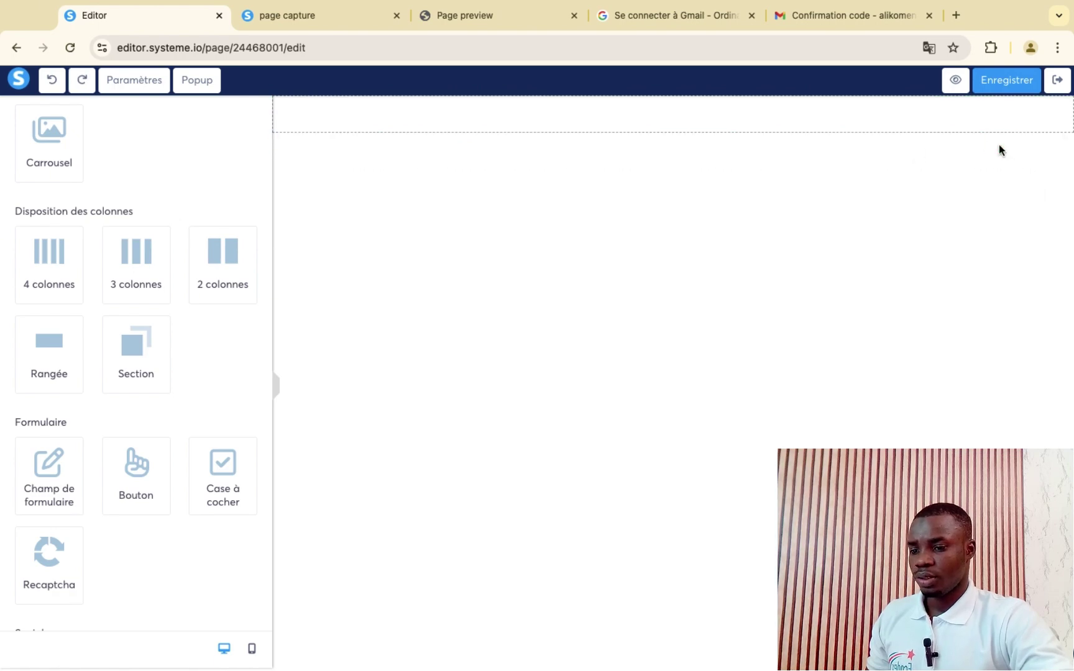
- Delete the empty section strip left on the page so the canvas is completely blank
{"action": "left_click_drag", "start_coordinate": [126, 351], "coordinate": [455, 112]}
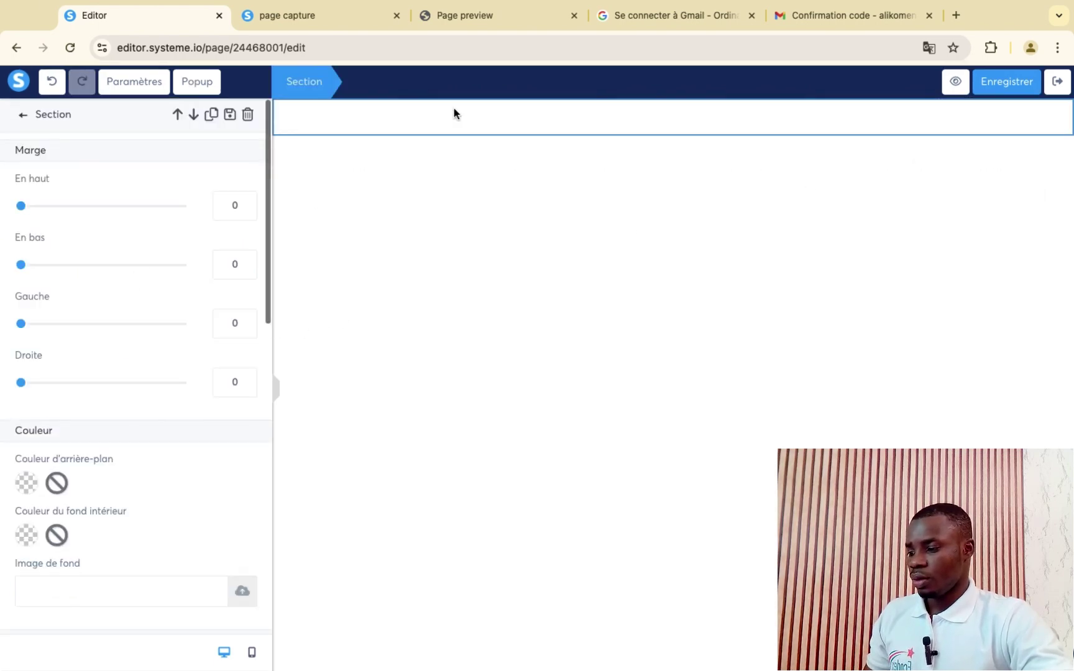
{"action": "left_click", "coordinate": [346, 138]}
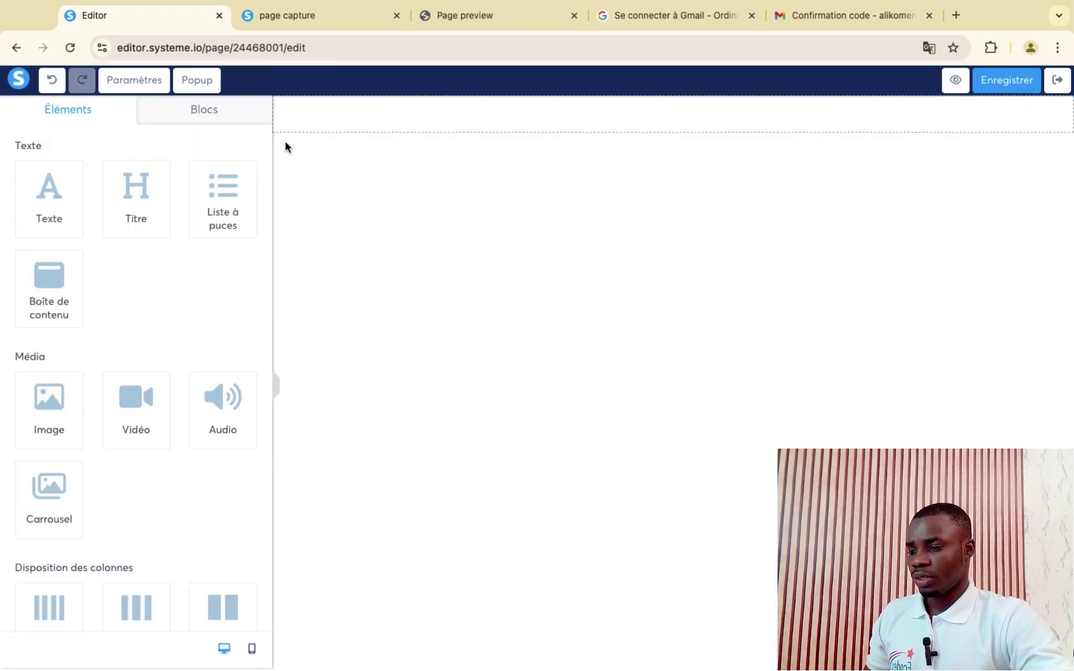
{"action": "left_click", "coordinate": [365, 111]}
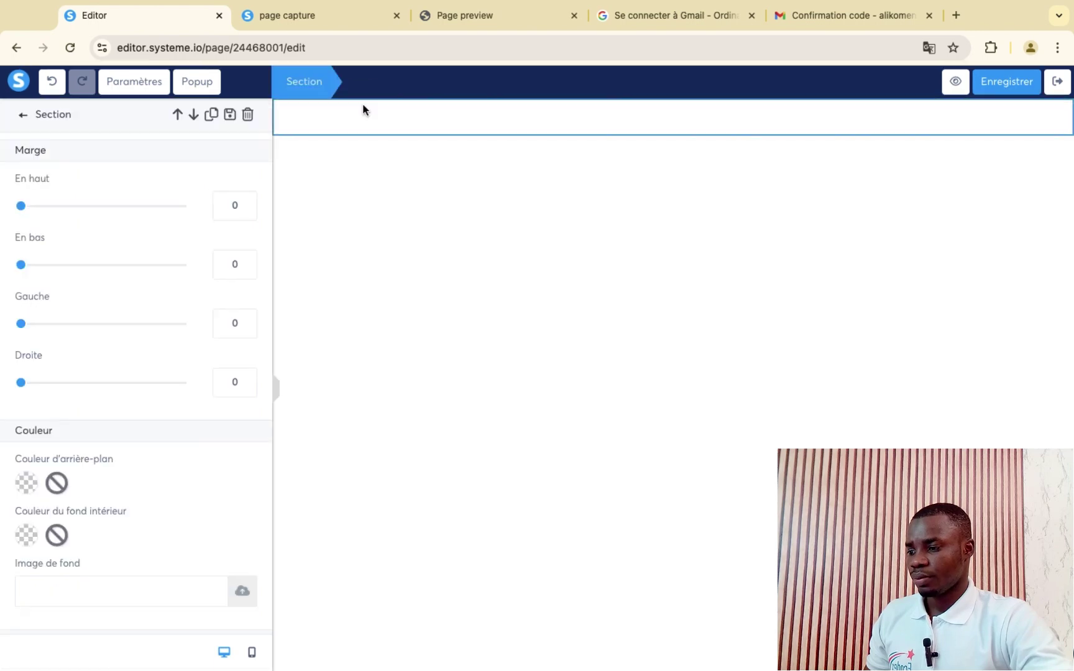
{"action": "left_click", "coordinate": [248, 115]}
{"action": "left_click", "coordinate": [644, 143]}
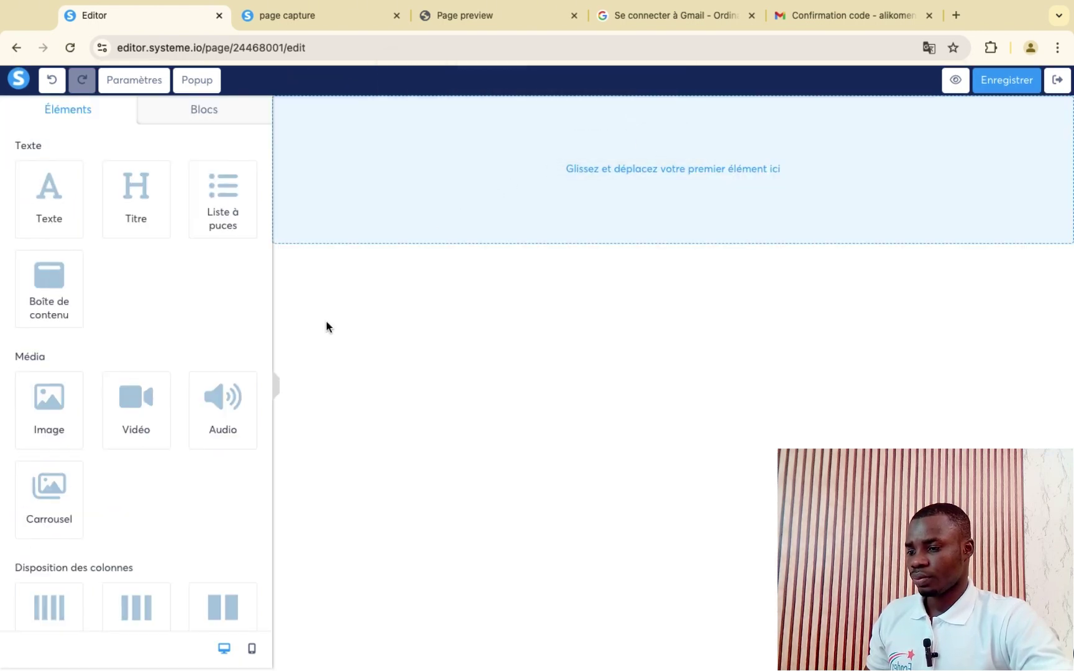
- Add a new Section element to the blank page
{"action": "scroll", "coordinate": [174, 595], "scroll_direction": "down", "scroll_amount": 10}
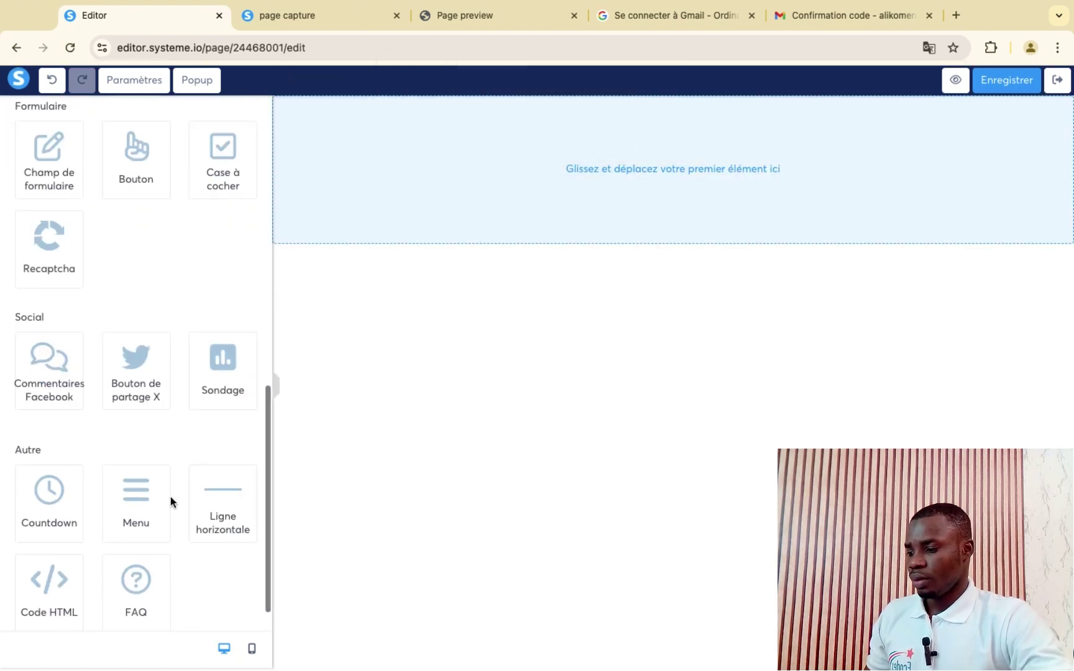
{"action": "scroll", "coordinate": [170, 501], "scroll_direction": "up", "scroll_amount": 5}
{"action": "left_click_drag", "start_coordinate": [149, 402], "coordinate": [661, 165]}
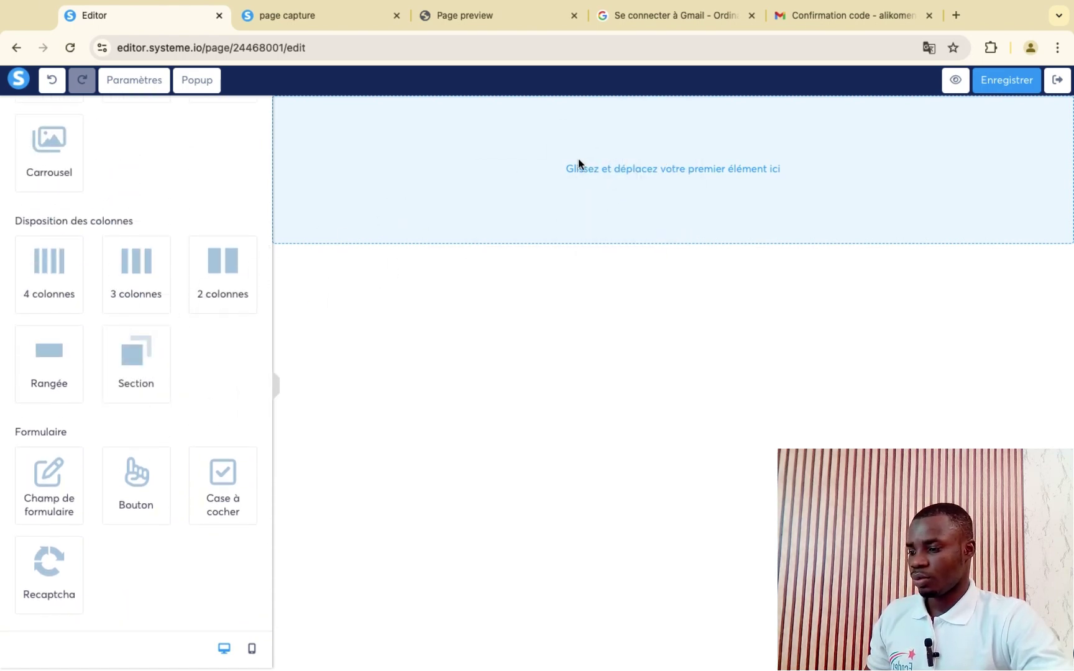
{"action": "scroll", "coordinate": [145, 393], "scroll_direction": "down", "scroll_amount": 7}
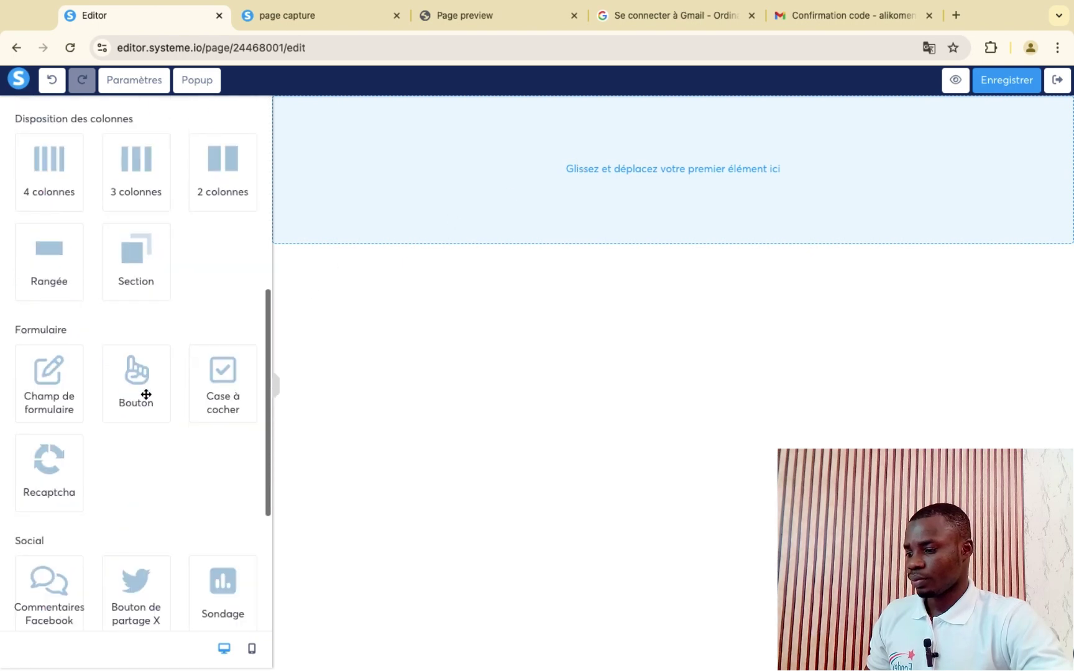
{"action": "left_click_drag", "start_coordinate": [143, 272], "coordinate": [475, 185]}
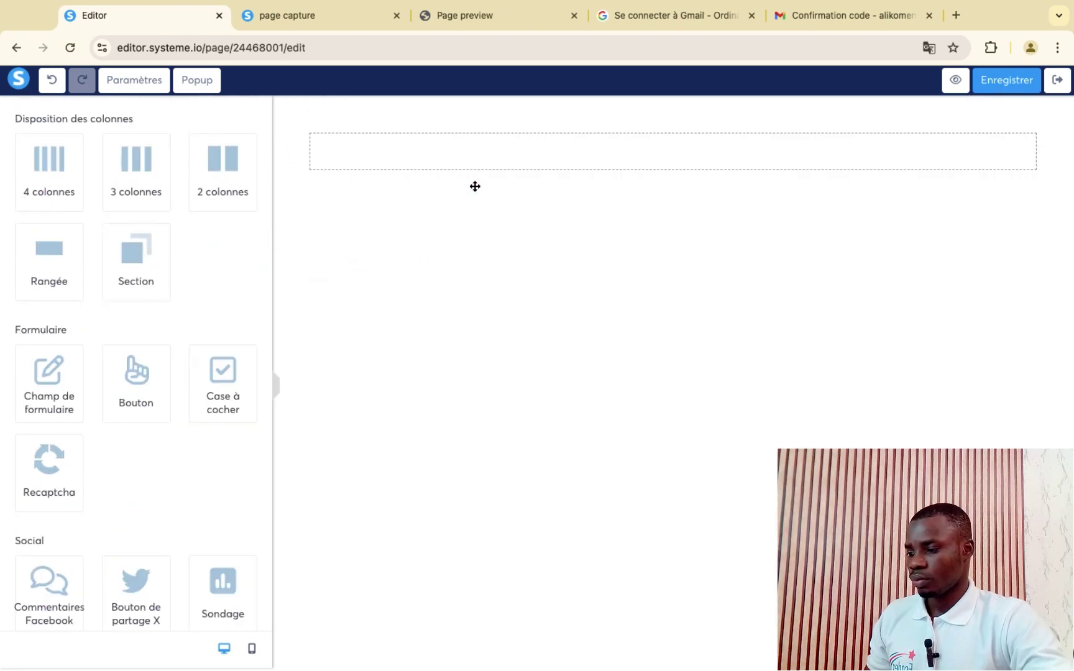
{"action": "left_click", "coordinate": [293, 164]}
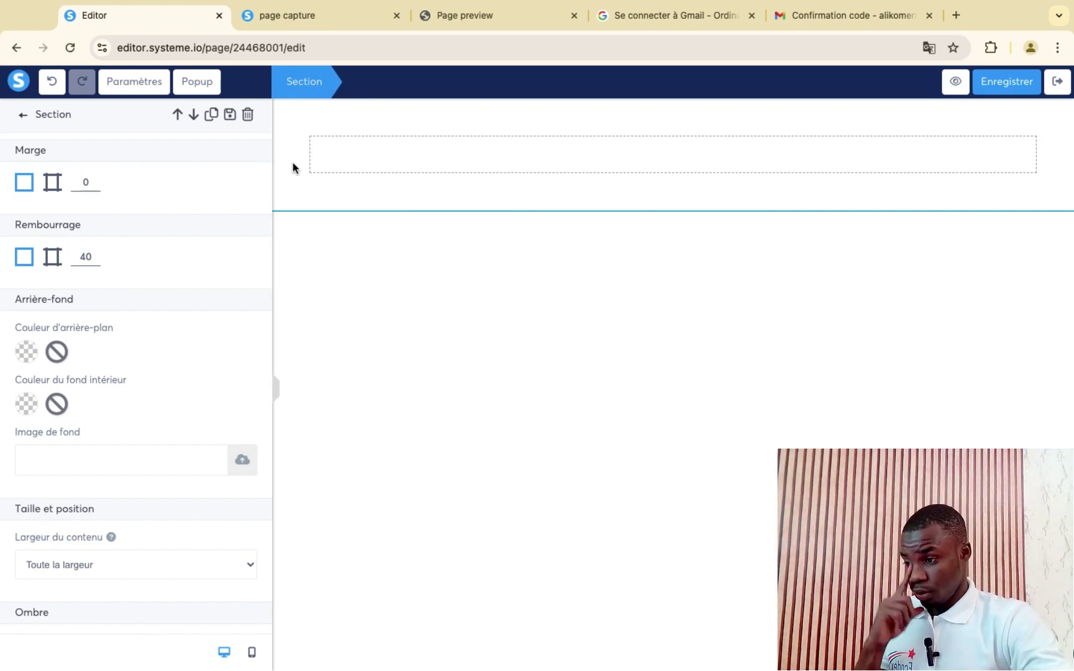
{"action": "left_click", "coordinate": [23, 114]}
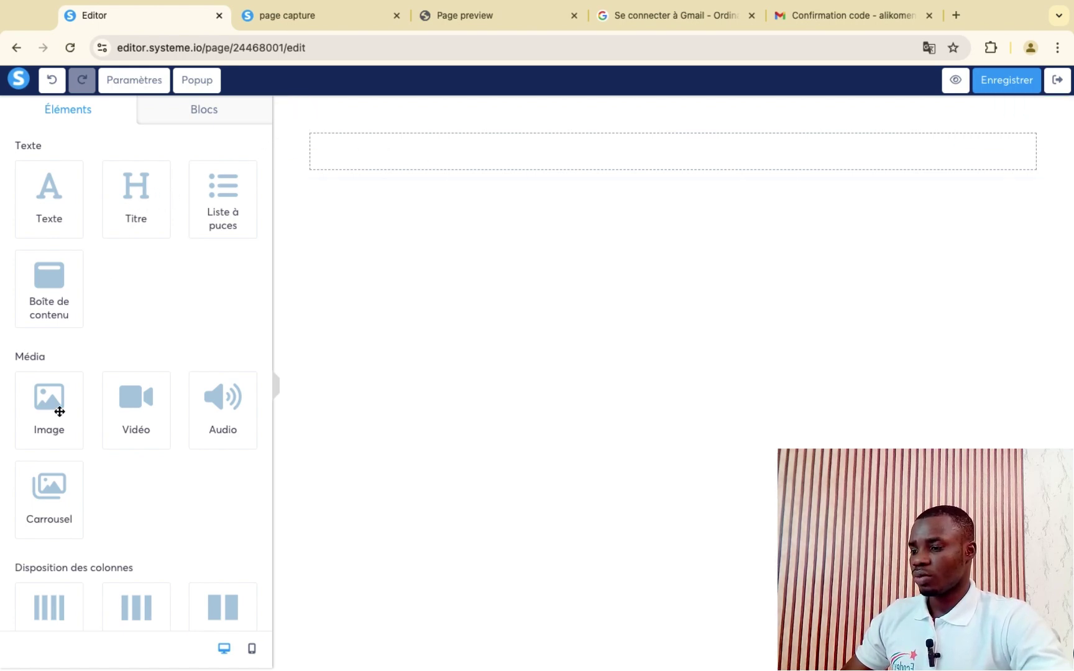
- Place a "2 colonnes" layout inside the new section
{"action": "scroll", "coordinate": [60, 418], "scroll_direction": "down", "scroll_amount": 3}
{"action": "scroll", "coordinate": [60, 418], "scroll_direction": "down", "scroll_amount": 1}
{"action": "left_click_drag", "start_coordinate": [207, 516], "coordinate": [593, 165]}
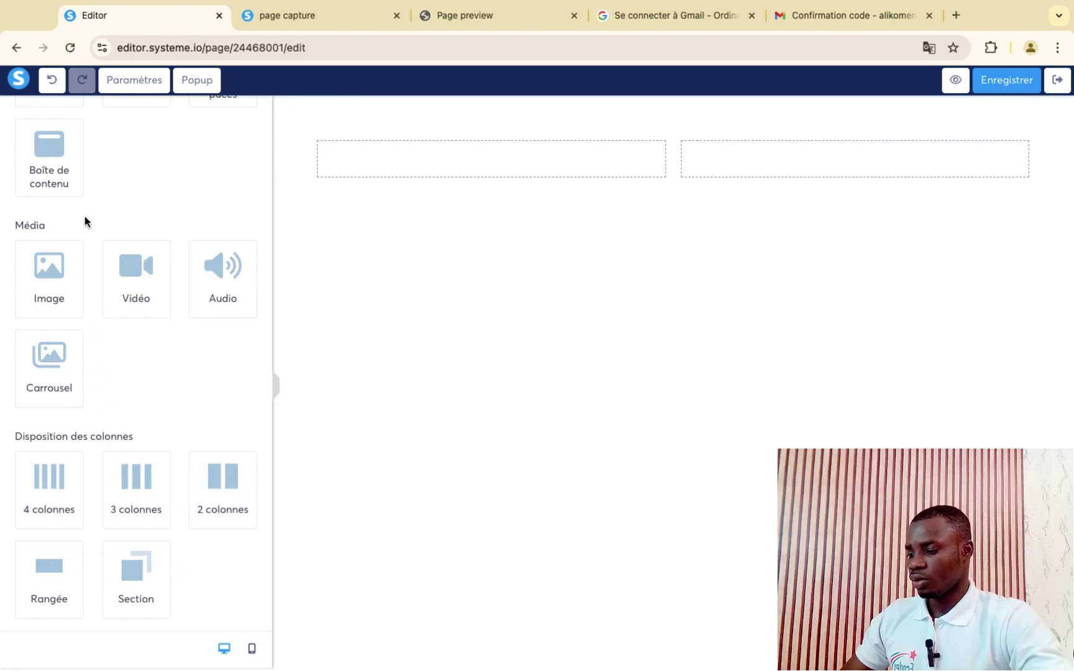
- Add a "Titre" element to the left column with a "Texte" element beneath it
{"action": "scroll", "coordinate": [84, 221], "scroll_direction": "up", "scroll_amount": 3}
{"action": "left_click_drag", "start_coordinate": [135, 205], "coordinate": [403, 149]}
{"action": "left_click_drag", "start_coordinate": [46, 202], "coordinate": [446, 184]}
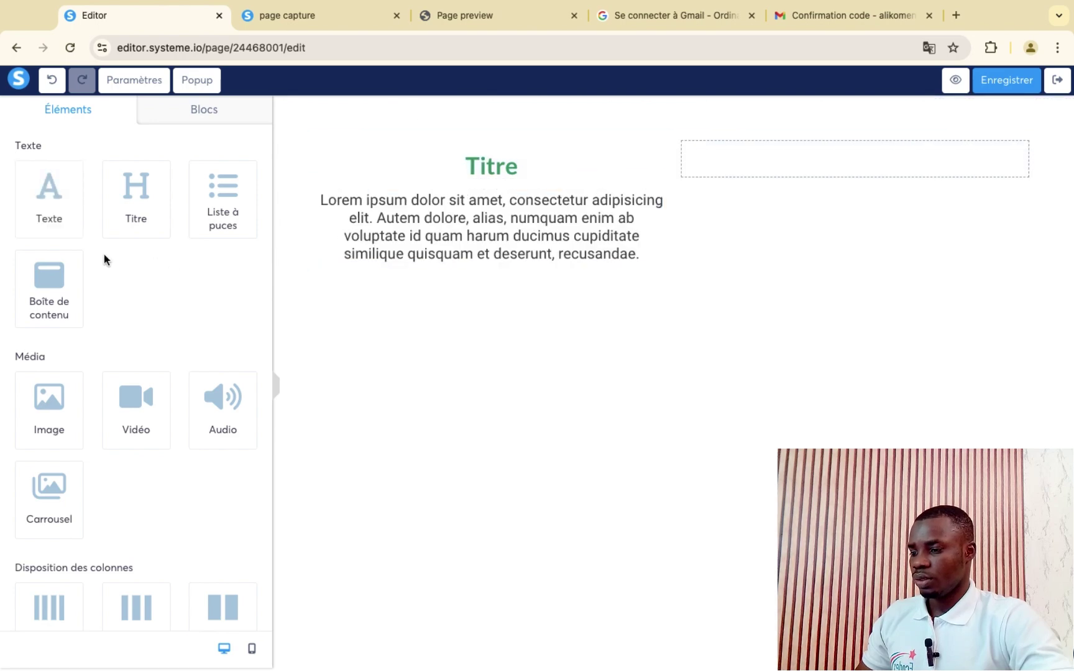
- Add a "Carrousel" element to the right column and a "Bouton" element below the two columns
{"action": "left_click_drag", "start_coordinate": [49, 491], "coordinate": [944, 171]}
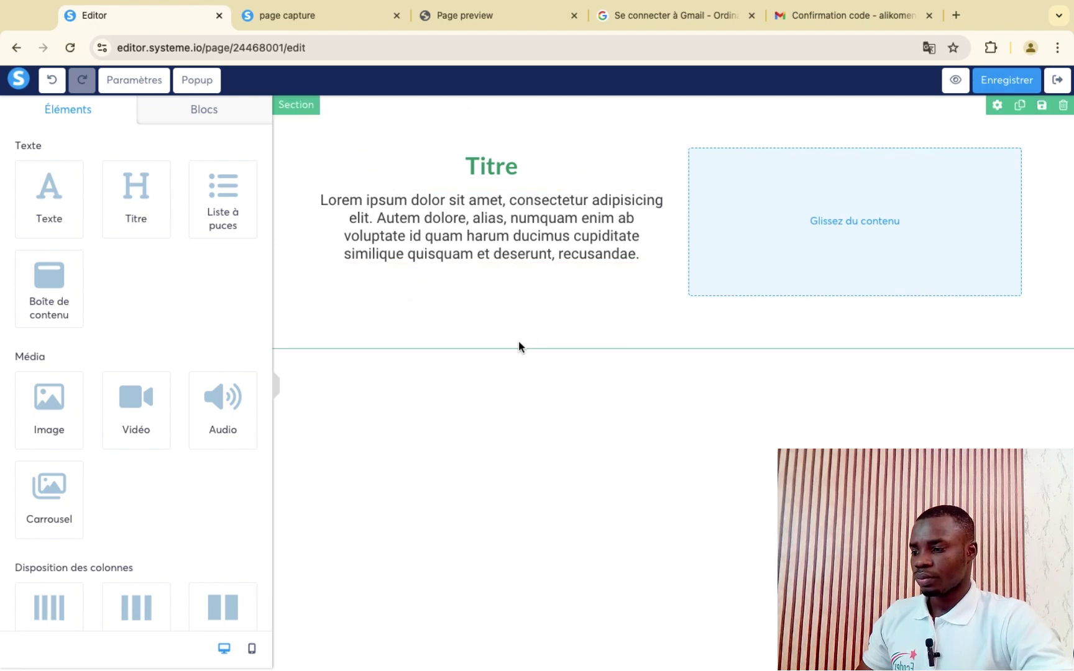
{"action": "scroll", "coordinate": [142, 446], "scroll_direction": "down", "scroll_amount": 5}
{"action": "scroll", "coordinate": [143, 447], "scroll_direction": "down", "scroll_amount": 2}
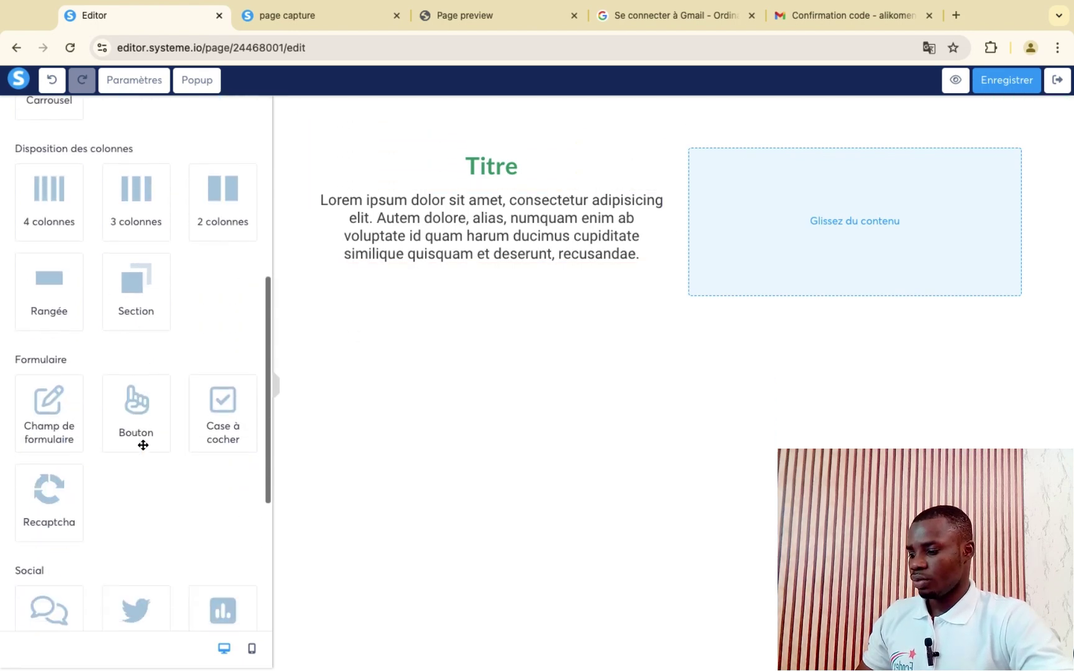
{"action": "left_click_drag", "start_coordinate": [153, 415], "coordinate": [589, 290]}
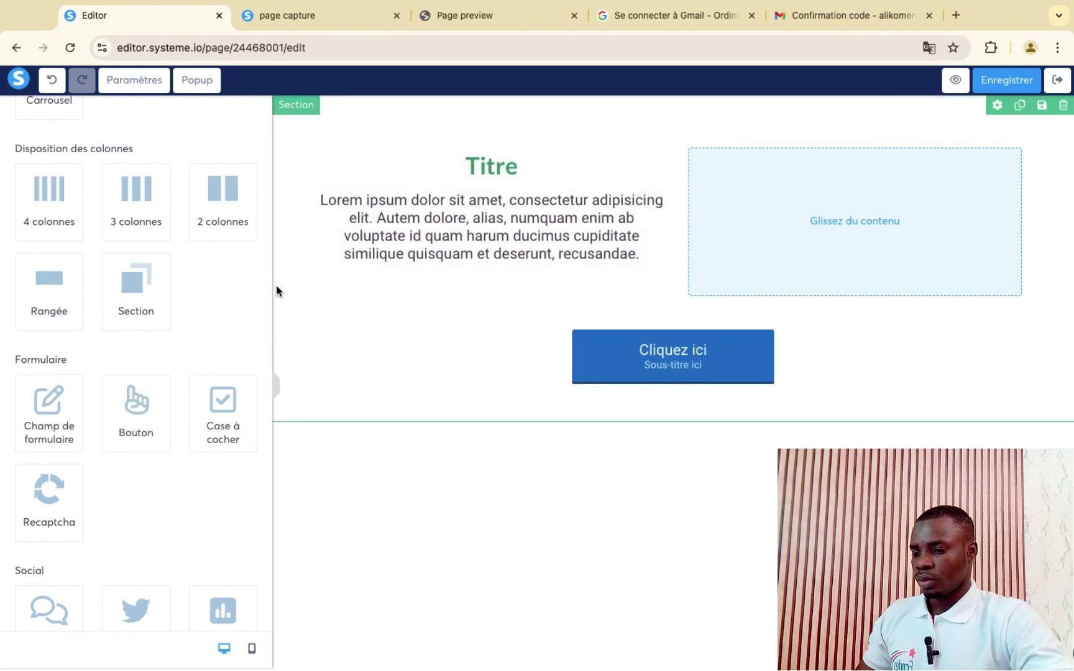
- Try dark green, purple and light green (B8E986) background colours on the section, and clear the colour again
{"action": "left_click", "coordinate": [294, 296]}
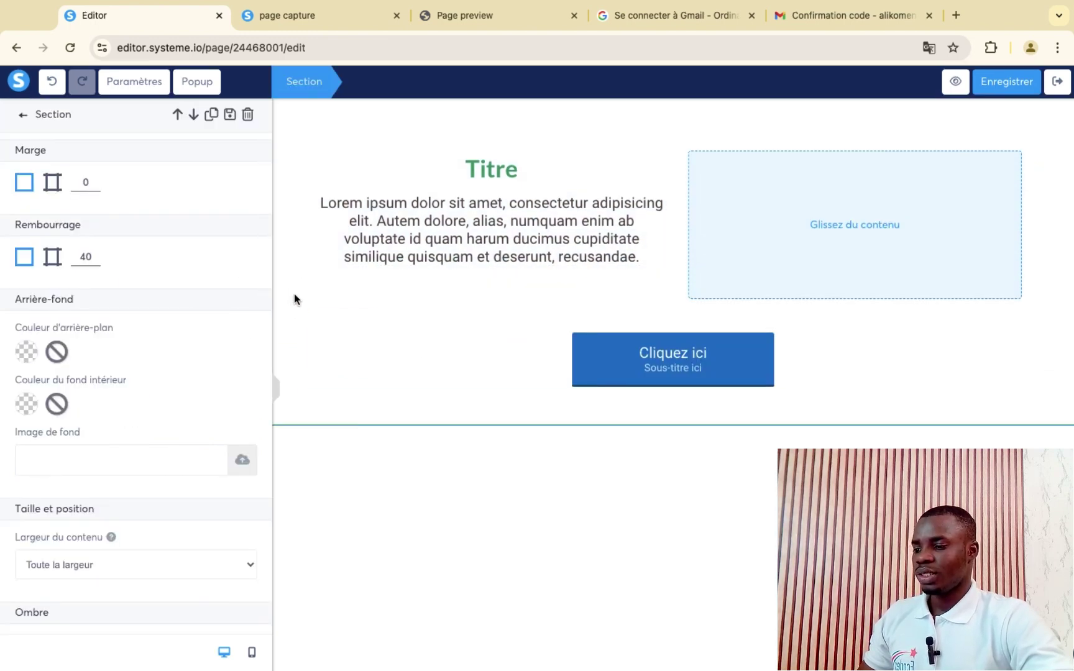
{"action": "left_click", "coordinate": [26, 352]}
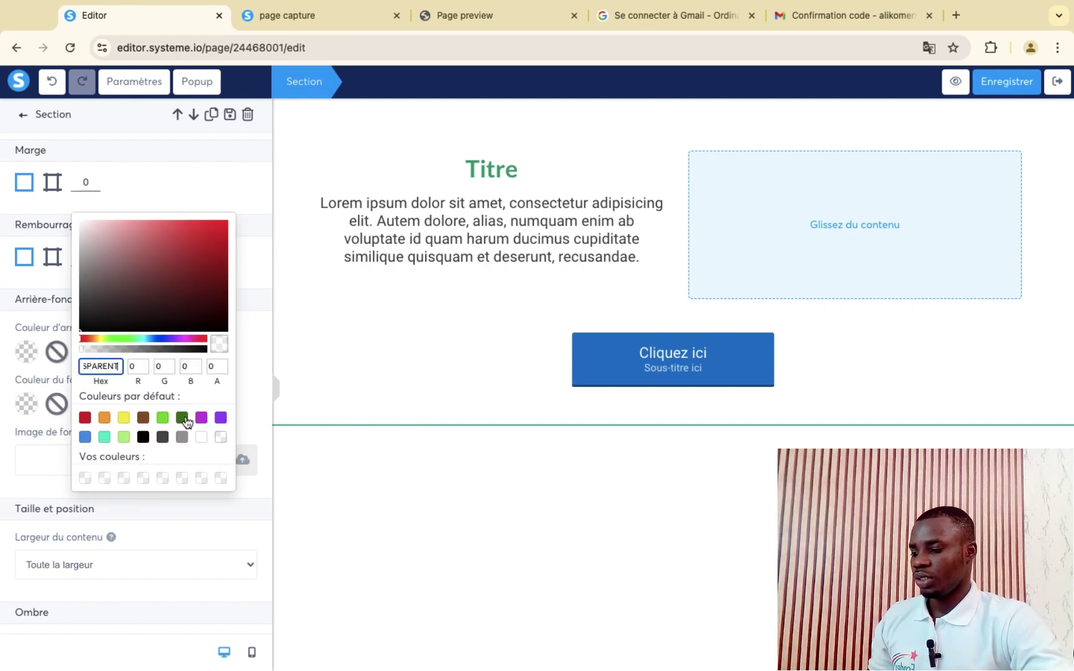
{"action": "left_click", "coordinate": [185, 419]}
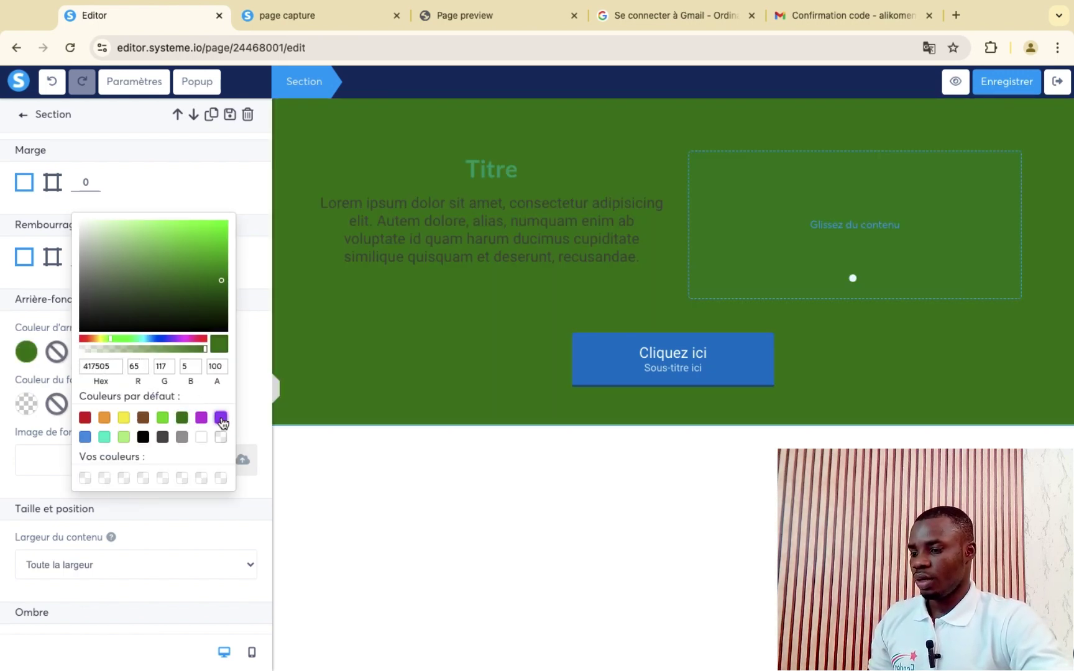
{"action": "left_click", "coordinate": [221, 419]}
{"action": "left_click", "coordinate": [123, 438]}
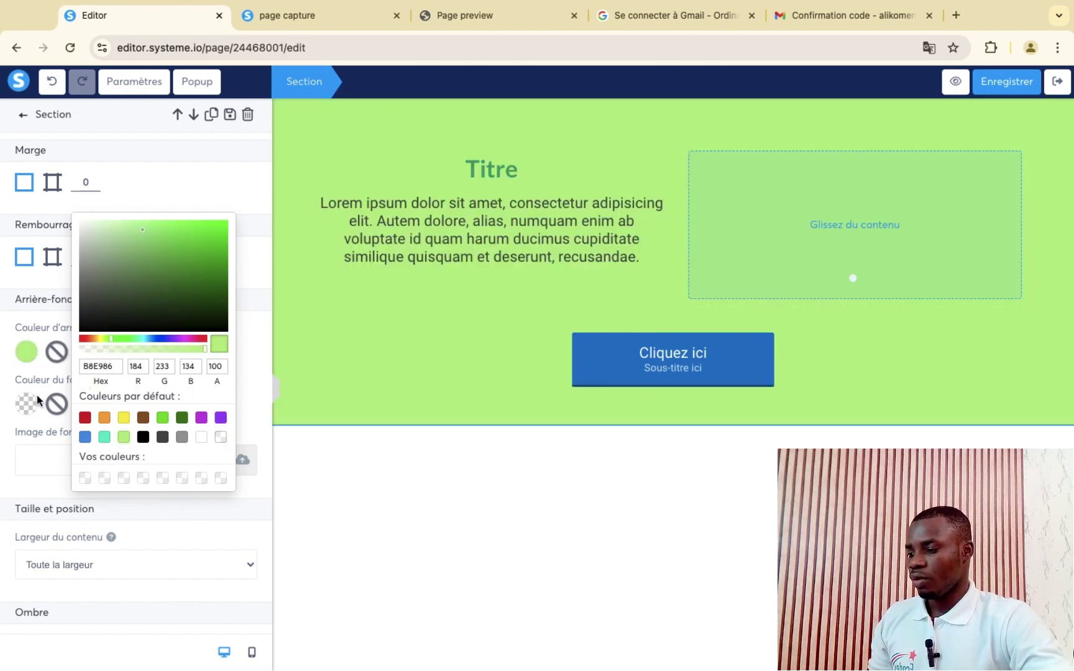
{"action": "left_click", "coordinate": [57, 352]}
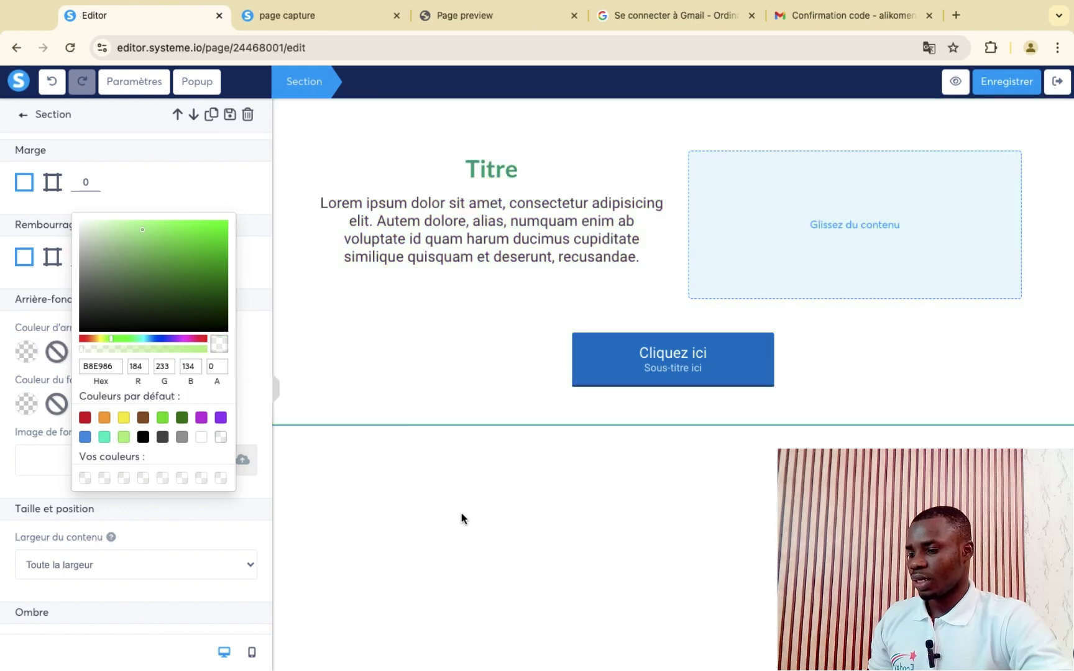
{"action": "left_click", "coordinate": [461, 512]}
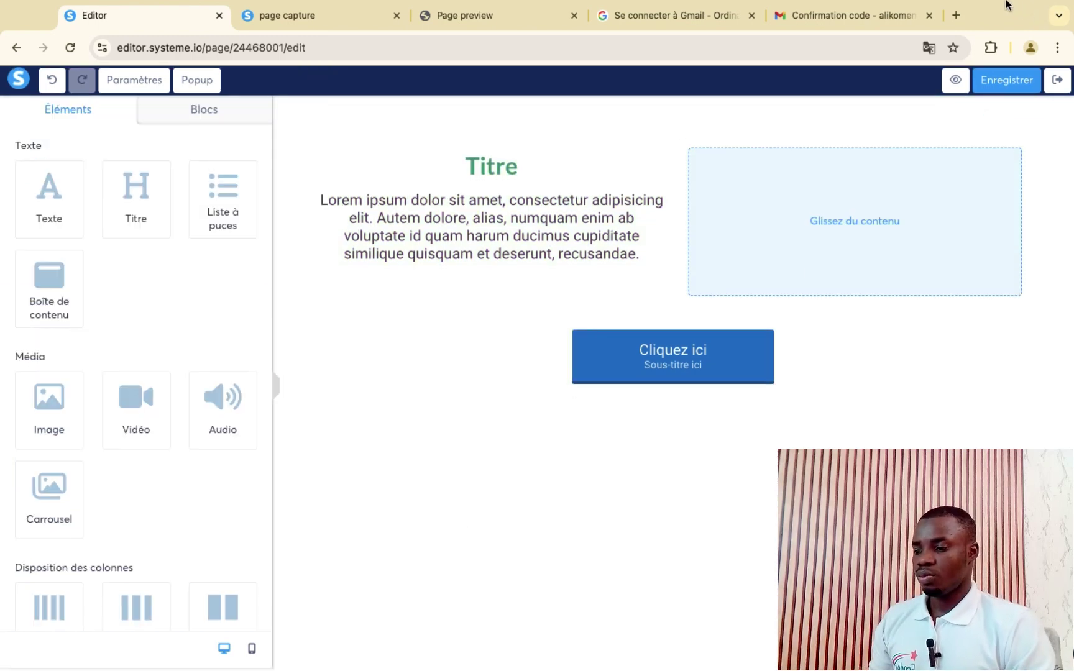
- Search Google for "css gradient" in a new browser tab
{"action": "left_click", "coordinate": [956, 16]}
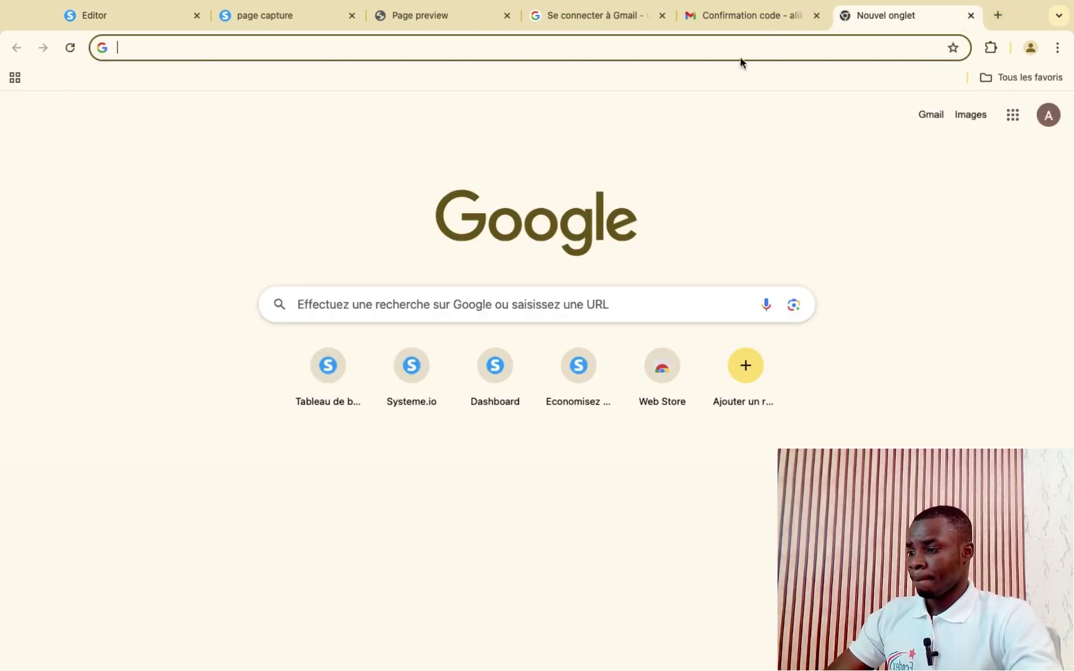
{"action": "type", "text": "css"}
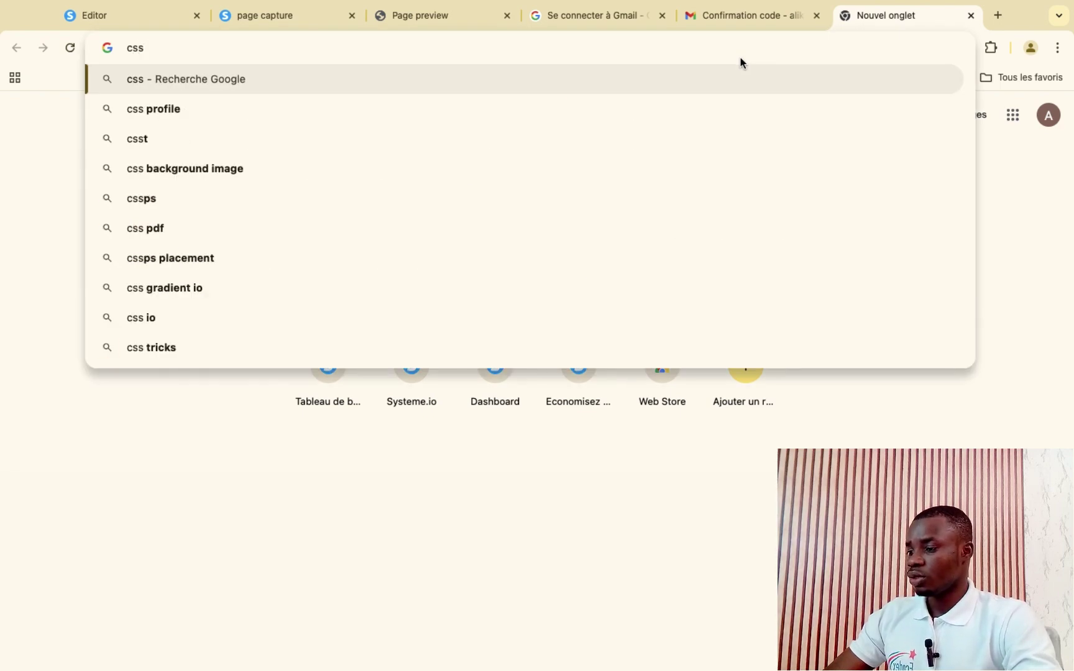
{"action": "type", "text": " gra"}
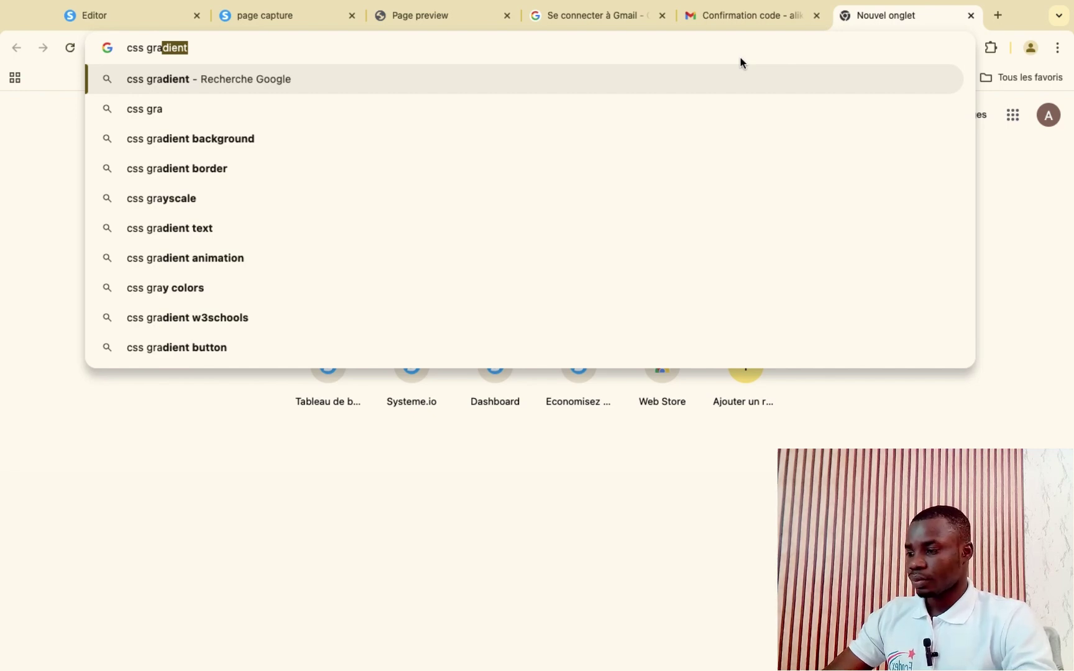
{"action": "type", "text": "di"}
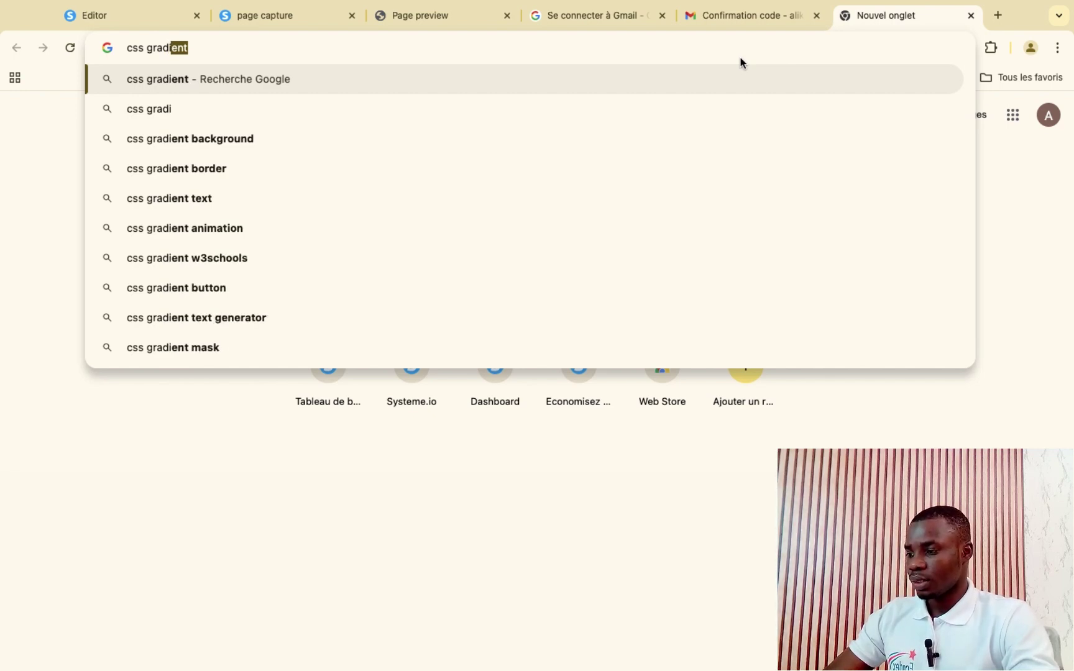
{"action": "type", "text": "ent"}
{"action": "key", "text": "Return"}
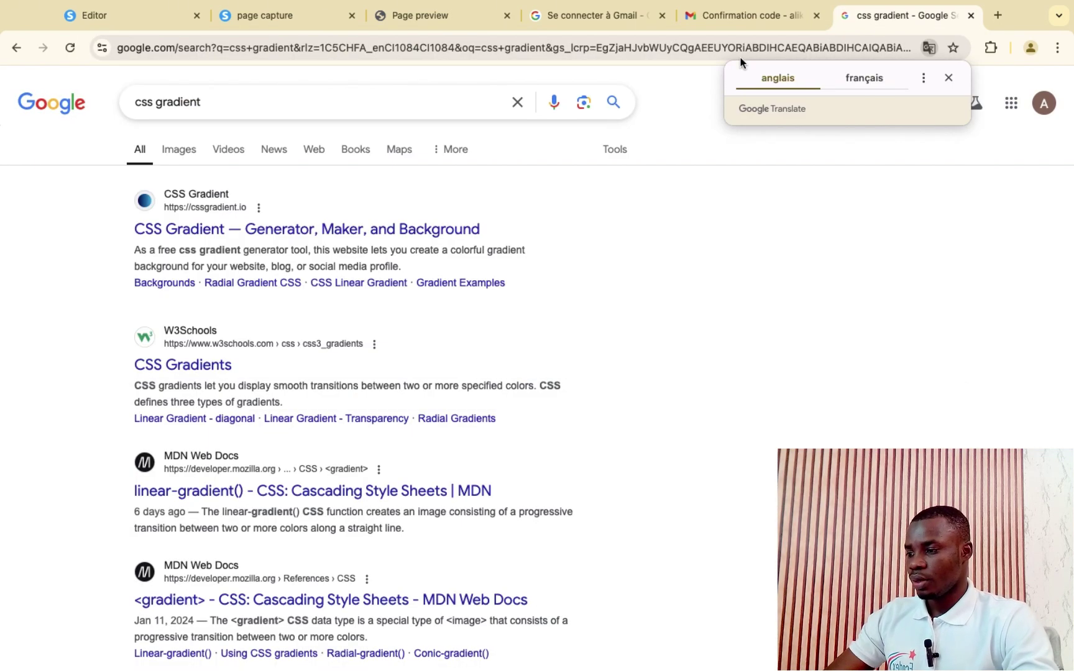
- Open the cssgradient.io site from the search results and go to its gradient backgrounds gallery
{"action": "left_click", "coordinate": [303, 231]}
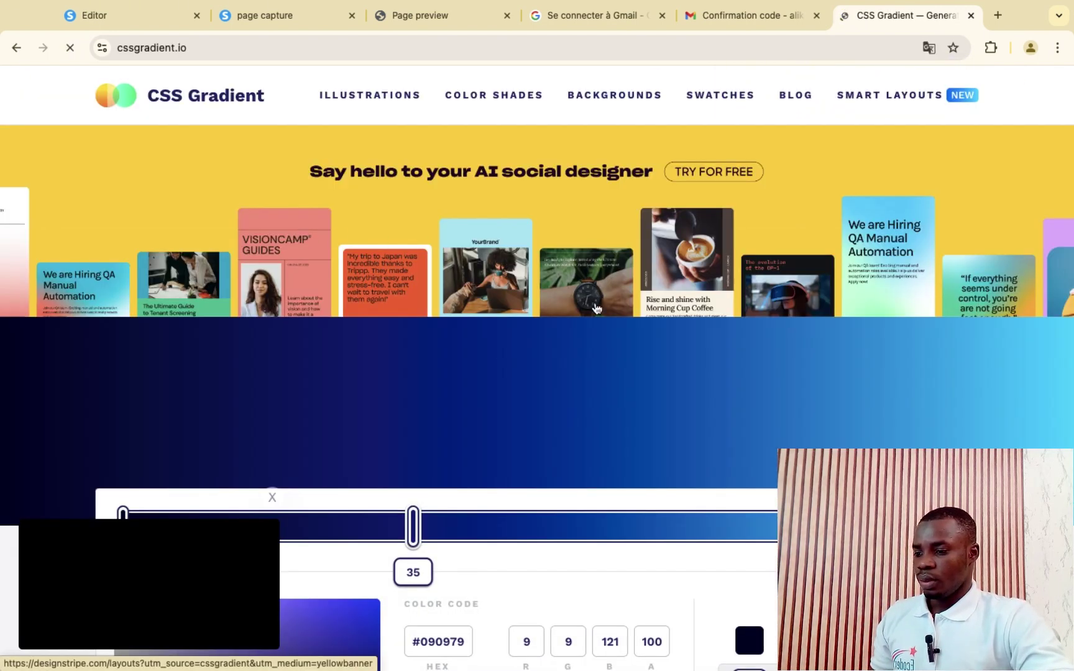
{"action": "scroll", "coordinate": [499, 417], "scroll_direction": "down", "scroll_amount": 1}
{"action": "scroll", "coordinate": [499, 416], "scroll_direction": "up", "scroll_amount": 1}
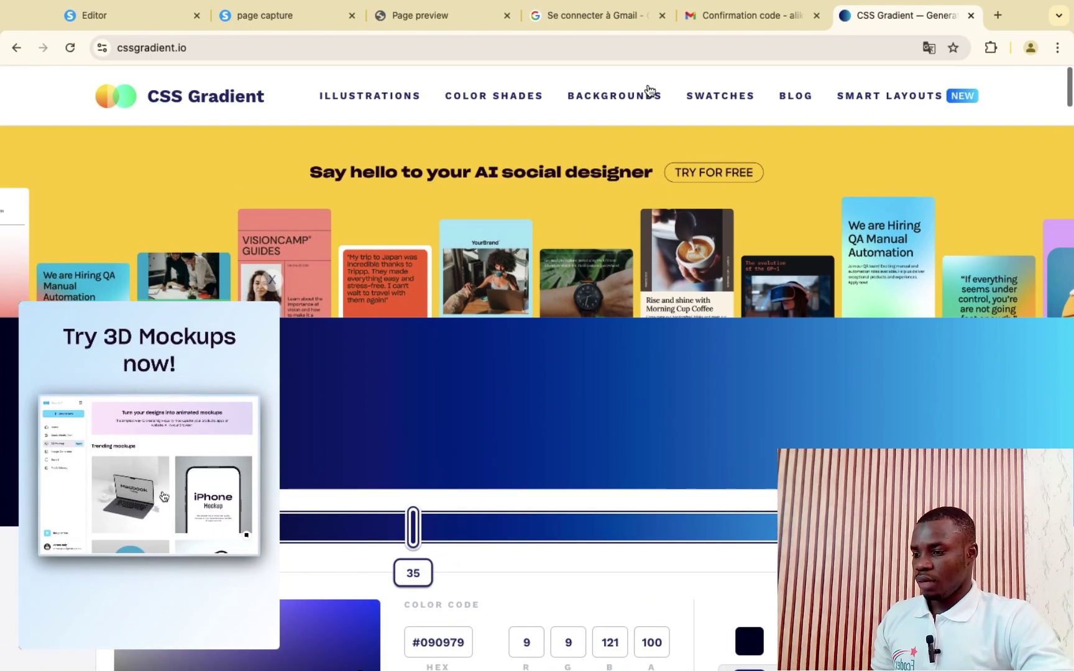
{"action": "left_click", "coordinate": [610, 100]}
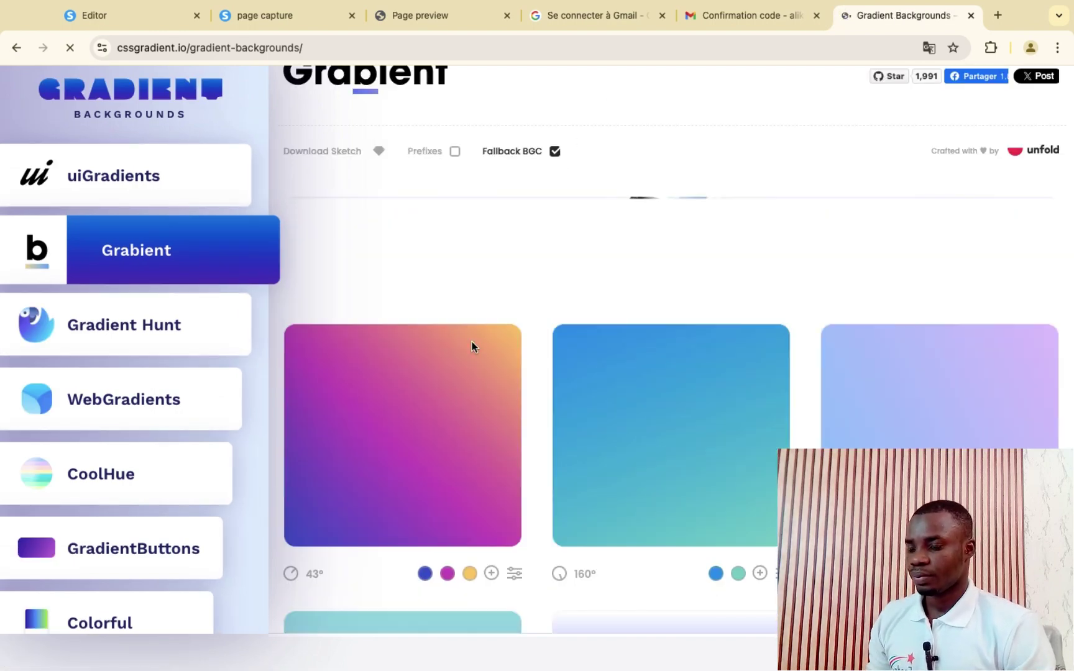
- Browse the Grabient collection of gradient backgrounds for one suited to the page section
{"action": "scroll", "coordinate": [649, 422], "scroll_direction": "down", "scroll_amount": 1}
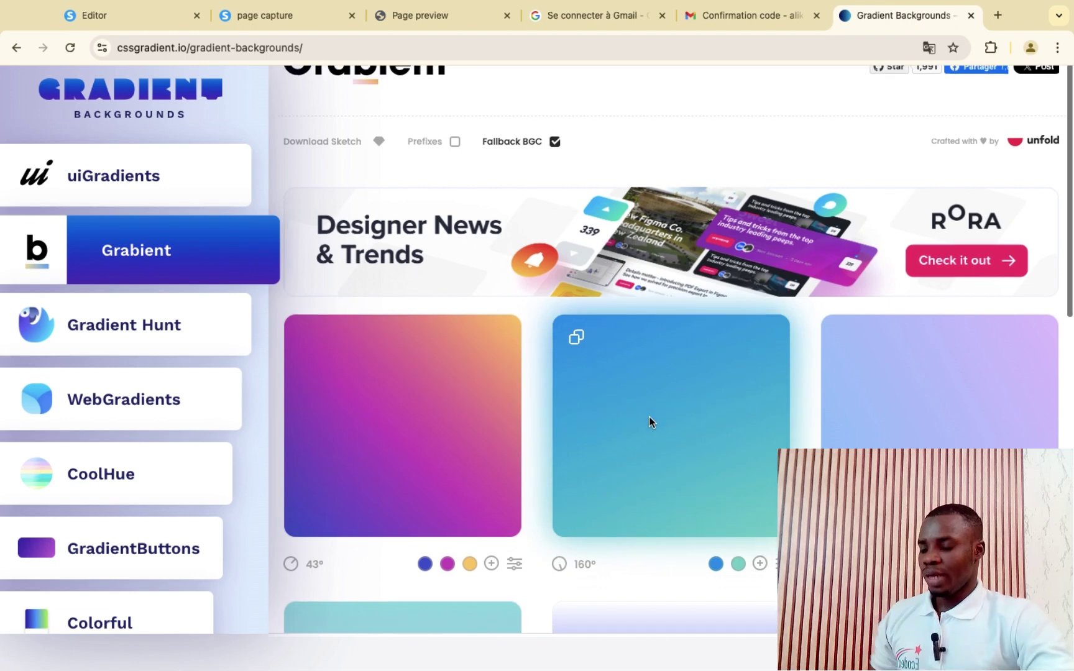
{"action": "scroll", "coordinate": [649, 416], "scroll_direction": "down", "scroll_amount": 3}
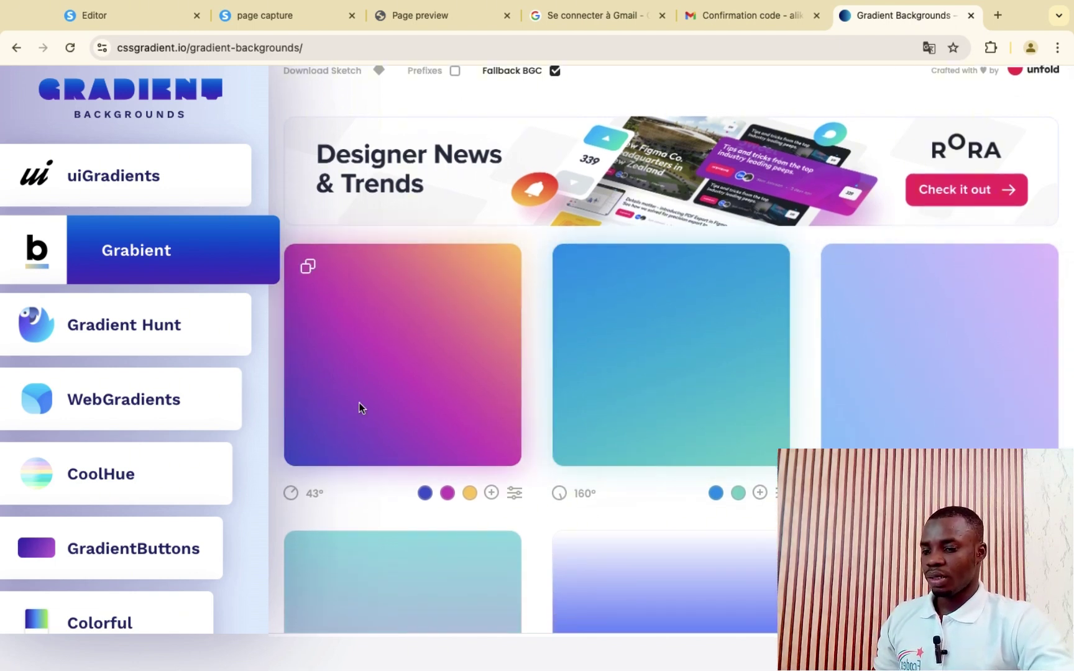
{"action": "scroll", "coordinate": [673, 404], "scroll_direction": "down", "scroll_amount": 8}
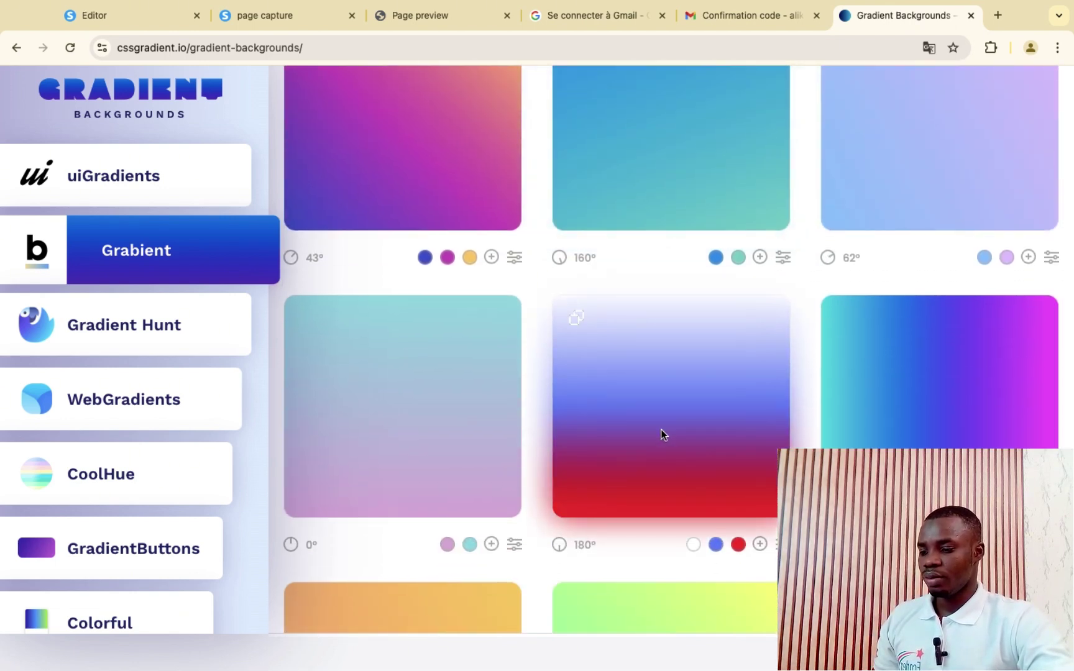
{"action": "scroll", "coordinate": [663, 434], "scroll_direction": "up", "scroll_amount": 10}
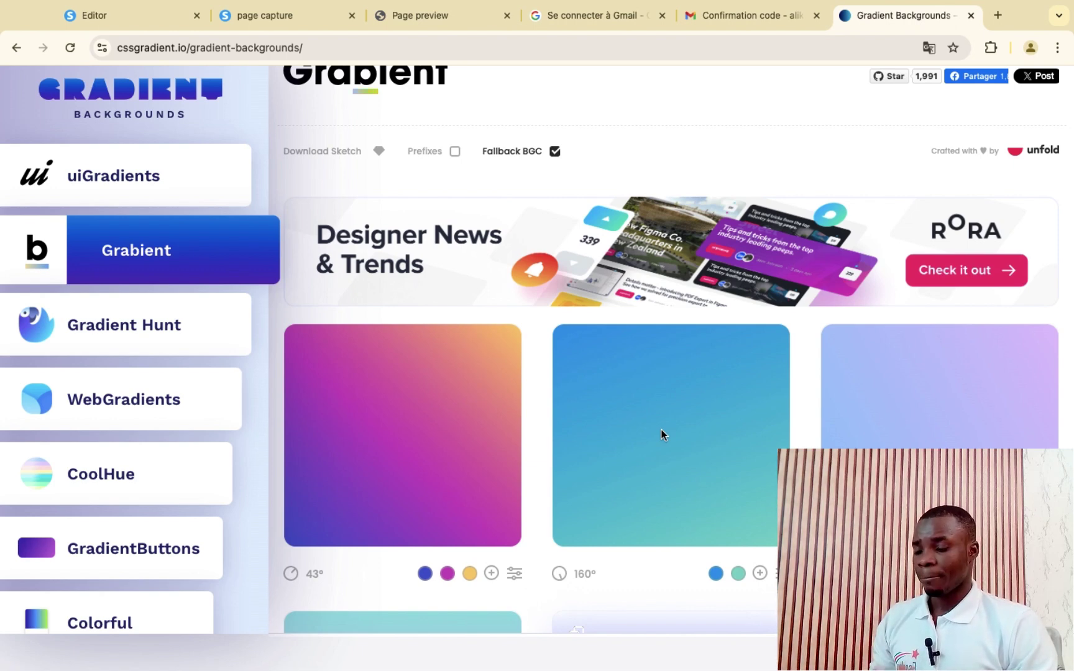
{"action": "scroll", "coordinate": [662, 430], "scroll_direction": "down", "scroll_amount": 2}
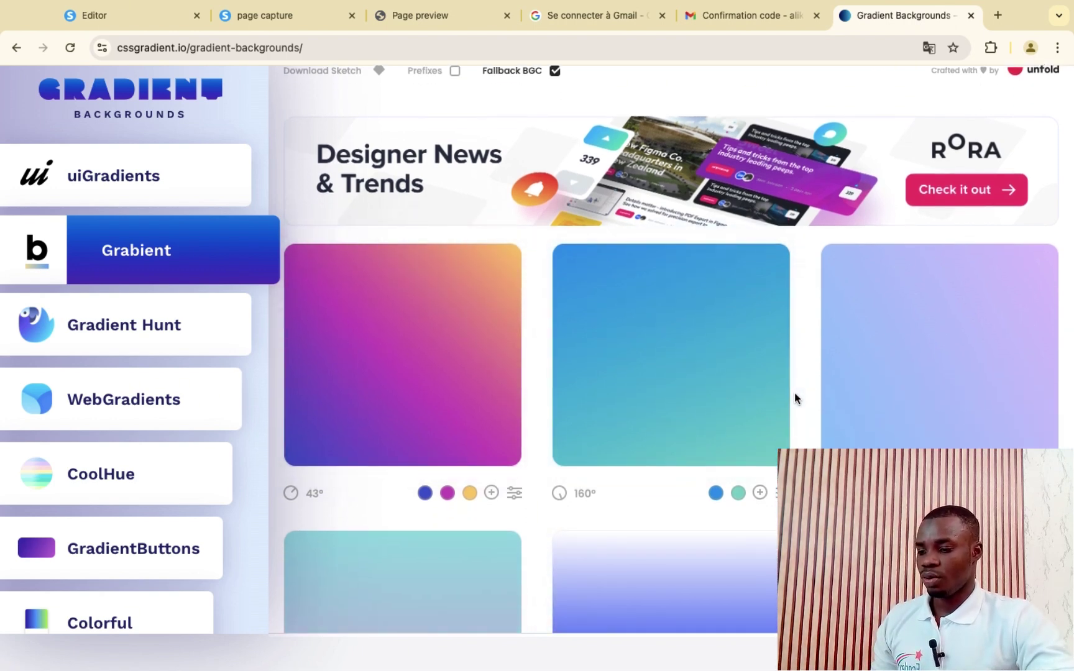
{"action": "scroll", "coordinate": [794, 395], "scroll_direction": "down", "scroll_amount": 2}
{"action": "scroll", "coordinate": [794, 392], "scroll_direction": "down", "scroll_amount": 5}
{"action": "scroll", "coordinate": [507, 472], "scroll_direction": "down", "scroll_amount": 10}
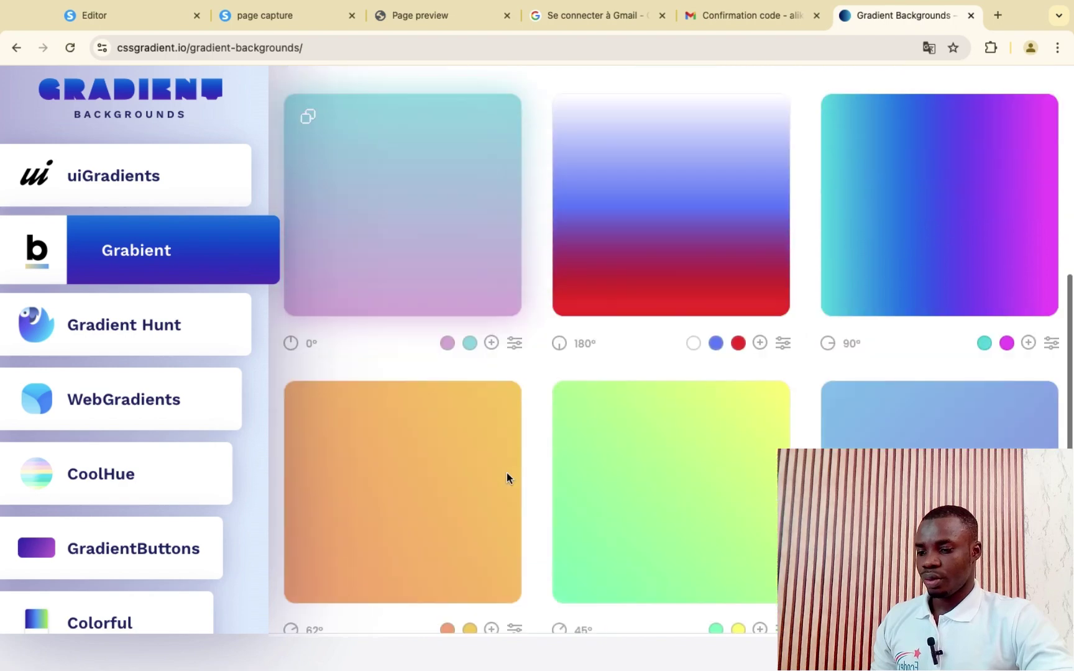
- Switch back to the systeme.io page editor and close the "page capture" preview tab
{"action": "scroll", "coordinate": [630, 378], "scroll_direction": "up", "scroll_amount": 10}
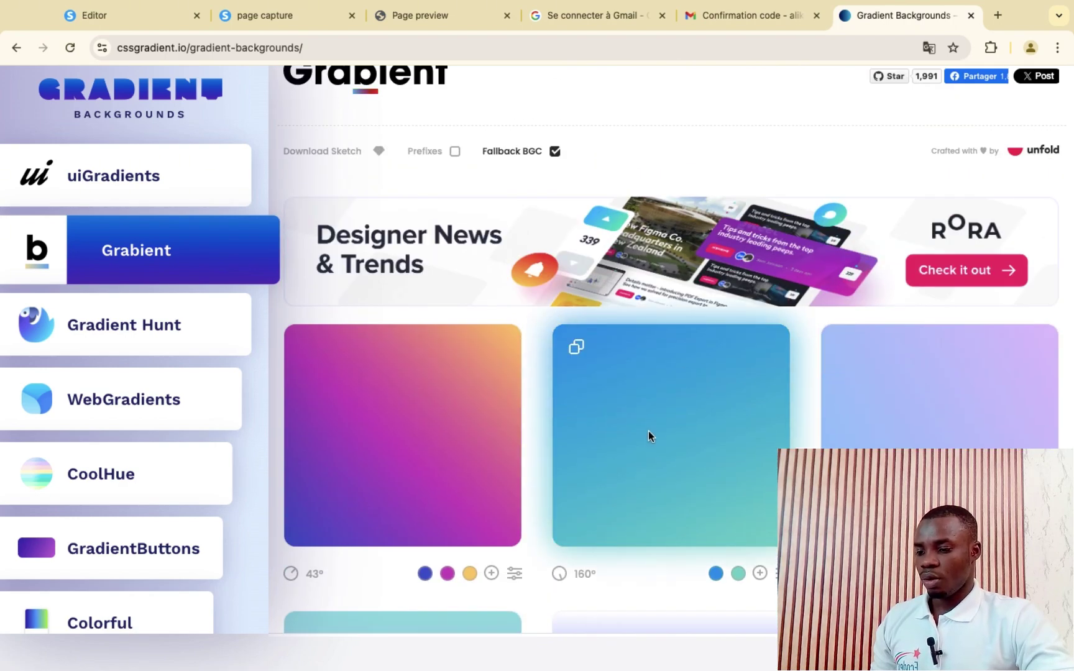
{"action": "left_click", "coordinate": [281, 21]}
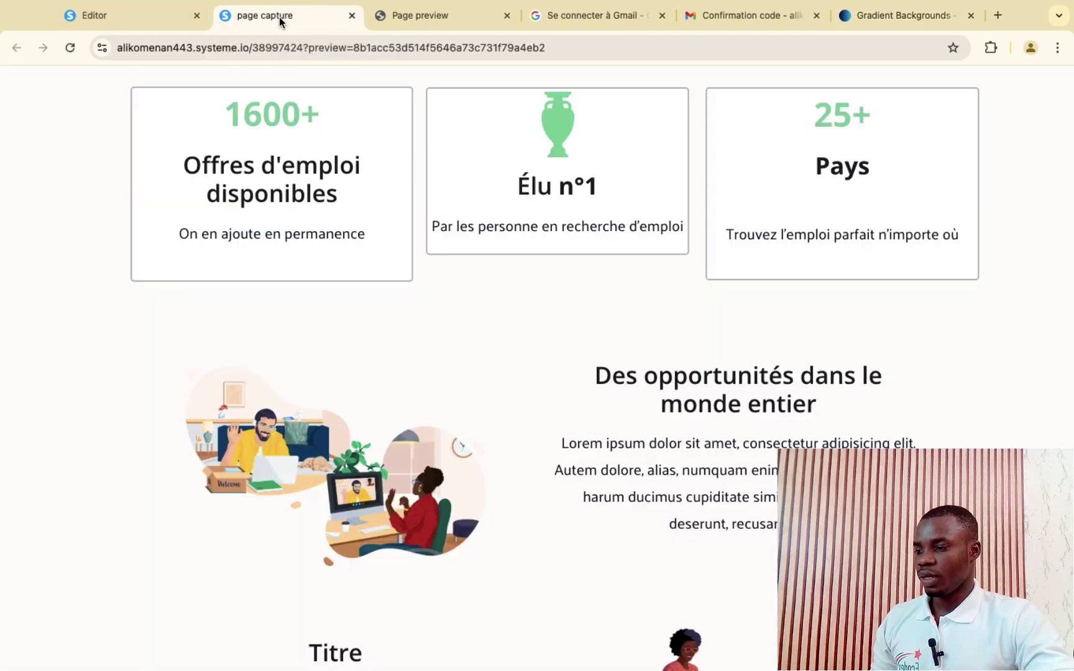
{"action": "left_click", "coordinate": [134, 14]}
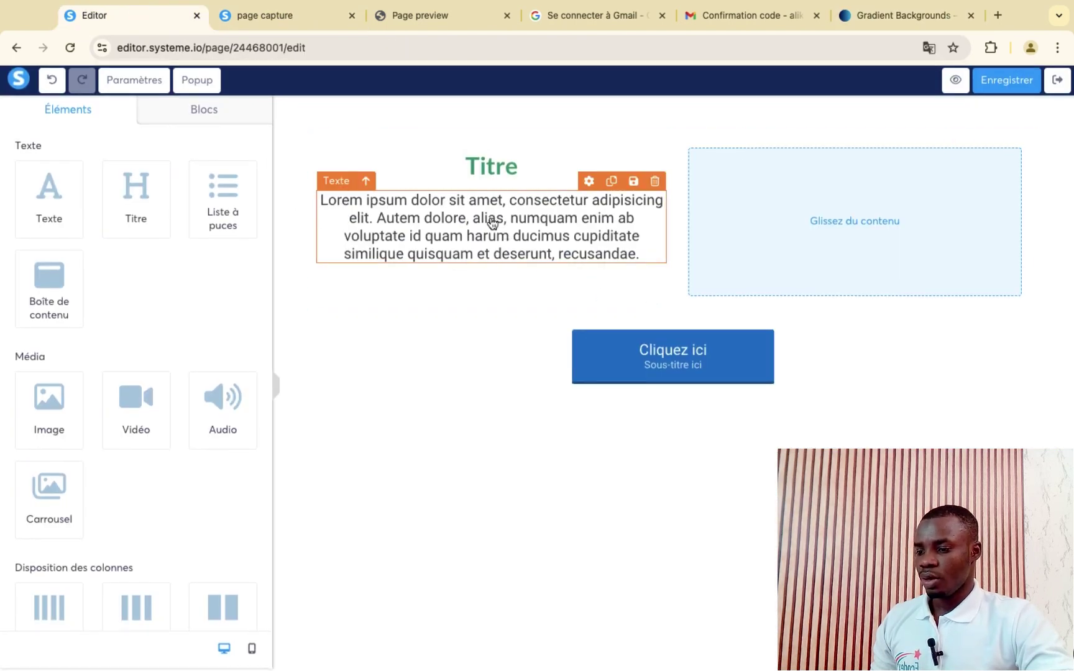
{"action": "left_click", "coordinate": [351, 15]}
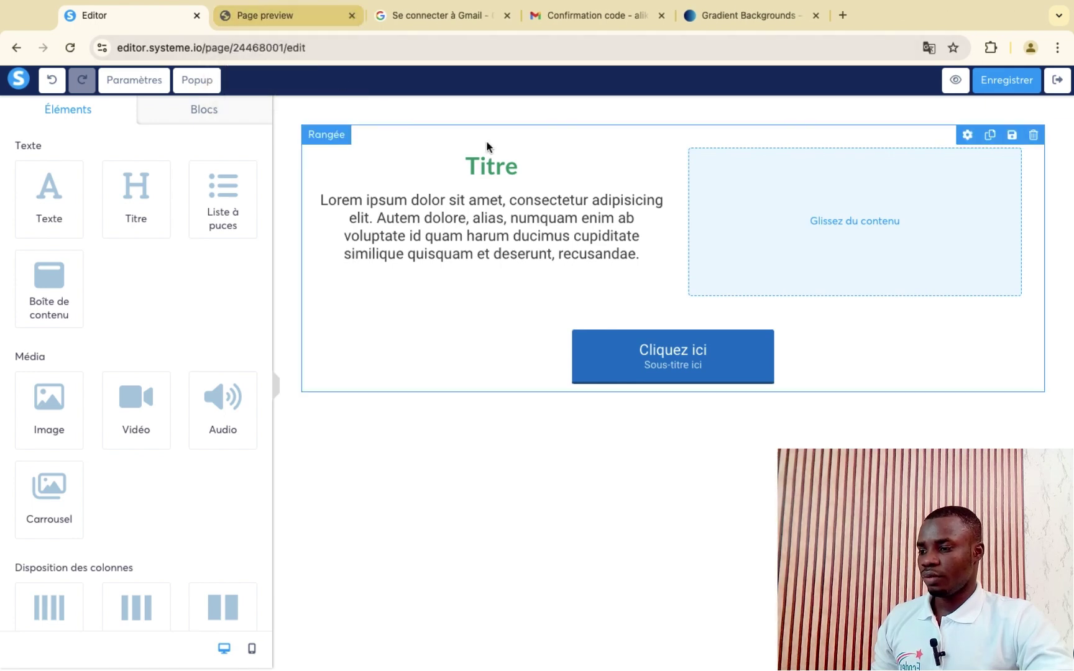
- Copy the section's HTML ID attribute, section-2463c64d, from its settings and return to the elements list
{"action": "left_click", "coordinate": [294, 134]}
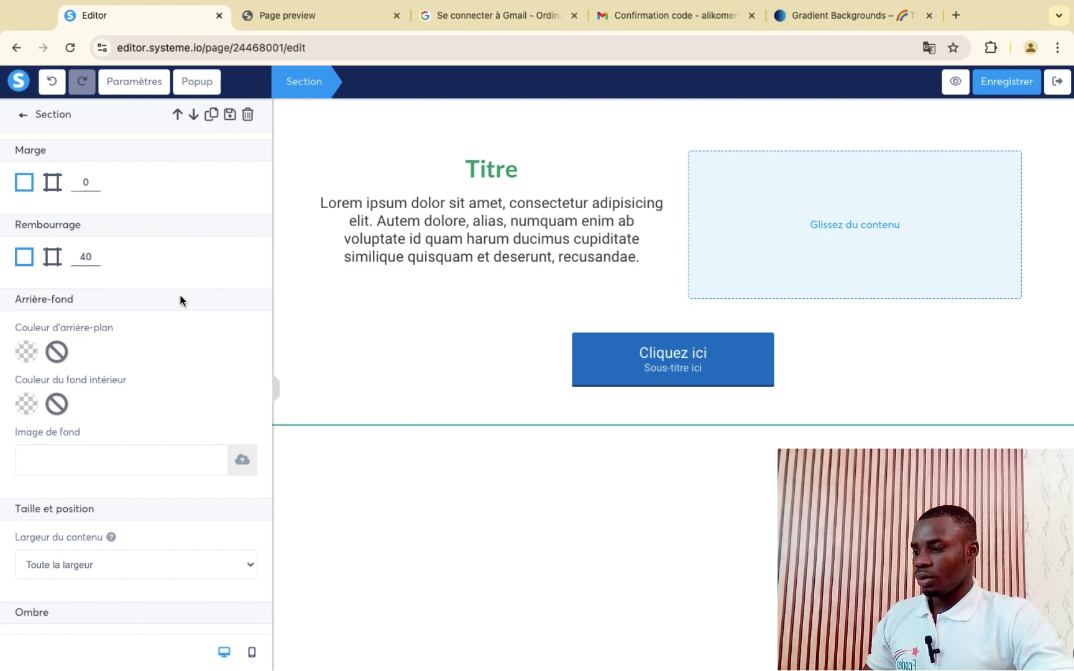
{"action": "scroll", "coordinate": [180, 297], "scroll_direction": "down", "scroll_amount": 7}
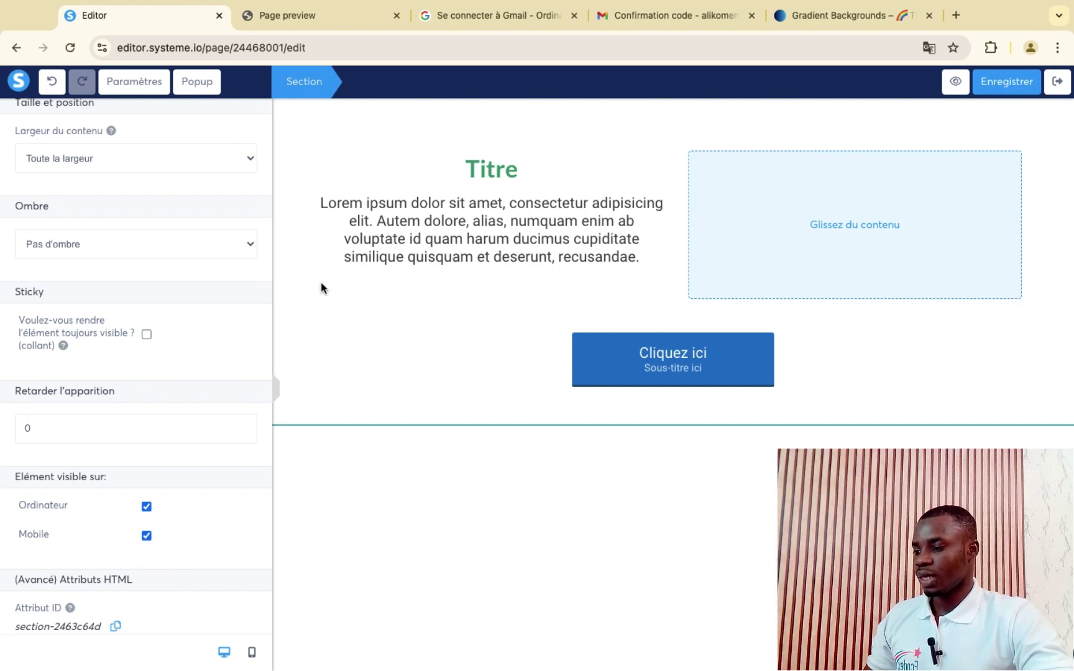
{"action": "left_click", "coordinate": [147, 92]}
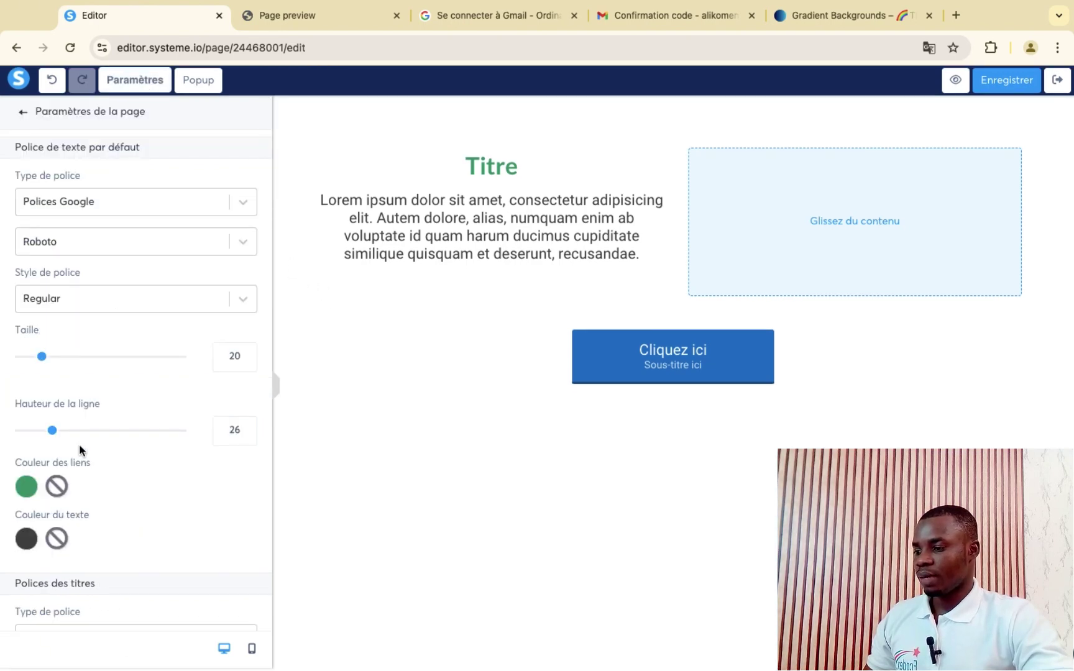
{"action": "left_click", "coordinate": [25, 111]}
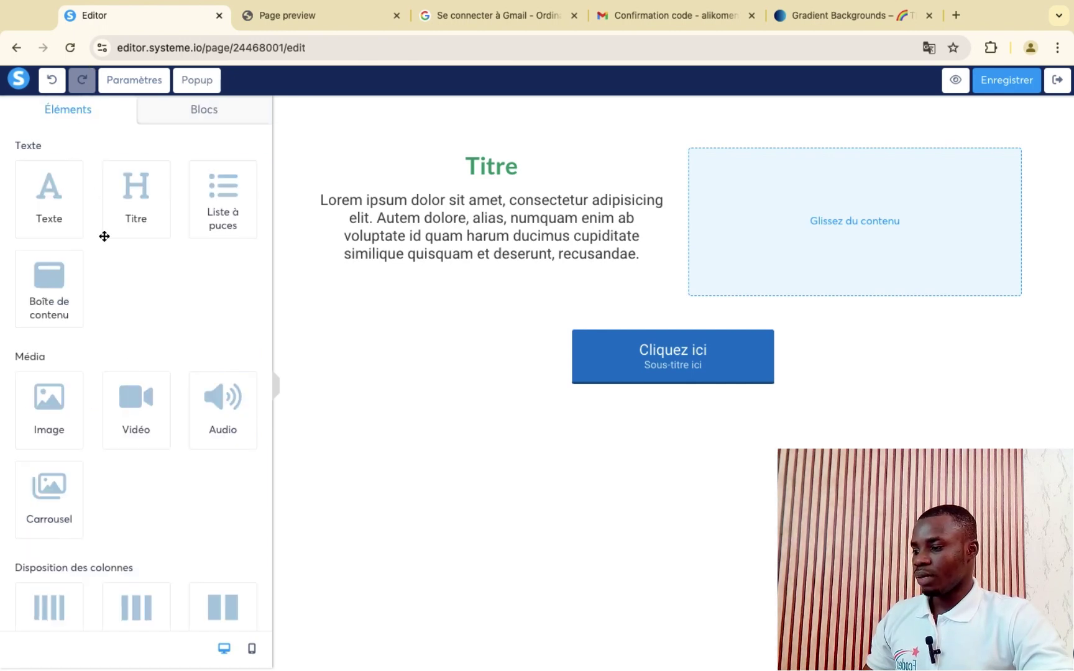
- Insert a Code HTML element between the two-column row and the "Cliquez ici" button
{"action": "scroll", "coordinate": [130, 363], "scroll_direction": "down", "scroll_amount": 10}
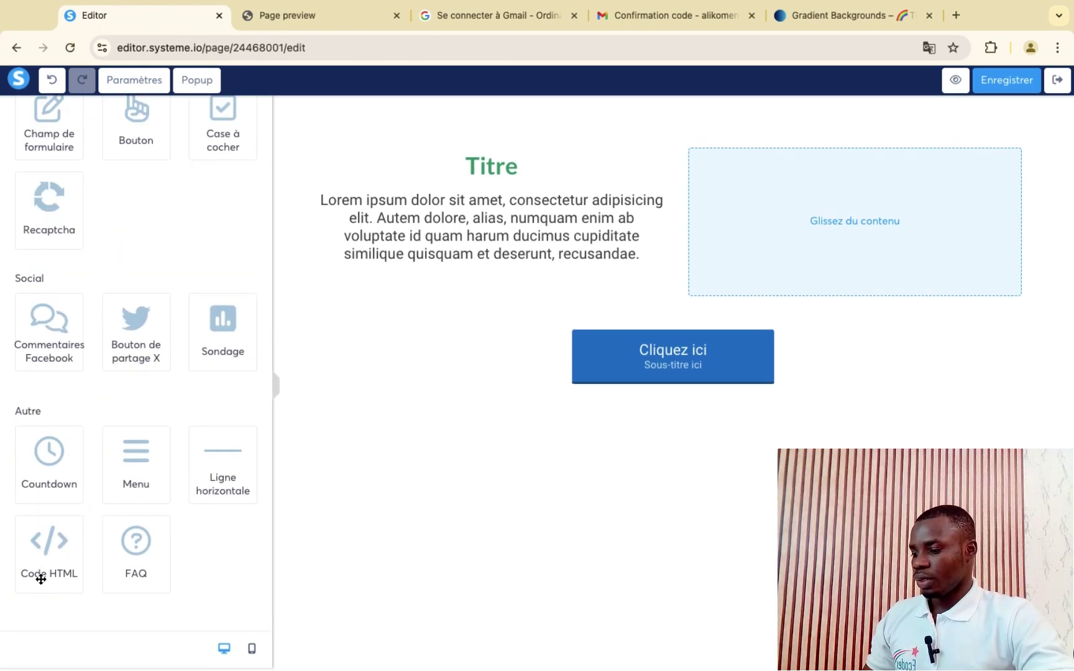
{"action": "left_click_drag", "start_coordinate": [40, 580], "coordinate": [390, 336]}
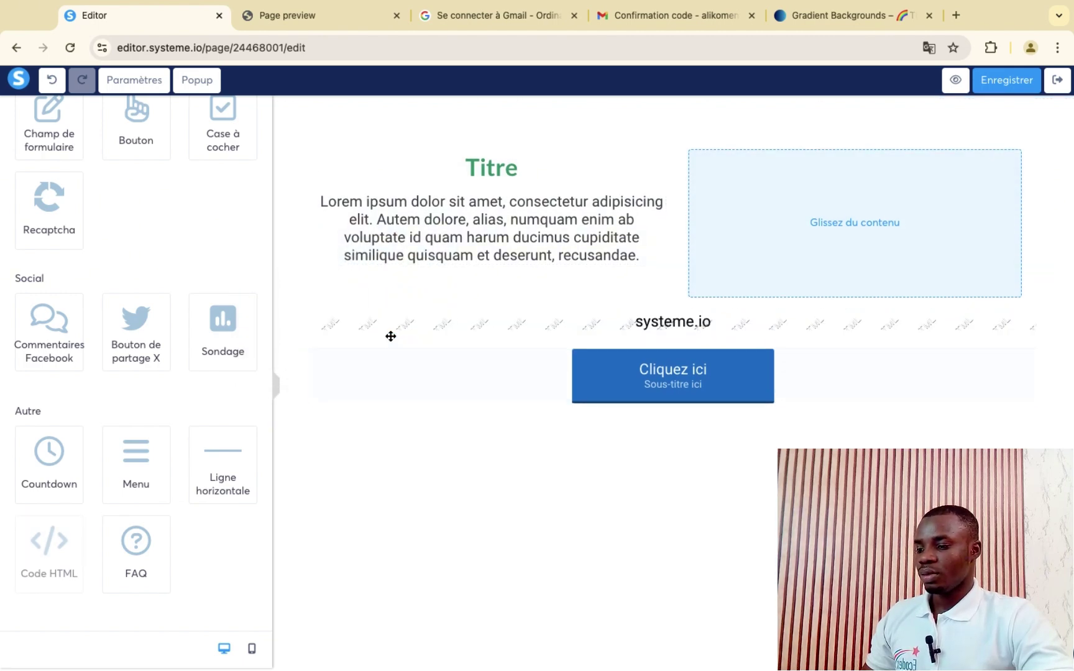
{"action": "left_click", "coordinate": [333, 106]}
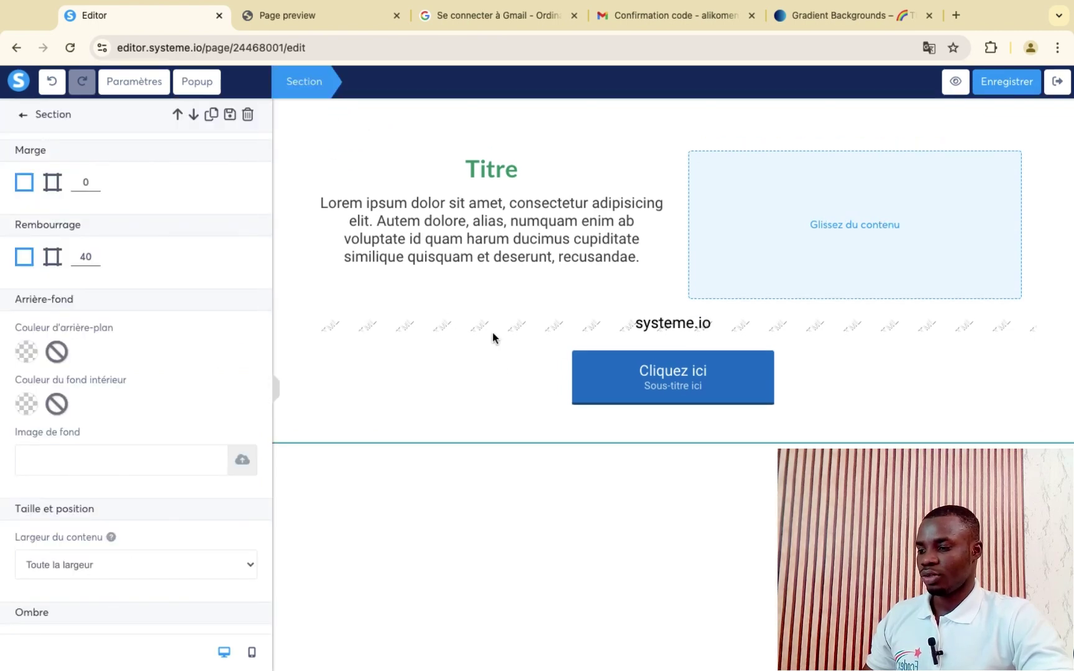
- Open the code of the new Code HTML element and delete its placeholder h2 heading
{"action": "left_click", "coordinate": [613, 320]}
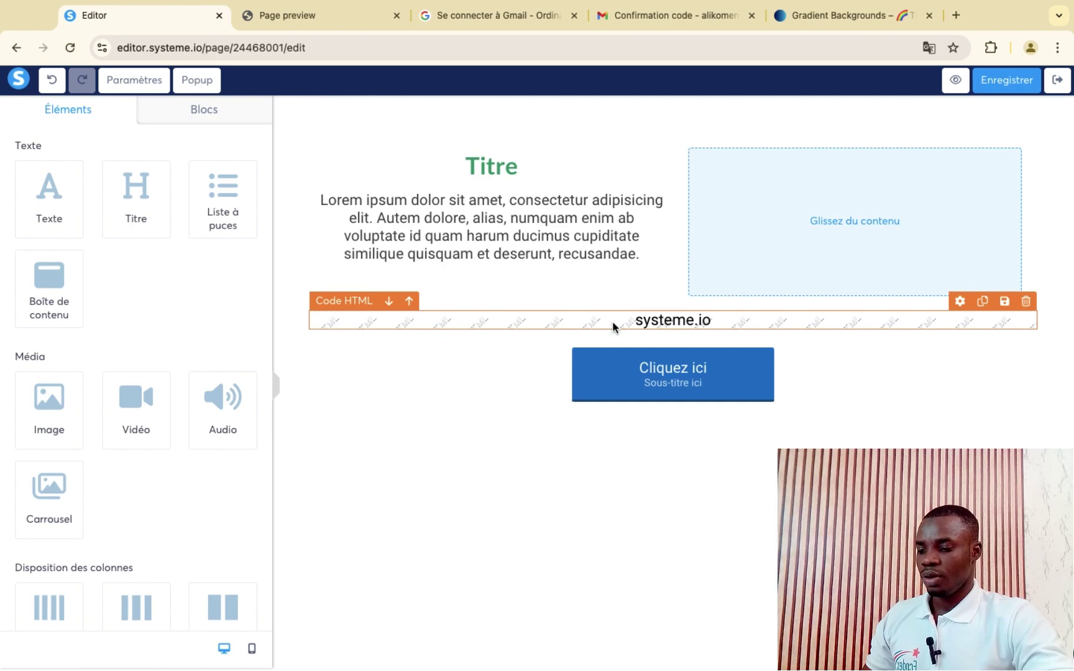
{"action": "left_click", "coordinate": [613, 322]}
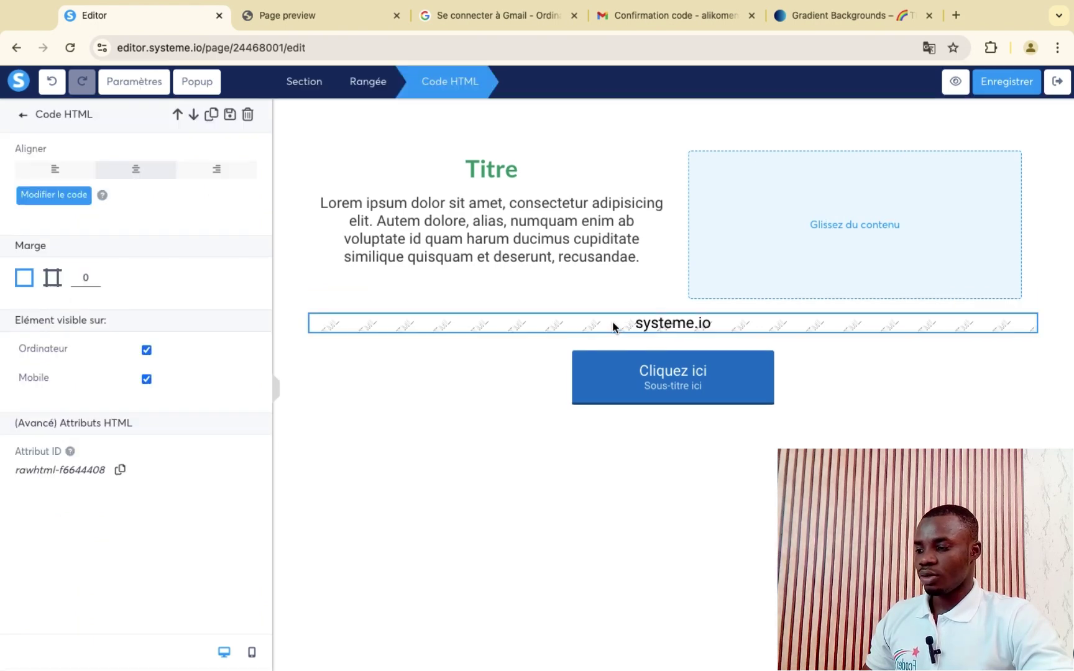
{"action": "left_click", "coordinate": [49, 198]}
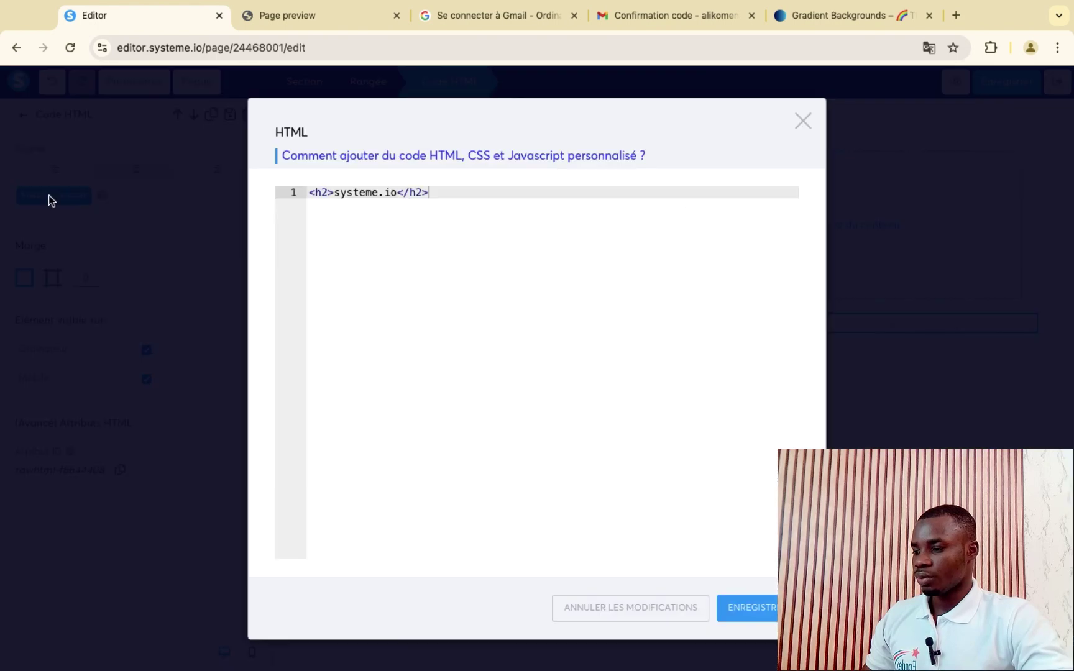
{"action": "left_click_drag", "start_coordinate": [436, 192], "coordinate": [309, 192]}
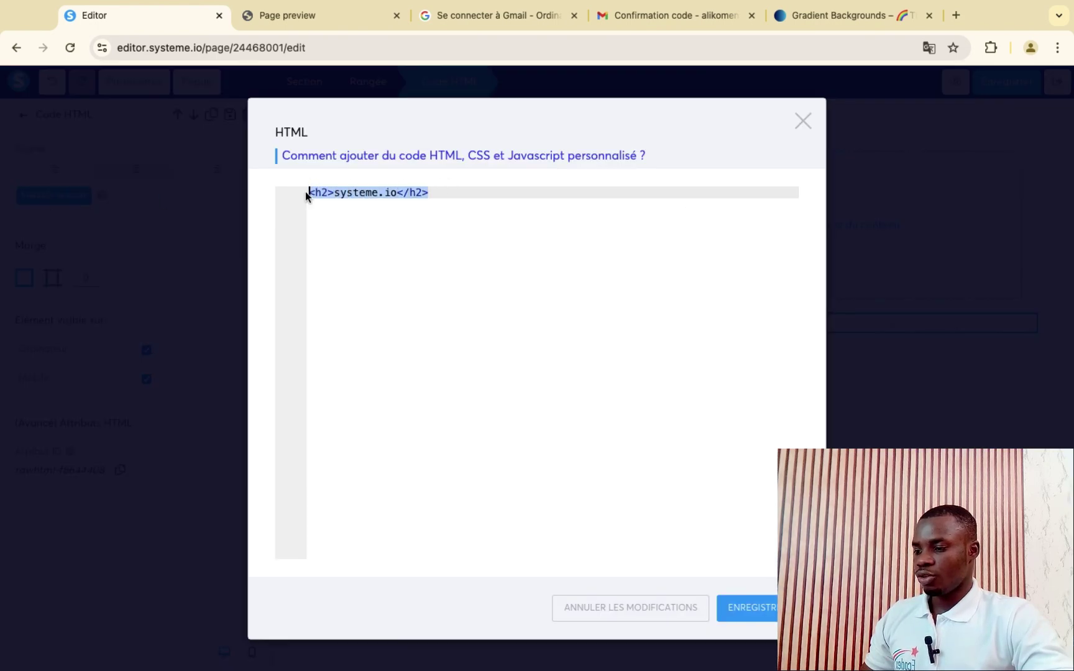
{"action": "key", "text": "BackSpace"}
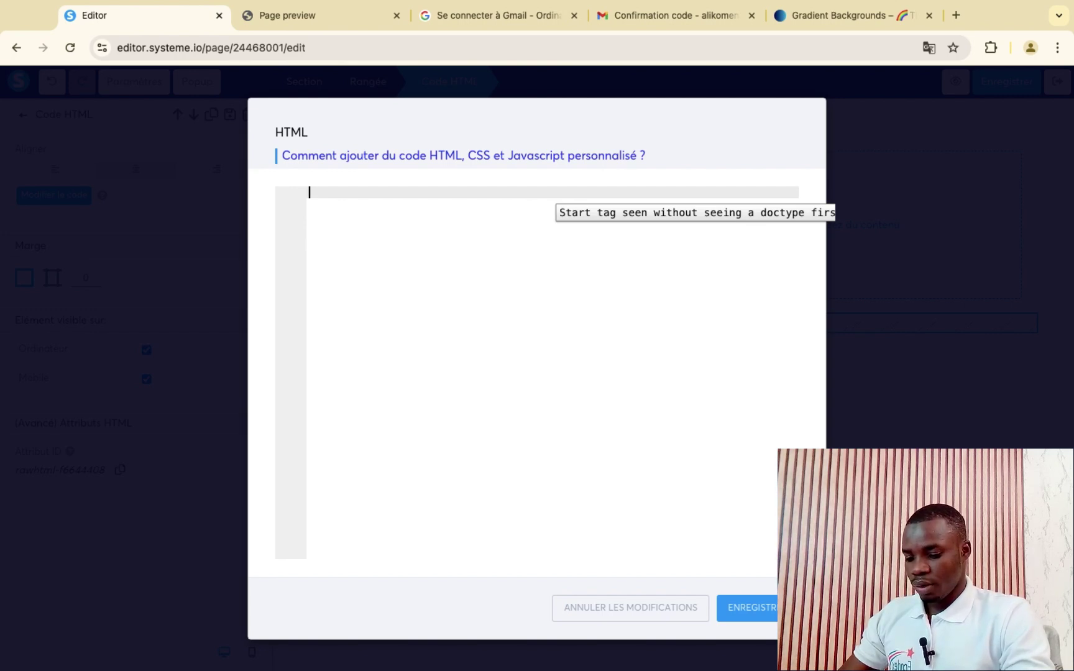
- Write an opening and closing style tag in the HTML code, with two blank lines between them
{"action": "type", "text": "<"}
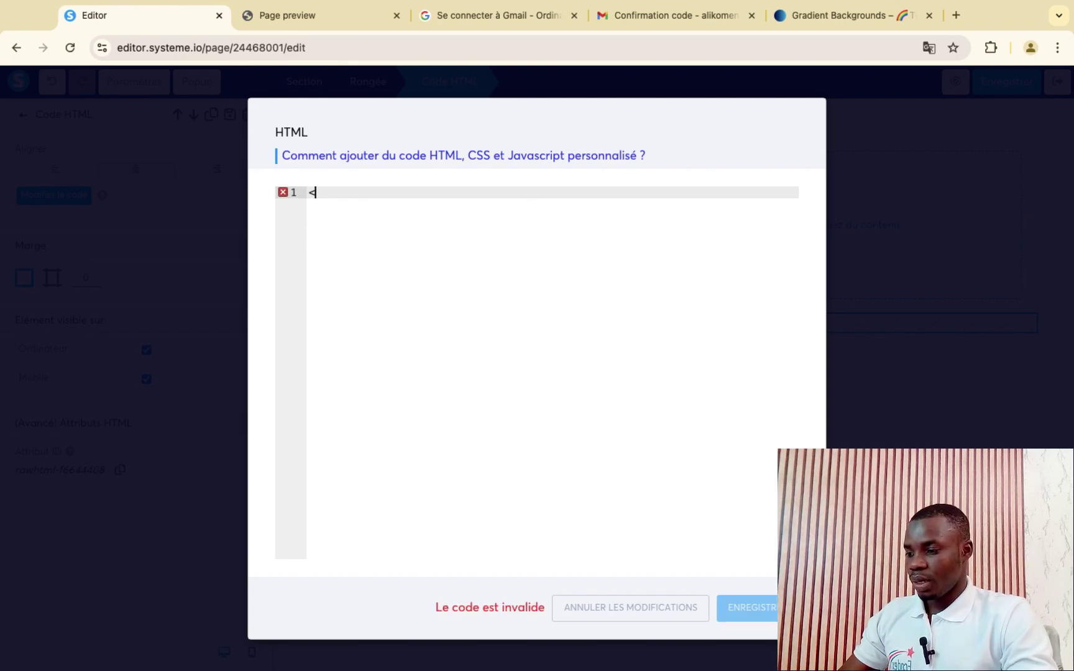
{"action": "type", "text": "st"}
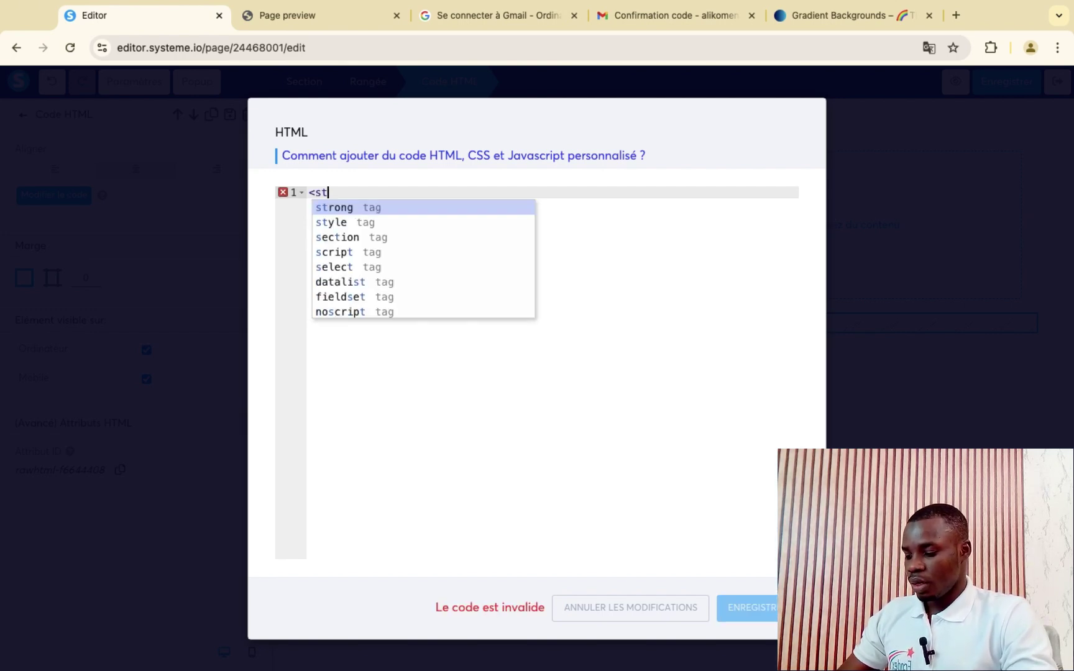
{"action": "type", "text": "yle"}
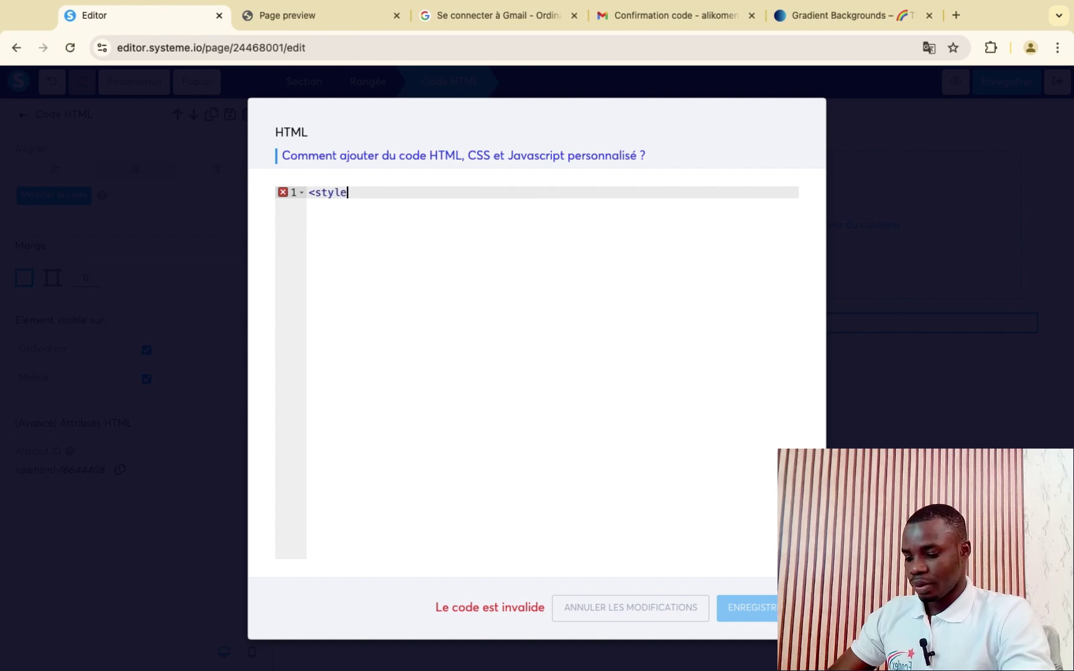
{"action": "type", "text": "></style>"}
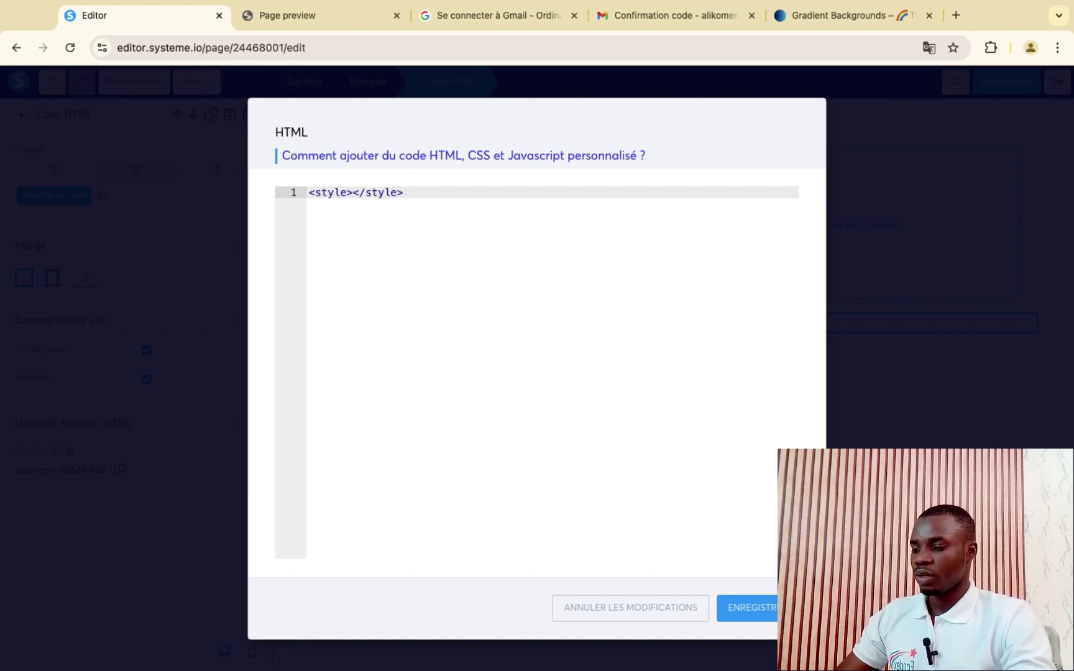
{"action": "key", "text": "Return"}
{"action": "key", "text": "Return"}
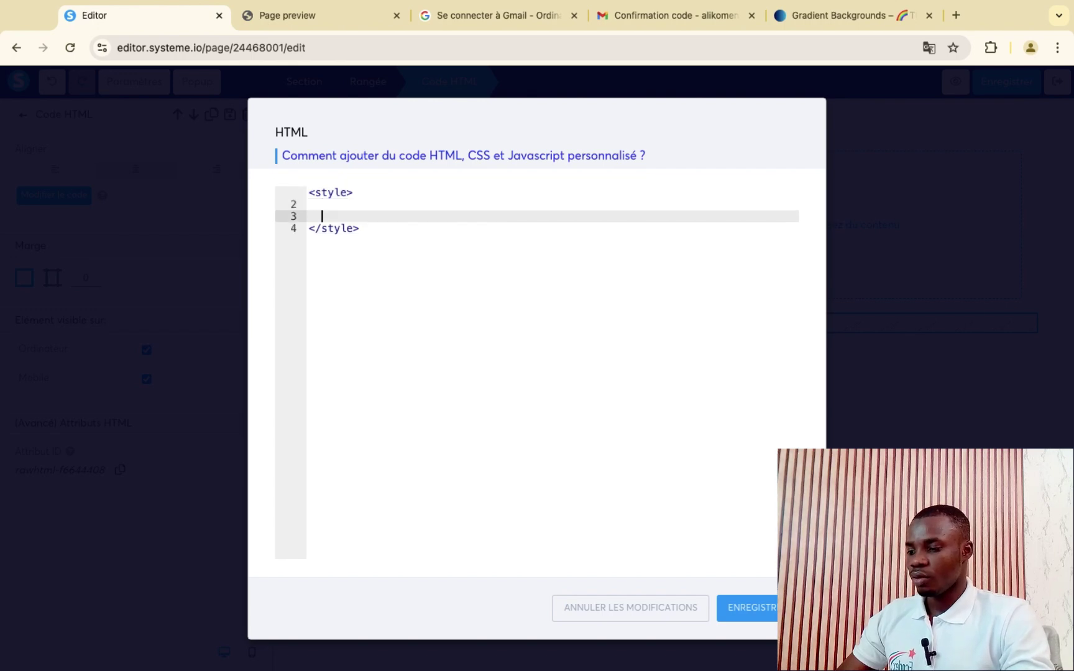
{"action": "key", "text": "Return"}
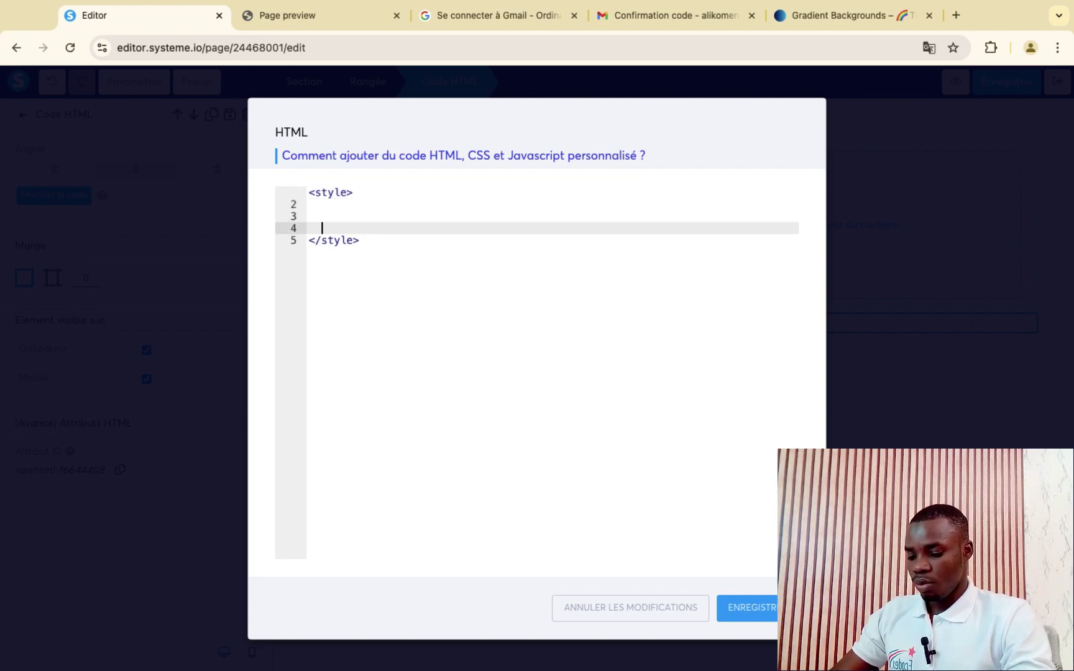
{"action": "key", "text": "BackSpace"}
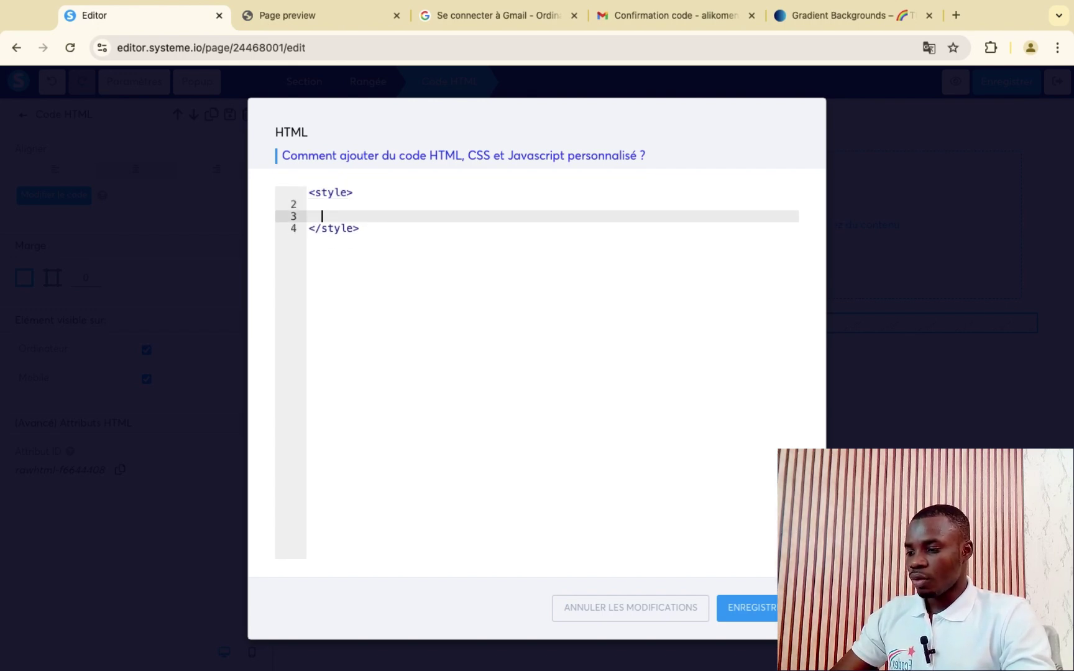
- Add an empty CSS rule for #section-2463c64d inside the style tags
{"action": "type", "text": "section-2463c64d"}
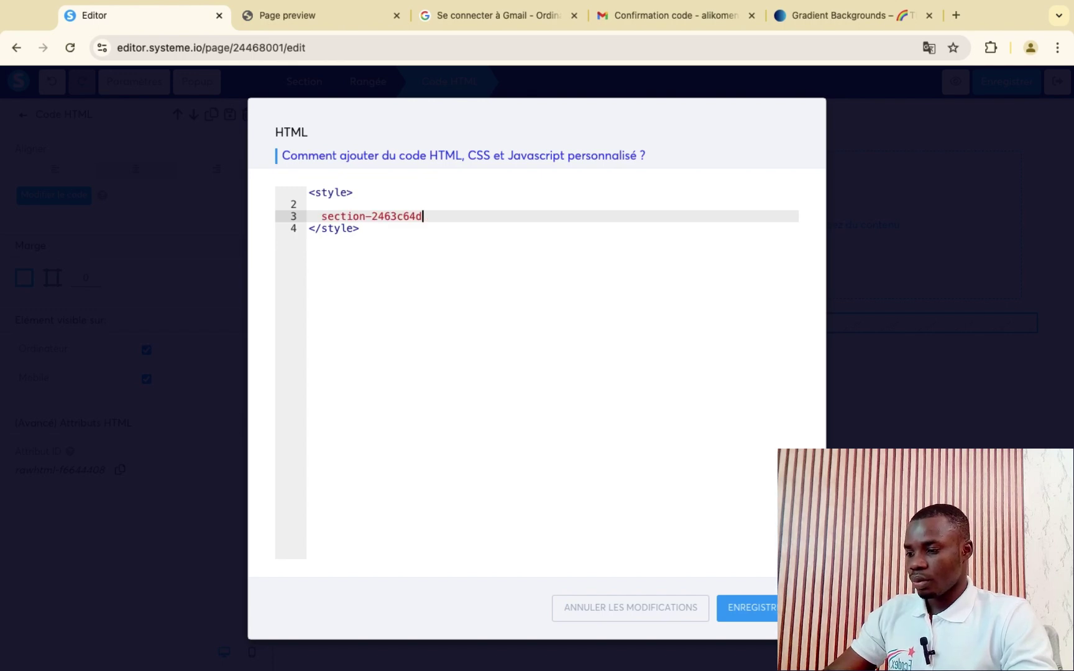
{"action": "left_click", "coordinate": [322, 216]}
{"action": "type", "text": "#"}
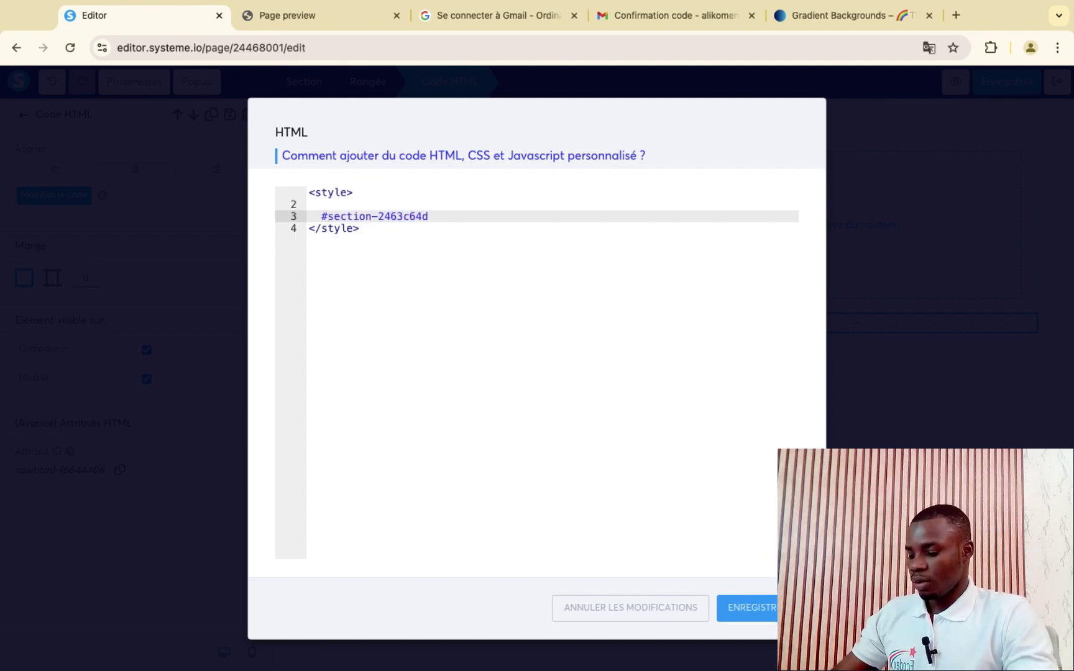
{"action": "type", "text": " {"}
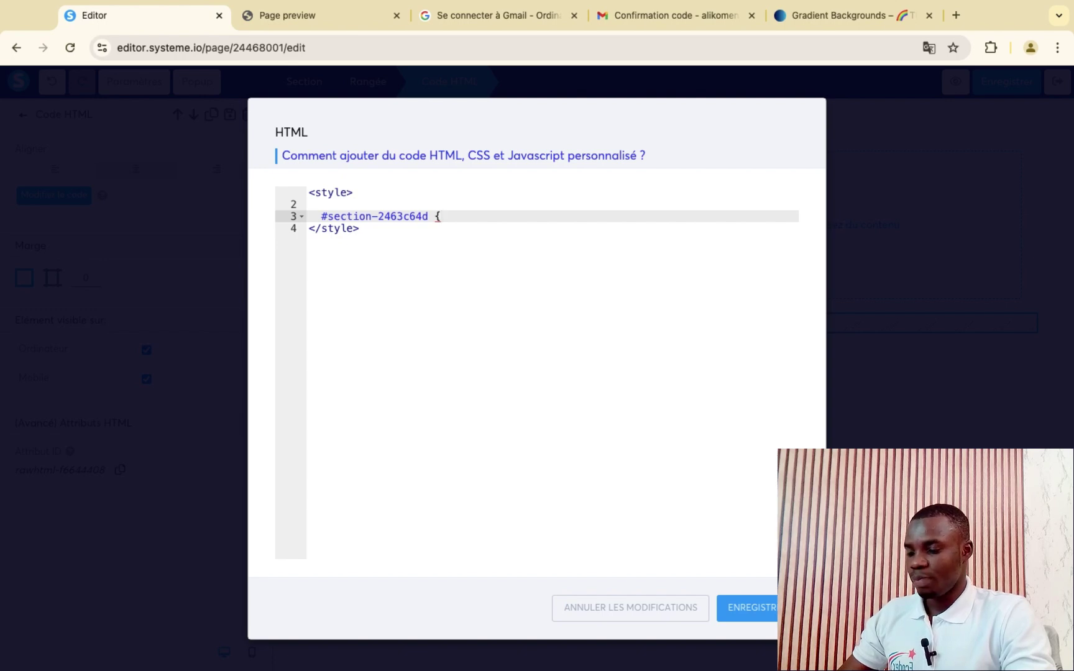
{"action": "type", "text": "}"}
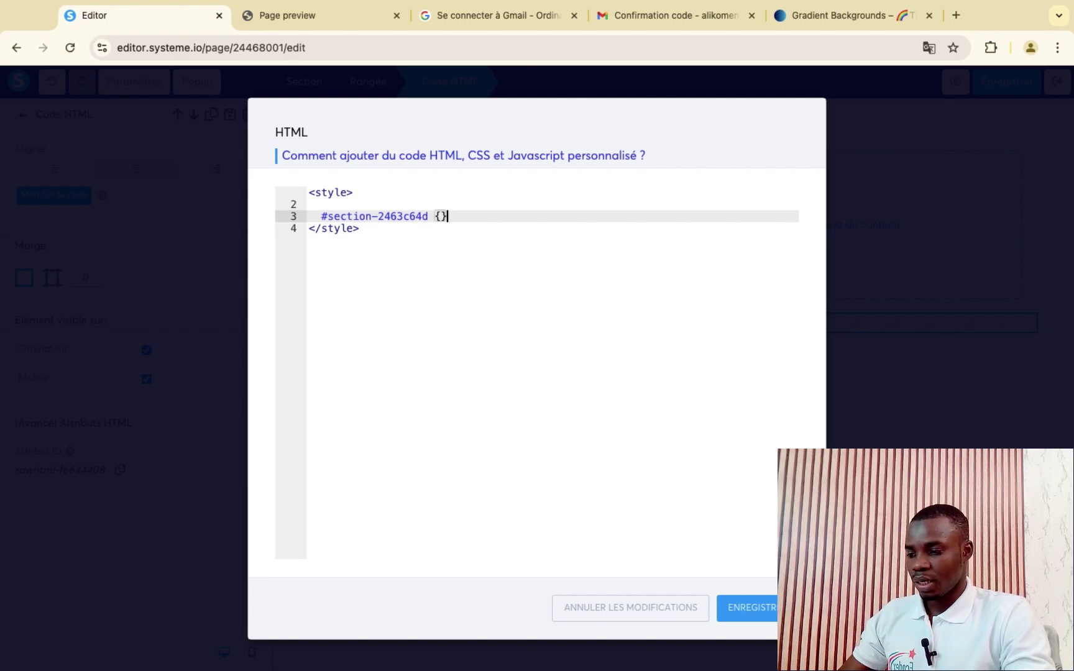
- Spread the #section-2463c64d rule over several lines, with the opening brace on its own line and three blank lines between the braces
{"action": "left_click", "coordinate": [441, 216]}
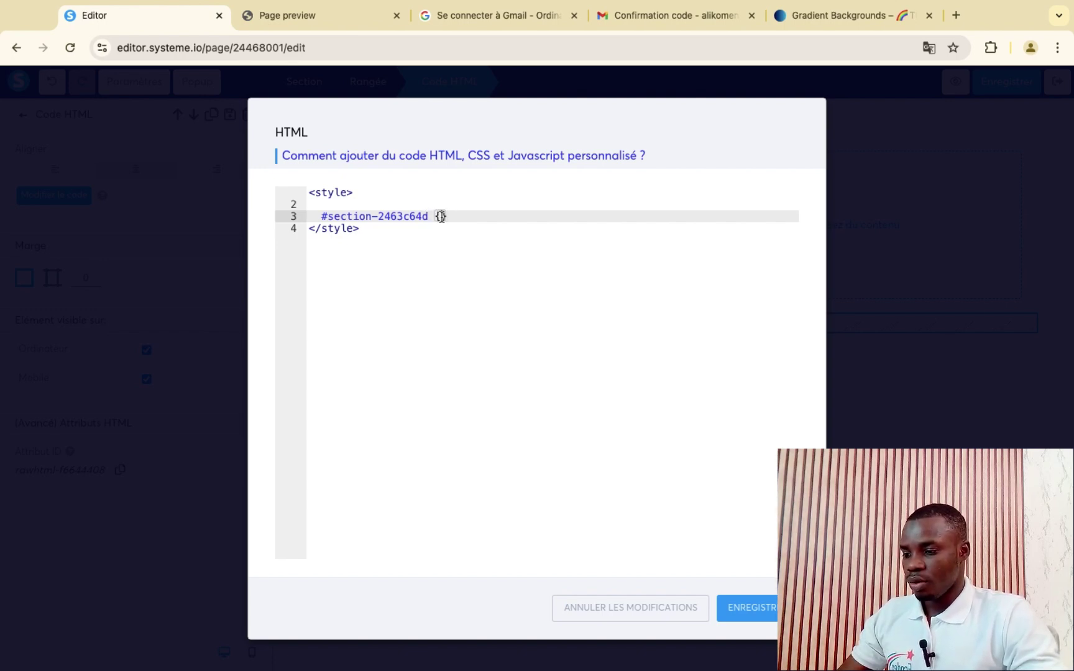
{"action": "key", "text": "Return"}
{"action": "key", "text": "Return"}
{"action": "key", "text": "Return"}
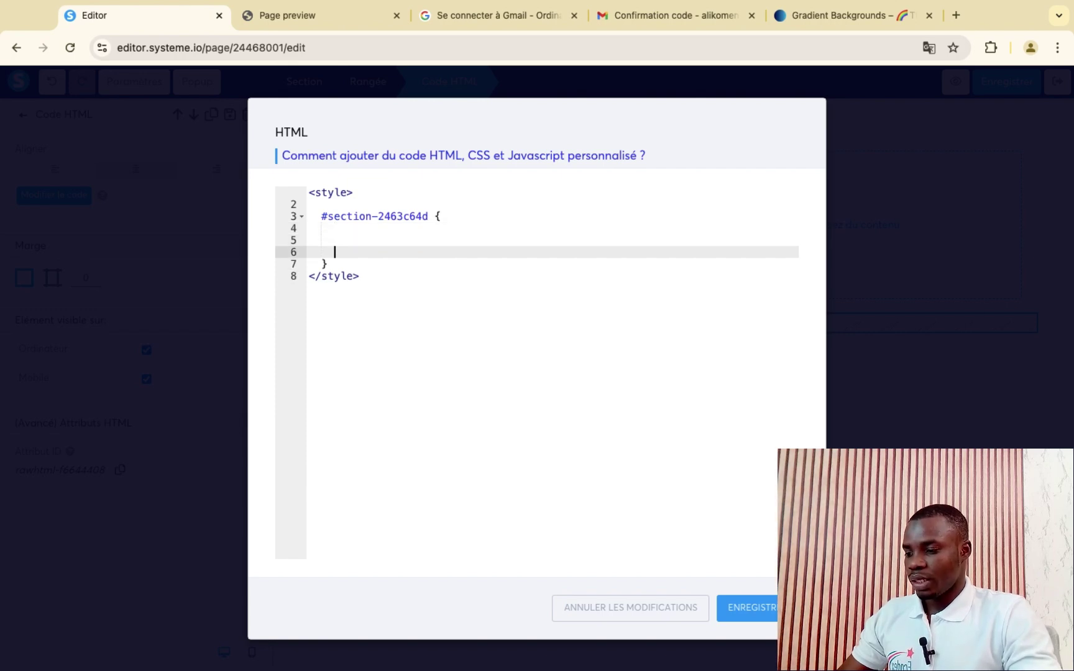
{"action": "left_click", "coordinate": [436, 217]}
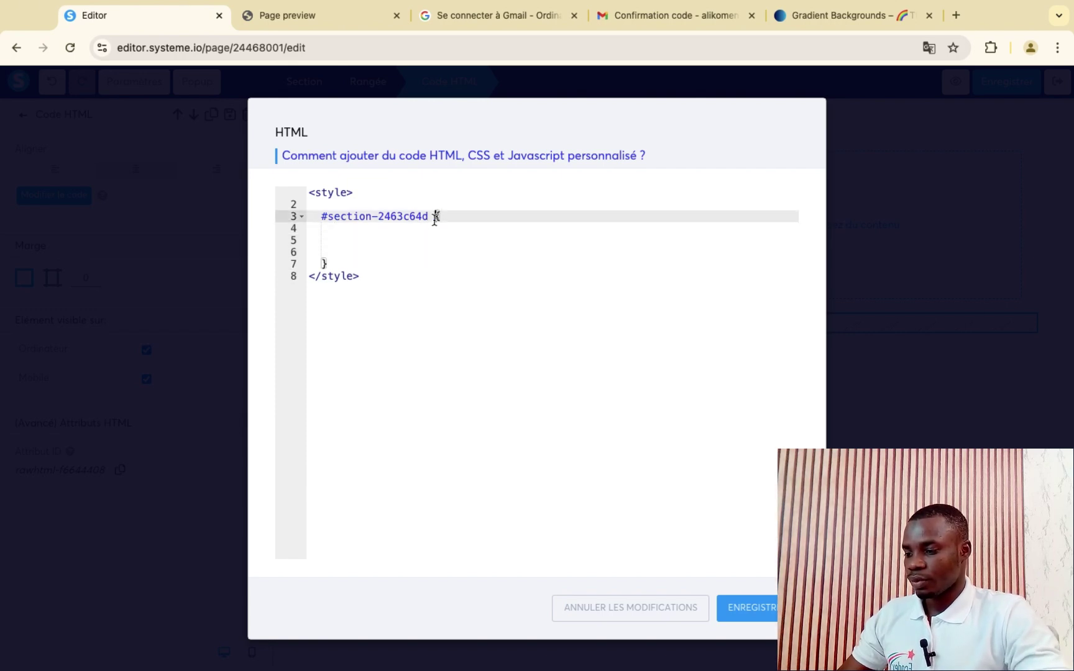
{"action": "key", "text": "Return"}
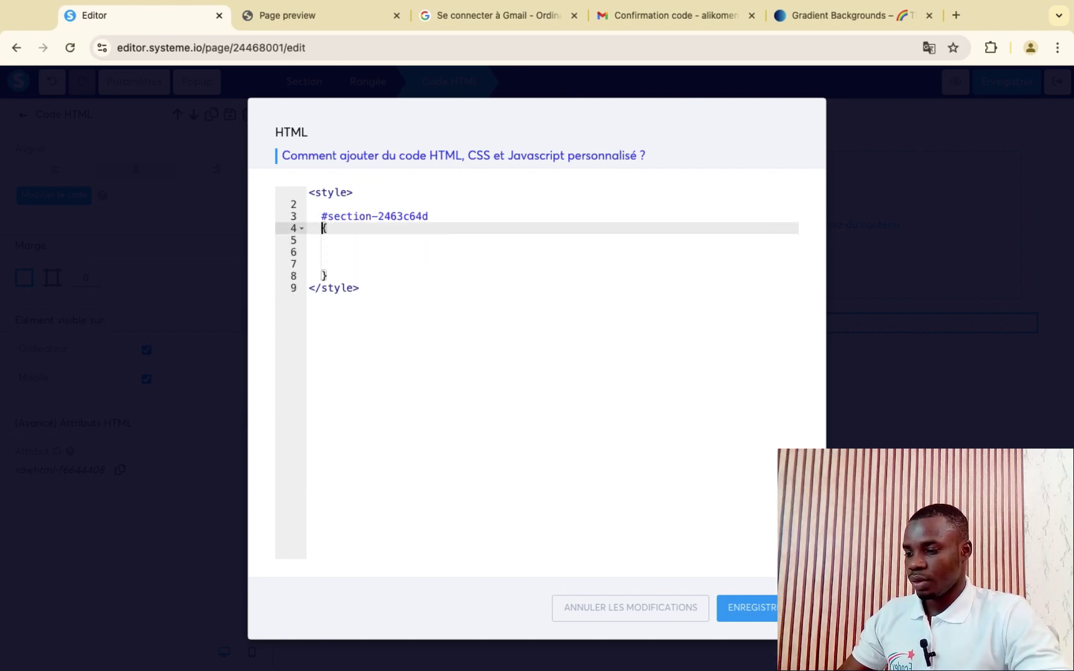
{"action": "left_click", "coordinate": [351, 263]}
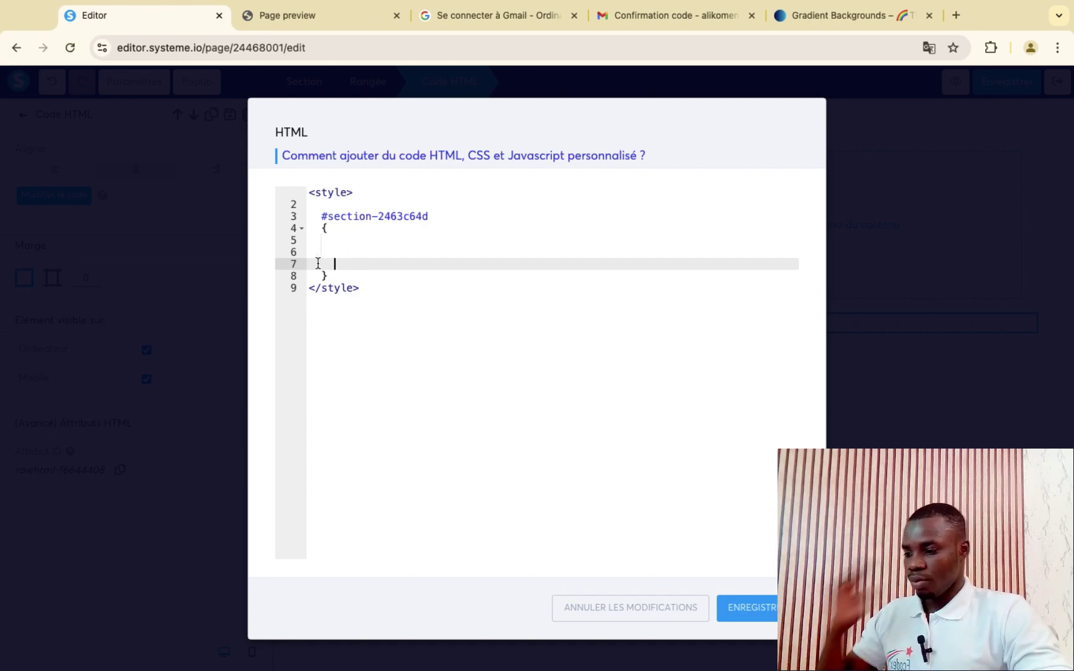
- Switch to the Gradient Backgrounds page and copy the CSS of the light blue-to-lilac Grabient gradient
{"action": "left_click", "coordinate": [857, 16]}
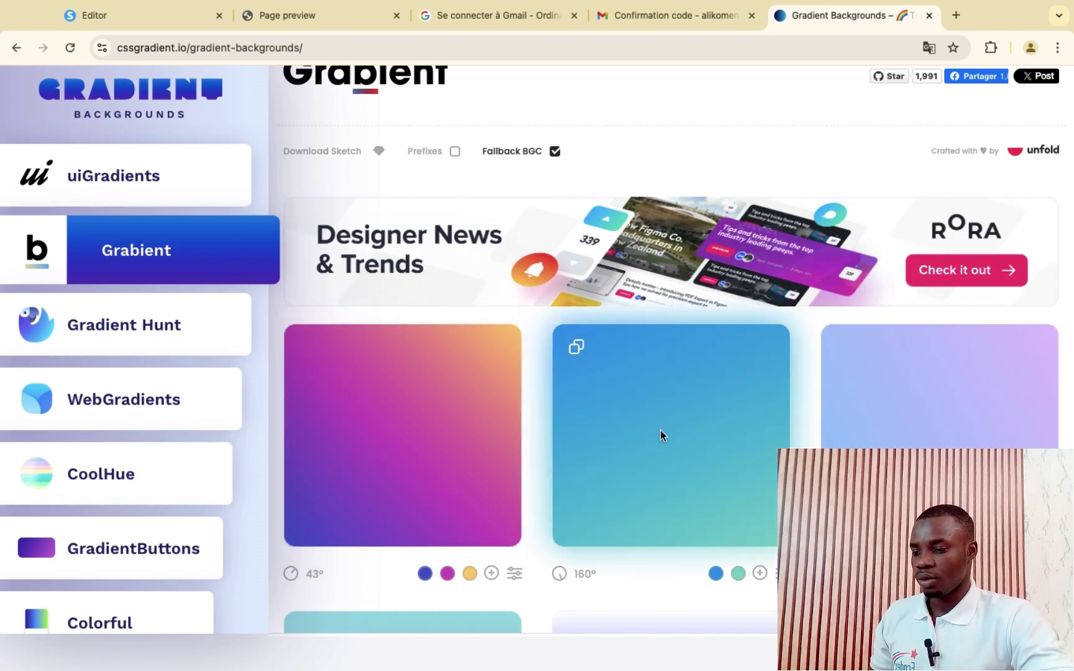
{"action": "scroll", "coordinate": [660, 432], "scroll_direction": "down", "scroll_amount": 1}
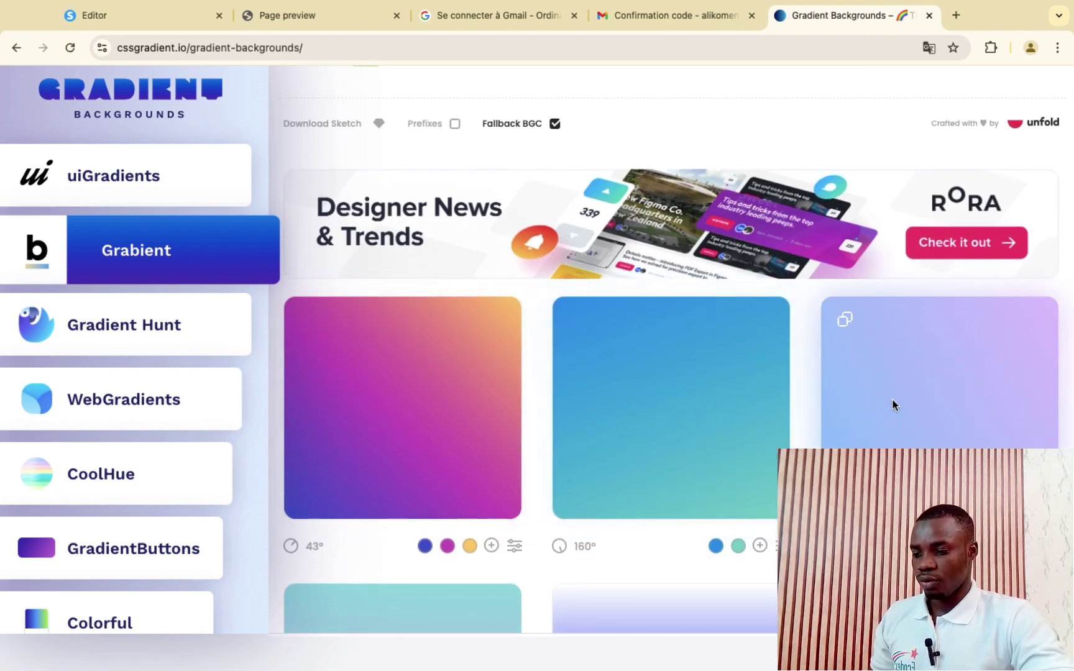
{"action": "scroll", "coordinate": [893, 406], "scroll_direction": "down", "scroll_amount": 2}
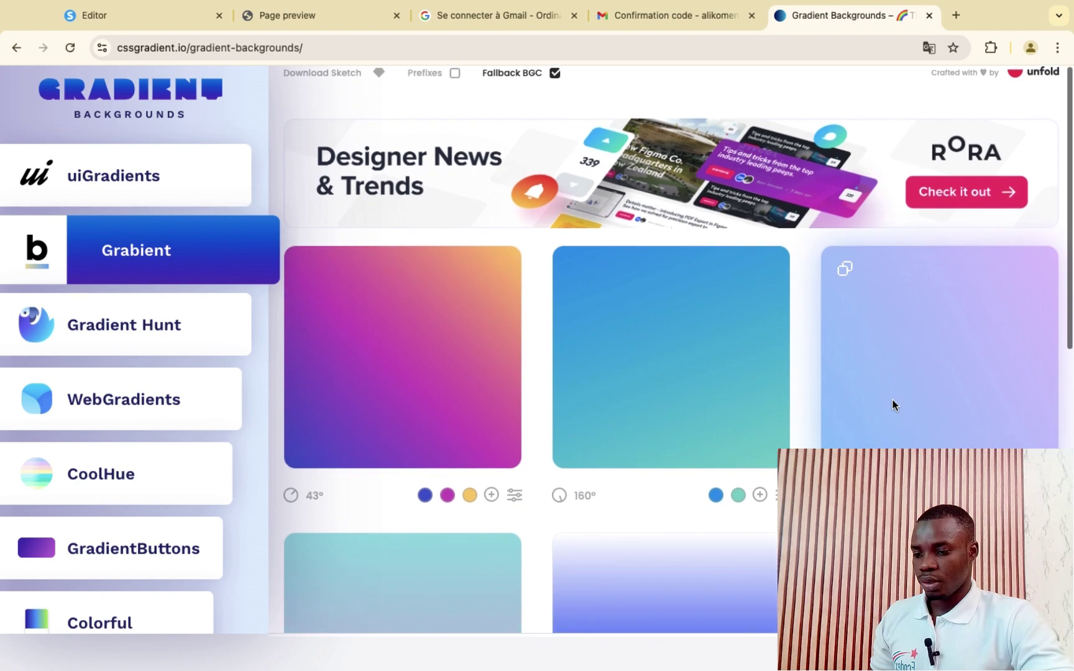
{"action": "left_click", "coordinate": [846, 274]}
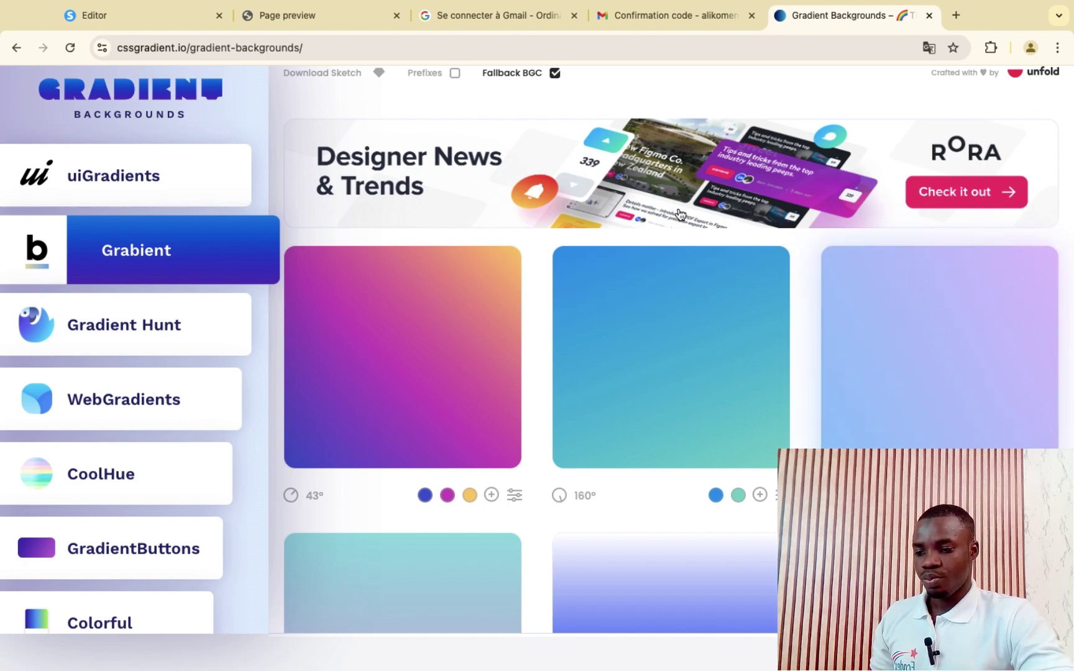
- Return to the page editor, paste the copied gradient CSS inside the #section-2463c64d rule, and save the HTML code
{"action": "left_click", "coordinate": [144, 22]}
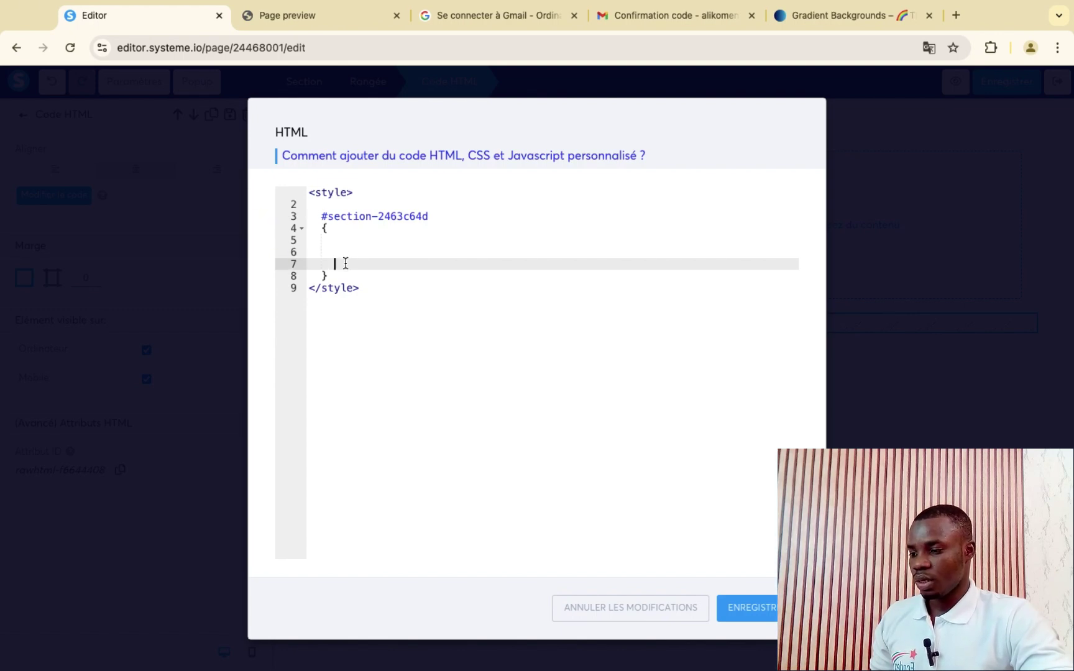
{"action": "key", "text": "super+v"}
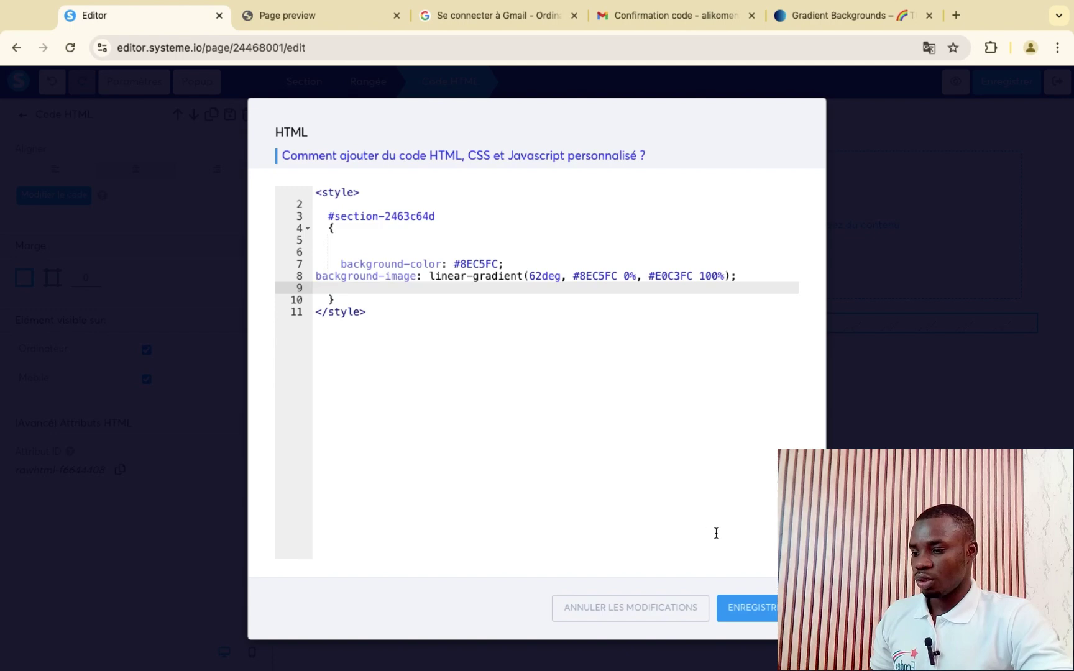
{"action": "left_click", "coordinate": [766, 609]}
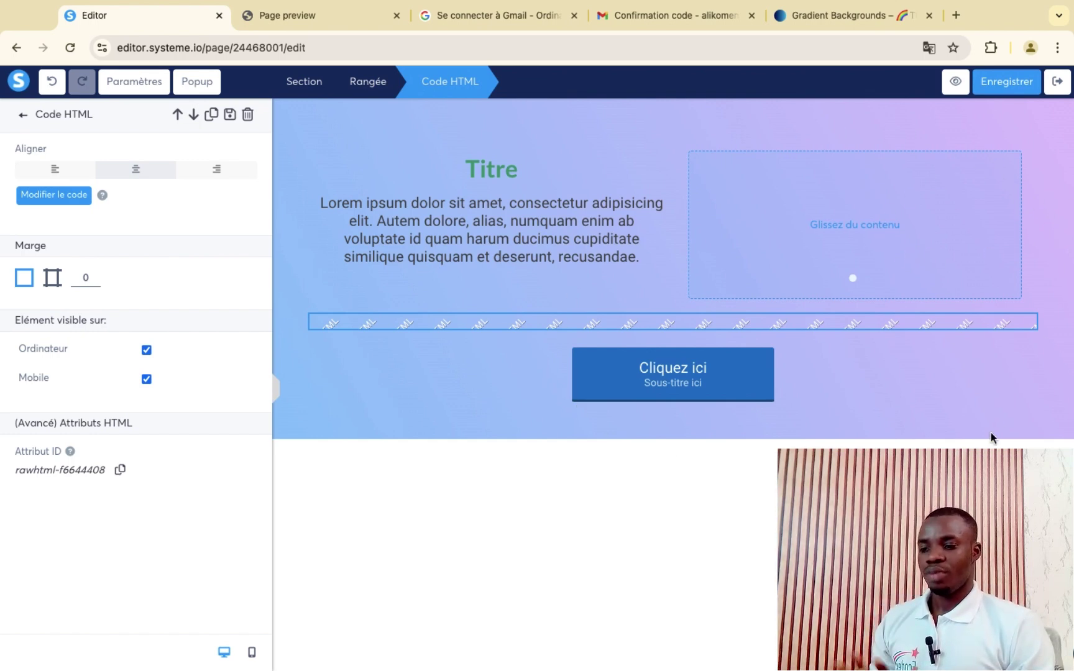
- Change the text colour of the word "Titre" to the default red D0021B
{"action": "left_click", "coordinate": [497, 164]}
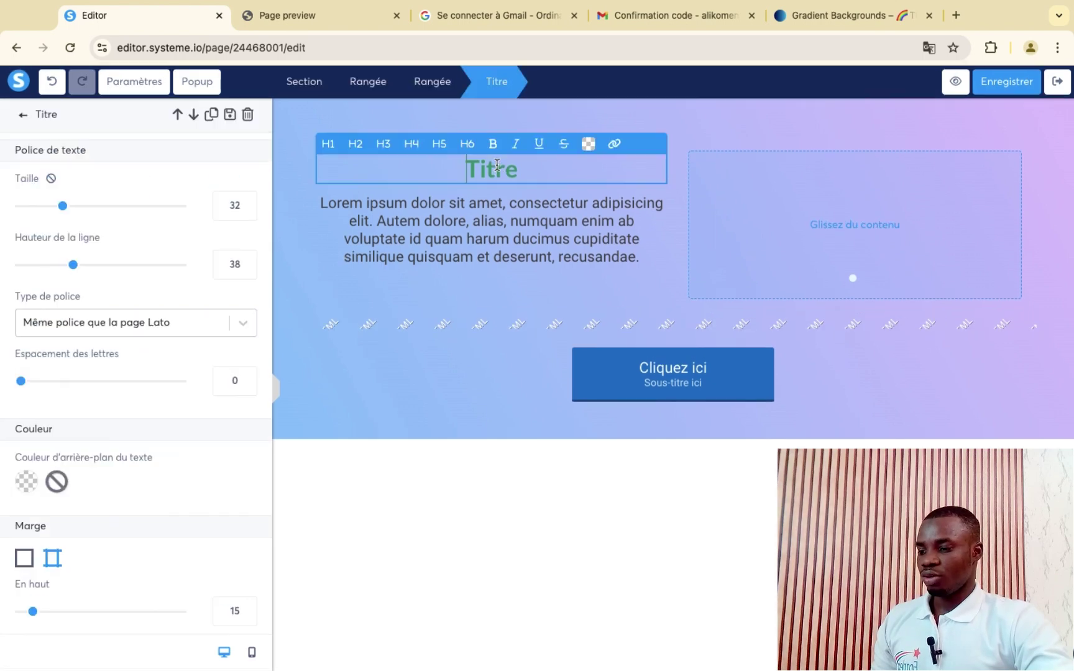
{"action": "double_click", "coordinate": [497, 164]}
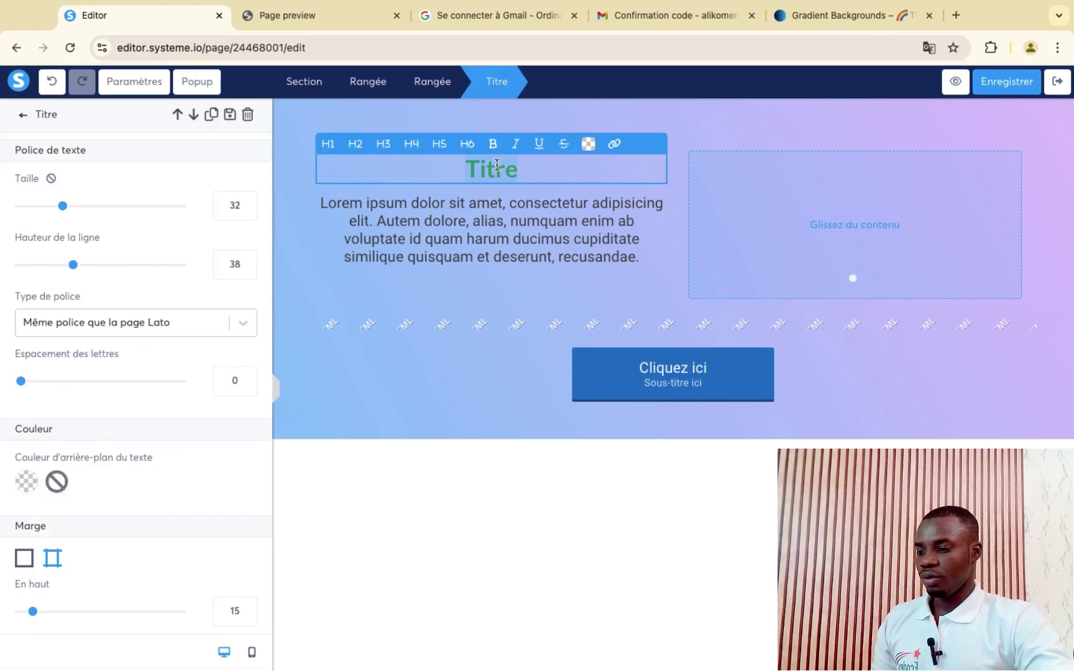
{"action": "left_click", "coordinate": [588, 144]}
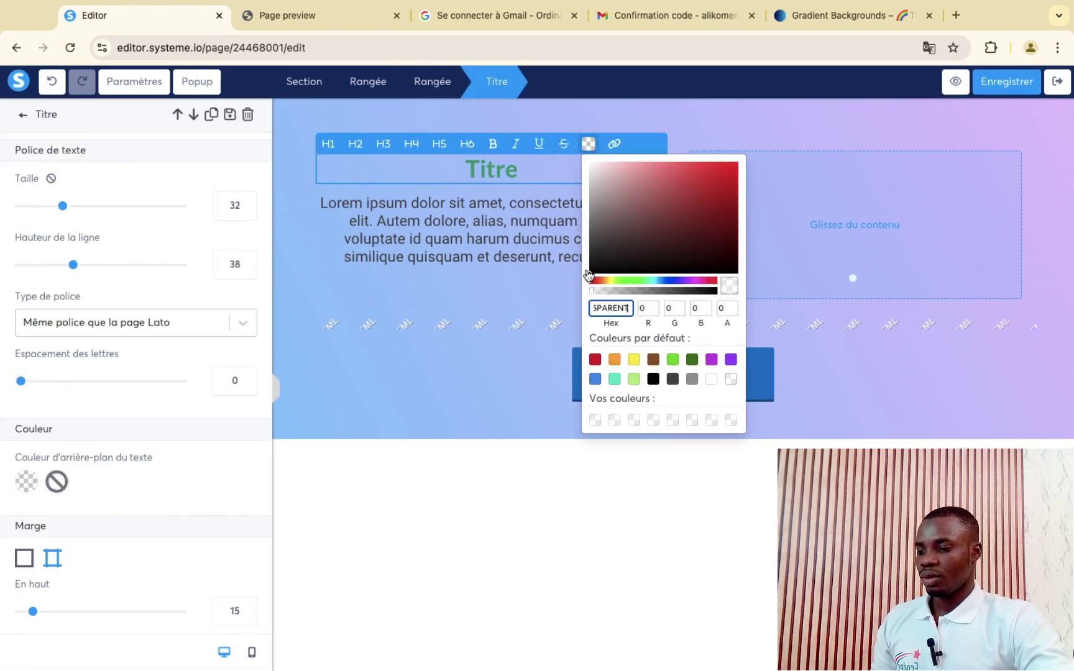
{"action": "left_click", "coordinate": [614, 359]}
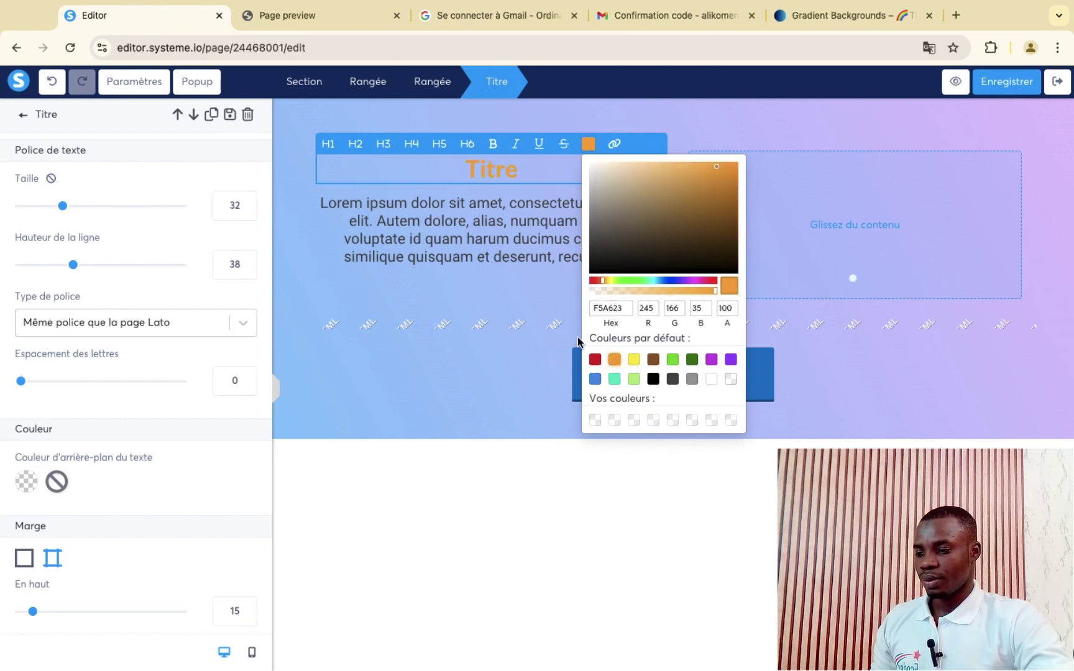
{"action": "left_click", "coordinate": [595, 360]}
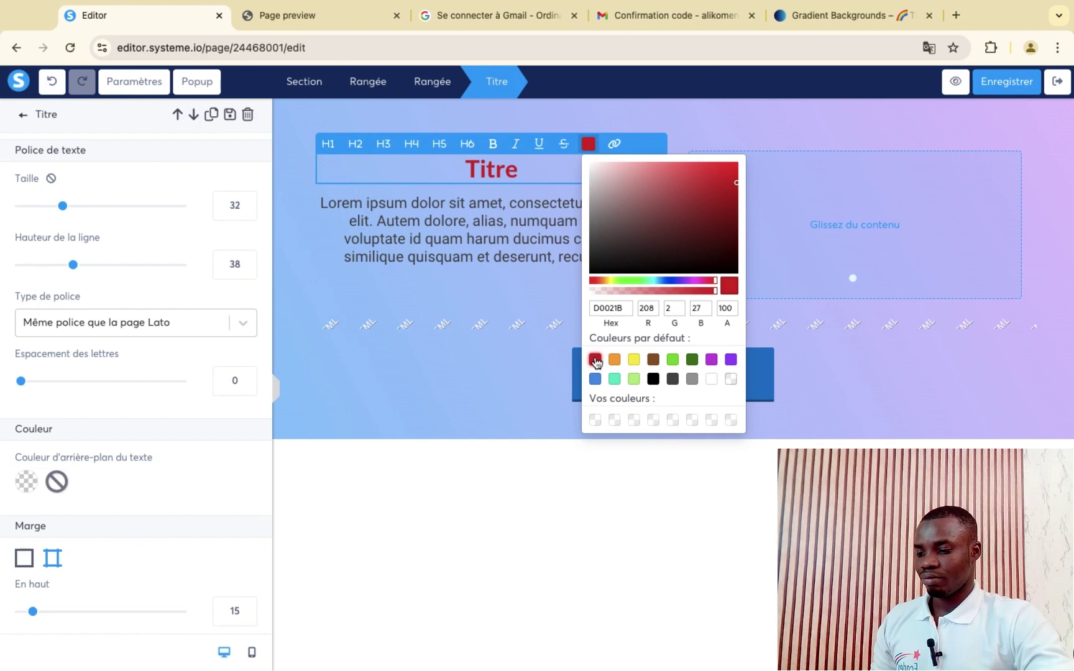
{"action": "left_click", "coordinate": [439, 284]}
- Delete the empty carousel from the column beside the title and text, confirming the removal
{"action": "left_click", "coordinate": [897, 225]}
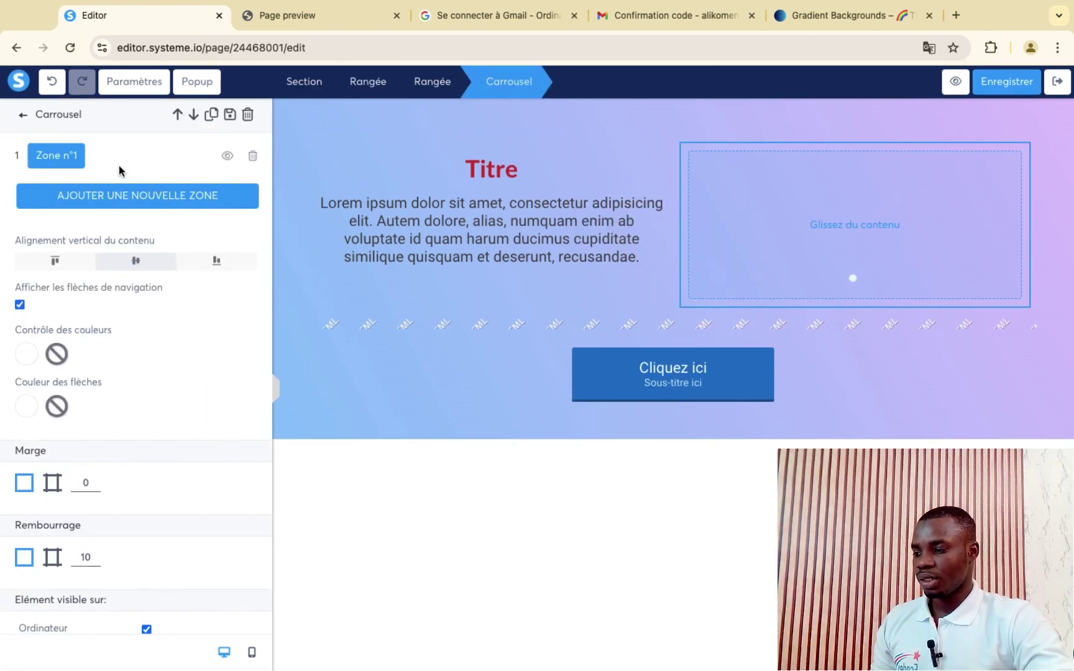
{"action": "left_click", "coordinate": [248, 113]}
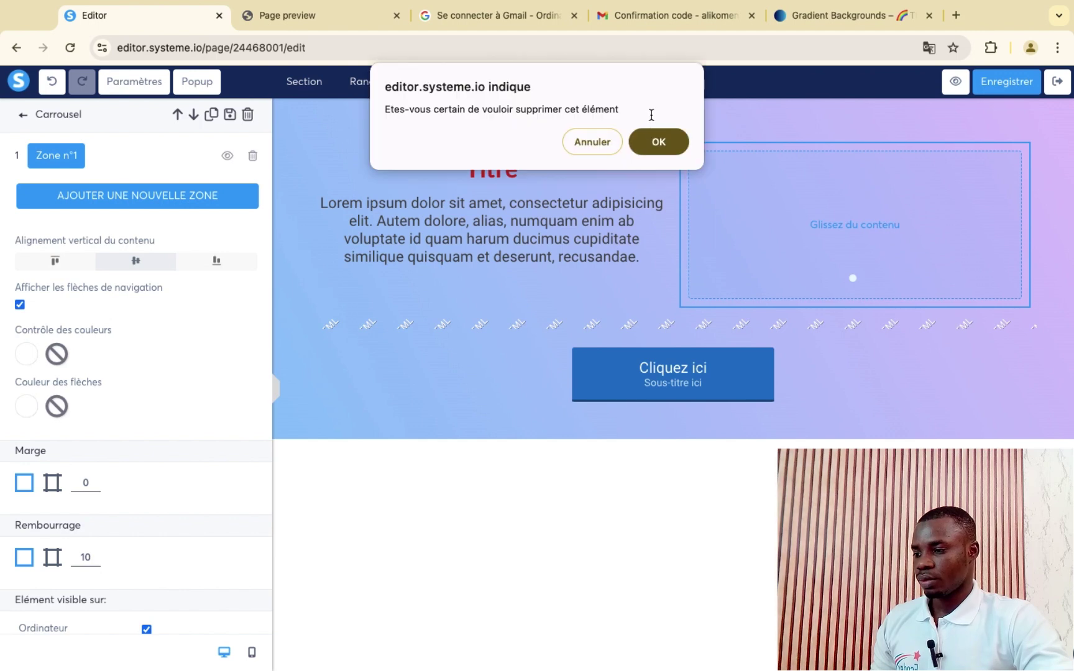
{"action": "left_click", "coordinate": [651, 145]}
{"action": "left_click_drag", "start_coordinate": [39, 428], "coordinate": [775, 171]}
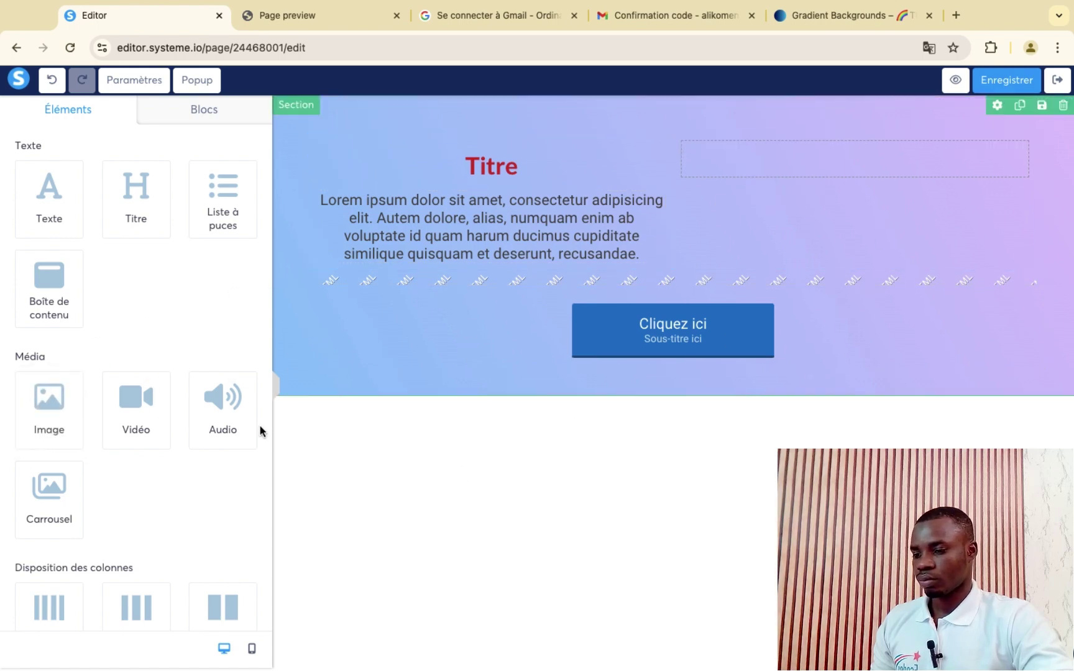
{"action": "left_click_drag", "start_coordinate": [69, 515], "coordinate": [863, 170]}
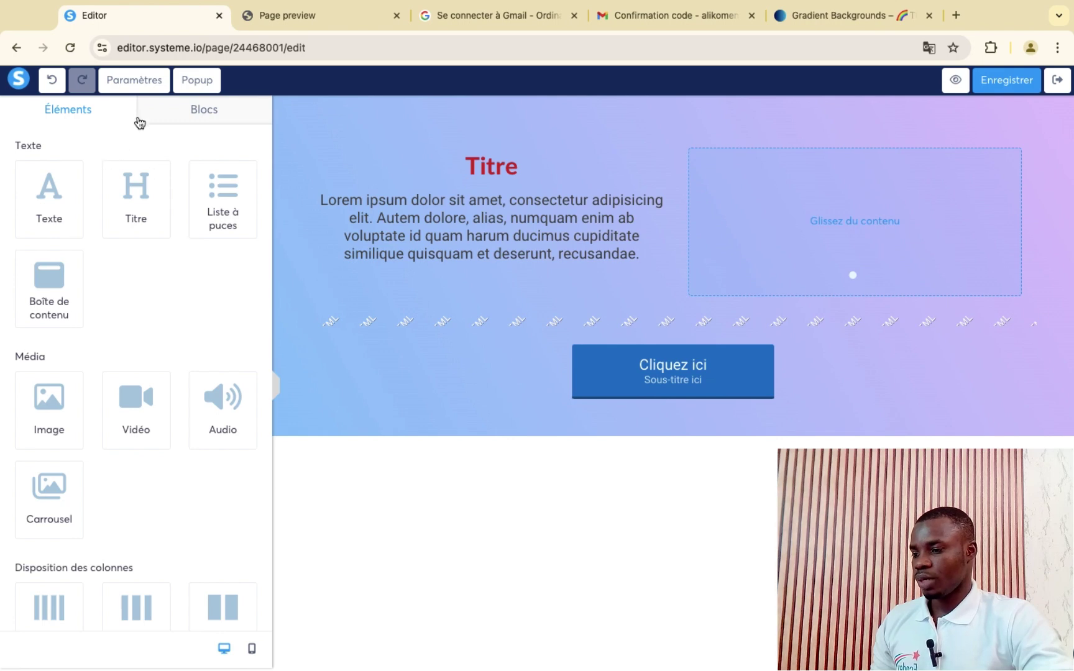
{"action": "left_click", "coordinate": [813, 237]}
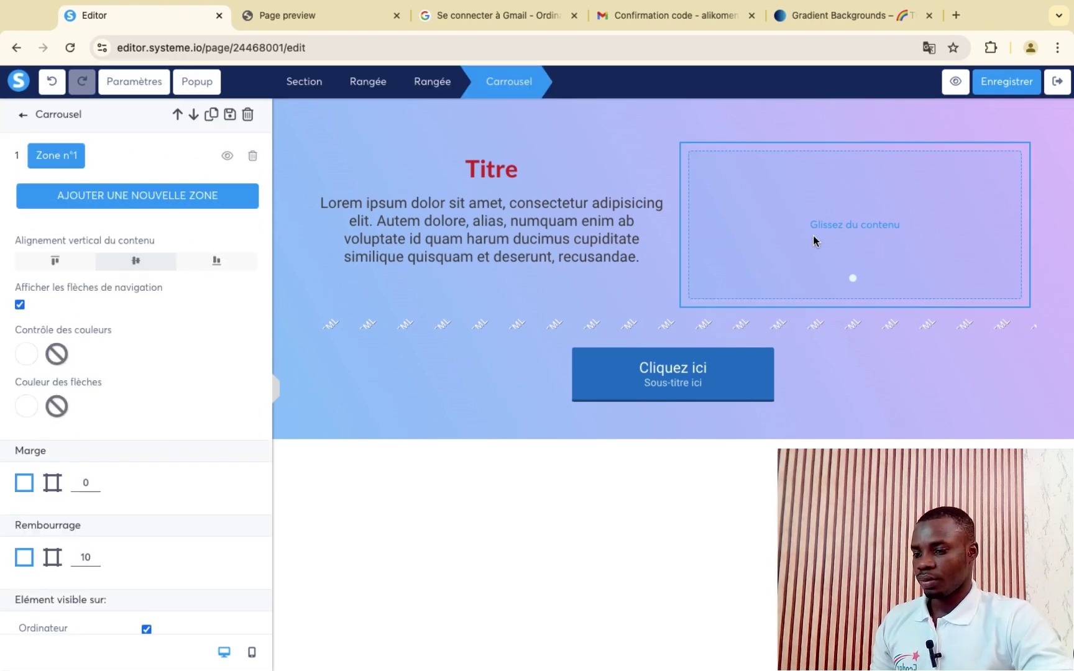
{"action": "left_click", "coordinate": [250, 116]}
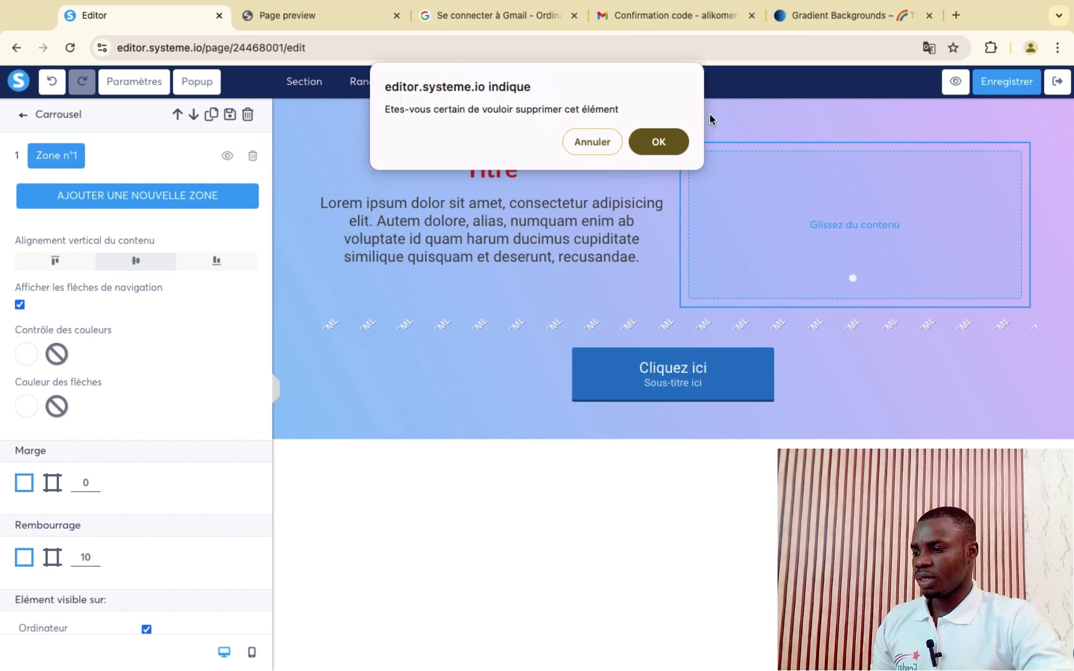
{"action": "left_click", "coordinate": [666, 141]}
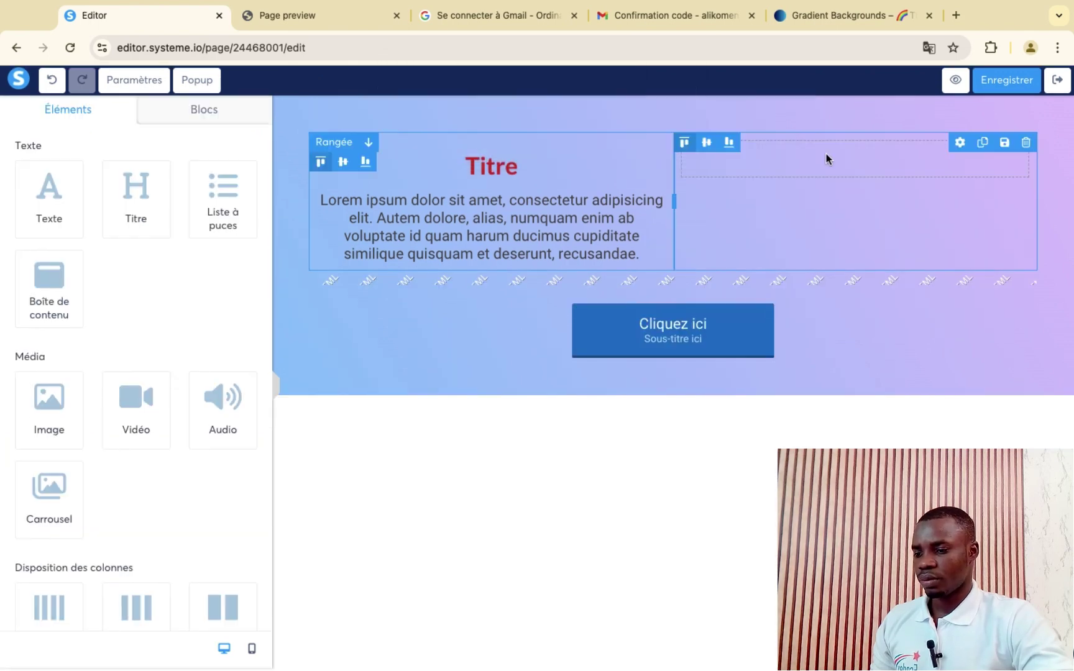
{"action": "left_click_drag", "start_coordinate": [52, 449], "coordinate": [33, 468]}
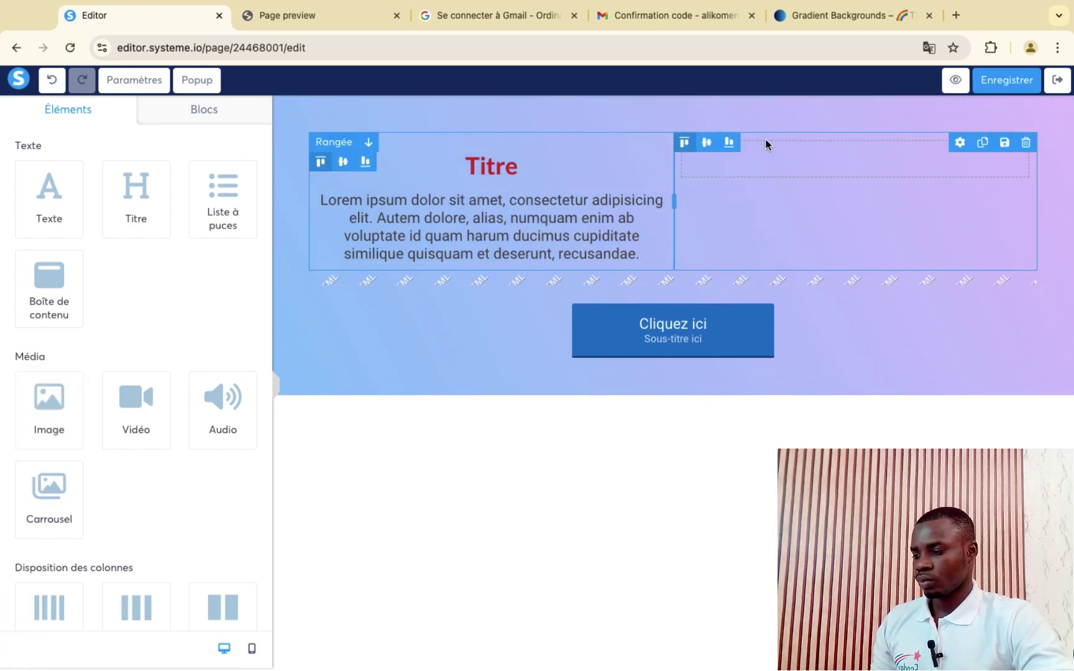
{"action": "left_click", "coordinate": [762, 165]}
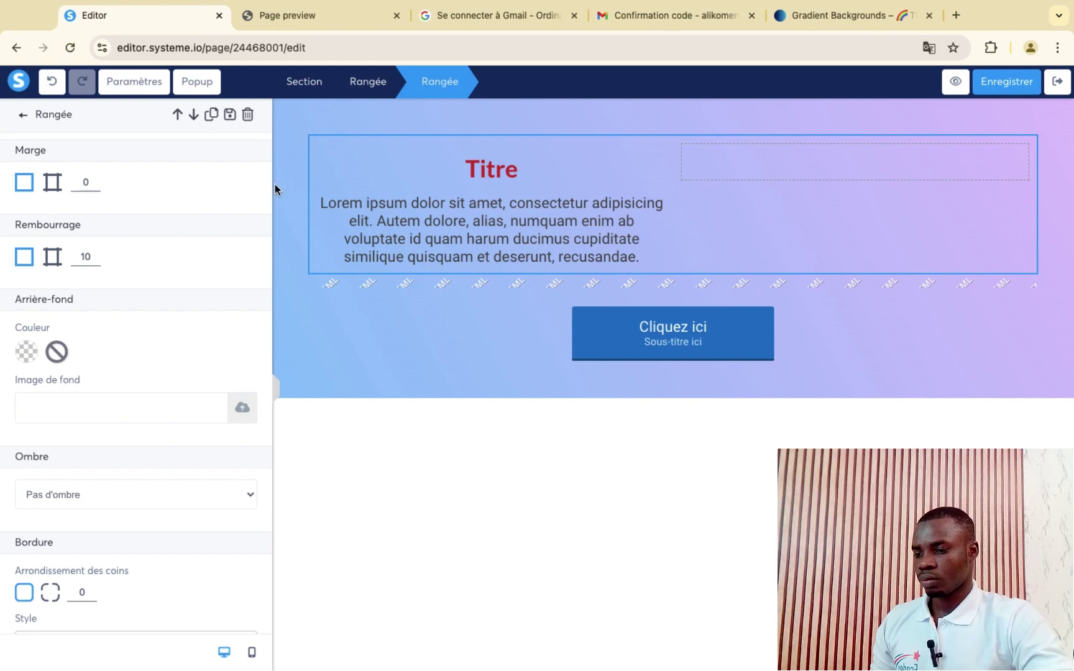
{"action": "left_click", "coordinate": [23, 118]}
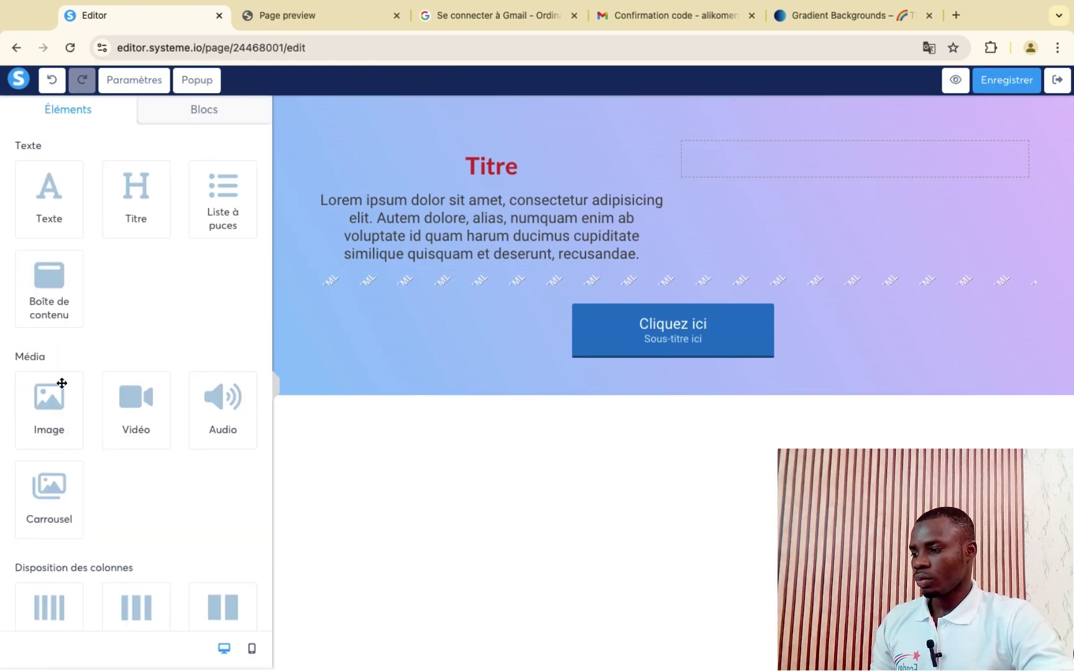
- Insert a row in the empty column beside the title text and place an Image element inside it
{"action": "scroll", "coordinate": [60, 383], "scroll_direction": "down", "scroll_amount": 1}
{"action": "scroll", "coordinate": [62, 448], "scroll_direction": "down", "scroll_amount": 5}
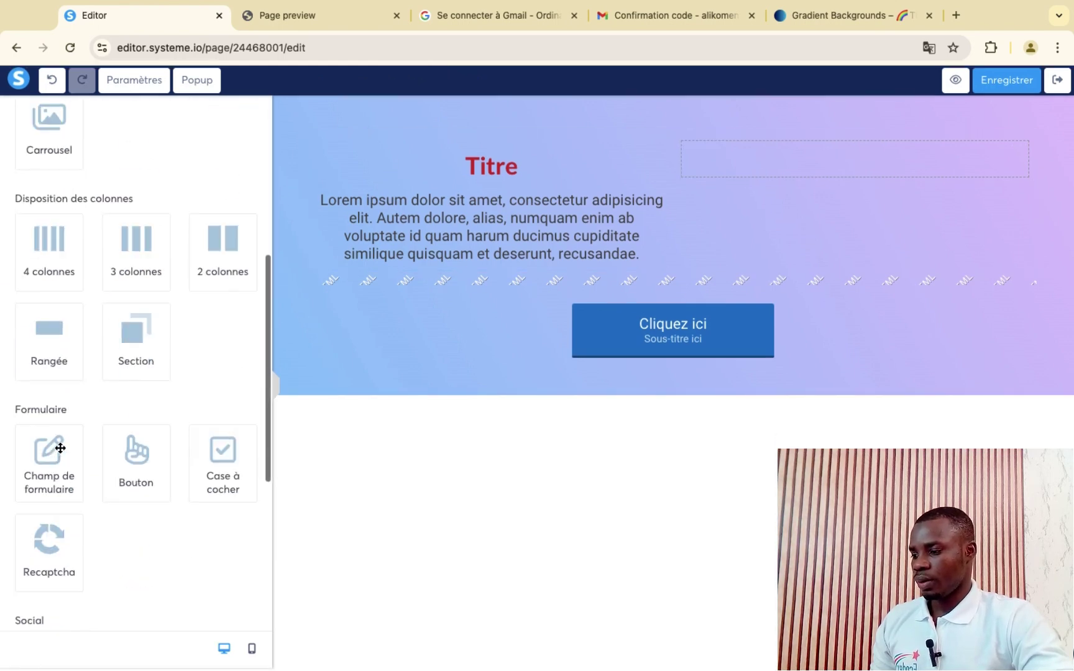
{"action": "left_click_drag", "start_coordinate": [53, 352], "coordinate": [786, 171]}
{"action": "scroll", "coordinate": [120, 361], "scroll_direction": "up", "scroll_amount": 4}
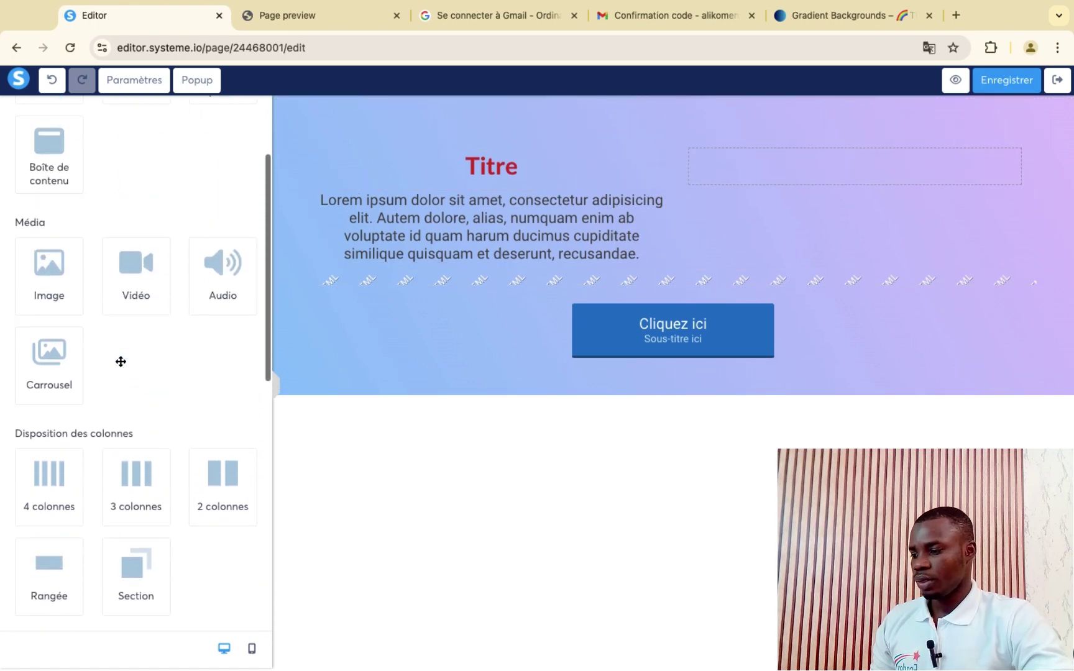
{"action": "left_click_drag", "start_coordinate": [48, 297], "coordinate": [775, 186]}
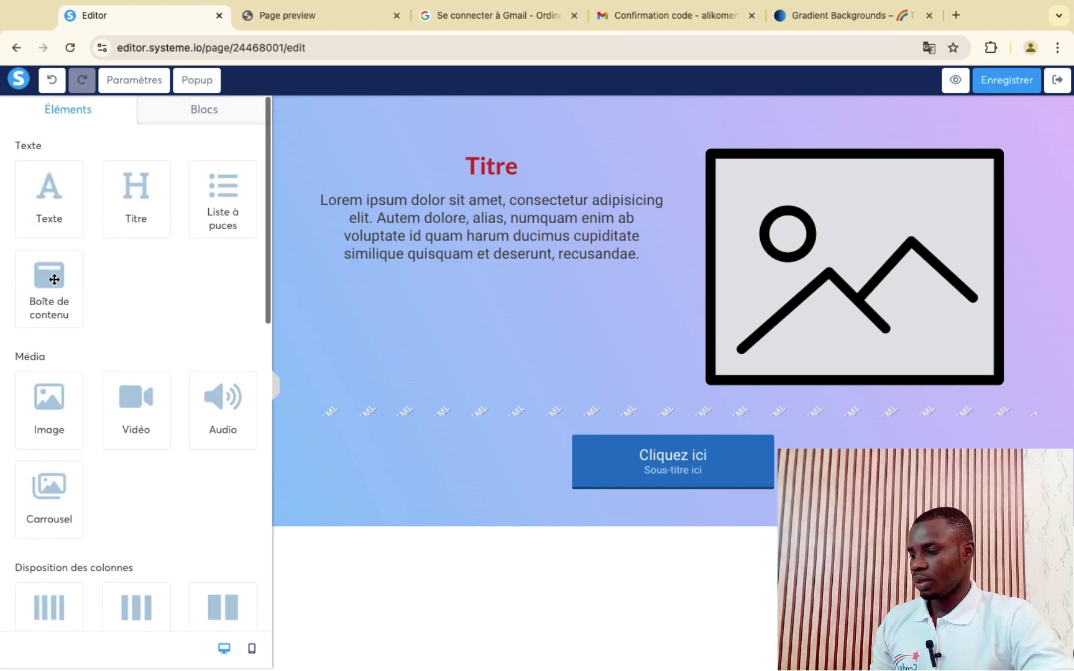
- Set the image element's source to 6569d980c496d_Group472711.svg from the uploaded images
{"action": "left_click", "coordinate": [893, 220]}
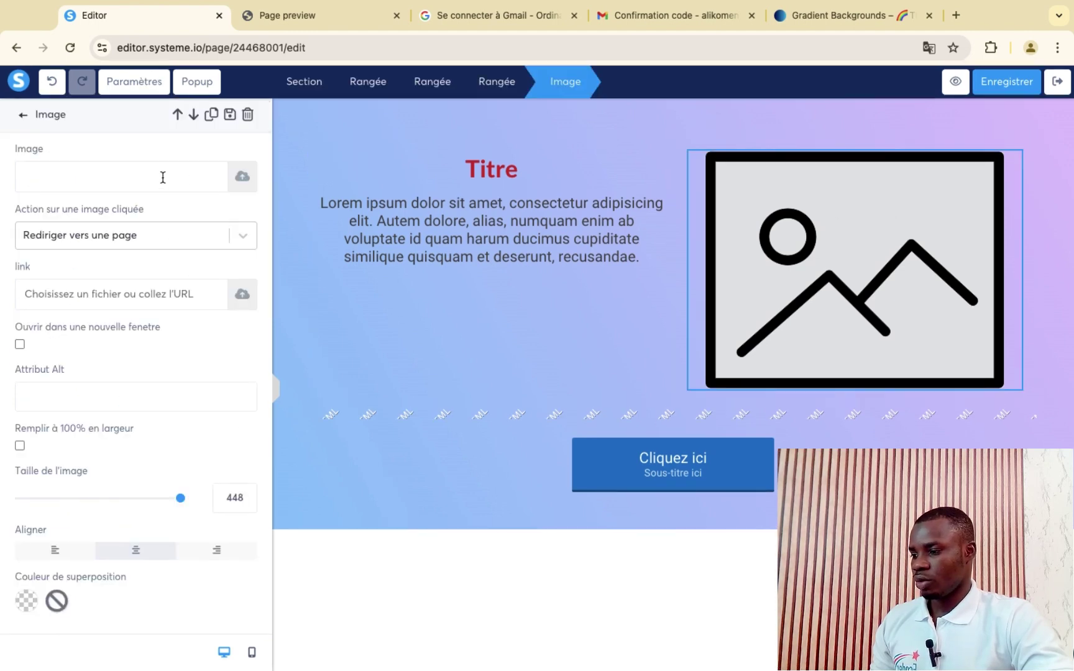
{"action": "left_click", "coordinate": [242, 177]}
{"action": "left_click", "coordinate": [623, 204]}
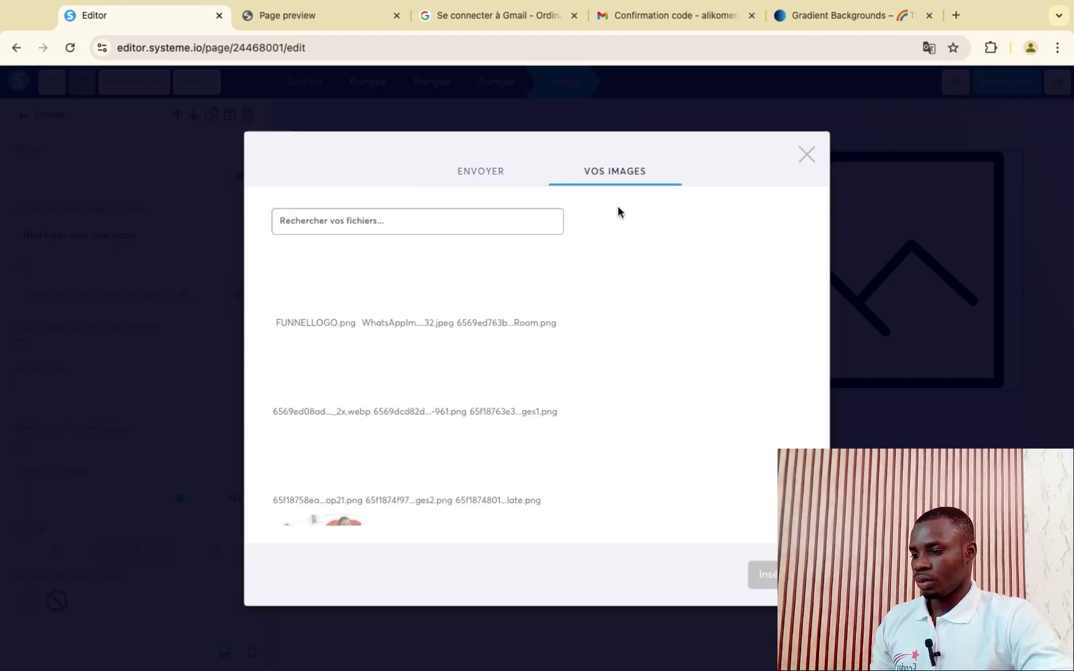
{"action": "scroll", "coordinate": [470, 361], "scroll_direction": "down", "scroll_amount": 3}
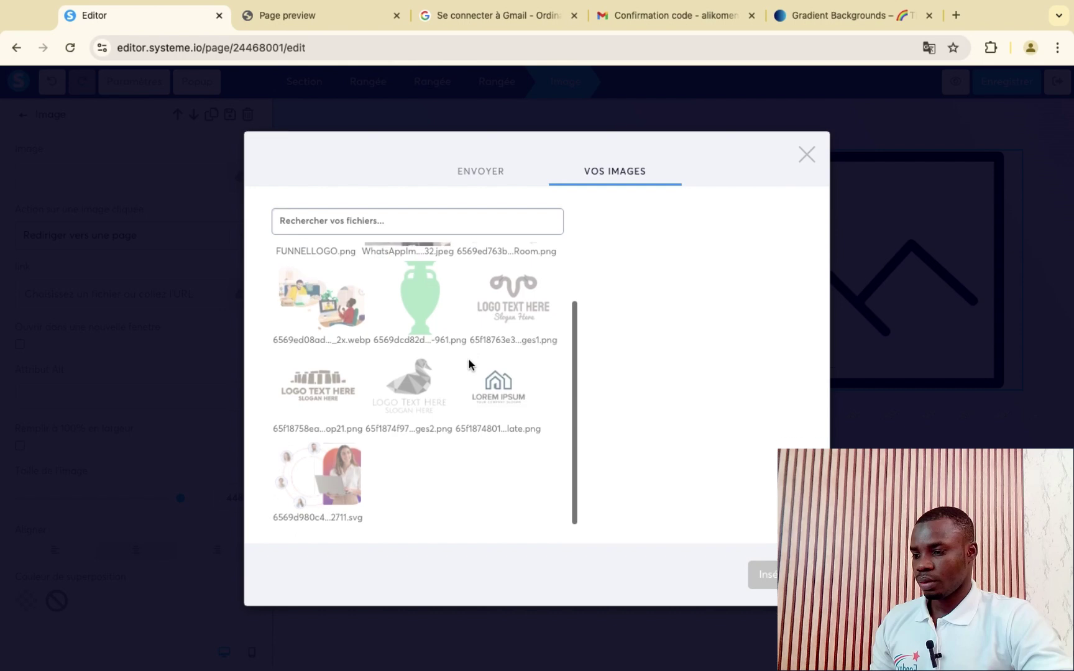
{"action": "left_click", "coordinate": [330, 482]}
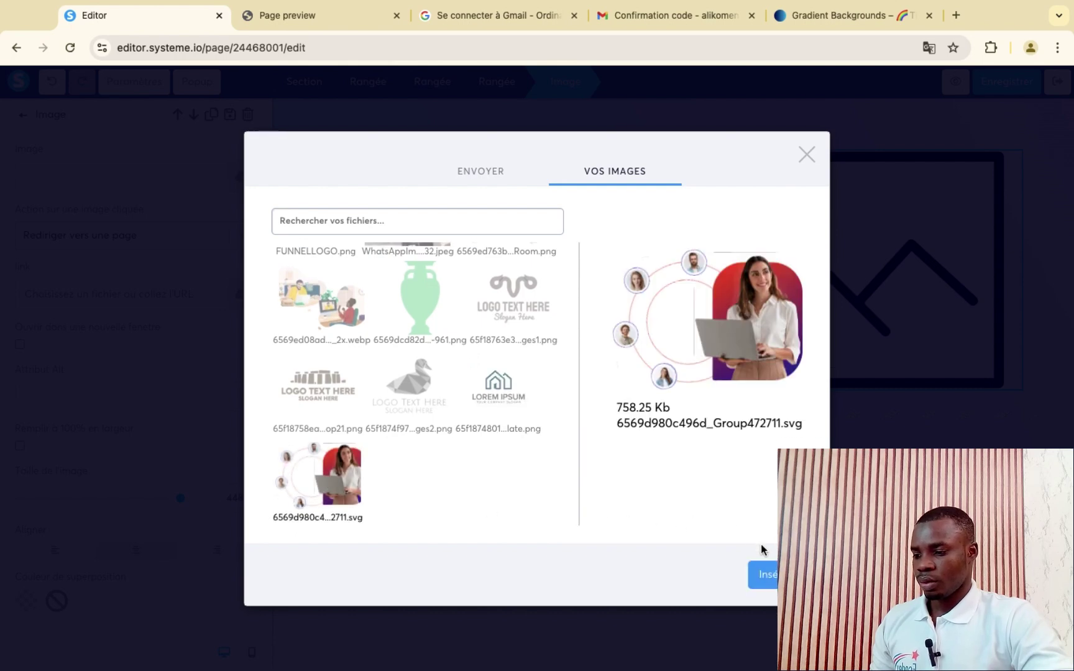
{"action": "left_click", "coordinate": [765, 574]}
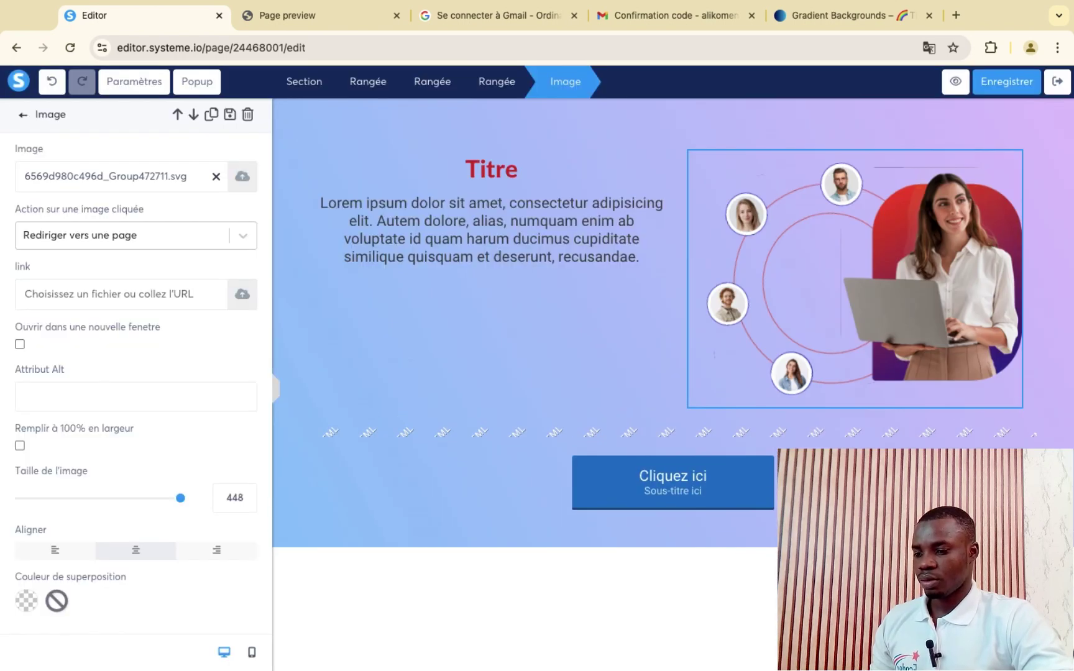
{"action": "key", "text": "Escape"}
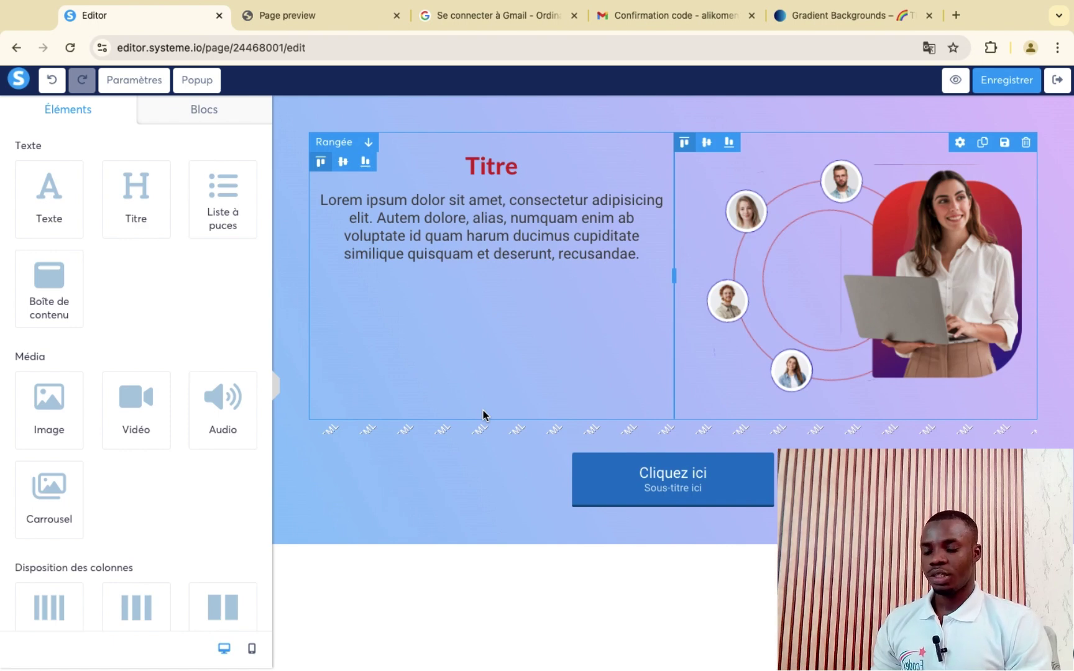
{"action": "left_click", "coordinate": [633, 476]}
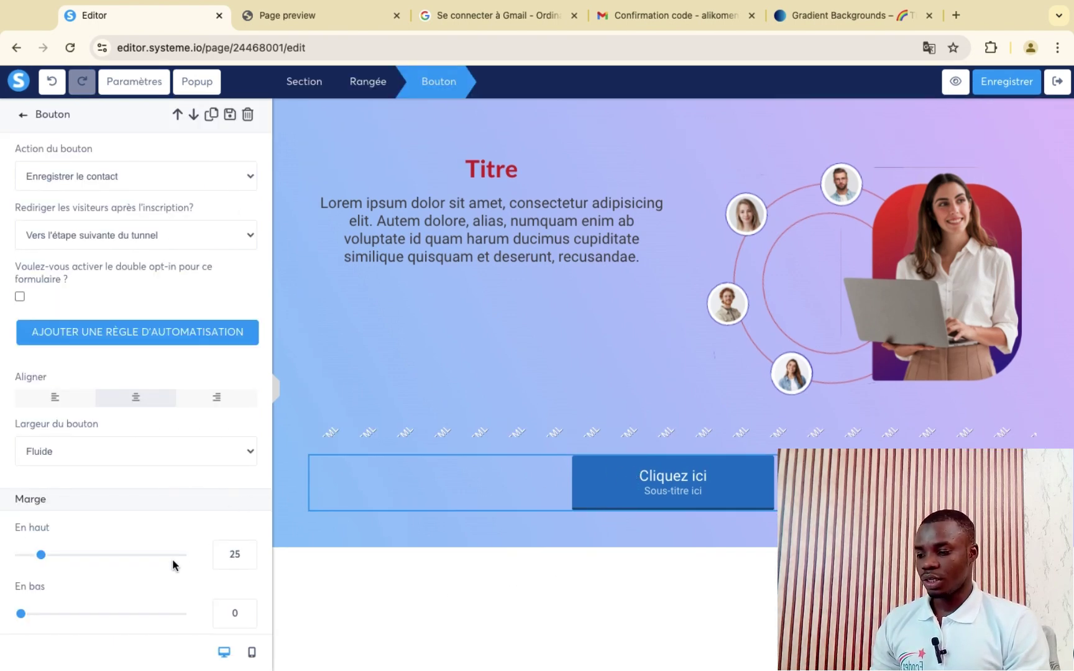
{"action": "scroll", "coordinate": [172, 563], "scroll_direction": "down", "scroll_amount": 20}
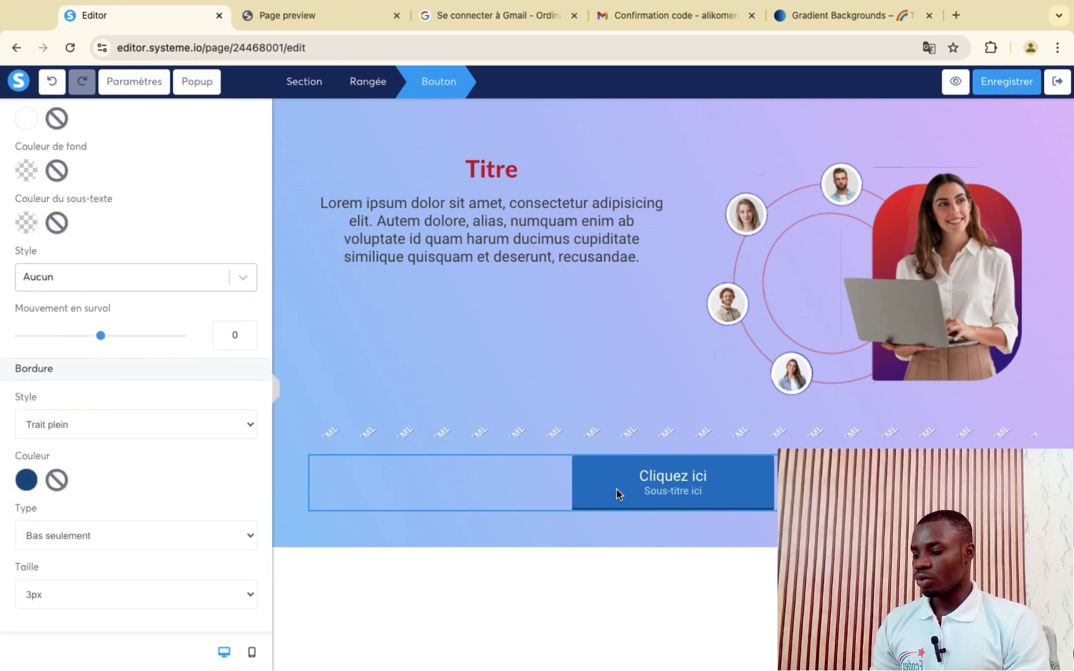
{"action": "scroll", "coordinate": [87, 583], "scroll_direction": "down", "scroll_amount": 4}
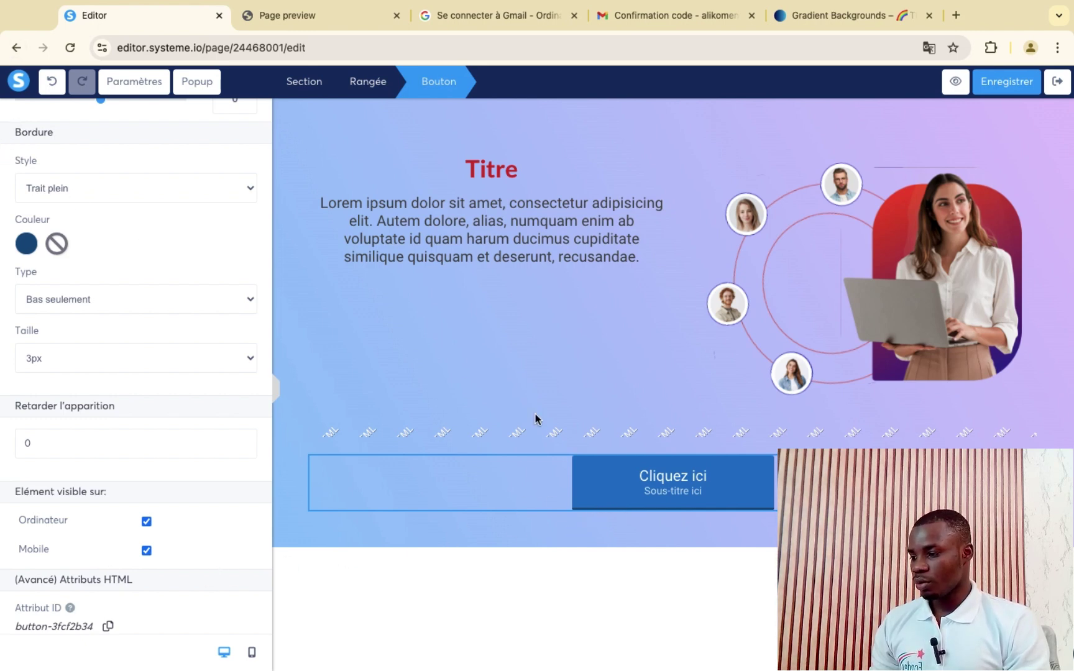
{"action": "left_click", "coordinate": [443, 393]}
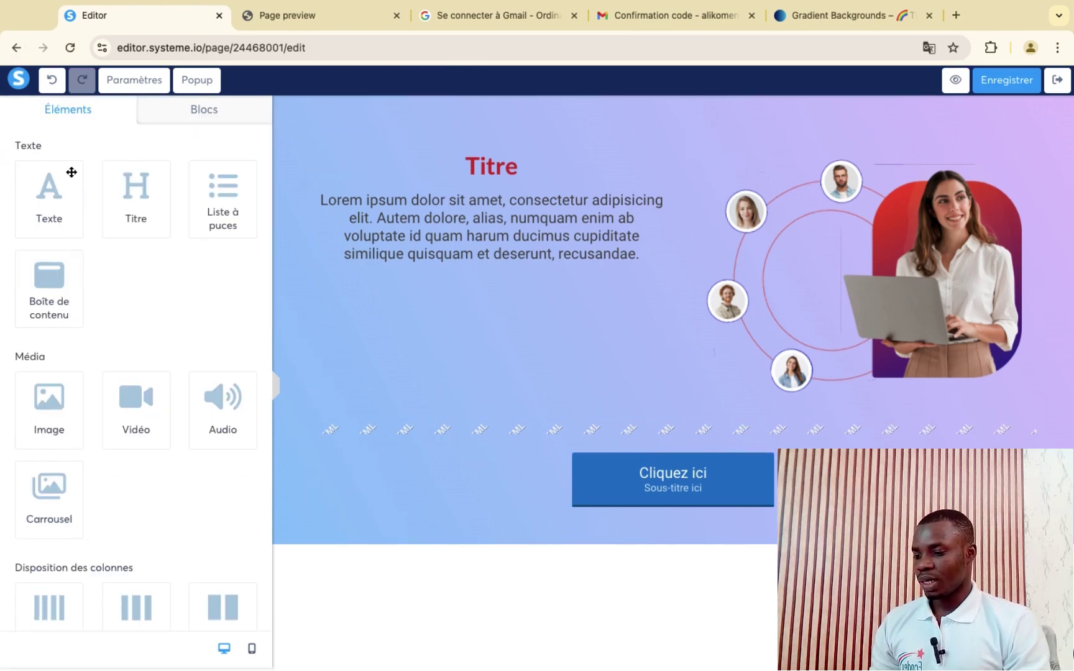
- Search Google for "css mesh gradient generator" in a new browser tab and open CSS Hero's Mesher tool
{"action": "scroll", "coordinate": [79, 436], "scroll_direction": "down", "scroll_amount": 10}
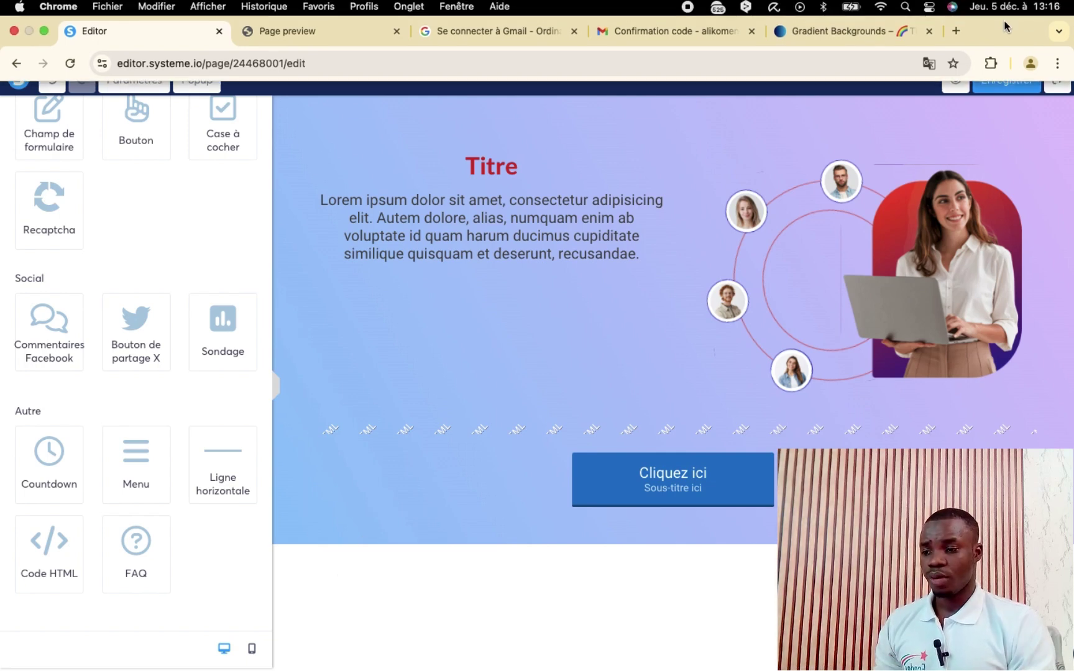
{"action": "left_click", "coordinate": [957, 34]}
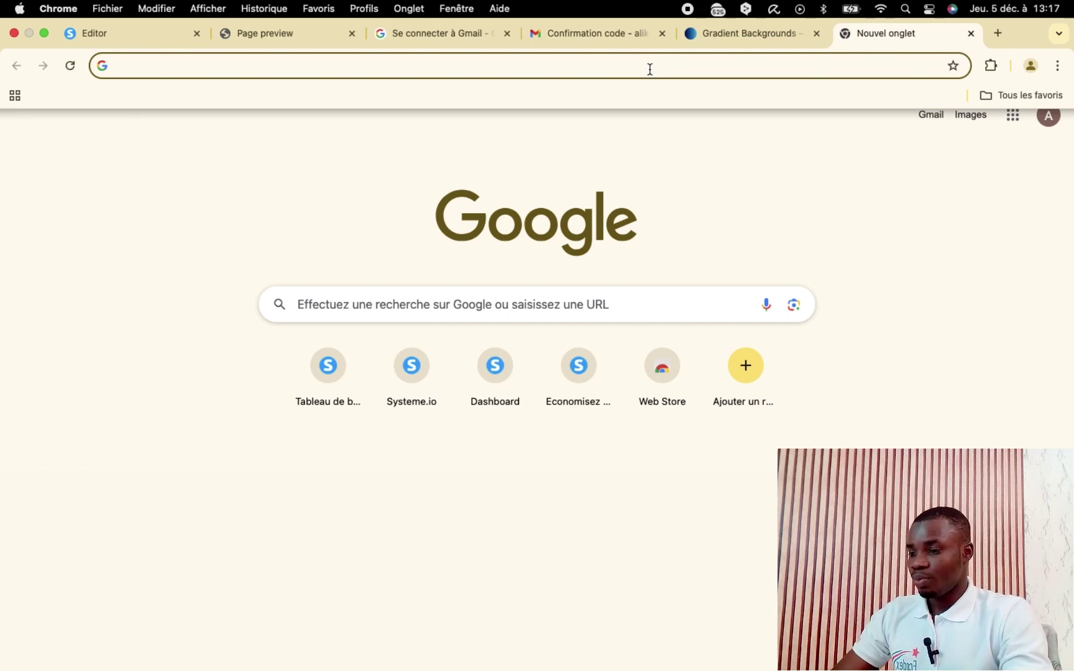
{"action": "type", "text": "css"}
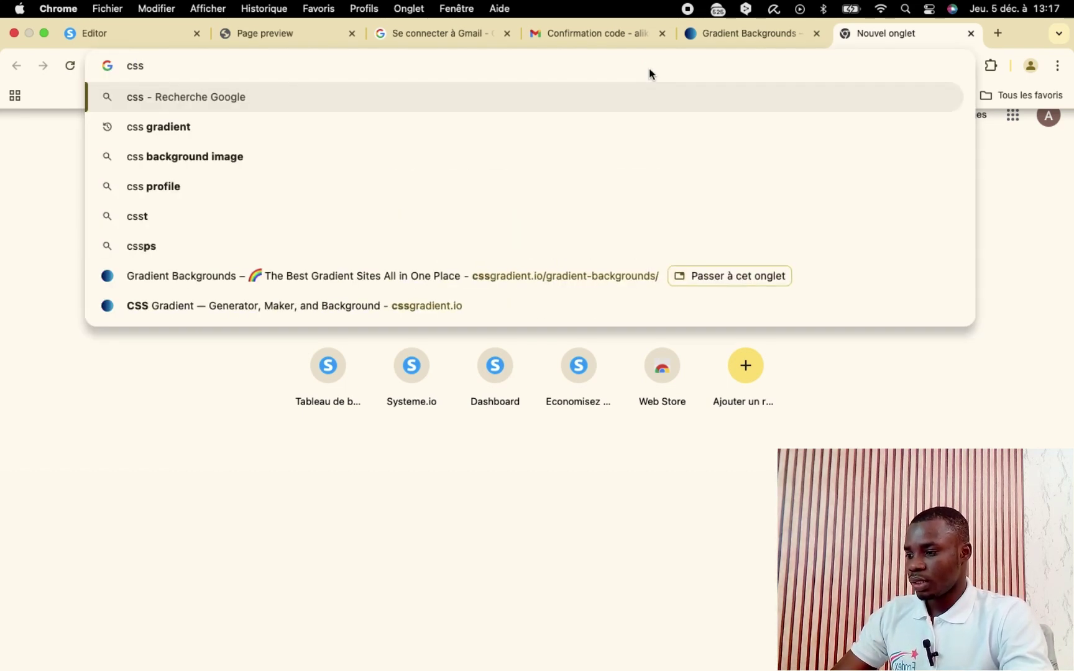
{"action": "type", "text": " mes"}
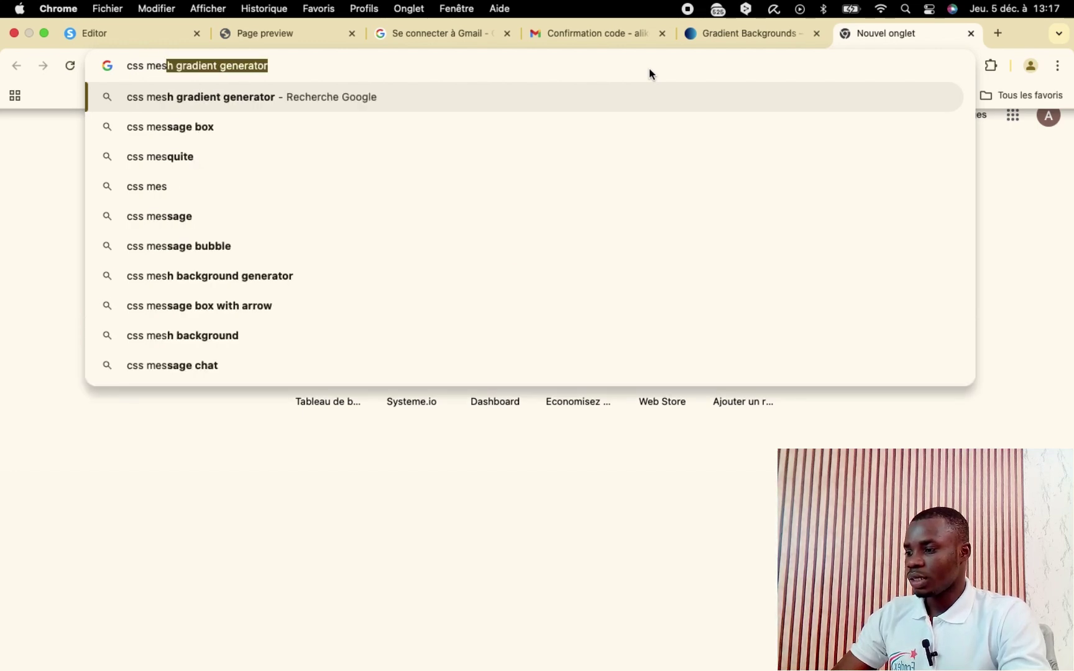
{"action": "type", "text": "h"}
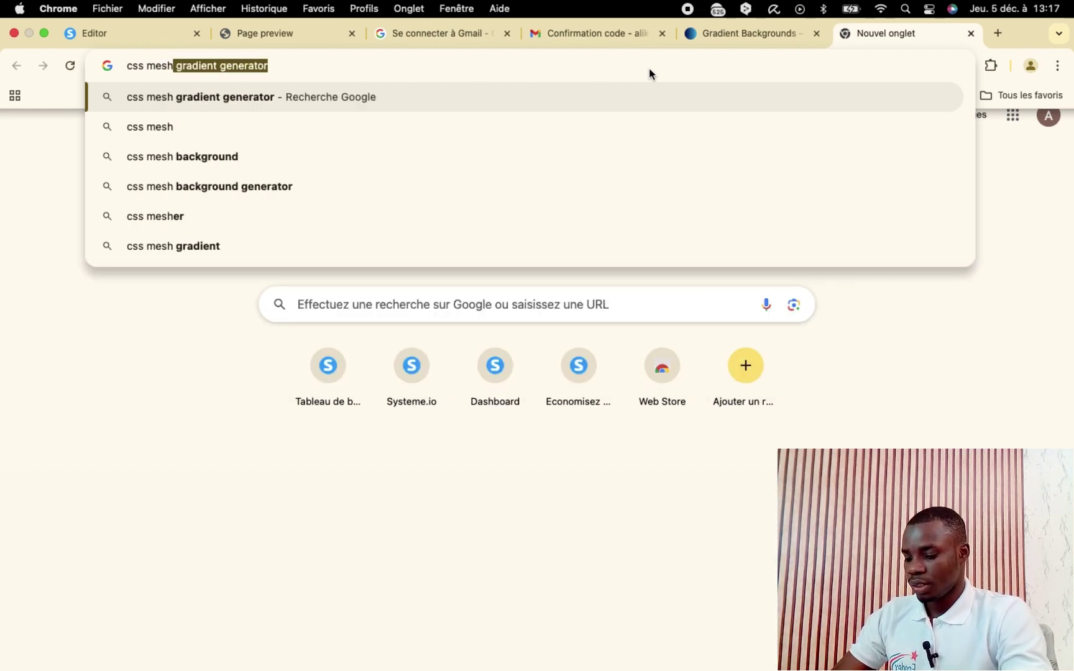
{"action": "type", "text": "gradient"}
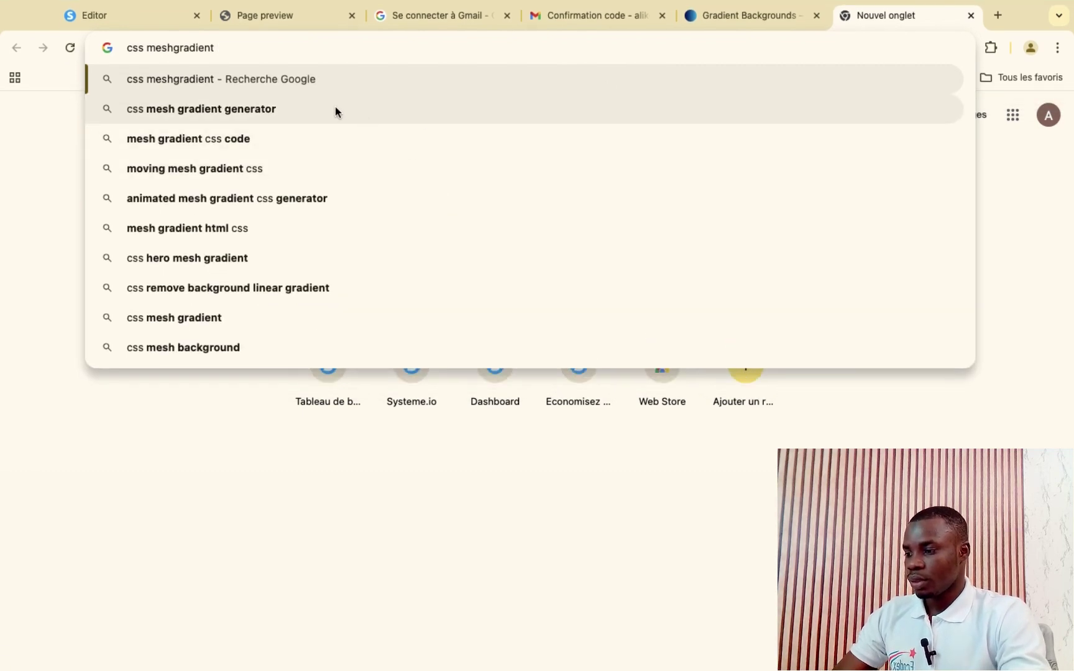
{"action": "left_click", "coordinate": [335, 107]}
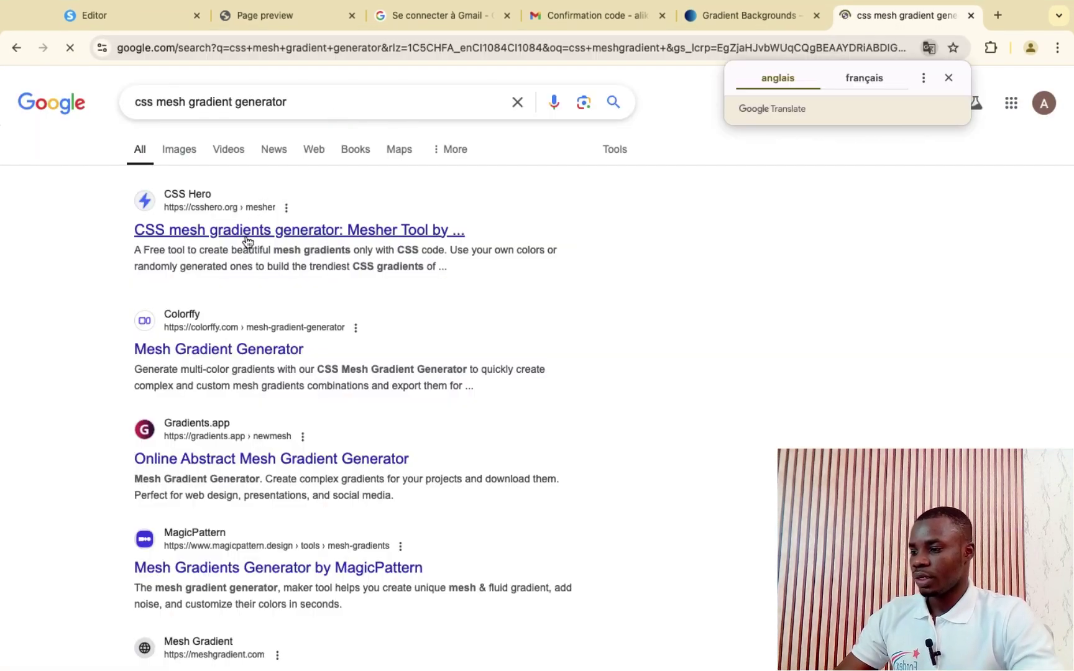
{"action": "left_click", "coordinate": [246, 236]}
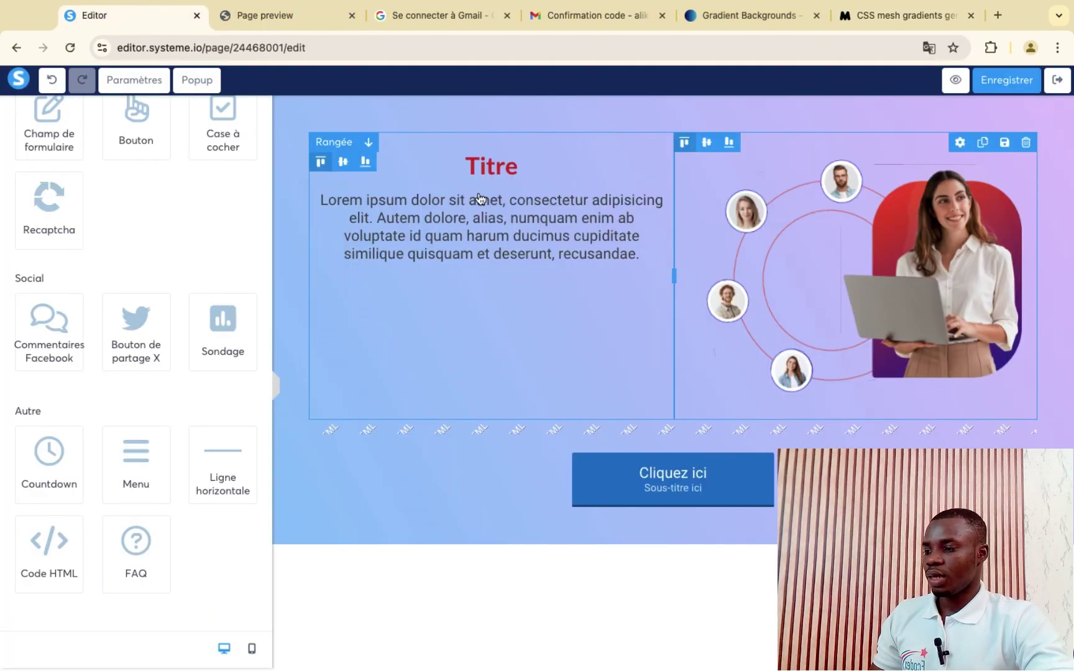
- Randomize the mesh gradient in Mesher repeatedly until a green, blue and magenta blend with background colour #99f3ff is produced
{"action": "left_click", "coordinate": [906, 14]}
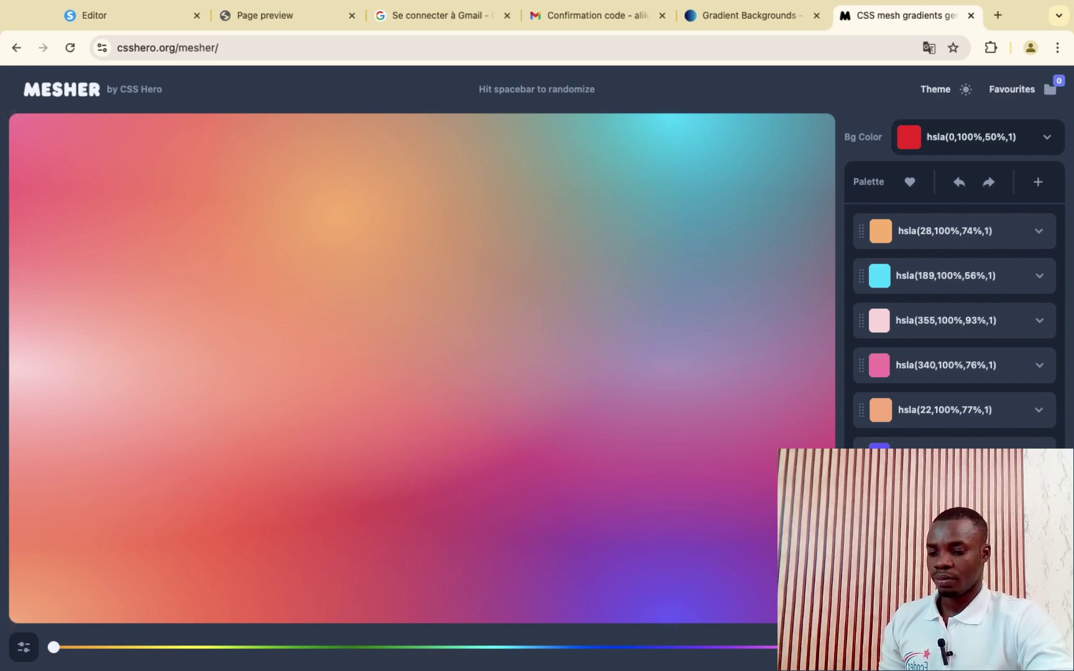
{"action": "key", "text": "space"}
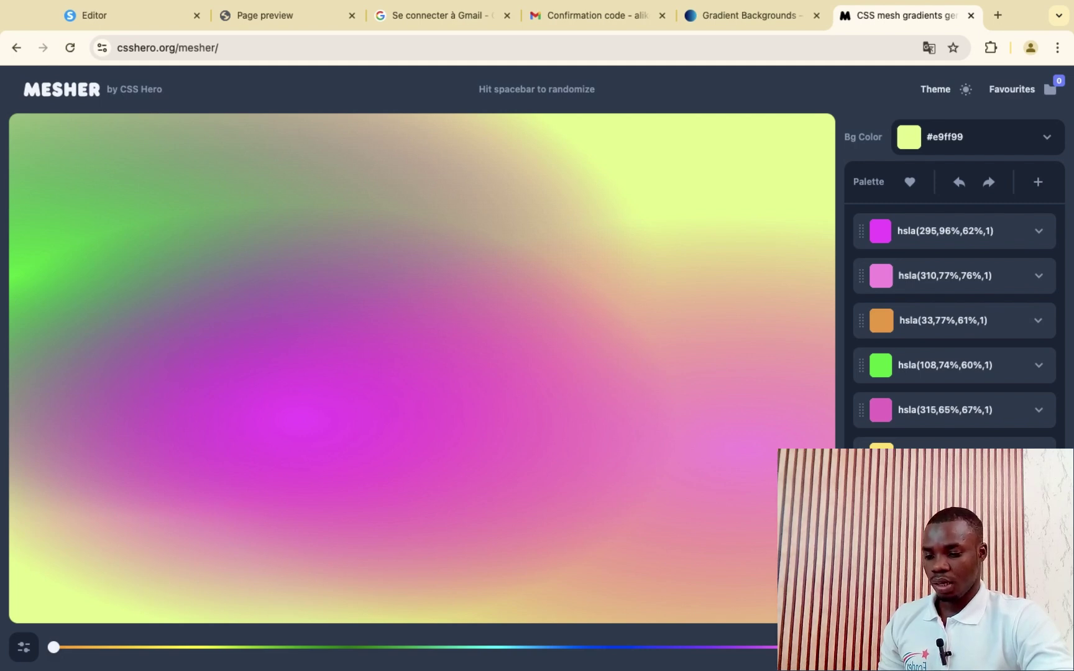
{"action": "key", "text": "space"}
{"action": "key", "text": "space"}
{"action": "key", "text": "space"}
{"action": "key", "text": "space"}
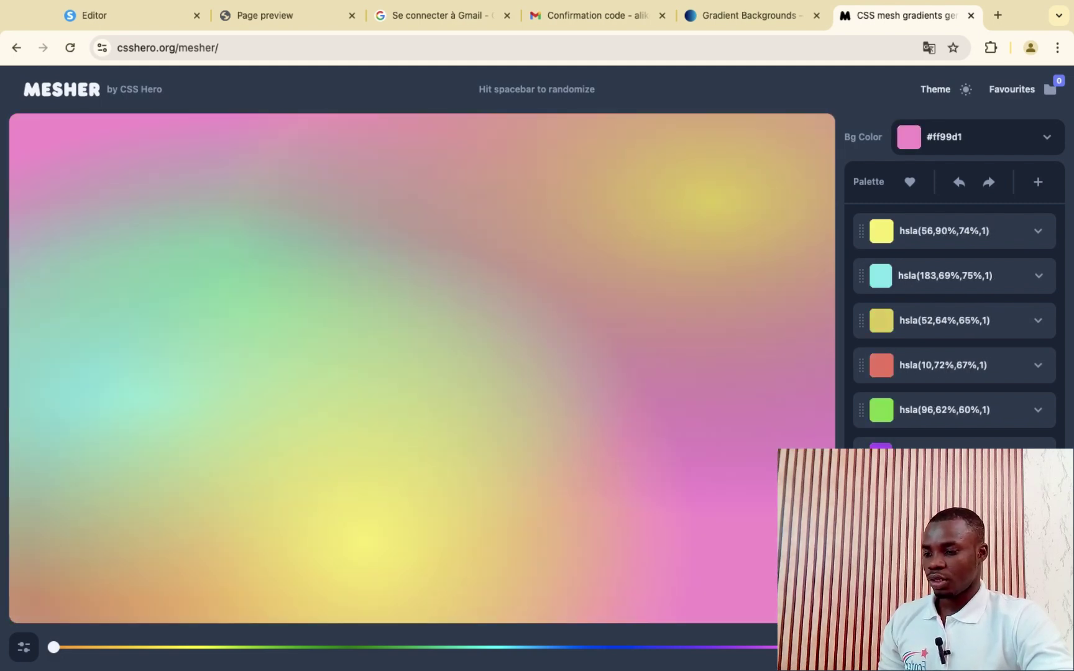
{"action": "key", "text": "space"}
{"action": "key", "text": "space"}
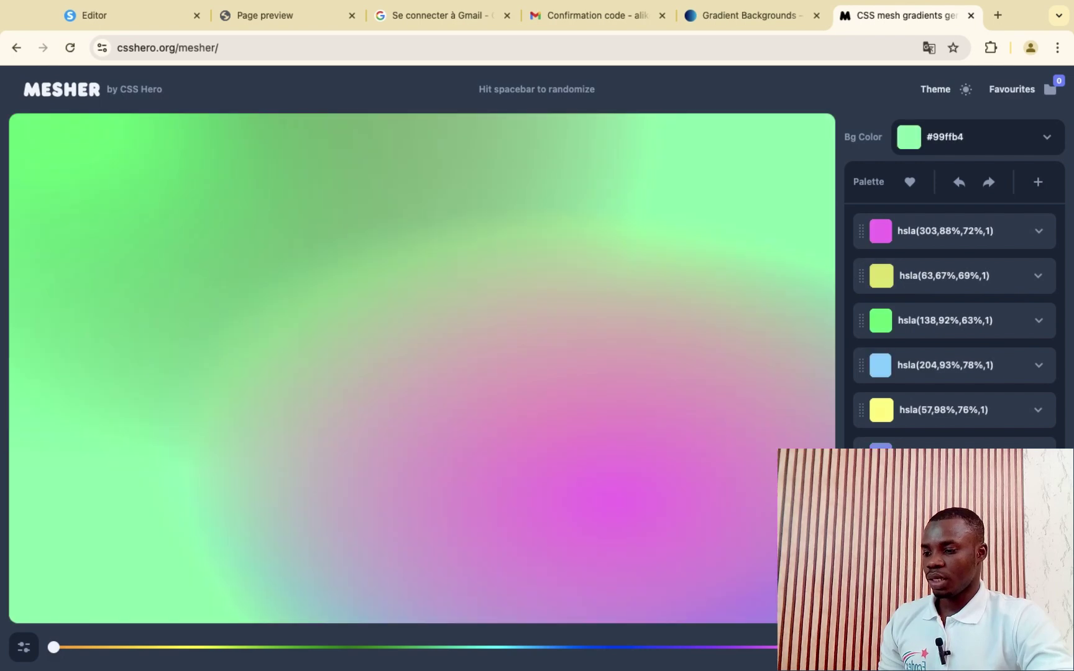
{"action": "key", "text": "space"}
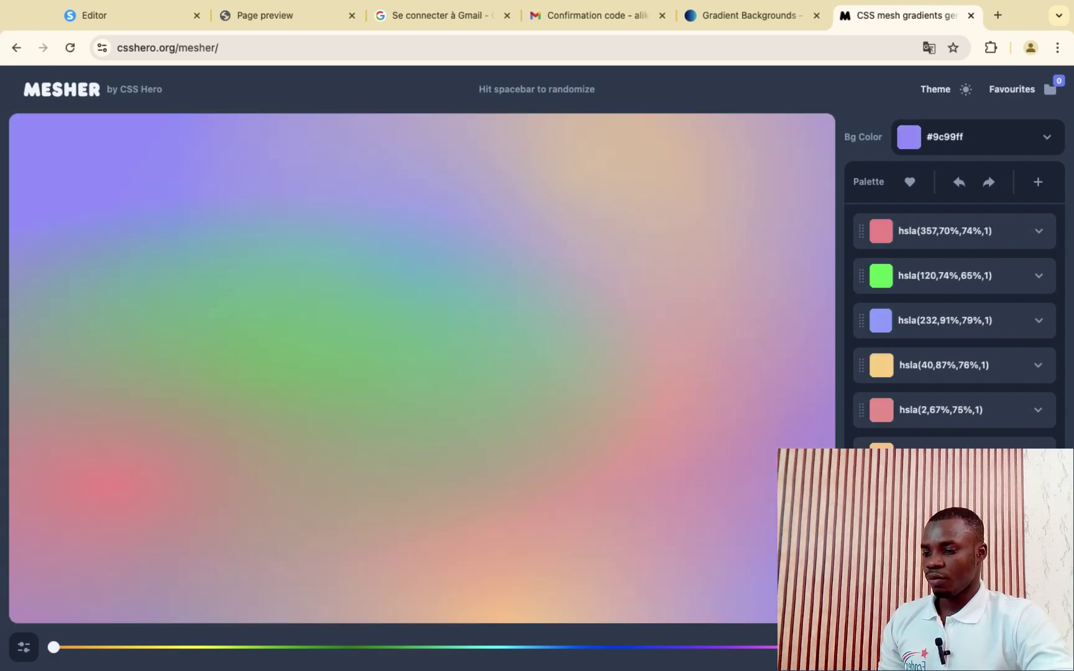
{"action": "key", "text": "space"}
{"action": "key", "text": "space"}
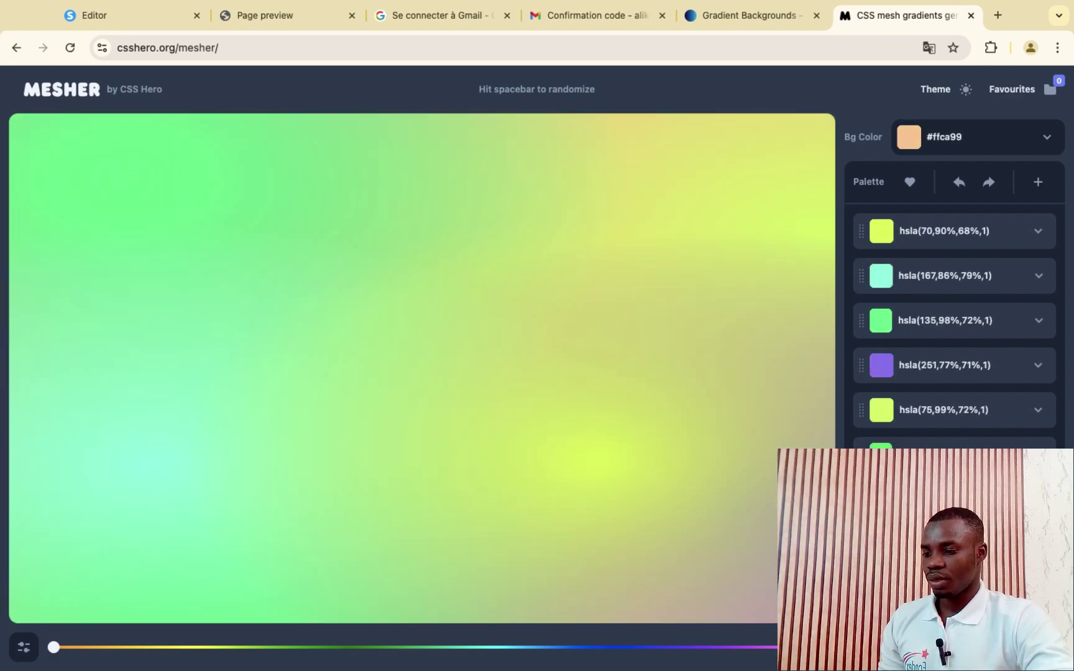
{"action": "key", "text": "space"}
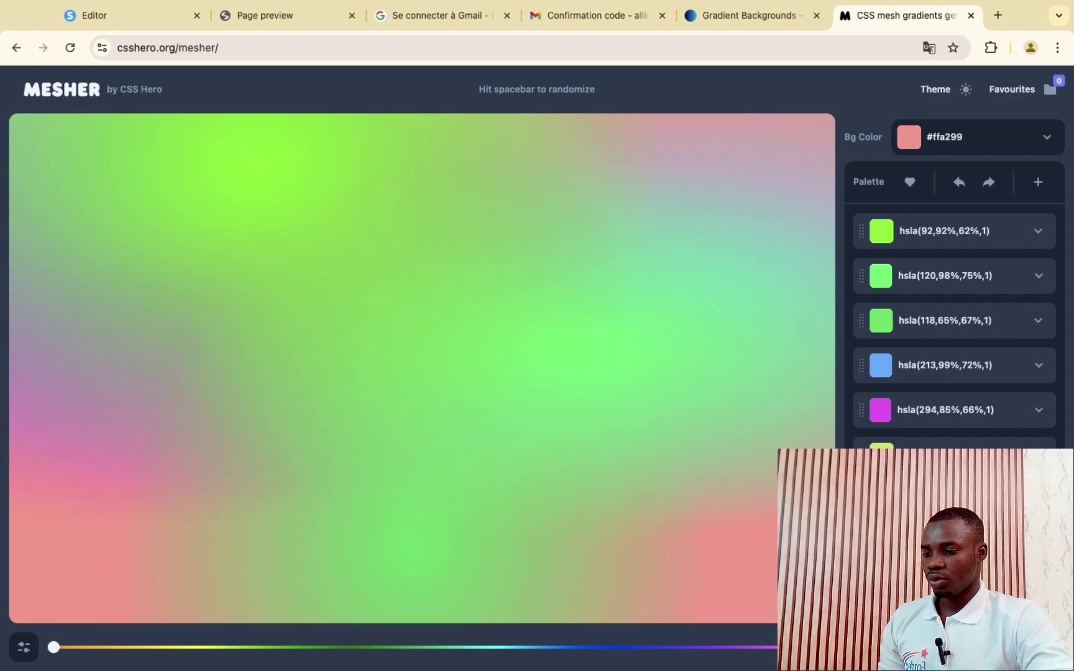
{"action": "key", "text": "space"}
{"action": "key", "text": "space"}
{"action": "key", "text": "space"}
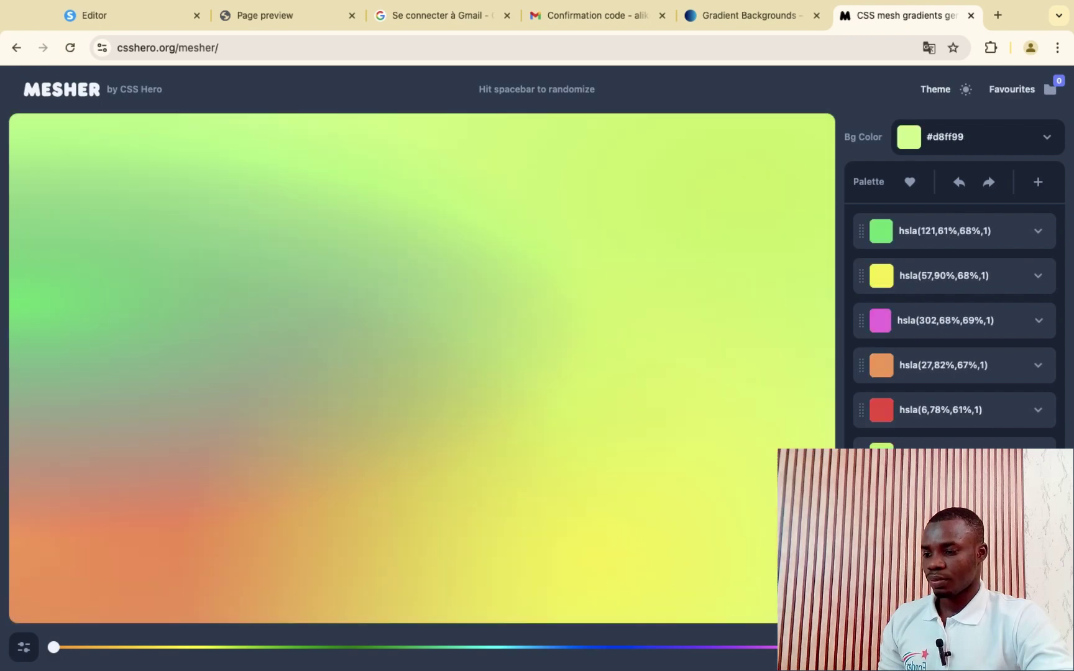
{"action": "key", "text": "space"}
{"action": "key", "text": "space"}
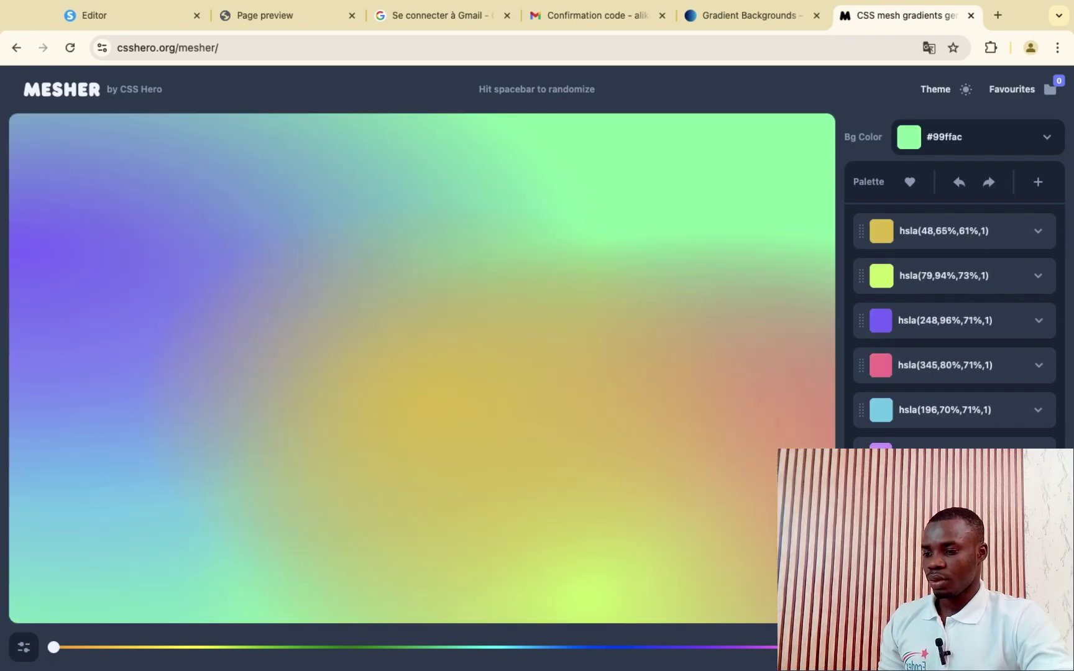
{"action": "key", "text": "space"}
{"action": "key", "text": "space"}
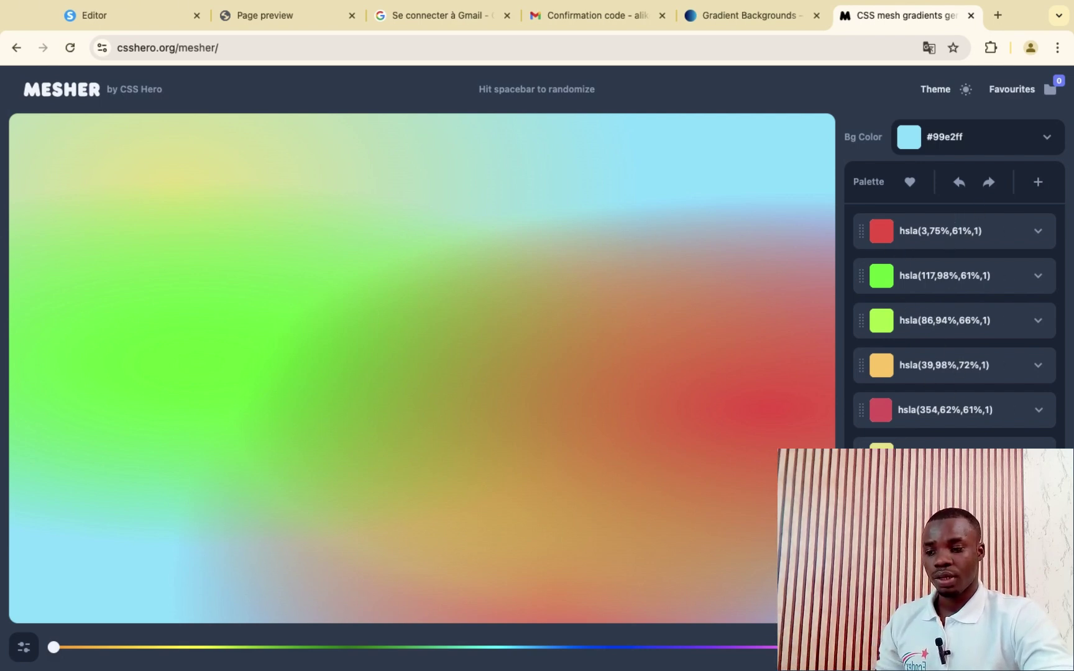
{"action": "key", "text": "space"}
{"action": "key", "text": "space"}
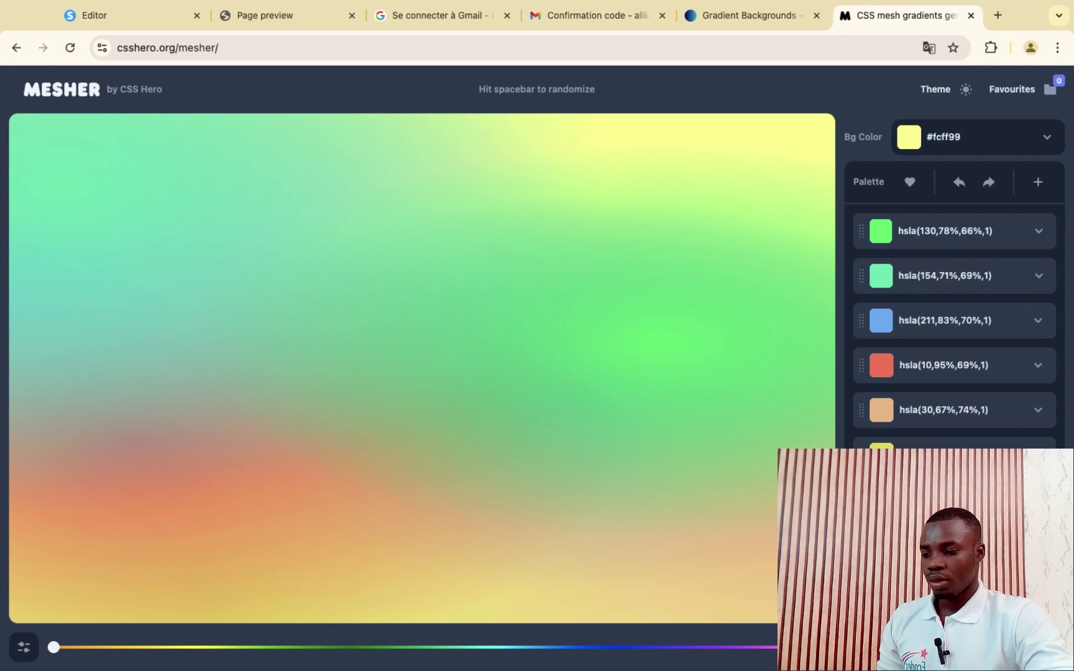
{"action": "key", "text": "space"}
{"action": "key", "text": "space"}
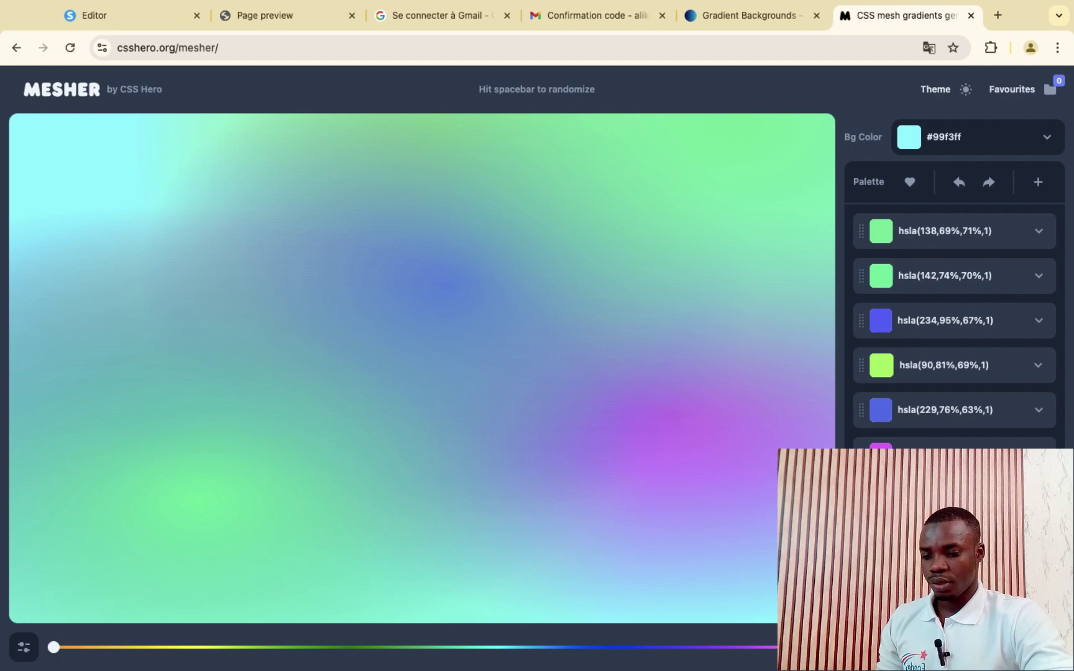
- Display the CSS code of the current mesh gradient and copy all of its background-color and background-image declarations
{"action": "left_click", "coordinate": [994, 648]}
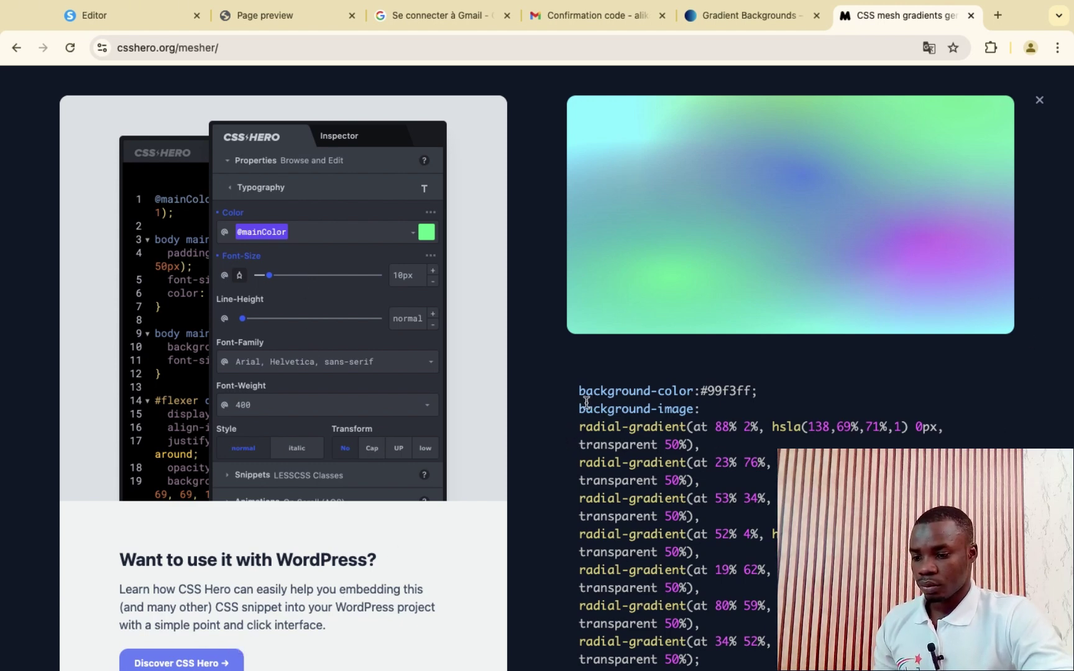
{"action": "left_click_drag", "start_coordinate": [580, 391], "coordinate": [702, 660]}
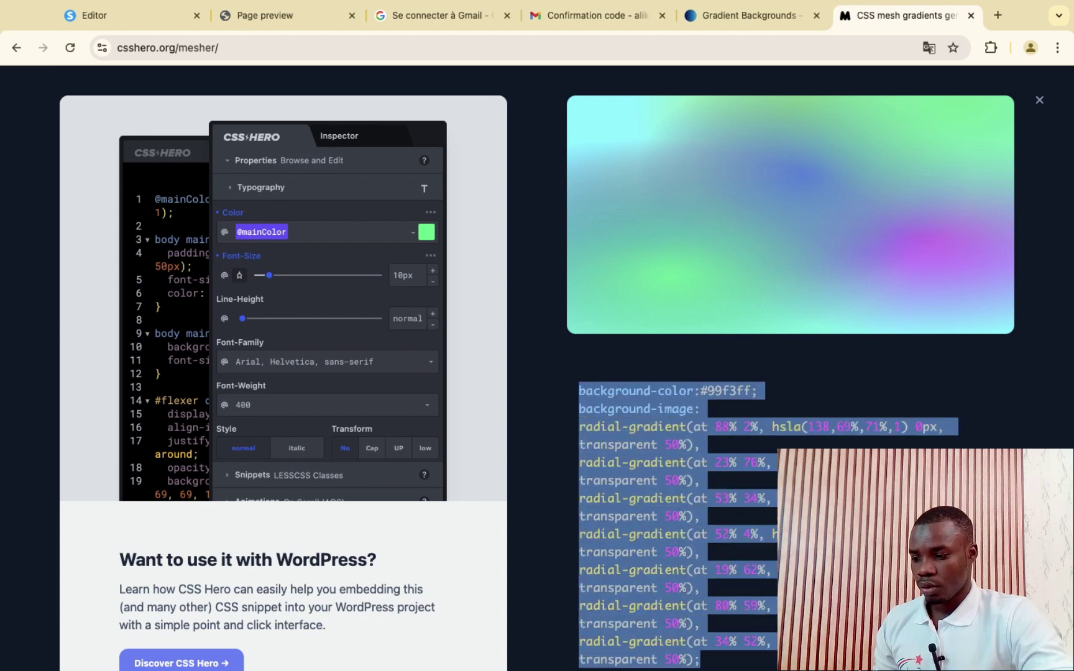
{"action": "right_click", "coordinate": [697, 528]}
{"action": "left_click", "coordinate": [455, 509]}
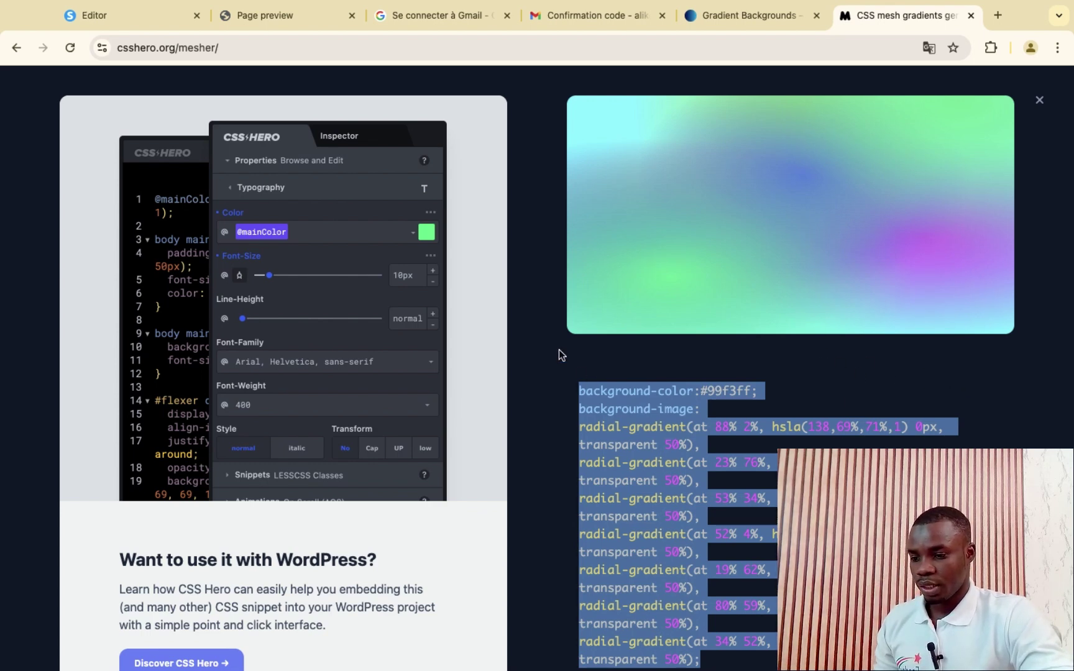
- Switch back to the Systeme.io editor, insert a new section below the gradient section, and review its settings and ID attribute
{"action": "left_click", "coordinate": [125, 17]}
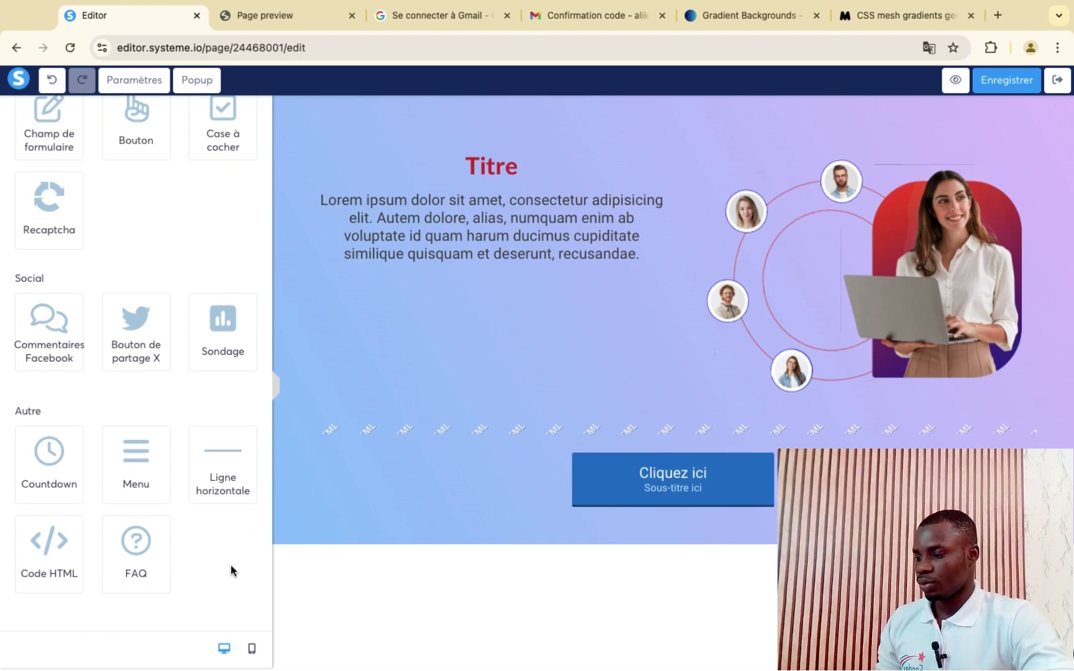
{"action": "scroll", "coordinate": [112, 408], "scroll_direction": "up", "scroll_amount": 10}
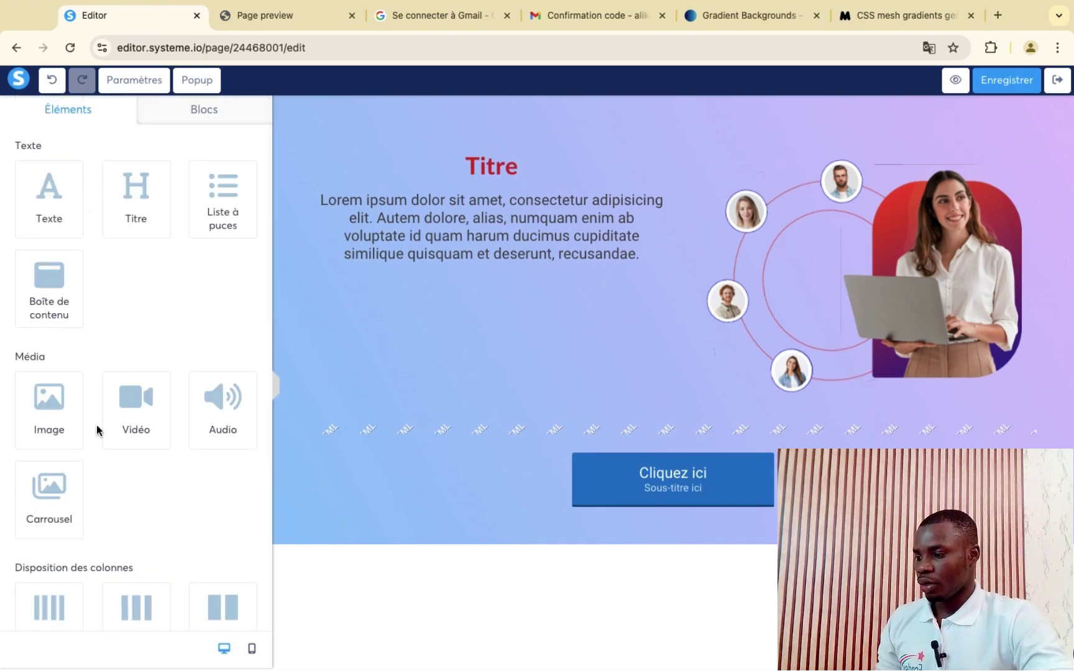
{"action": "scroll", "coordinate": [145, 461], "scroll_direction": "down", "scroll_amount": 4}
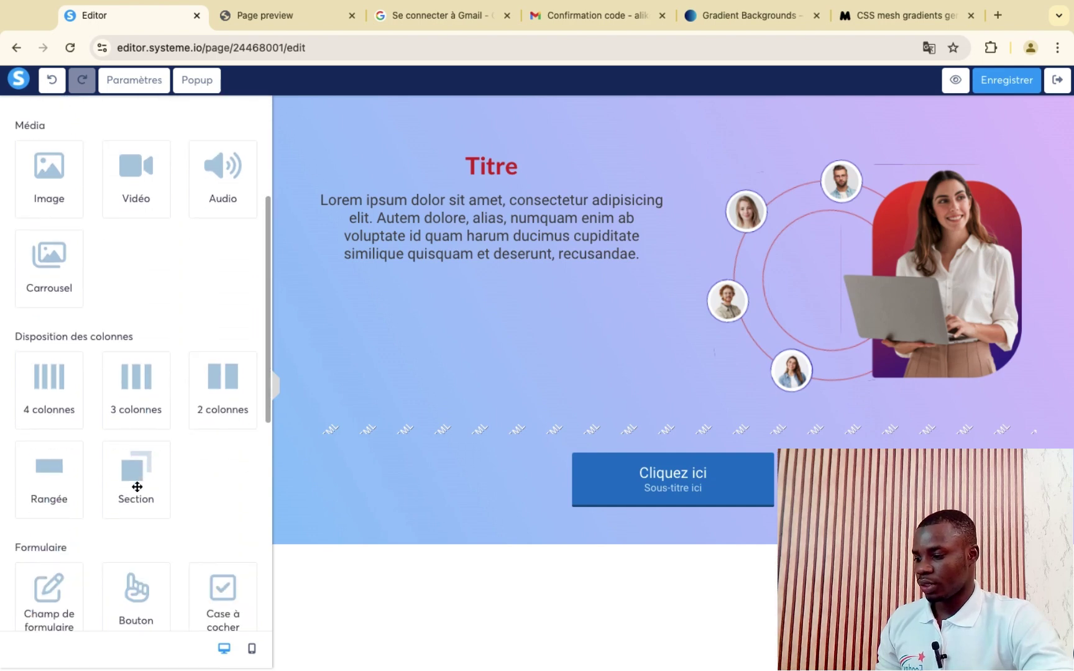
{"action": "left_click_drag", "start_coordinate": [136, 487], "coordinate": [516, 557]}
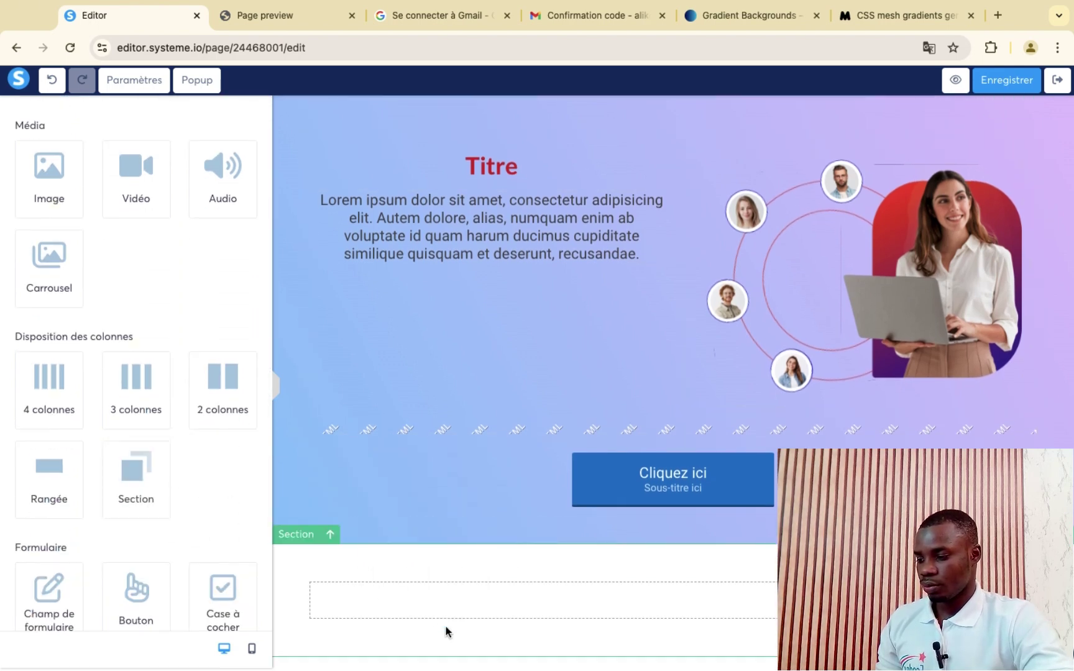
{"action": "left_click", "coordinate": [448, 565]}
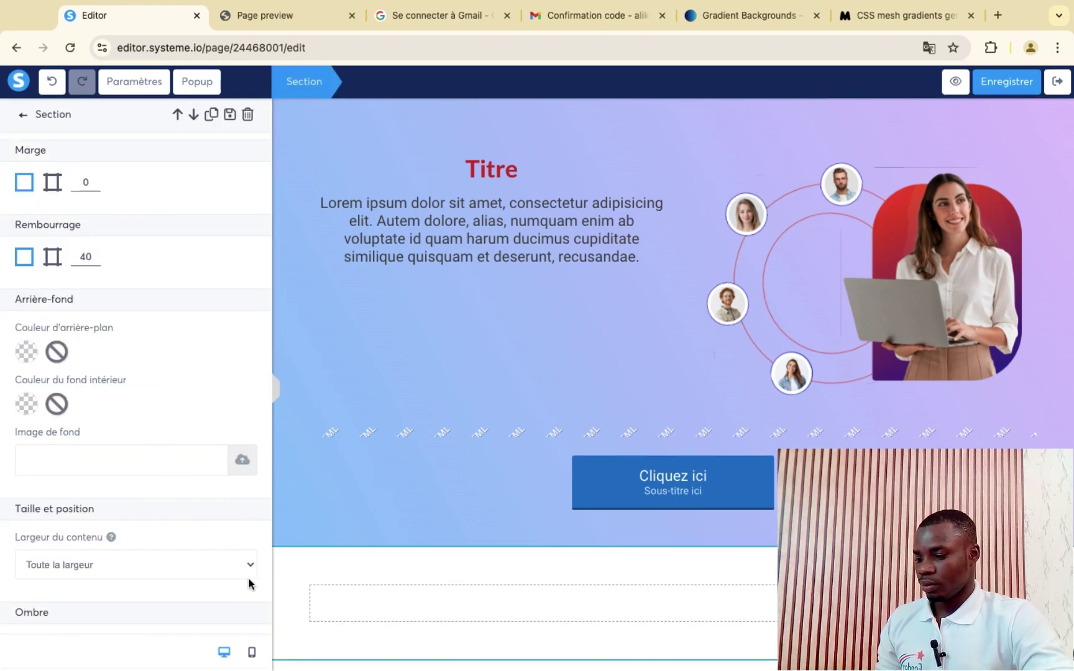
{"action": "scroll", "coordinate": [163, 549], "scroll_direction": "down", "scroll_amount": 7}
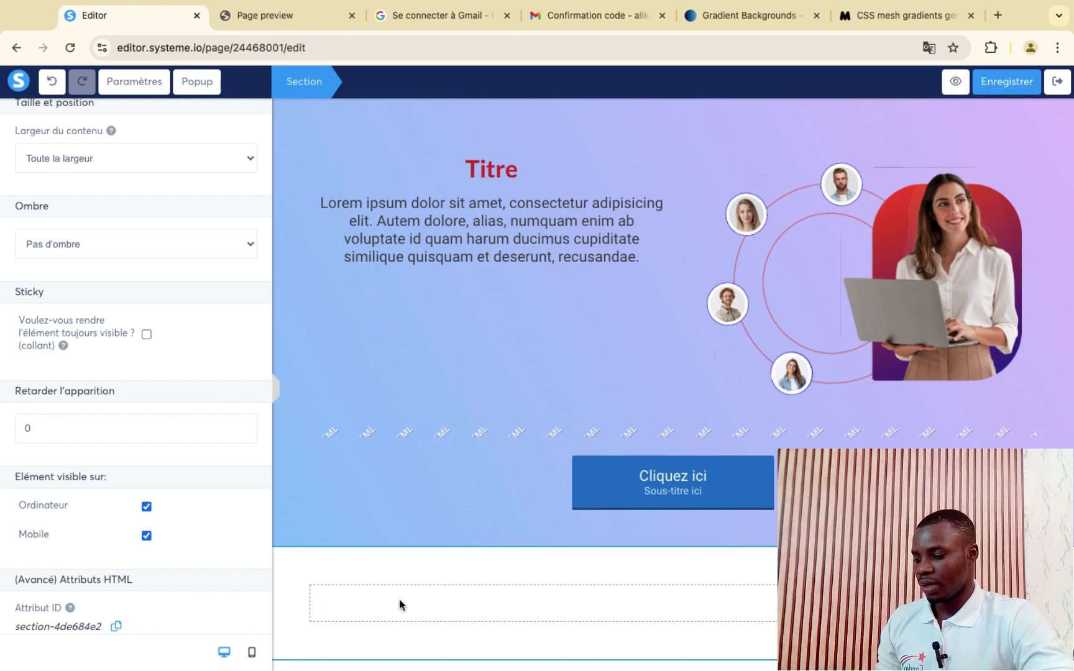
{"action": "scroll", "coordinate": [155, 488], "scroll_direction": "up", "scroll_amount": 3}
{"action": "scroll", "coordinate": [155, 488], "scroll_direction": "up", "scroll_amount": 3}
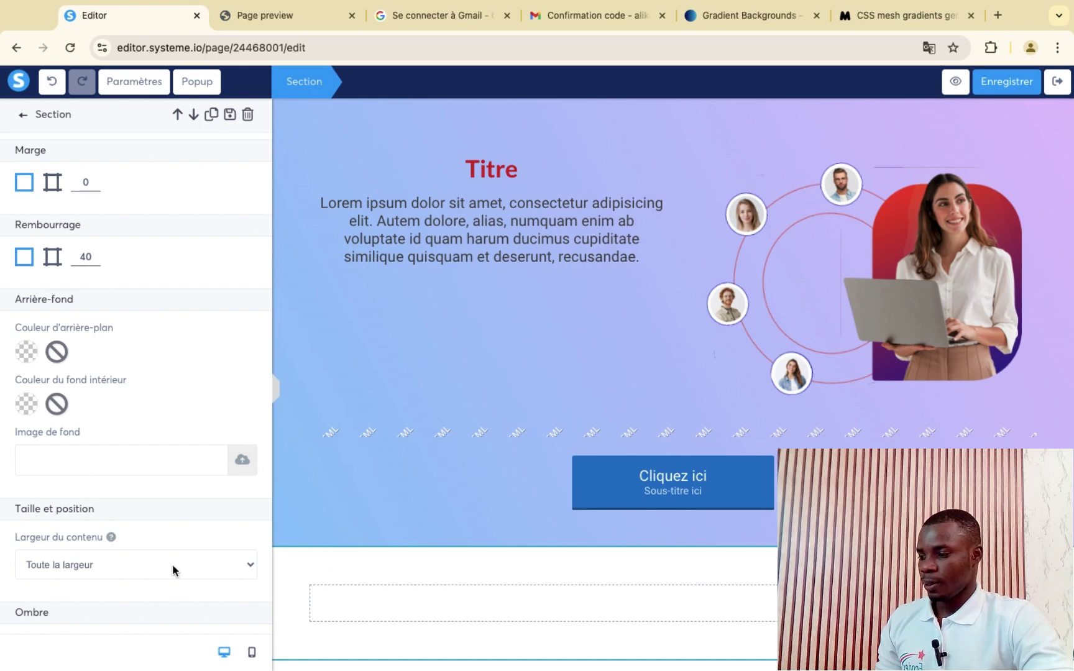
{"action": "left_click", "coordinate": [23, 115]}
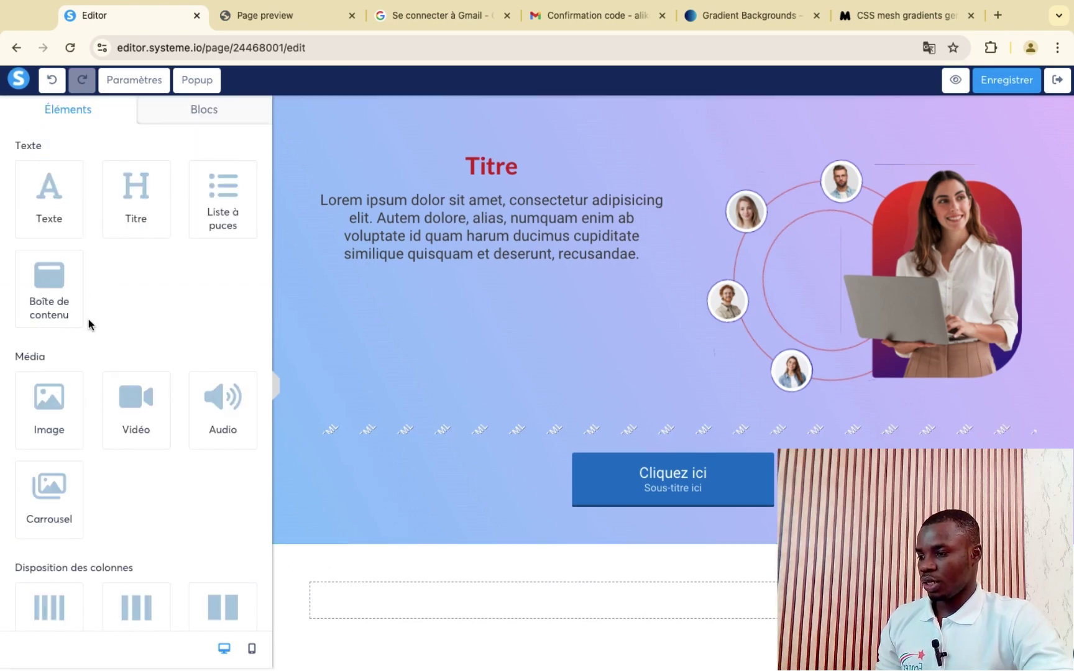
- Place a Code HTML element below the empty row in the new section and open the element's settings
{"action": "scroll", "coordinate": [88, 322], "scroll_direction": "down", "scroll_amount": 10}
{"action": "left_click_drag", "start_coordinate": [43, 551], "coordinate": [398, 630]}
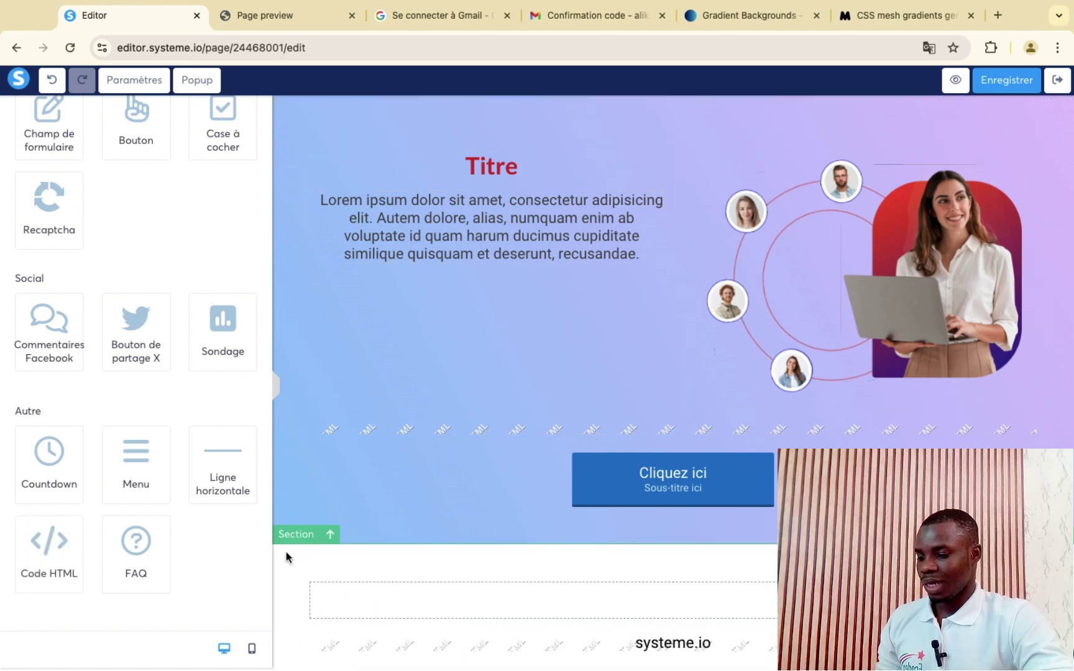
{"action": "left_click", "coordinate": [399, 656]}
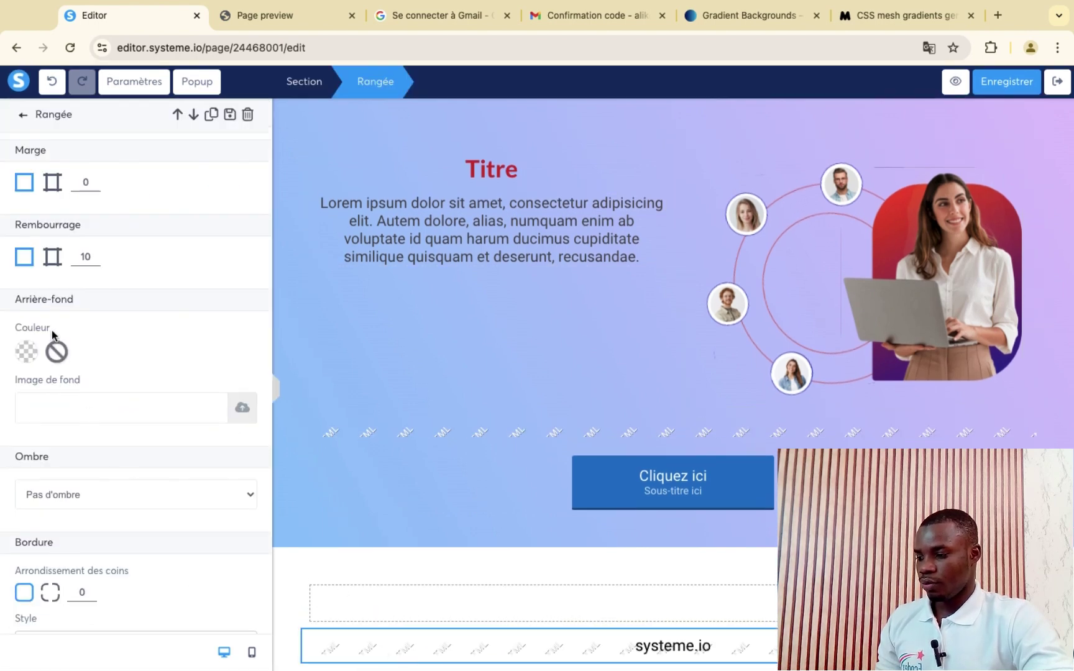
{"action": "key", "text": "Escape"}
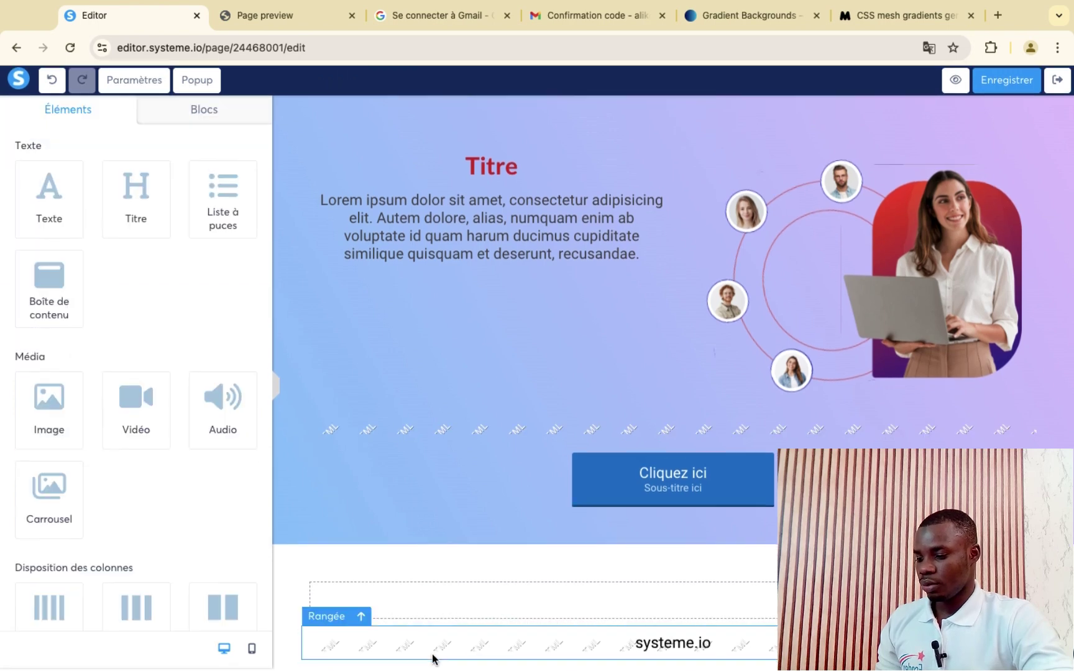
{"action": "left_click", "coordinate": [612, 647]}
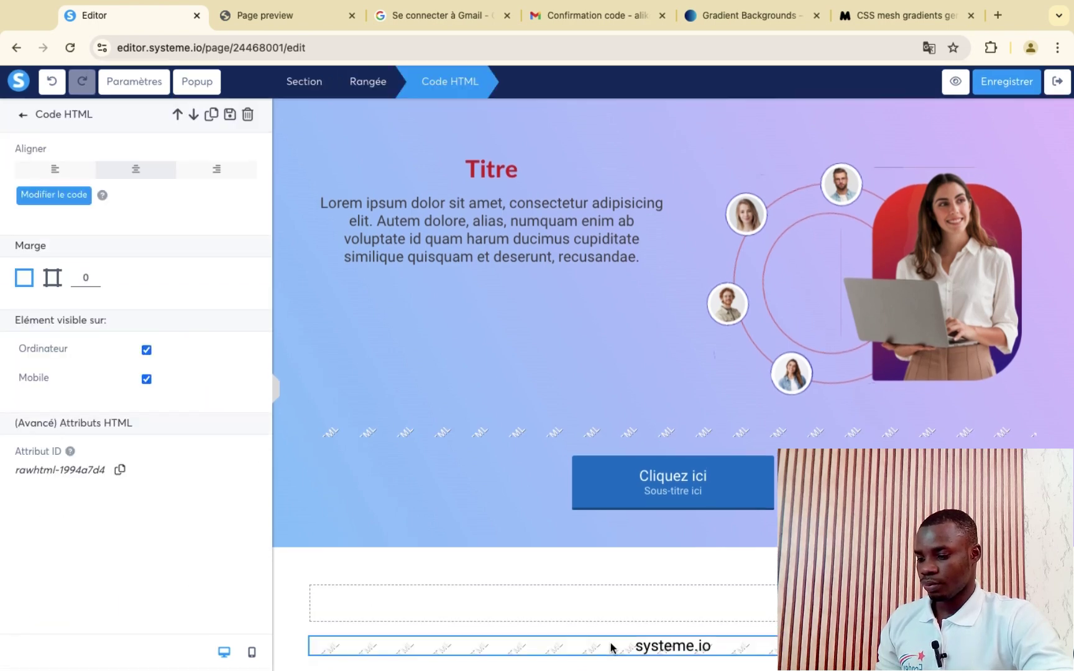
- Open the Code HTML element's code and replace the sample heading with an empty <style></style> block spread over several lines
{"action": "left_click", "coordinate": [46, 207]}
{"action": "left_click", "coordinate": [458, 196]}
{"action": "key", "text": "super+a"}
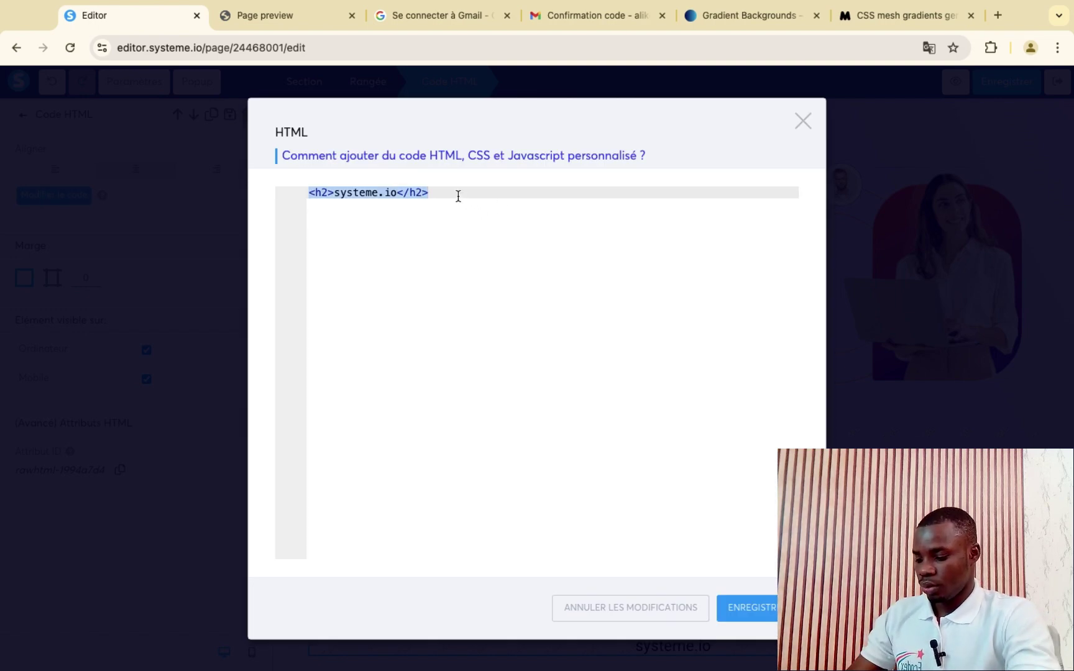
{"action": "type", "text": "<st"}
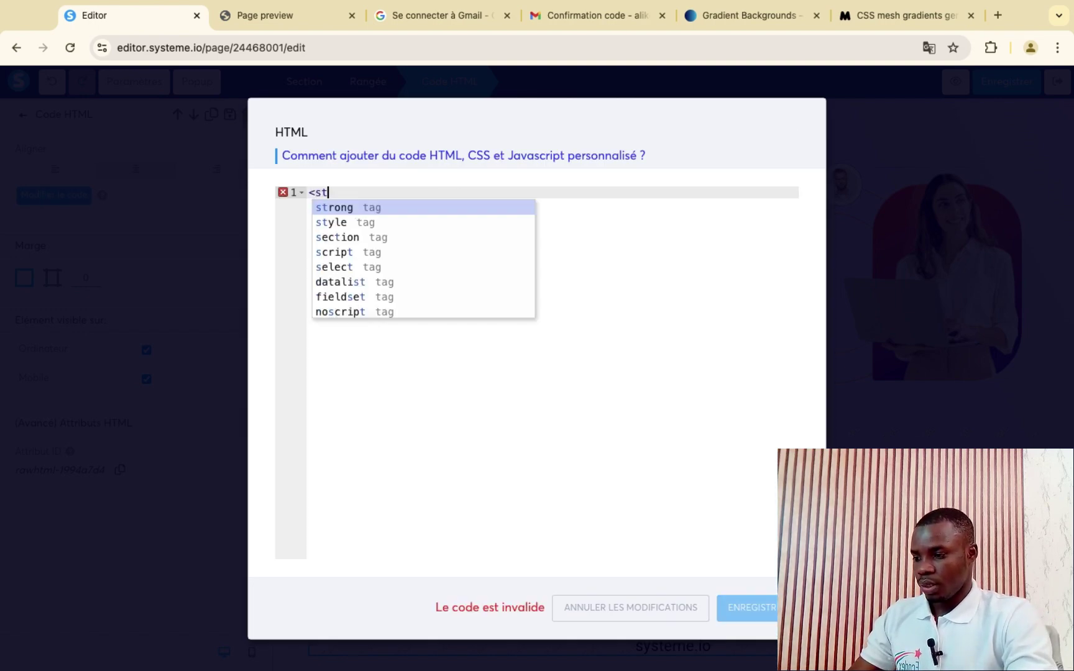
{"action": "type", "text": "yle"}
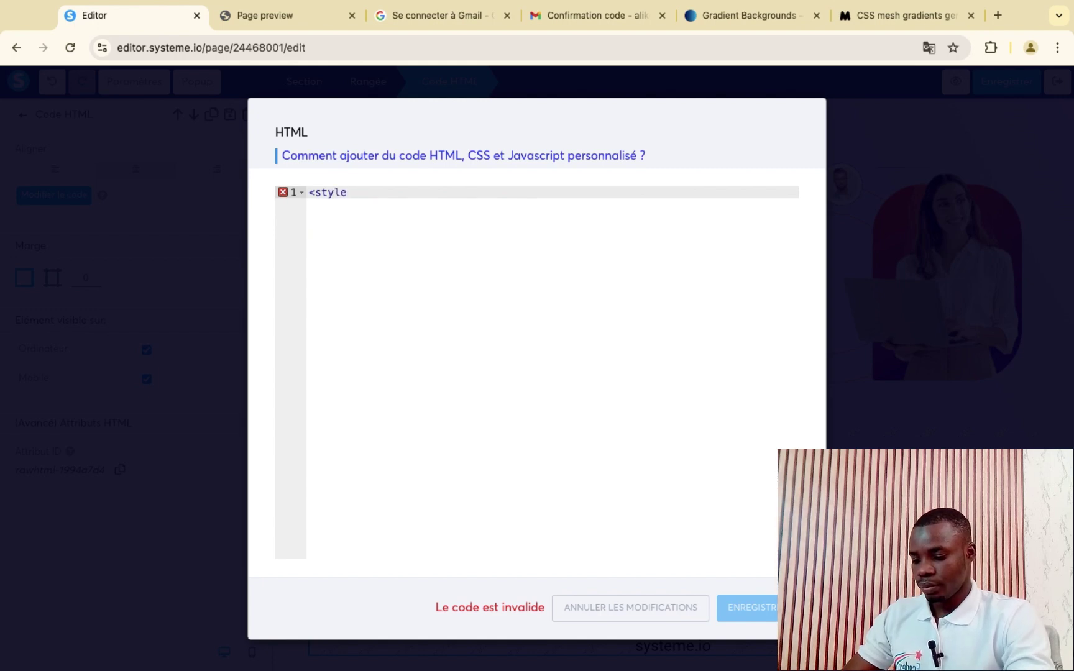
{"action": "type", "text": "></style>"}
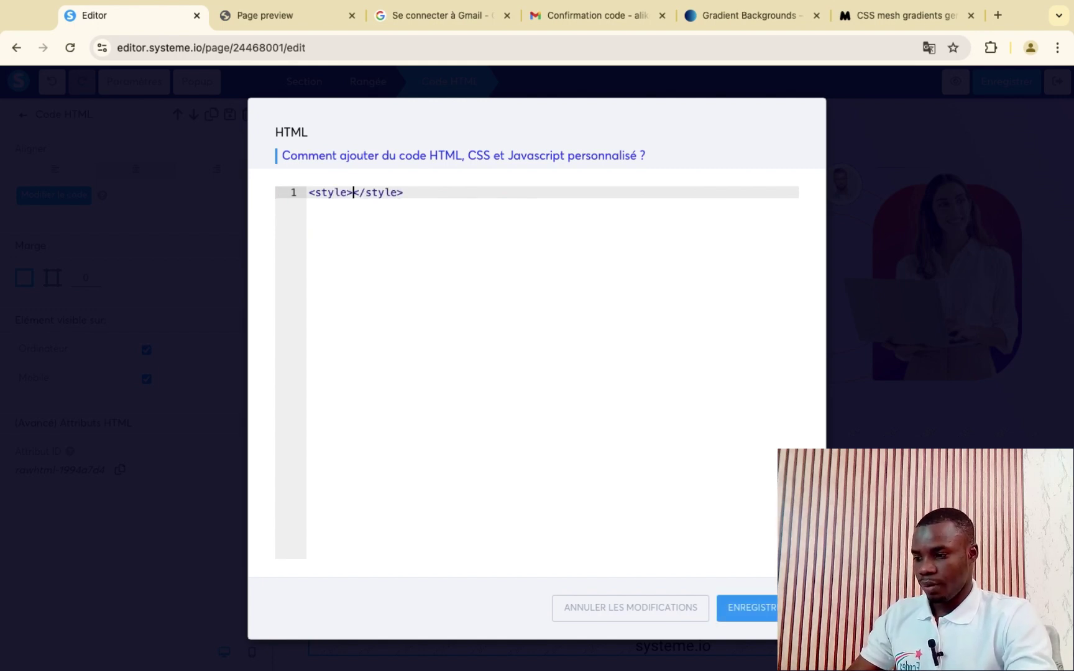
{"action": "key", "text": "Return"}
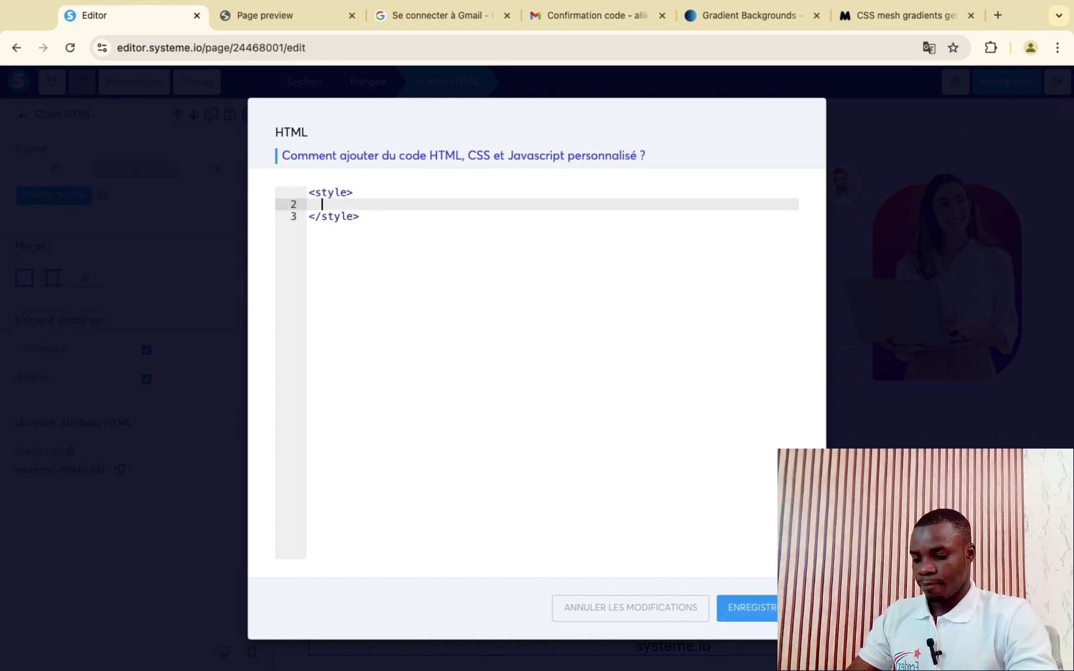
{"action": "key", "text": "Return"}
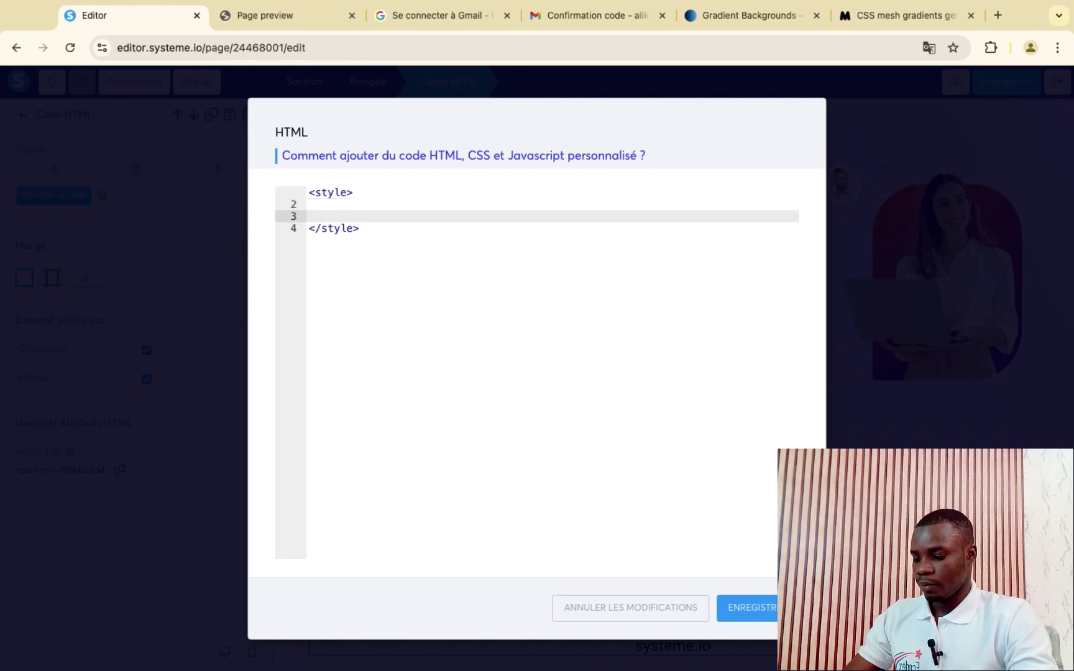
- Inside the style block, add an empty CSS rule with braces for the selector #section-4de684e2
{"action": "type", "text": "section-4de684e2"}
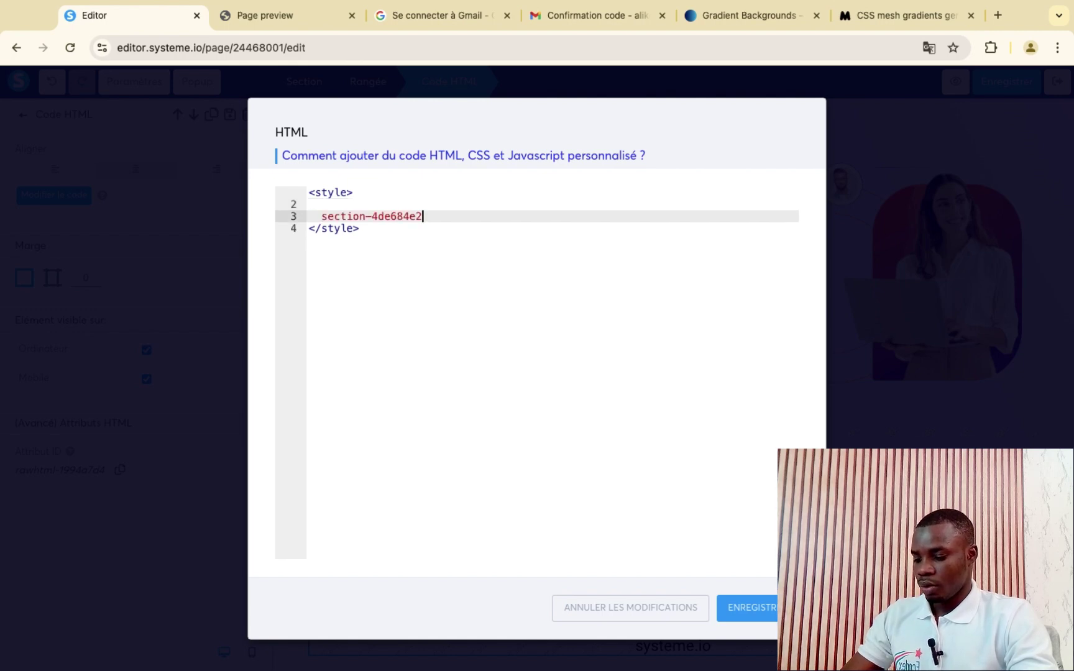
{"action": "left_click", "coordinate": [320, 217]}
{"action": "type", "text": "#"}
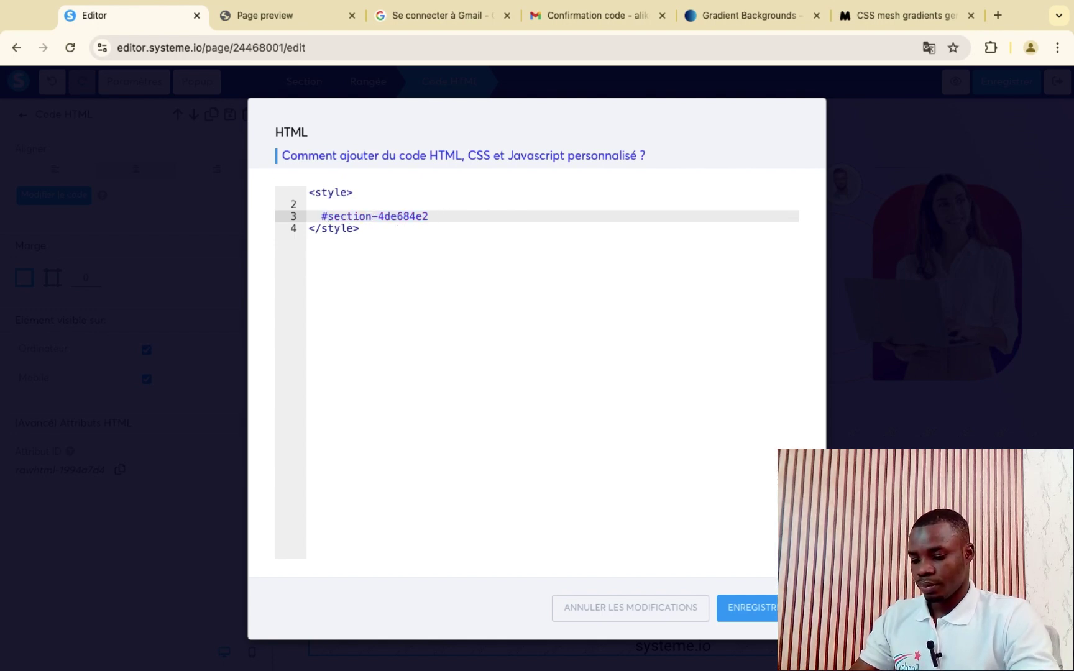
{"action": "type", "text": " {"}
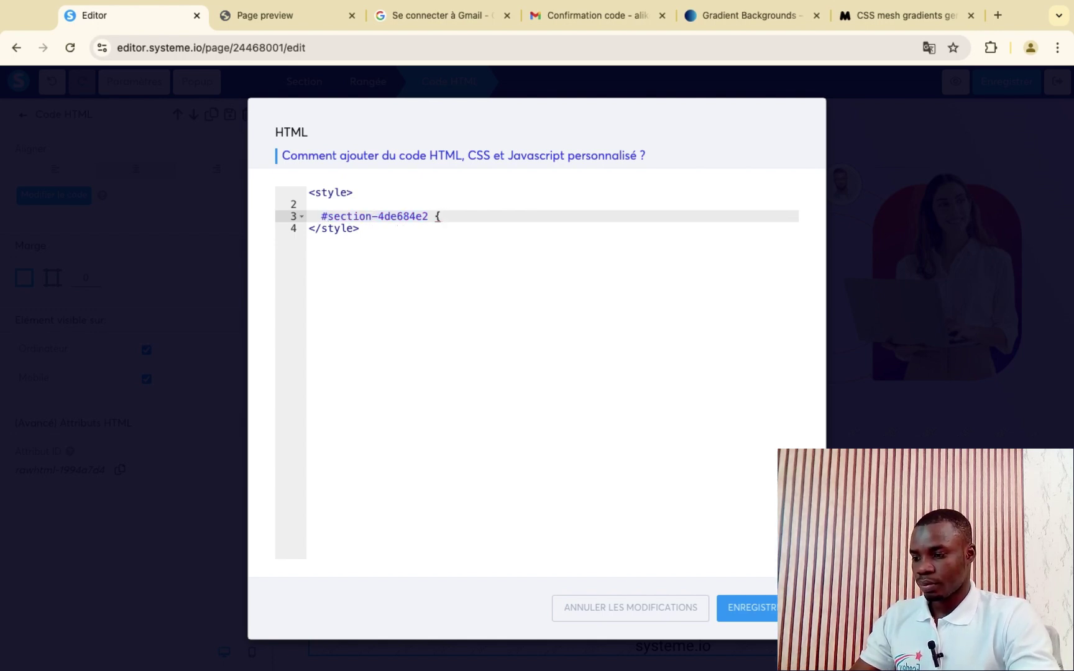
{"action": "type", "text": "}"}
{"action": "key", "text": "Left"}
{"action": "key", "text": "Return"}
{"action": "key", "text": "Return"}
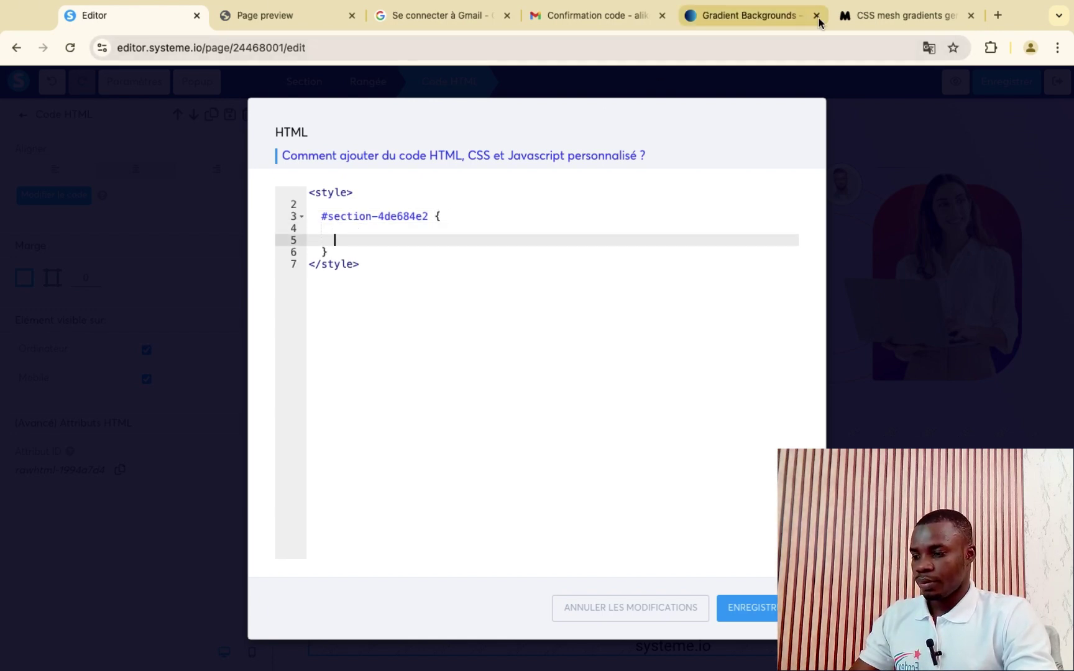
- Switch to the Mesher page and copy all of the mesh gradient's background-color and background-image declarations
{"action": "left_click", "coordinate": [864, 18]}
{"action": "left_click", "coordinate": [571, 384]}
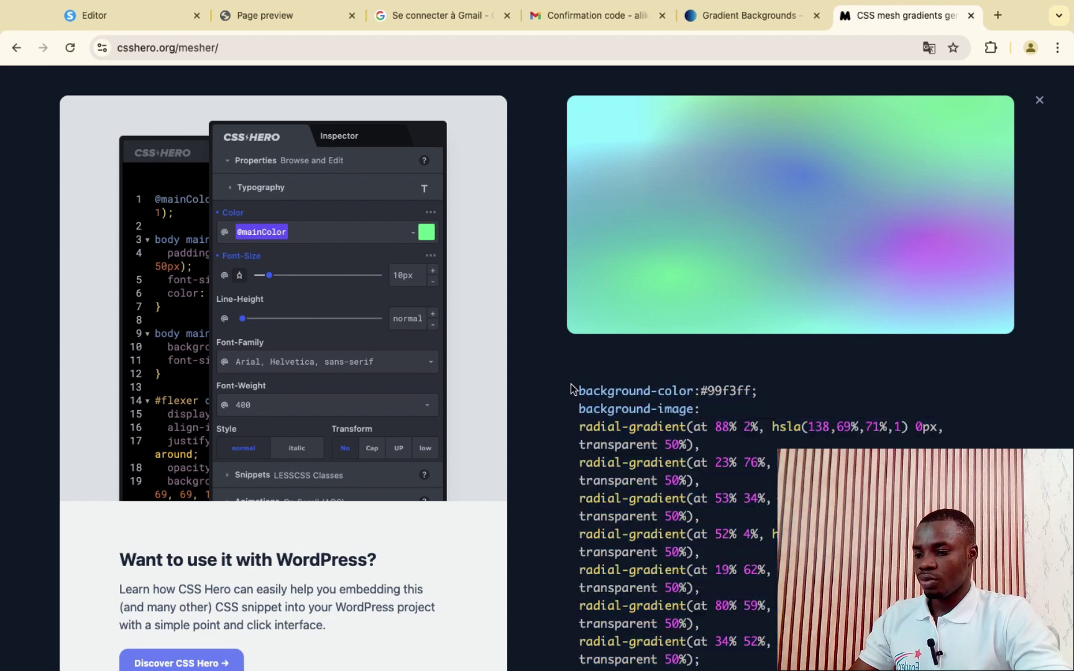
{"action": "left_click_drag", "start_coordinate": [574, 389], "coordinate": [771, 667]}
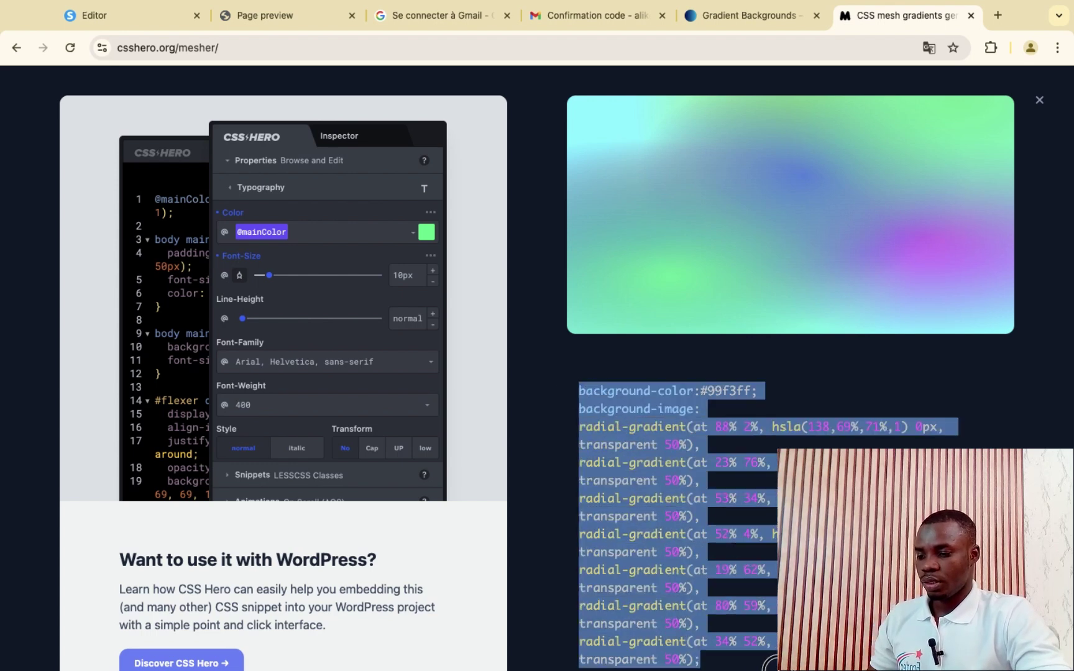
{"action": "right_click", "coordinate": [663, 513]}
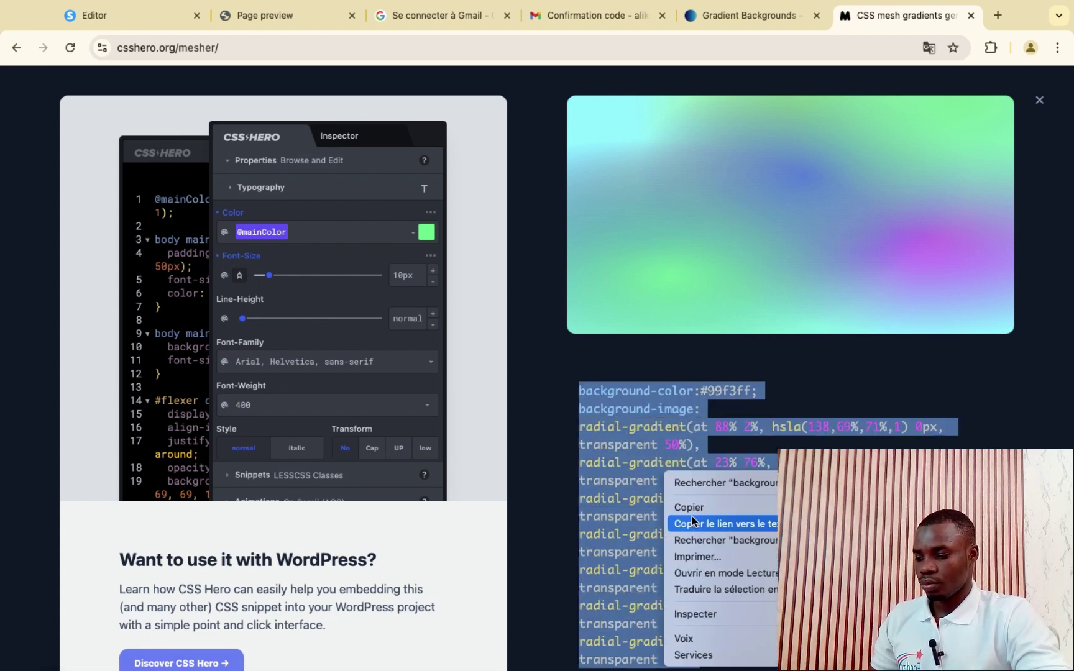
{"action": "left_click", "coordinate": [692, 508]}
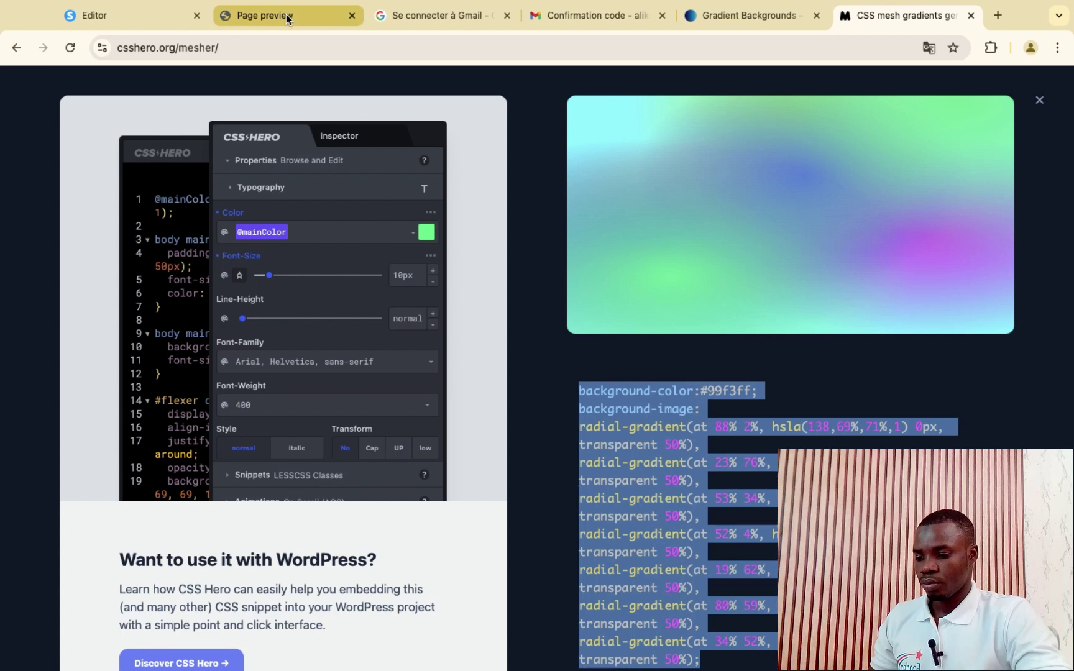
- Switch back to the Systeme.io editor, paste the mesh gradient declarations into the #section-4de684e2 rule, and save the code
{"action": "left_click", "coordinate": [122, 23]}
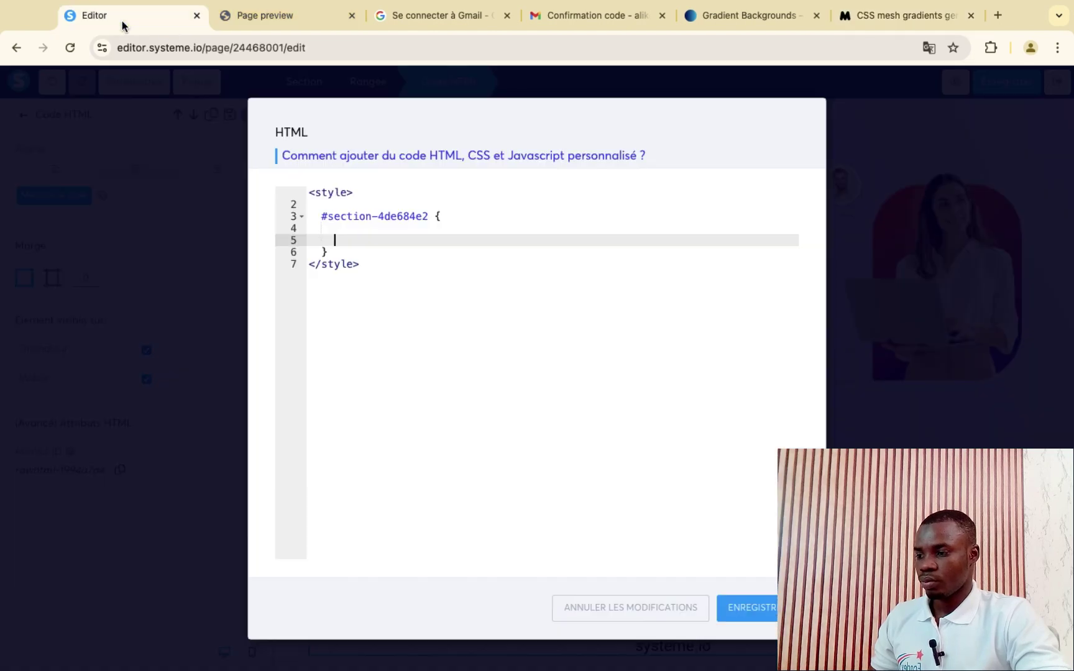
{"action": "right_click", "coordinate": [337, 241]}
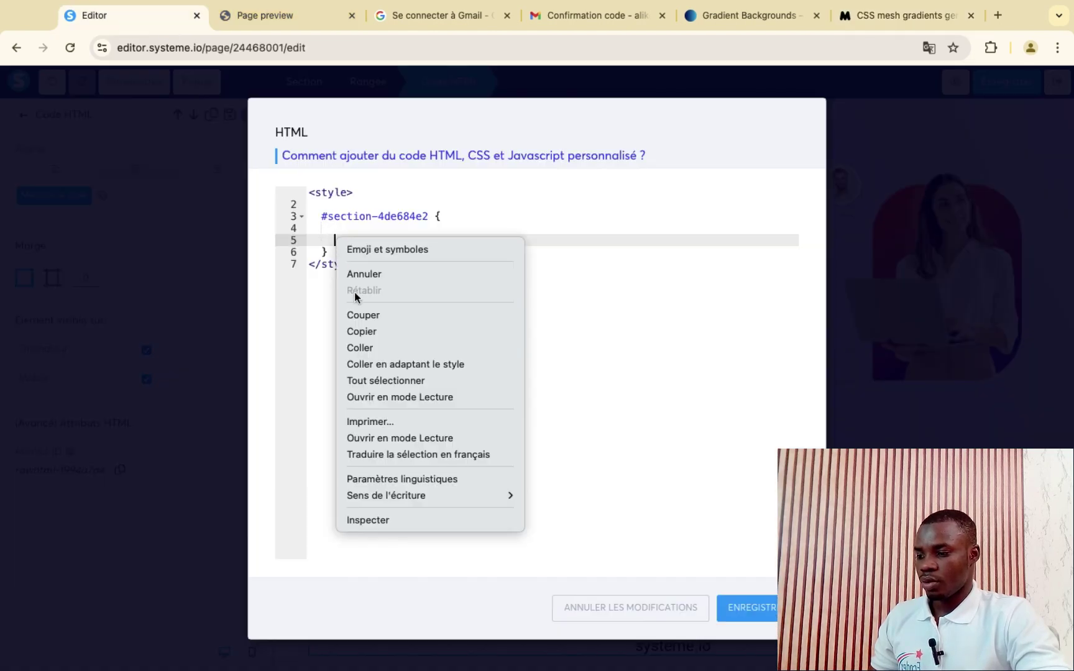
{"action": "left_click", "coordinate": [357, 349]}
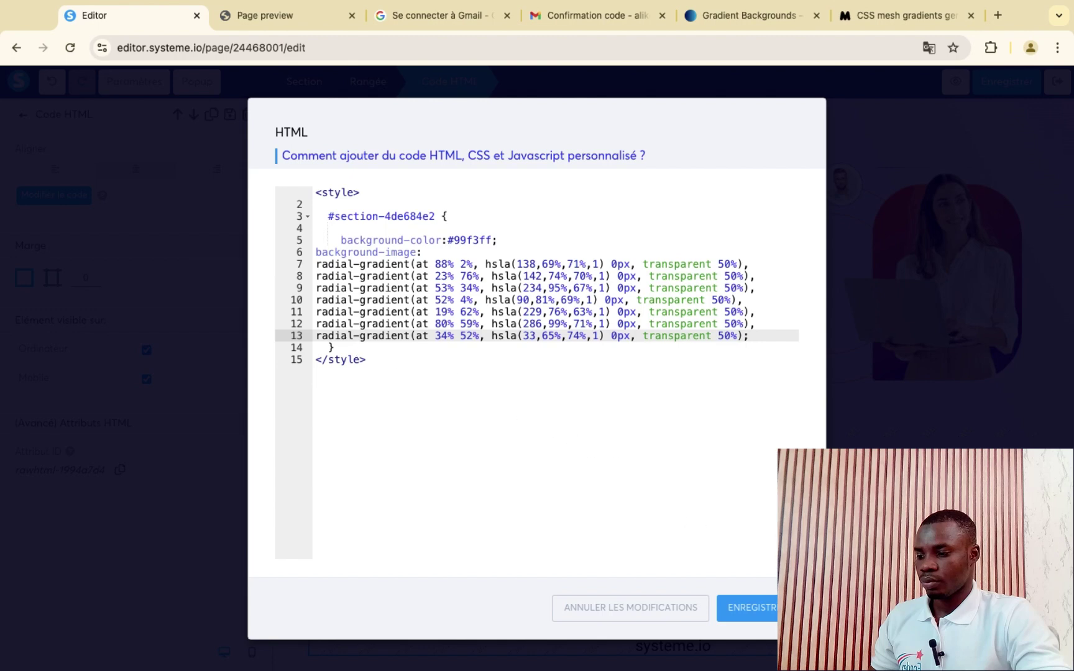
{"action": "left_click", "coordinate": [772, 608]}
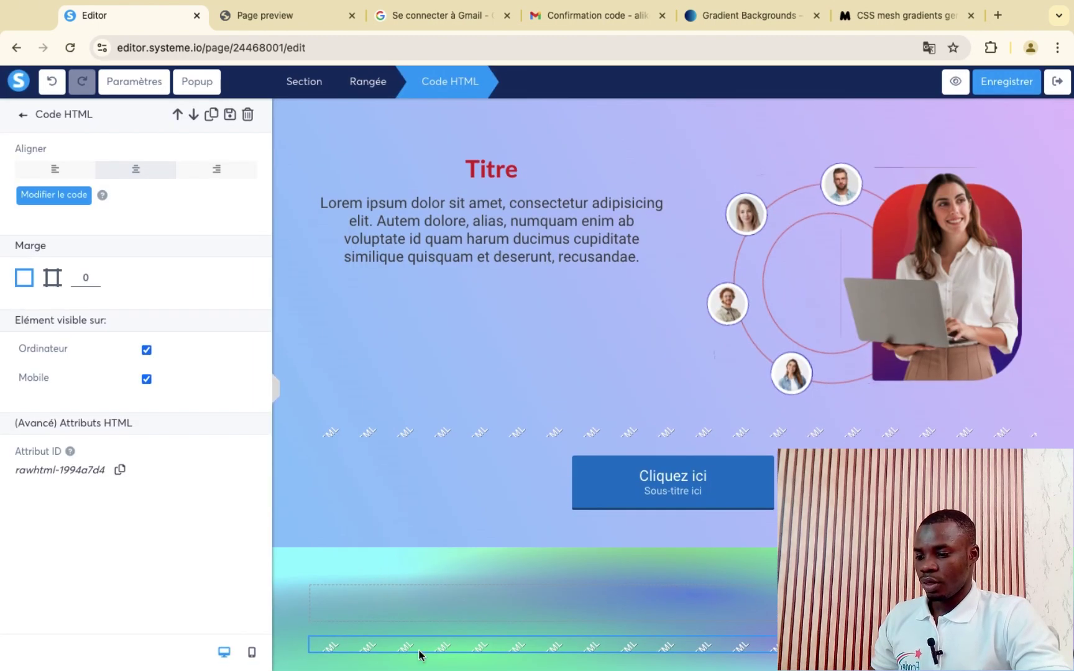
- Close the Code HTML settings and delete the whole mesh gradient section from the page
{"action": "left_click", "coordinate": [22, 120]}
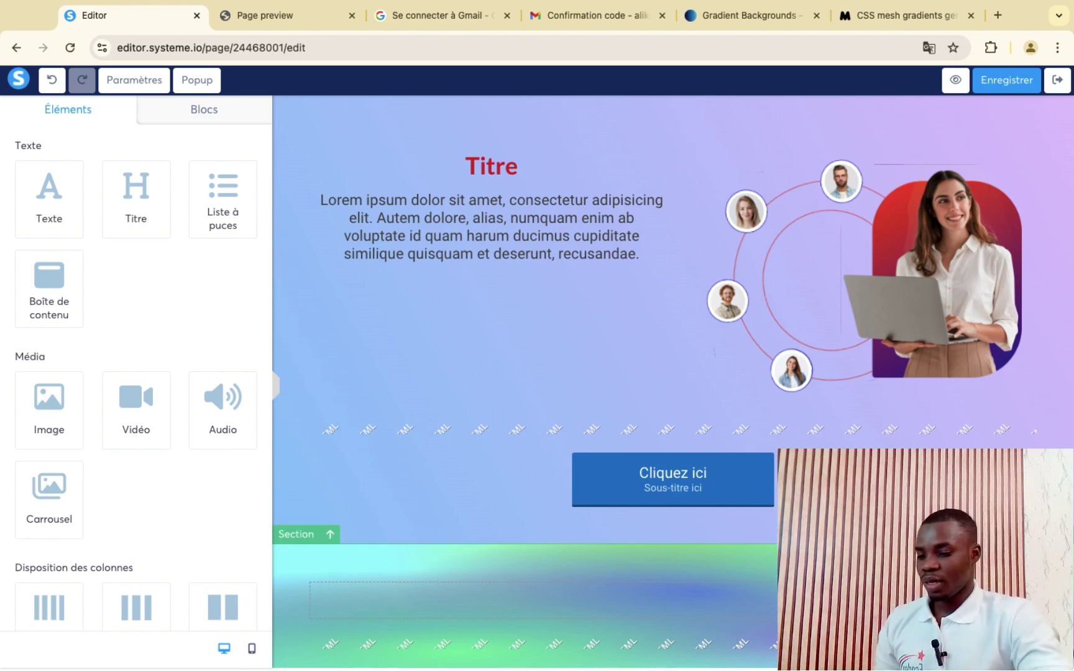
{"action": "left_click", "coordinate": [1044, 535]}
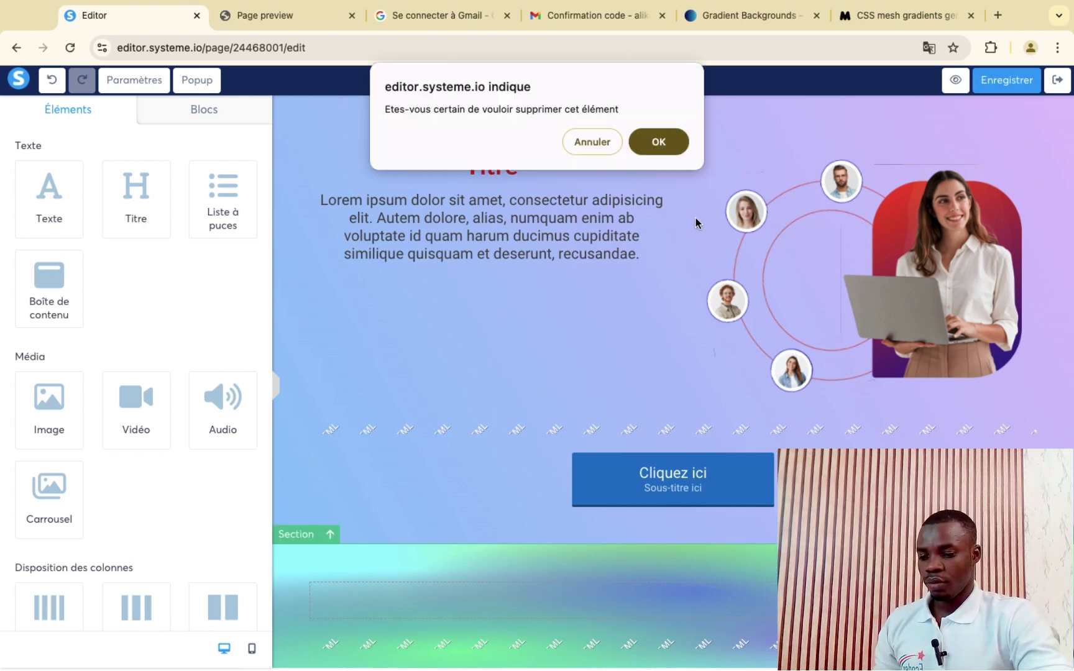
{"action": "left_click", "coordinate": [657, 143]}
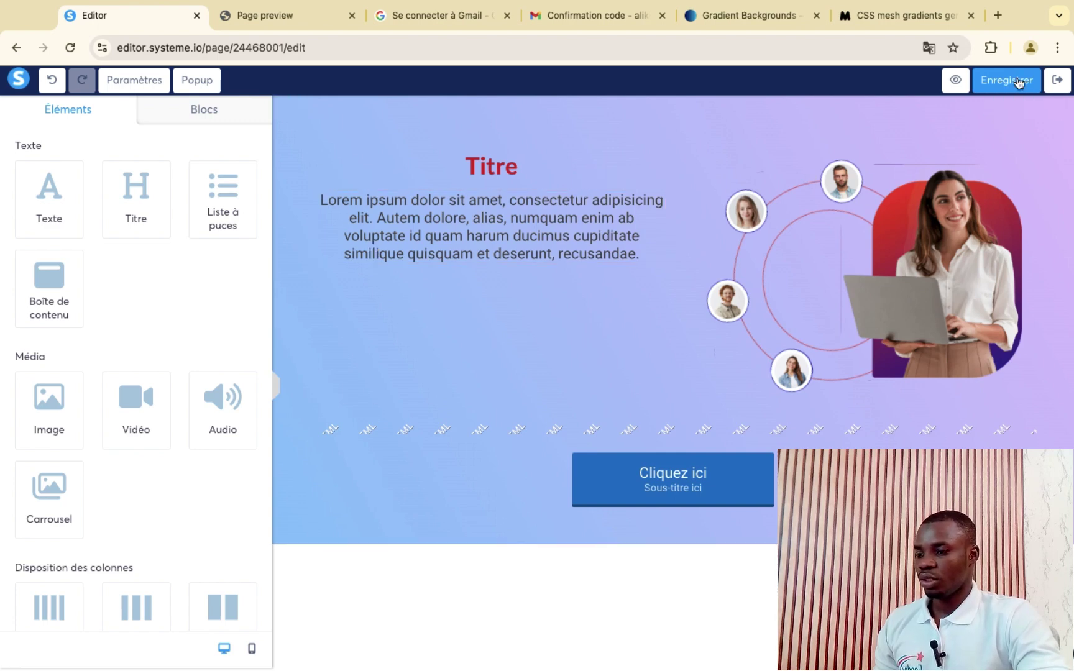
- In a new browser tab, search Google for "fond couleur" and browse the image results for a background
{"action": "left_click", "coordinate": [999, 17]}
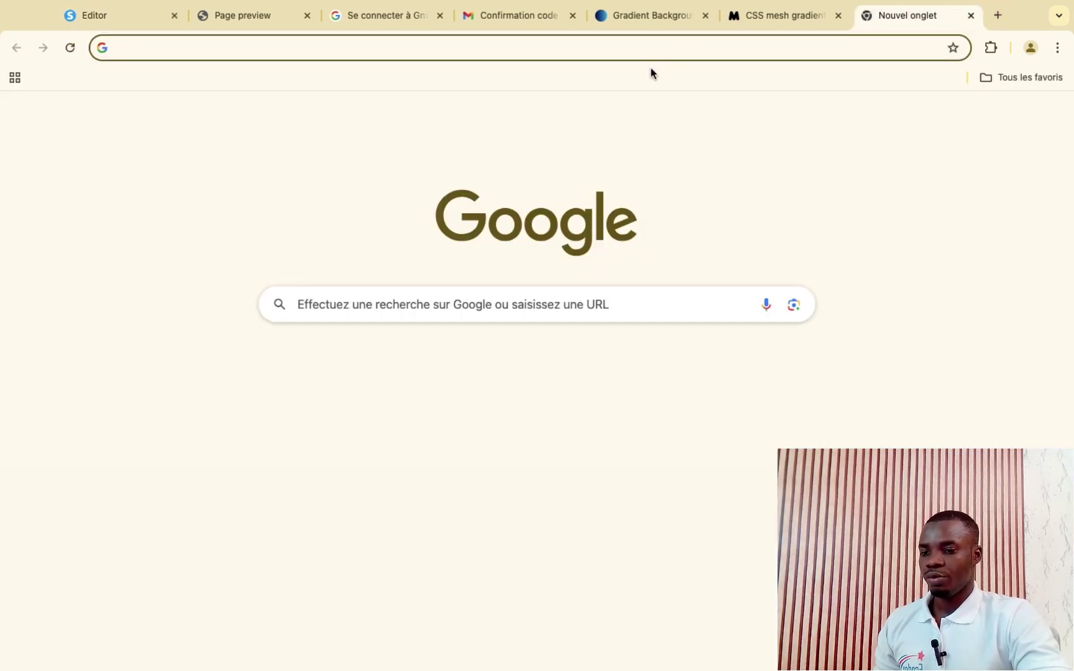
{"action": "type", "text": "fond"}
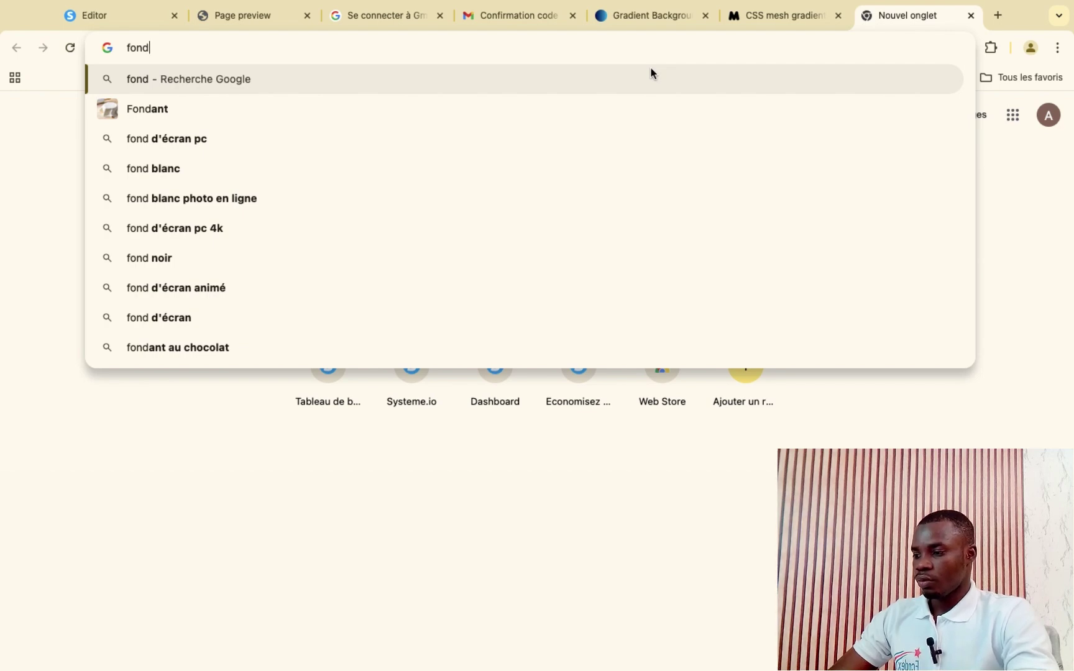
{"action": "type", "text": " coule"}
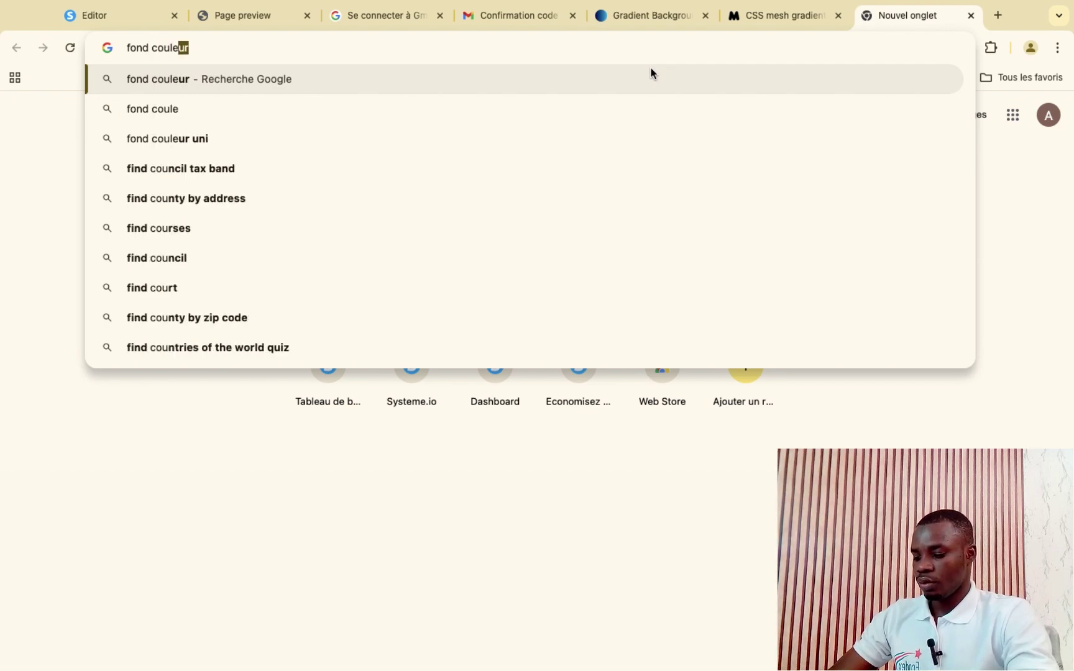
{"action": "type", "text": "ur"}
{"action": "key", "text": "Return"}
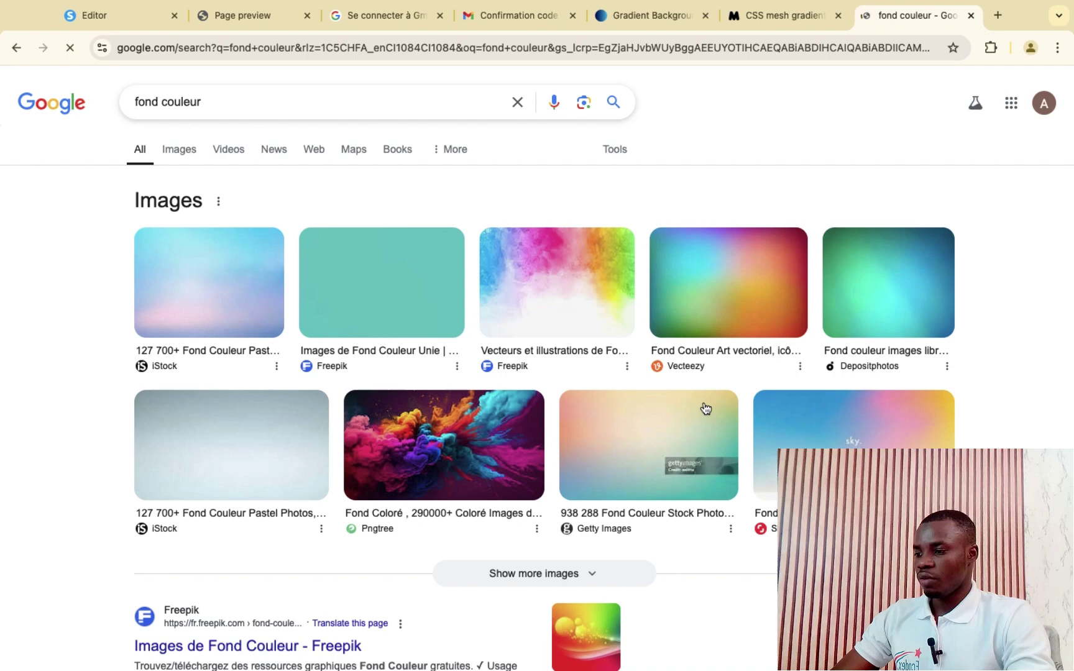
{"action": "scroll", "coordinate": [465, 528], "scroll_direction": "down", "scroll_amount": 3}
{"action": "scroll", "coordinate": [410, 385], "scroll_direction": "up", "scroll_amount": 3}
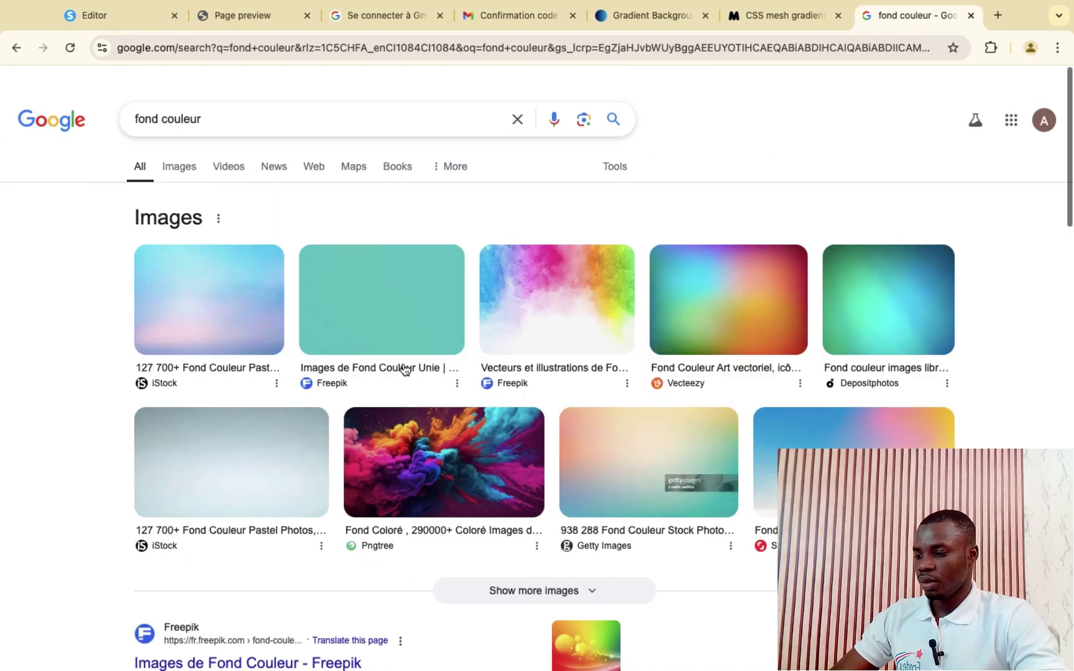
{"action": "left_click", "coordinate": [168, 156]}
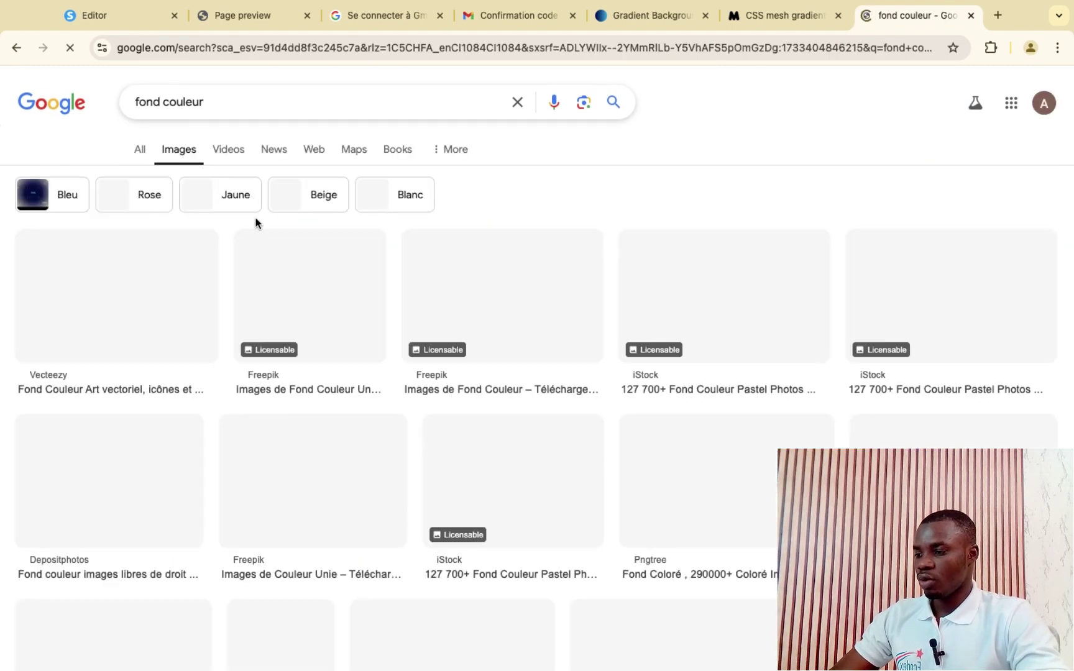
{"action": "scroll", "coordinate": [184, 292], "scroll_direction": "down", "scroll_amount": 3}
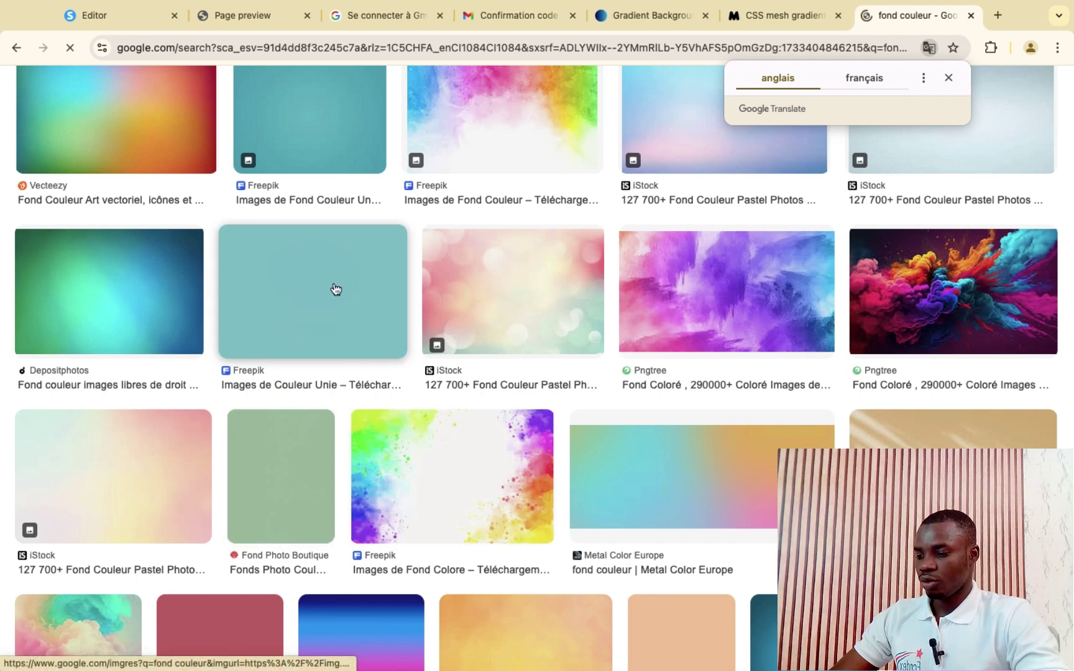
{"action": "scroll", "coordinate": [944, 389], "scroll_direction": "down", "scroll_amount": 3}
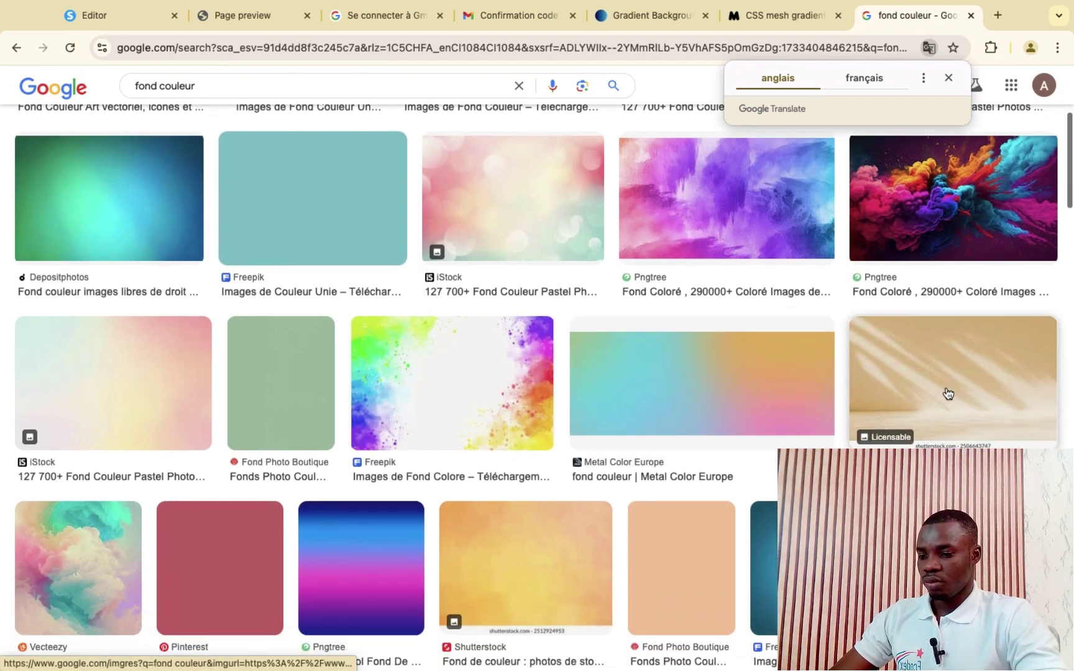
- Save a background image from the results to the Téléchargements folder as "téléchargement (6)"
{"action": "right_click", "coordinate": [997, 380]}
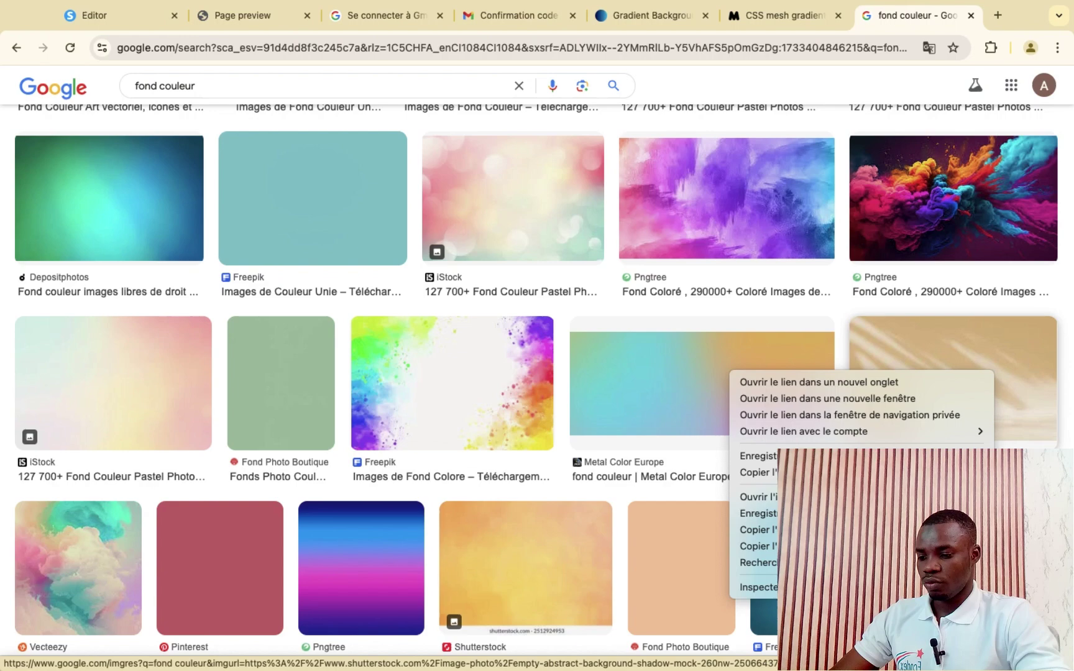
{"action": "left_click", "coordinate": [599, 305]}
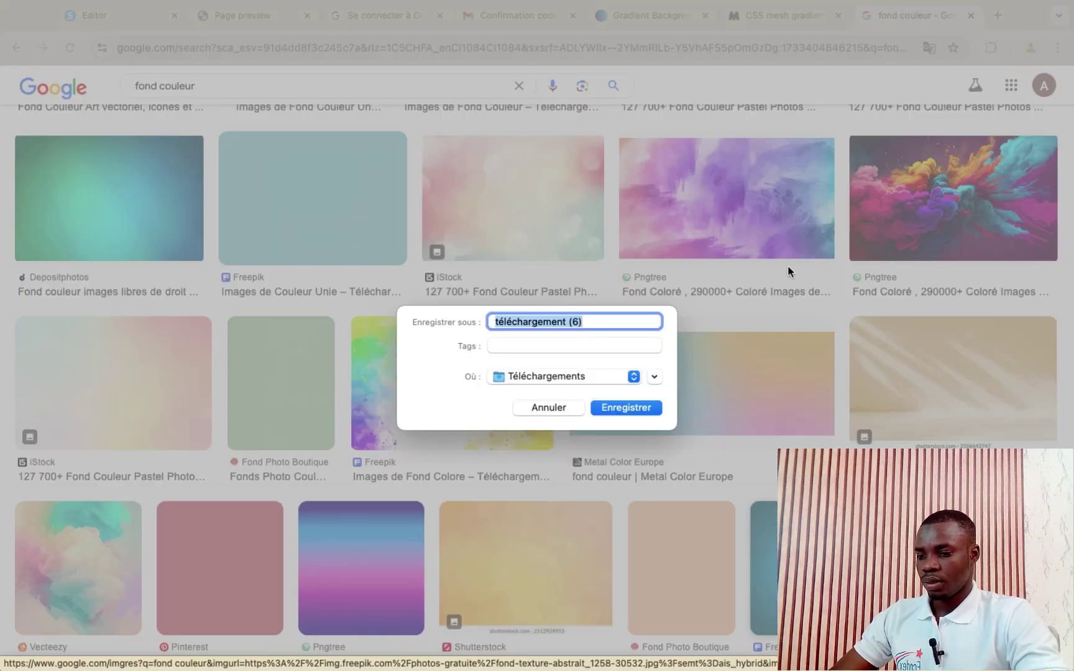
{"action": "left_click", "coordinate": [611, 411]}
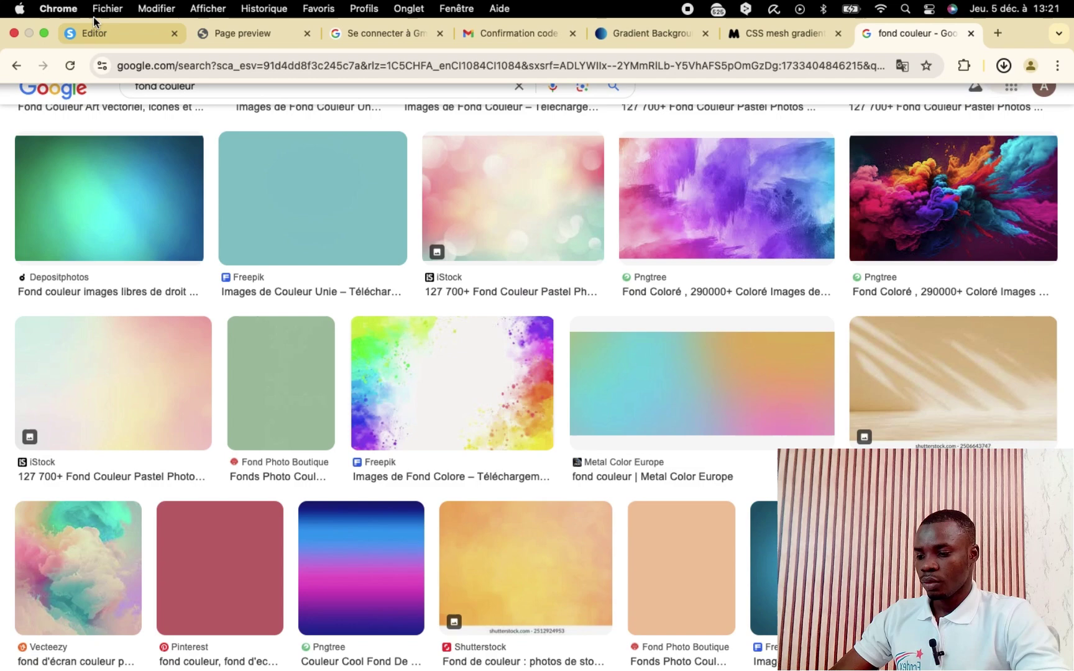
- Switch back to the Systeme.io editor and add a new section below the gradient section
{"action": "left_click", "coordinate": [93, 21]}
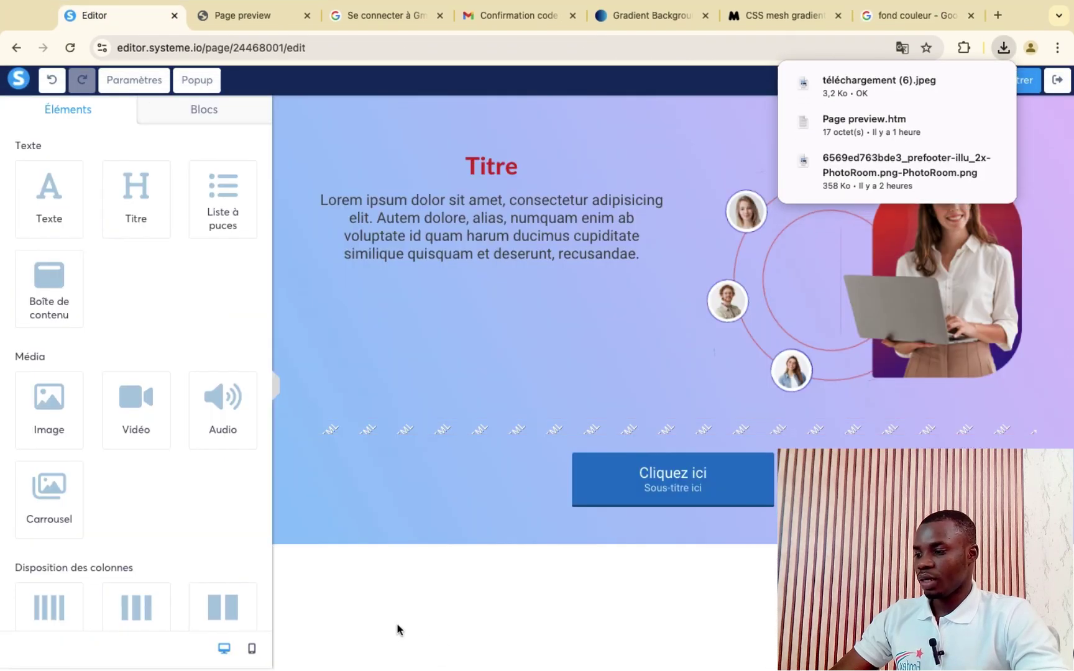
{"action": "scroll", "coordinate": [85, 413], "scroll_direction": "down", "scroll_amount": 5}
{"action": "left_click_drag", "start_coordinate": [124, 448], "coordinate": [409, 566]}
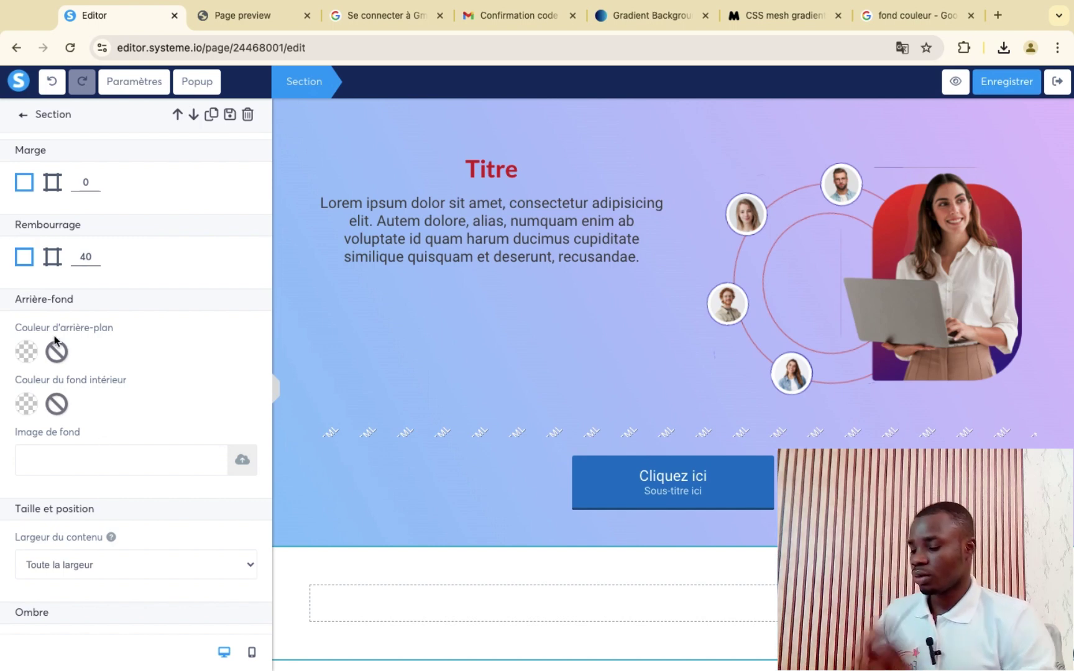
- Upload "téléchargement (6).jpeg" from the Téléchargements folder and insert it as the new section's background image
{"action": "left_click", "coordinate": [242, 459]}
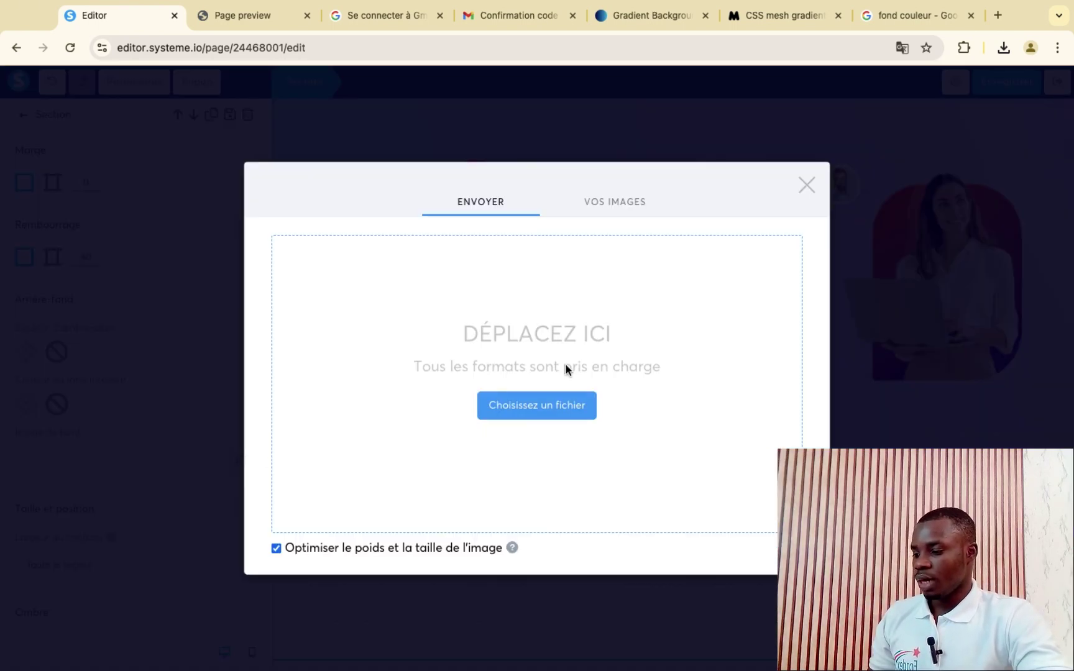
{"action": "left_click", "coordinate": [552, 405]}
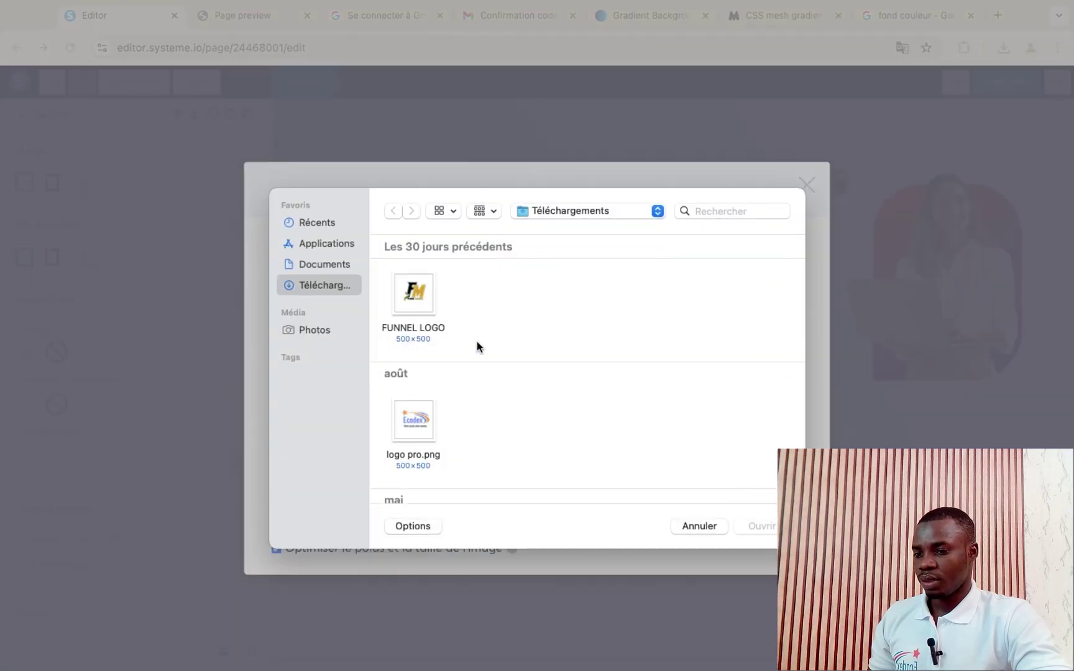
{"action": "scroll", "coordinate": [592, 311], "scroll_direction": "down", "scroll_amount": 5}
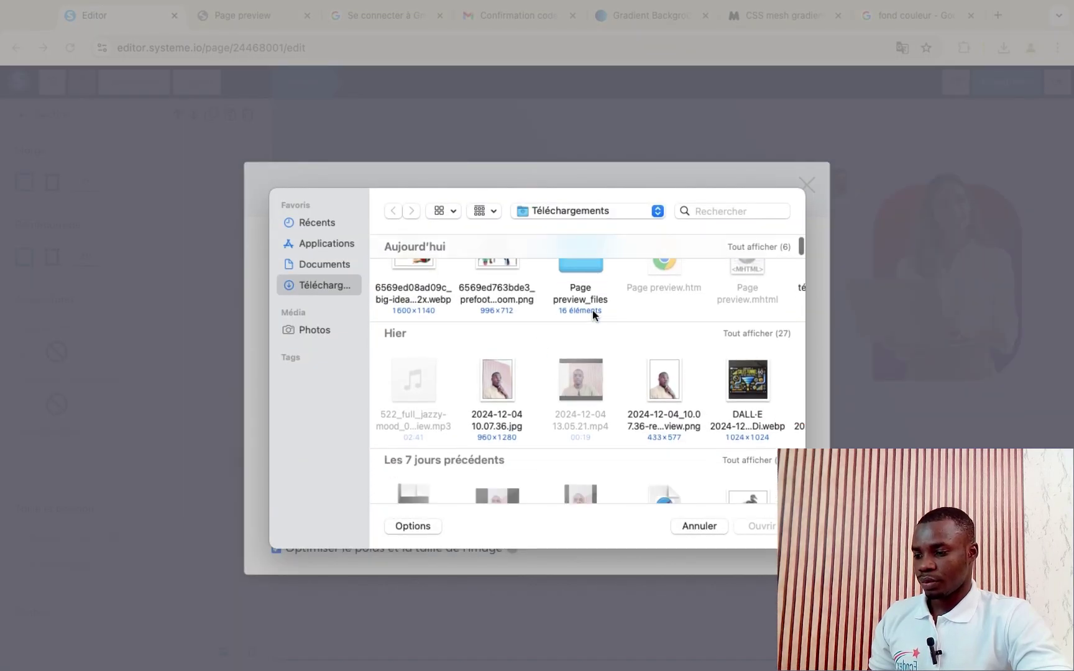
{"action": "scroll", "coordinate": [593, 311], "scroll_direction": "up", "scroll_amount": 5}
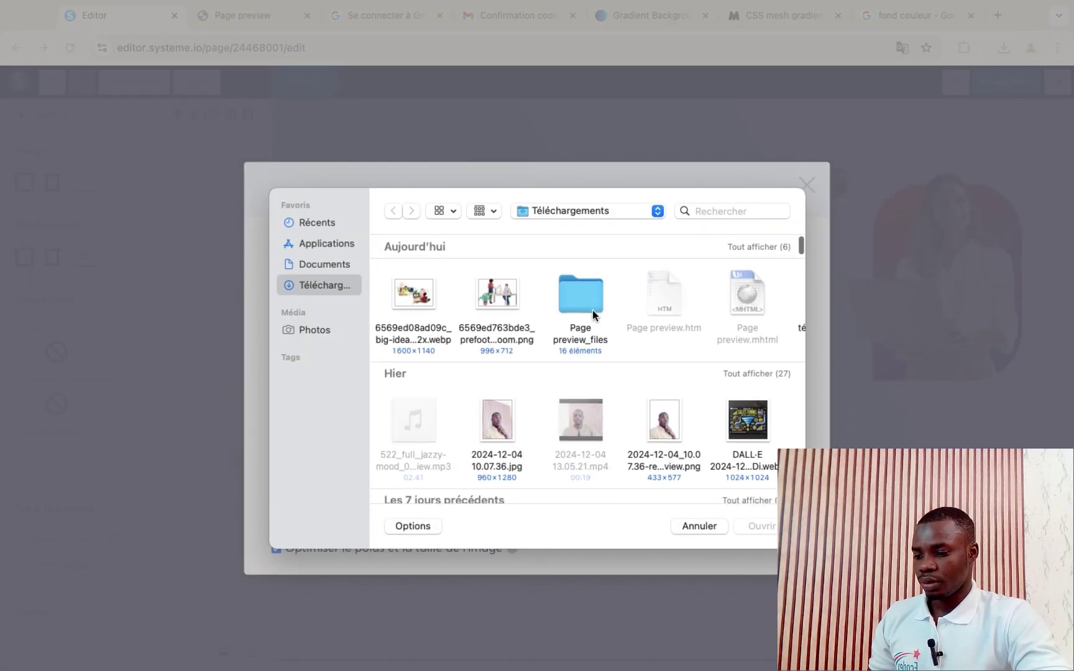
{"action": "scroll", "coordinate": [592, 310], "scroll_direction": "right", "scroll_amount": 2}
{"action": "left_click", "coordinate": [775, 294]}
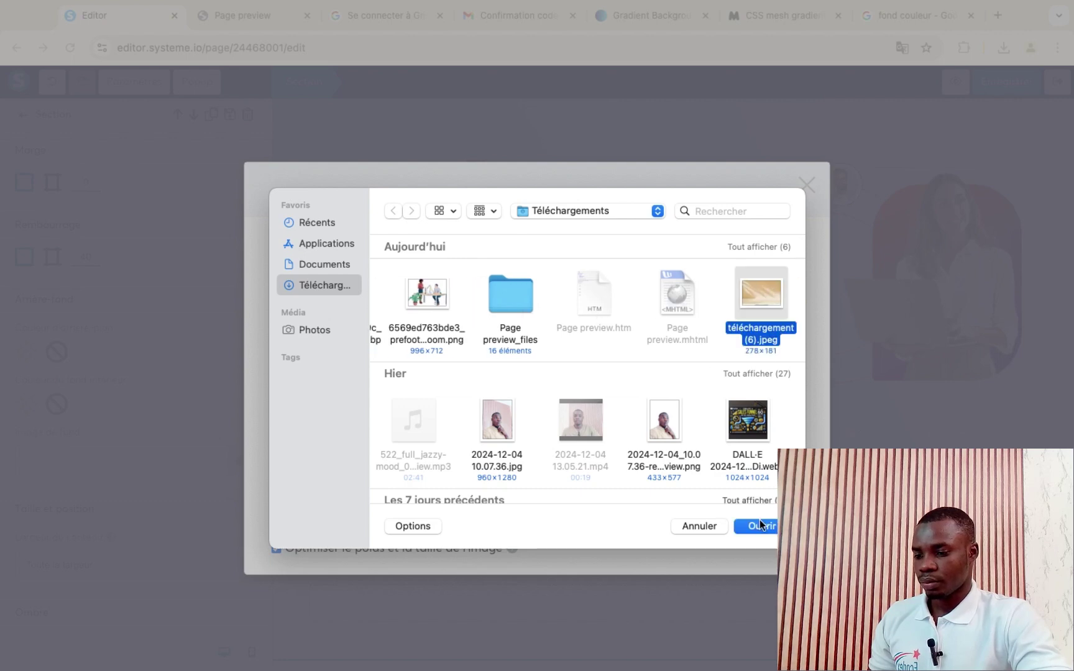
{"action": "left_click", "coordinate": [767, 526]}
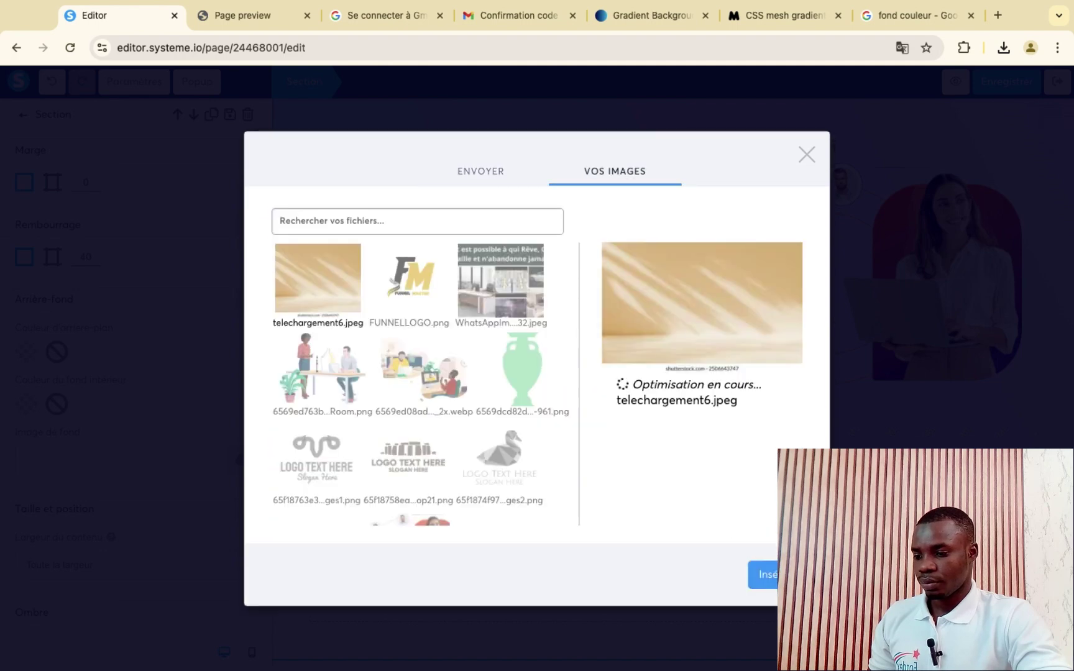
{"action": "left_click", "coordinate": [768, 574]}
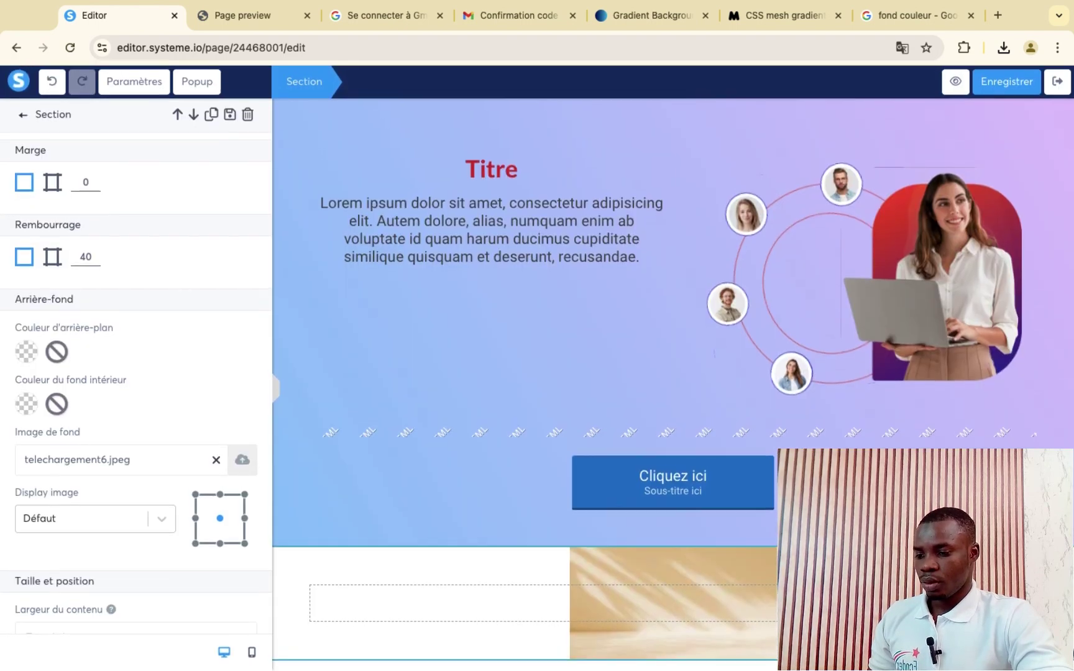
- Set the content width of the image background section to Large
{"action": "left_click", "coordinate": [440, 603]}
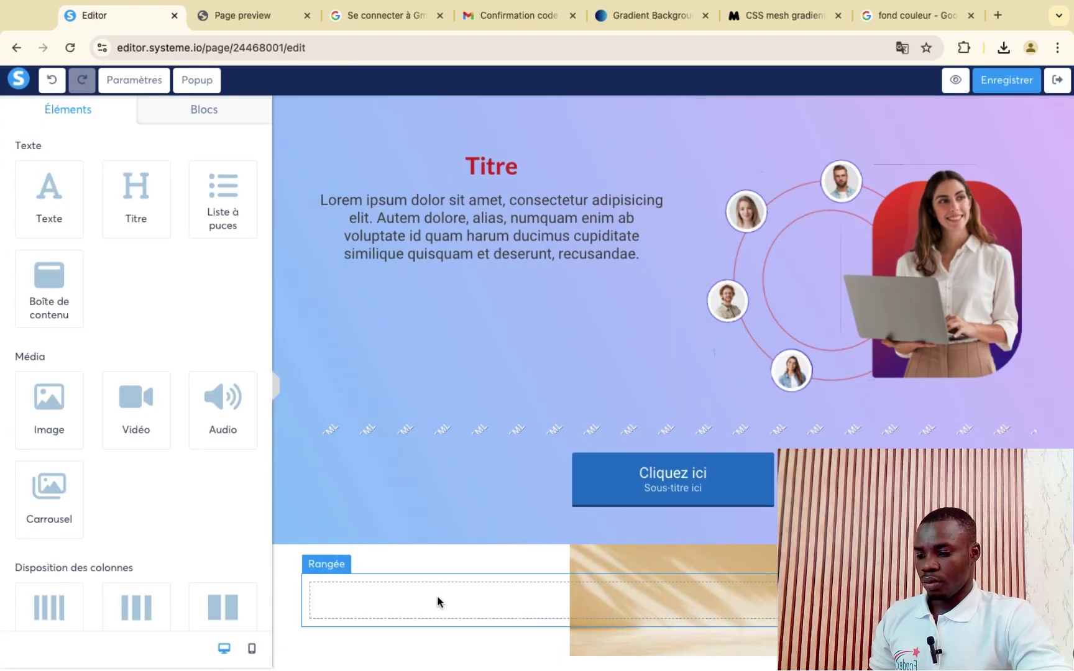
{"action": "left_click", "coordinate": [442, 562]}
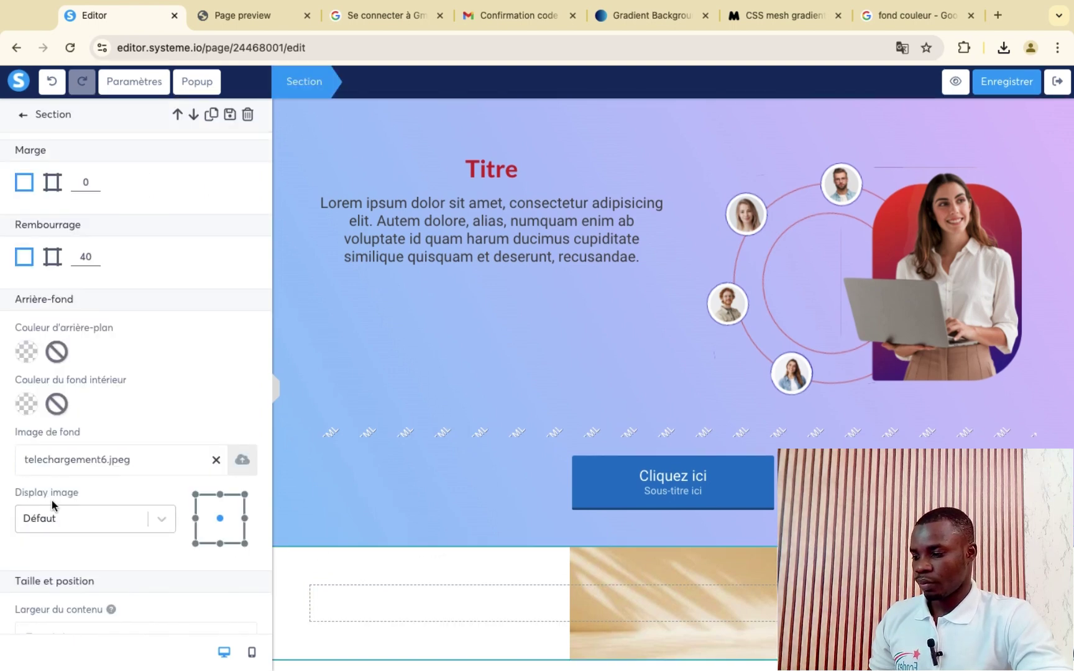
{"action": "scroll", "coordinate": [50, 500], "scroll_direction": "down", "scroll_amount": 3}
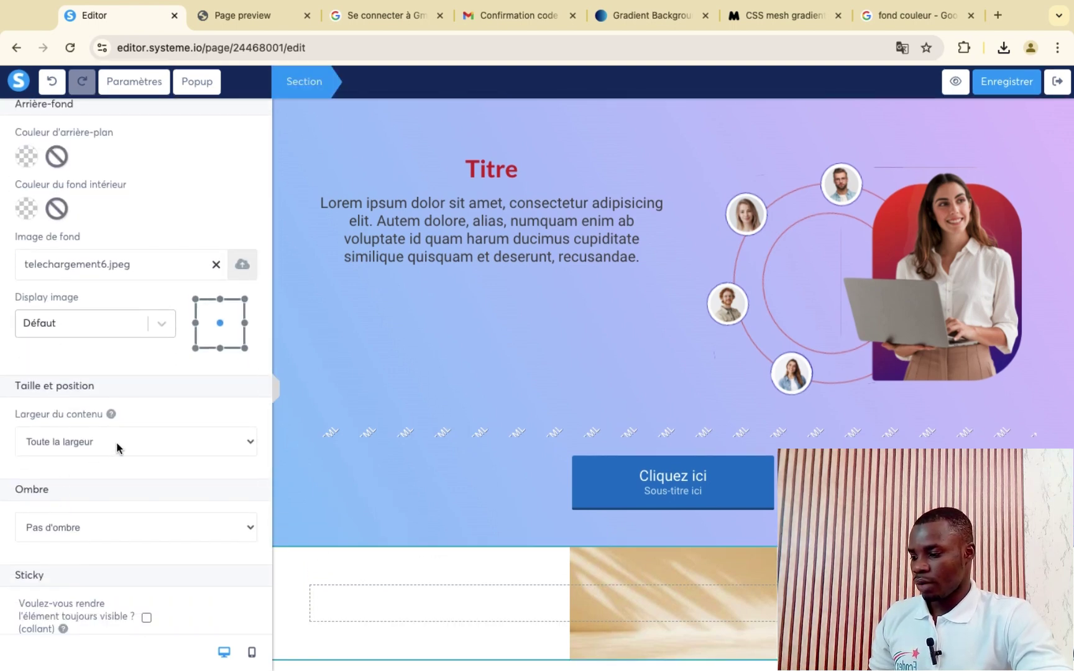
{"action": "left_click", "coordinate": [102, 454]}
{"action": "left_click", "coordinate": [106, 456]}
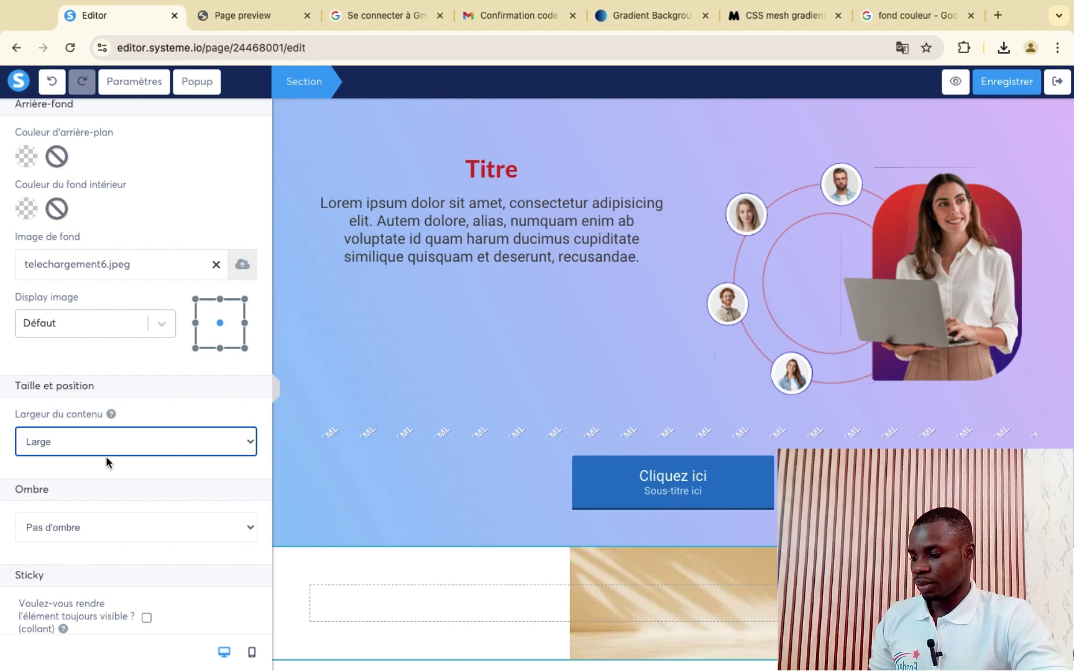
{"action": "left_click", "coordinate": [357, 590]}
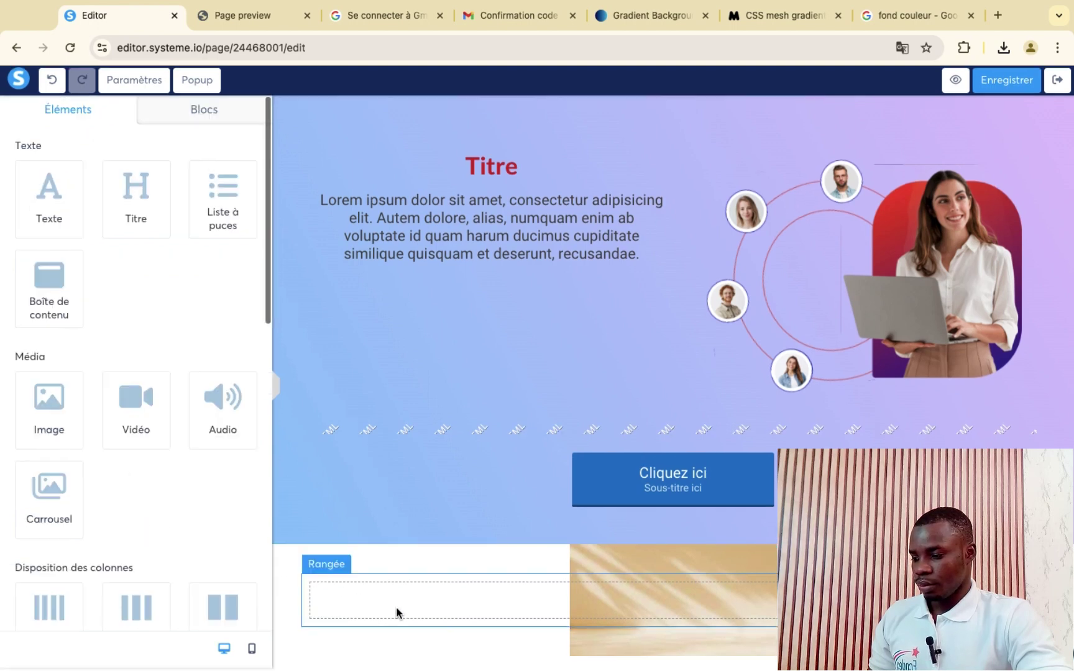
- Set the image background section's top, right, bottom and left padding individually to 0
{"action": "left_click", "coordinate": [562, 558]}
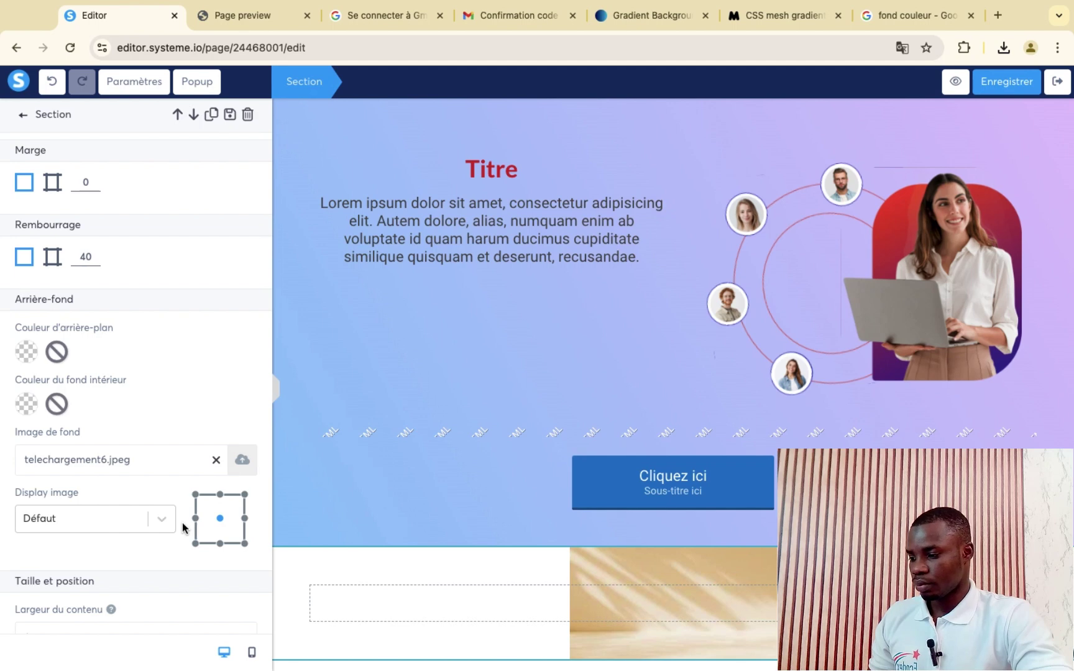
{"action": "scroll", "coordinate": [183, 528], "scroll_direction": "down", "scroll_amount": 3}
{"action": "scroll", "coordinate": [182, 528], "scroll_direction": "down", "scroll_amount": 5}
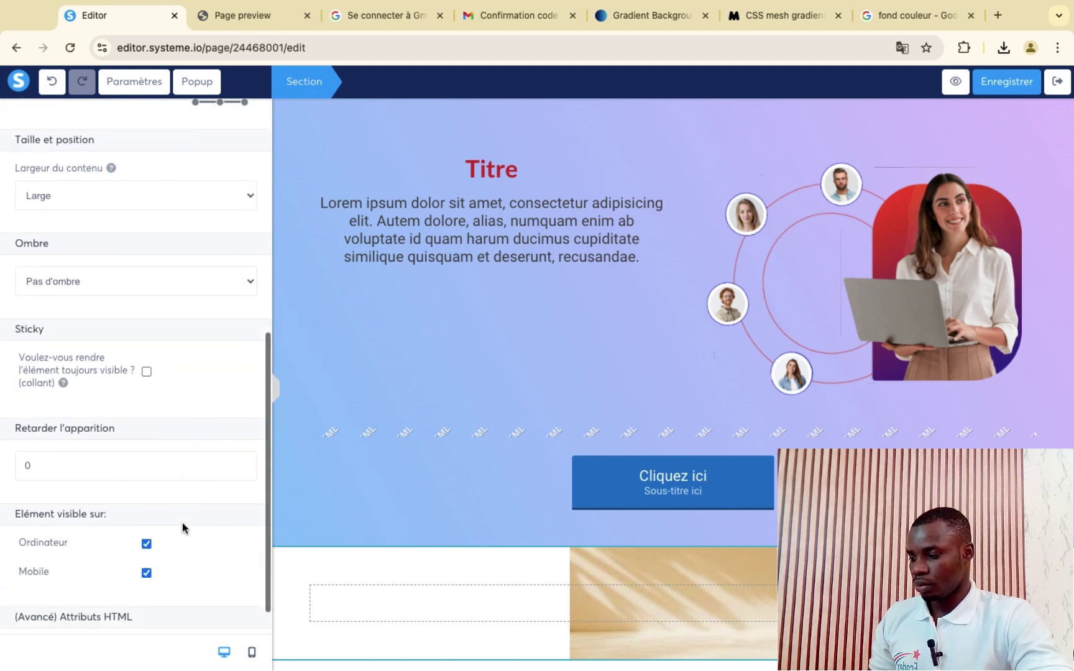
{"action": "left_click", "coordinate": [624, 602]}
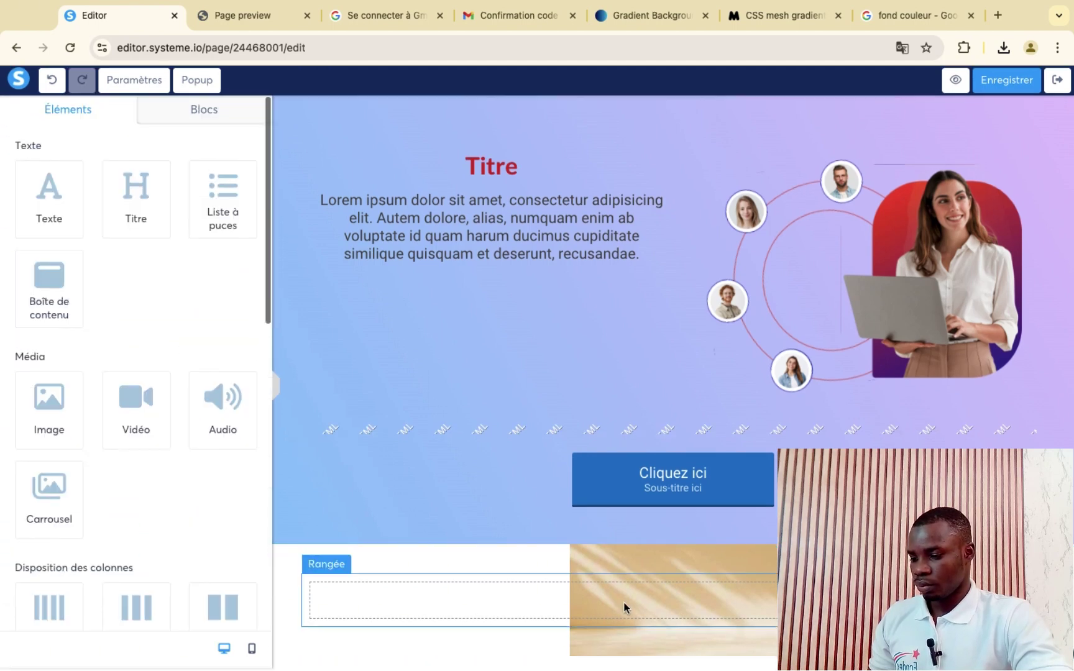
{"action": "left_click", "coordinate": [442, 570]}
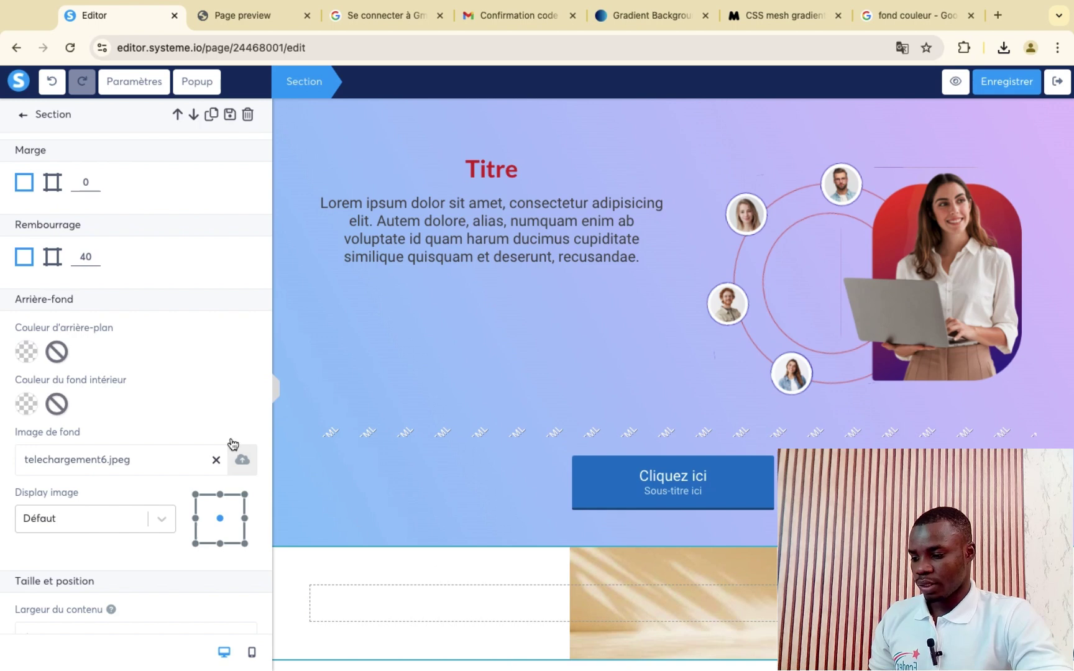
{"action": "left_click", "coordinate": [52, 256]}
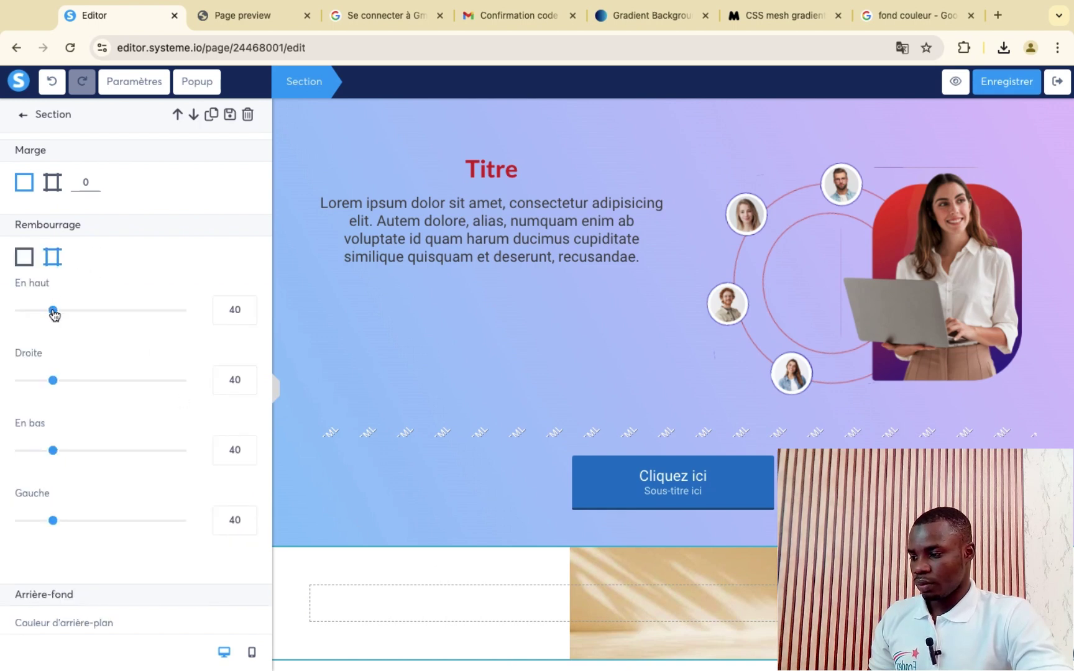
{"action": "left_click_drag", "start_coordinate": [53, 310], "coordinate": [0, 326]}
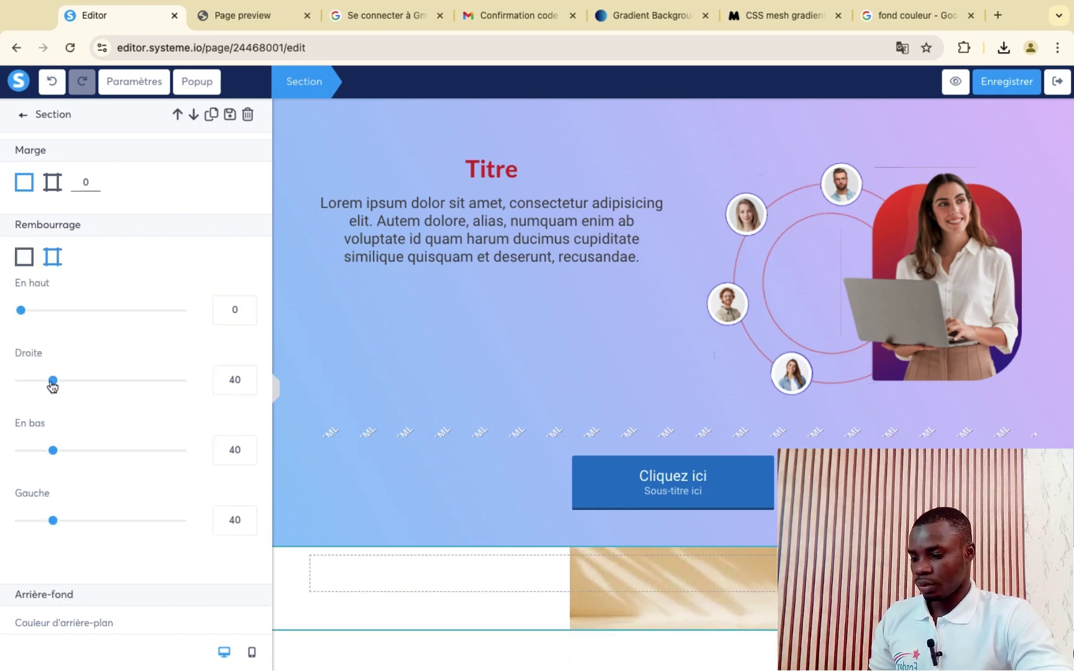
{"action": "left_click_drag", "start_coordinate": [53, 382], "coordinate": [5, 357]}
{"action": "left_click_drag", "start_coordinate": [53, 451], "coordinate": [5, 438]}
{"action": "left_click_drag", "start_coordinate": [54, 525], "coordinate": [3, 511]}
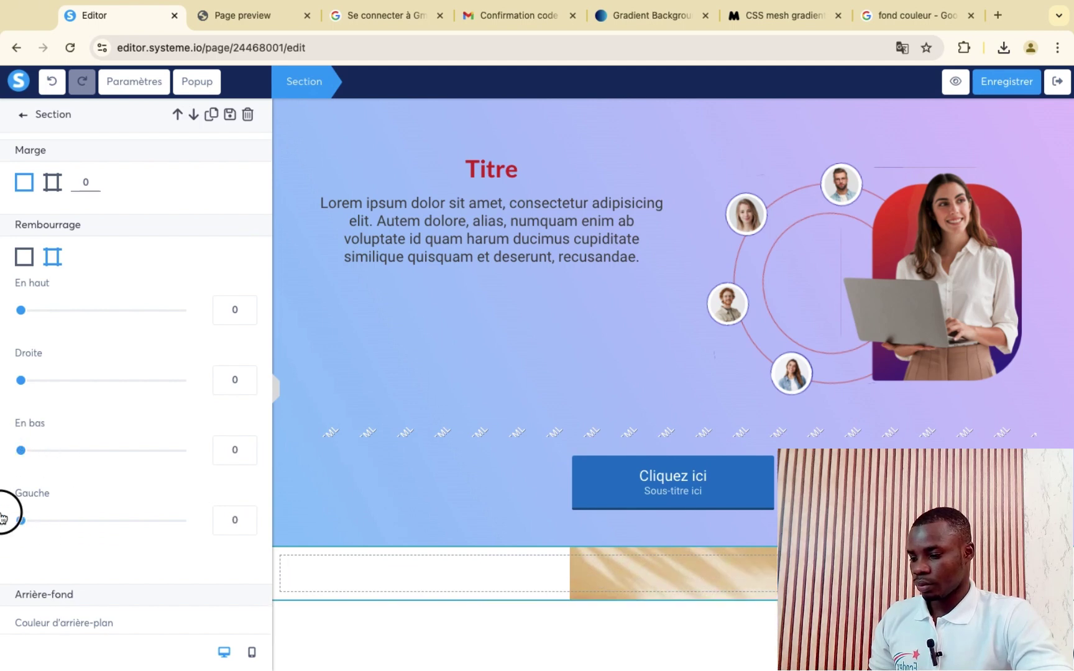
{"action": "key", "text": "Escape"}
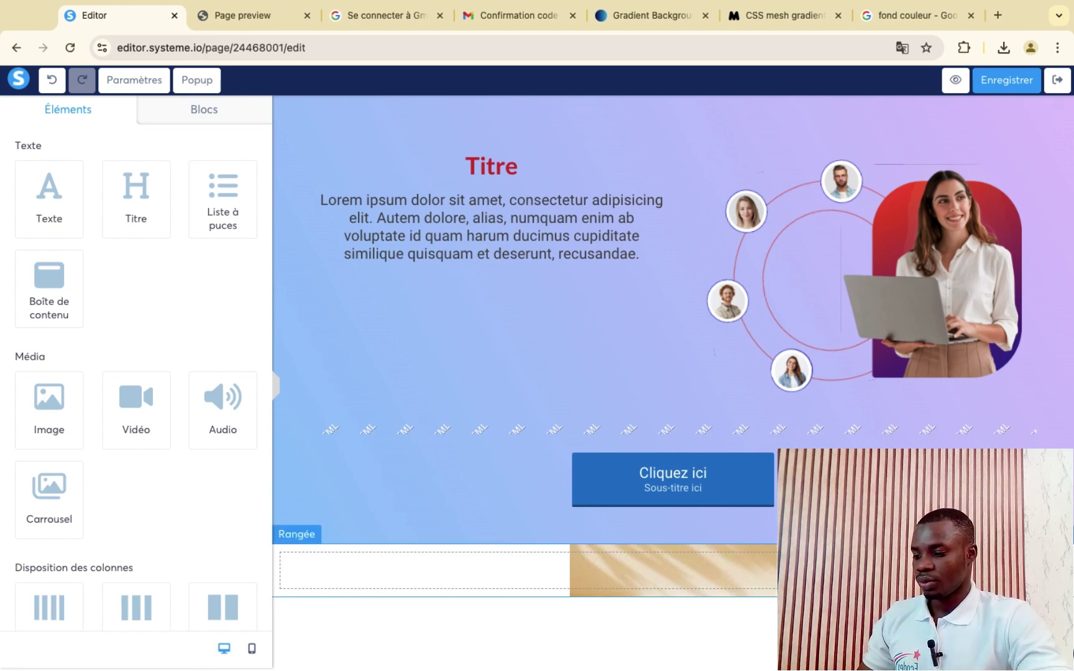
- Remove the image background section from the page, including its inner row and background image
{"action": "left_click", "coordinate": [1064, 535]}
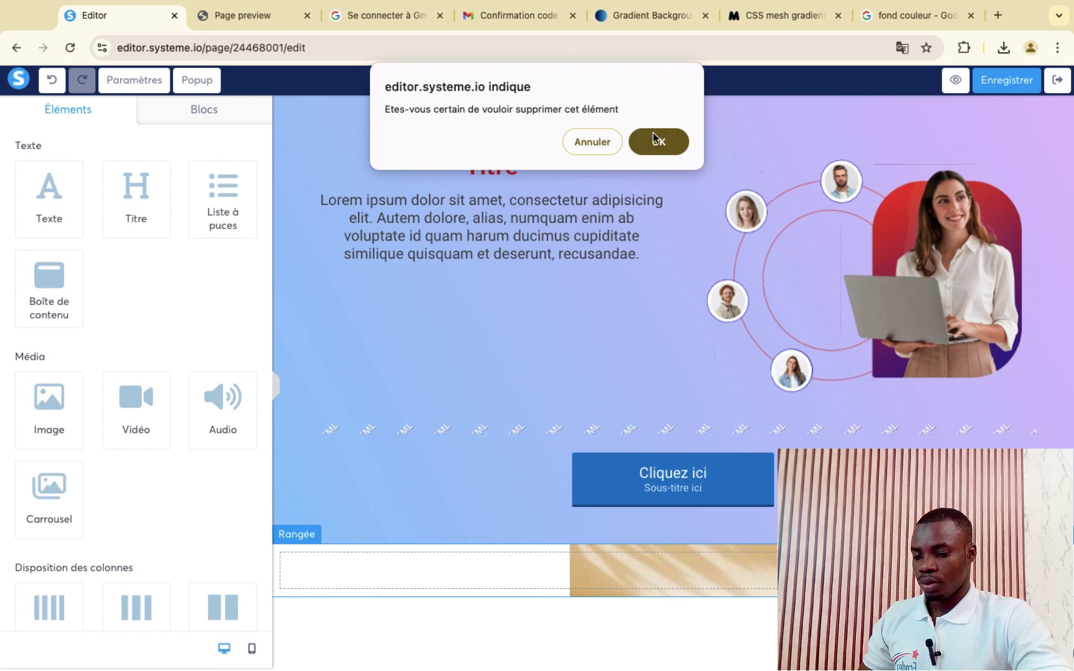
{"action": "left_click", "coordinate": [657, 141]}
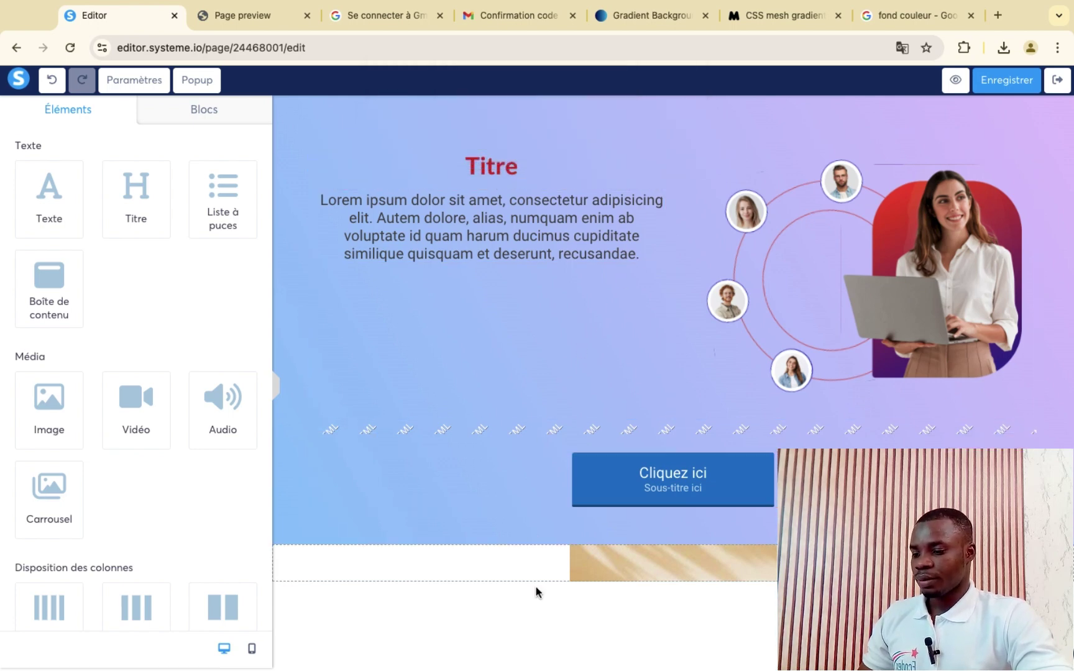
{"action": "left_click", "coordinate": [557, 556]}
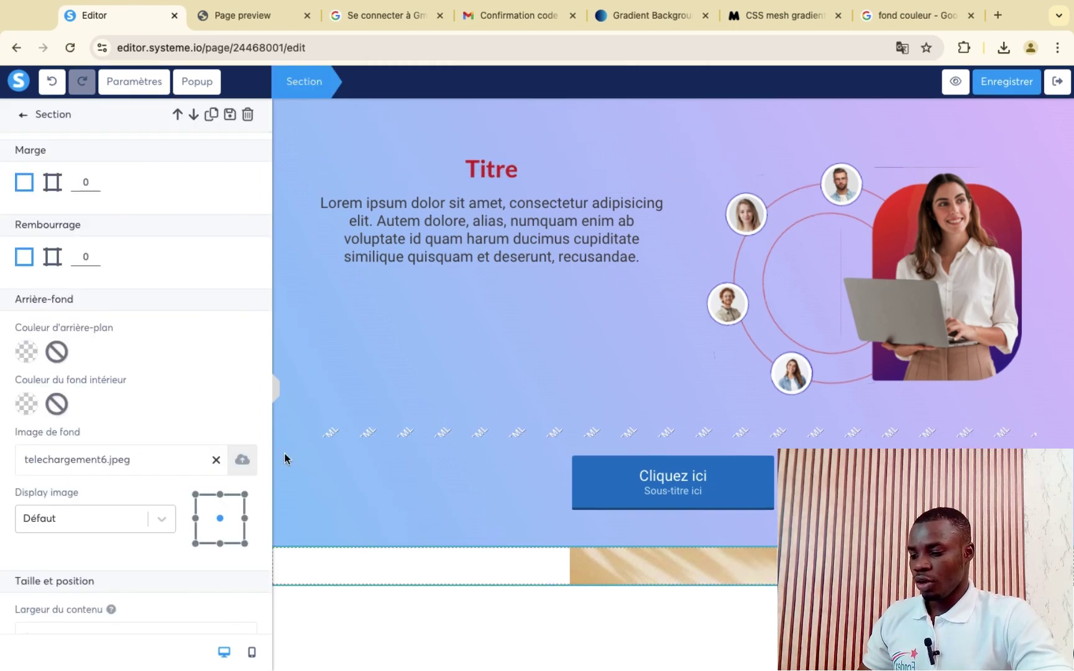
{"action": "left_click", "coordinate": [215, 461]}
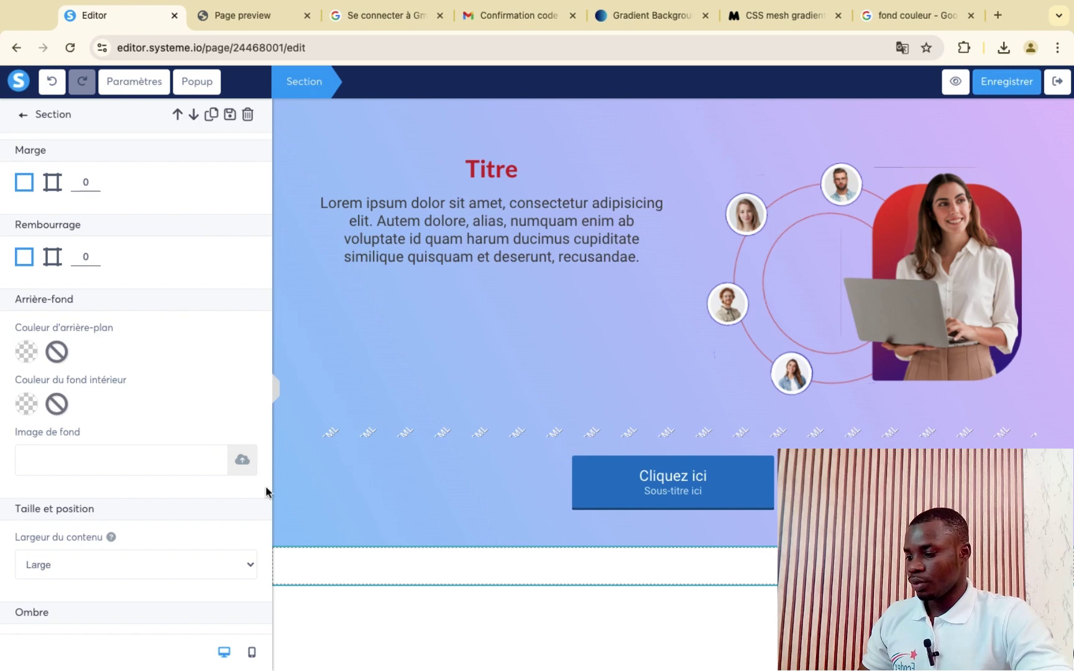
{"action": "left_click", "coordinate": [247, 117]}
{"action": "left_click", "coordinate": [652, 146]}
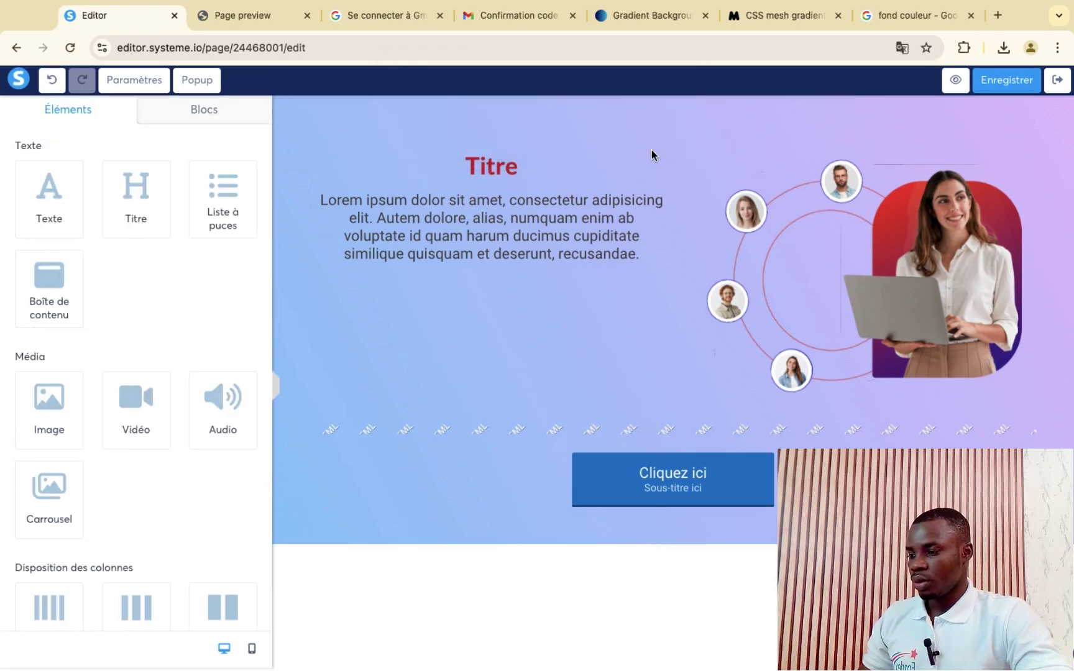
- Look through the GradientButtons collection on the CSS gradient site for button gradient styles
{"action": "left_click", "coordinate": [673, 499]}
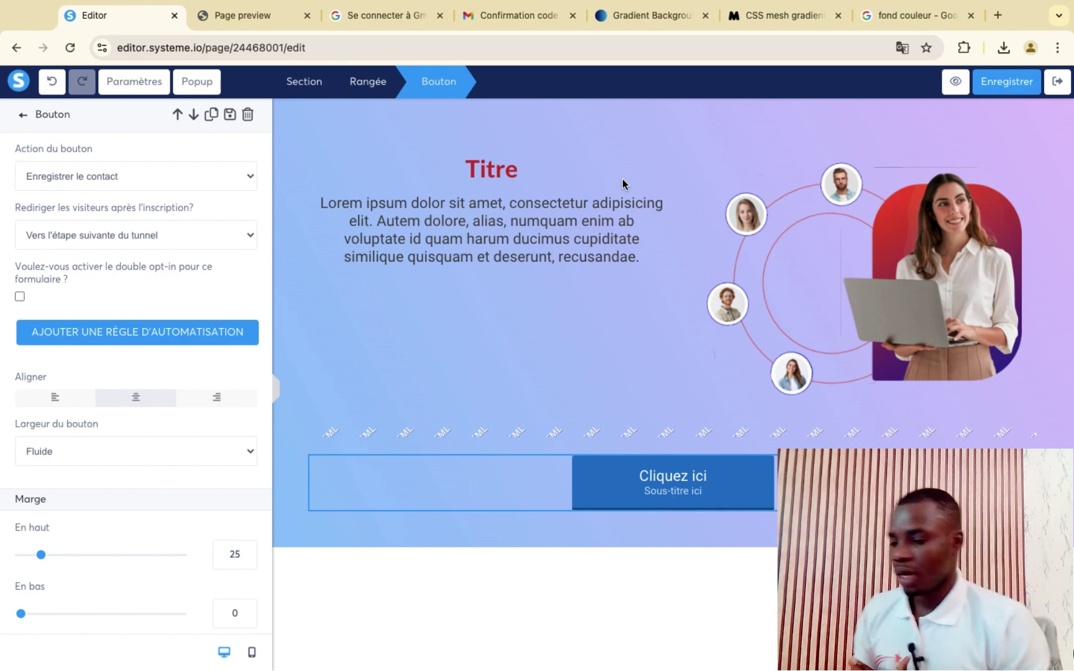
{"action": "left_click", "coordinate": [639, 21]}
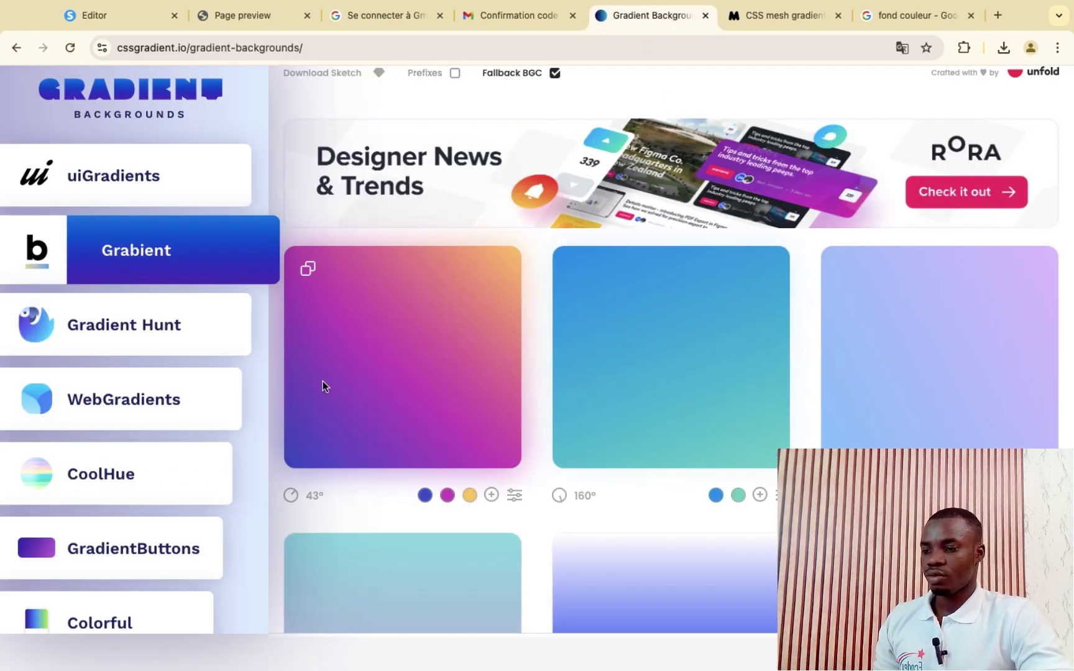
{"action": "scroll", "coordinate": [86, 476], "scroll_direction": "down", "scroll_amount": 3}
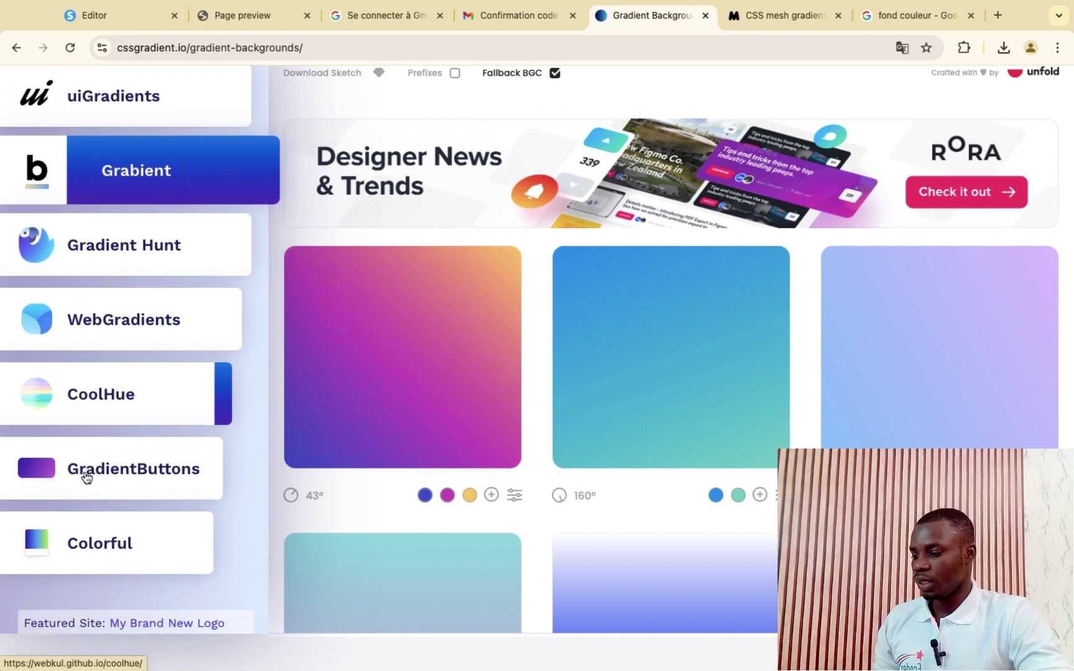
{"action": "scroll", "coordinate": [86, 476], "scroll_direction": "down", "scroll_amount": 3}
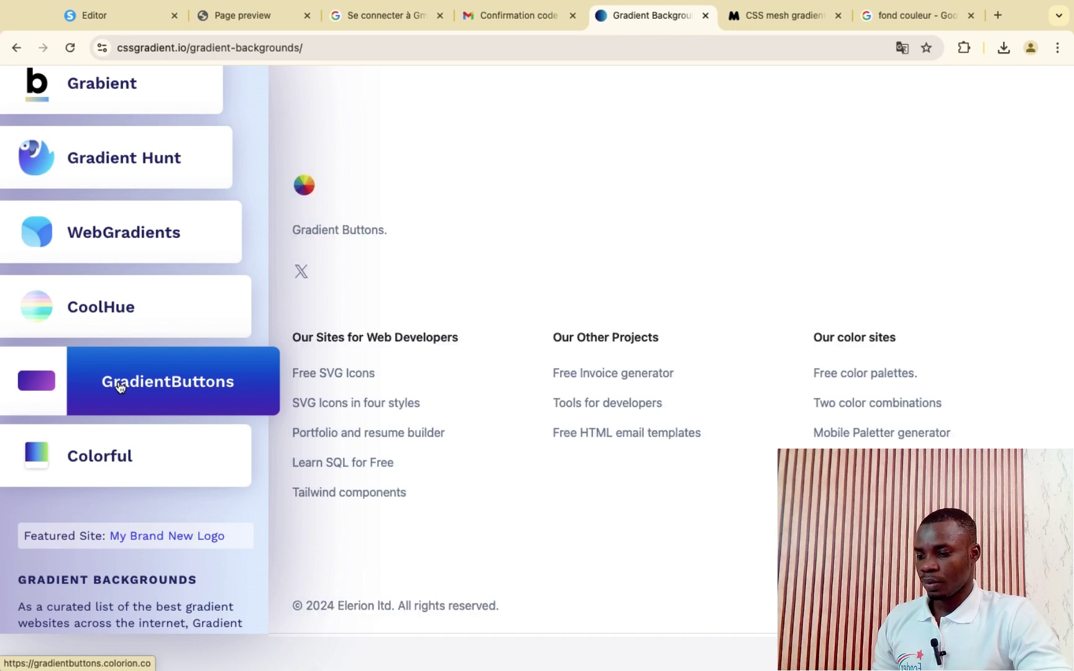
{"action": "scroll", "coordinate": [521, 525], "scroll_direction": "down", "scroll_amount": 5}
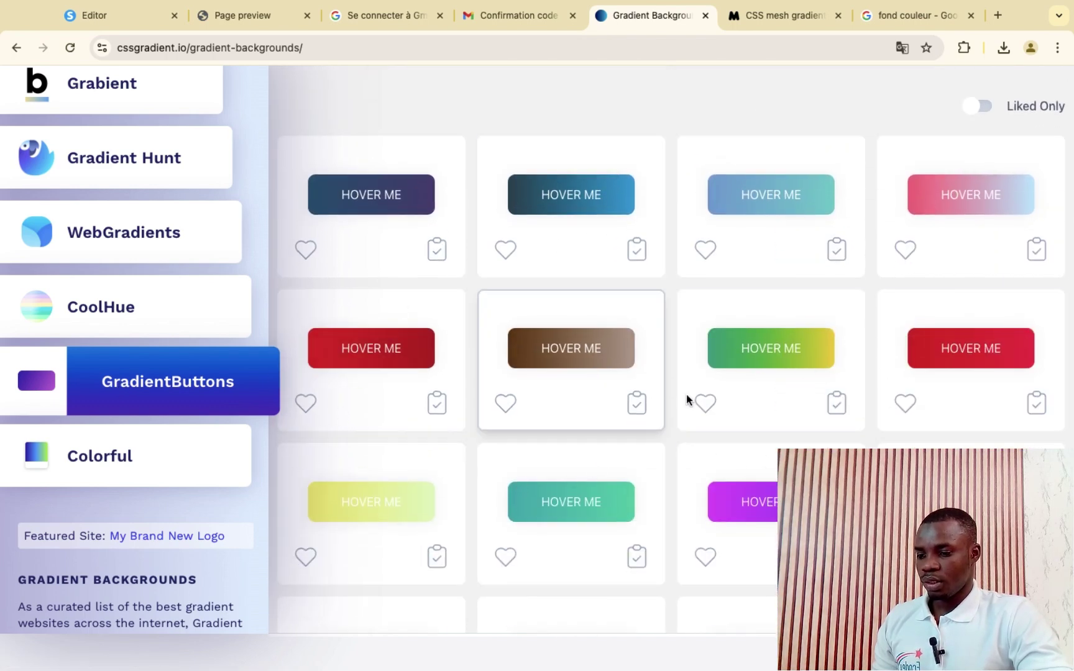
{"action": "scroll", "coordinate": [655, 539], "scroll_direction": "down", "scroll_amount": 6}
{"action": "scroll", "coordinate": [655, 539], "scroll_direction": "down", "scroll_amount": 1}
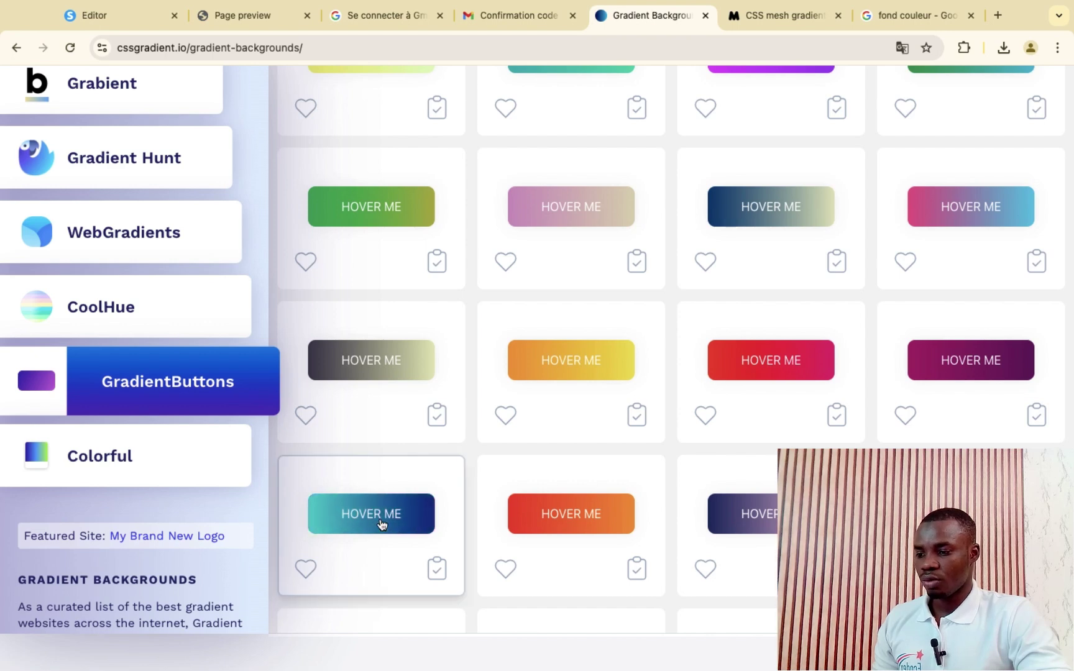
{"action": "scroll", "coordinate": [381, 524], "scroll_direction": "down", "scroll_amount": 4}
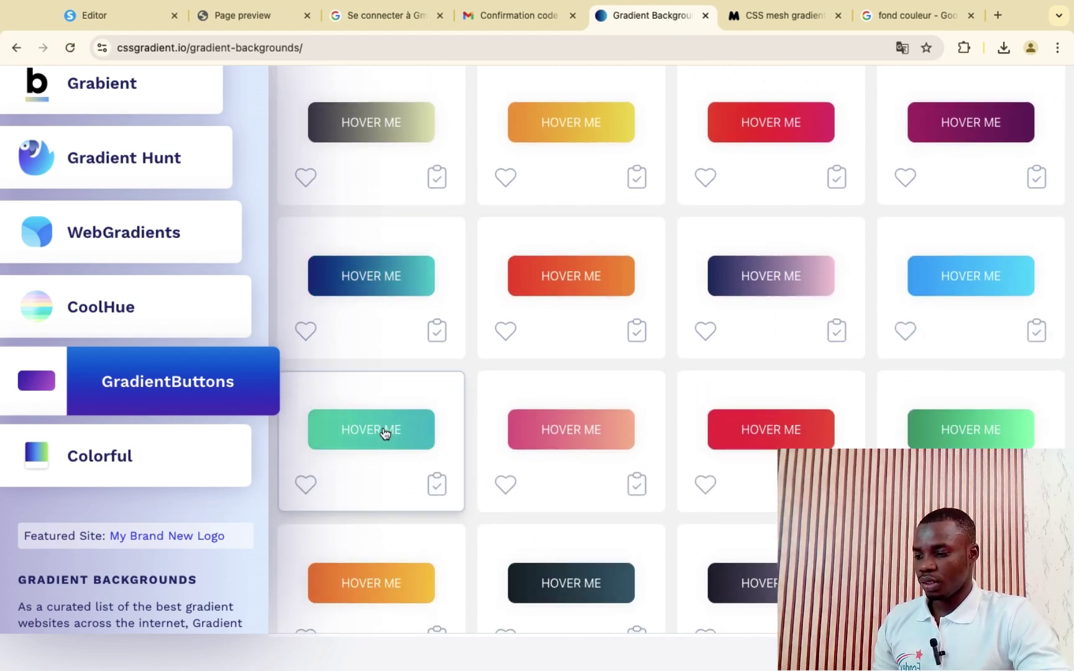
{"action": "scroll", "coordinate": [417, 441], "scroll_direction": "up", "scroll_amount": 1}
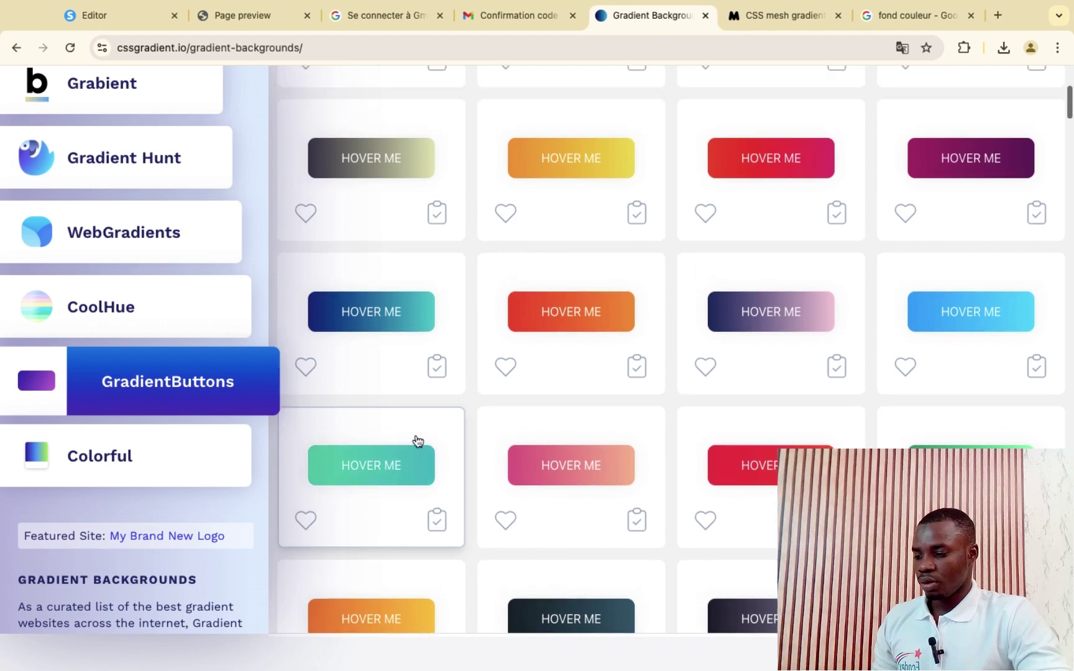
{"action": "scroll", "coordinate": [417, 441], "scroll_direction": "up", "scroll_amount": 10}
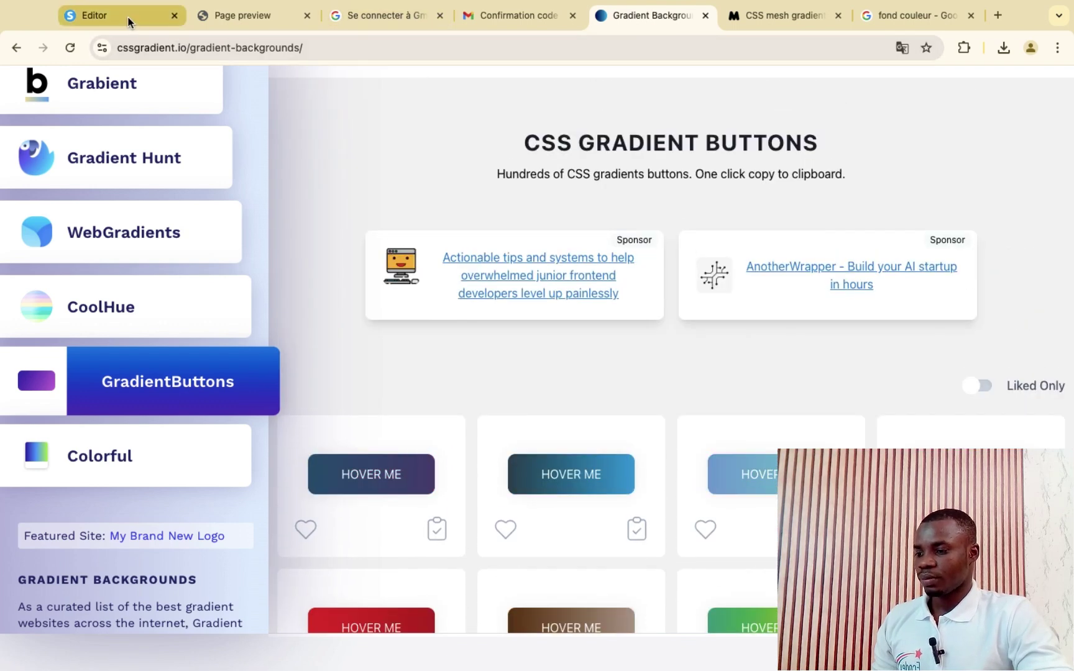
- Switch back to the systeme.io editor and set the "Cliquez ici" button's background to solid purple BD10E0
{"action": "left_click", "coordinate": [129, 23]}
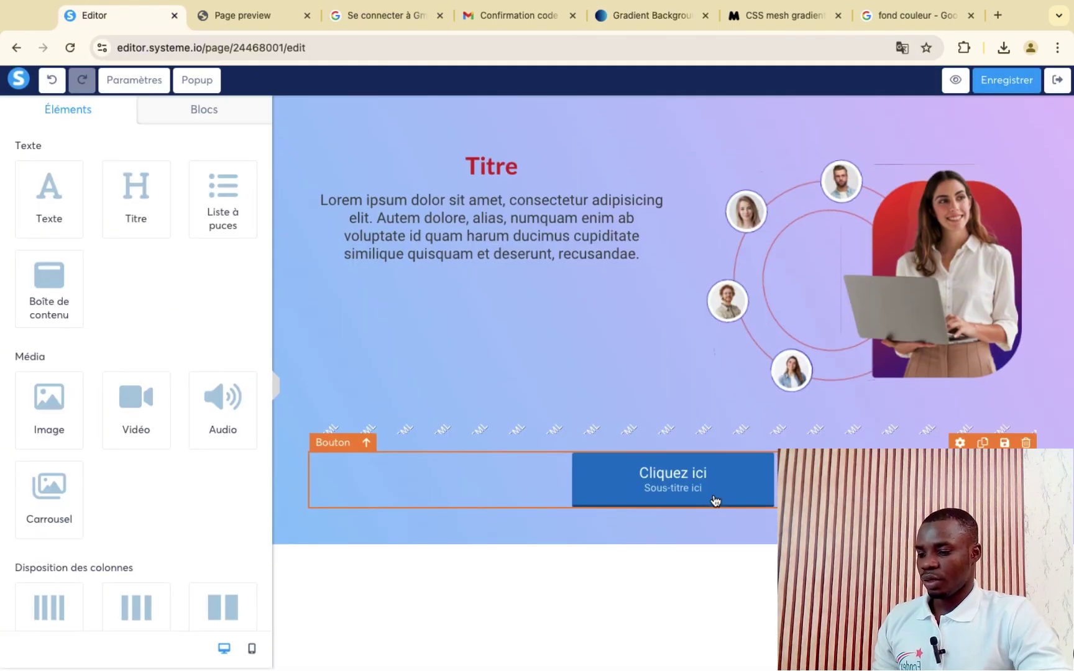
{"action": "left_click", "coordinate": [715, 501]}
{"action": "scroll", "coordinate": [139, 429], "scroll_direction": "down", "scroll_amount": 8}
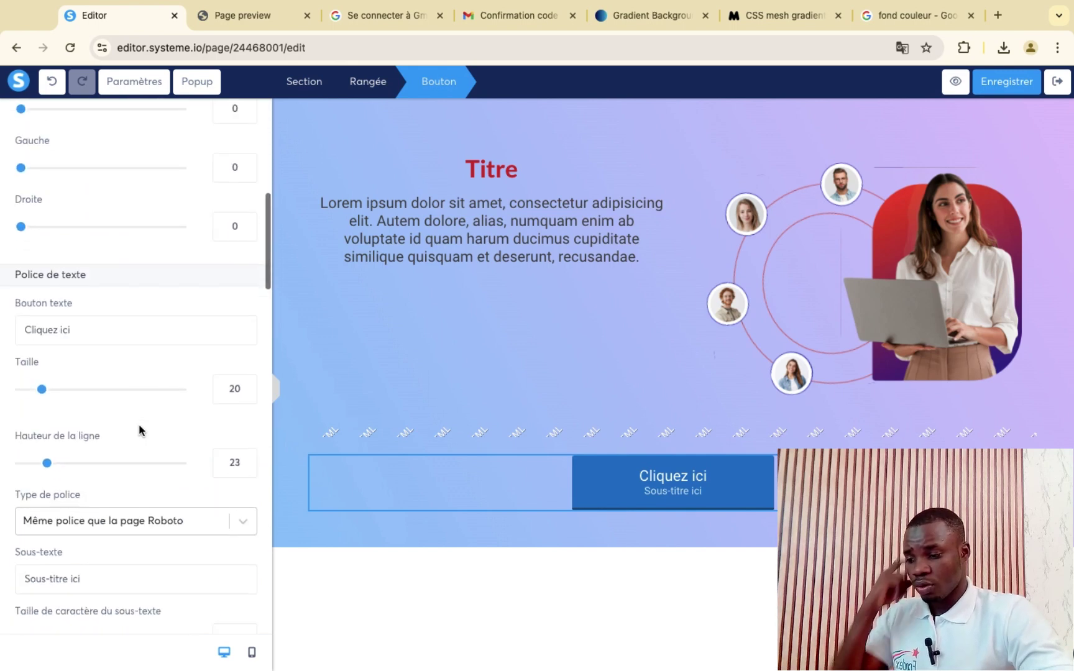
{"action": "scroll", "coordinate": [139, 429], "scroll_direction": "down", "scroll_amount": 9}
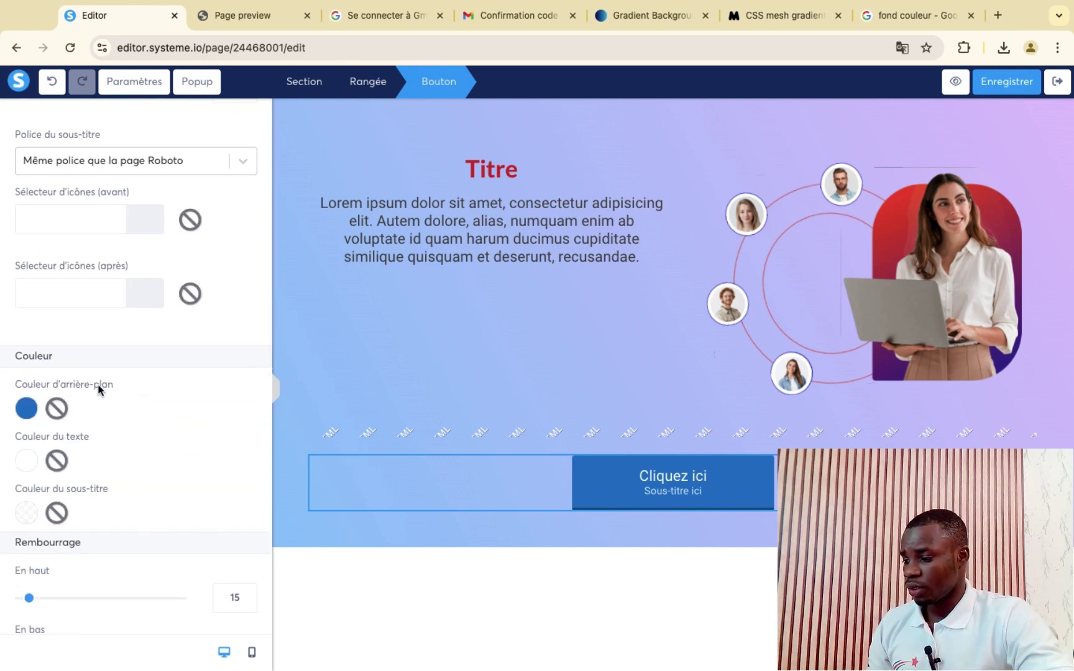
{"action": "left_click", "coordinate": [26, 410]}
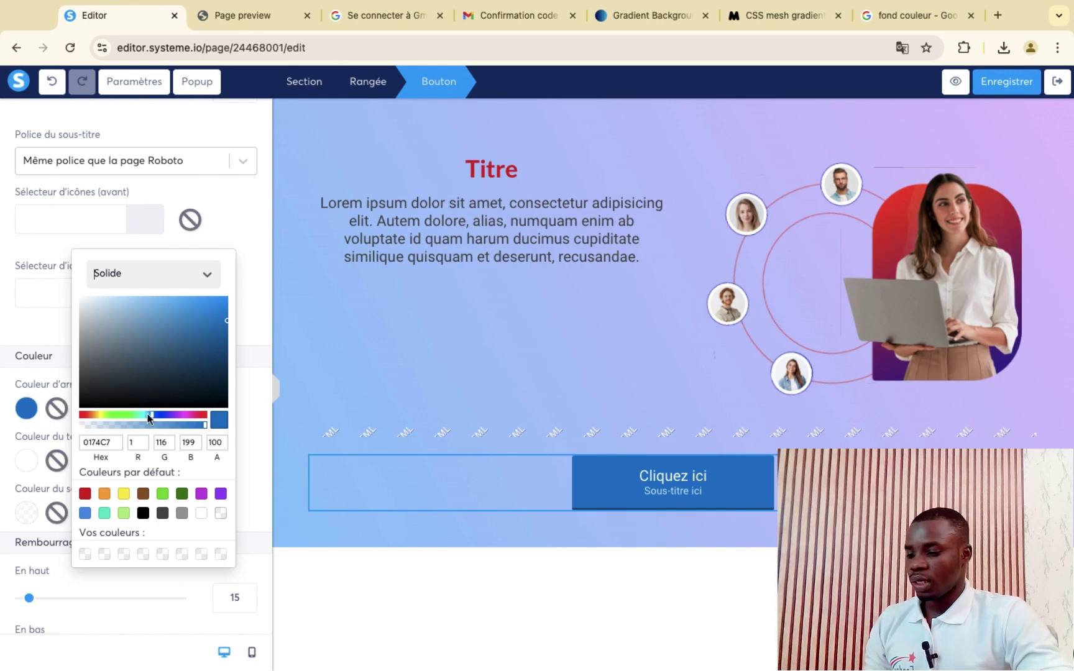
{"action": "left_click", "coordinate": [144, 495]}
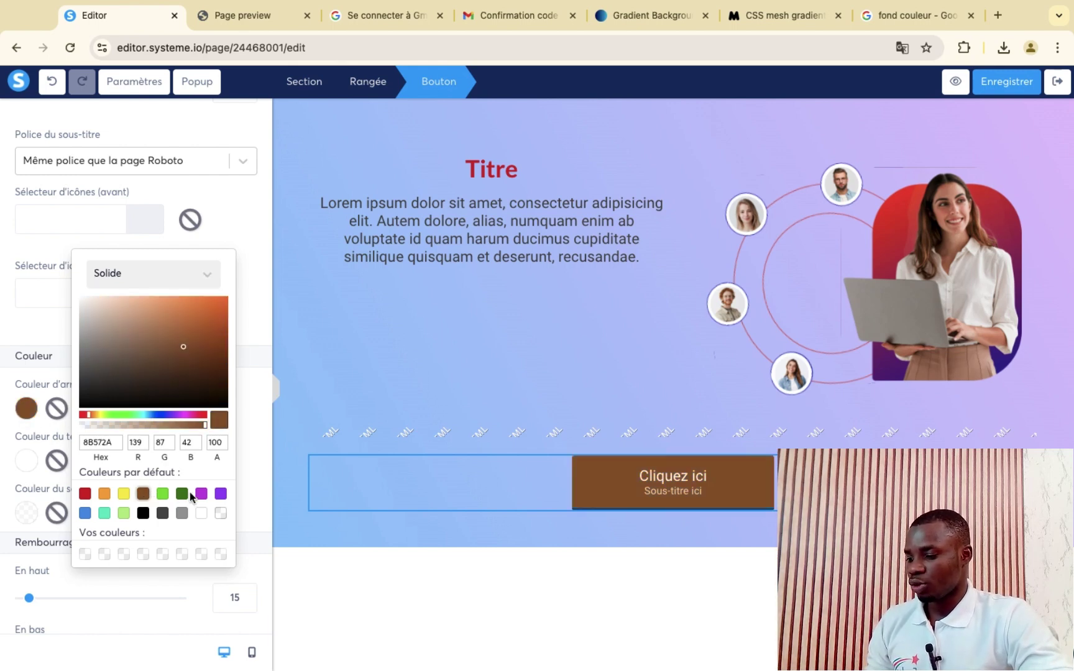
{"action": "left_click", "coordinate": [201, 493]}
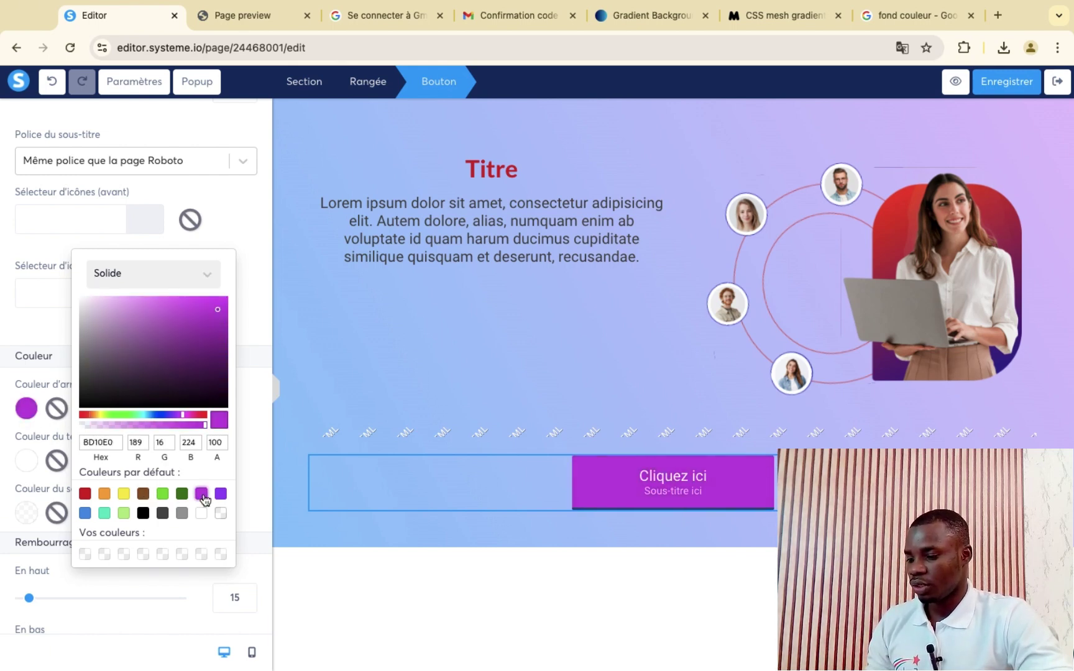
- Change the button's background to a gradient running from black 000000 to yellow F8E71C
{"action": "left_click", "coordinate": [209, 277]}
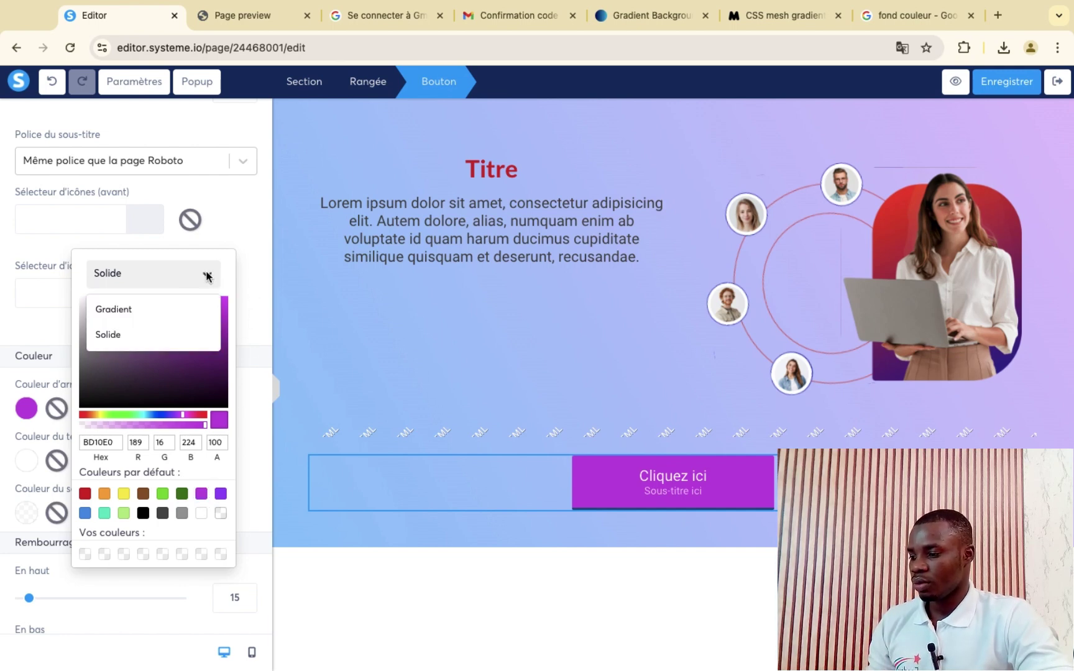
{"action": "left_click", "coordinate": [205, 274]}
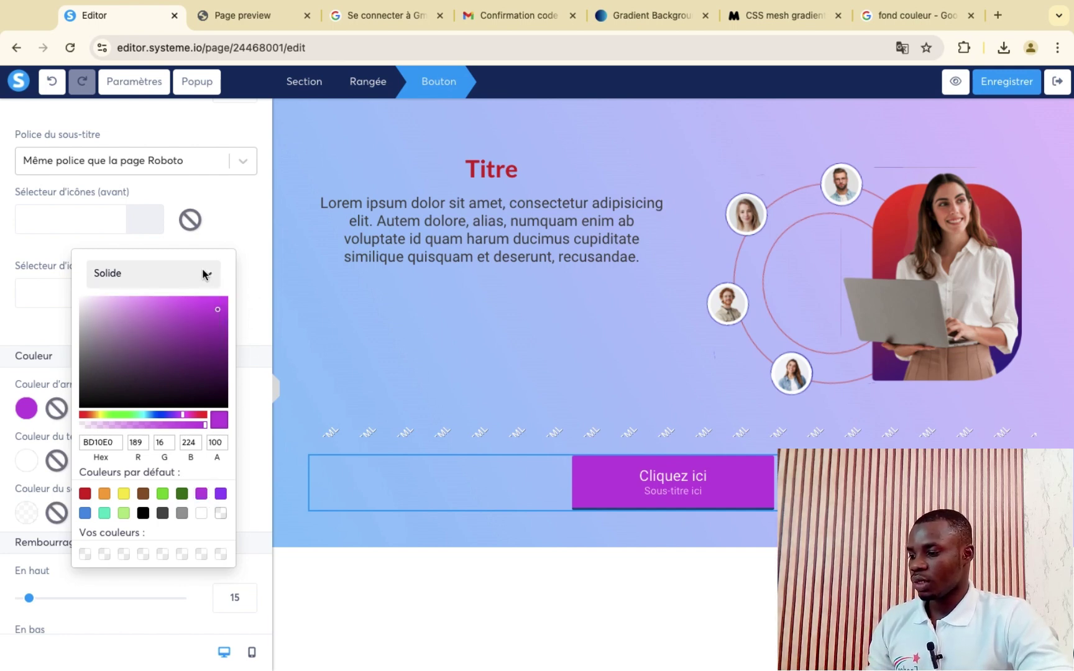
{"action": "left_click", "coordinate": [205, 274]}
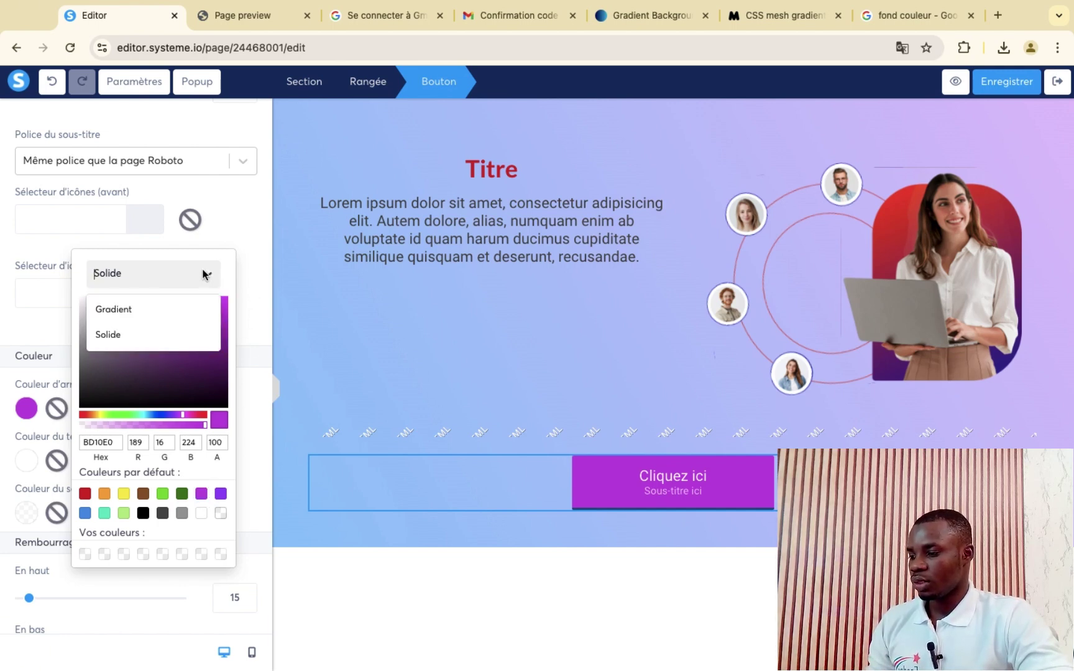
{"action": "left_click", "coordinate": [133, 311]}
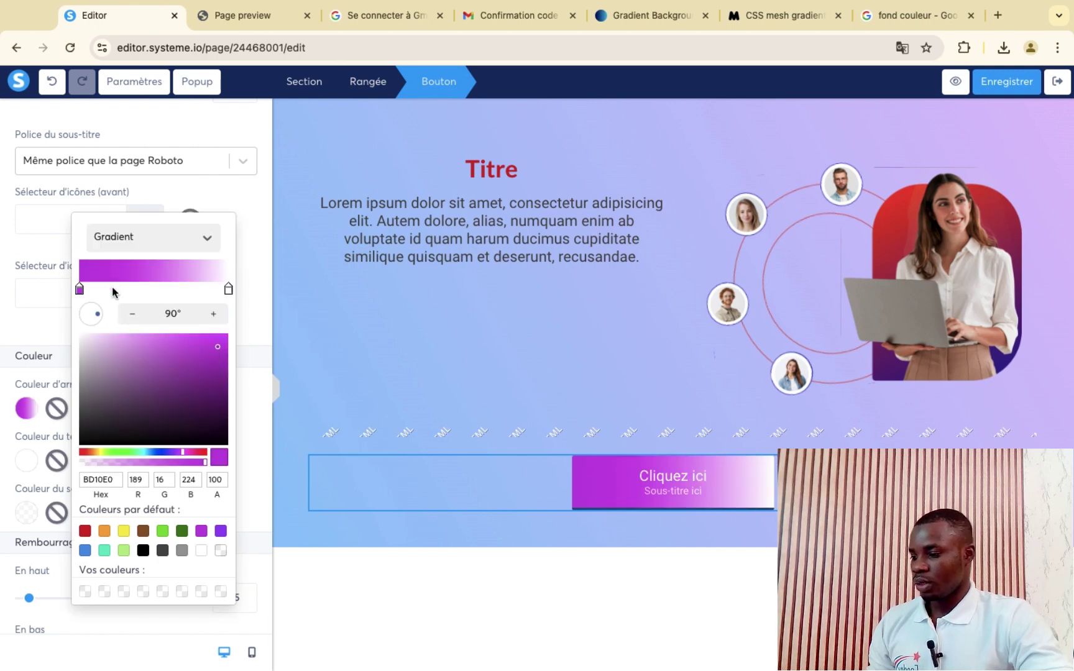
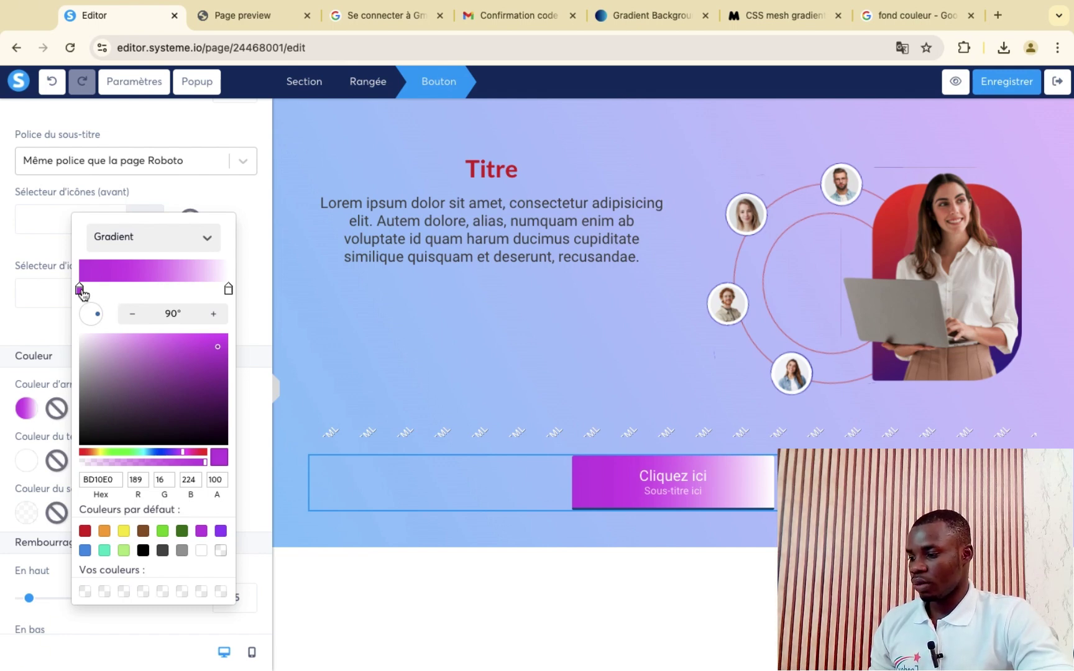
{"action": "left_click_drag", "start_coordinate": [83, 293], "coordinate": [69, 538]}
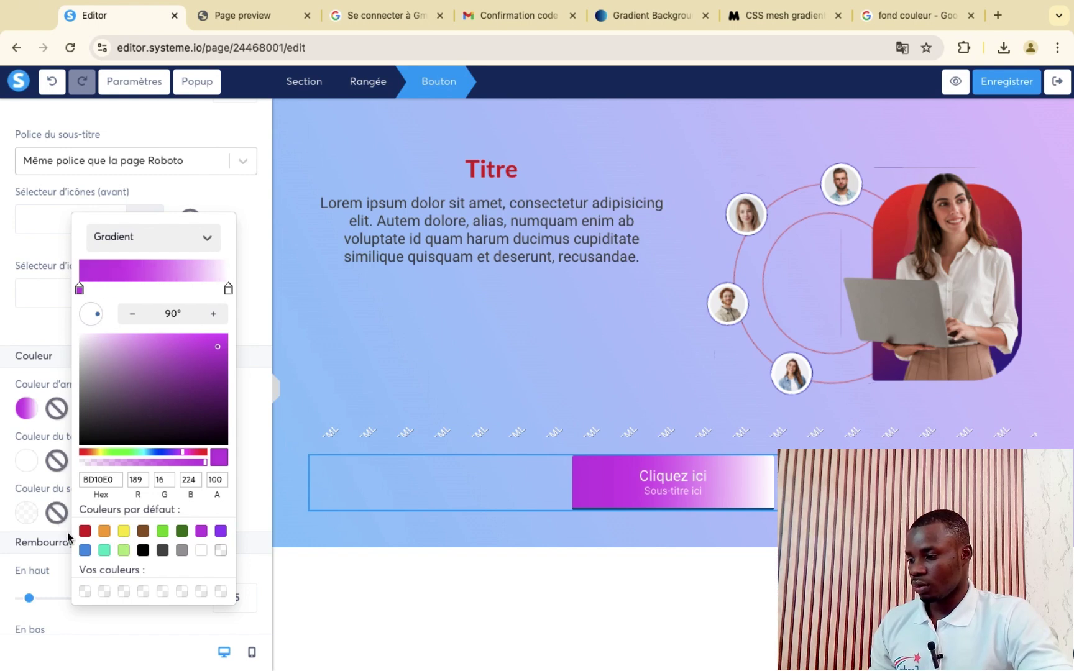
{"action": "left_click", "coordinate": [143, 551]}
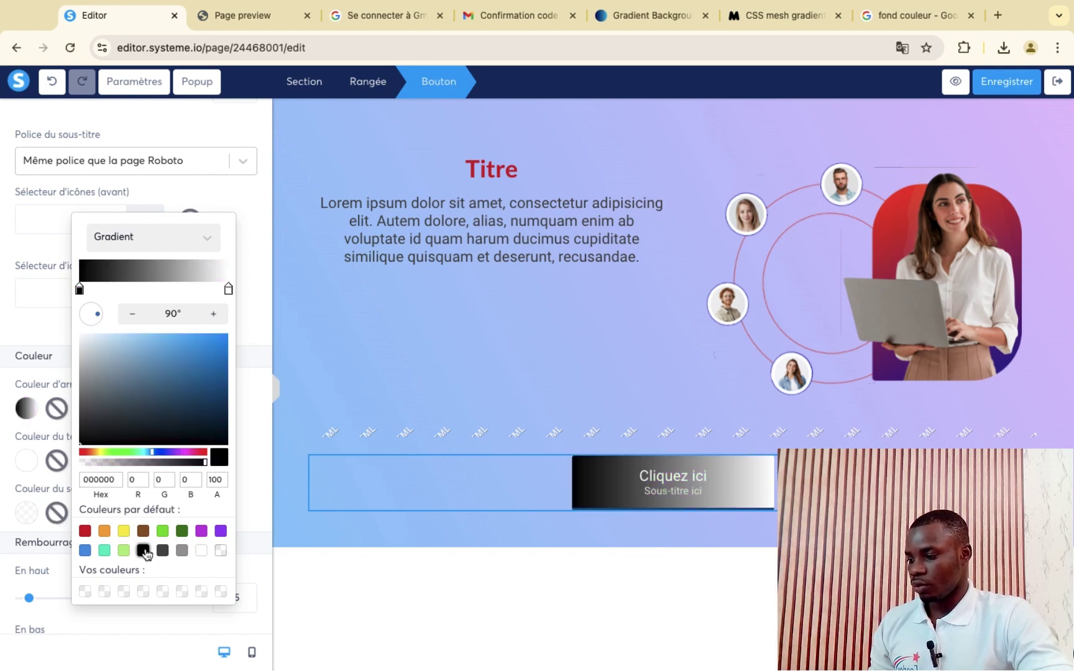
{"action": "left_click", "coordinate": [228, 290]}
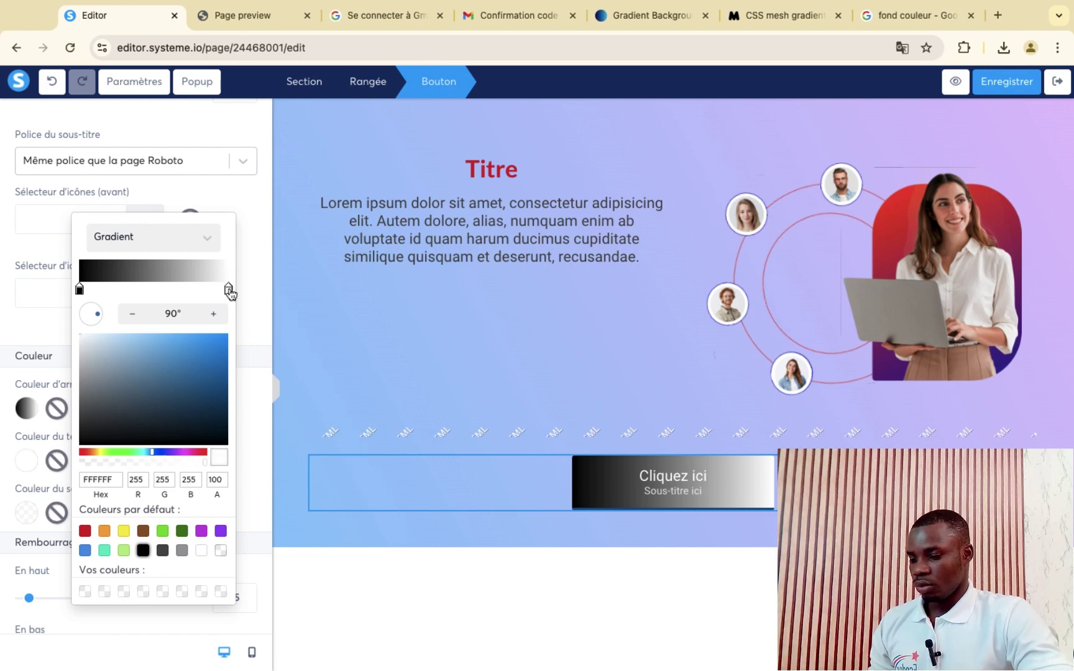
{"action": "left_click", "coordinate": [123, 531]}
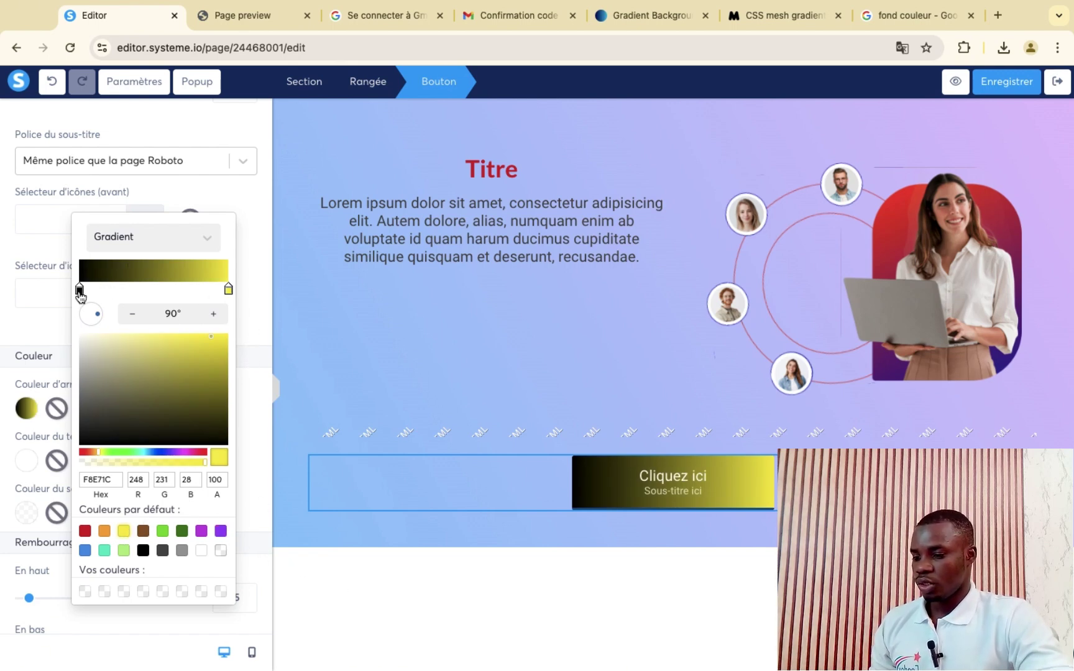
- Try moving the button gradient's black stop toward the yellow end, return it to the start, and close the colour settings
{"action": "left_click_drag", "start_coordinate": [80, 291], "coordinate": [190, 301]}
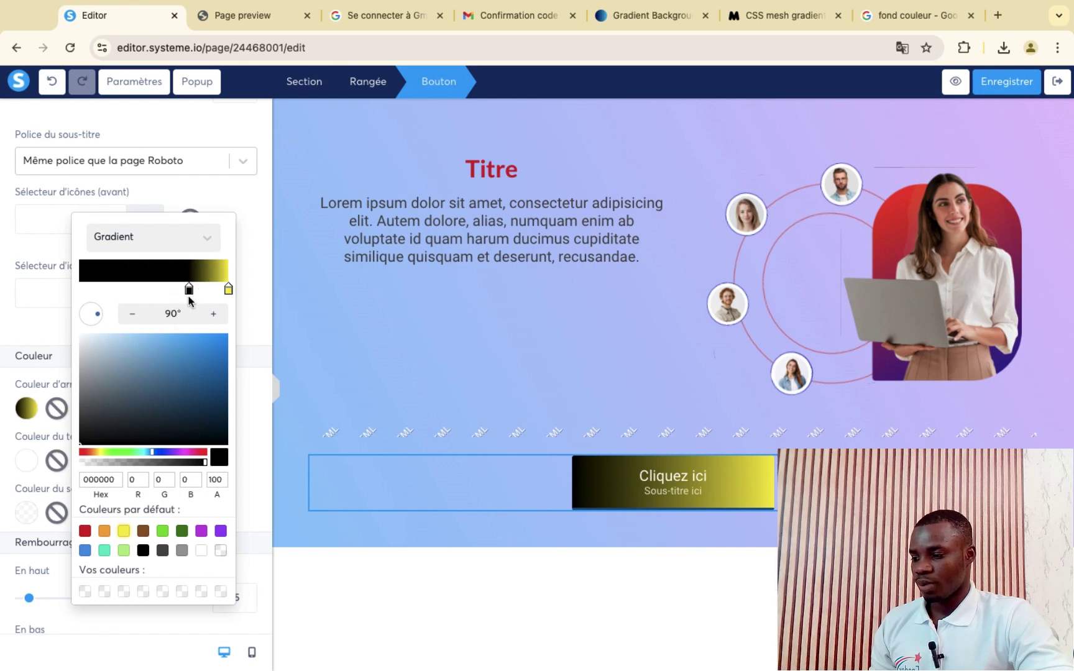
{"action": "left_click", "coordinate": [167, 300]}
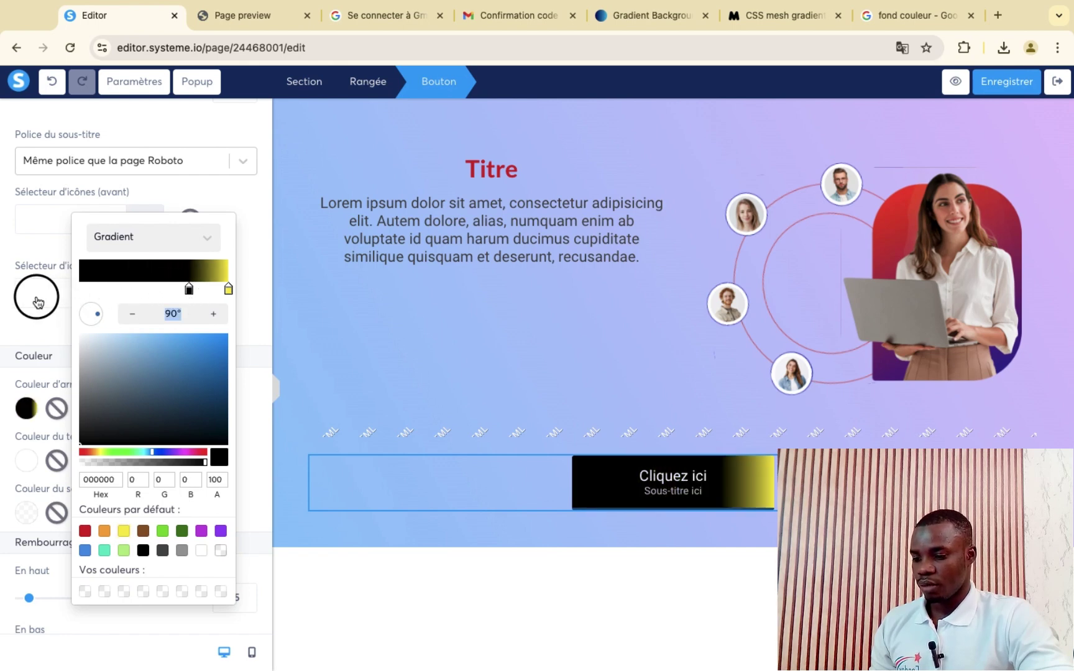
{"action": "left_click_drag", "start_coordinate": [188, 292], "coordinate": [30, 298]}
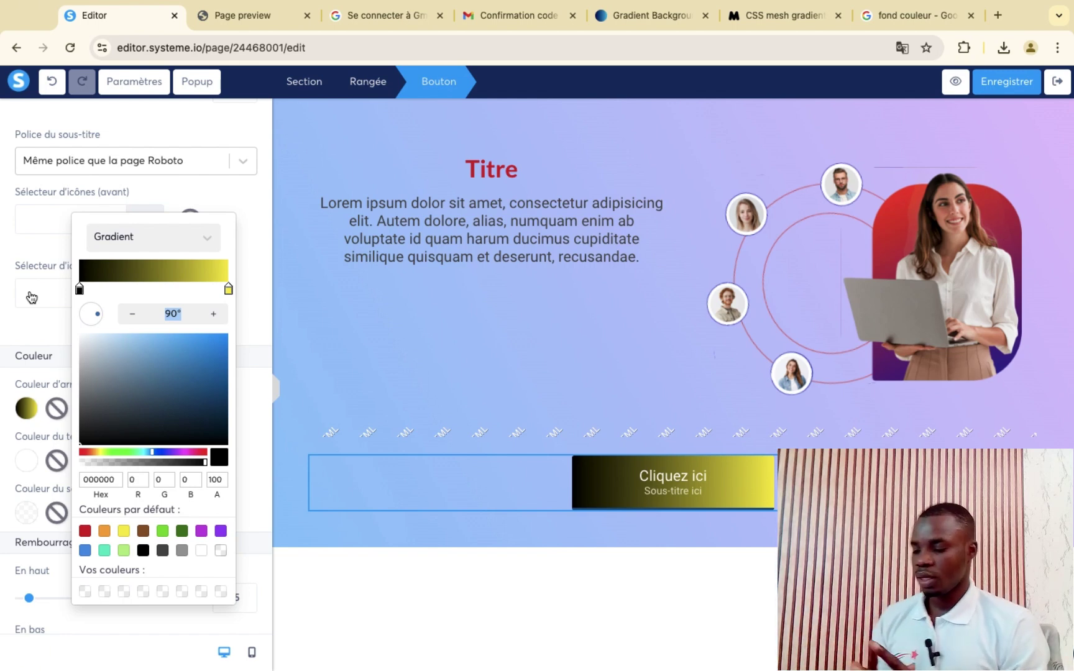
{"action": "left_click", "coordinate": [263, 510]}
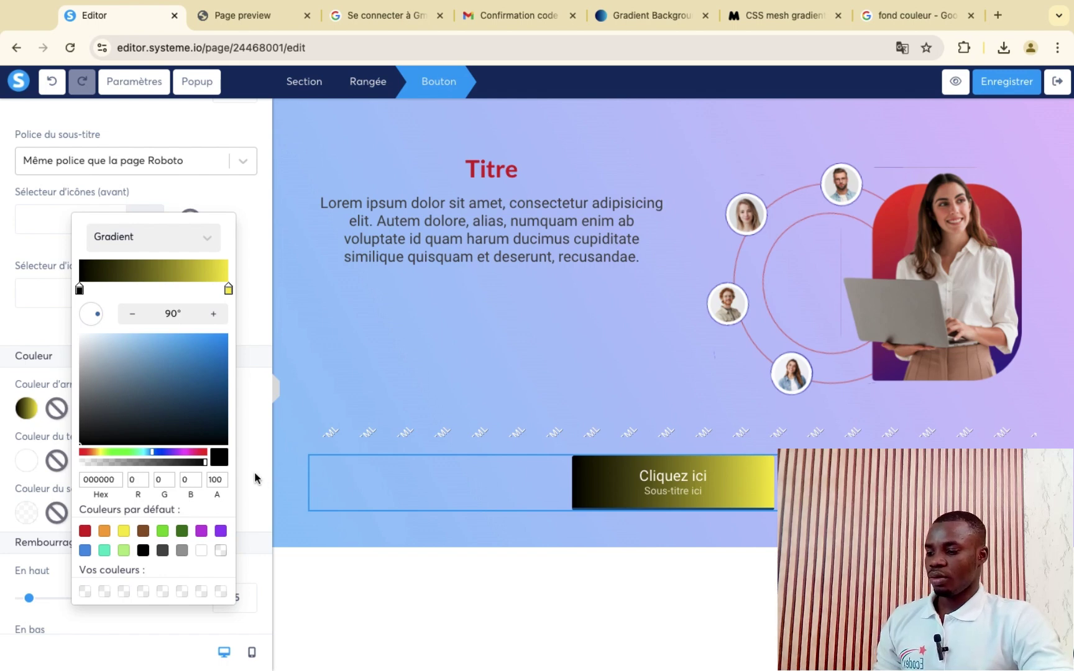
{"action": "left_click", "coordinate": [246, 278]}
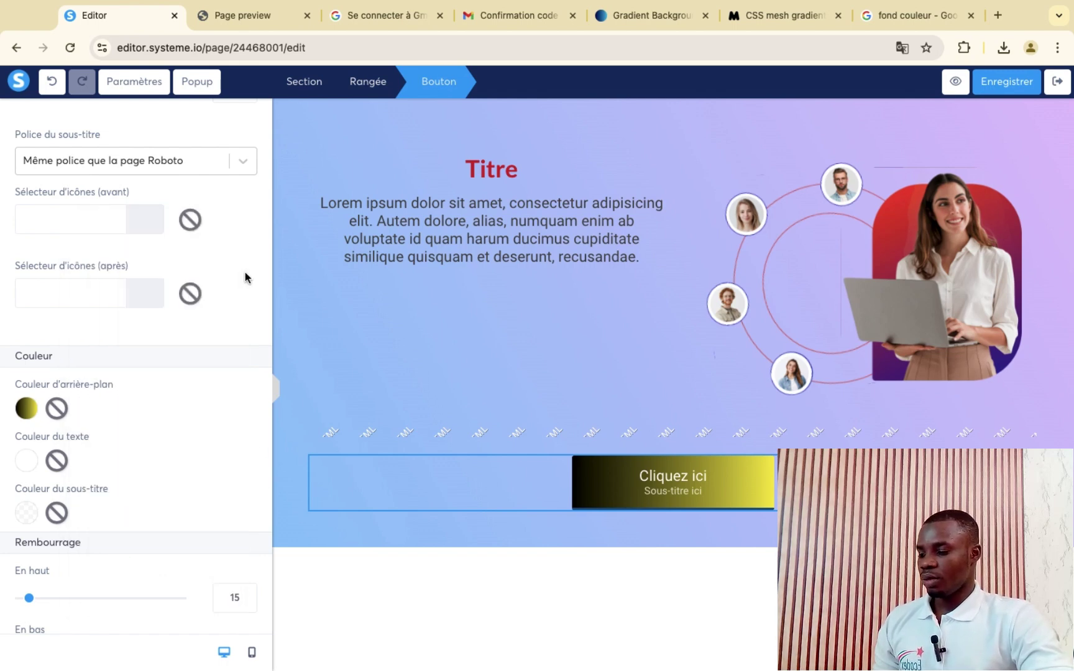
{"action": "left_click", "coordinate": [663, 573]}
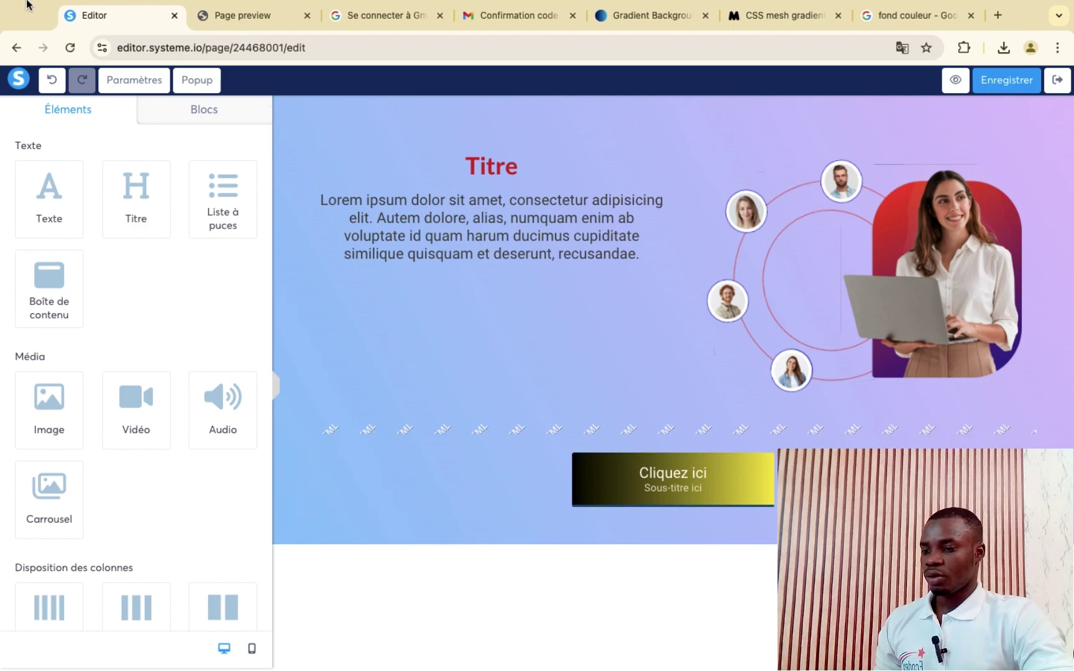
- Switch to the Google Docs window and open the "Mes codes funnel" document from the document list
{"action": "mouse_move", "coordinate": [29, 12]}
{"action": "left_click", "coordinate": [47, 35]}
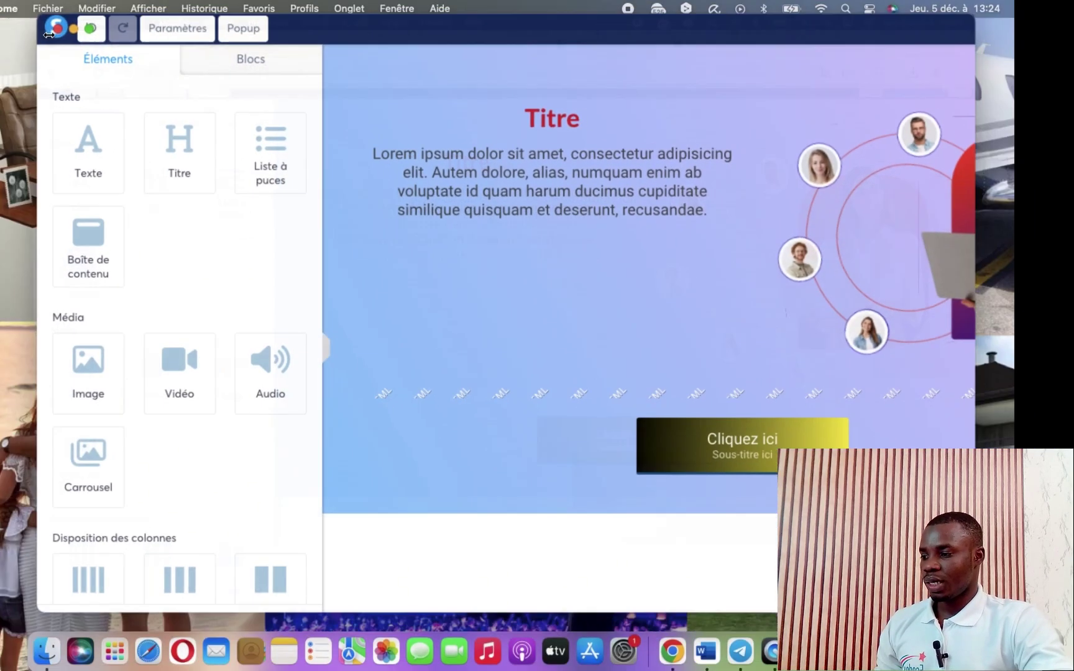
{"action": "left_click", "coordinate": [114, 650]}
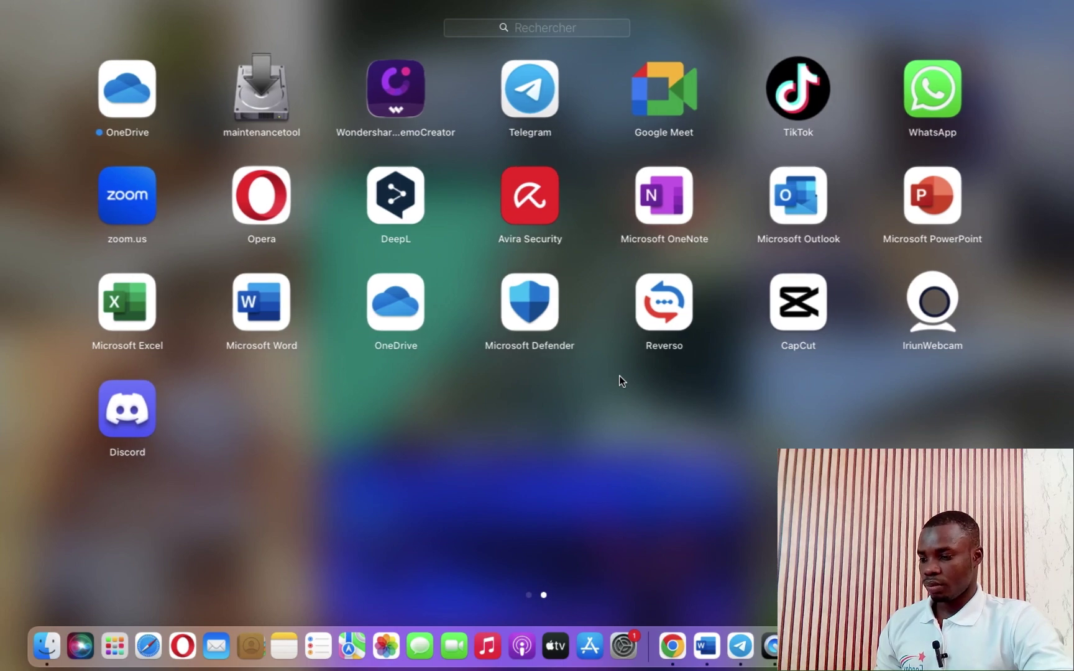
{"action": "scroll", "coordinate": [619, 375], "scroll_direction": "left", "scroll_amount": 5}
{"action": "key", "text": "Escape"}
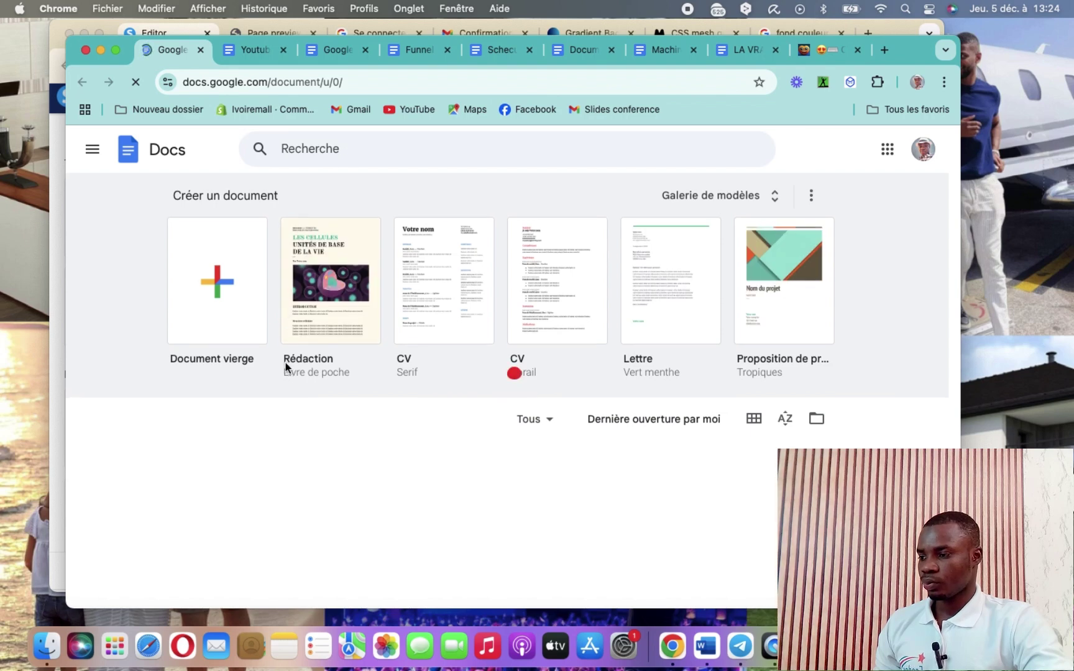
{"action": "scroll", "coordinate": [286, 367], "scroll_direction": "down", "scroll_amount": 5}
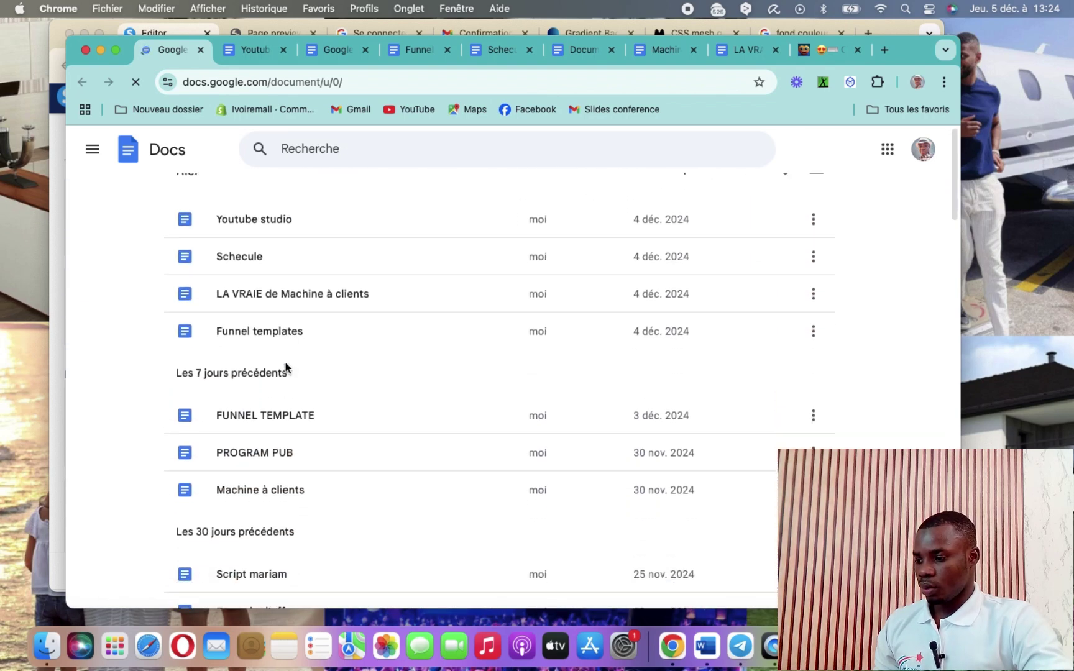
{"action": "scroll", "coordinate": [286, 367], "scroll_direction": "down", "scroll_amount": 5}
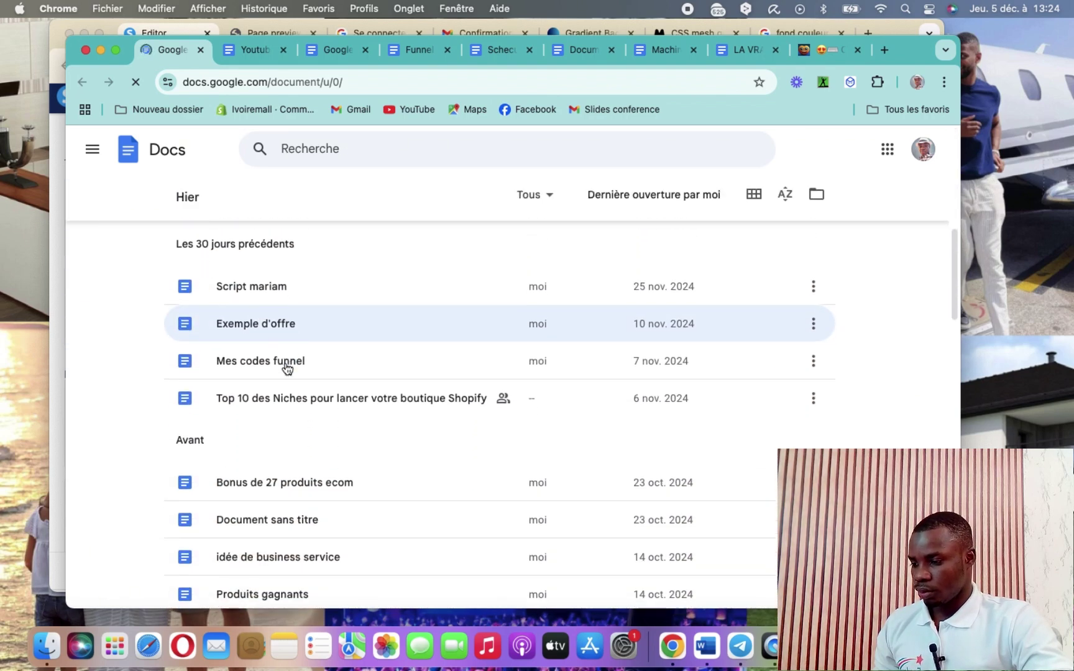
{"action": "left_click", "coordinate": [276, 362]}
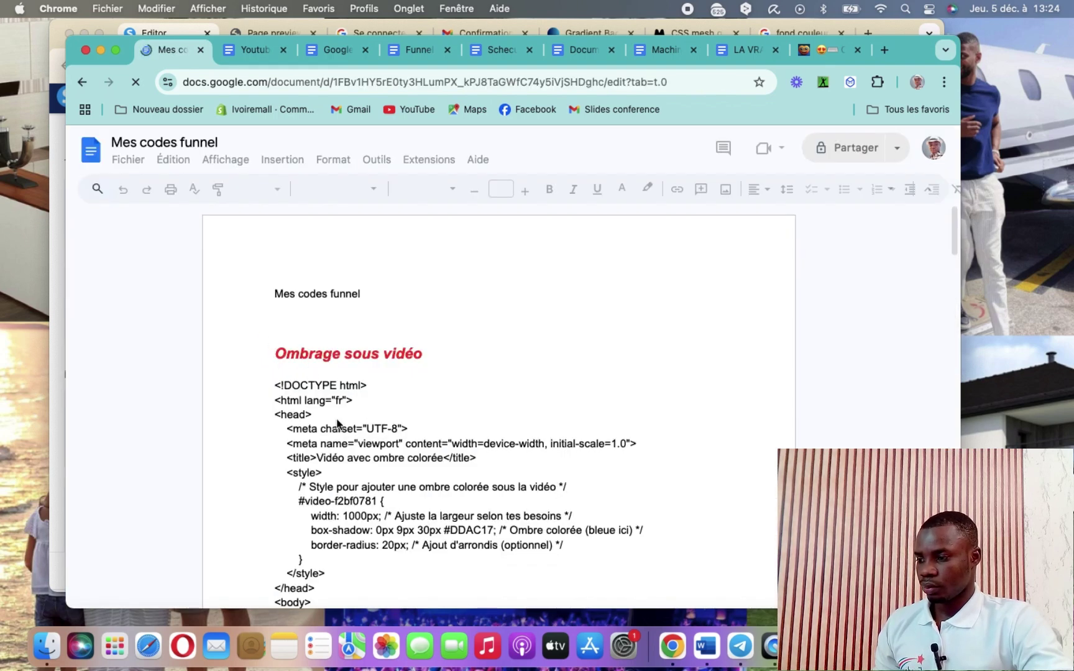
- Copy the code under the "Bouton movement haut & bas" heading, from the DOCTYPE line through the closing style tag
{"action": "scroll", "coordinate": [336, 419], "scroll_direction": "down", "scroll_amount": 6}
{"action": "scroll", "coordinate": [336, 424], "scroll_direction": "down", "scroll_amount": 5}
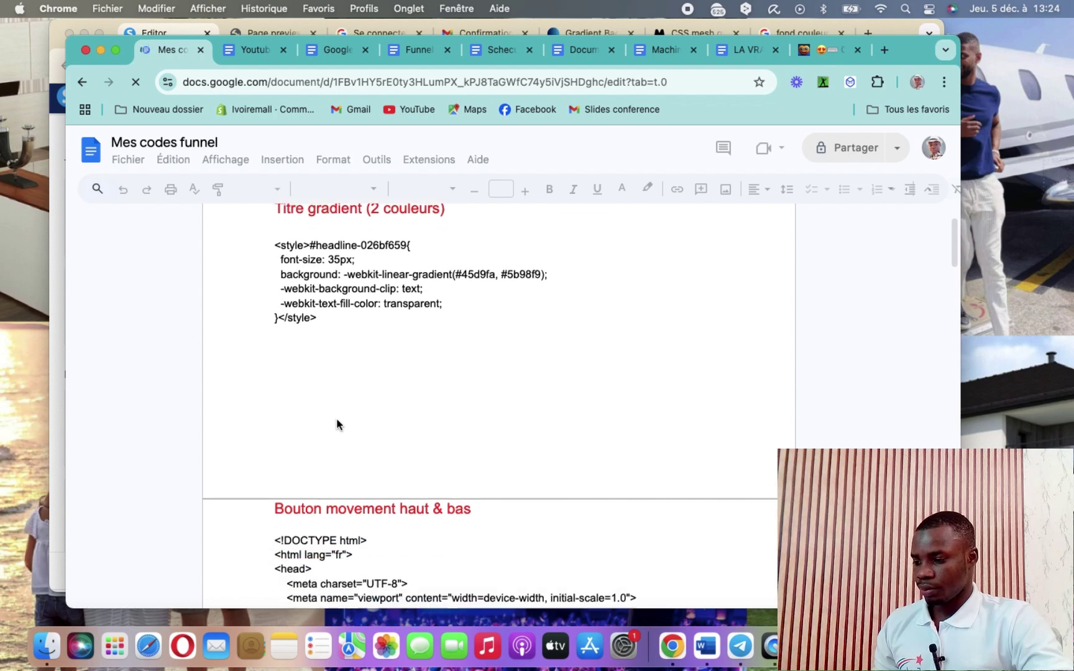
{"action": "scroll", "coordinate": [336, 422], "scroll_direction": "down", "scroll_amount": 1}
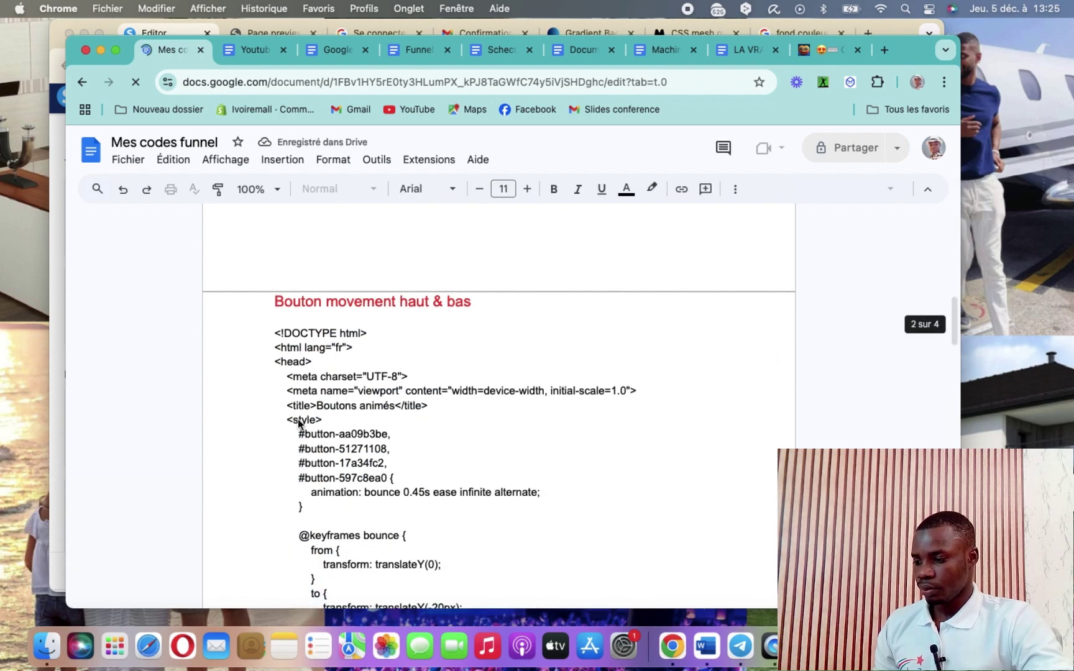
{"action": "left_click_drag", "start_coordinate": [270, 337], "coordinate": [465, 489]}
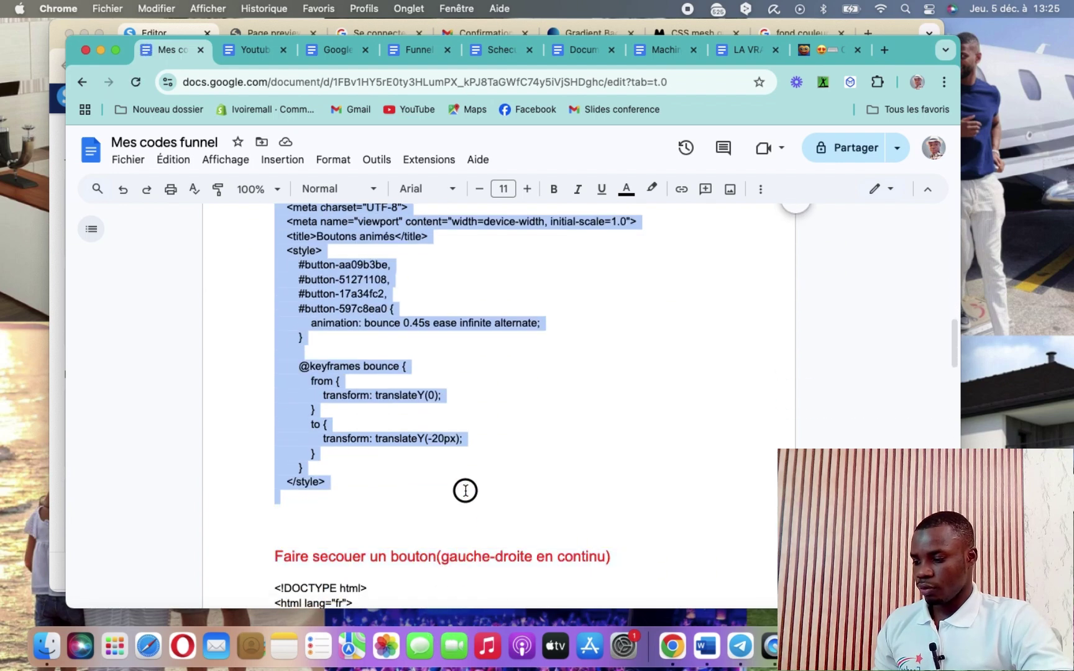
{"action": "right_click", "coordinate": [351, 362]}
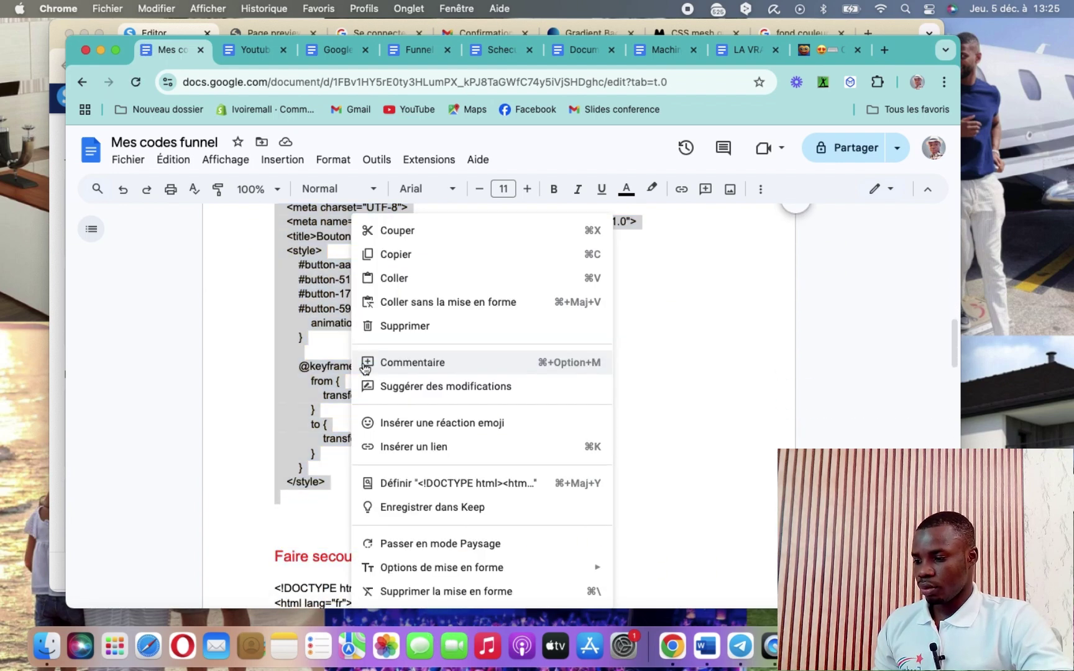
{"action": "left_click", "coordinate": [415, 258]}
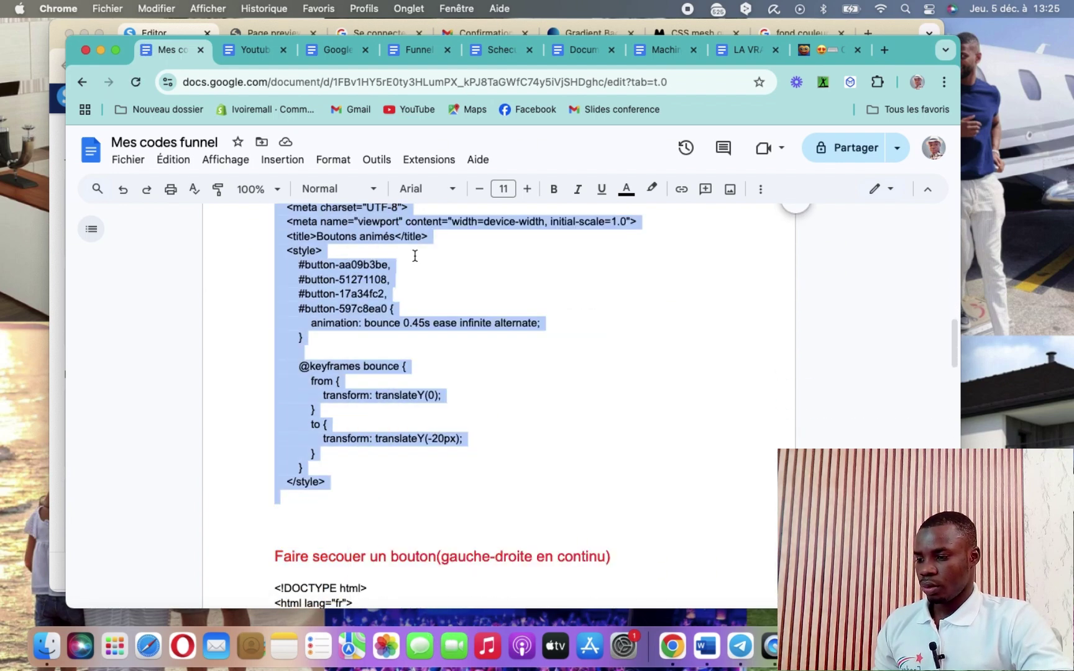
- Return to the systeme.io editor in full screen and open the page's header code for editing
{"action": "left_click", "coordinate": [98, 47]}
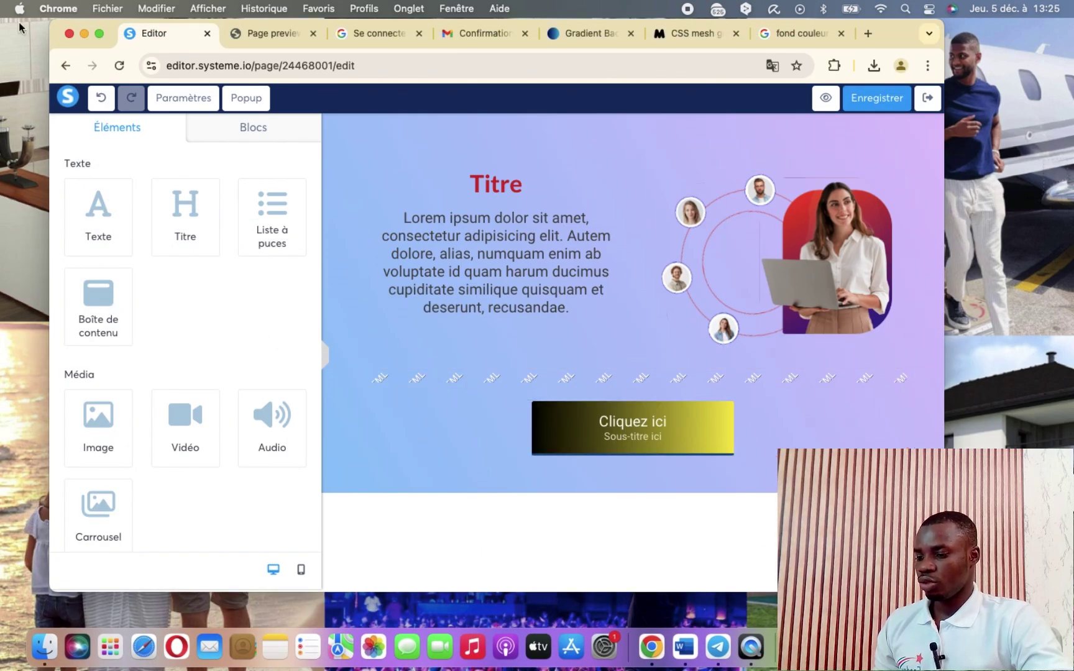
{"action": "left_click", "coordinate": [99, 35]}
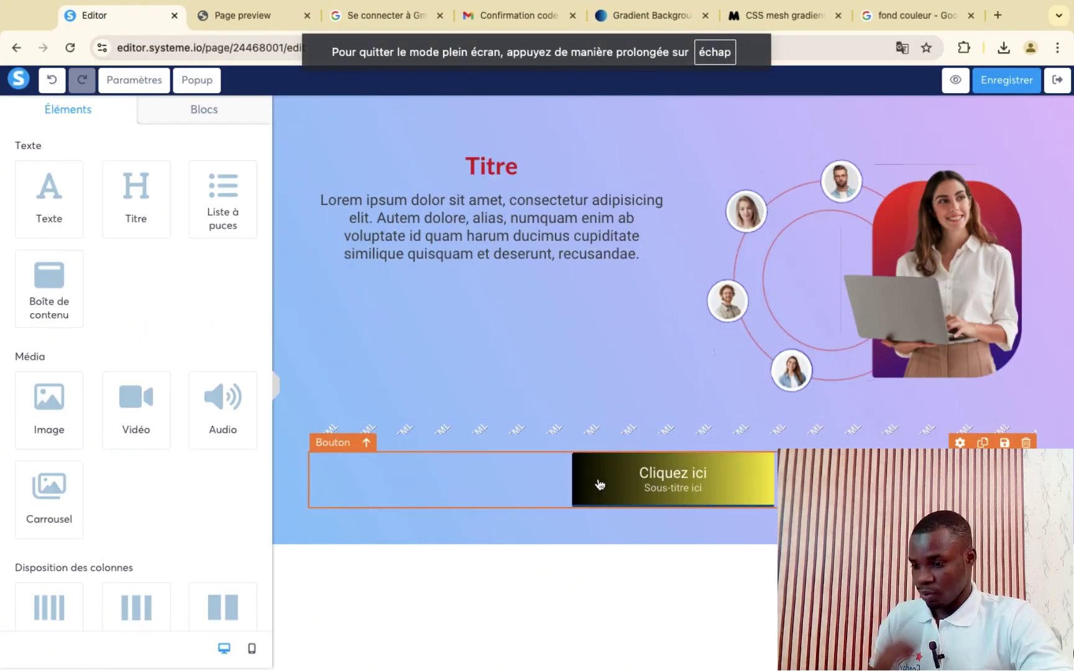
{"action": "left_click", "coordinate": [134, 80]}
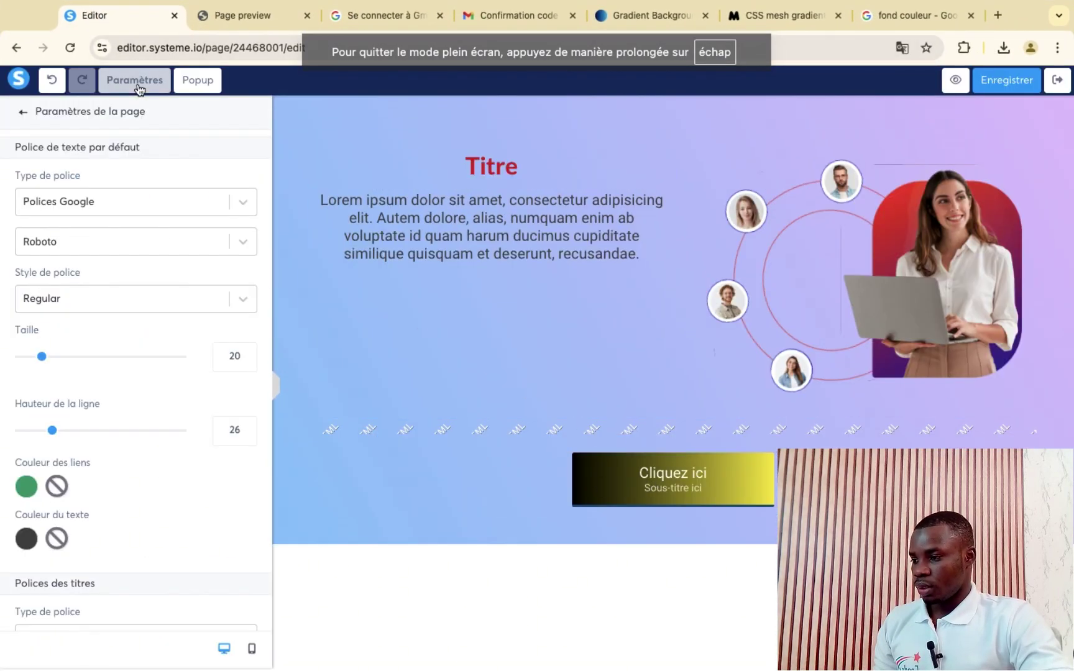
{"action": "scroll", "coordinate": [157, 529], "scroll_direction": "down", "scroll_amount": 15}
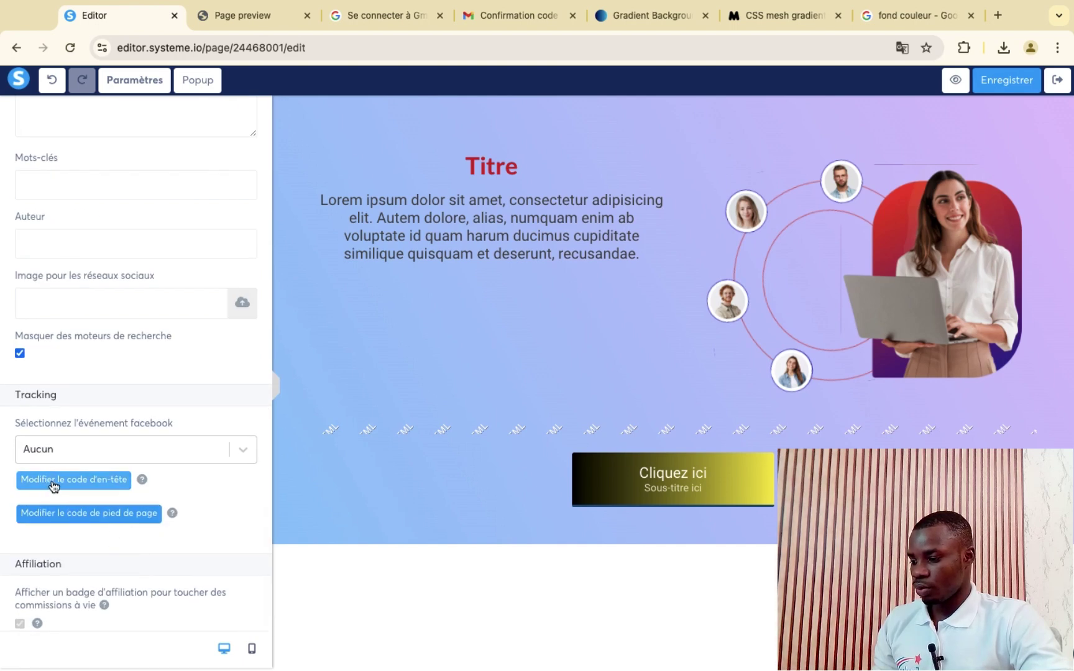
{"action": "left_click", "coordinate": [112, 484]}
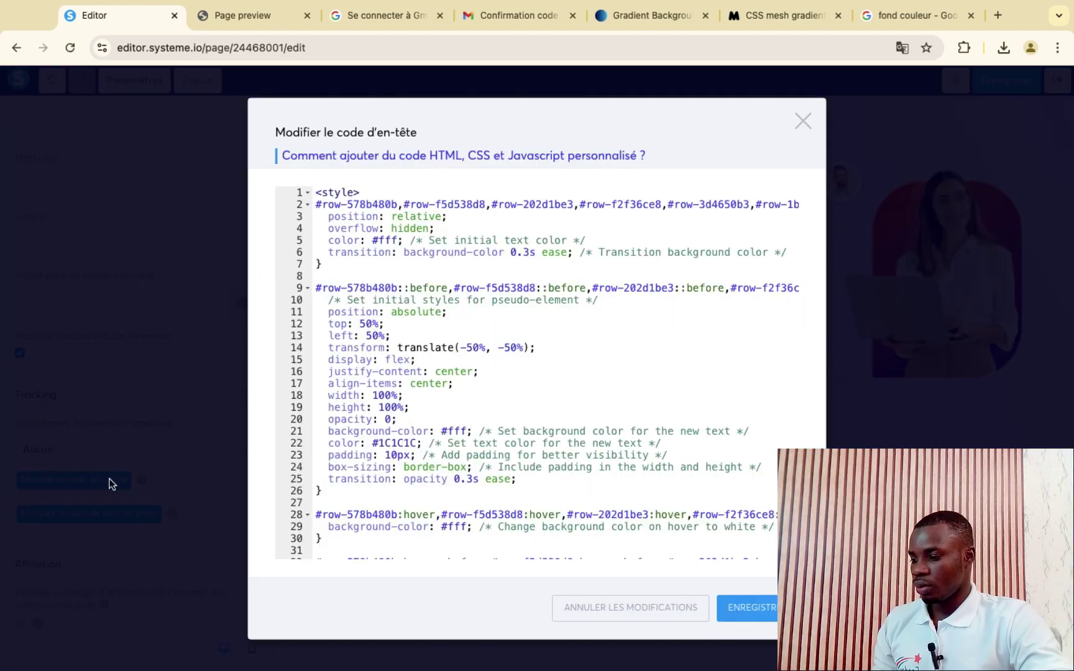
- Replace the entire header code with the copied "Boutons animés" bounce animation code and save it
{"action": "scroll", "coordinate": [382, 366], "scroll_direction": "down", "scroll_amount": 10}
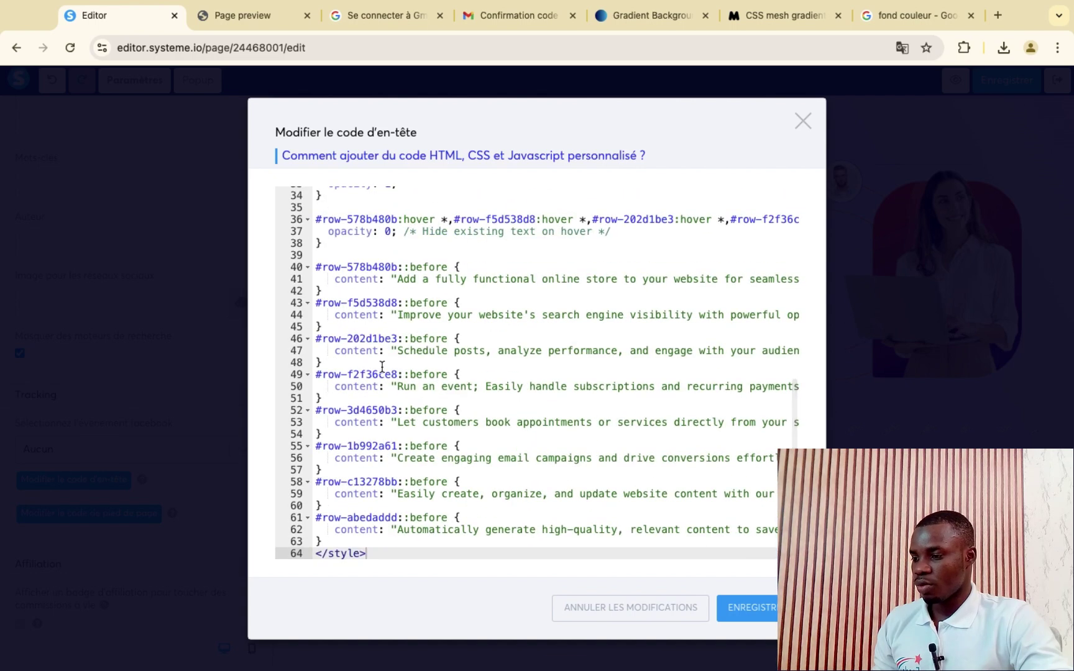
{"action": "scroll", "coordinate": [382, 366], "scroll_direction": "up", "scroll_amount": 10}
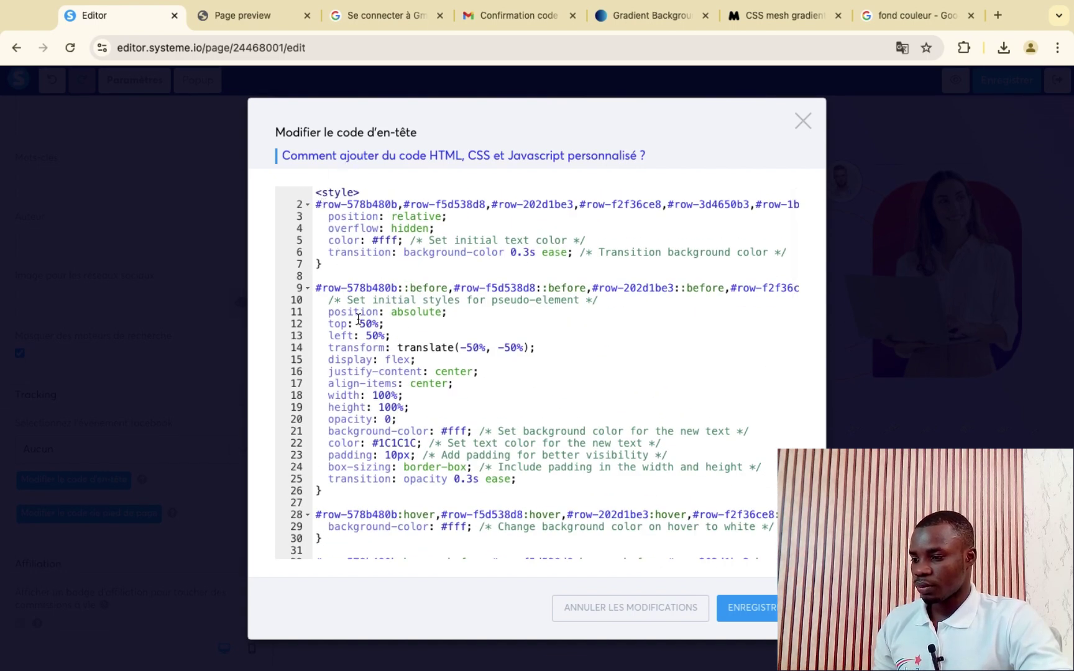
{"action": "scroll", "coordinate": [358, 362], "scroll_direction": "down", "scroll_amount": 10}
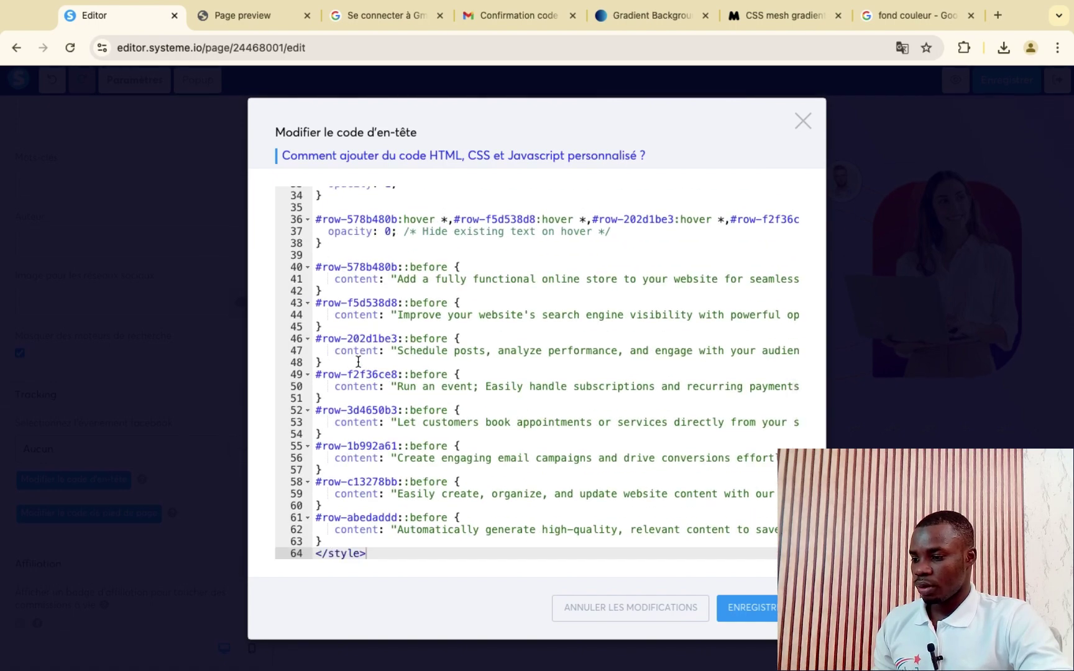
{"action": "scroll", "coordinate": [358, 362], "scroll_direction": "up", "scroll_amount": 10}
{"action": "left_click_drag", "start_coordinate": [312, 191], "coordinate": [503, 655]}
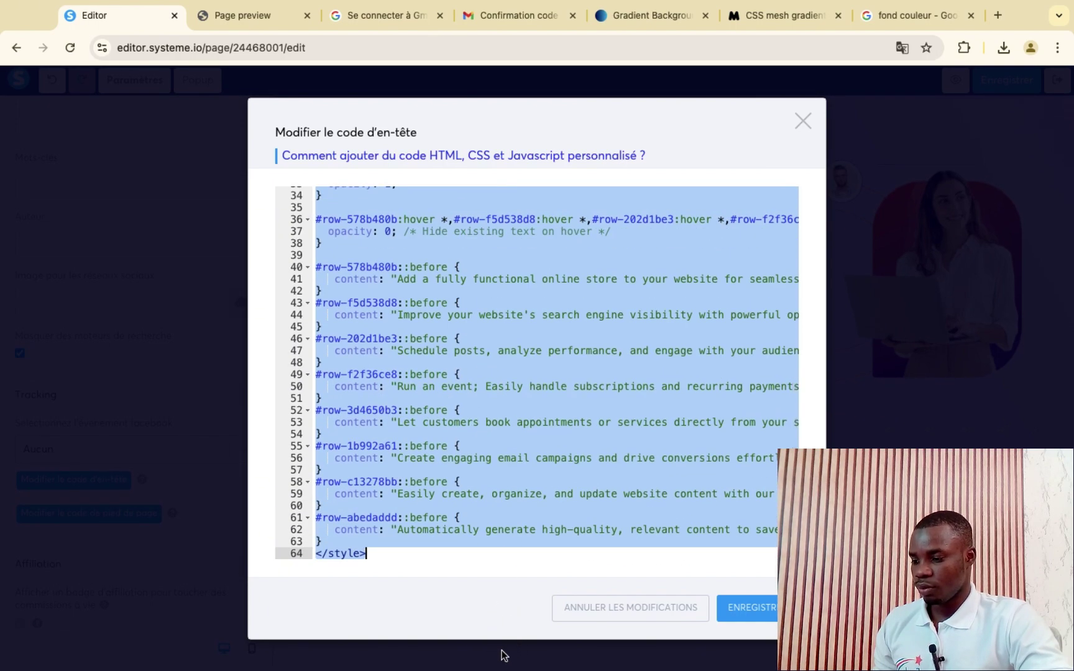
{"action": "key", "text": "BackSpace"}
{"action": "key", "text": "ctrl+v"}
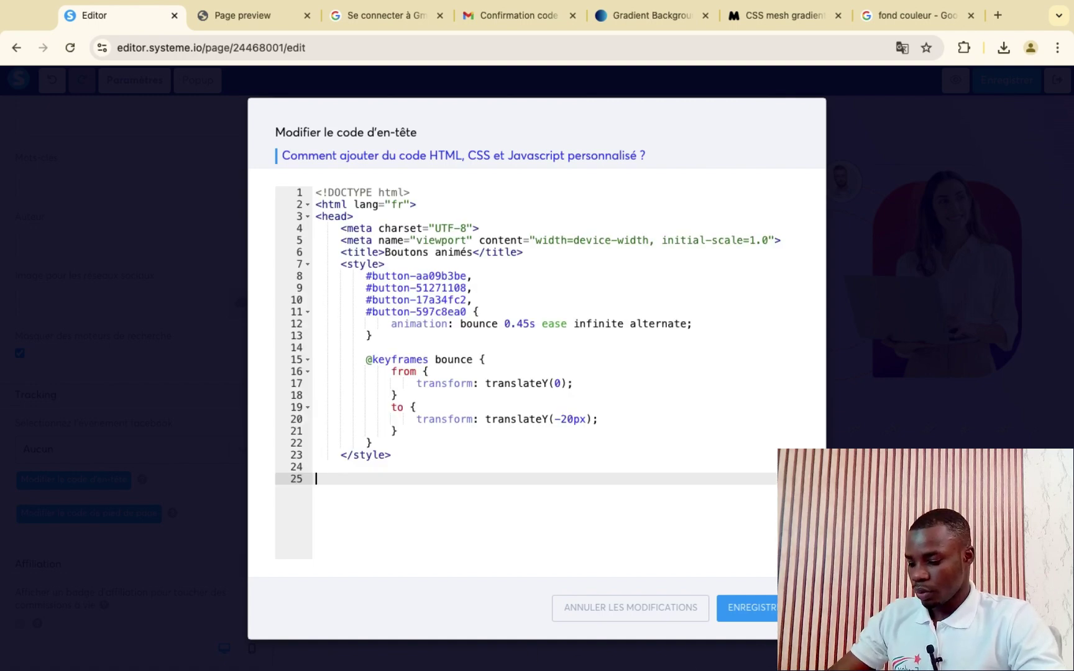
{"action": "left_click", "coordinate": [761, 613]}
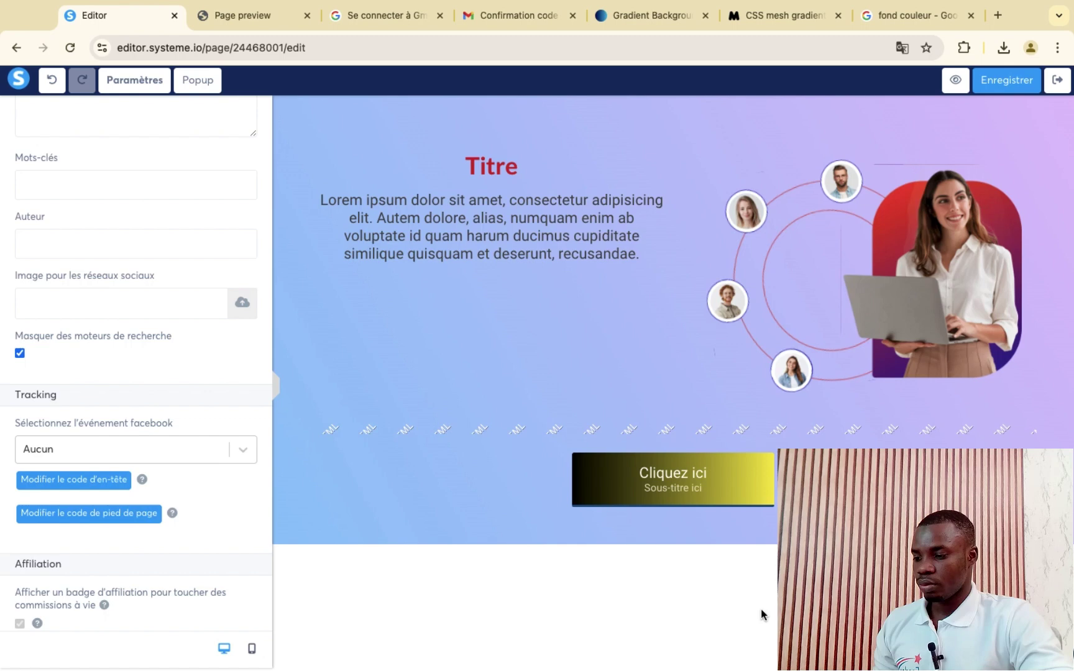
- Copy the HTML ID attribute of the "Cliquez ici" button
{"action": "left_click", "coordinate": [652, 476]}
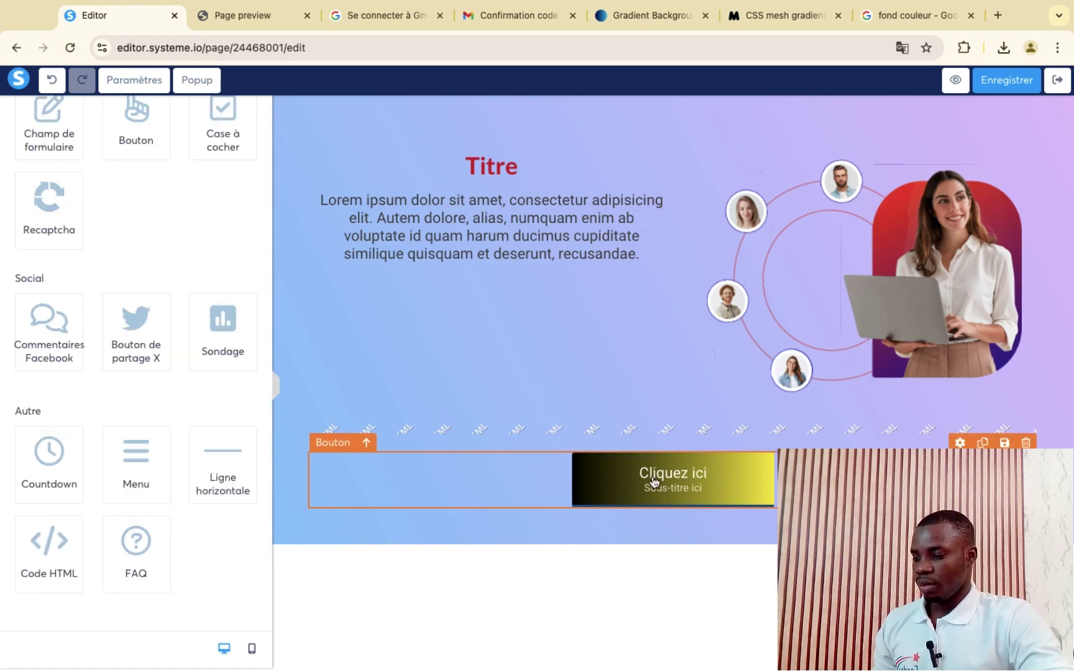
{"action": "left_click", "coordinate": [653, 478]}
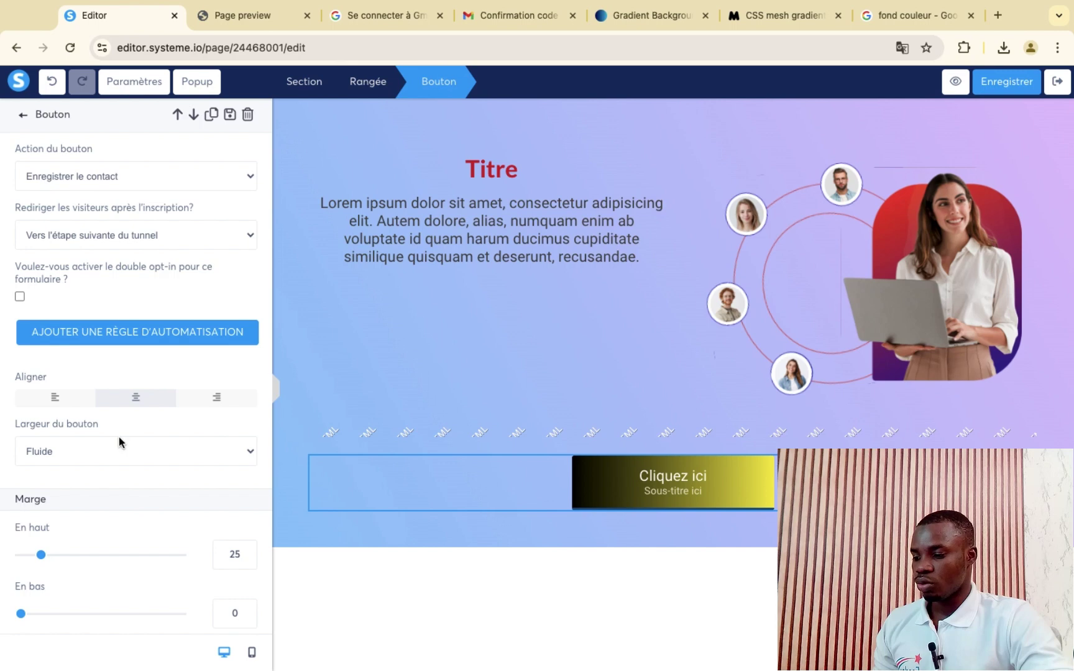
{"action": "scroll", "coordinate": [92, 476], "scroll_direction": "down", "scroll_amount": 15}
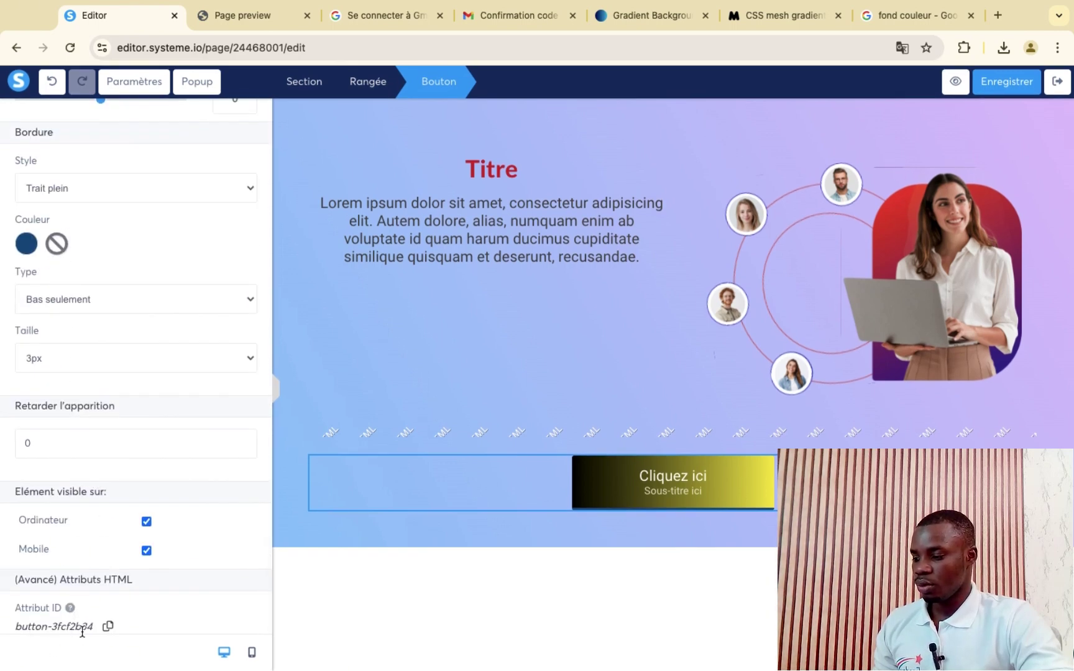
{"action": "left_click", "coordinate": [108, 626]}
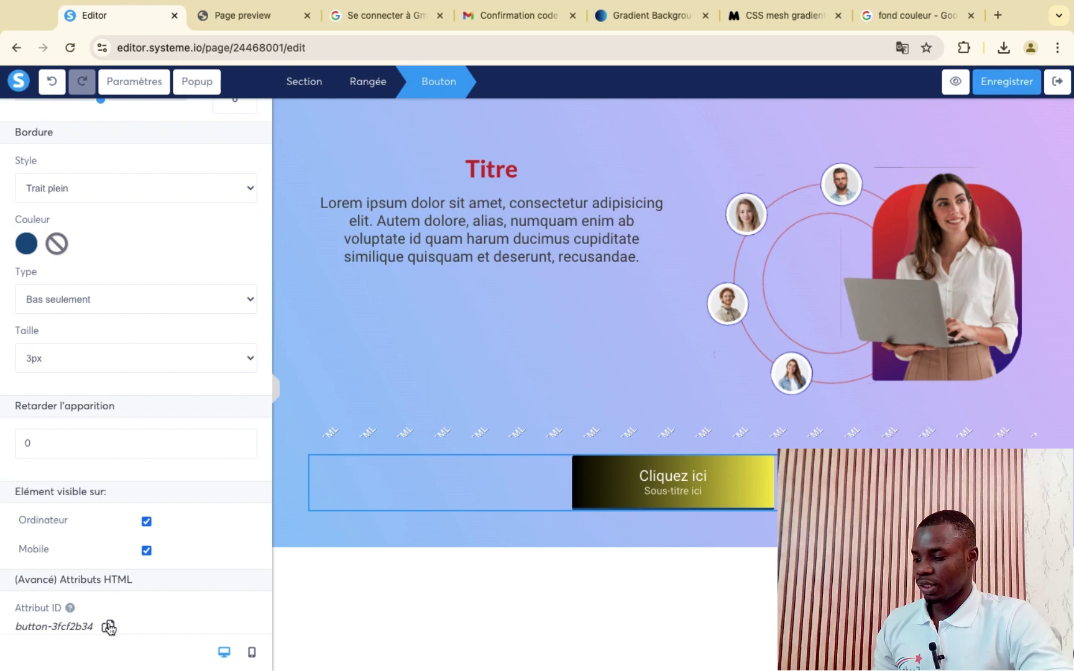
- Paste the copied ID button-3fcf2b34 over the first button ID in the header code's style block and save the code
{"action": "left_click", "coordinate": [147, 88]}
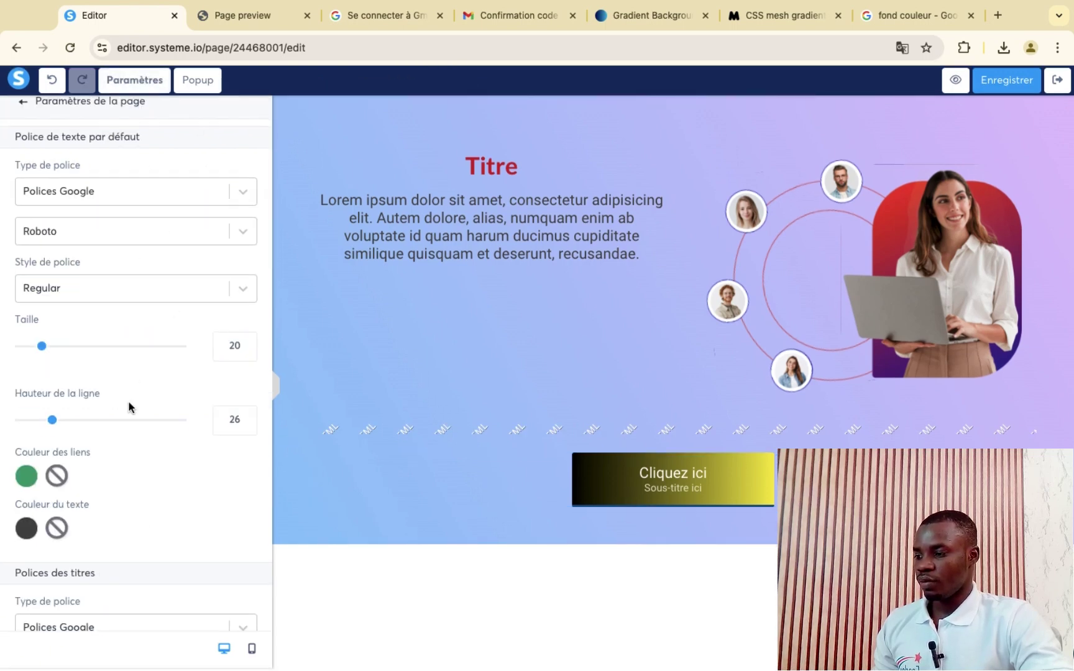
{"action": "scroll", "coordinate": [130, 408], "scroll_direction": "down", "scroll_amount": 10}
{"action": "left_click", "coordinate": [82, 480]}
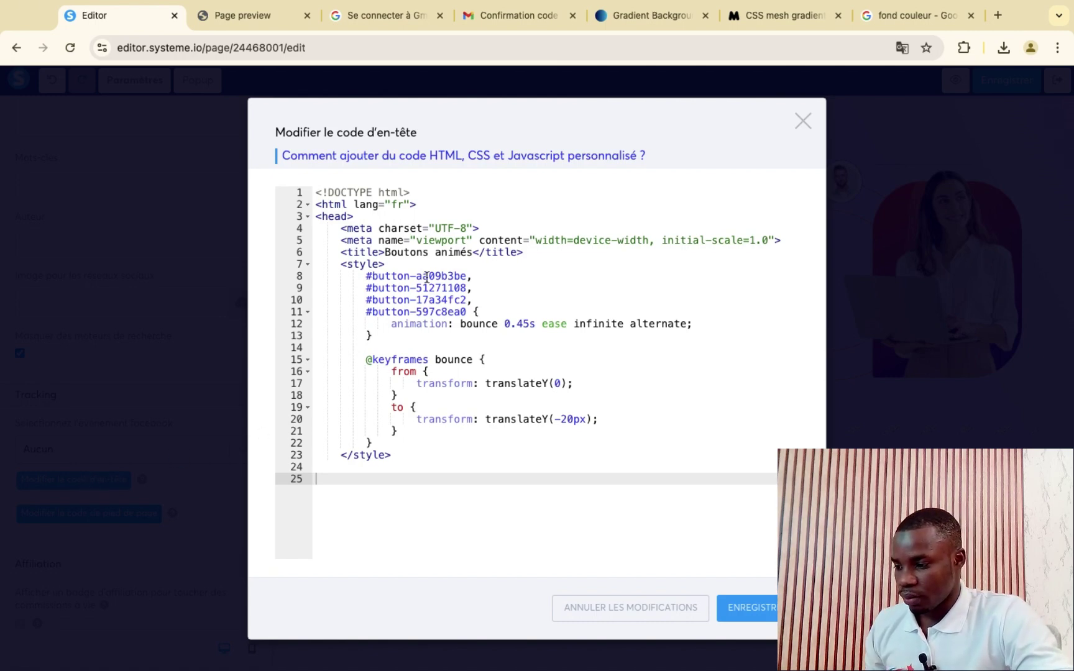
{"action": "left_click_drag", "start_coordinate": [465, 275], "coordinate": [378, 276]}
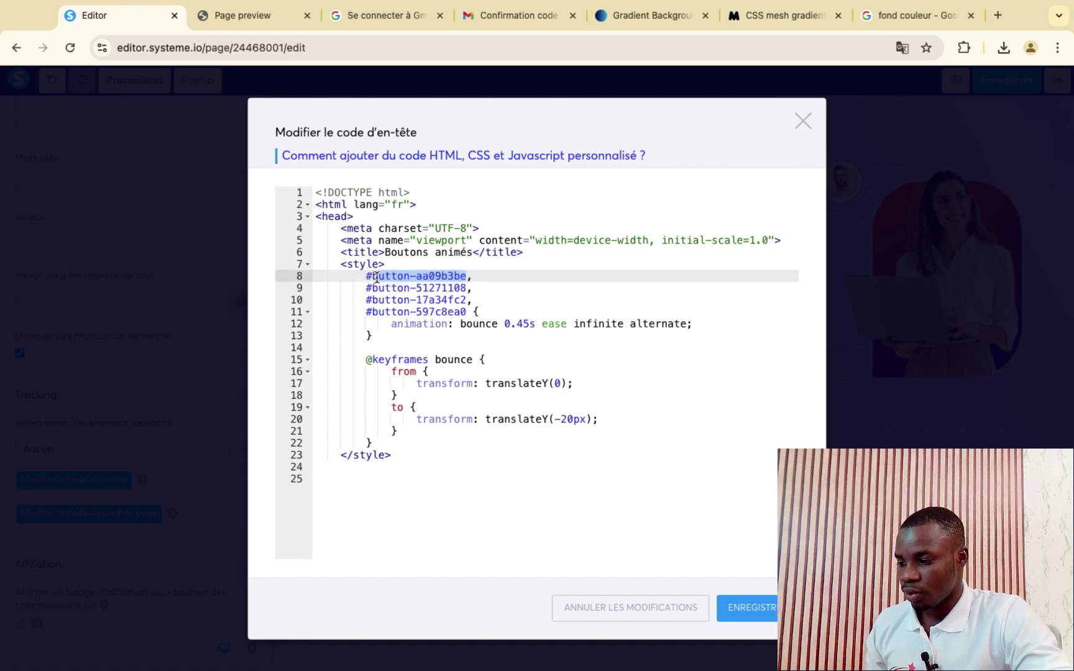
{"action": "key", "text": "super+v"}
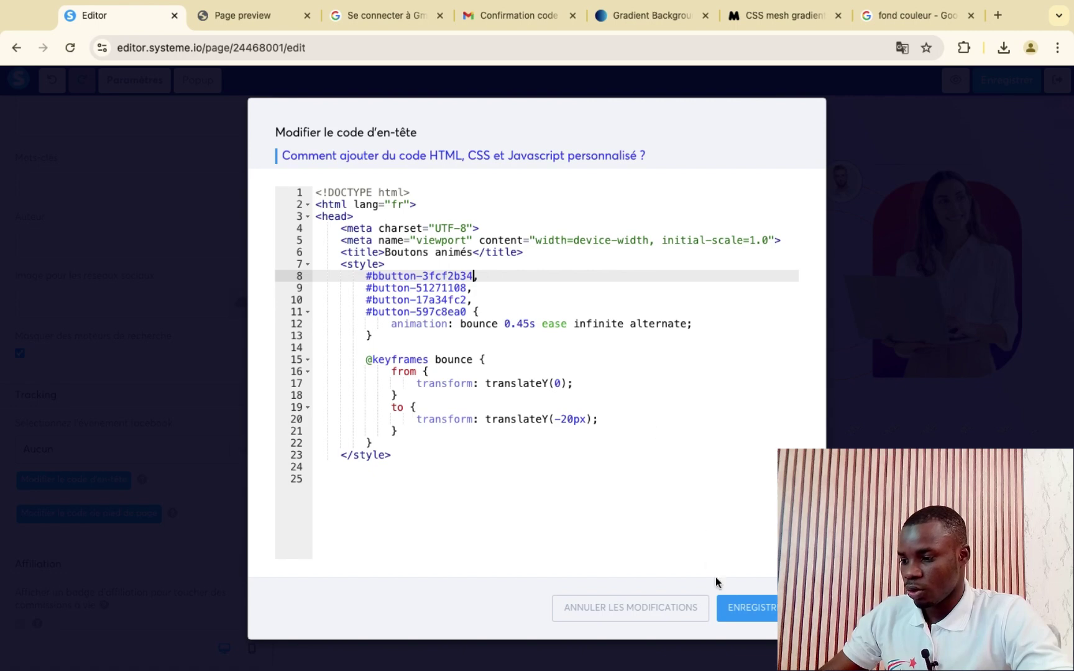
{"action": "left_click", "coordinate": [748, 613]}
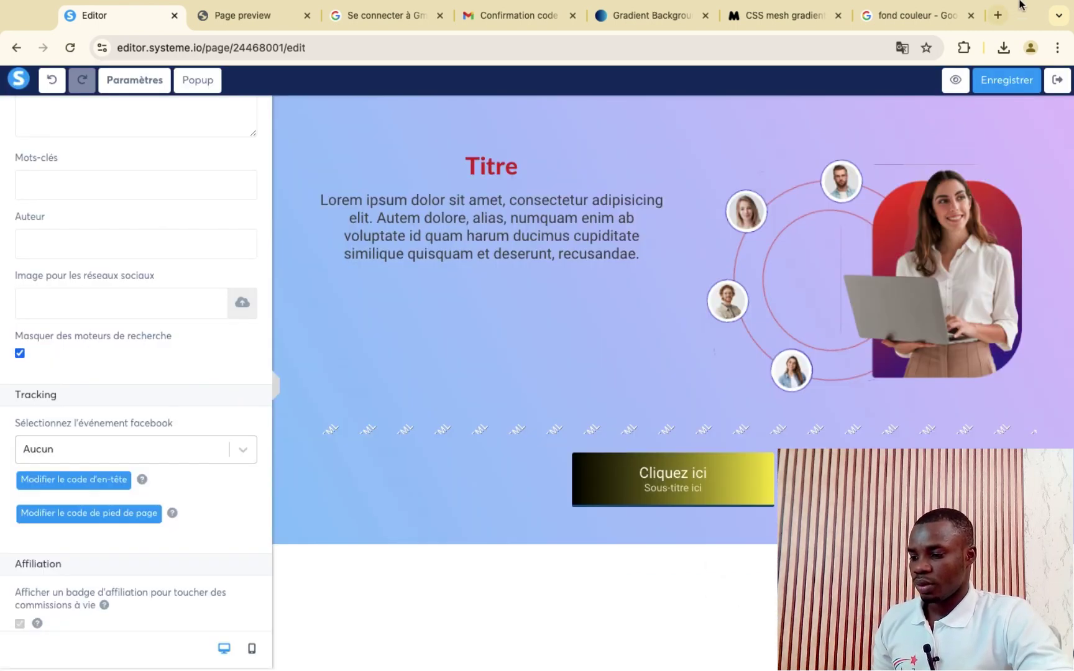
- Set the "Cliquez ici" button's action to "Rediriger vers une page" and save the page
{"action": "left_click", "coordinate": [1008, 83]}
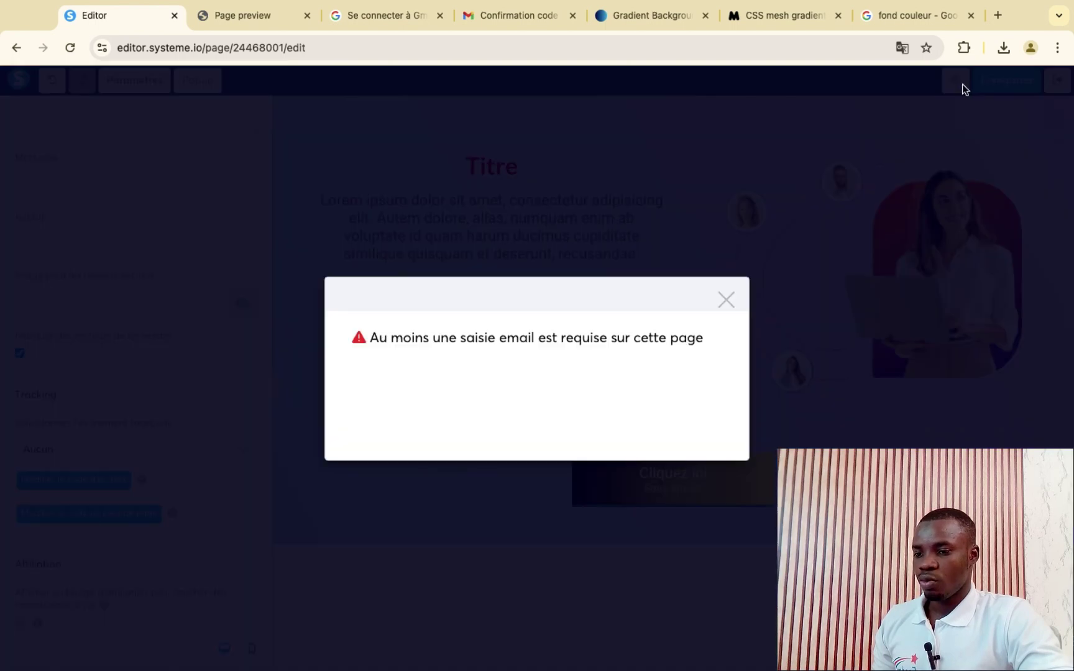
{"action": "left_click", "coordinate": [725, 300]}
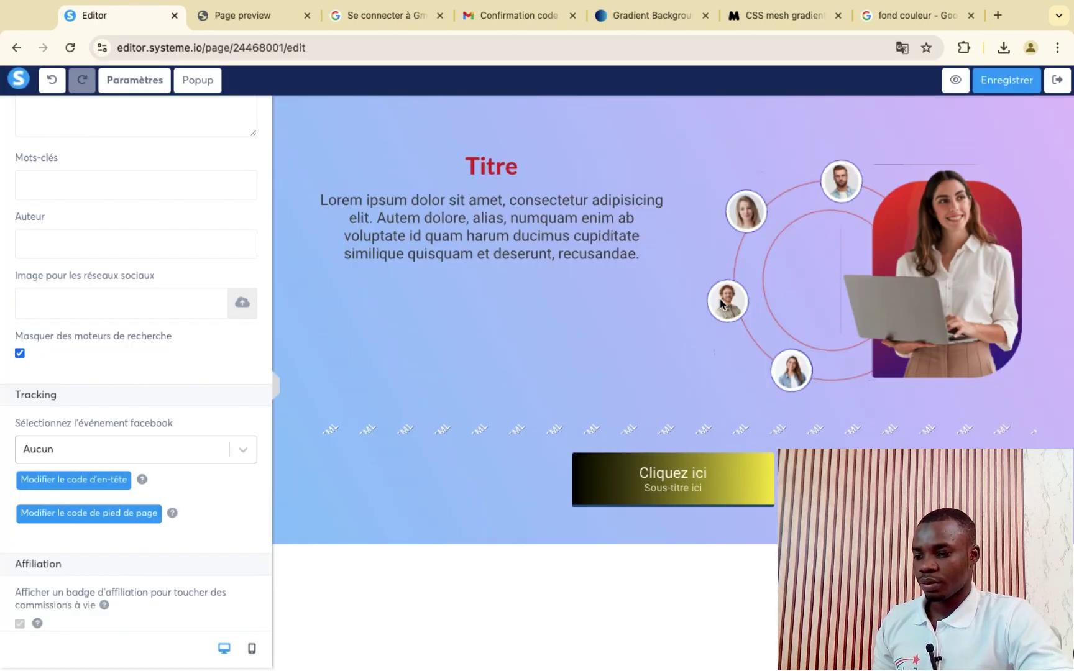
{"action": "left_click", "coordinate": [614, 474]}
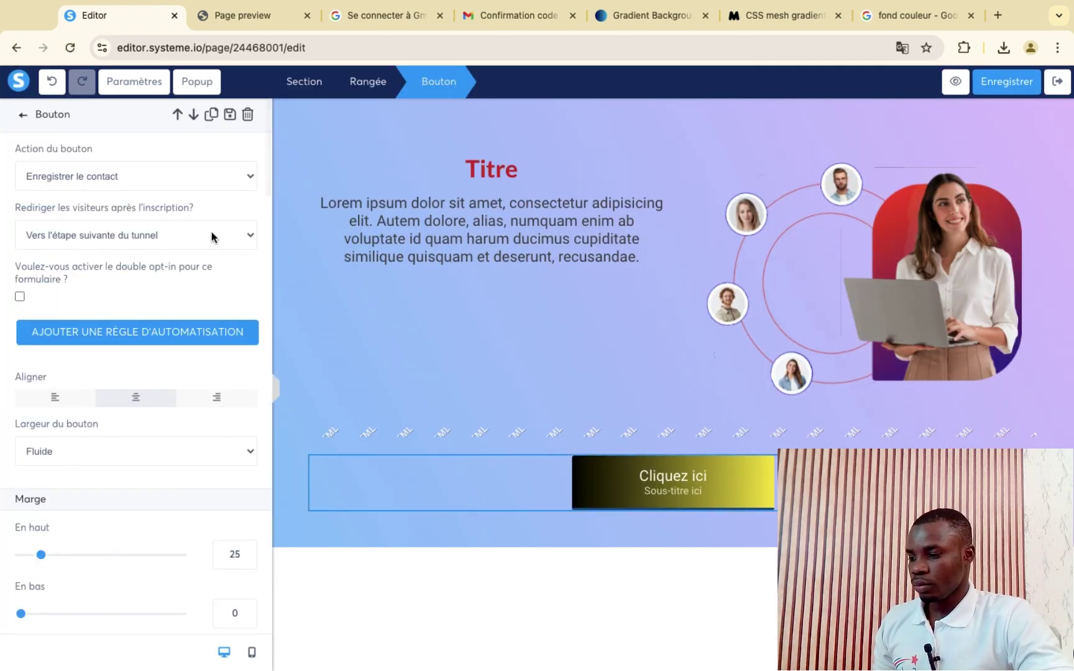
{"action": "left_click", "coordinate": [209, 180]}
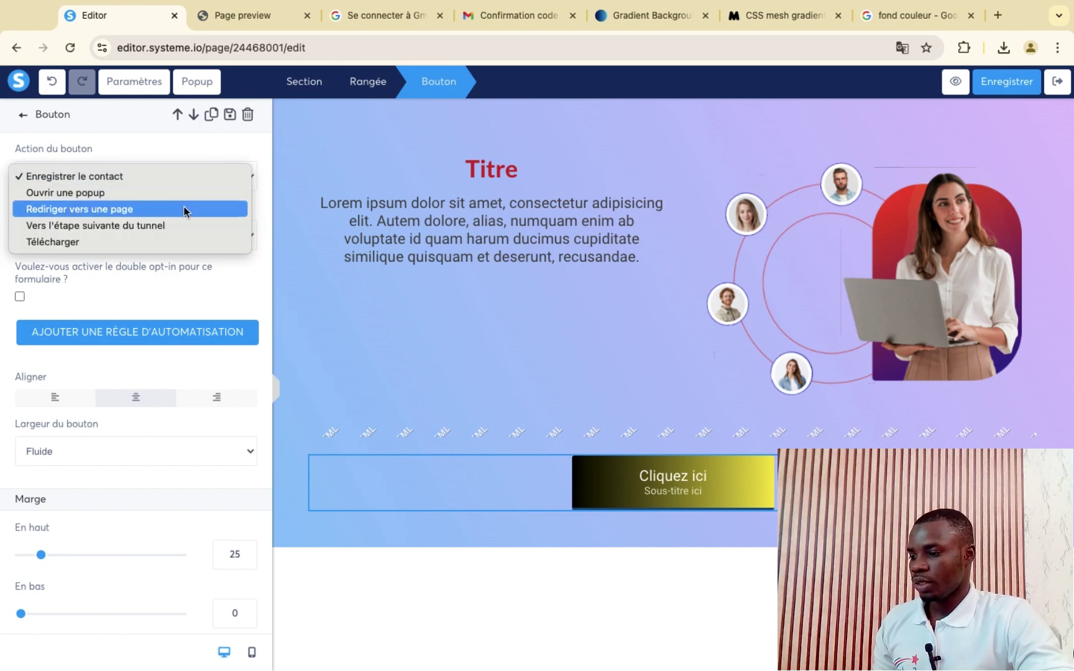
{"action": "left_click", "coordinate": [287, 211]}
{"action": "left_click", "coordinate": [993, 79]}
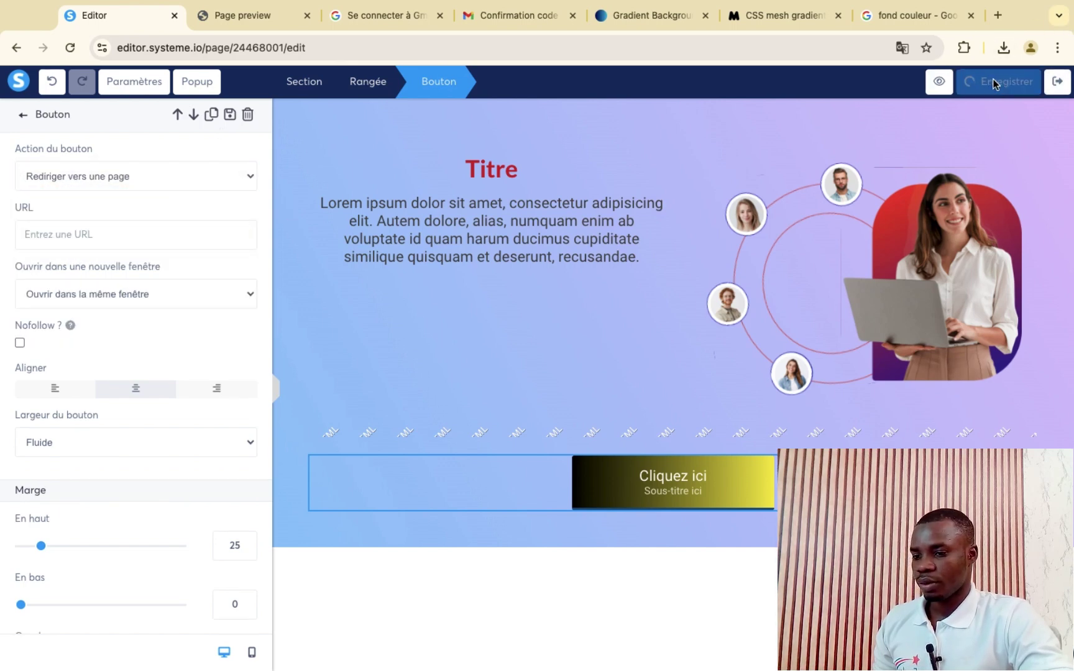
- Preview the capture page to check the button's animation, and close the preview to return to the editor
{"action": "left_click", "coordinate": [949, 85]}
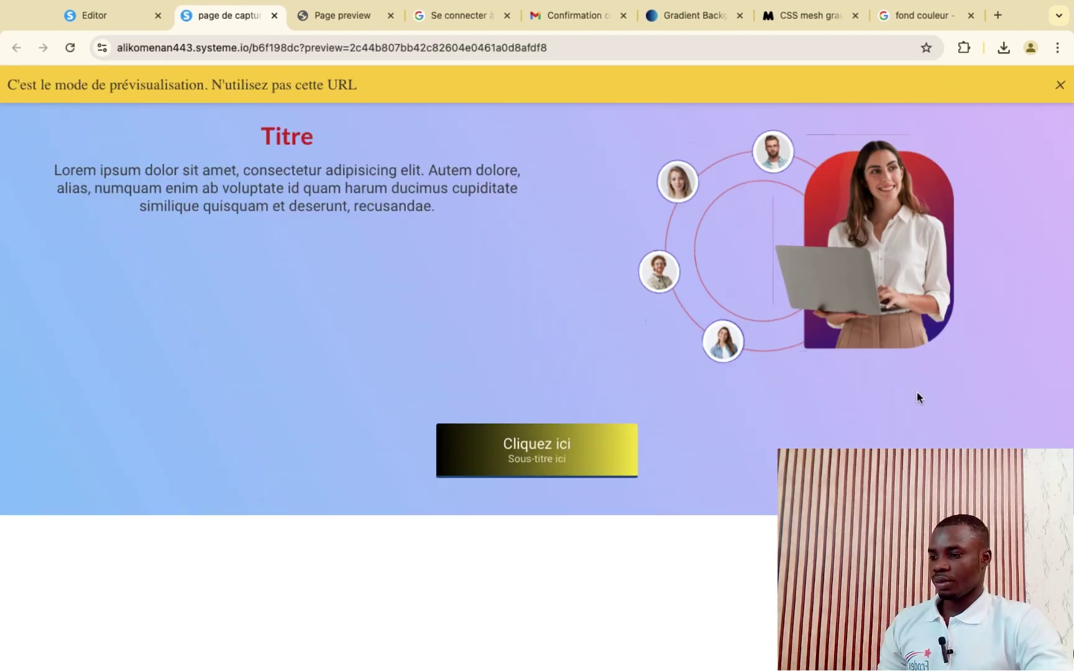
{"action": "left_click", "coordinate": [1061, 85]}
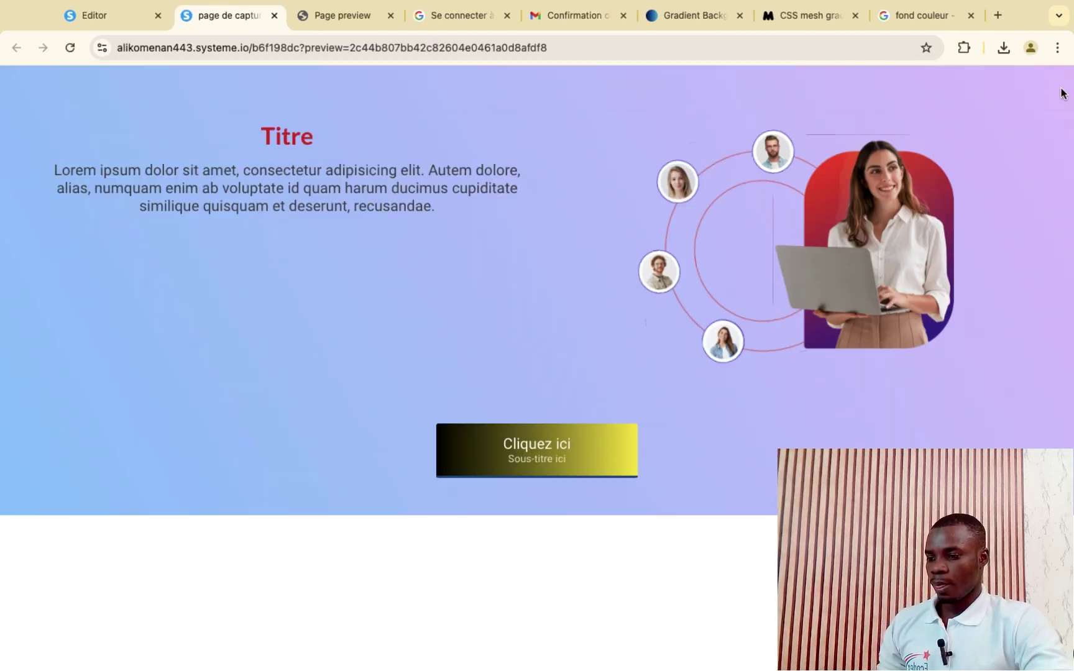
{"action": "right_click", "coordinate": [440, 463]}
{"action": "left_click", "coordinate": [312, 161]}
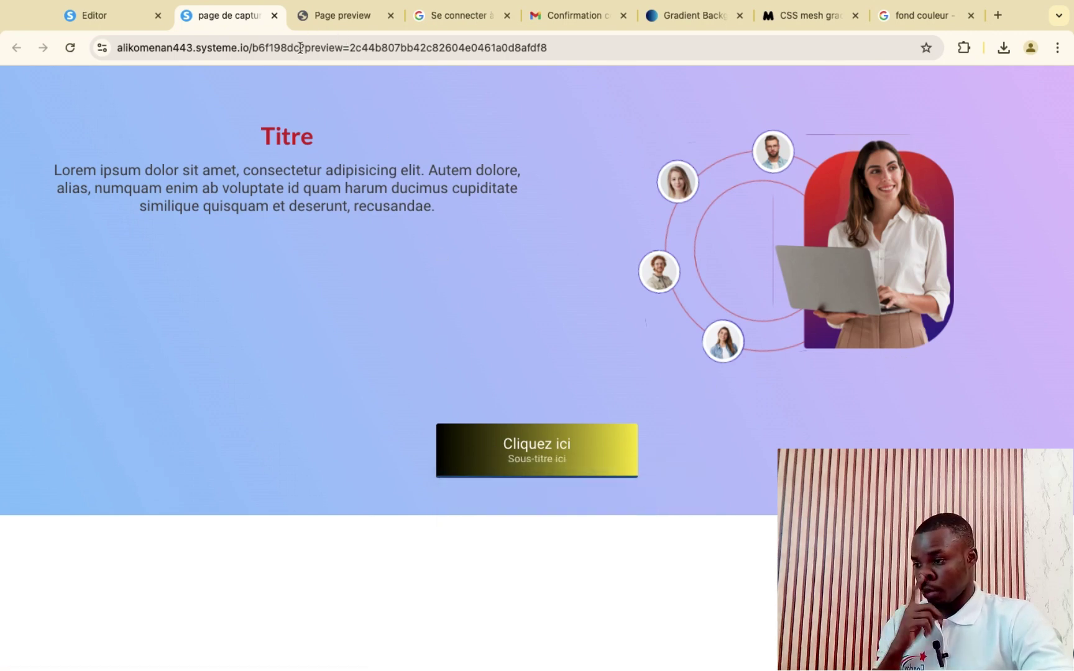
{"action": "left_click", "coordinate": [275, 33]}
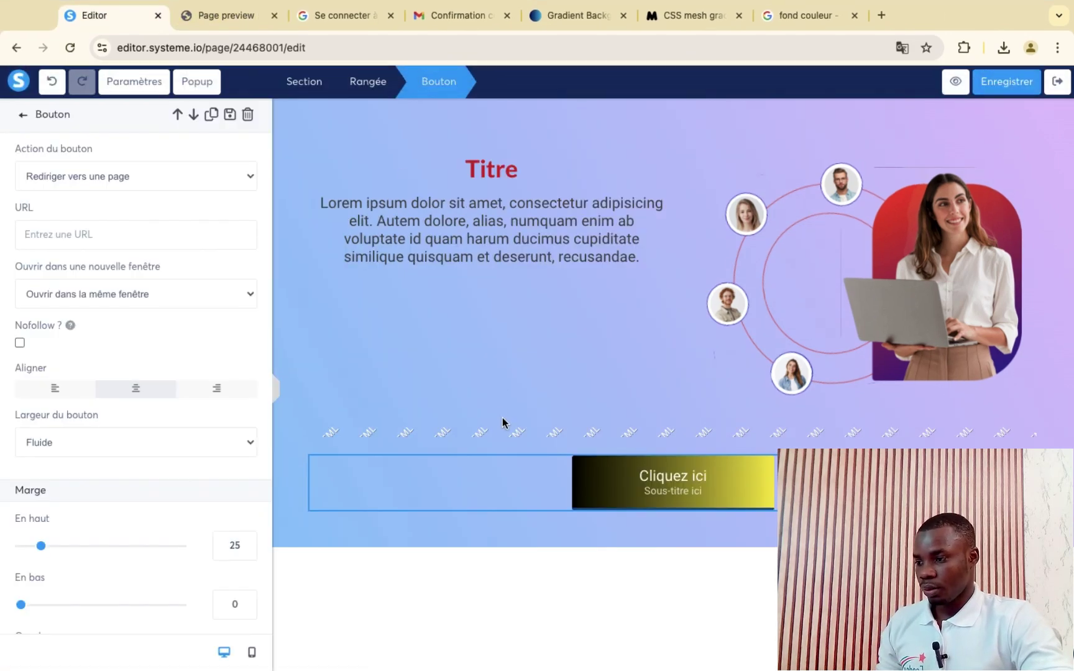
- Remove the extra "b" from the first button ID in the page's header code so it reads #button-3fcf2b34, and save the code
{"action": "left_click", "coordinate": [617, 479]}
{"action": "scroll", "coordinate": [118, 450], "scroll_direction": "down", "scroll_amount": 10}
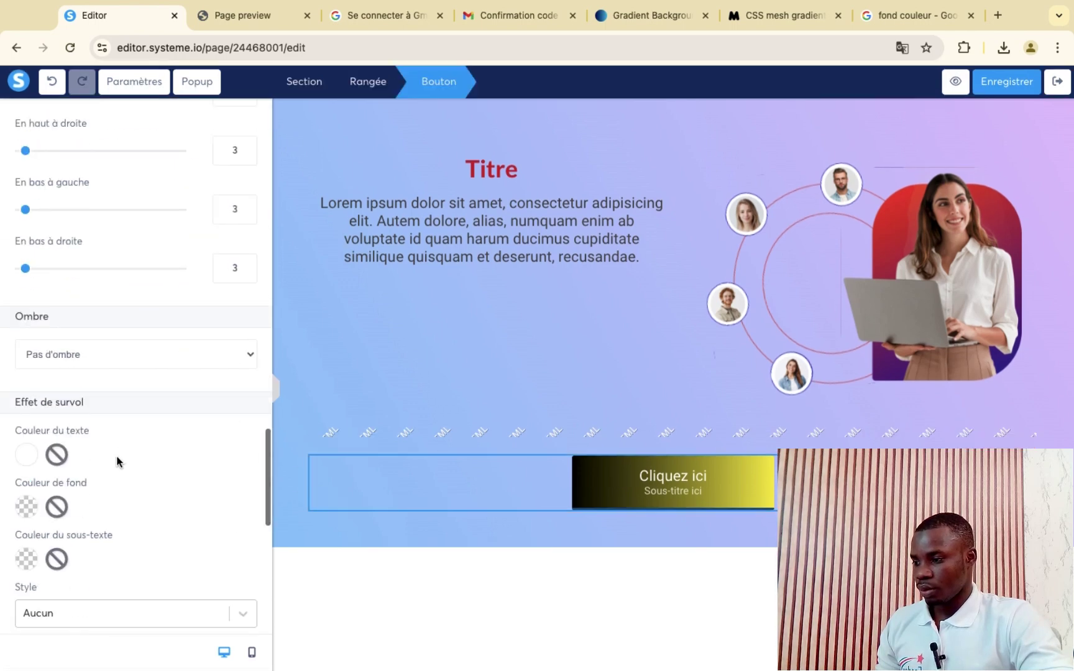
{"action": "scroll", "coordinate": [86, 499], "scroll_direction": "down", "scroll_amount": 5}
{"action": "scroll", "coordinate": [84, 491], "scroll_direction": "up", "scroll_amount": 15}
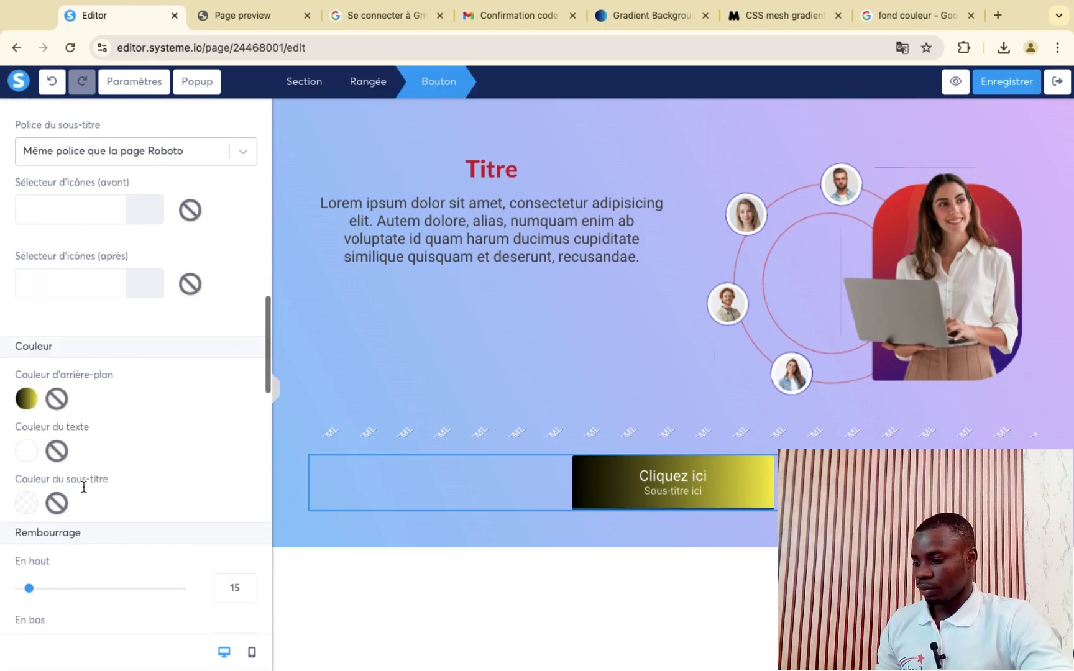
{"action": "left_click", "coordinate": [136, 82]}
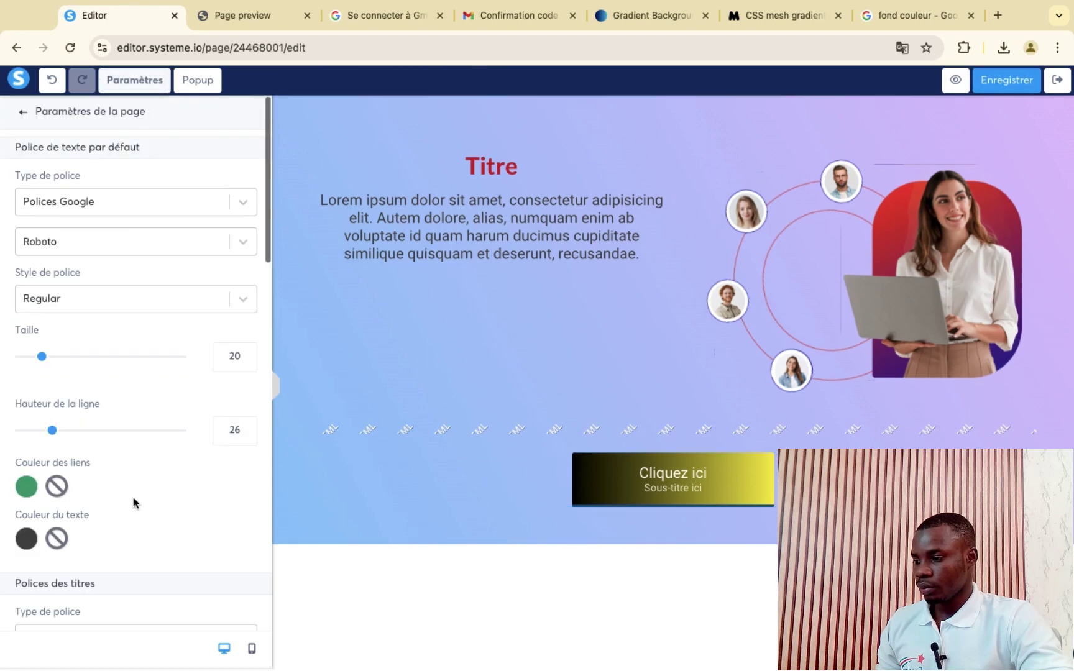
{"action": "scroll", "coordinate": [134, 497], "scroll_direction": "down", "scroll_amount": 10}
{"action": "left_click", "coordinate": [95, 478]}
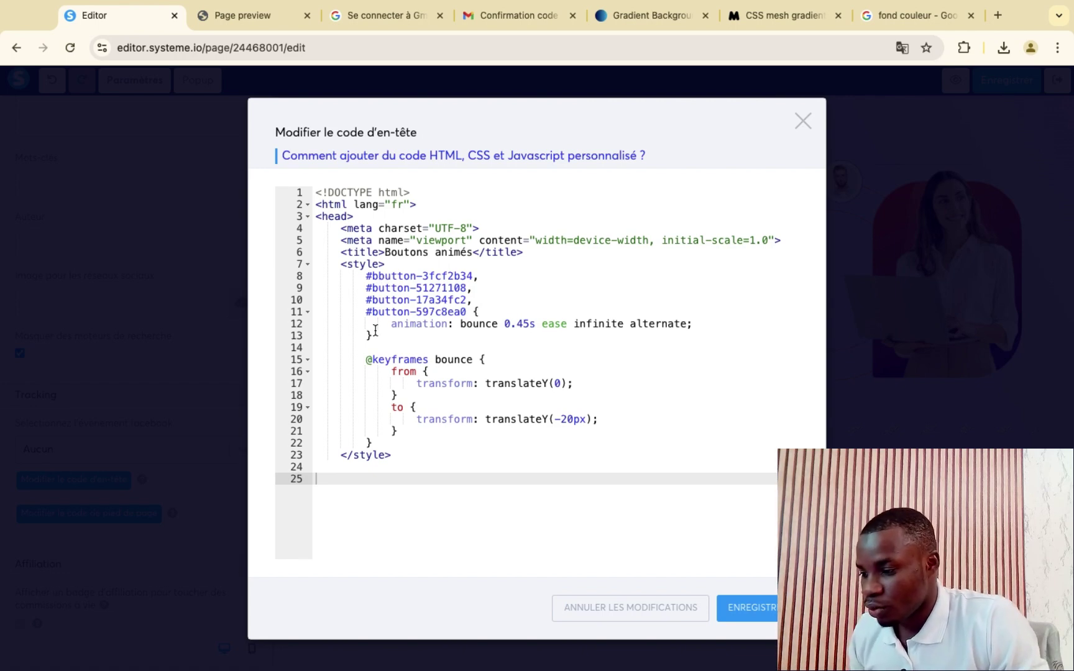
{"action": "left_click", "coordinate": [379, 278]}
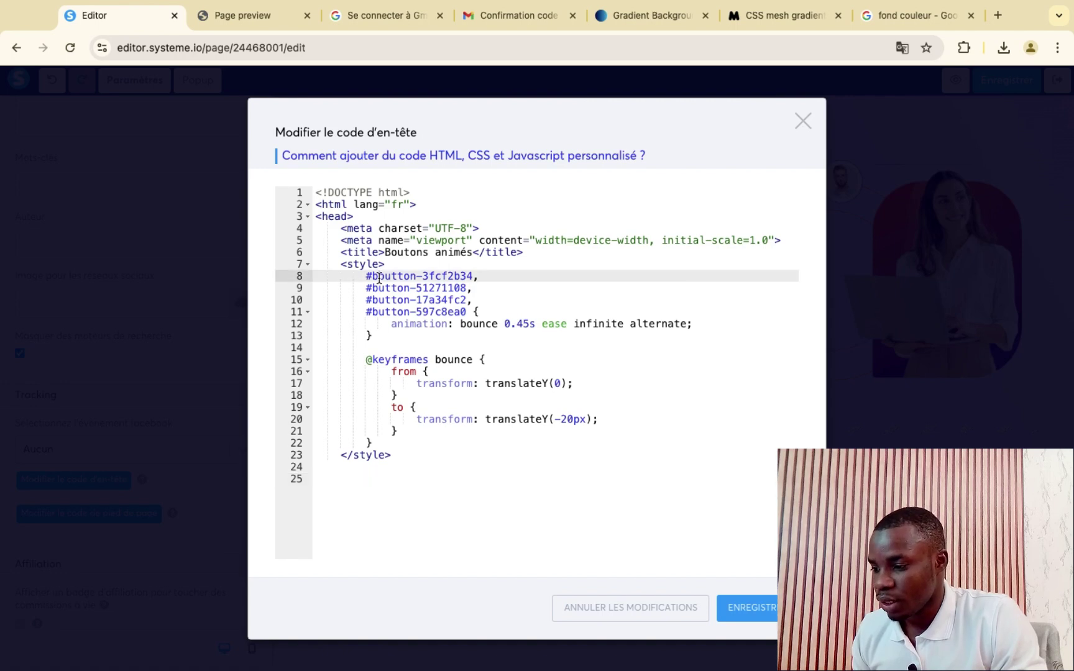
{"action": "key", "text": "BackSpace"}
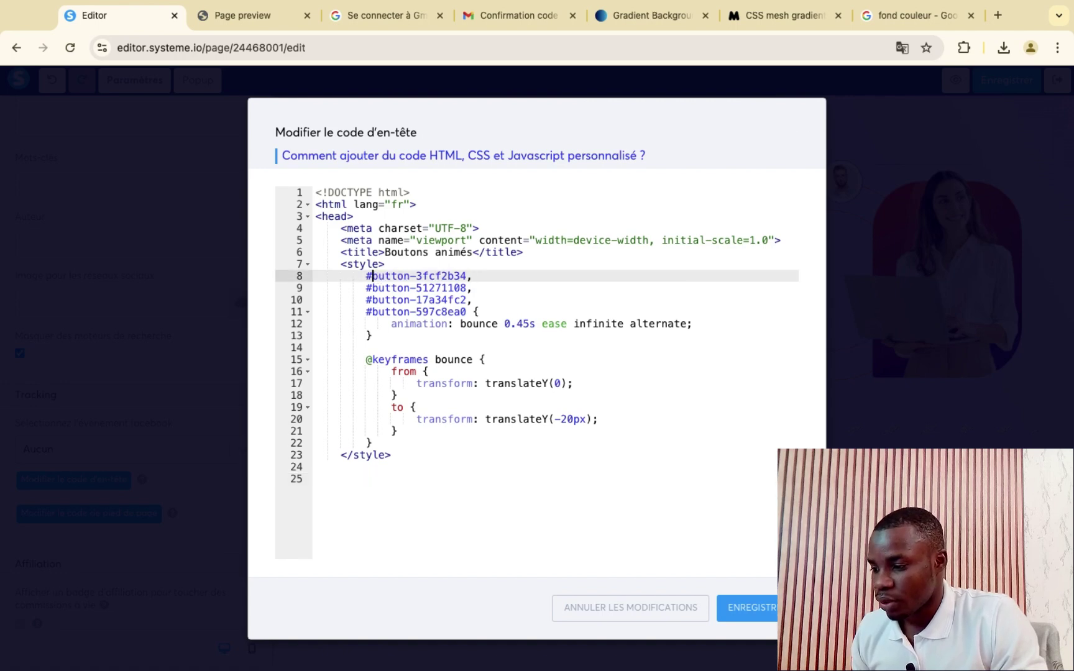
{"action": "left_click", "coordinate": [672, 517]}
{"action": "left_click", "coordinate": [746, 609]}
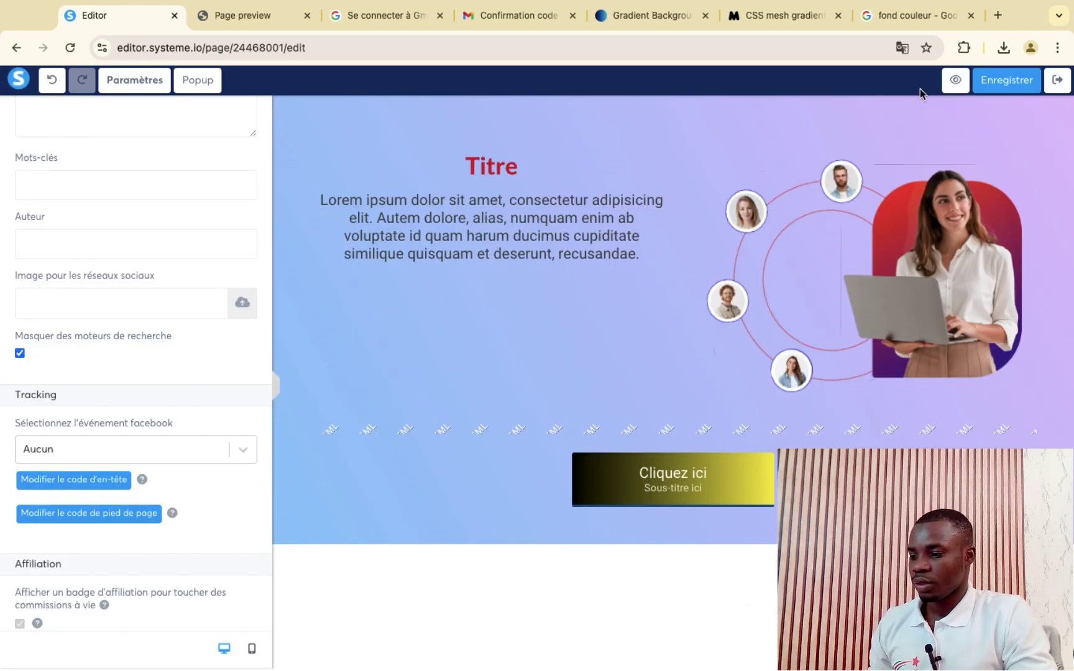
- Preview the capture page again without the preview banner to check the bouncing button, and return to the editor
{"action": "left_click", "coordinate": [952, 81]}
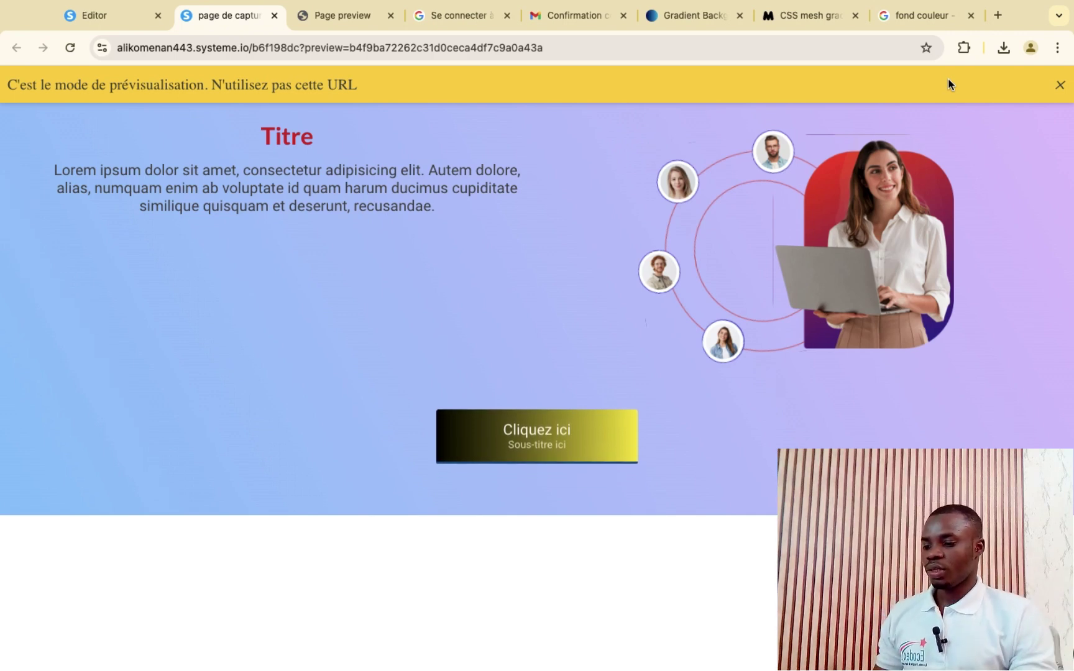
{"action": "left_click", "coordinate": [1061, 87]}
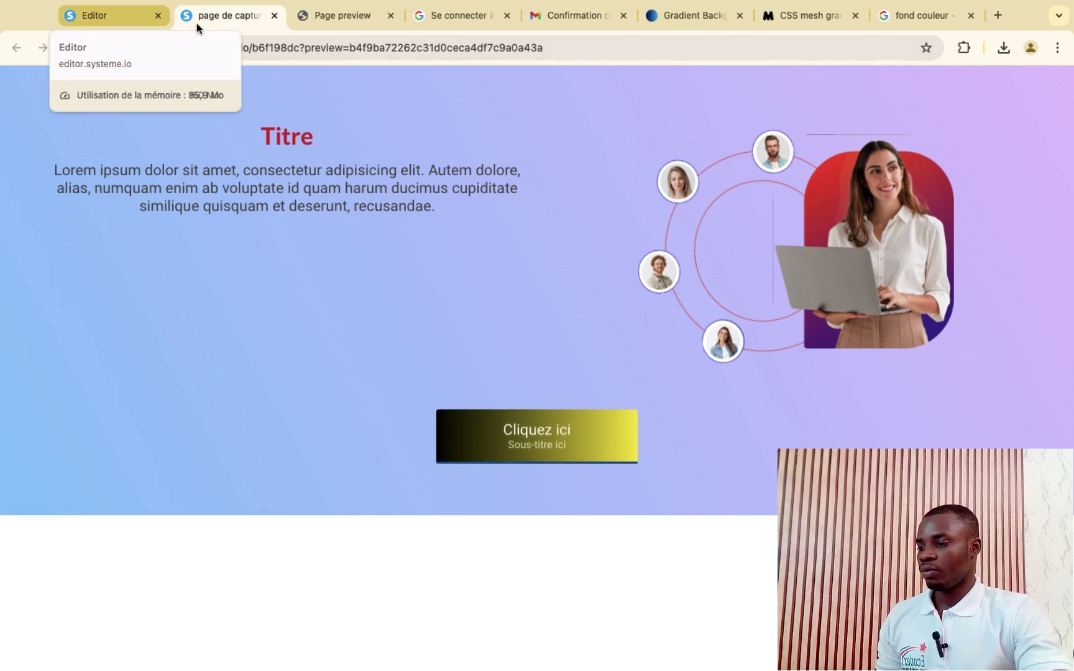
{"action": "left_click", "coordinate": [107, 19]}
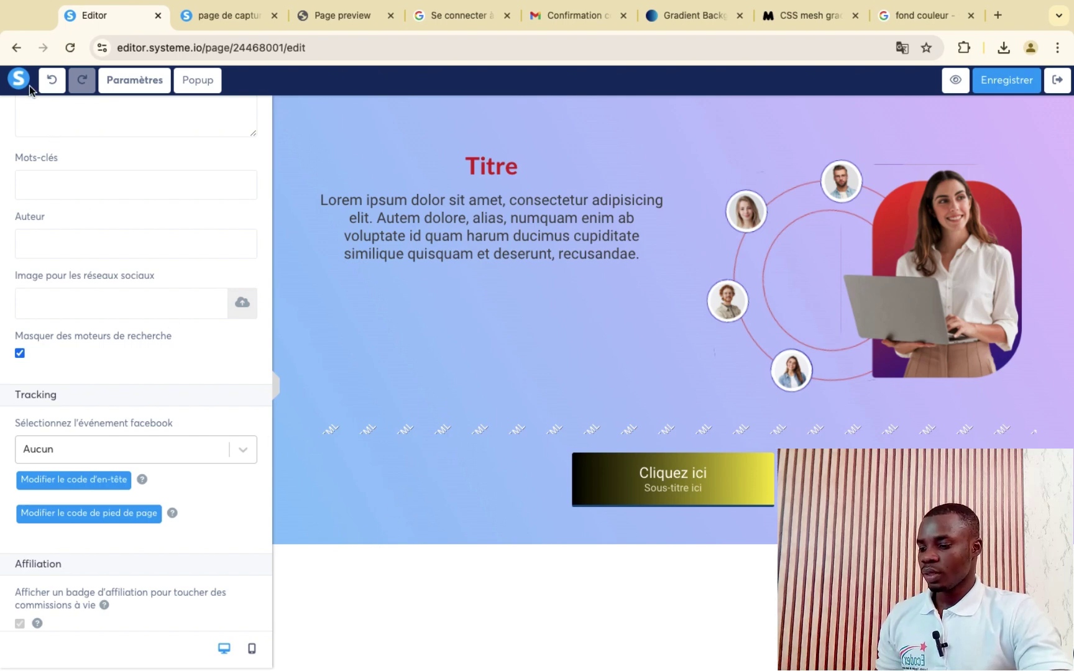
- Cancel leaving the editor and save the page
{"action": "left_click", "coordinate": [16, 47]}
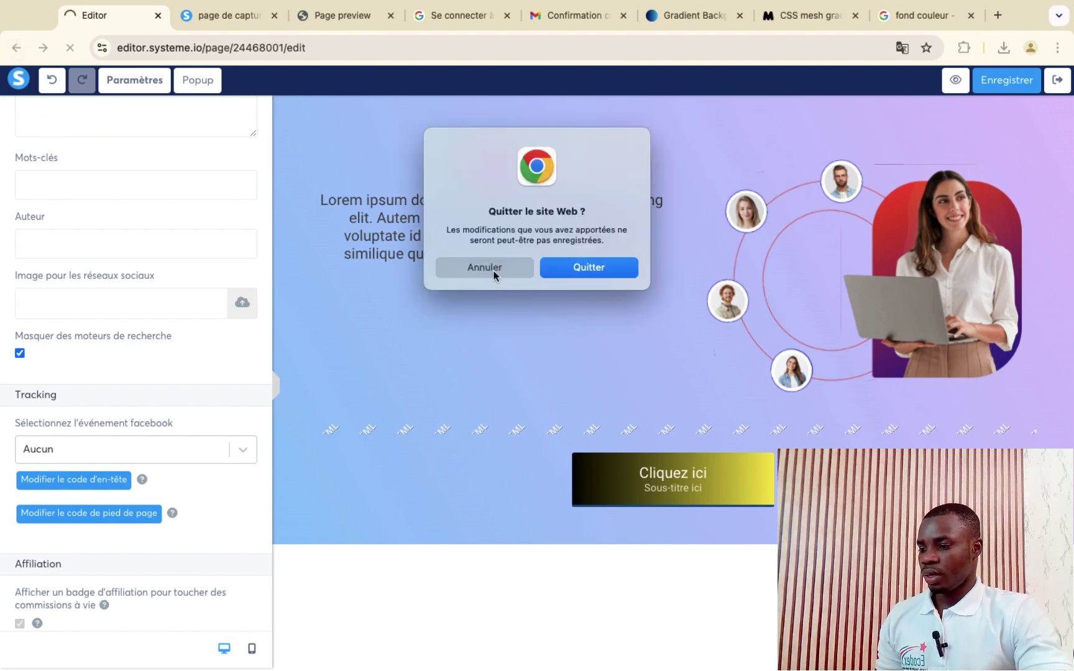
{"action": "left_click", "coordinate": [496, 273]}
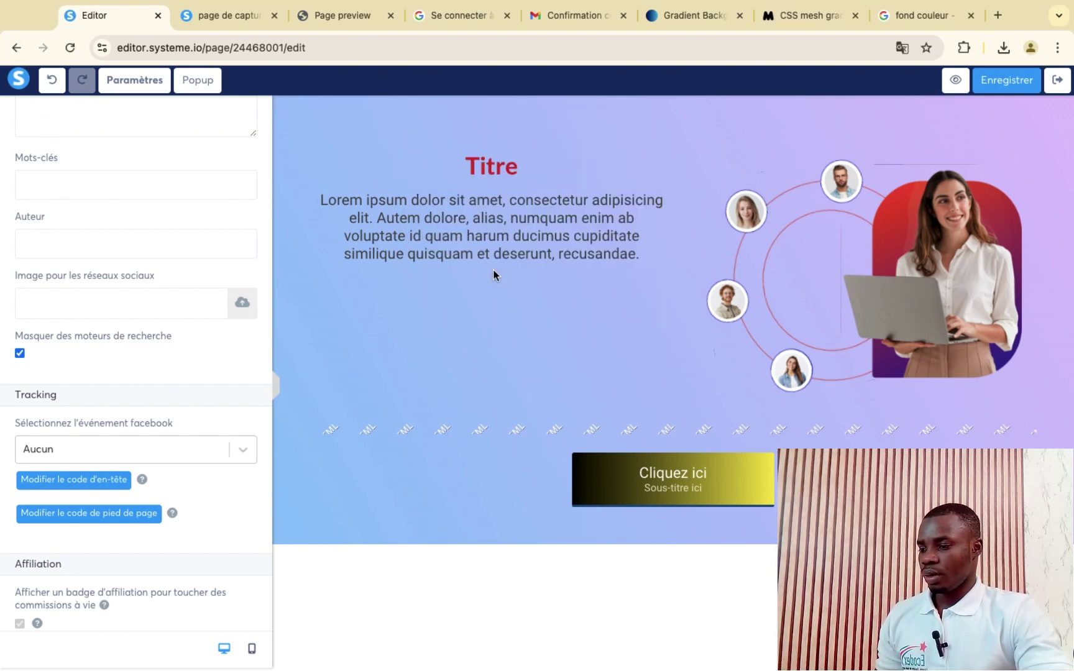
{"action": "left_click", "coordinate": [1001, 92]}
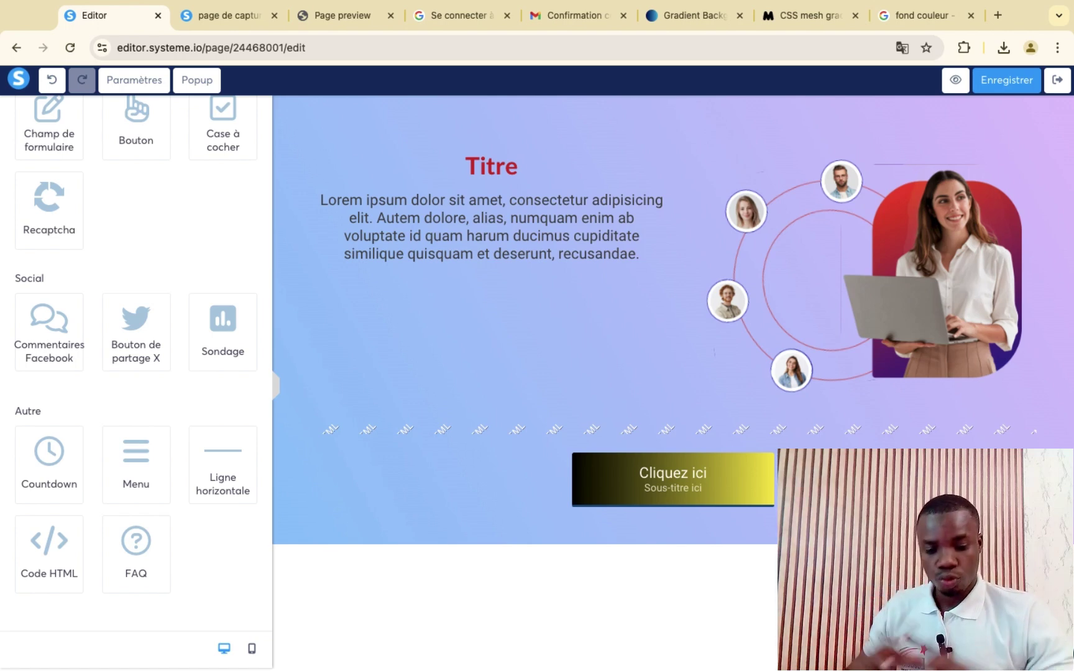
- Add a new section with an empty row below the gradient section, and return to the list of elements
{"action": "left_click", "coordinate": [431, 529]}
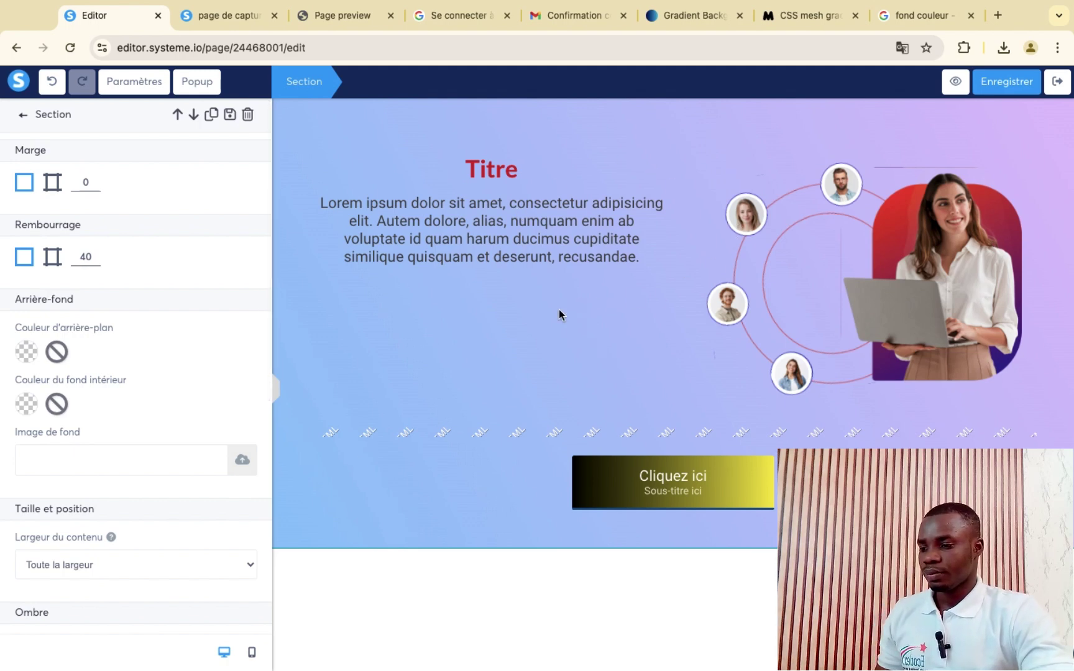
{"action": "left_click", "coordinate": [385, 591]}
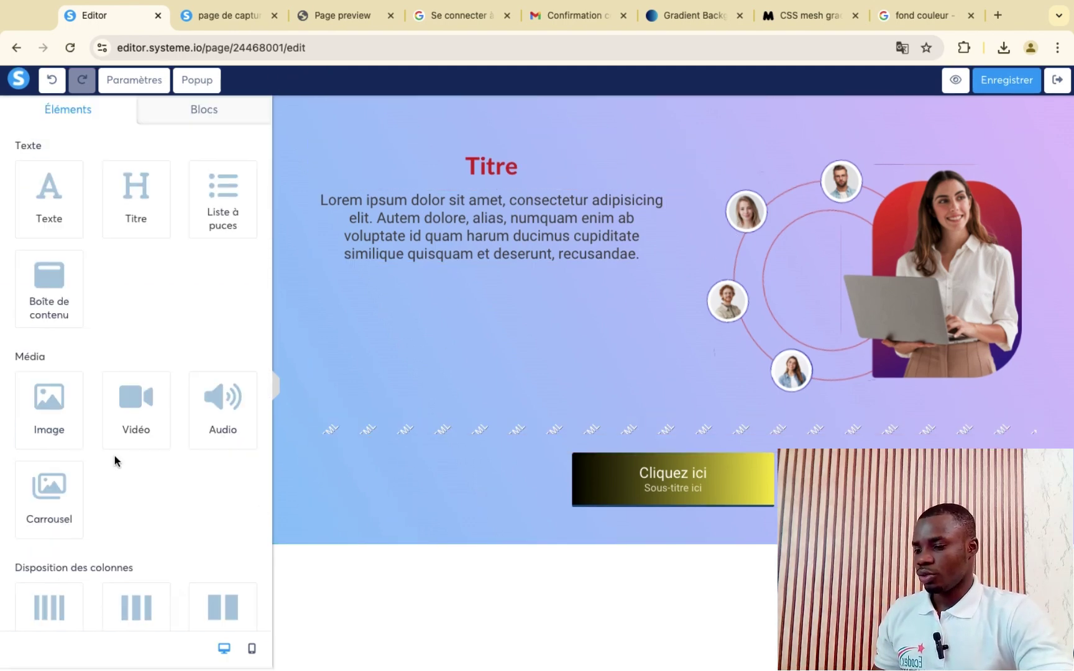
{"action": "scroll", "coordinate": [114, 455], "scroll_direction": "down", "scroll_amount": 8}
{"action": "scroll", "coordinate": [115, 460], "scroll_direction": "up", "scroll_amount": 6}
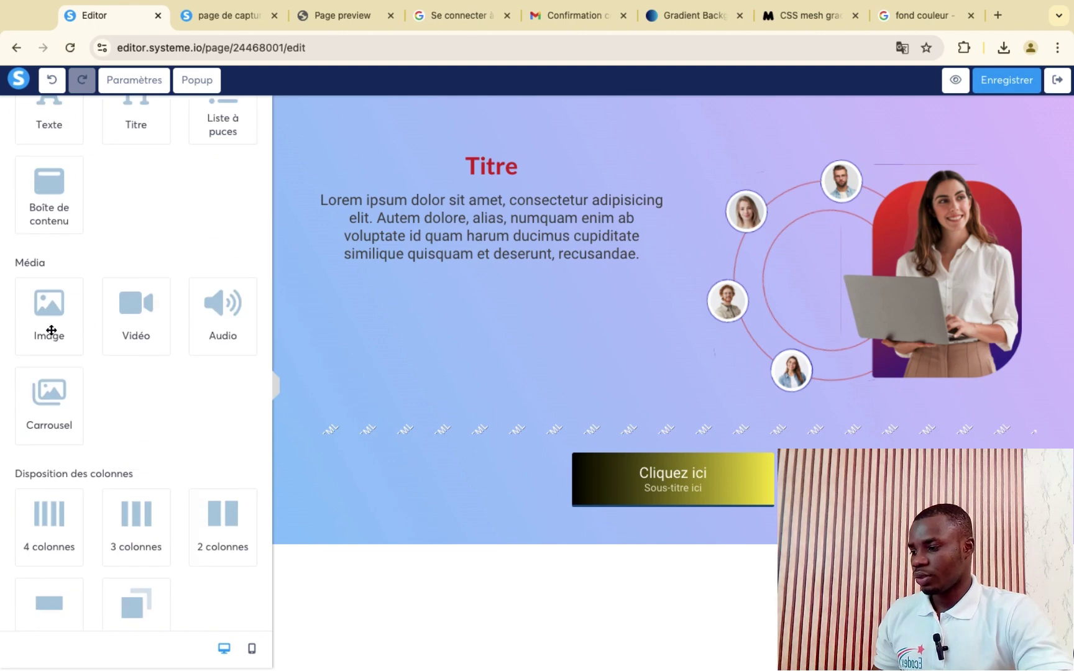
{"action": "scroll", "coordinate": [96, 521], "scroll_direction": "down", "scroll_amount": 2}
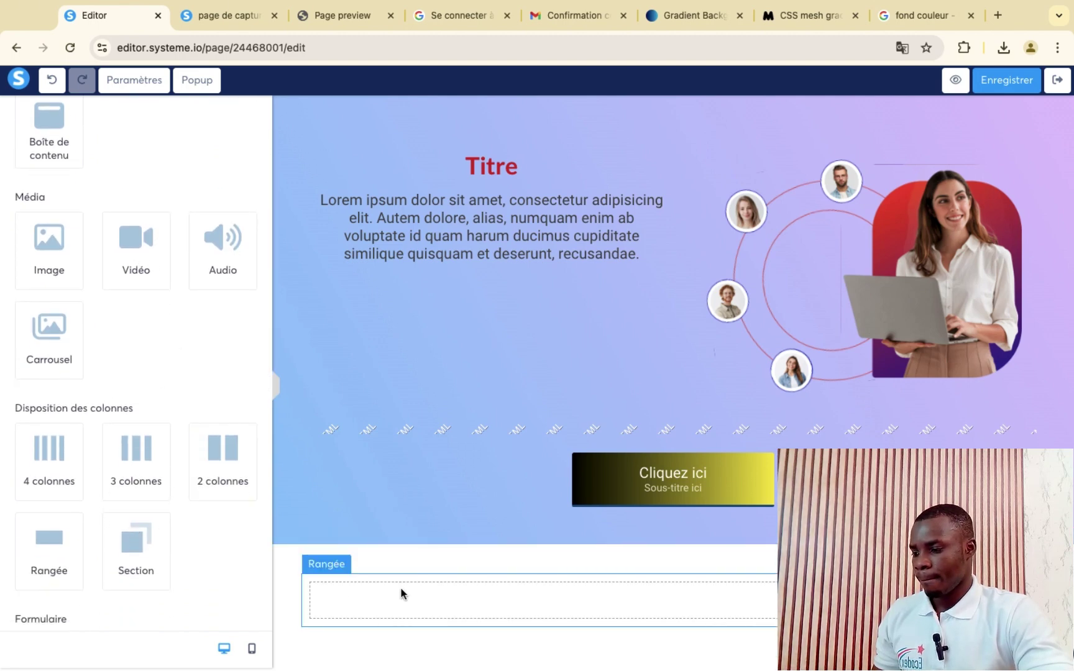
{"action": "left_click", "coordinate": [380, 645]}
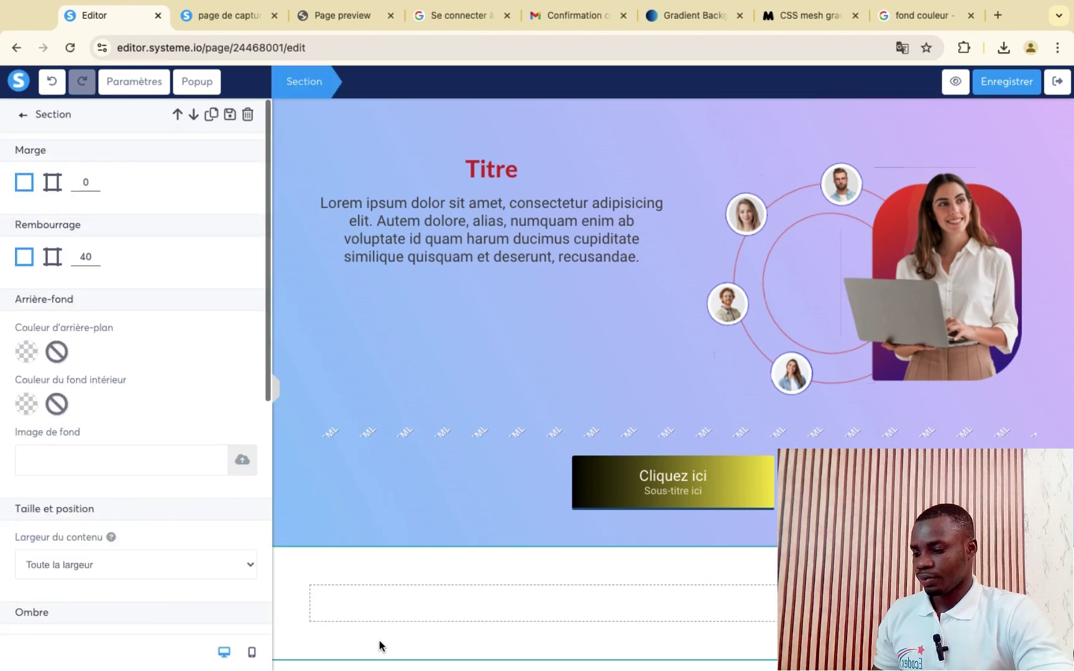
{"action": "left_click", "coordinate": [25, 118]}
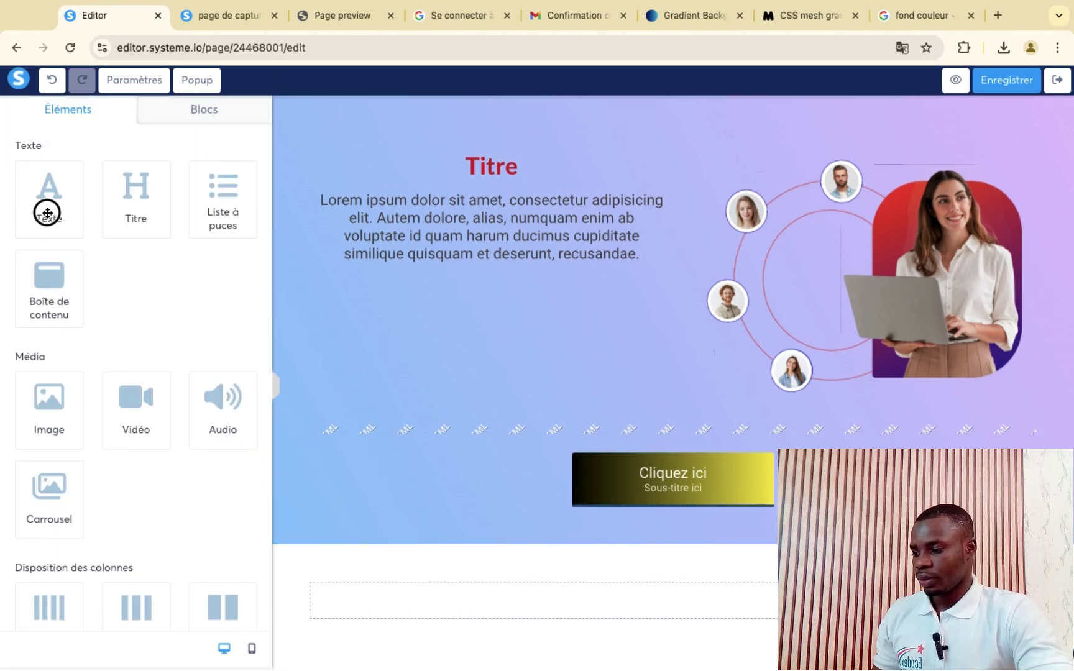
- Try a text element in the new section's empty row and undo it
{"action": "left_click_drag", "start_coordinate": [47, 213], "coordinate": [550, 606]}
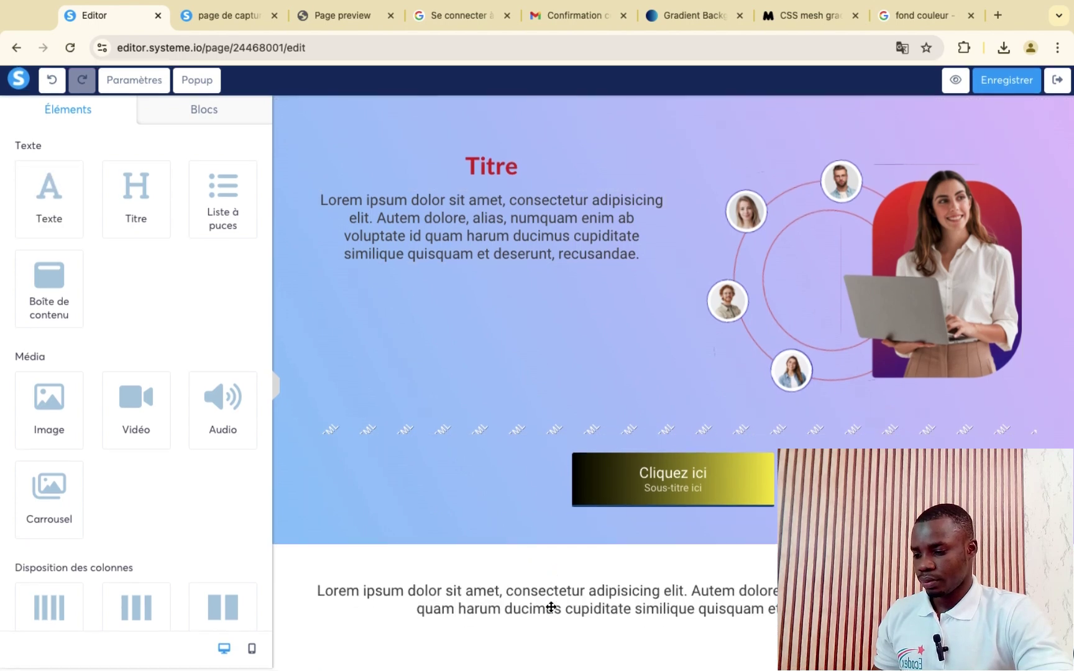
{"action": "key", "text": "ctrl+z"}
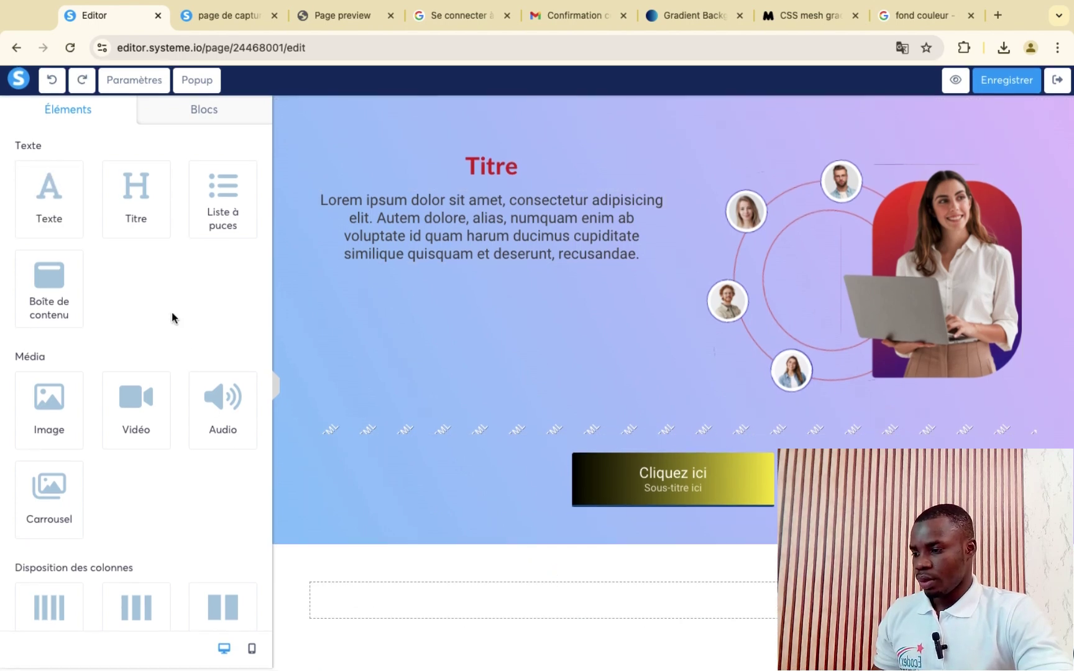
- Add a title to the new section's row and place a video element directly below it
{"action": "left_click_drag", "start_coordinate": [157, 213], "coordinate": [547, 600]}
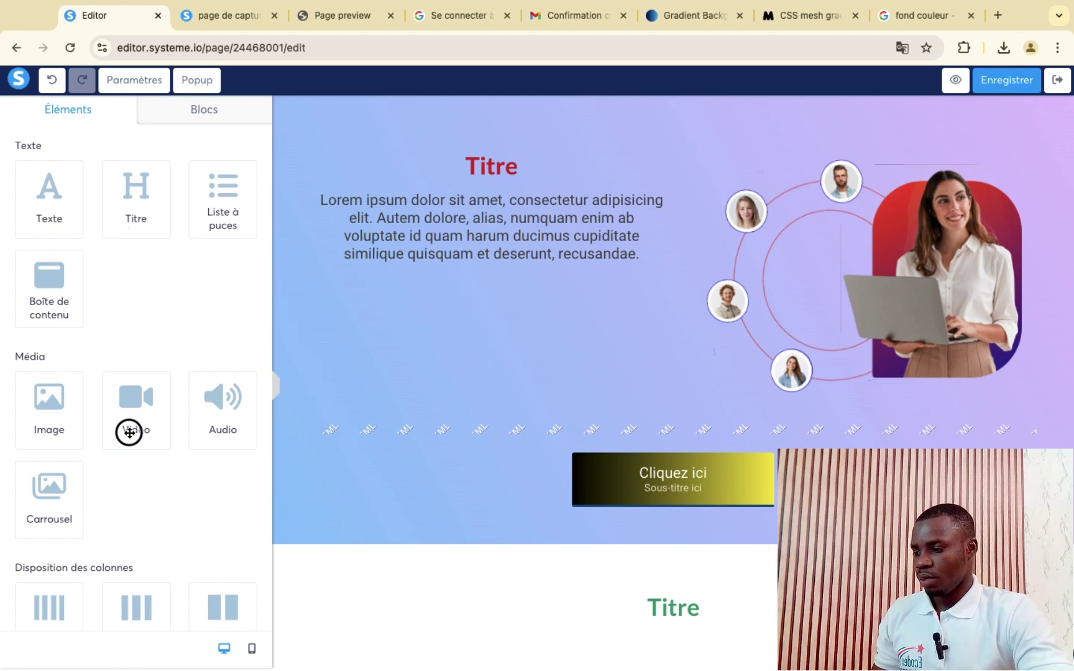
{"action": "left_click_drag", "start_coordinate": [129, 437], "coordinate": [661, 638]}
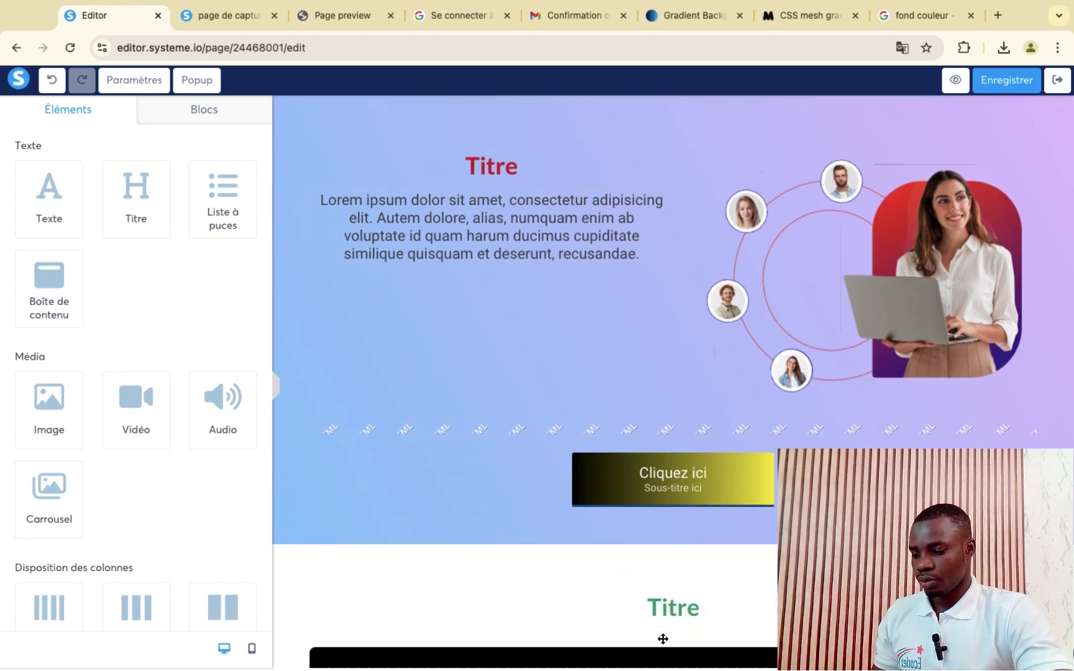
{"action": "scroll", "coordinate": [659, 640], "scroll_direction": "down", "scroll_amount": 5}
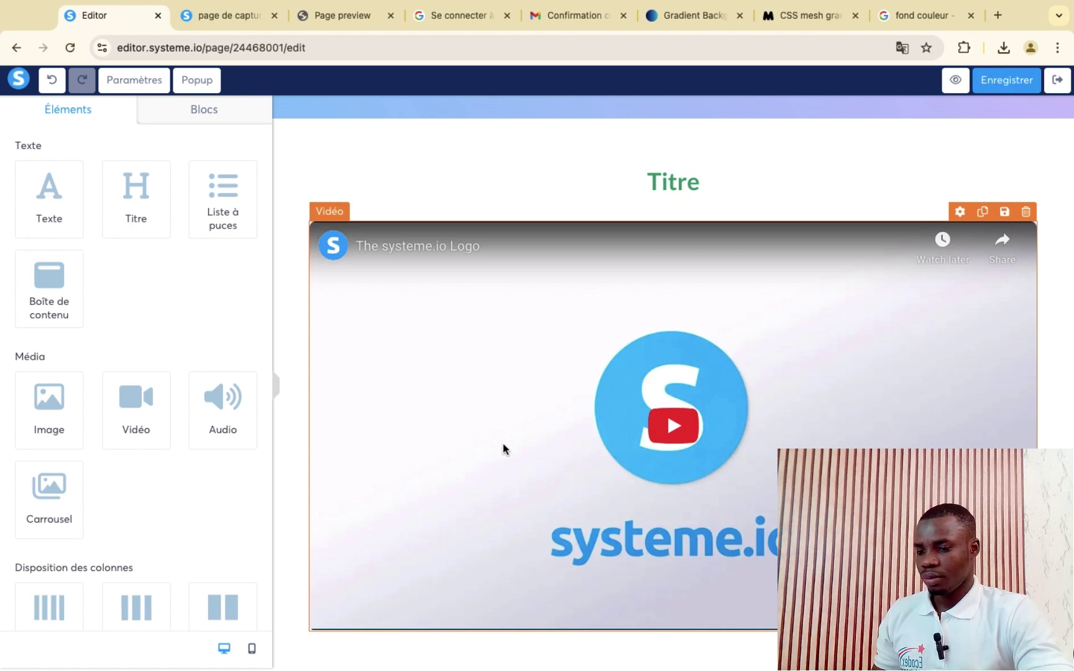
- Open the new video element's settings and look through its available options
{"action": "left_click", "coordinate": [488, 444]}
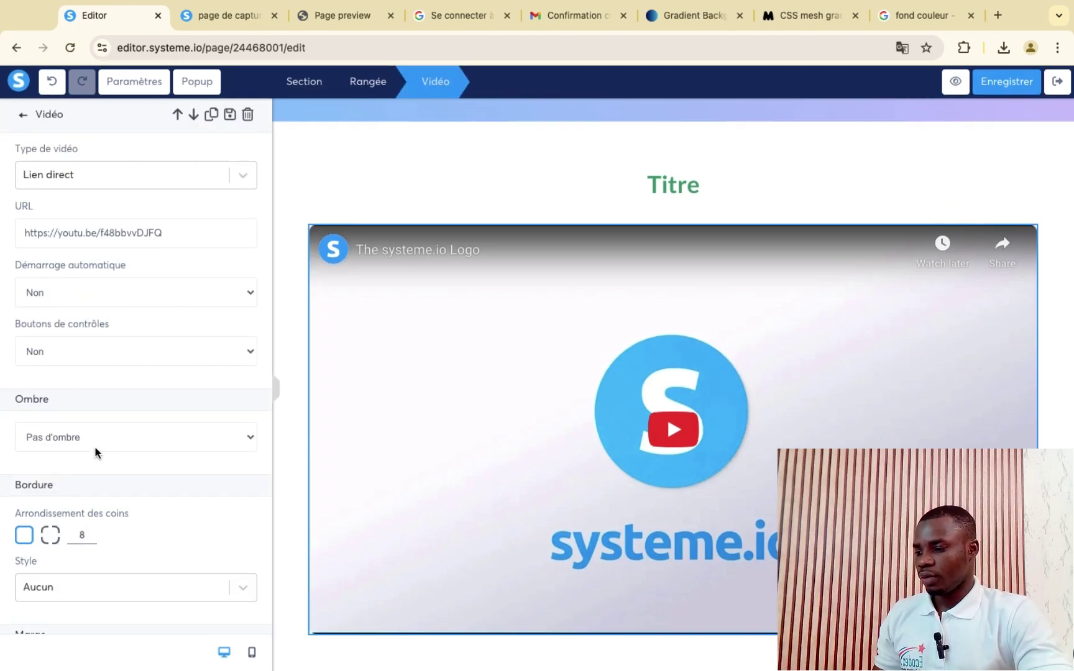
{"action": "scroll", "coordinate": [95, 452], "scroll_direction": "down", "scroll_amount": 5}
{"action": "scroll", "coordinate": [95, 452], "scroll_direction": "up", "scroll_amount": 5}
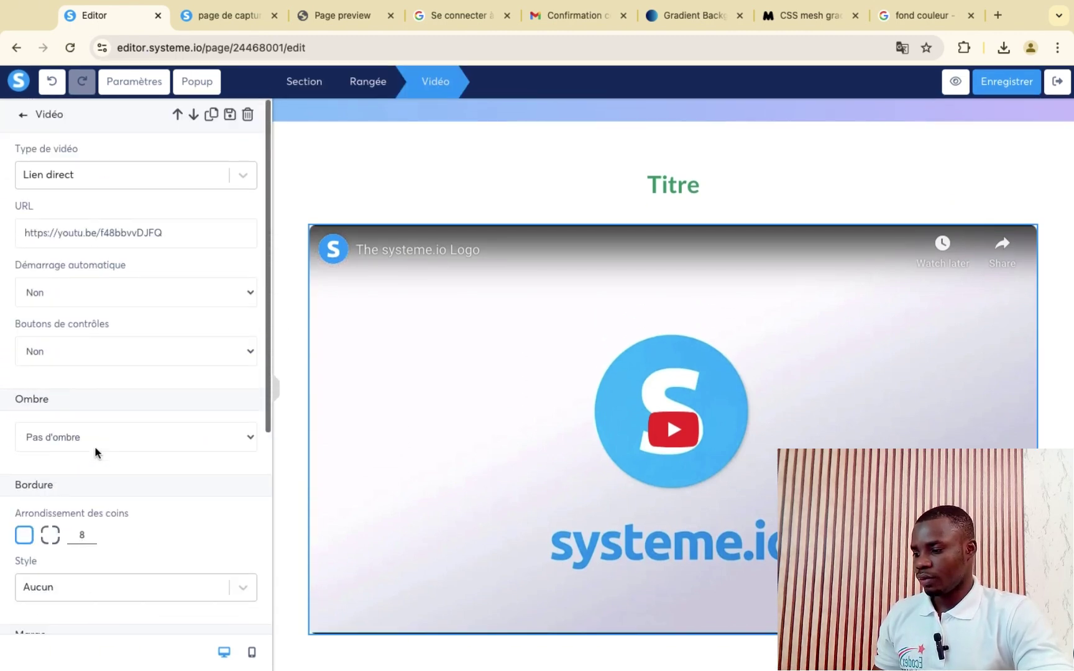
{"action": "left_click", "coordinate": [483, 433]}
{"action": "left_click", "coordinate": [483, 433]}
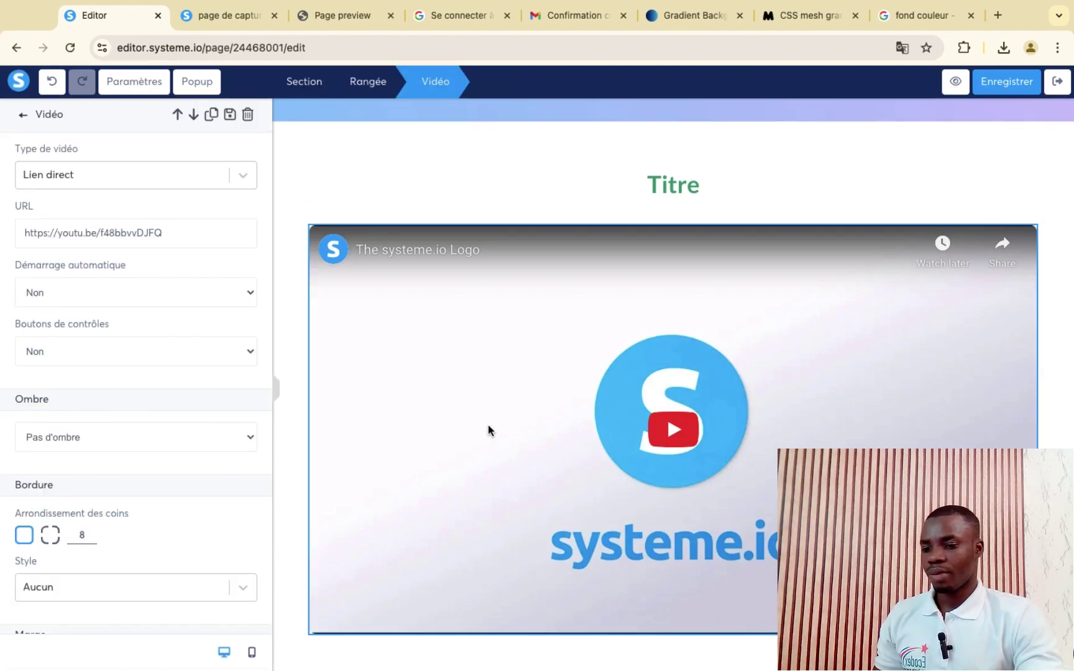
- Copy the full code under "Ombrage sous vidéo" from the "Mes codes funnel" Google Docs document and return to the page editor
{"action": "mouse_move", "coordinate": [5, 5]}
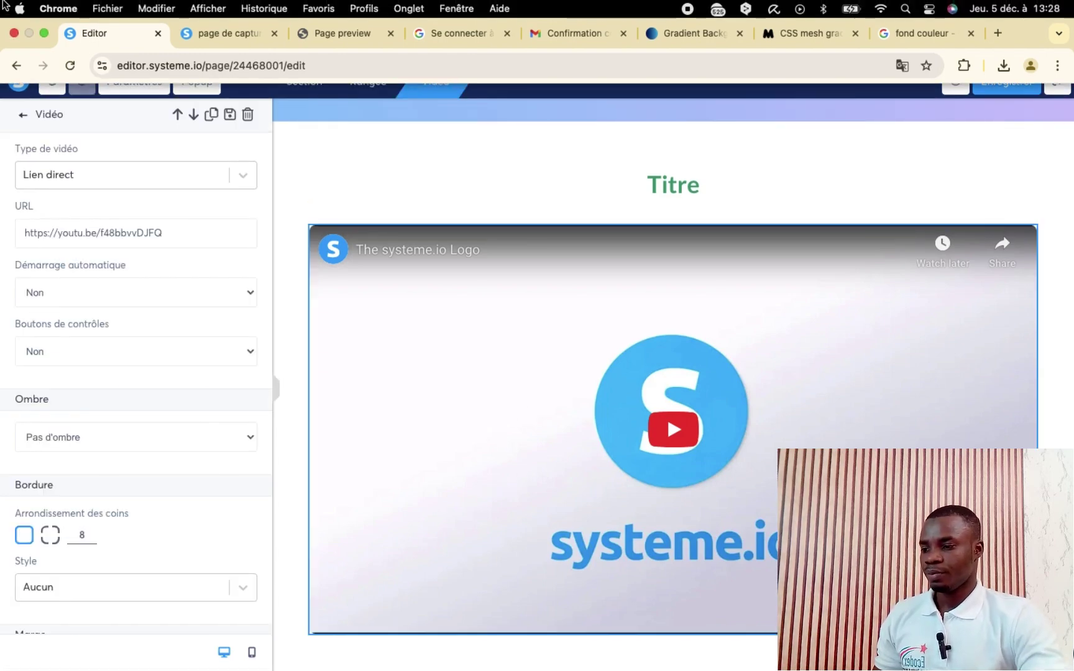
{"action": "left_click", "coordinate": [44, 33]}
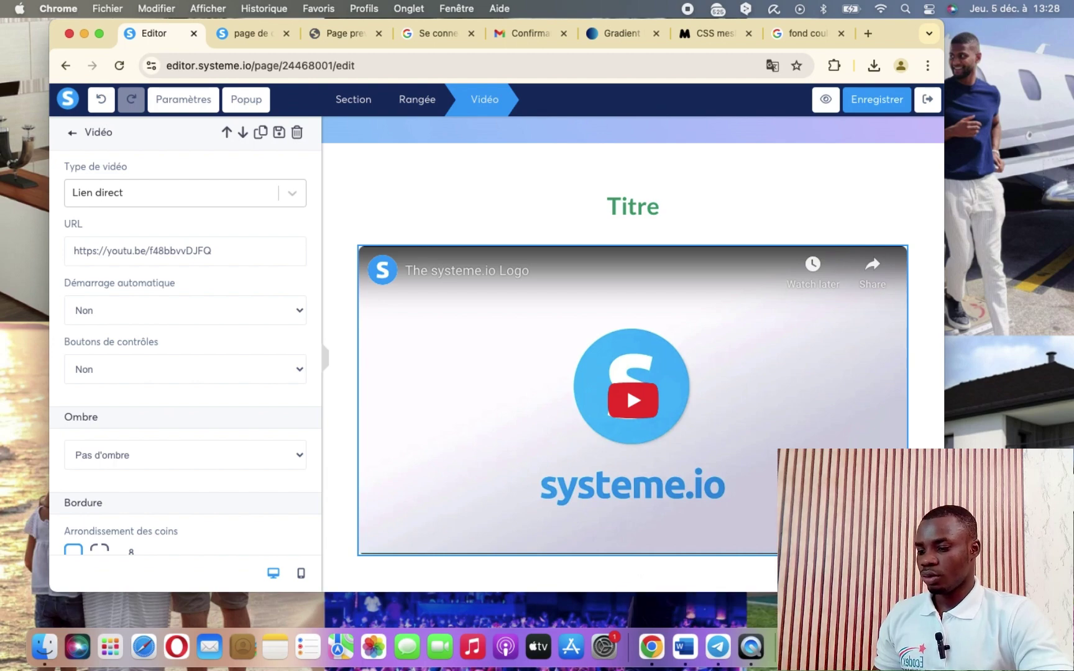
{"action": "key", "text": "super+grave"}
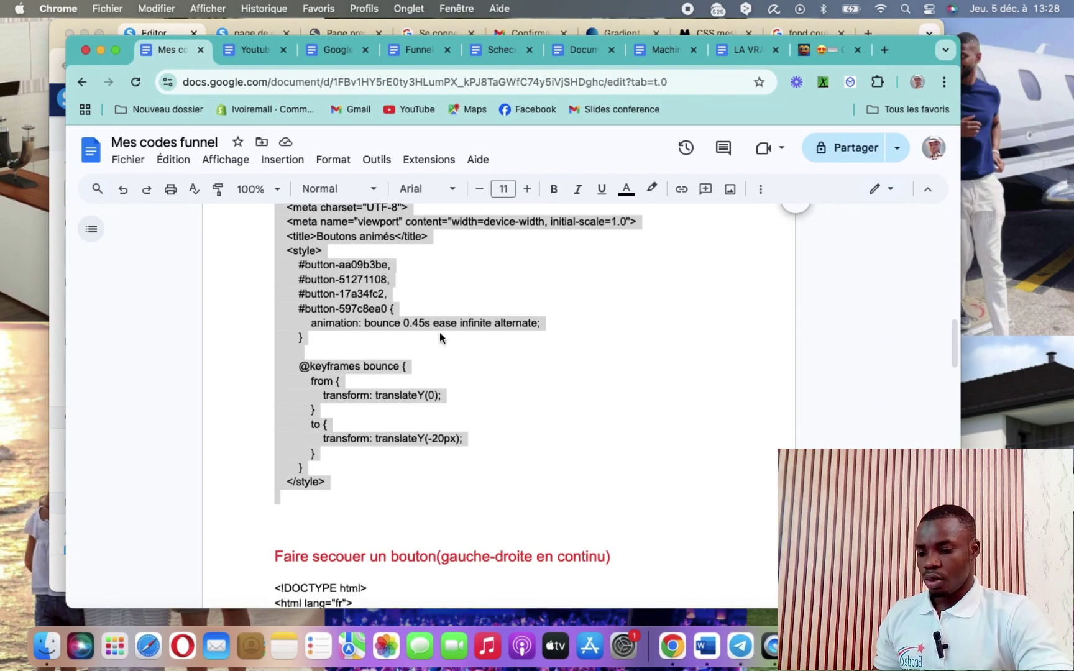
{"action": "scroll", "coordinate": [439, 332], "scroll_direction": "up", "scroll_amount": 20}
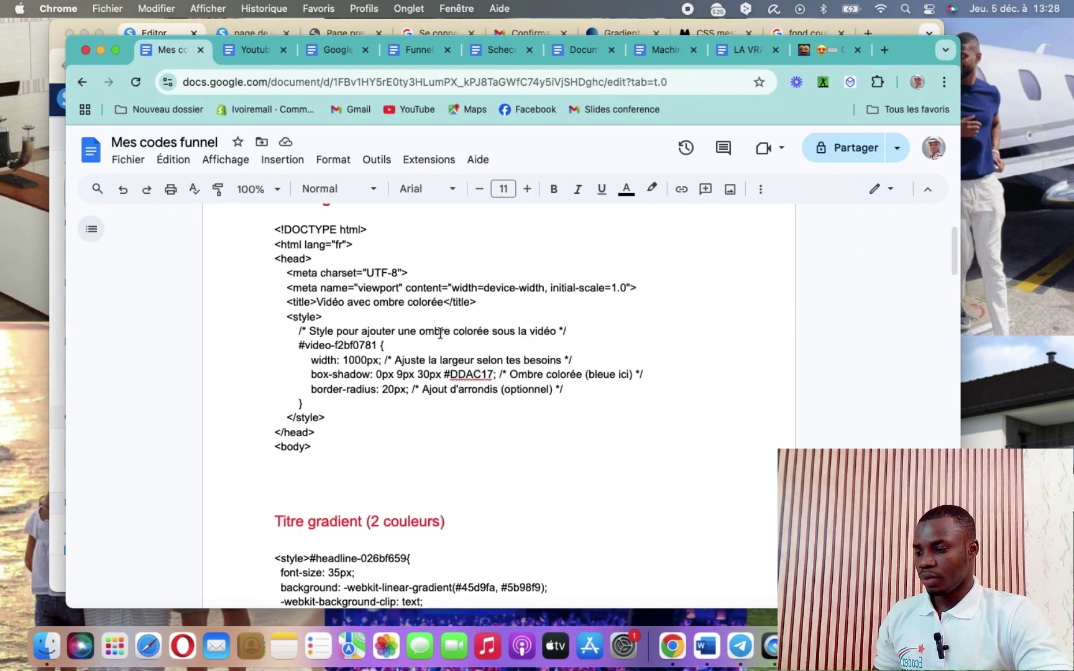
{"action": "scroll", "coordinate": [440, 333], "scroll_direction": "up", "scroll_amount": 3}
{"action": "left_click_drag", "start_coordinate": [272, 386], "coordinate": [458, 597]}
{"action": "scroll", "coordinate": [458, 598], "scroll_direction": "down", "scroll_amount": 1}
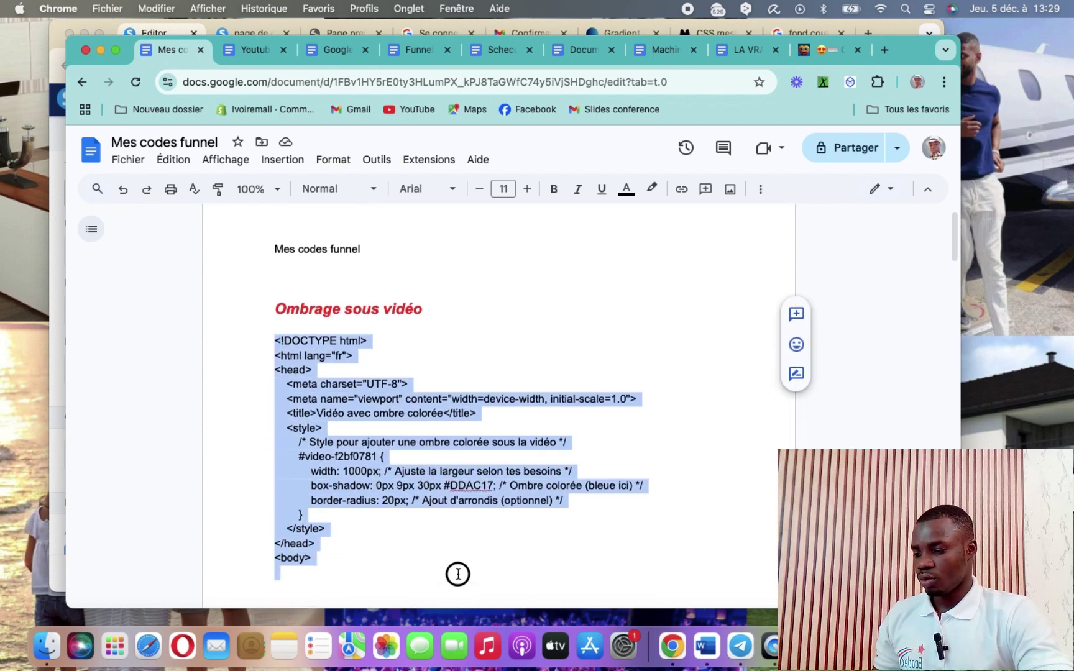
{"action": "right_click", "coordinate": [421, 475]}
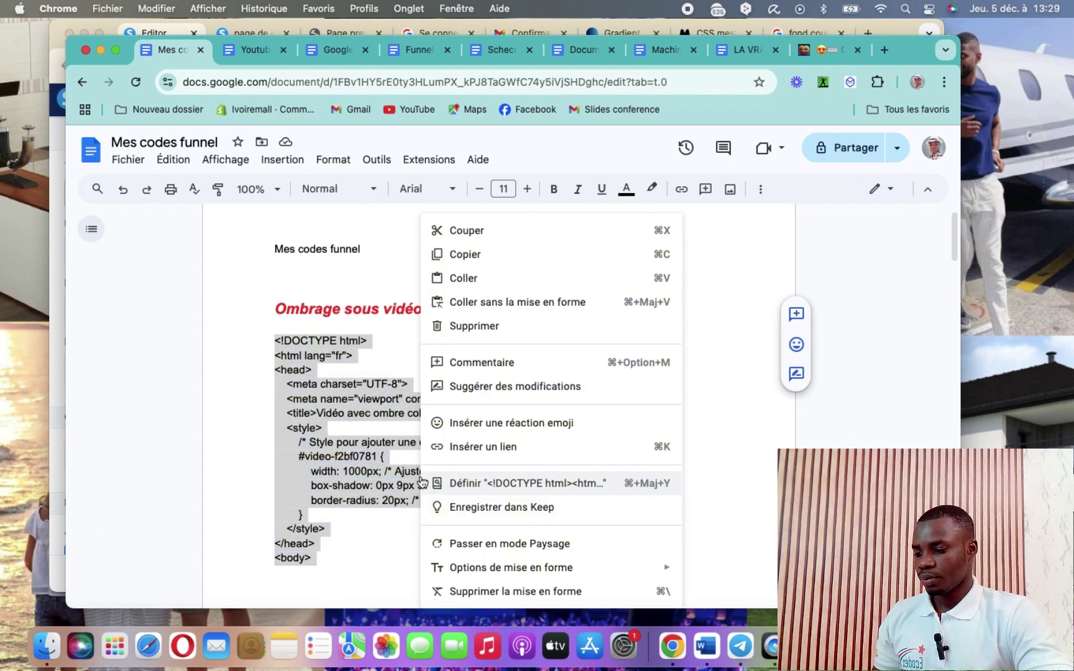
{"action": "left_click", "coordinate": [474, 261]}
{"action": "left_click", "coordinate": [100, 50]}
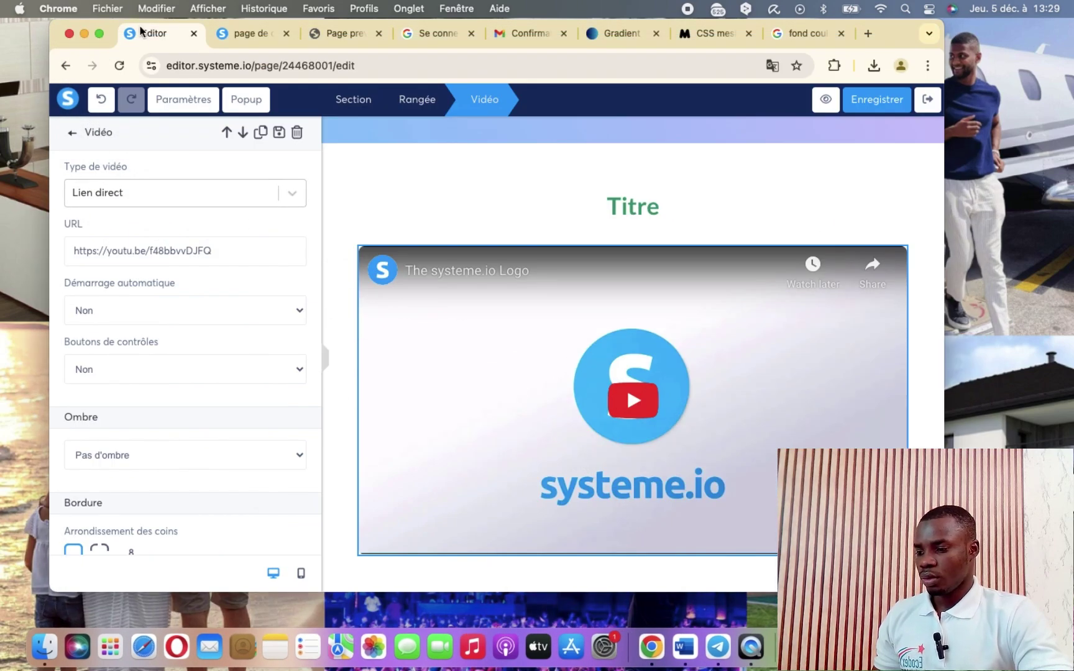
- Open the page's header code for editing from the page settings, with the browser back in full screen
{"action": "left_click", "coordinate": [185, 99]}
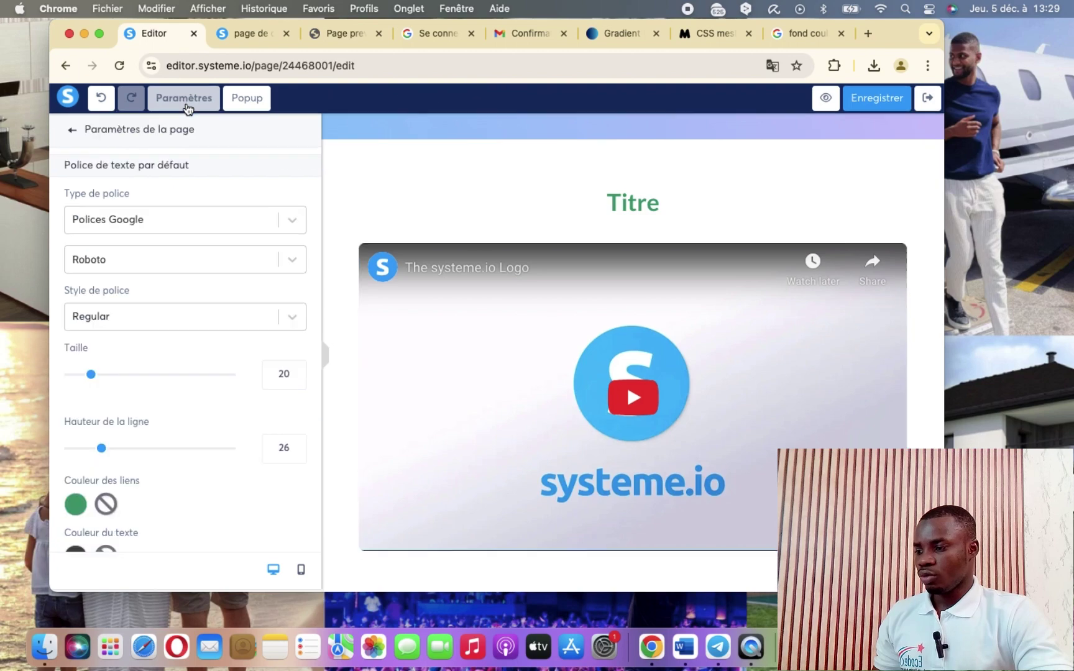
{"action": "left_click", "coordinate": [101, 29]}
{"action": "scroll", "coordinate": [211, 468], "scroll_direction": "down", "scroll_amount": 10}
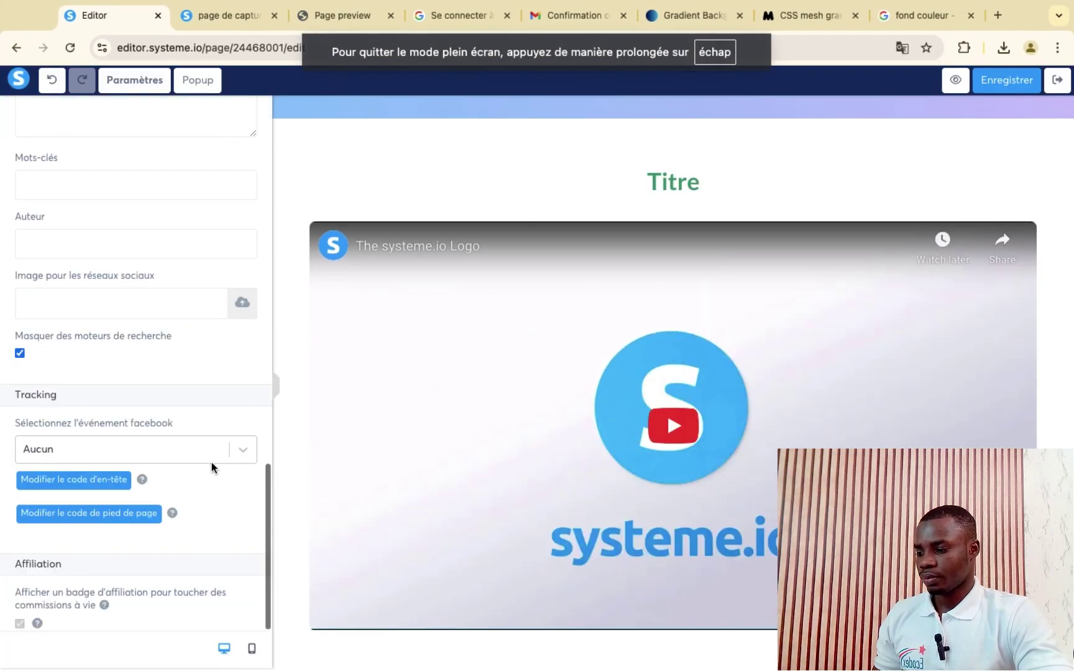
{"action": "left_click", "coordinate": [99, 482]}
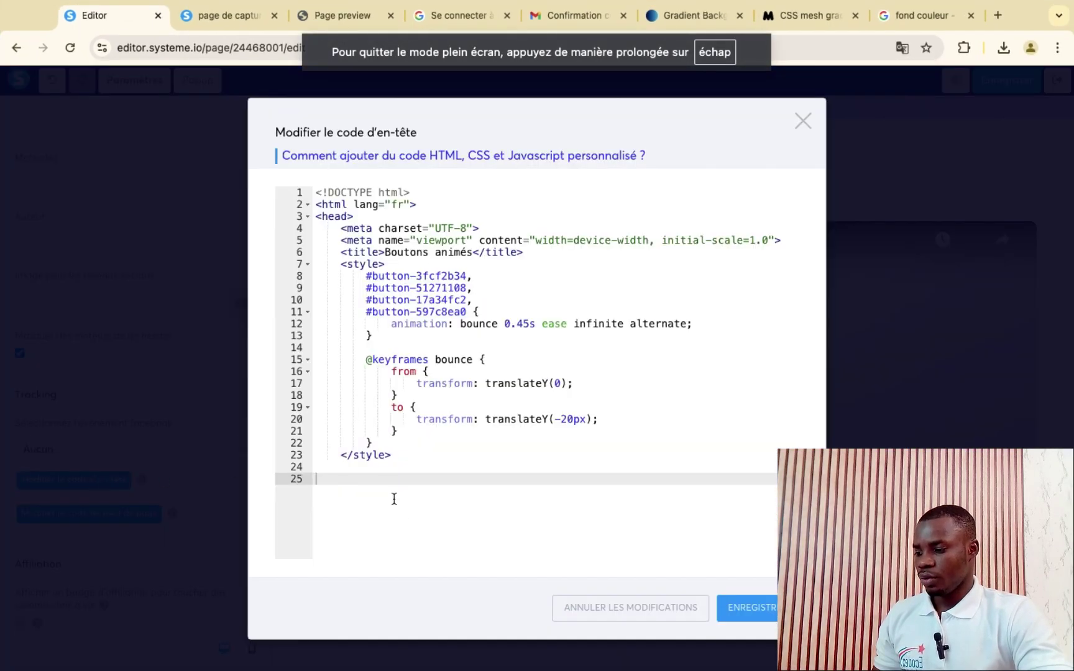
- Try appending the copied video shadow code below the button animation code, and remove it again
{"action": "key", "text": "super+v"}
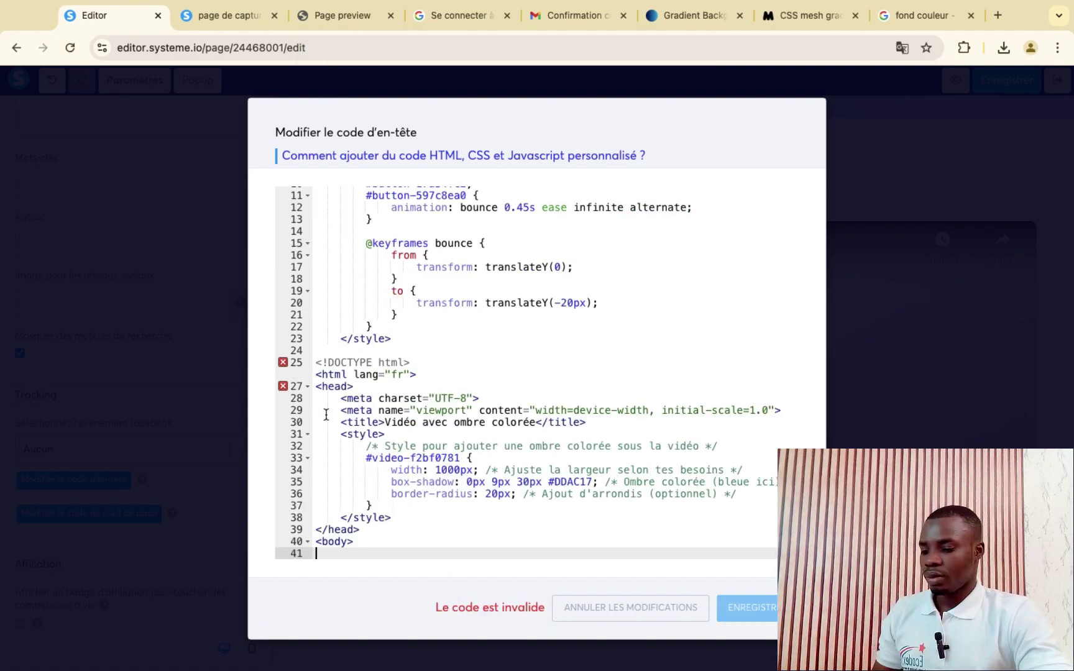
{"action": "mouse_move", "coordinate": [283, 391]}
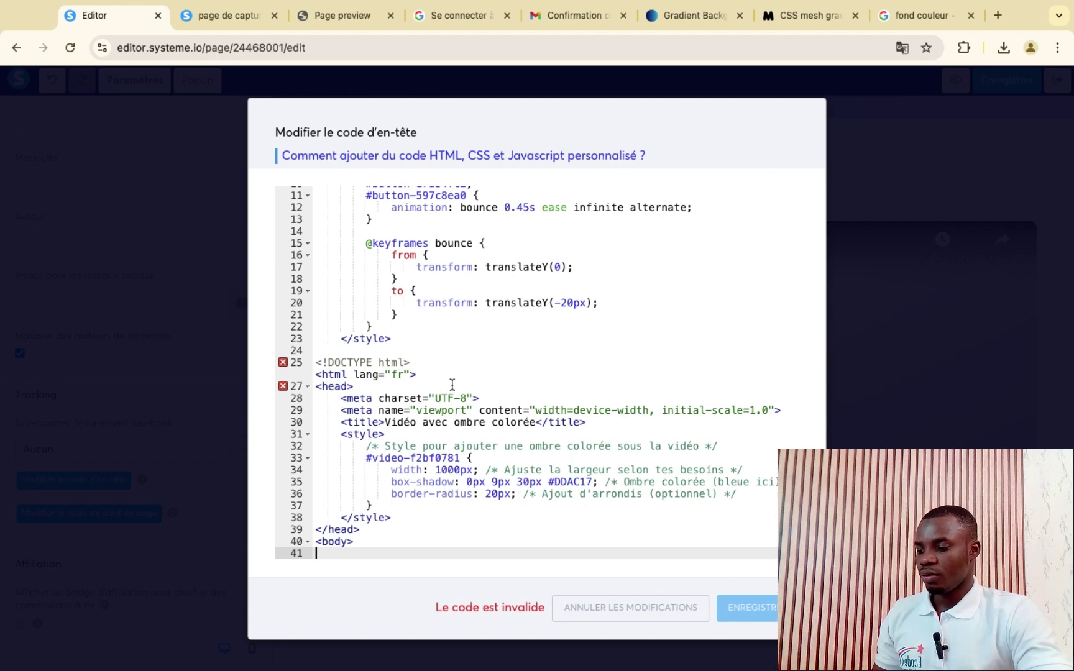
{"action": "left_click_drag", "start_coordinate": [316, 365], "coordinate": [462, 537]}
{"action": "key", "text": "cmd+c"}
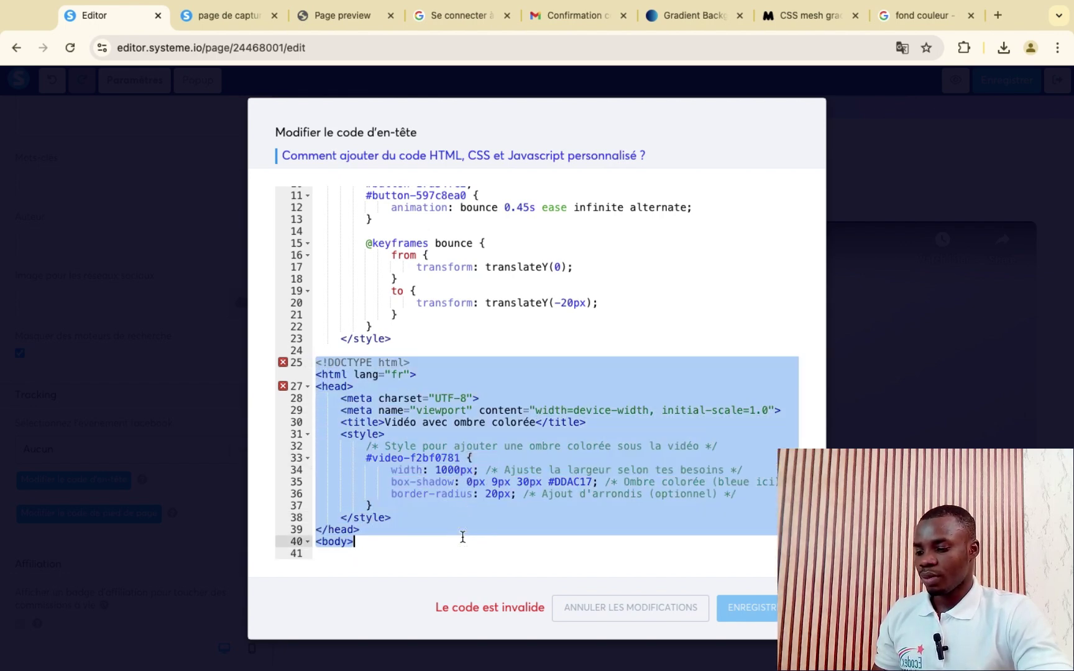
{"action": "key", "text": "BackSpace"}
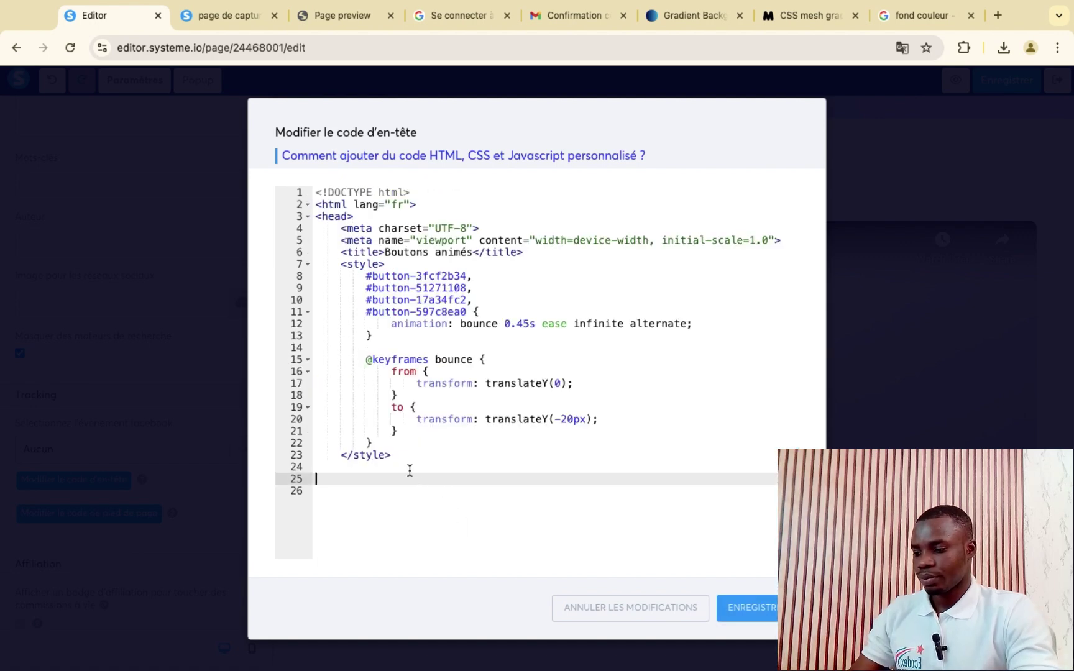
{"action": "left_click", "coordinate": [387, 442]}
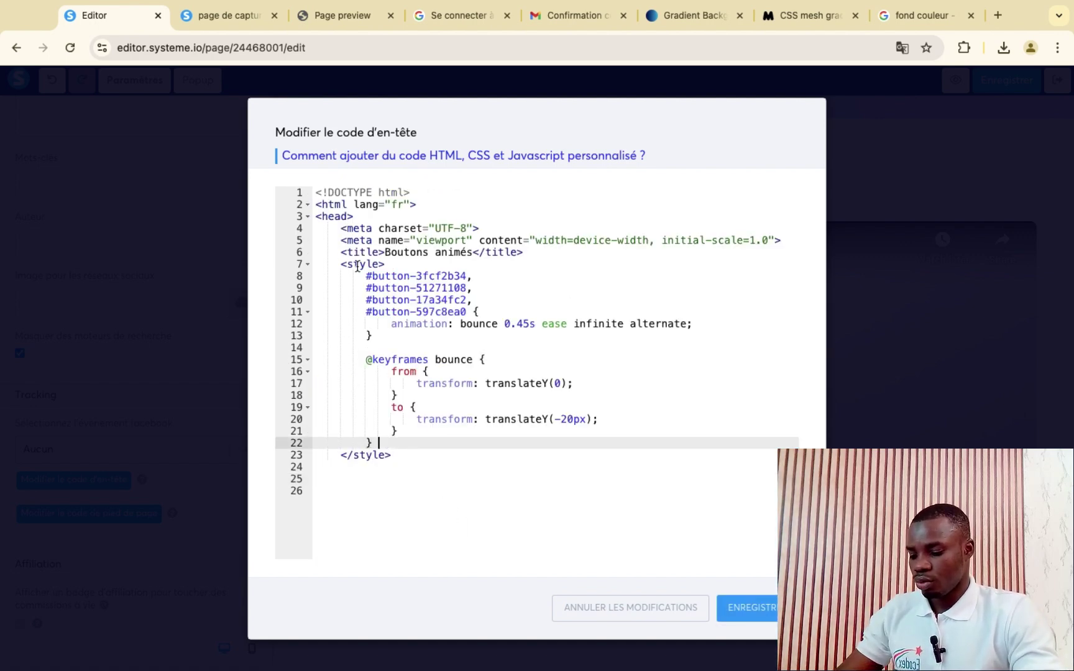
{"action": "left_click_drag", "start_coordinate": [317, 191], "coordinate": [443, 456]}
{"action": "left_click", "coordinate": [443, 456]}
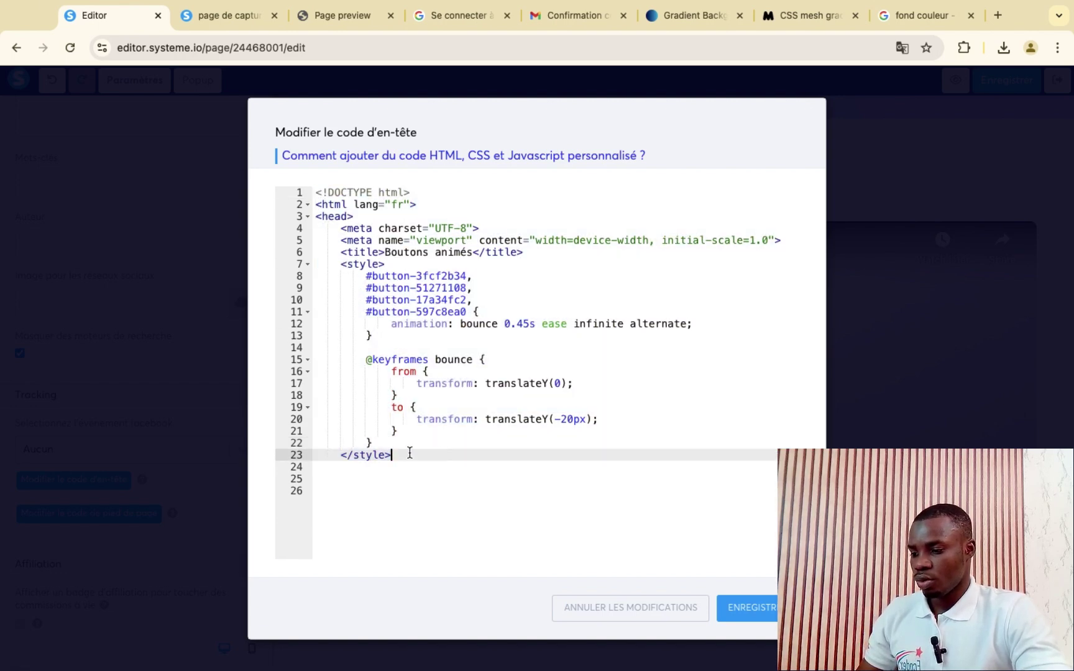
- Replace the page's header code with the copied "Vidéo avec ombre colorée" HTML/CSS code and save it
{"action": "left_click_drag", "start_coordinate": [318, 186], "coordinate": [532, 465]}
{"action": "key", "text": "cmd+v"}
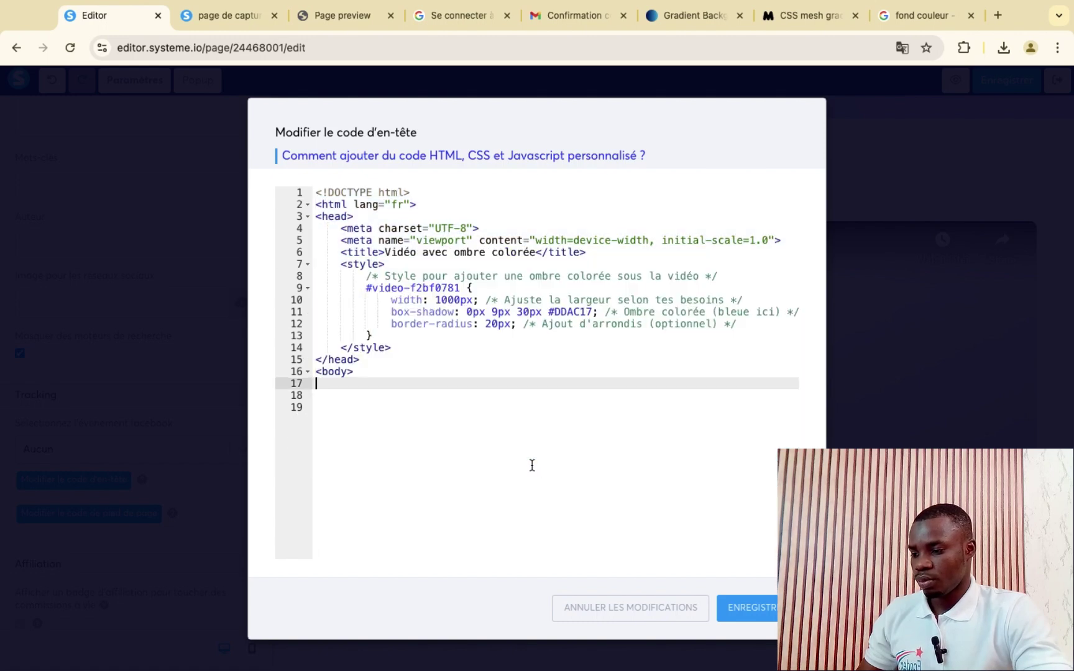
{"action": "left_click", "coordinate": [761, 611]}
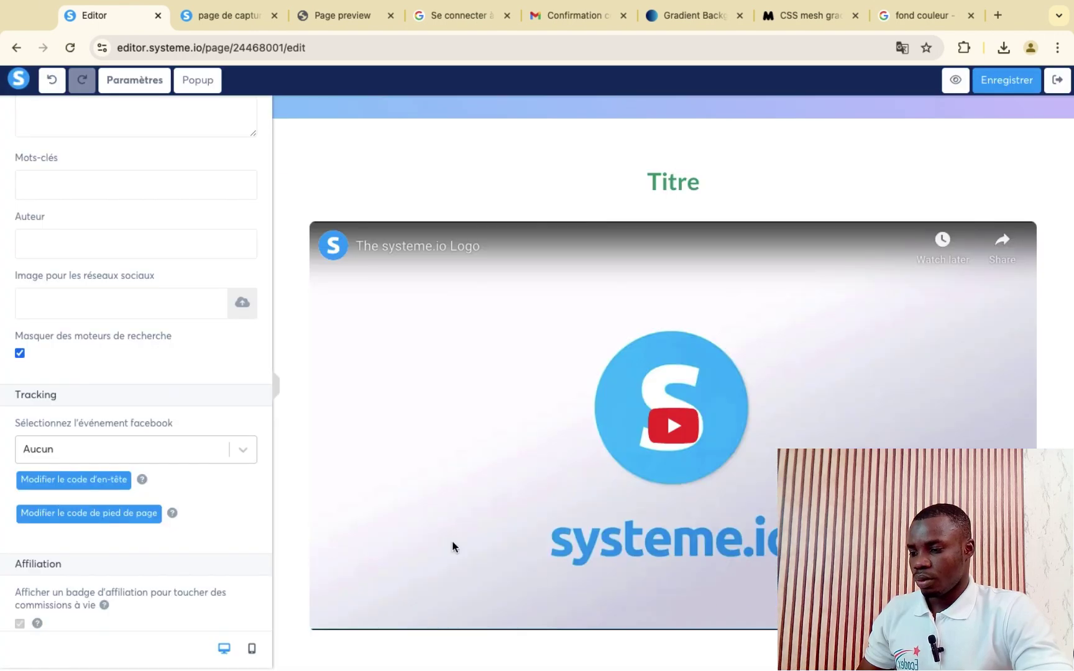
- Select the systeme.io video under the title and copy its ID attribute from the advanced HTML attributes
{"action": "left_click", "coordinate": [325, 501]}
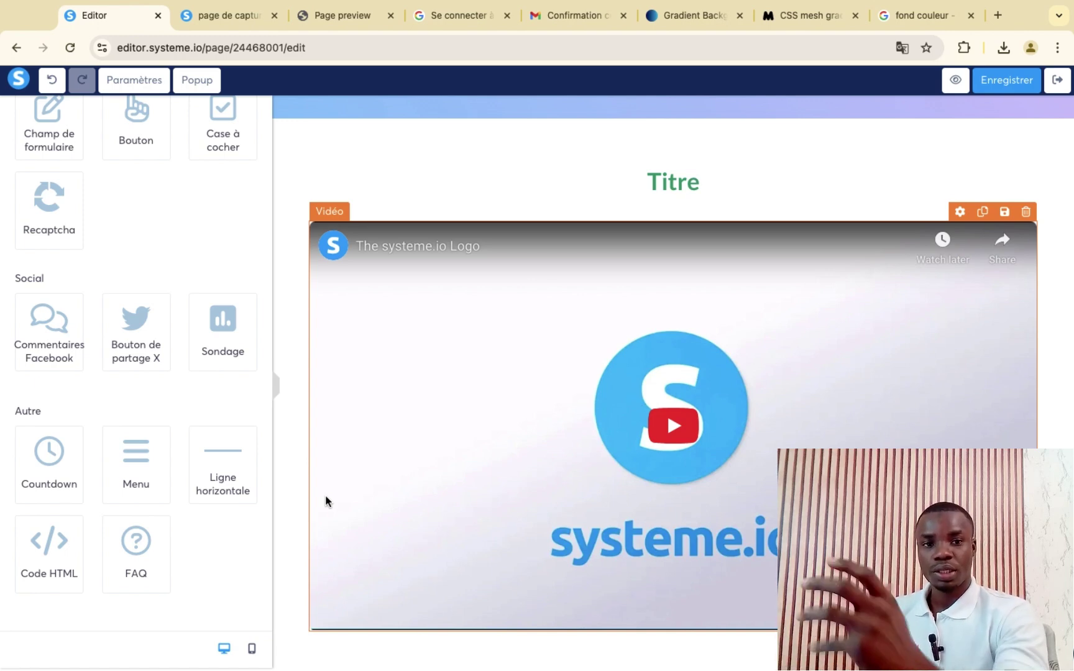
{"action": "left_click", "coordinate": [451, 501]}
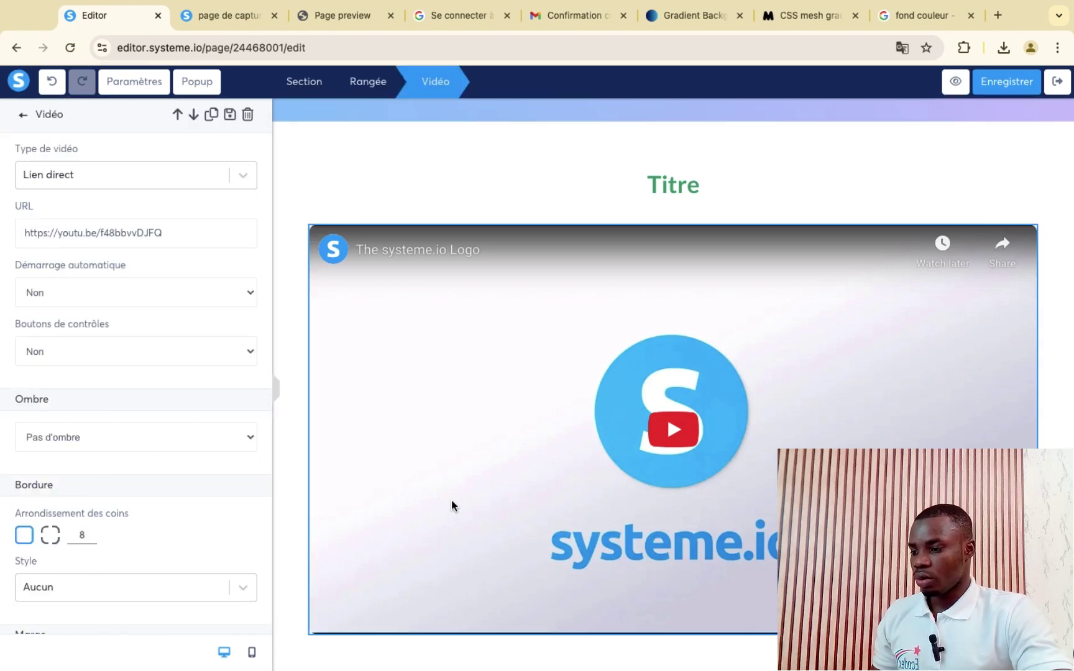
{"action": "key", "text": "Escape"}
{"action": "left_click", "coordinate": [452, 500]}
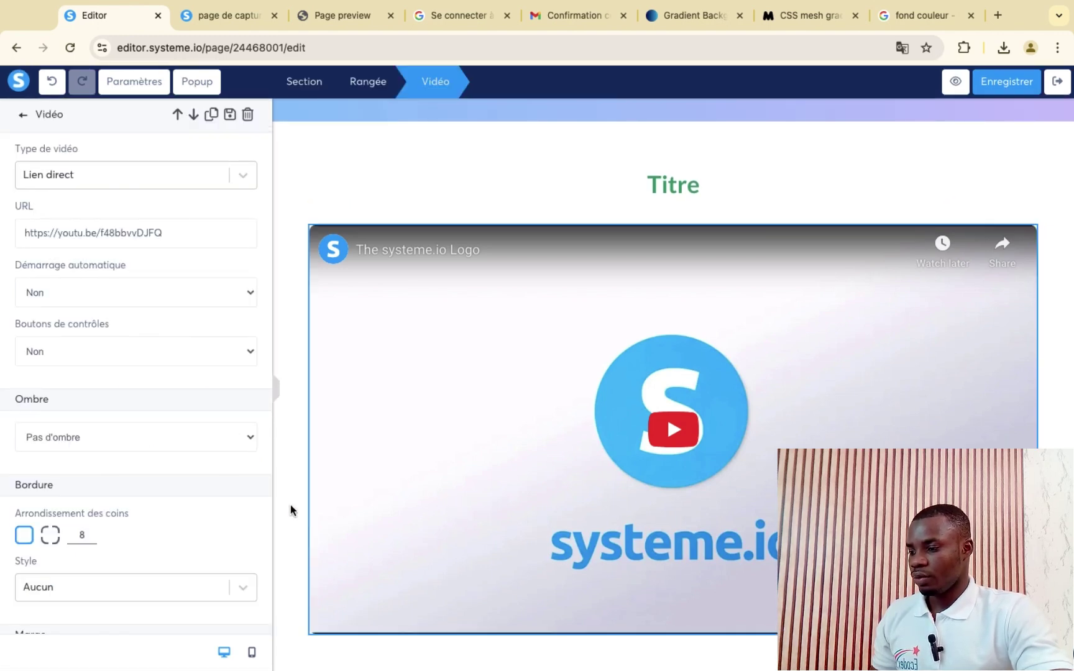
{"action": "scroll", "coordinate": [157, 523], "scroll_direction": "down", "scroll_amount": 5}
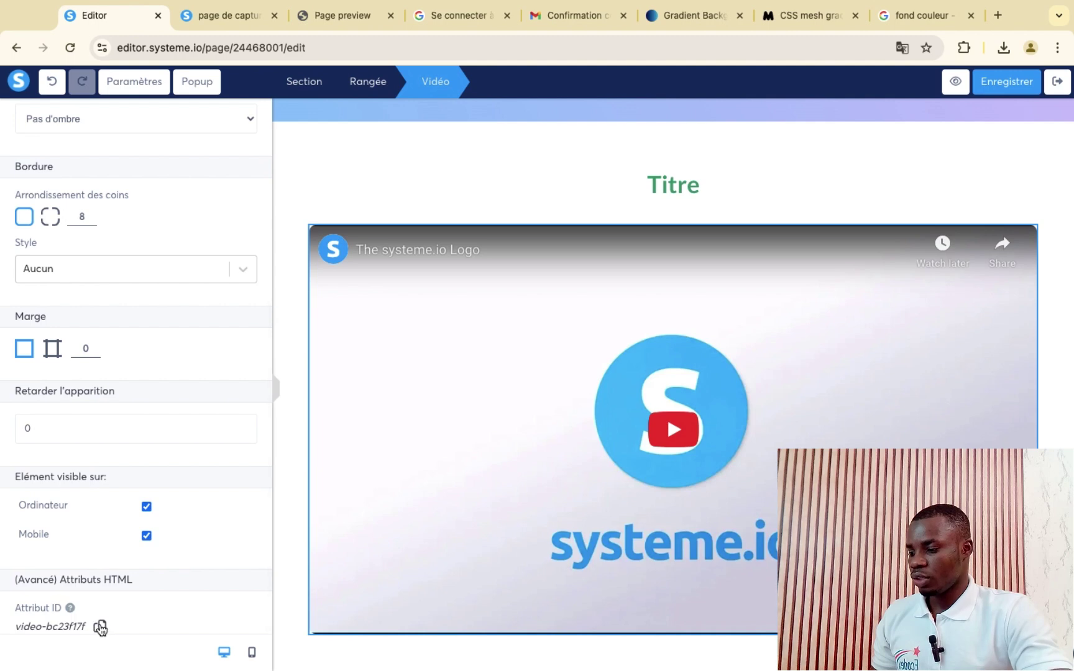
- Replace the video ID in the header code's CSS selector with video-bc23f17f and save the code
{"action": "left_click", "coordinate": [138, 81]}
{"action": "scroll", "coordinate": [115, 389], "scroll_direction": "down", "scroll_amount": 10}
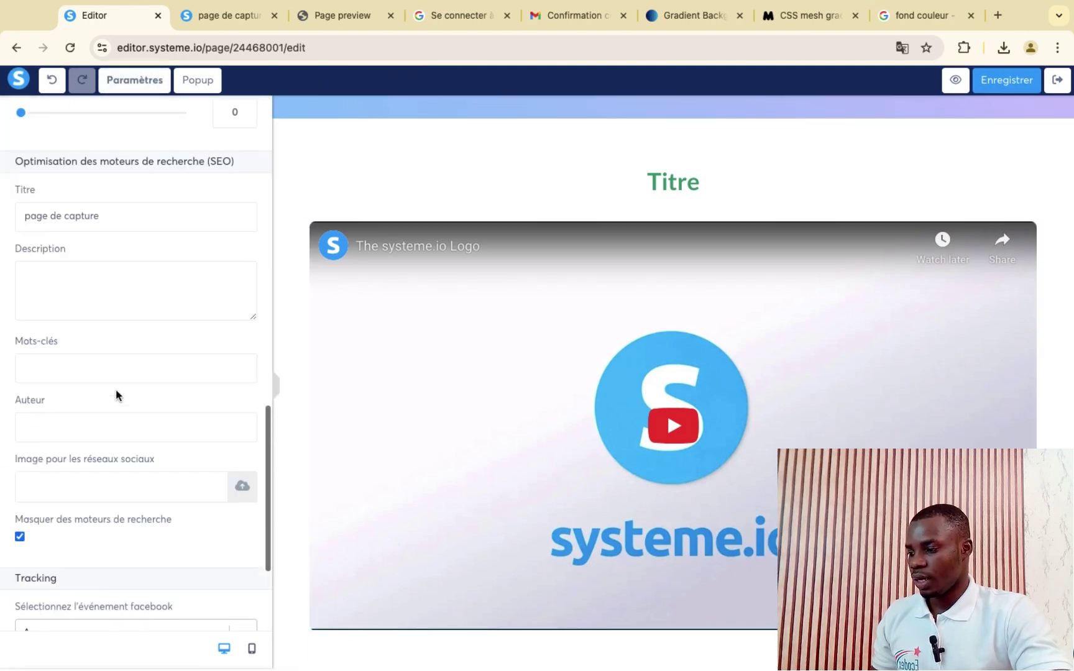
{"action": "scroll", "coordinate": [88, 417], "scroll_direction": "down", "scroll_amount": 3}
{"action": "left_click", "coordinate": [55, 482]}
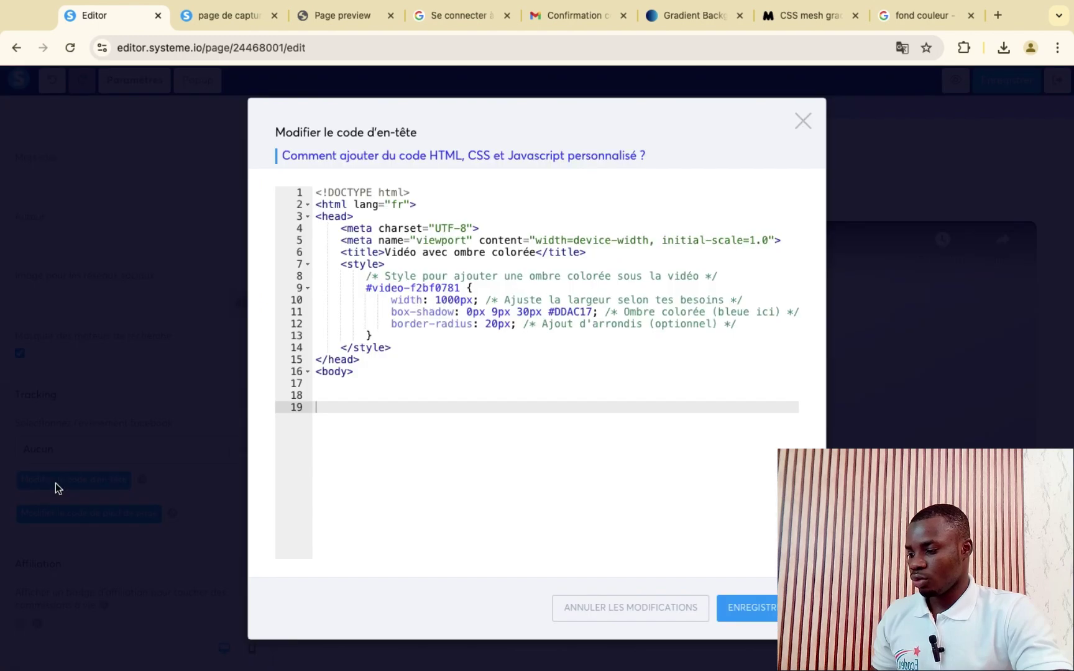
{"action": "left_click", "coordinate": [447, 287]}
{"action": "left_click_drag", "start_coordinate": [446, 287], "coordinate": [371, 291]}
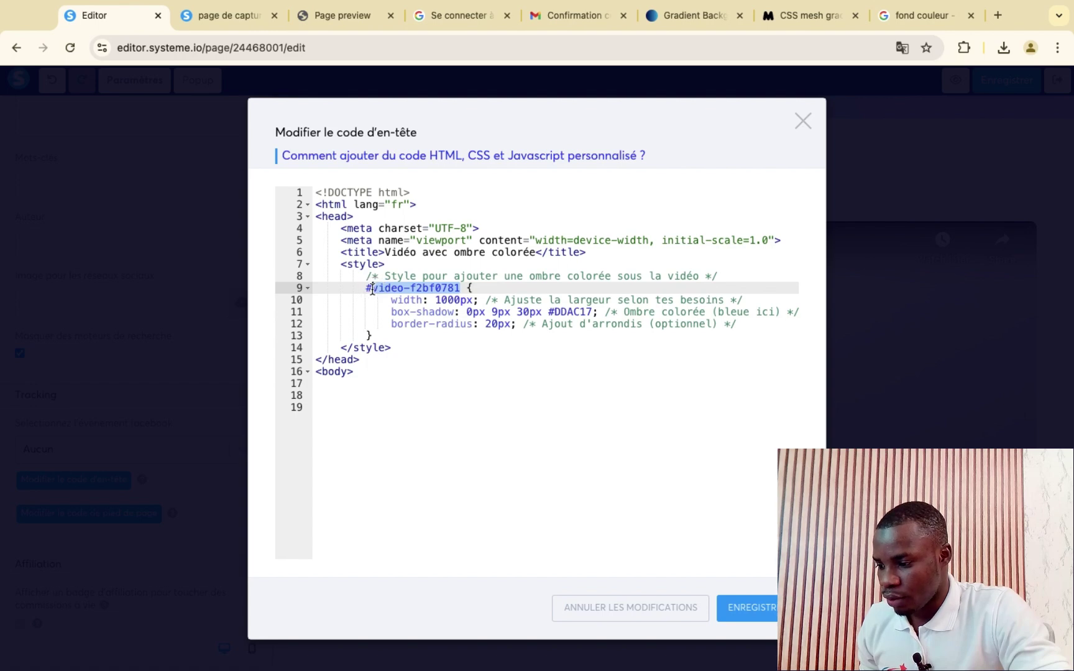
{"action": "type", "text": "video-bc23f17f"}
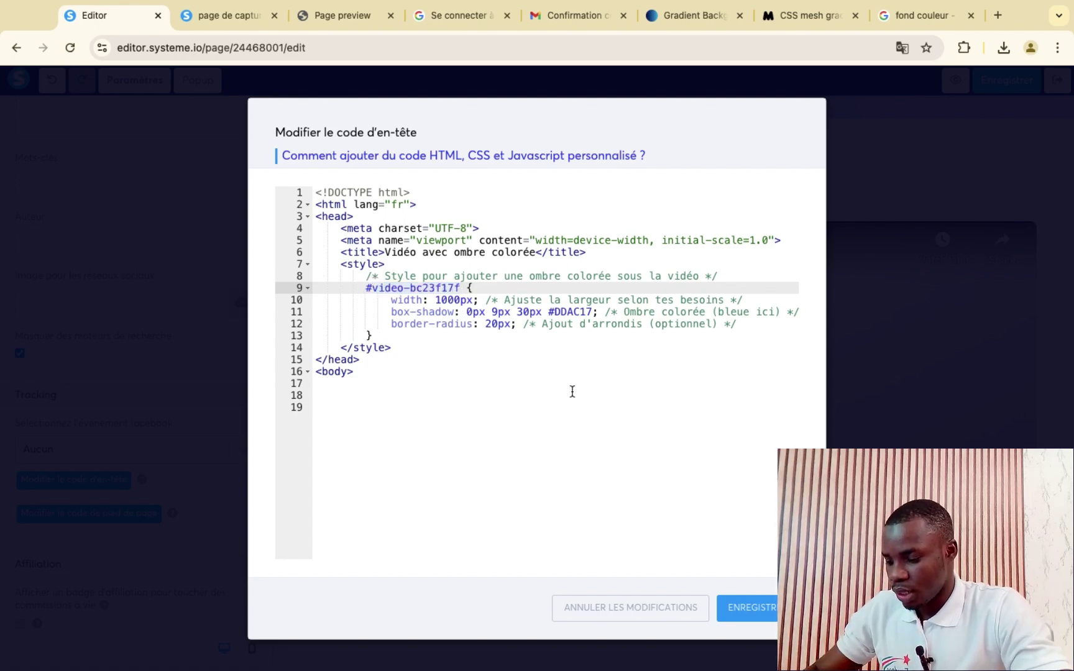
{"action": "left_click", "coordinate": [771, 609]}
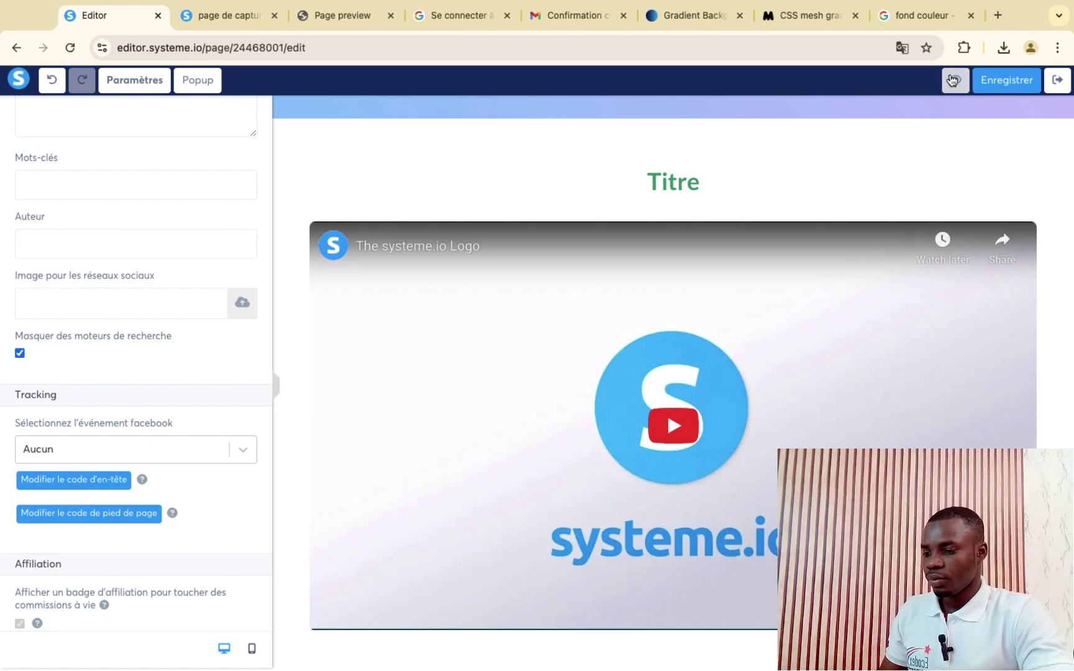
- Preview the capture page to inspect the coloured shadow around the video, and return to the editor
{"action": "left_click", "coordinate": [951, 80]}
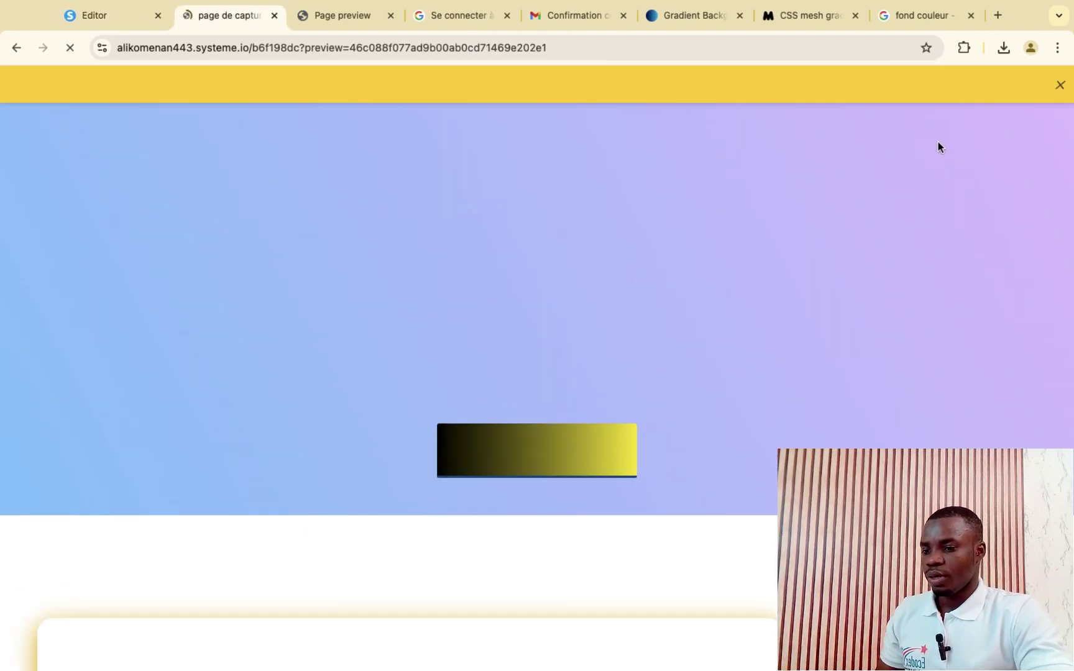
{"action": "scroll", "coordinate": [908, 205], "scroll_direction": "down", "scroll_amount": 8}
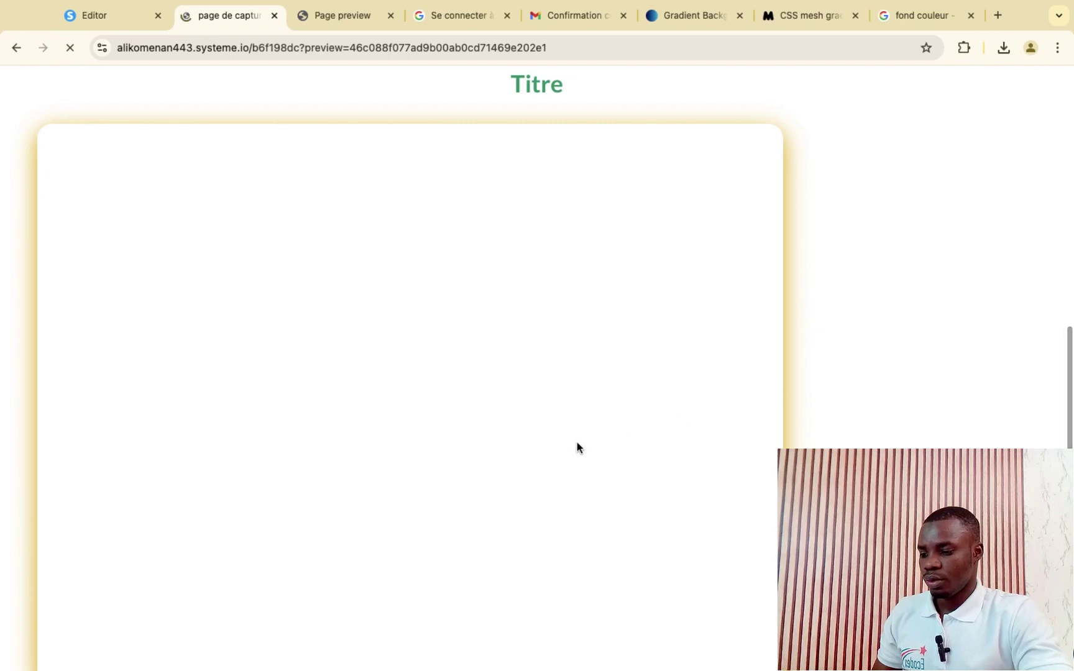
{"action": "scroll", "coordinate": [576, 446], "scroll_direction": "down", "scroll_amount": 2}
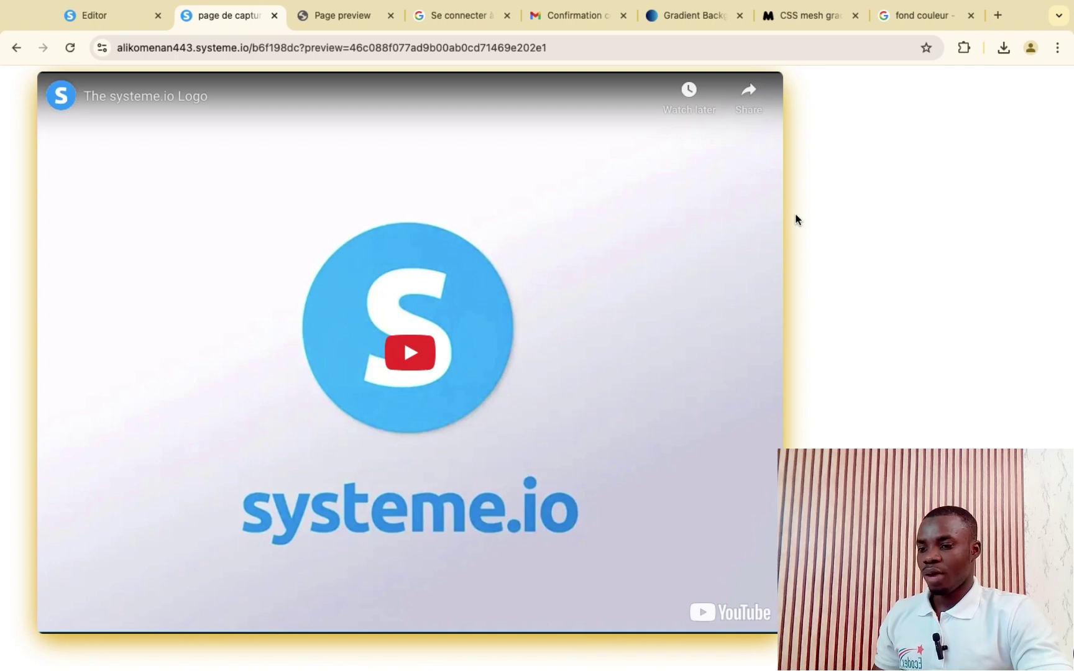
{"action": "left_click", "coordinate": [110, 20]}
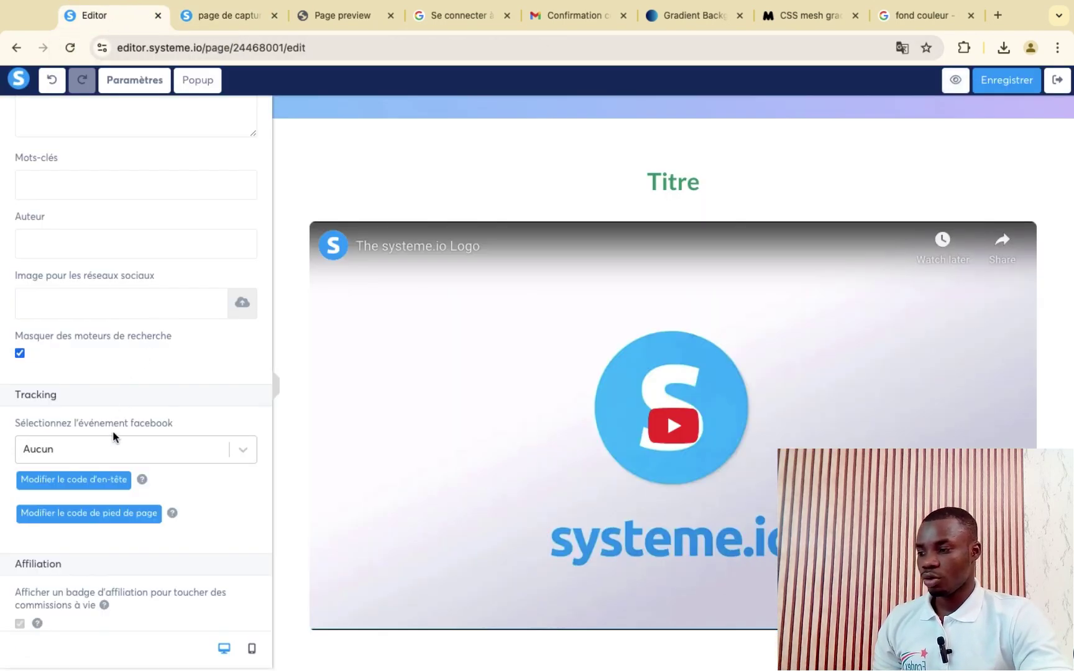
- Change the video's box-shadow colour in the header code to #DDAC33 and save the code
{"action": "scroll", "coordinate": [112, 423], "scroll_direction": "up", "scroll_amount": 10}
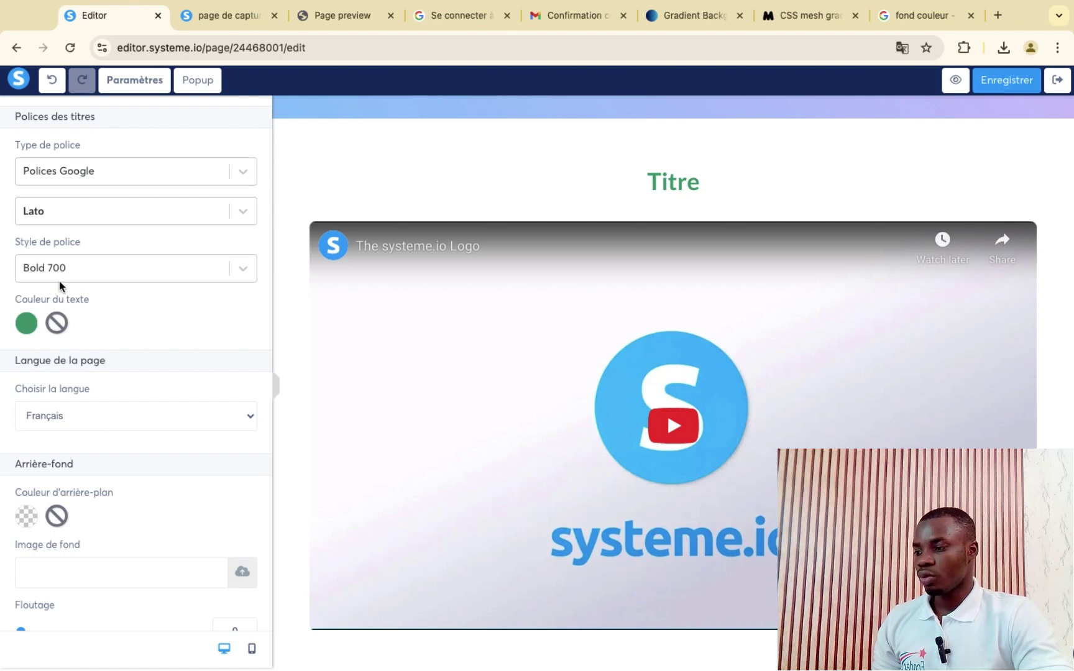
{"action": "scroll", "coordinate": [61, 286], "scroll_direction": "up", "scroll_amount": 3}
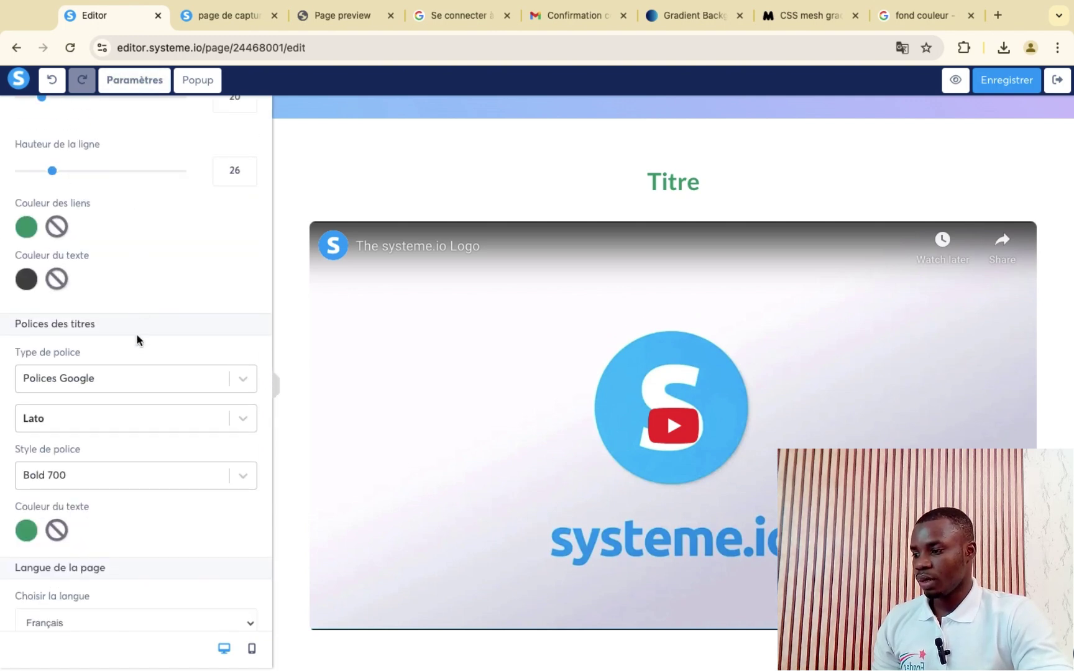
{"action": "scroll", "coordinate": [136, 339], "scroll_direction": "down", "scroll_amount": 10}
{"action": "left_click", "coordinate": [85, 480]}
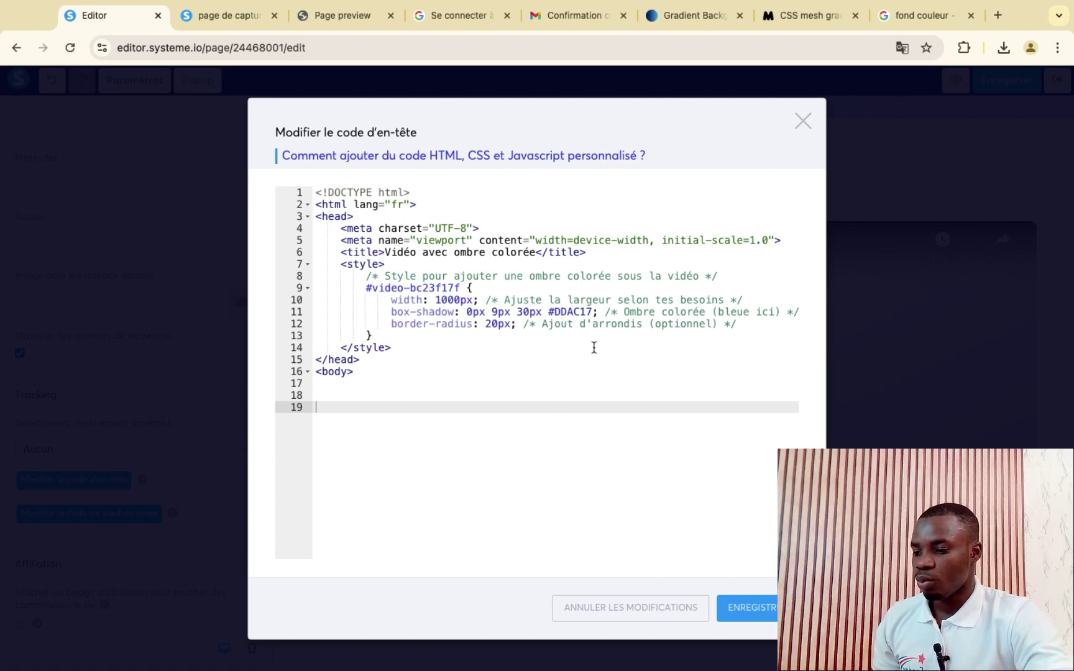
{"action": "left_click", "coordinate": [591, 311]}
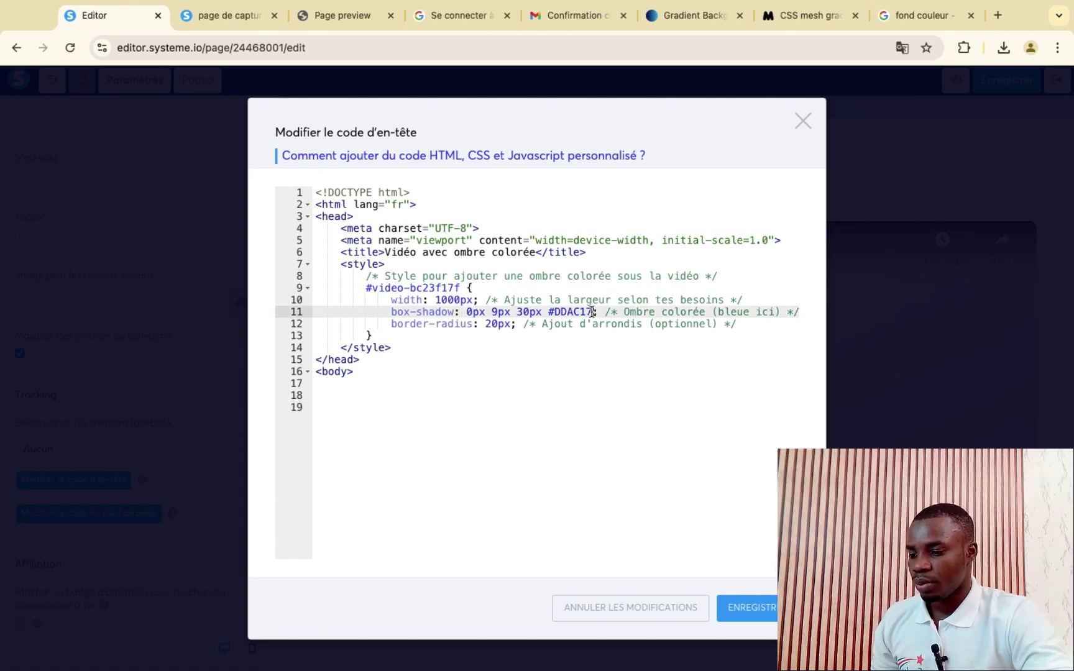
{"action": "key", "text": "BackSpace"}
{"action": "key", "text": "BackSpace"}
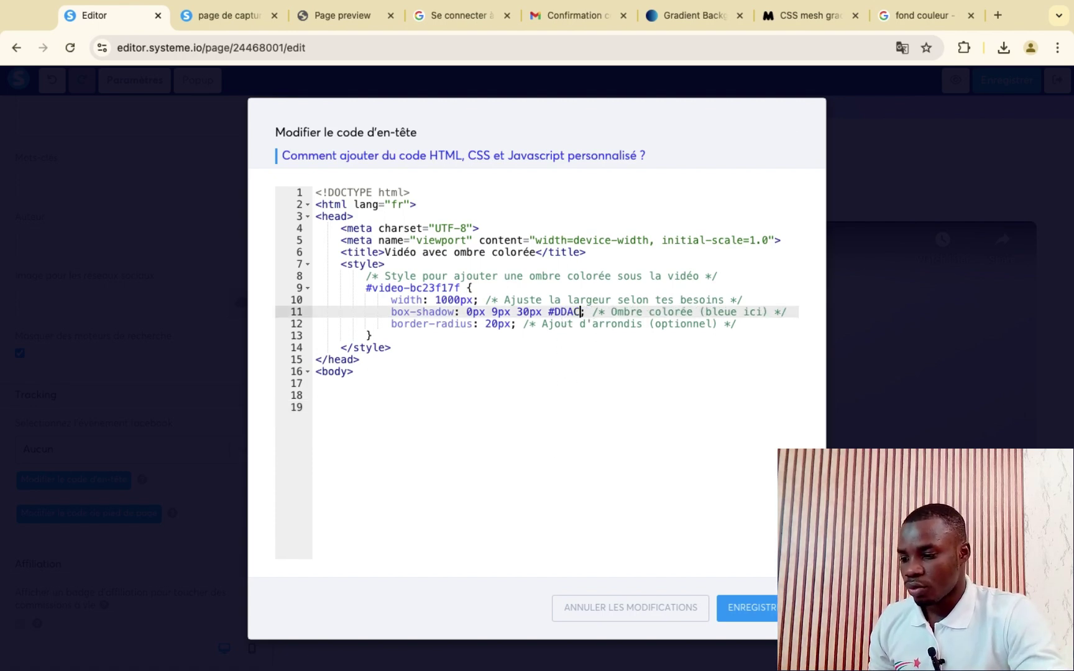
{"action": "type", "text": "33"}
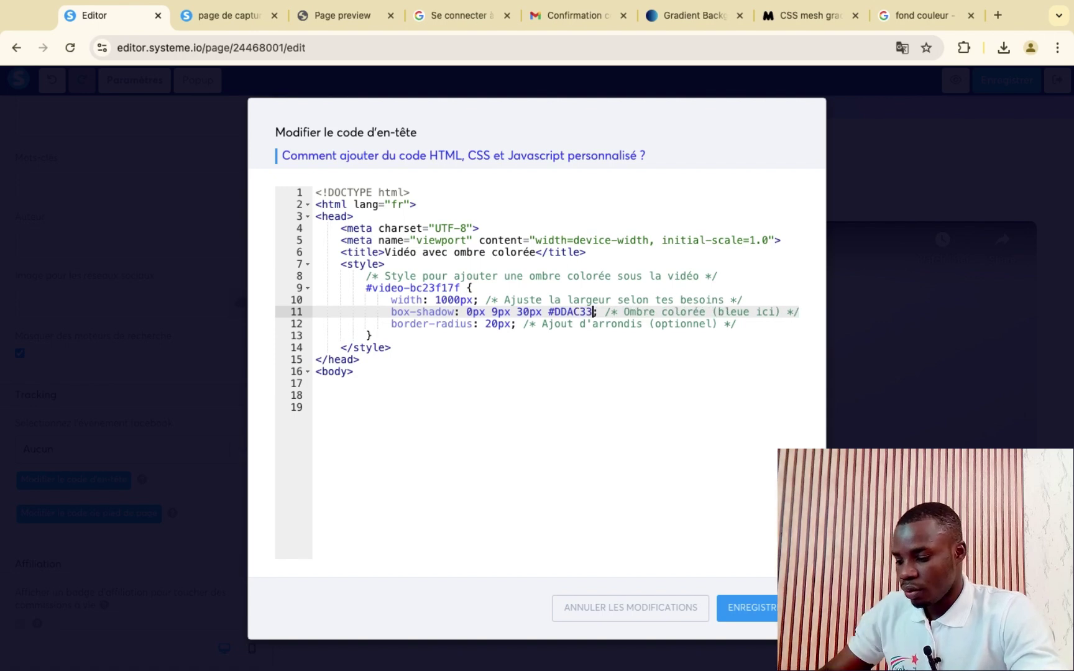
{"action": "left_click", "coordinate": [747, 608]}
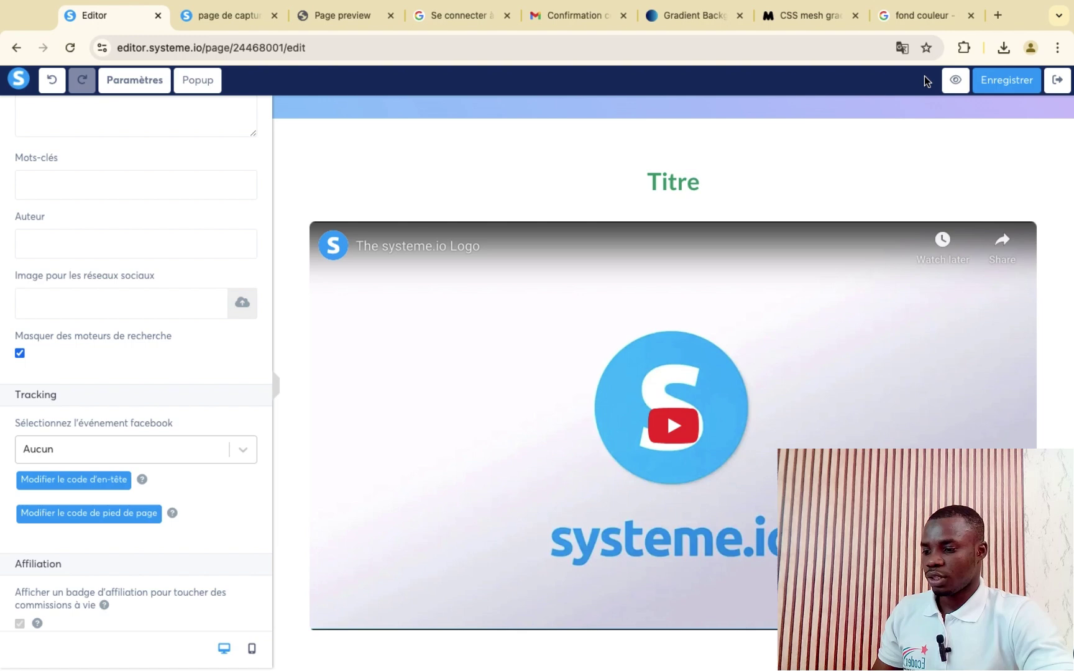
- Preview the page again to examine the edited shadow colour, and return to the editor without leaving the site
{"action": "left_click", "coordinate": [956, 80]}
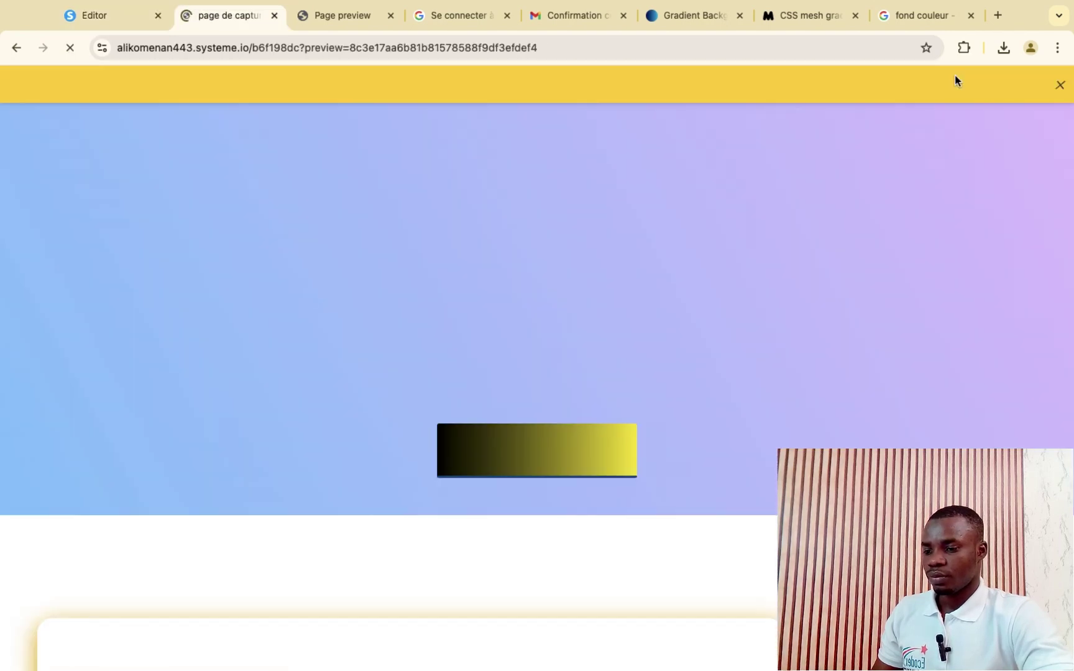
{"action": "scroll", "coordinate": [852, 267], "scroll_direction": "down", "scroll_amount": 10}
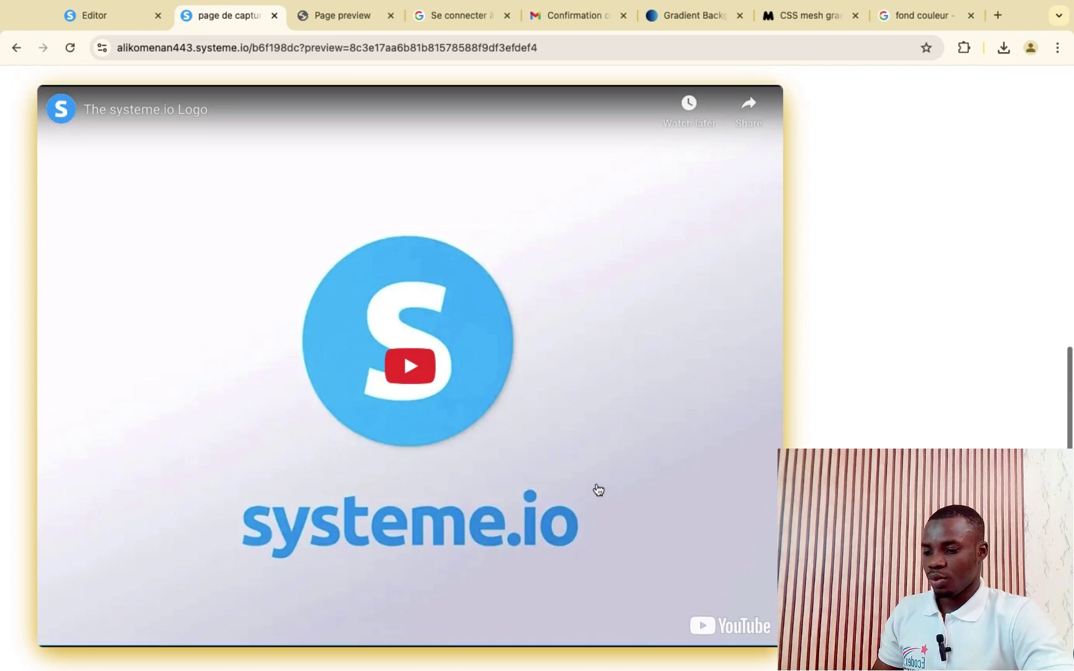
{"action": "scroll", "coordinate": [597, 489], "scroll_direction": "up", "scroll_amount": 10}
{"action": "left_click", "coordinate": [106, 20]}
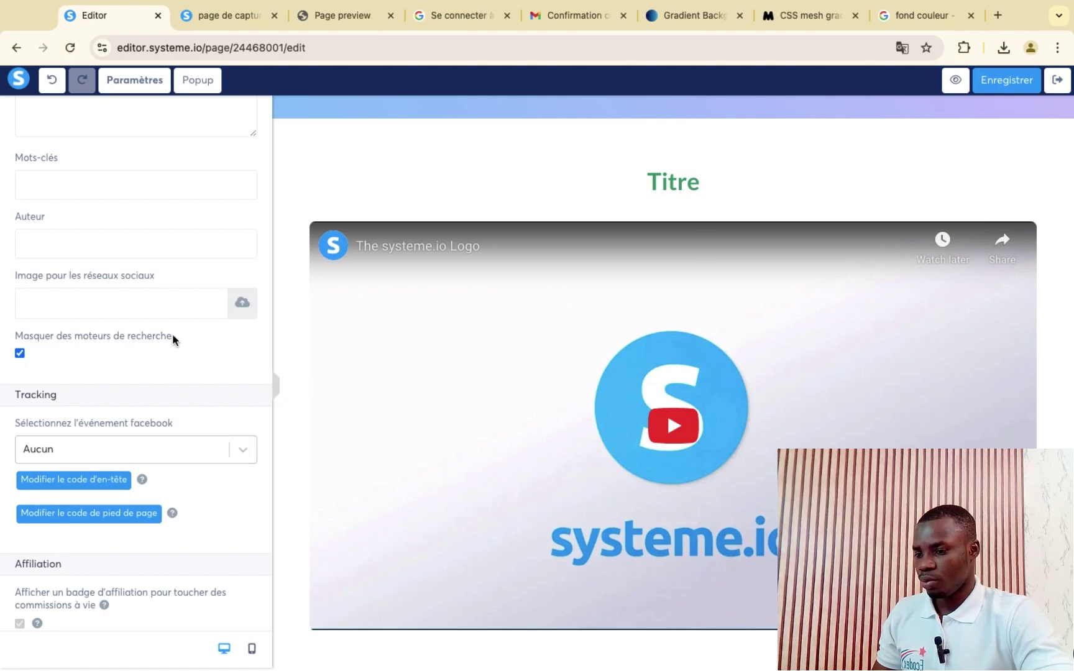
{"action": "left_click", "coordinate": [16, 50]}
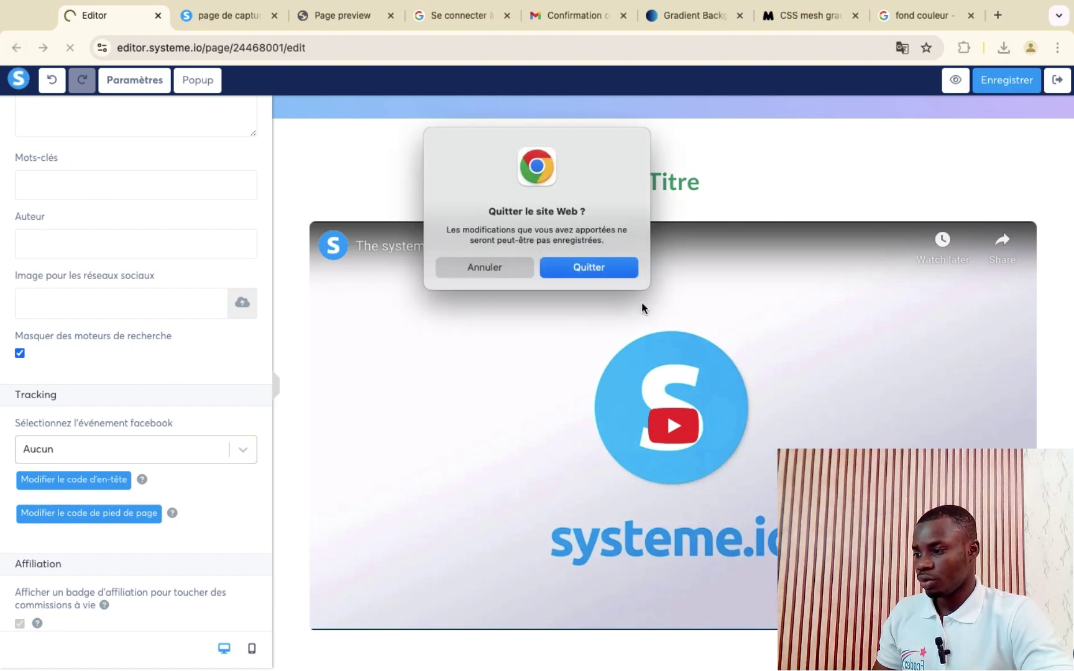
{"action": "left_click", "coordinate": [485, 267]}
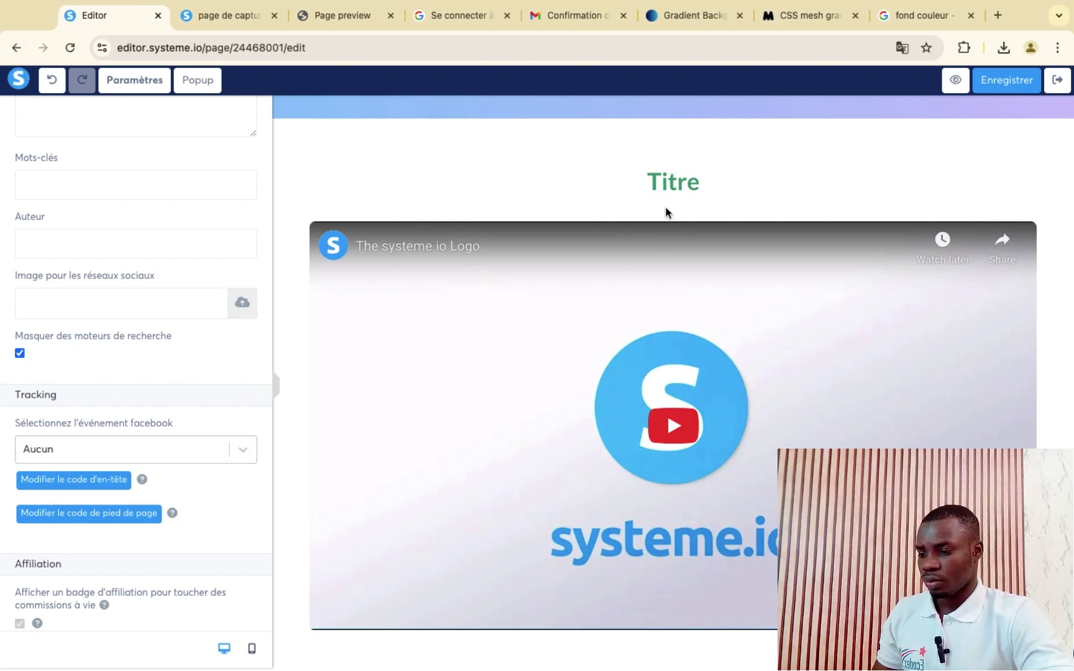
- Colour the "Titre" heading text with the default red D0021B and copy that hex code
{"action": "double_click", "coordinate": [674, 187]}
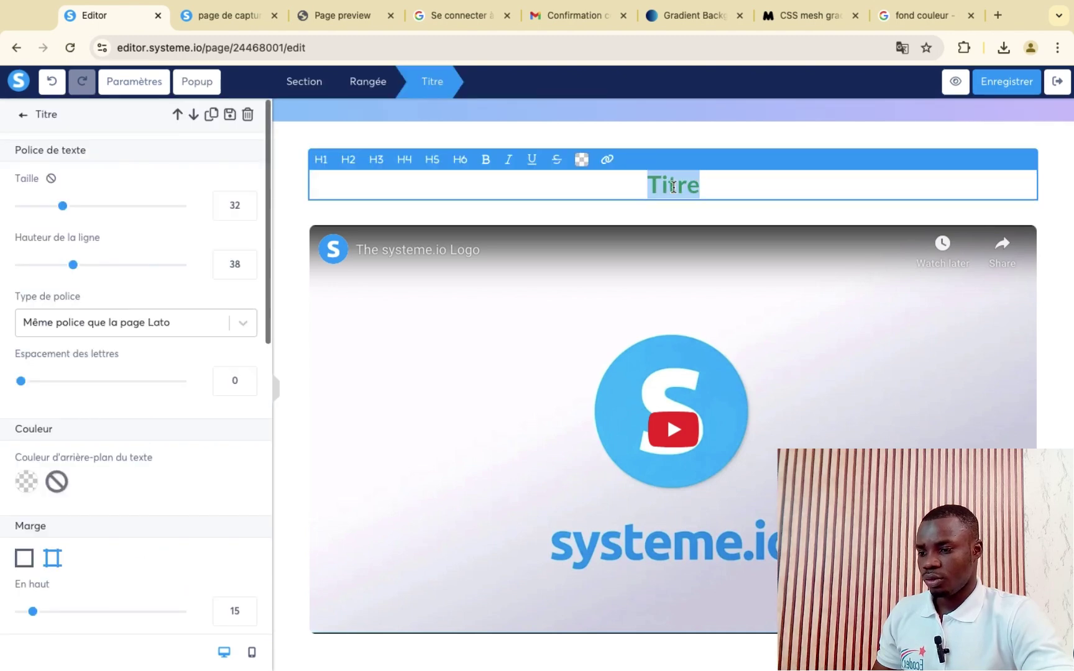
{"action": "left_click", "coordinate": [581, 160]}
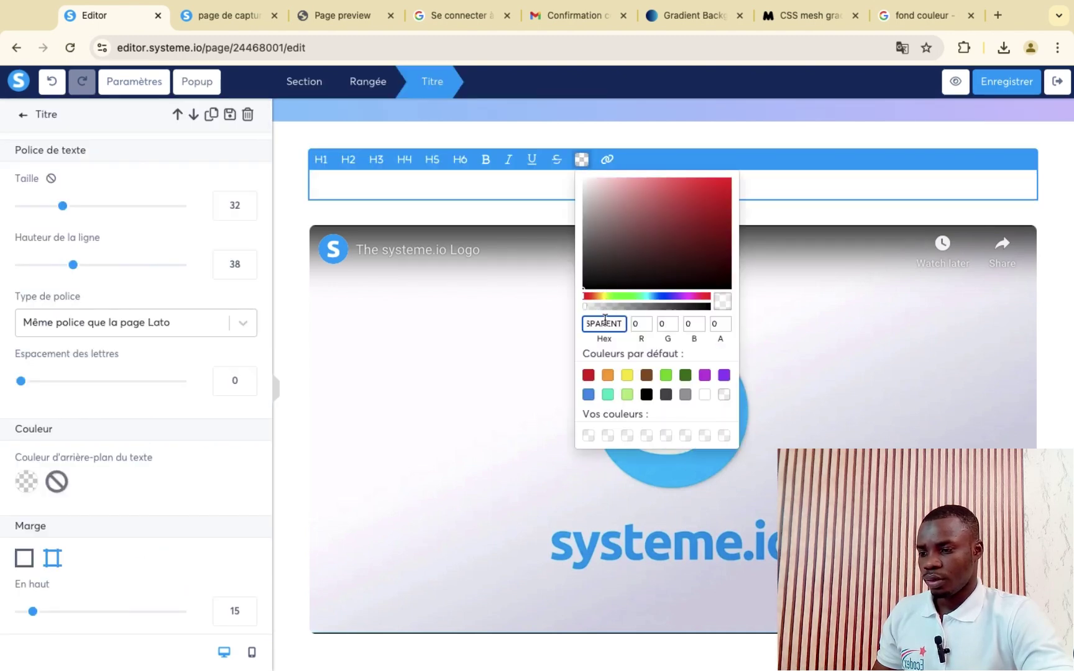
{"action": "left_click", "coordinate": [588, 376]}
{"action": "double_click", "coordinate": [612, 324]}
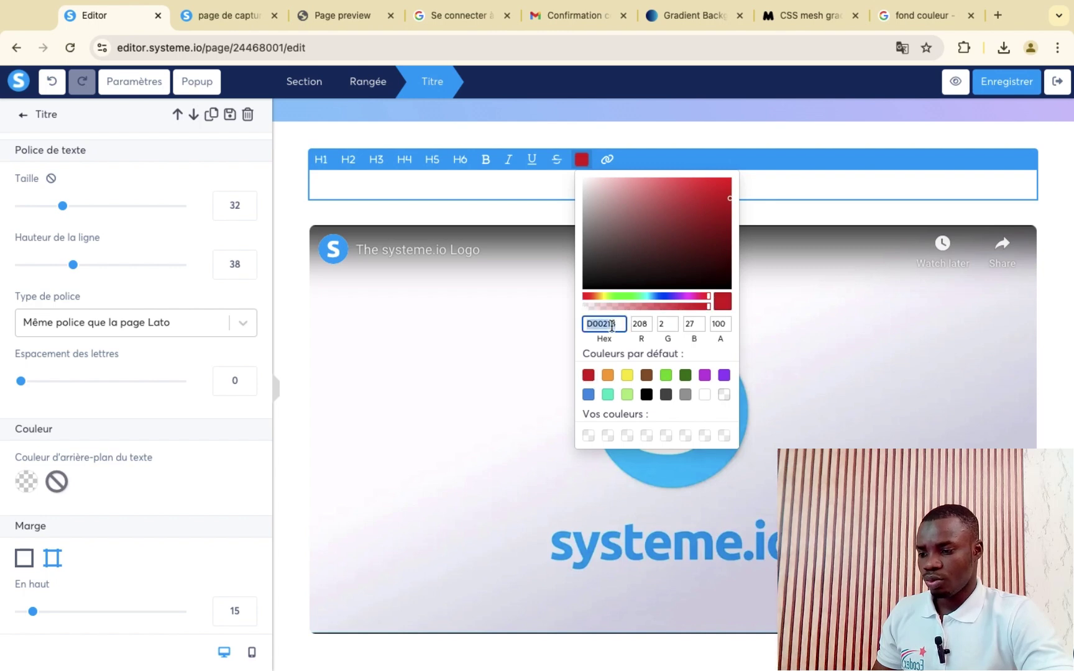
{"action": "right_click", "coordinate": [611, 325]}
{"action": "left_click", "coordinate": [633, 411]}
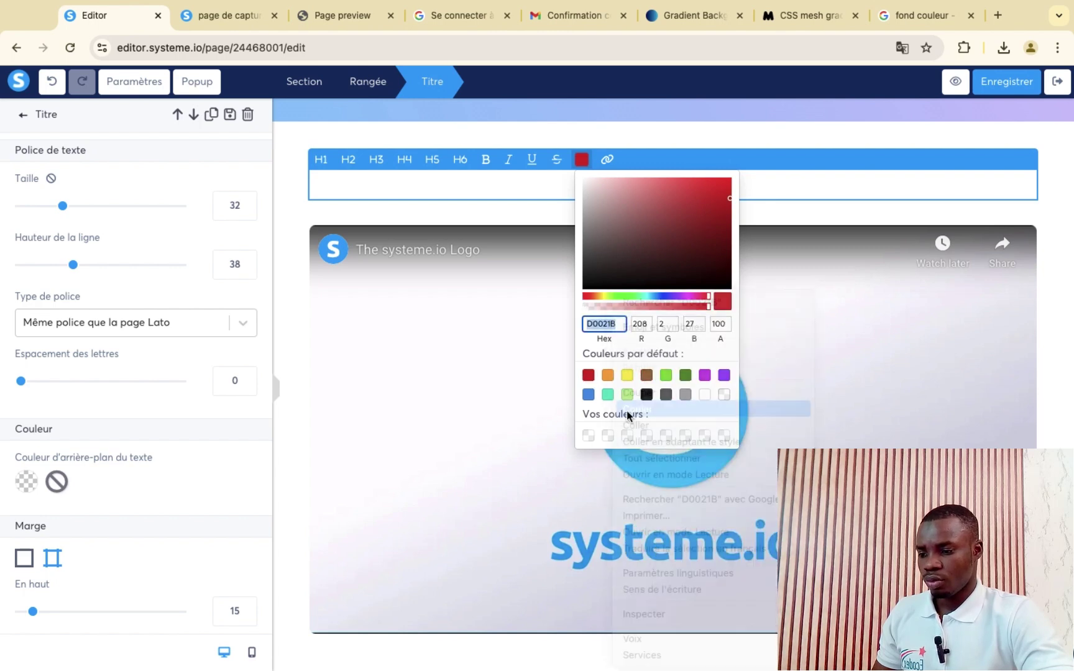
- Set the video's box-shadow colour in the header code to the copied #D0021B and save the code
{"action": "left_click", "coordinate": [119, 79]}
{"action": "scroll", "coordinate": [124, 473], "scroll_direction": "down", "scroll_amount": 10}
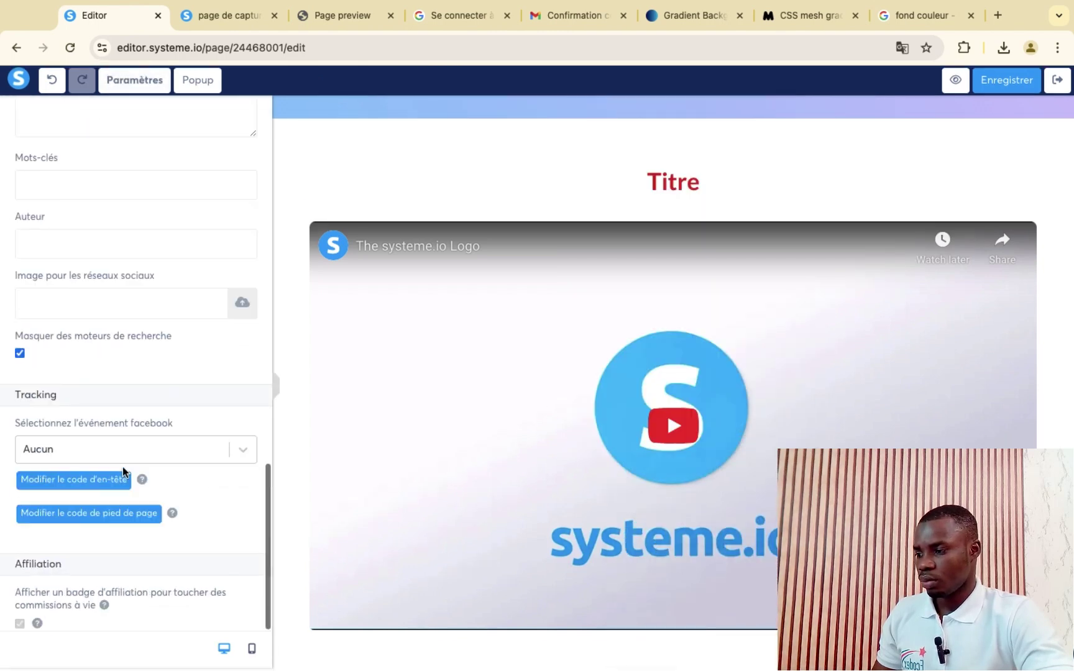
{"action": "left_click", "coordinate": [87, 479]}
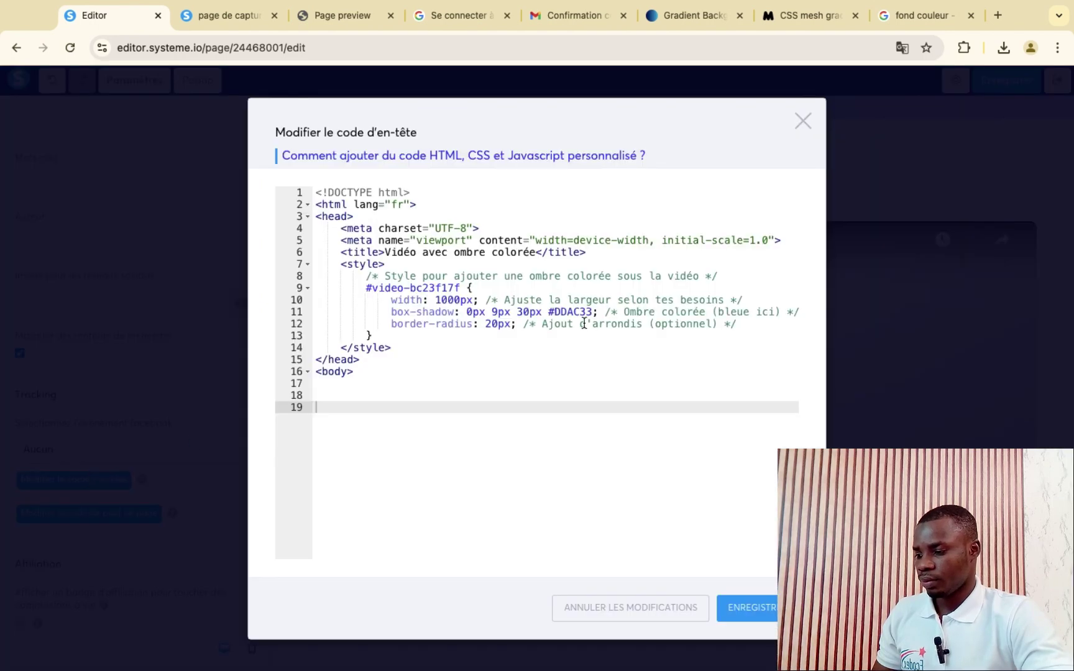
{"action": "left_click_drag", "start_coordinate": [594, 313], "coordinate": [556, 314]}
{"action": "key", "text": "super+v"}
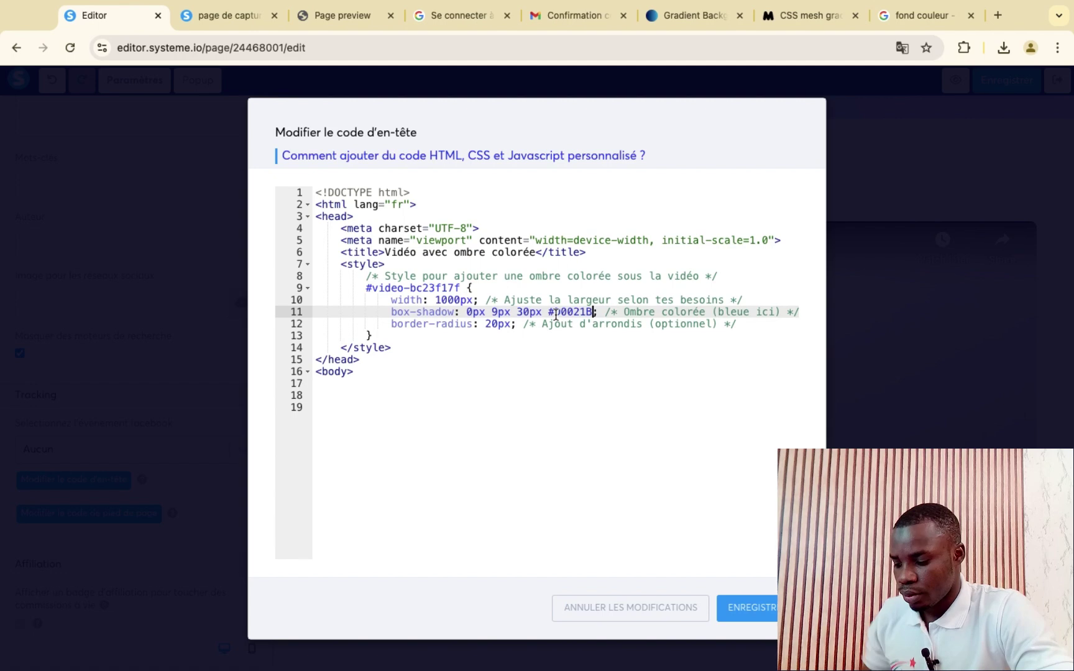
{"action": "left_click", "coordinate": [747, 612]}
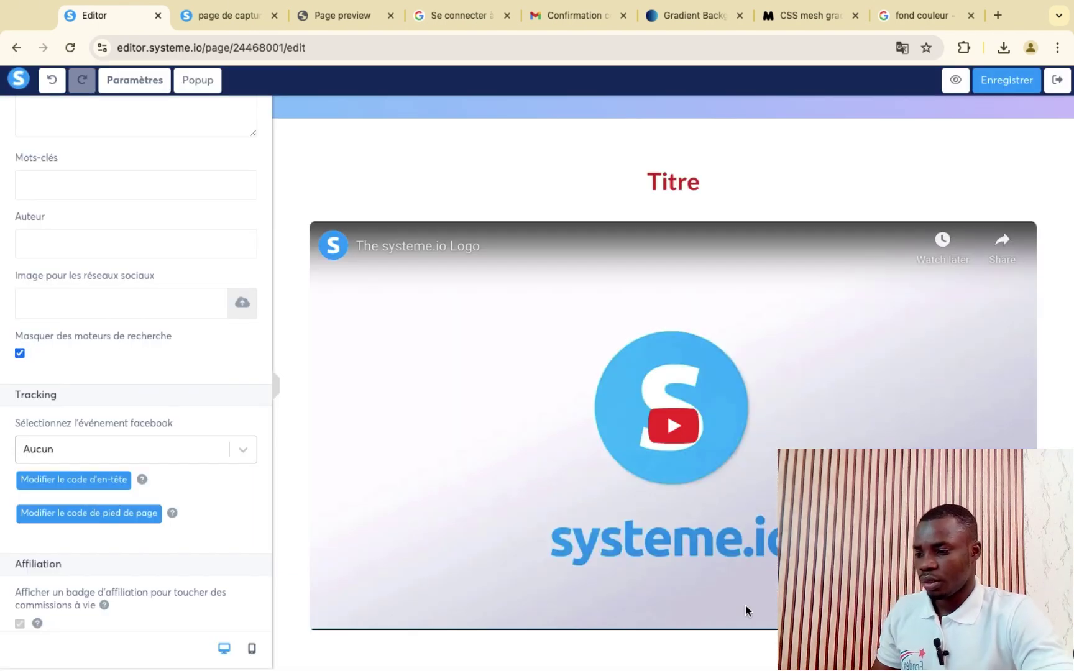
- Preview the page to examine the video's red shadow, and return to the page editor
{"action": "left_click", "coordinate": [955, 80]}
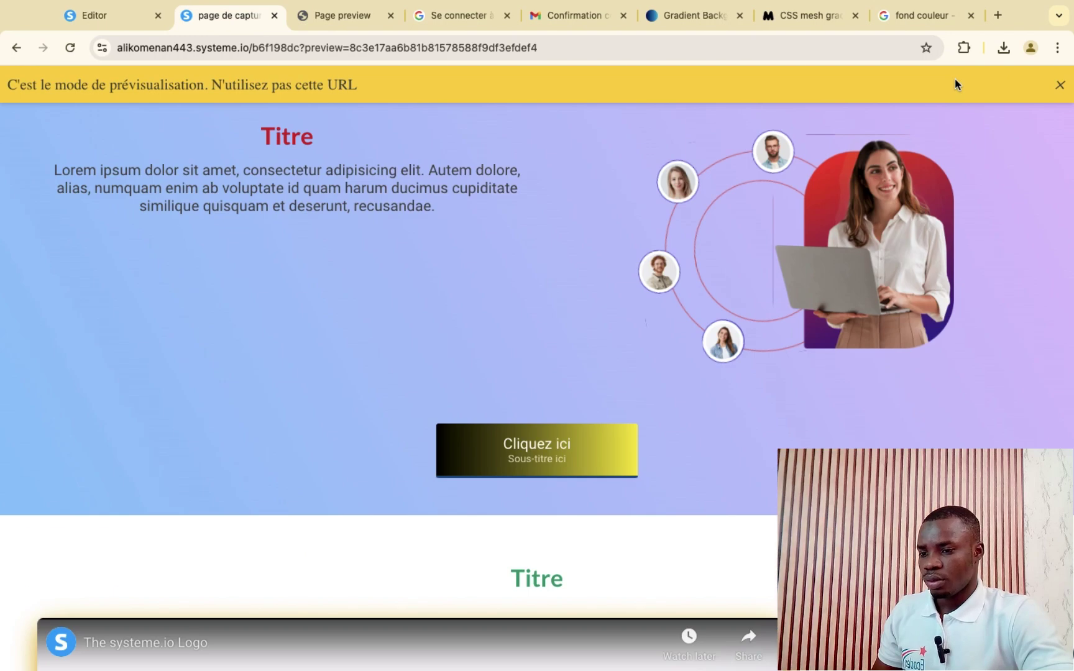
{"action": "scroll", "coordinate": [786, 318], "scroll_direction": "down", "scroll_amount": 10}
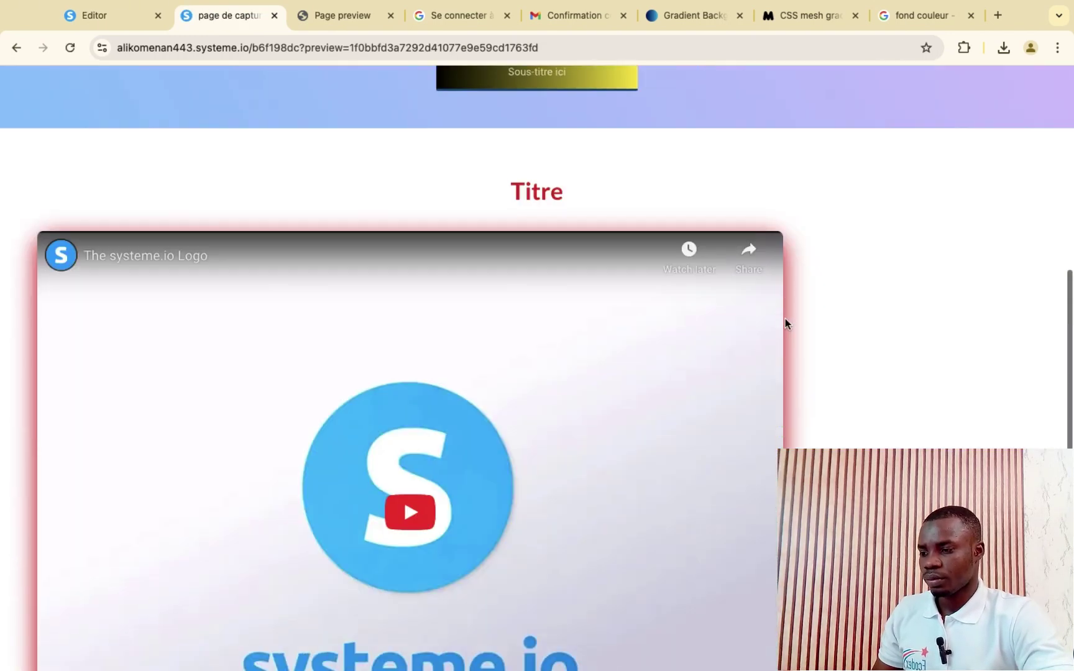
{"action": "scroll", "coordinate": [684, 479], "scroll_direction": "up", "scroll_amount": 1}
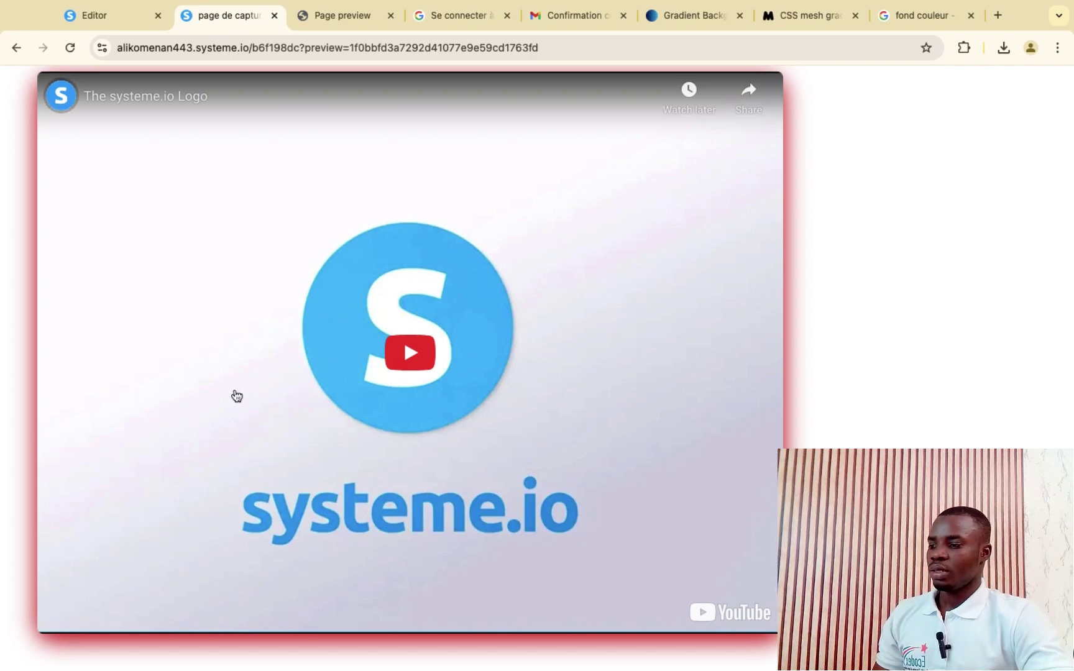
{"action": "left_click", "coordinate": [103, 22]}
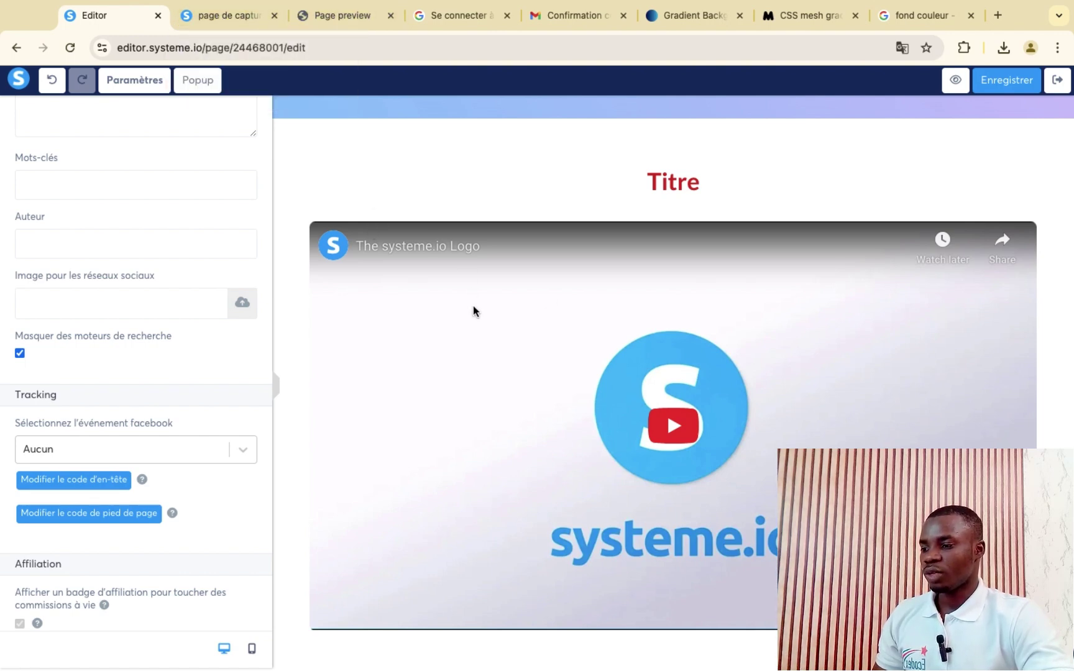
{"action": "left_click", "coordinate": [240, 41]}
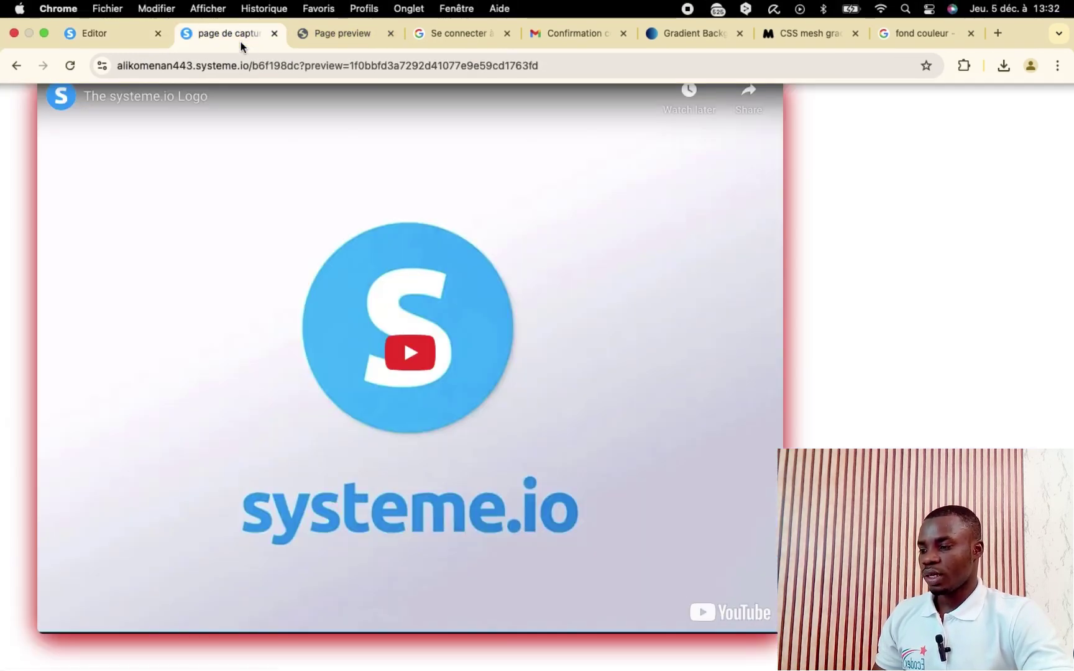
{"action": "left_click", "coordinate": [93, 33]}
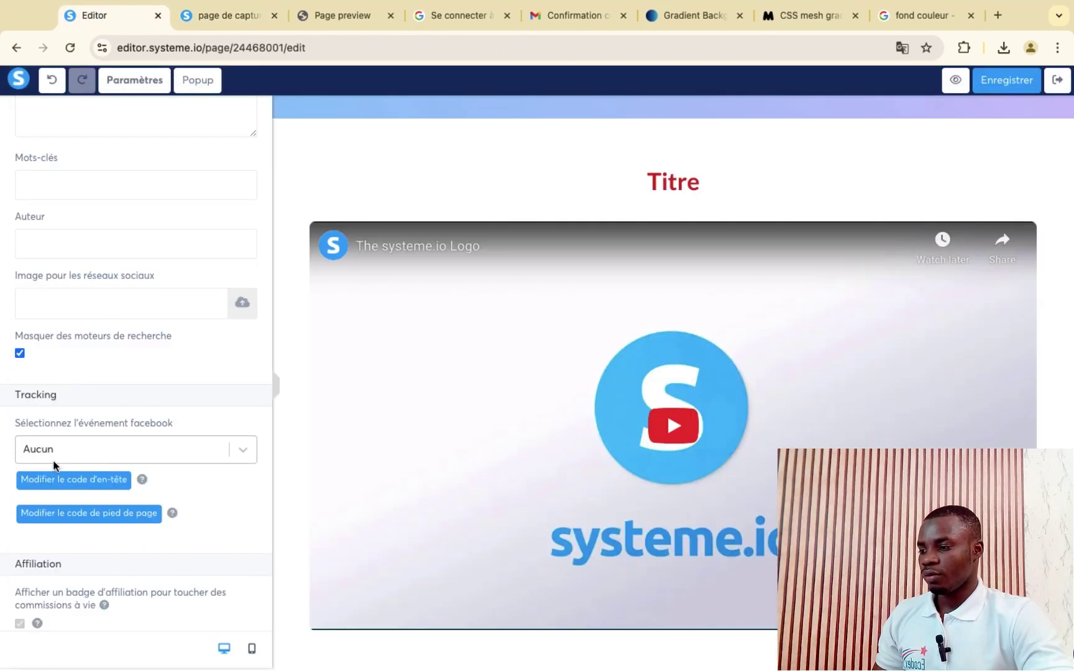
- Set the video's width in the header code to 800px and save the code
{"action": "left_click", "coordinate": [56, 479]}
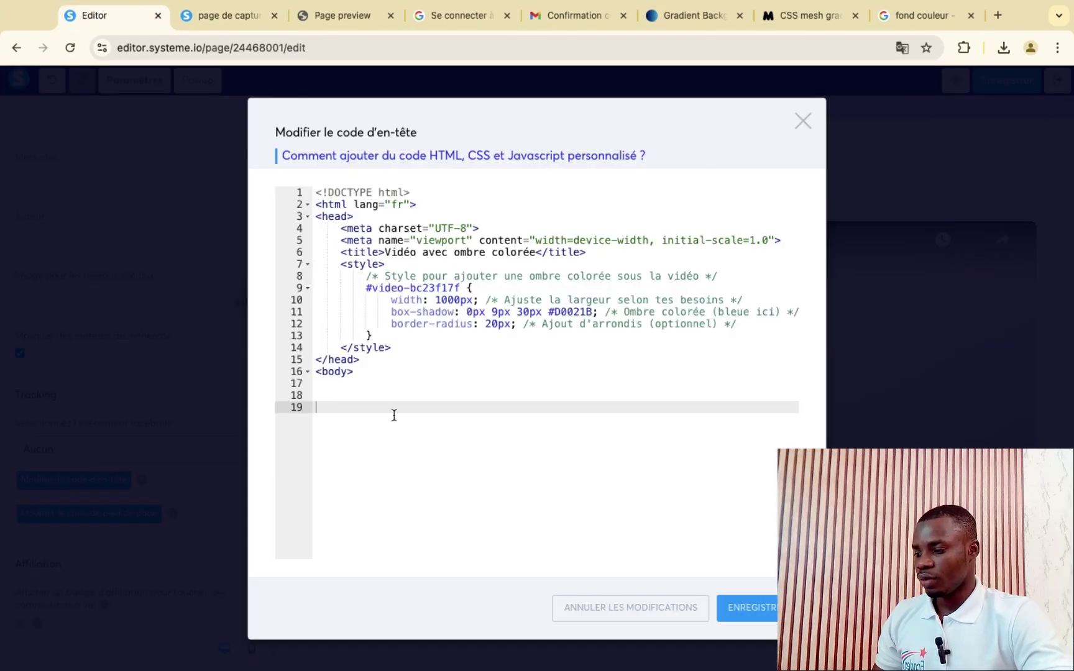
{"action": "left_click", "coordinate": [460, 302]}
{"action": "key", "text": "BackSpace"}
{"action": "key", "text": "BackSpace"}
{"action": "key", "text": "BackSpace"}
{"action": "key", "text": "BackSpace"}
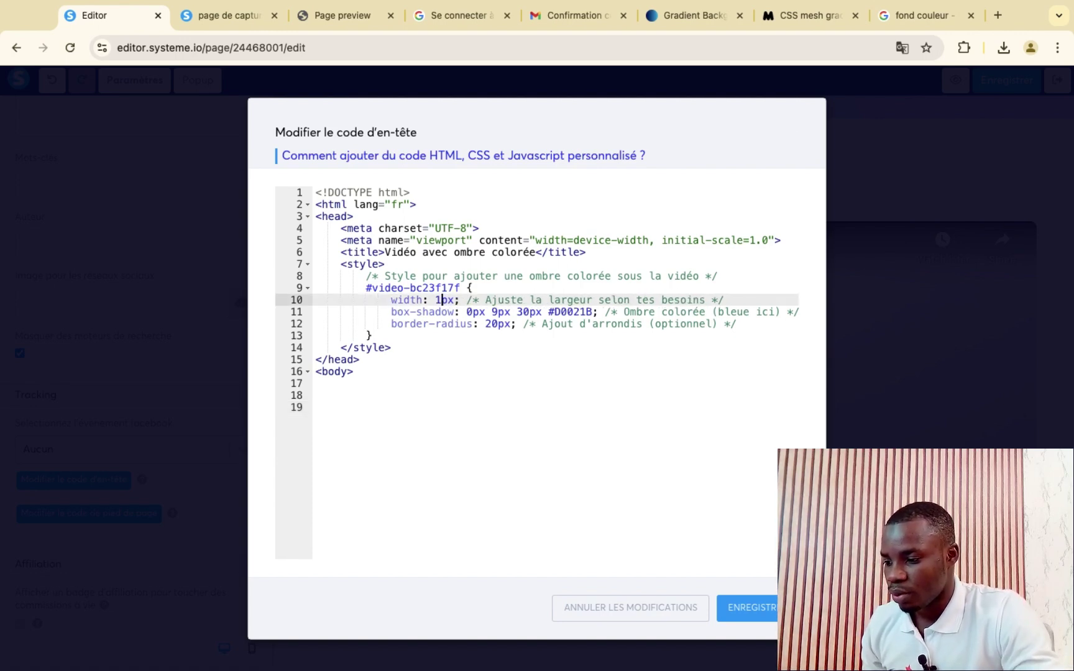
{"action": "type", "text": "800"}
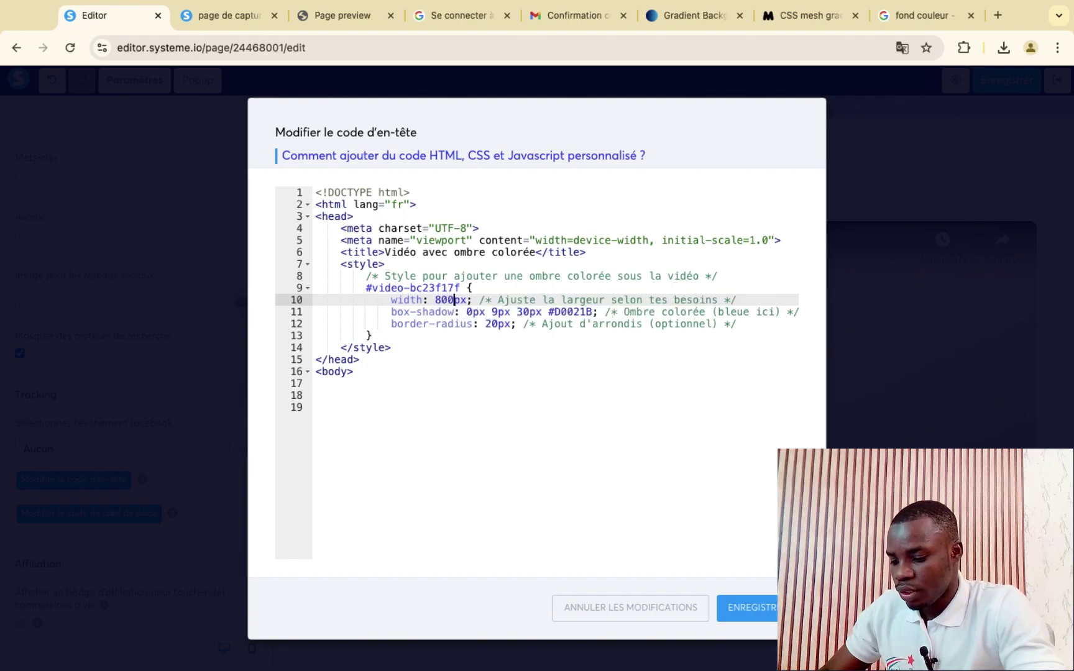
{"action": "left_click", "coordinate": [776, 614]}
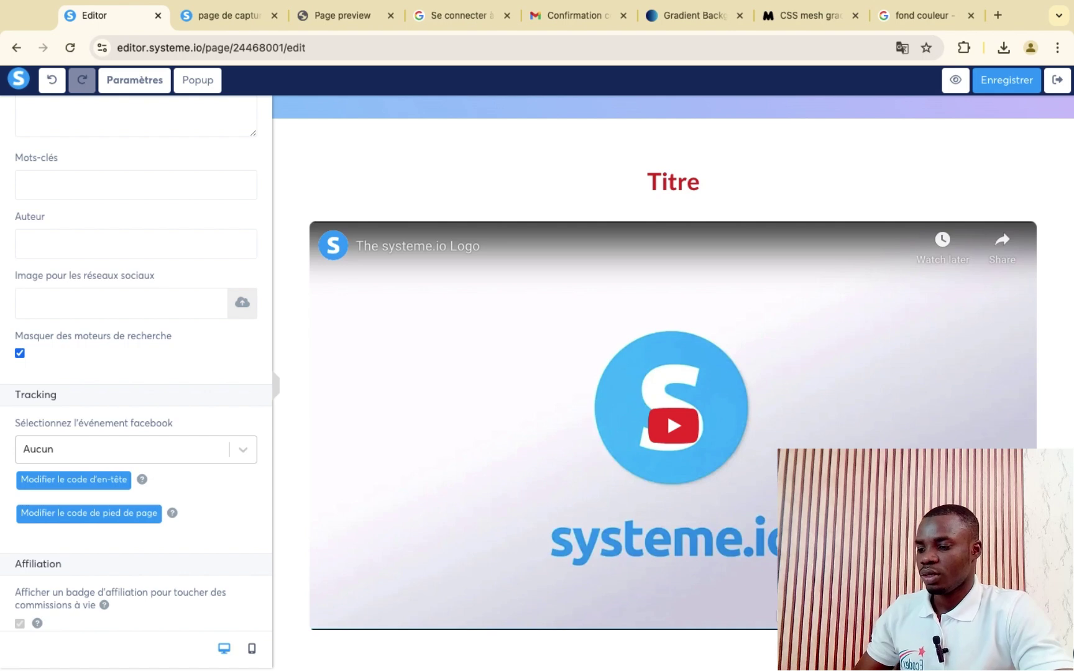
- Preview the page again to check the video's new width, and return to the editor
{"action": "left_click", "coordinate": [954, 80]}
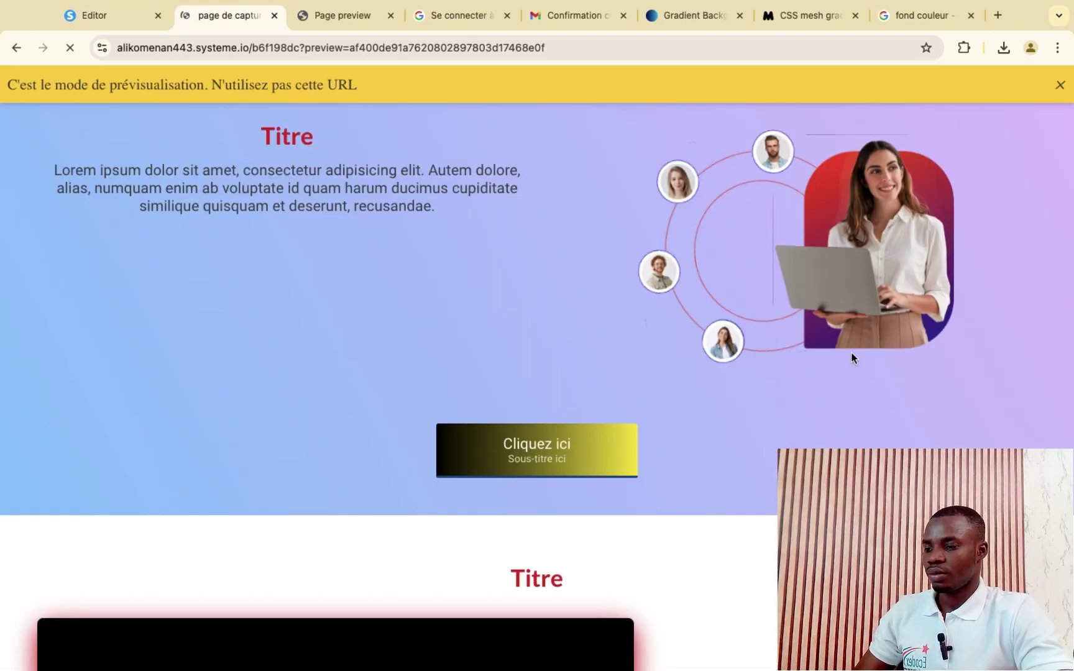
{"action": "scroll", "coordinate": [707, 379], "scroll_direction": "down", "scroll_amount": 6}
{"action": "scroll", "coordinate": [542, 424], "scroll_direction": "down", "scroll_amount": 3}
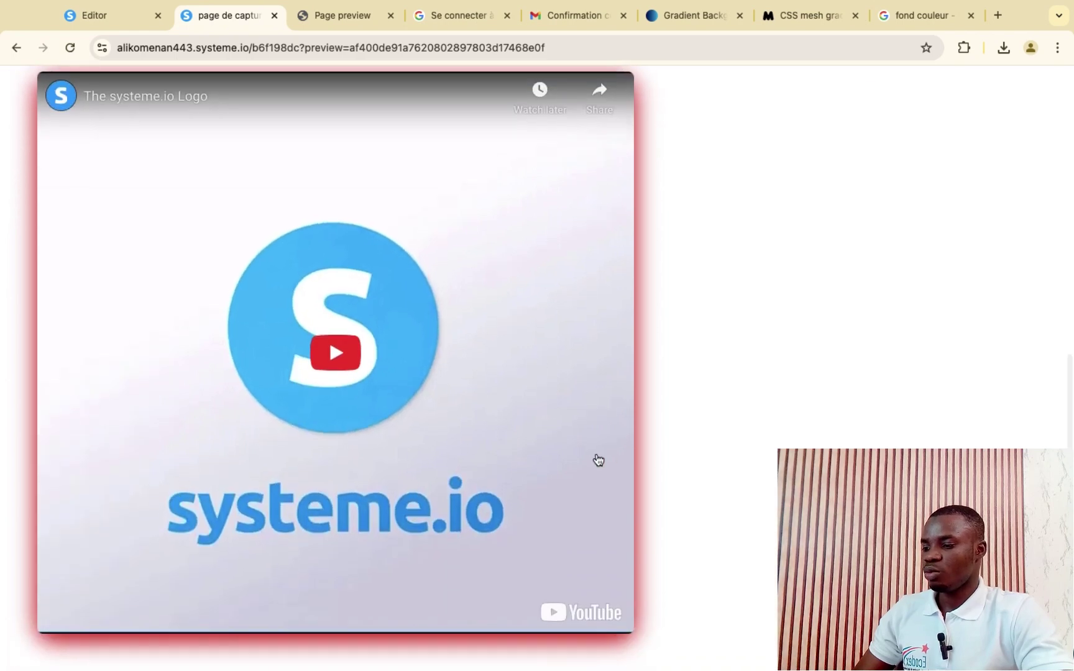
{"action": "left_click", "coordinate": [97, 40]}
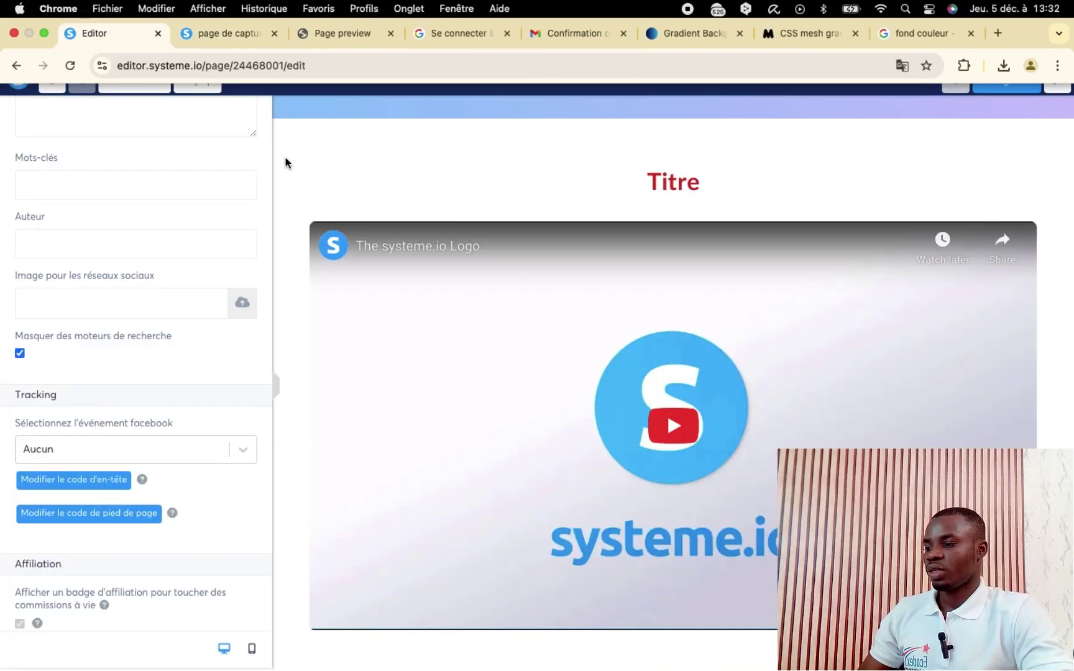
- Replace the "Titre" heading above the Lorem ipsum paragraph with "Votre partenaire pour les meilleures affaires"
{"action": "left_click", "coordinate": [628, 398]}
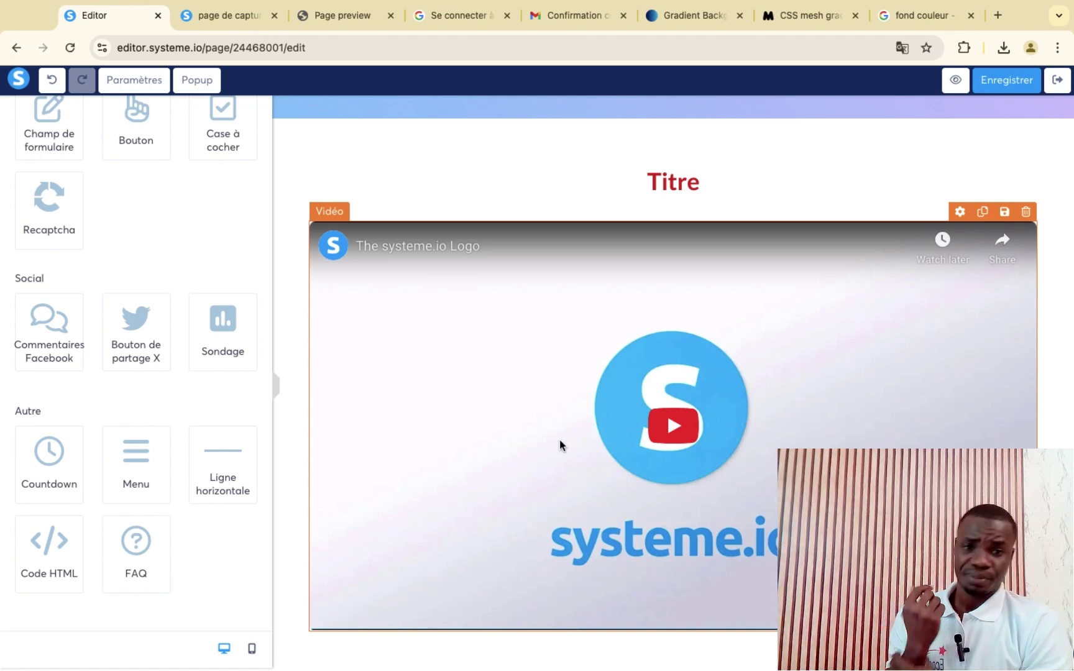
{"action": "scroll", "coordinate": [648, 237], "scroll_direction": "up", "scroll_amount": 5}
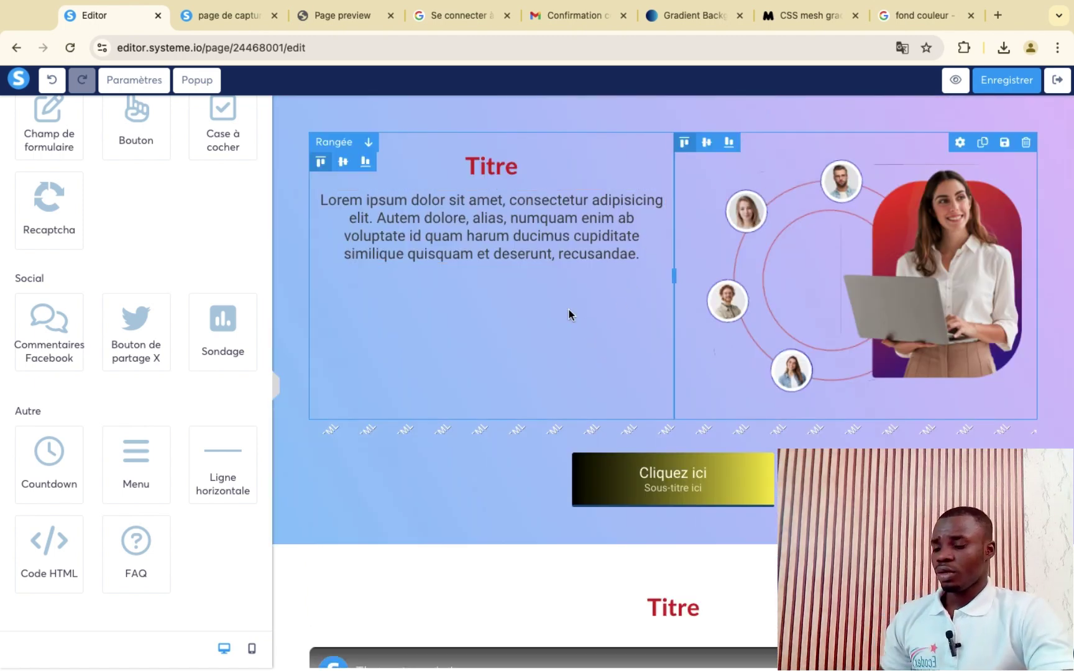
{"action": "left_click", "coordinate": [482, 167]}
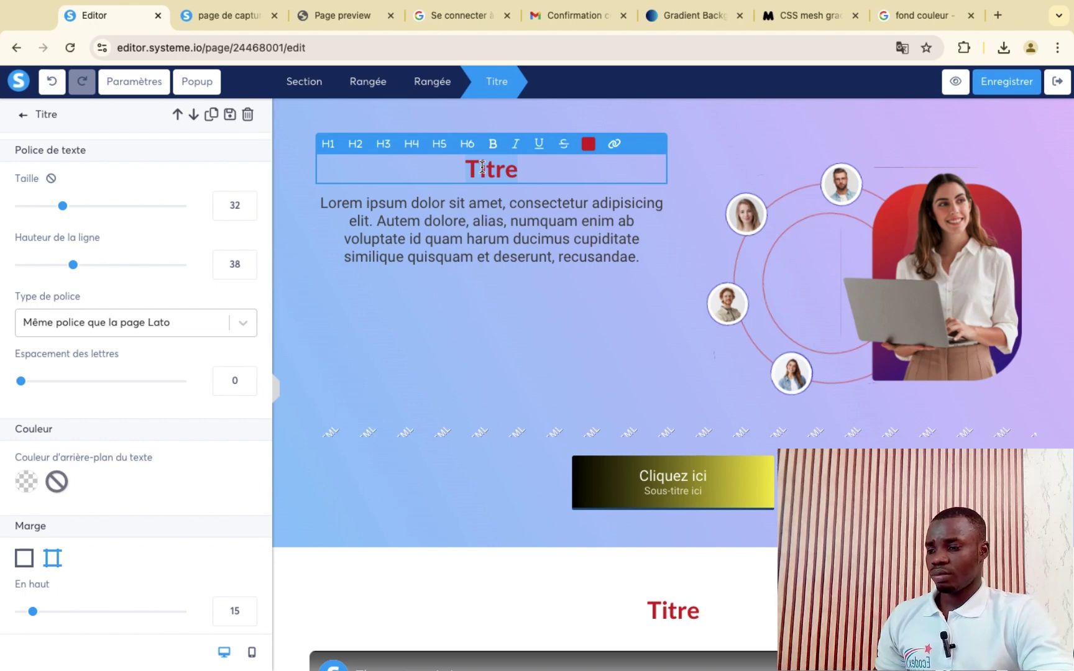
{"action": "type", "text": "V"}
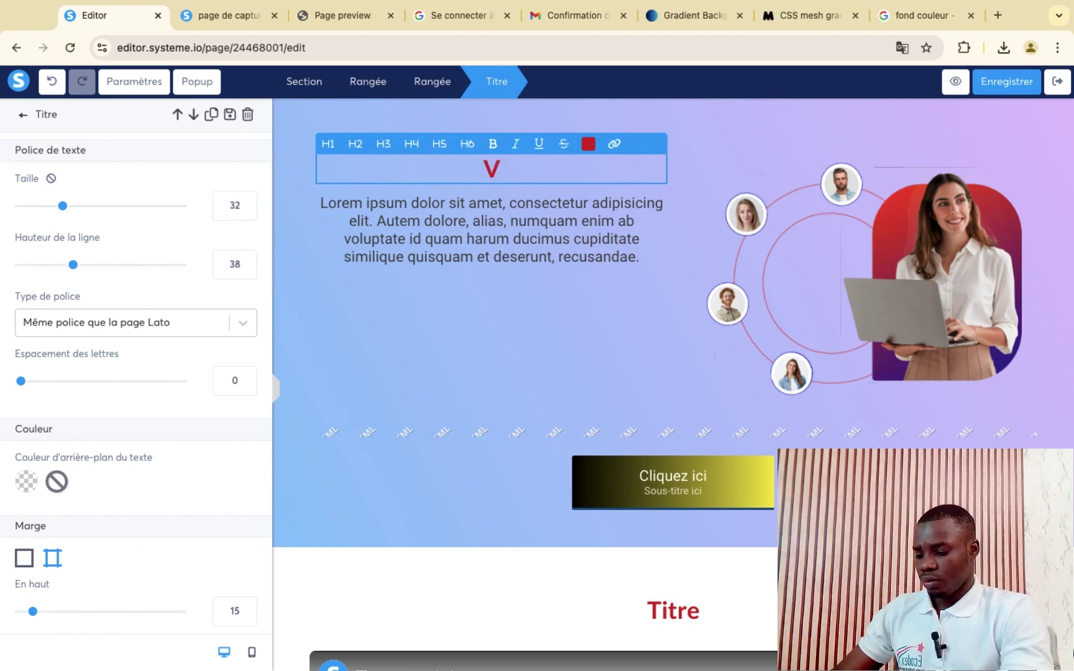
{"action": "type", "text": "otre par"}
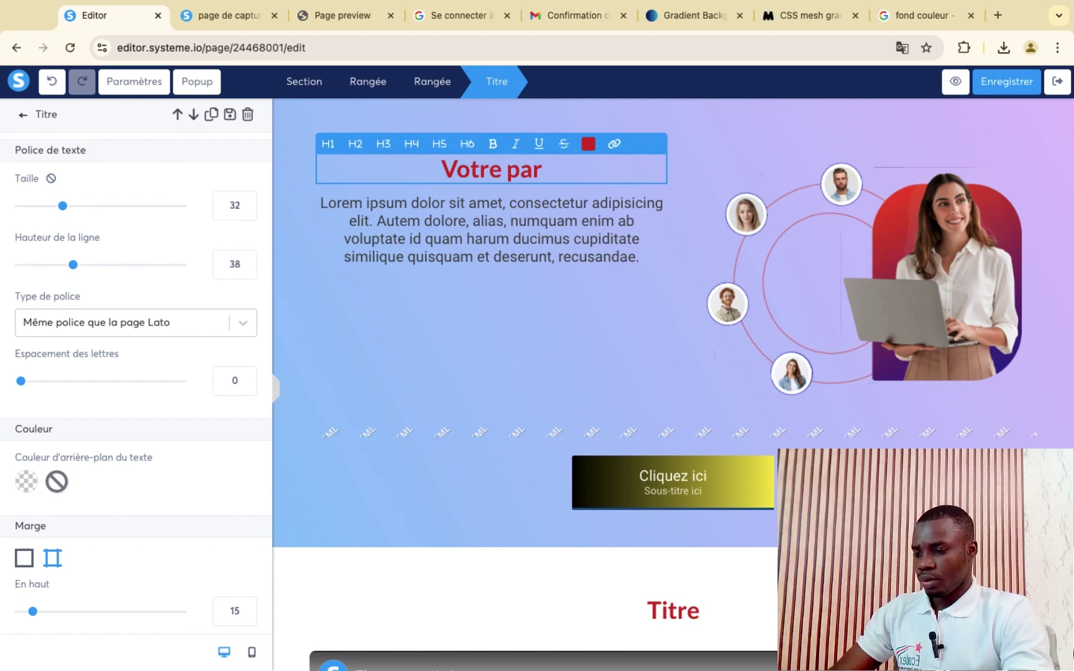
{"action": "type", "text": "fa"}
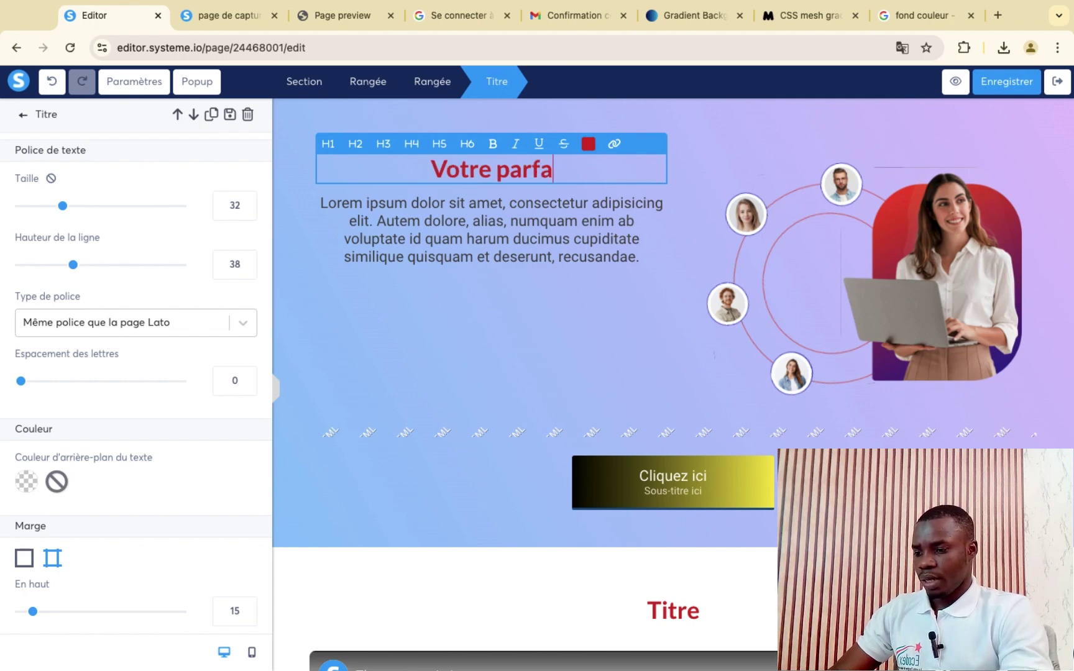
{"action": "key", "text": "BackSpace"}
{"action": "key", "text": "BackSpace"}
{"action": "type", "text": "te"}
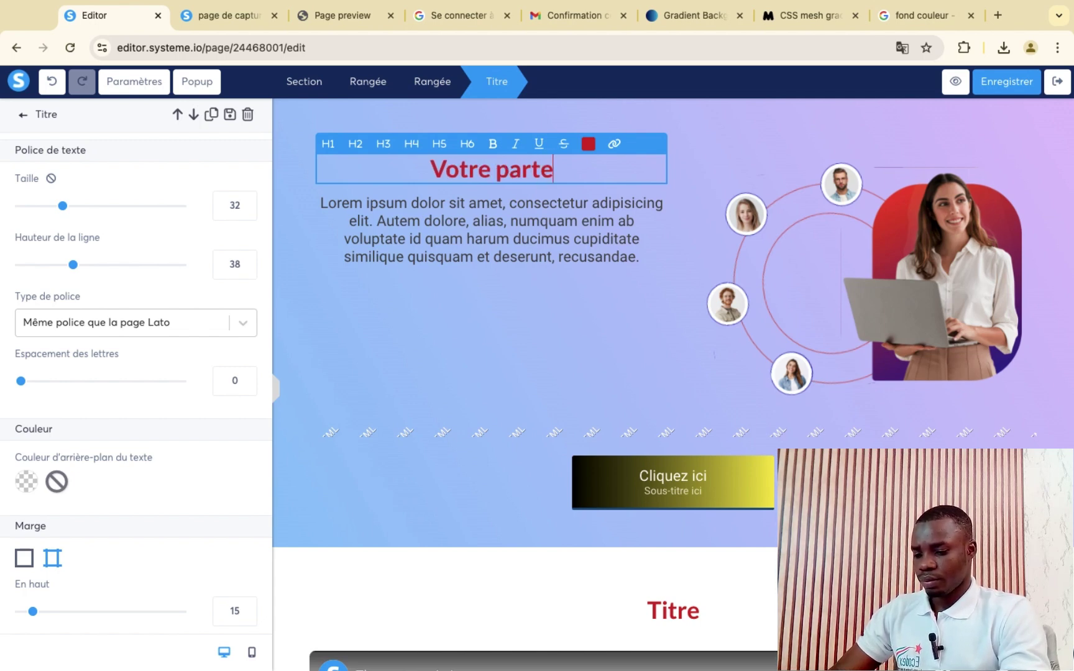
{"action": "type", "text": "naire"}
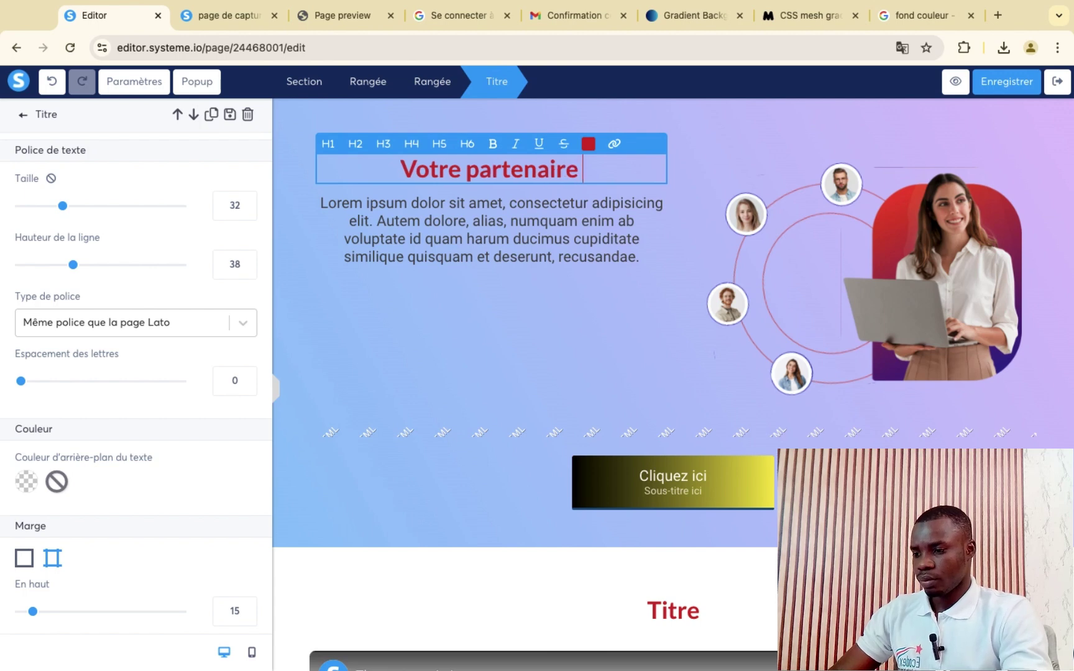
{"action": "type", "text": " pour"}
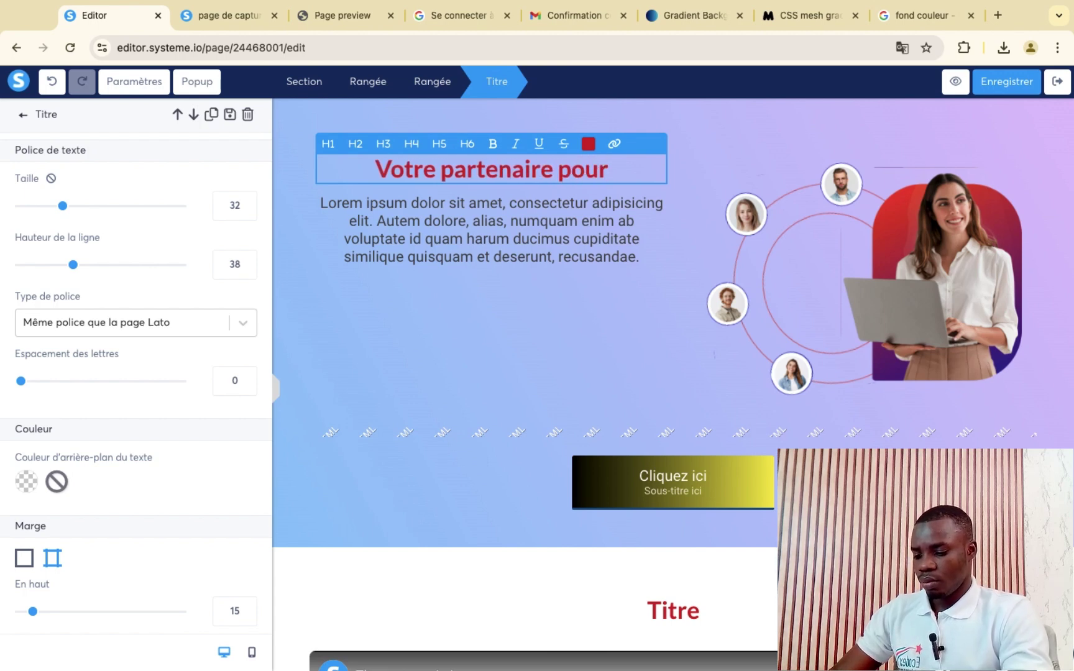
{"action": "type", "text": " le"}
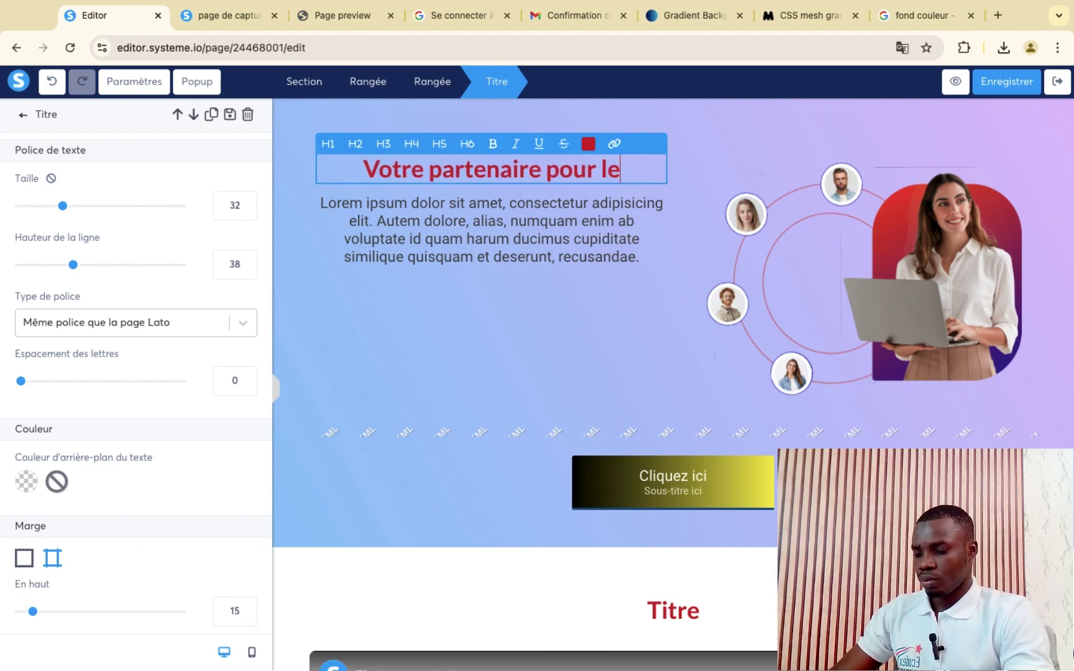
{"action": "type", "text": "s meilleure"}
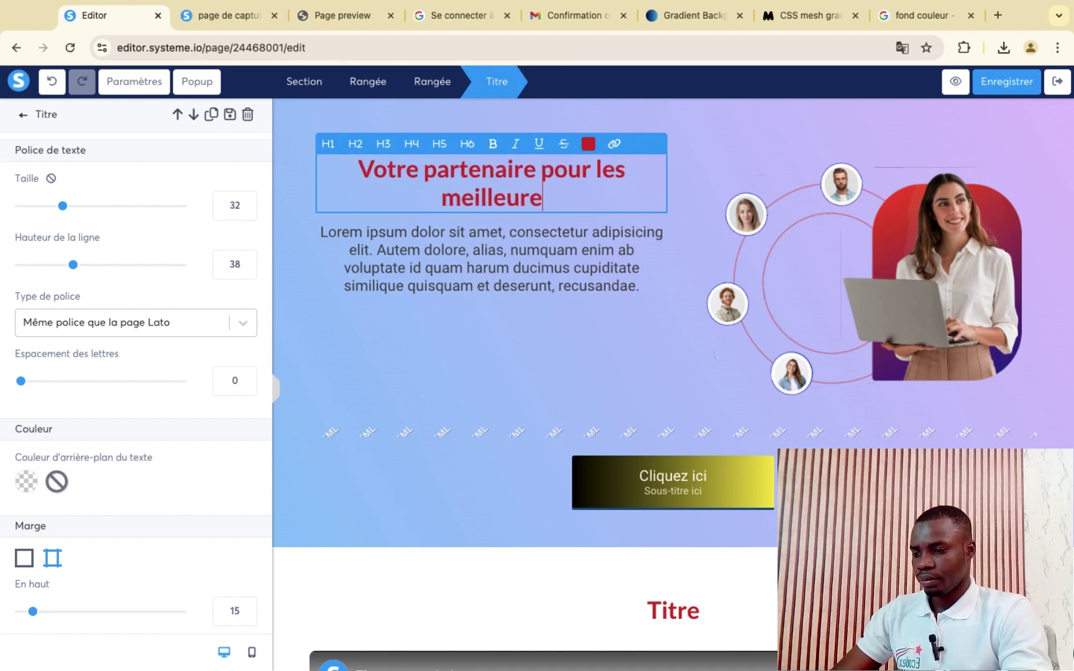
{"action": "type", "text": "s "}
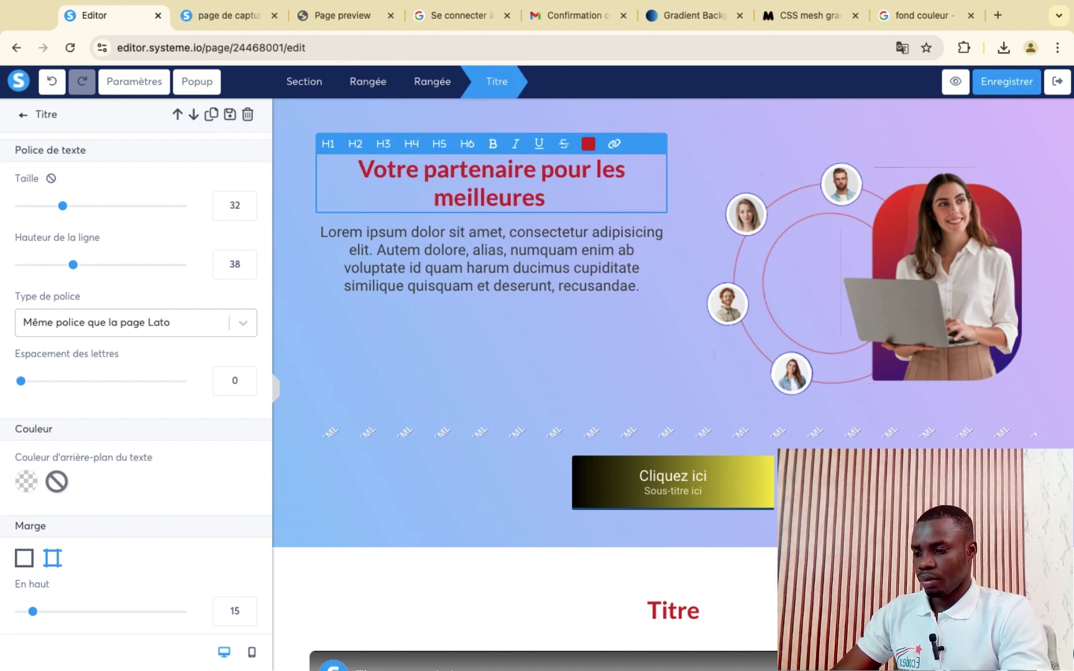
{"action": "type", "text": "ffa"}
{"action": "key", "text": "BackSpace"}
{"action": "key", "text": "BackSpace"}
{"action": "key", "text": "BackSpace"}
{"action": "type", "text": "a"}
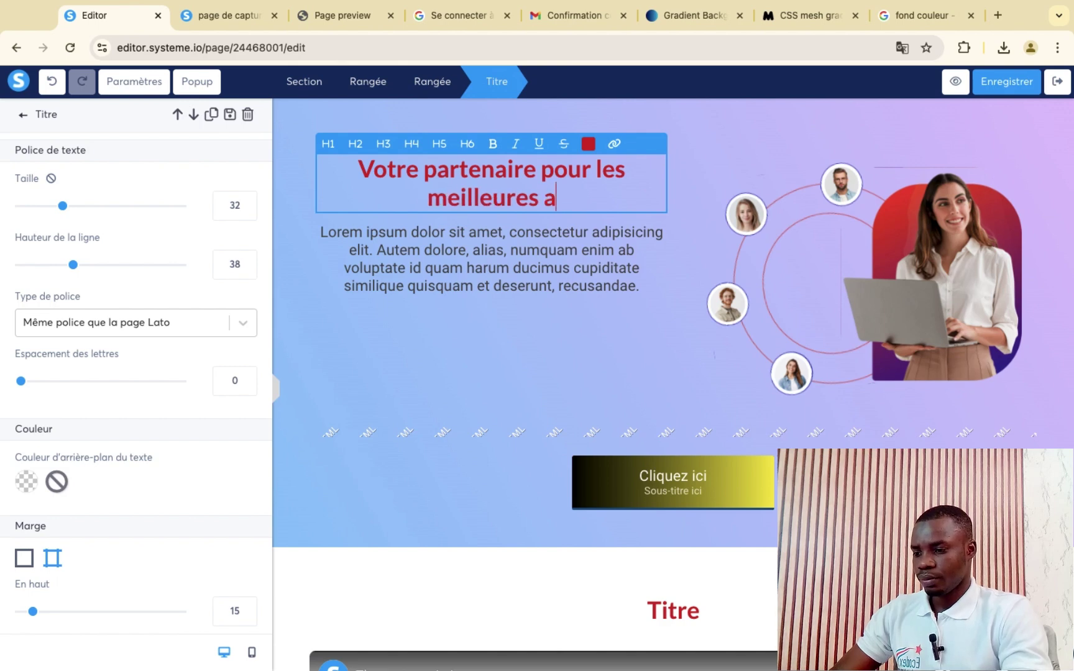
{"action": "type", "text": "ffaires"}
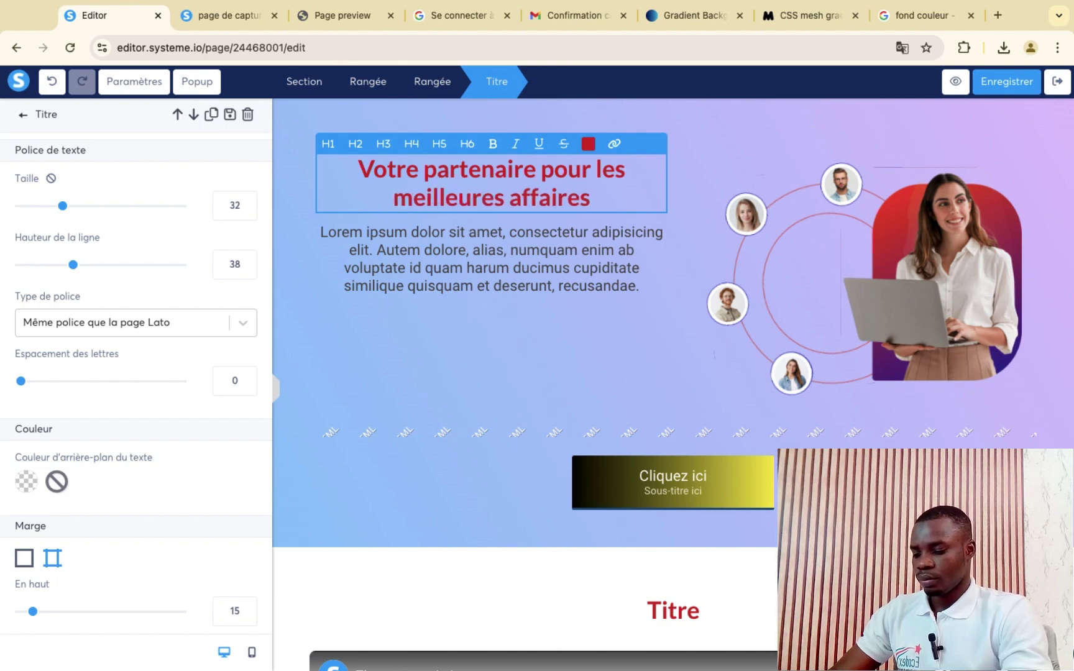
{"action": "left_click", "coordinate": [428, 357]}
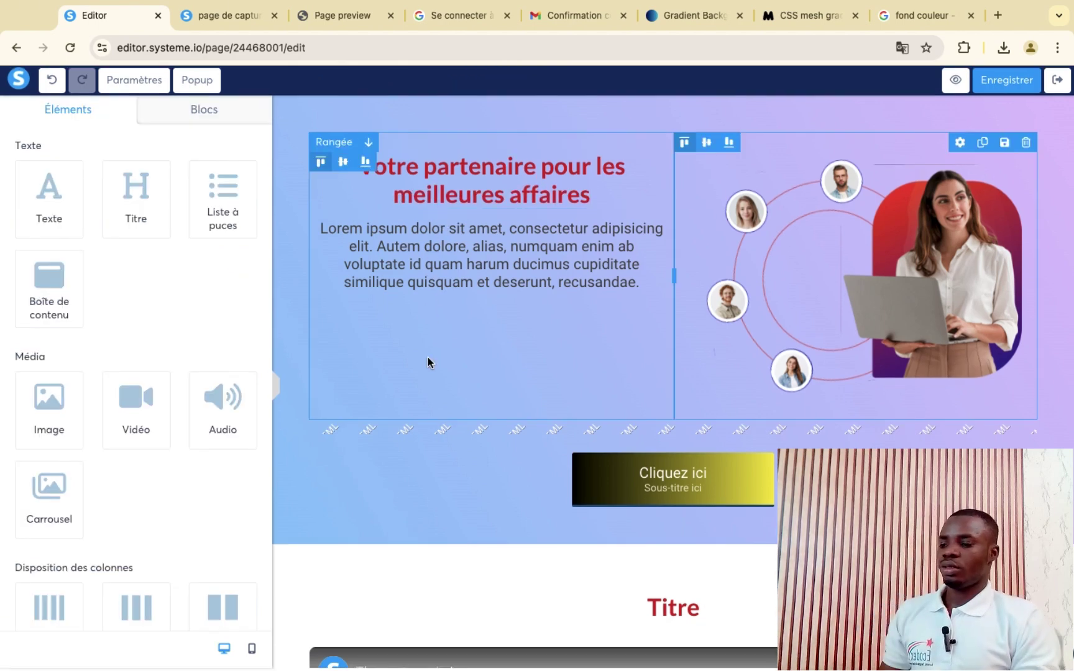
{"action": "left_click", "coordinate": [446, 194]}
{"action": "triple_click", "coordinate": [446, 190]}
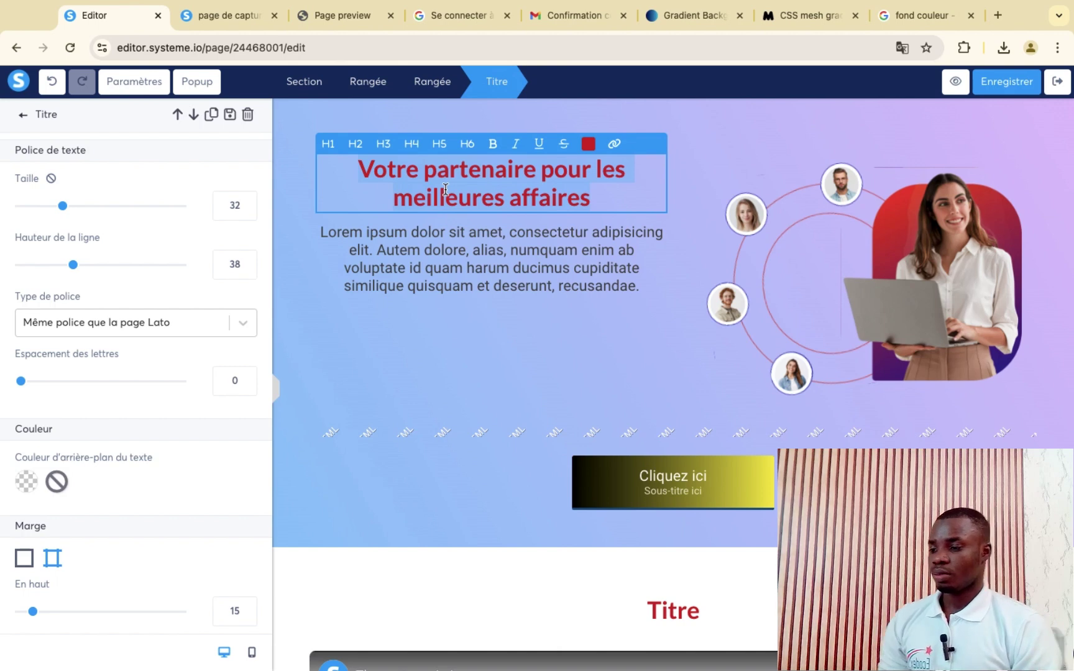
{"action": "left_click", "coordinate": [446, 524]}
{"action": "scroll", "coordinate": [446, 523], "scroll_direction": "down", "scroll_amount": 7}
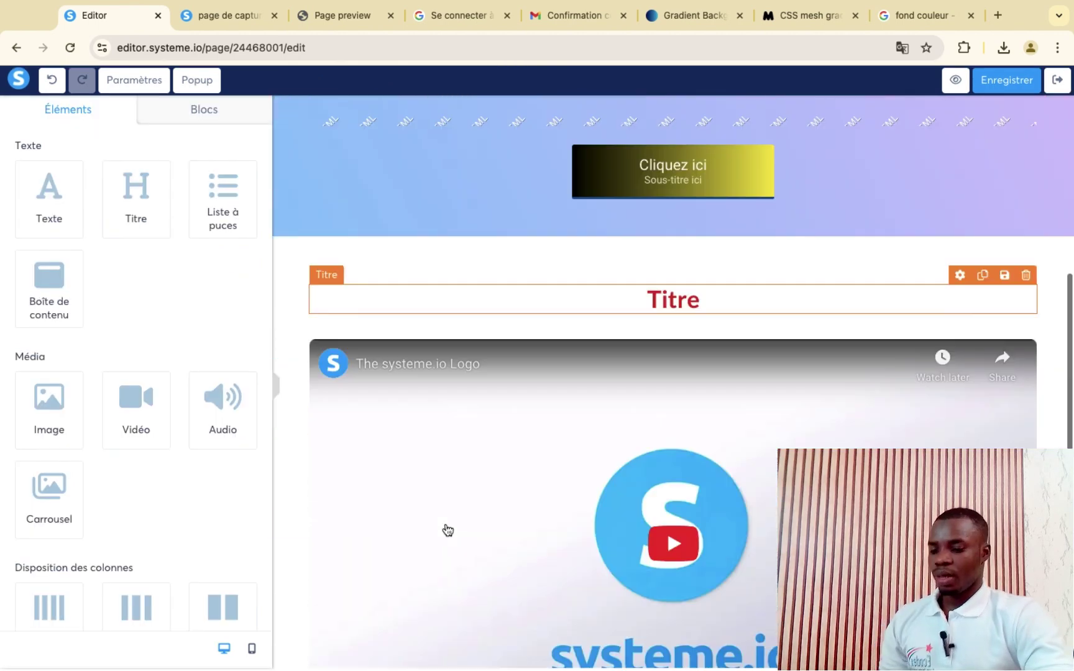
- Switch to the "Mes codes funnel" Google Docs document and copy the whole style code under "Titre gradient (2 couleurs)"
{"action": "mouse_move", "coordinate": [3, 5]}
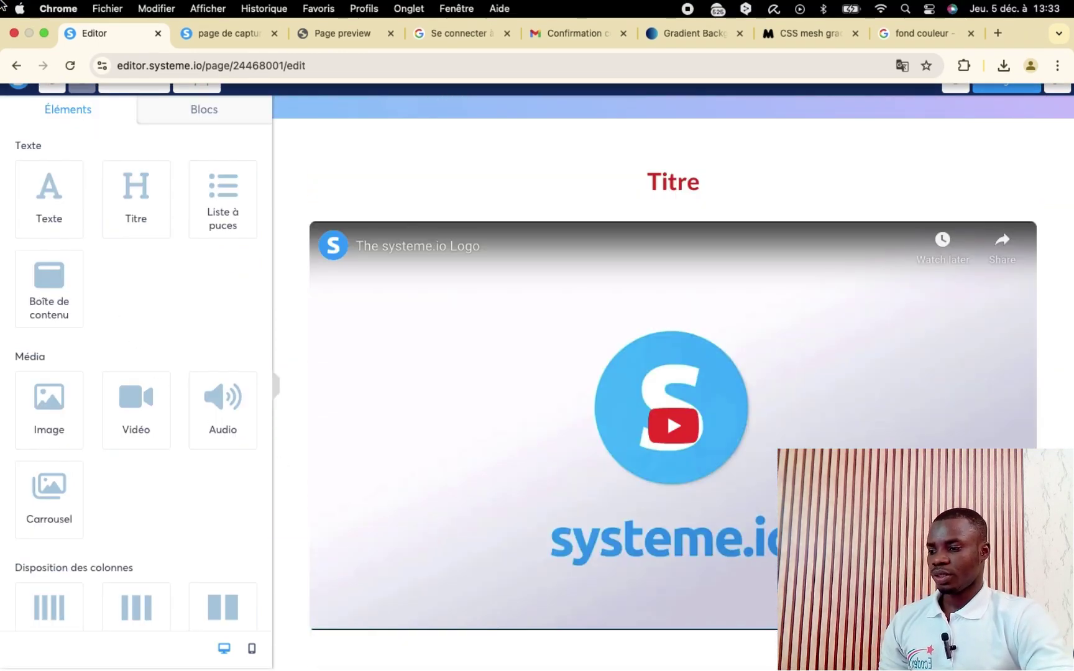
{"action": "mouse_move", "coordinate": [44, 34]}
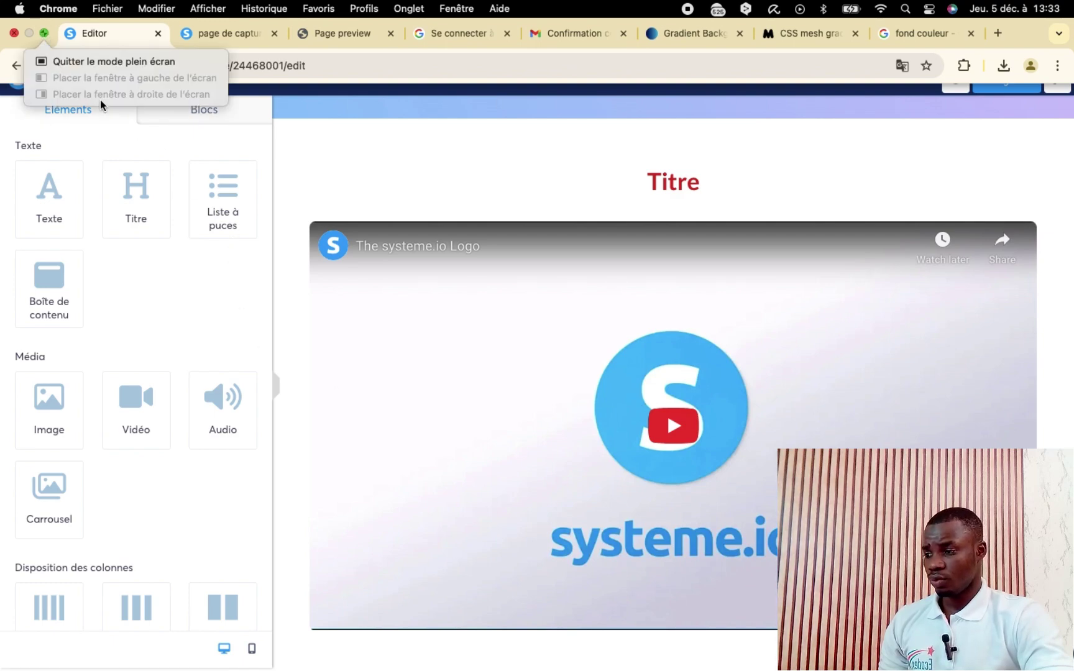
{"action": "left_click", "coordinate": [44, 33]}
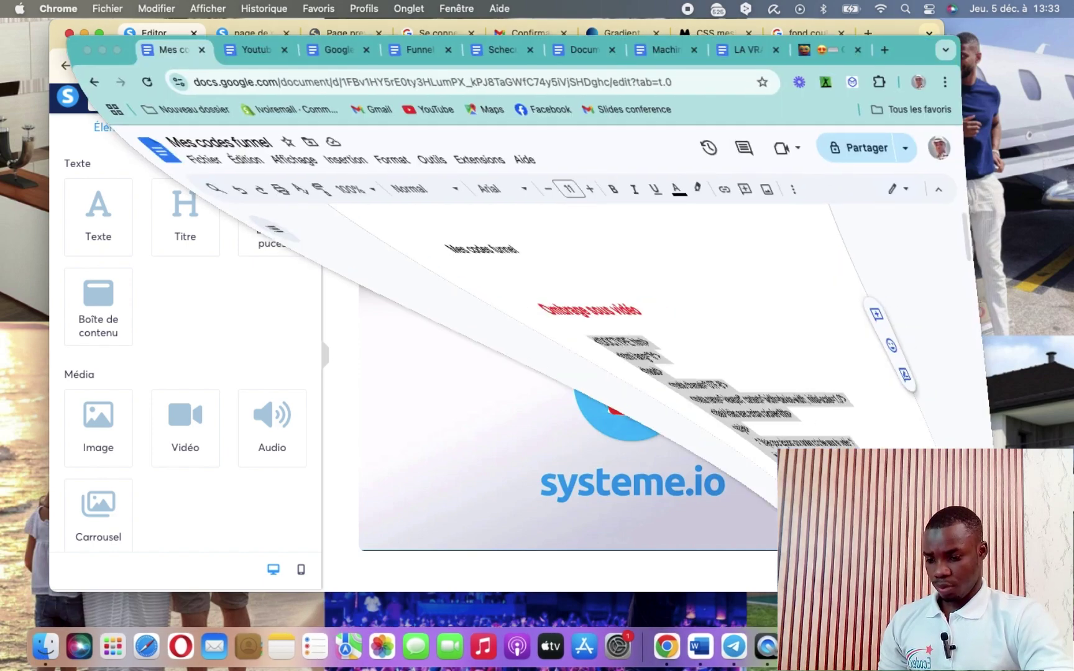
{"action": "left_click", "coordinate": [503, 466]}
{"action": "scroll", "coordinate": [503, 466], "scroll_direction": "down", "scroll_amount": 15}
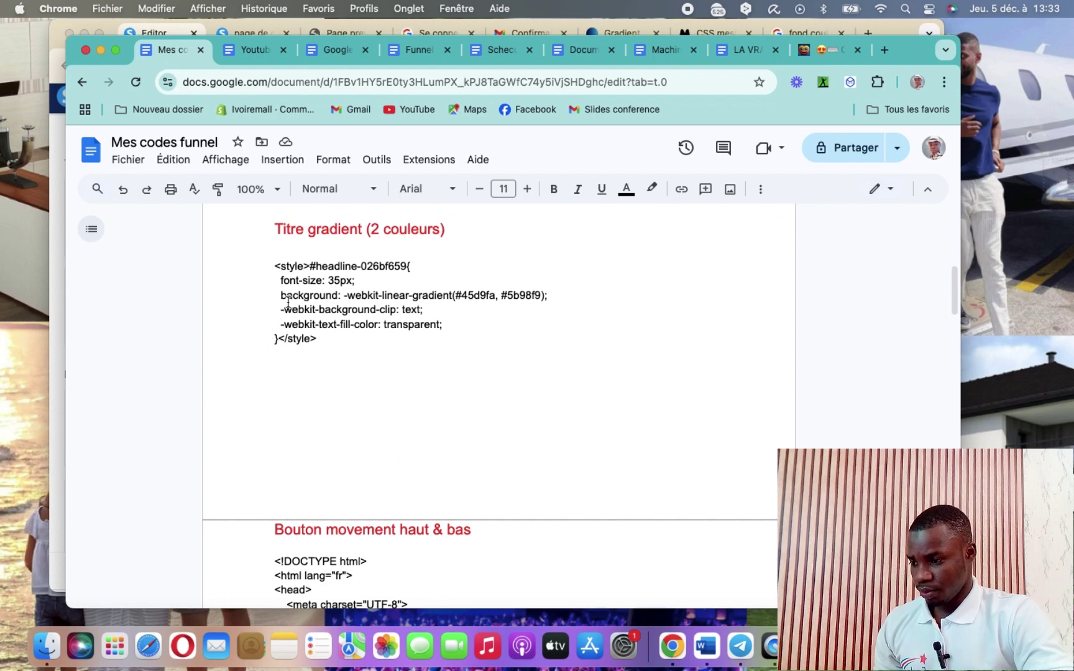
{"action": "left_click_drag", "start_coordinate": [275, 266], "coordinate": [410, 341]}
{"action": "key", "text": "cmd+c"}
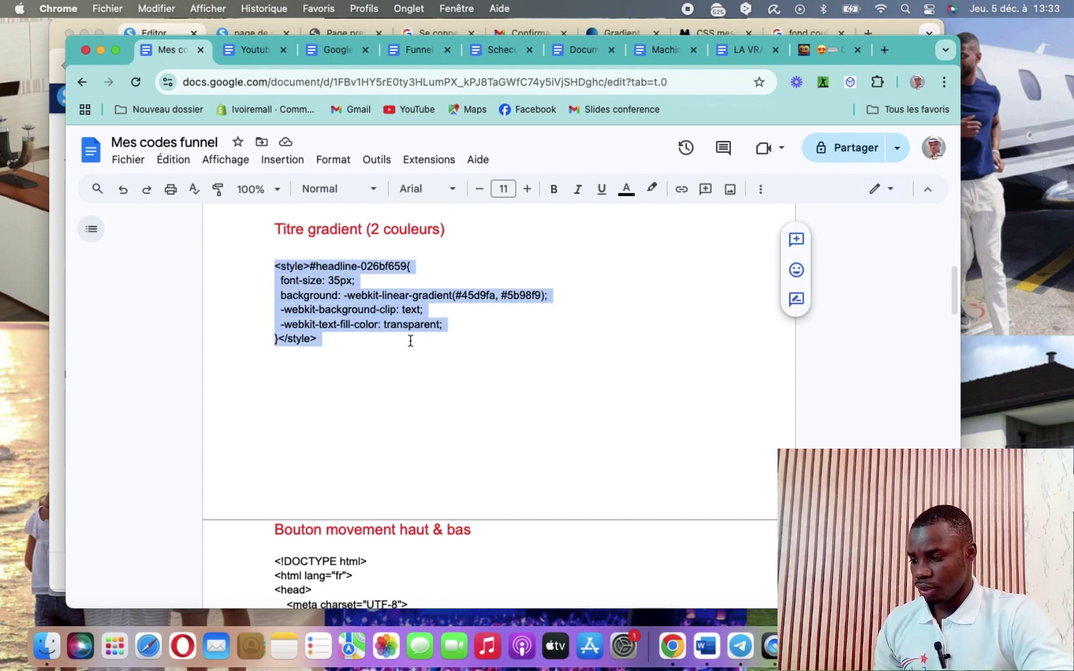
- Return to the page editor, paste the copied gradient style code below the body tag in the header code, and save it
{"action": "left_click", "coordinate": [100, 49]}
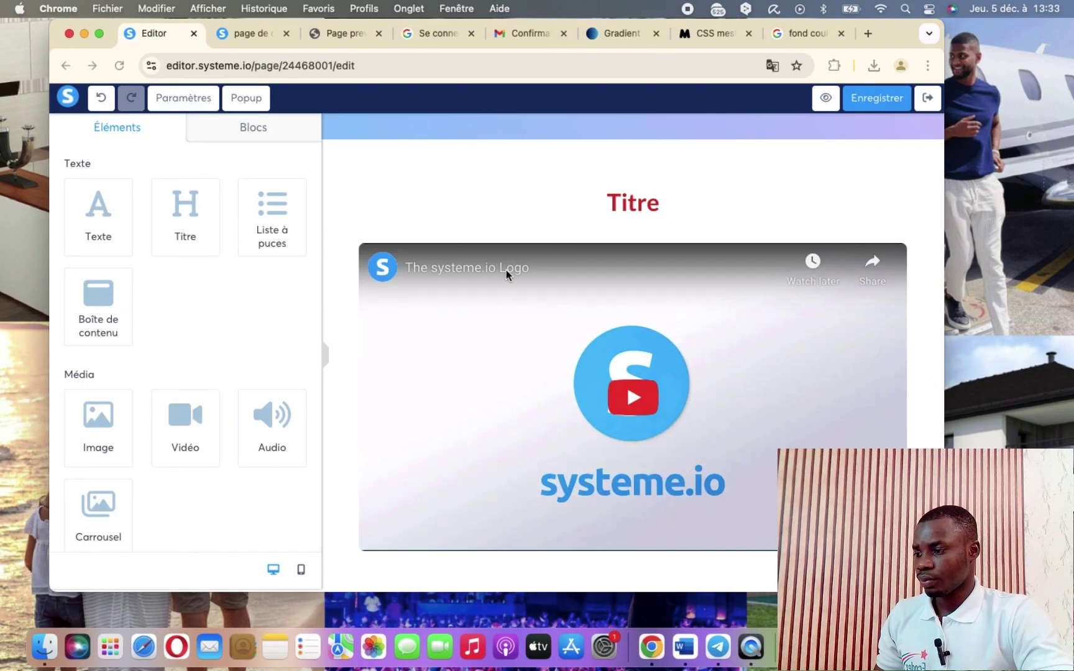
{"action": "scroll", "coordinate": [623, 212], "scroll_direction": "up", "scroll_amount": 5}
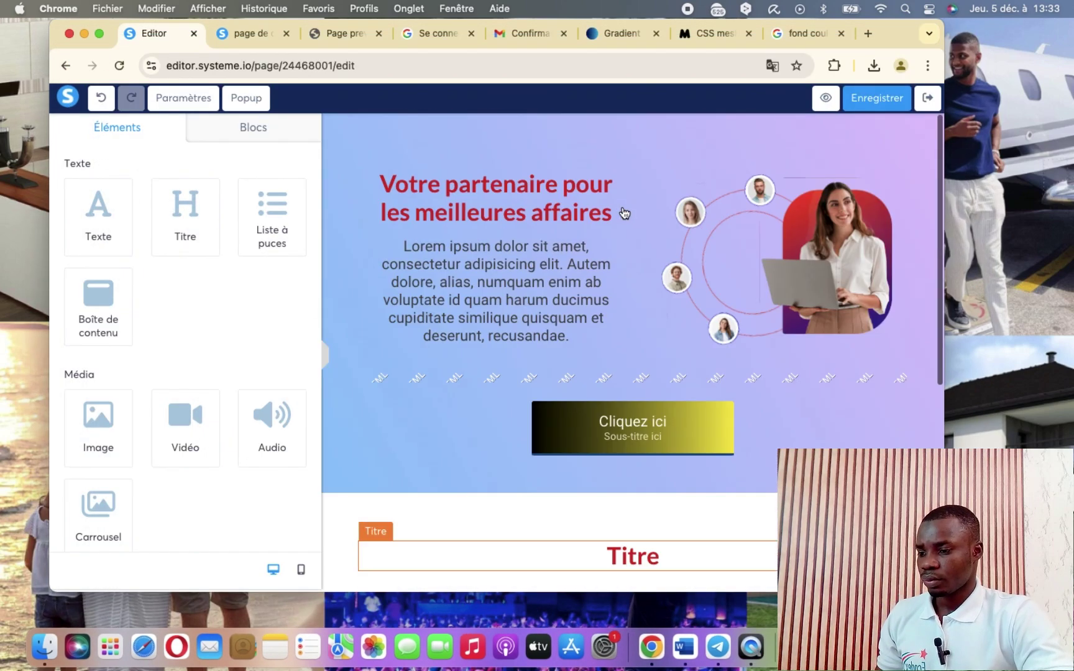
{"action": "left_click", "coordinate": [535, 188]}
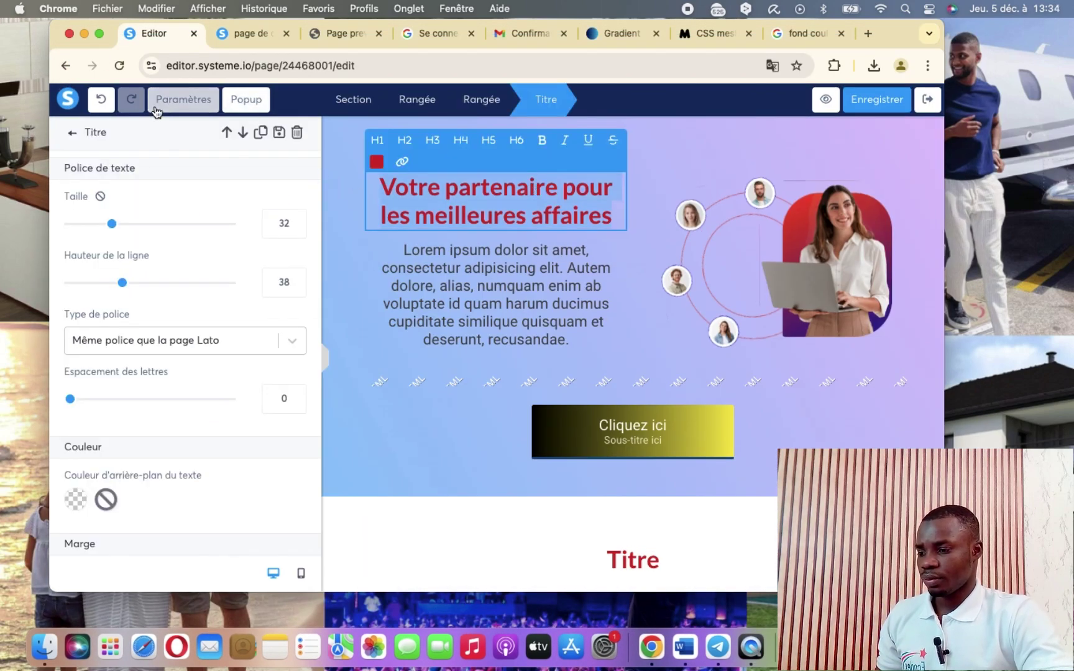
{"action": "left_click", "coordinate": [182, 101]}
{"action": "scroll", "coordinate": [182, 408], "scroll_direction": "down", "scroll_amount": 3}
{"action": "scroll", "coordinate": [182, 409], "scroll_direction": "down", "scroll_amount": 5}
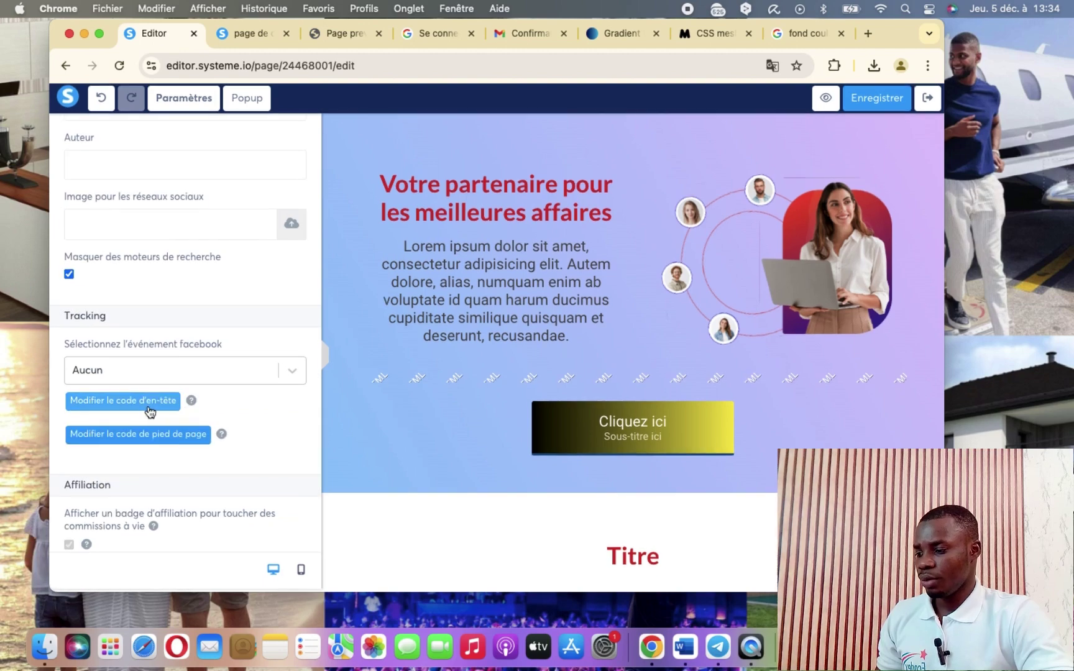
{"action": "left_click", "coordinate": [179, 403]}
{"action": "left_click", "coordinate": [334, 388]}
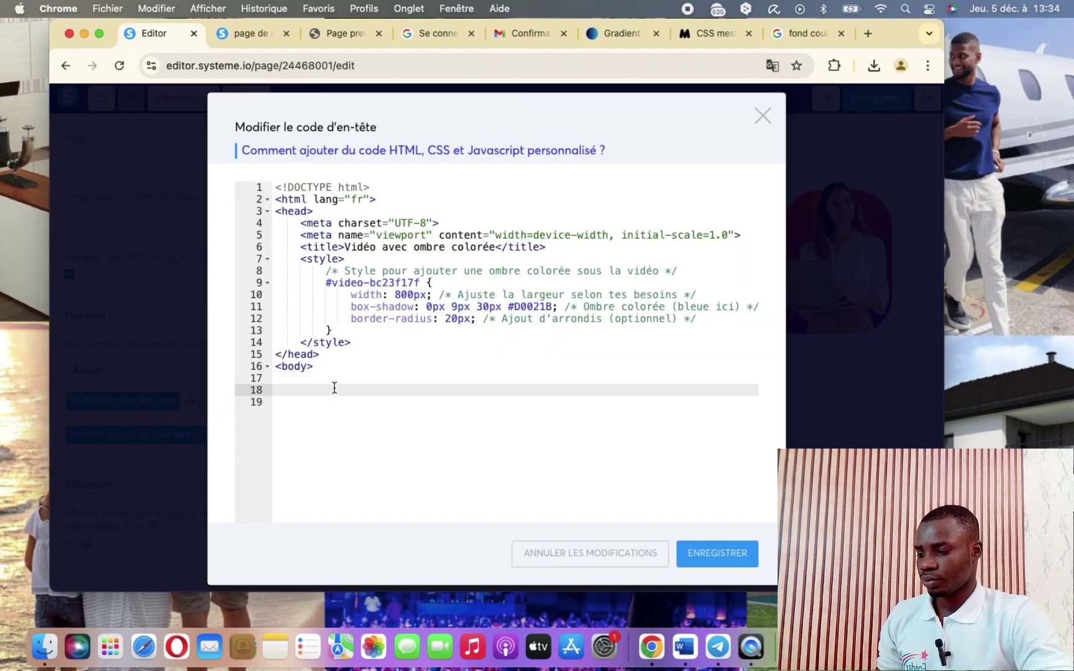
{"action": "key", "text": "cmd+v"}
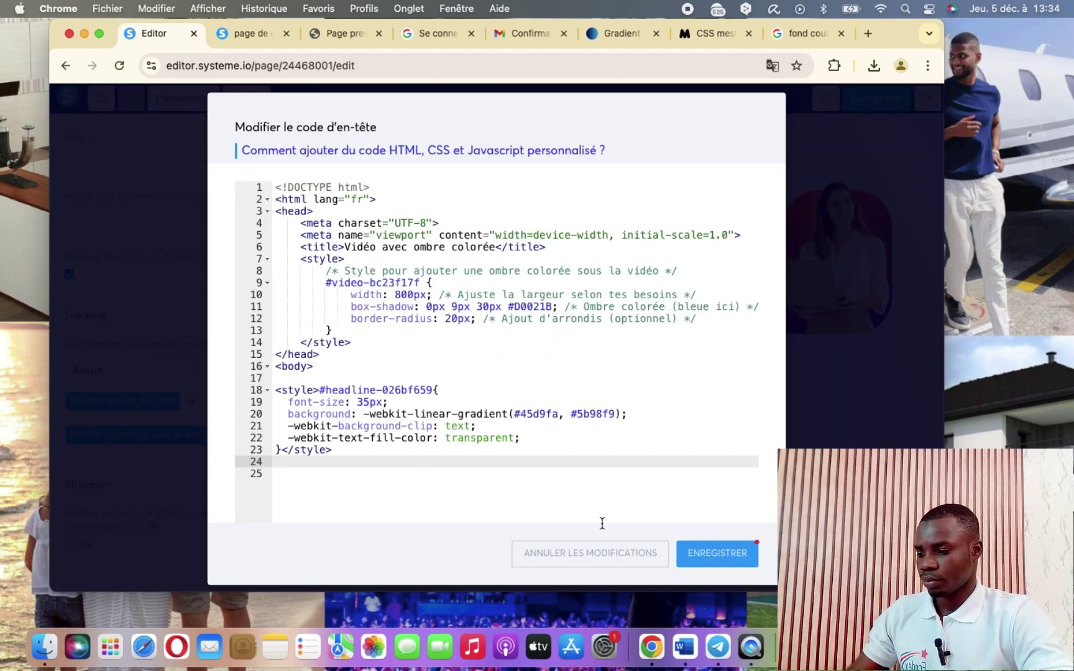
{"action": "left_click", "coordinate": [722, 560]}
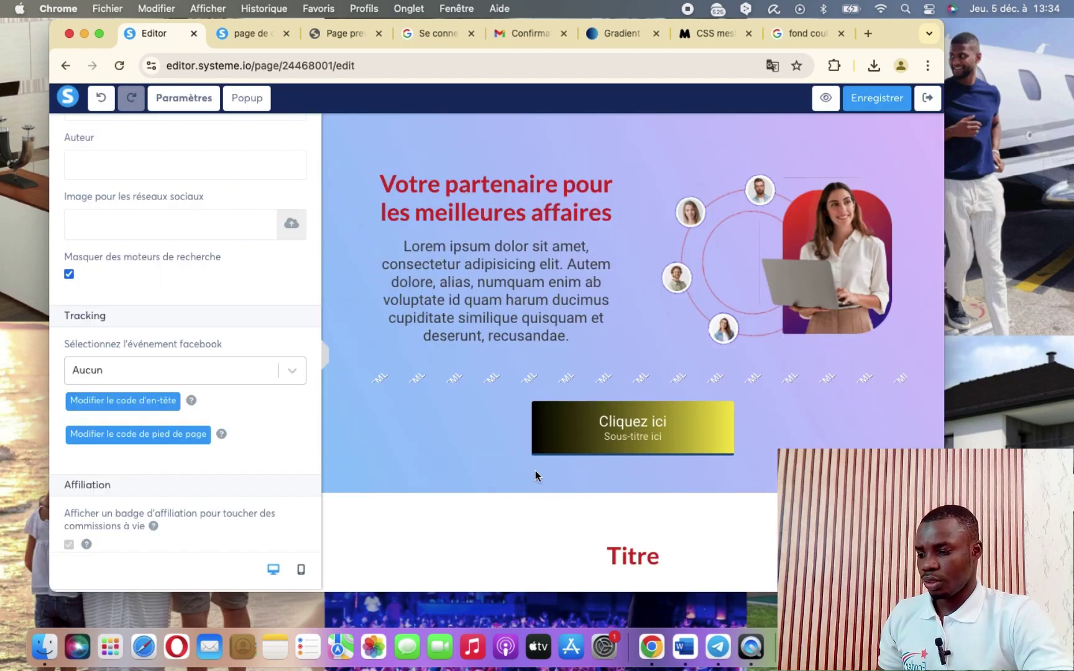
- Copy the ID attribute of the "Votre partenaire pour les meilleures affaires" heading
{"action": "left_click", "coordinate": [491, 172]}
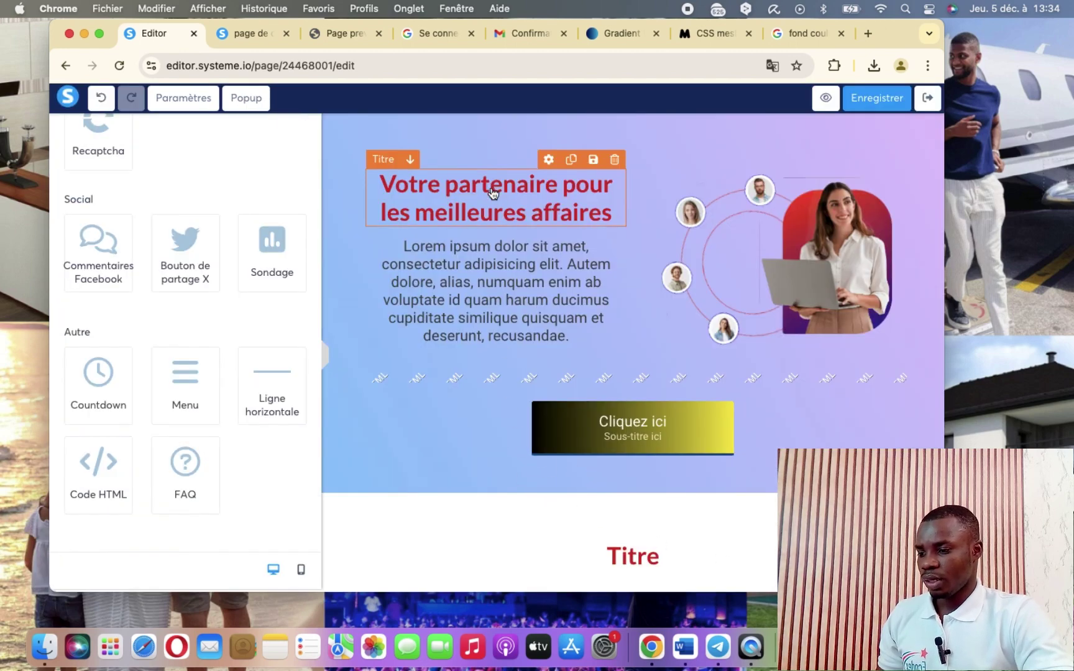
{"action": "left_click", "coordinate": [493, 193]}
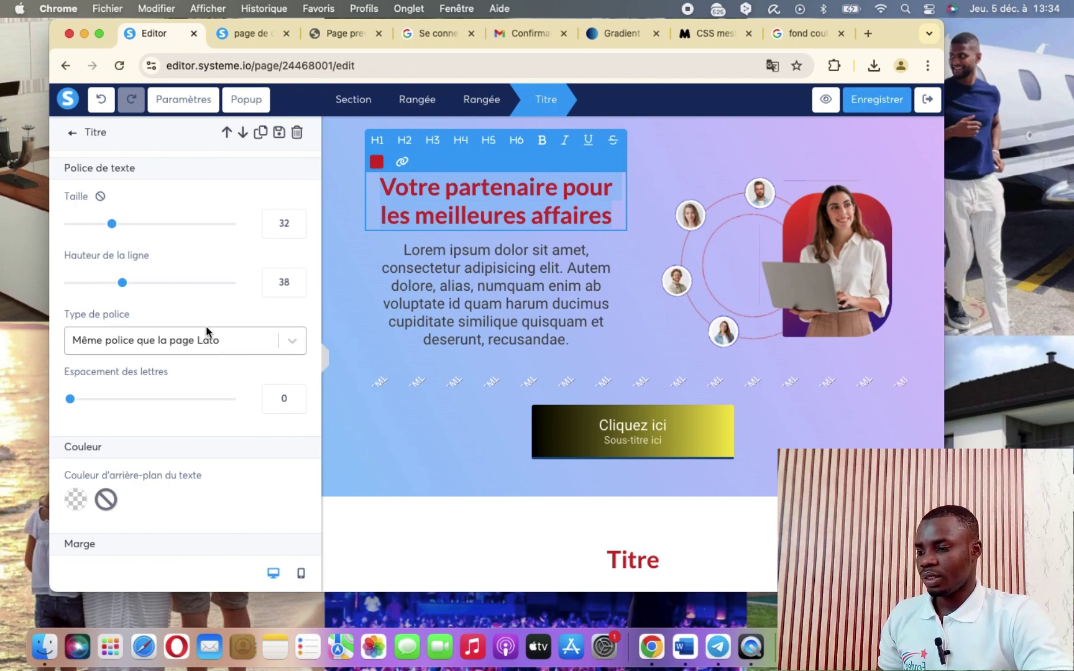
{"action": "left_click", "coordinate": [100, 35]}
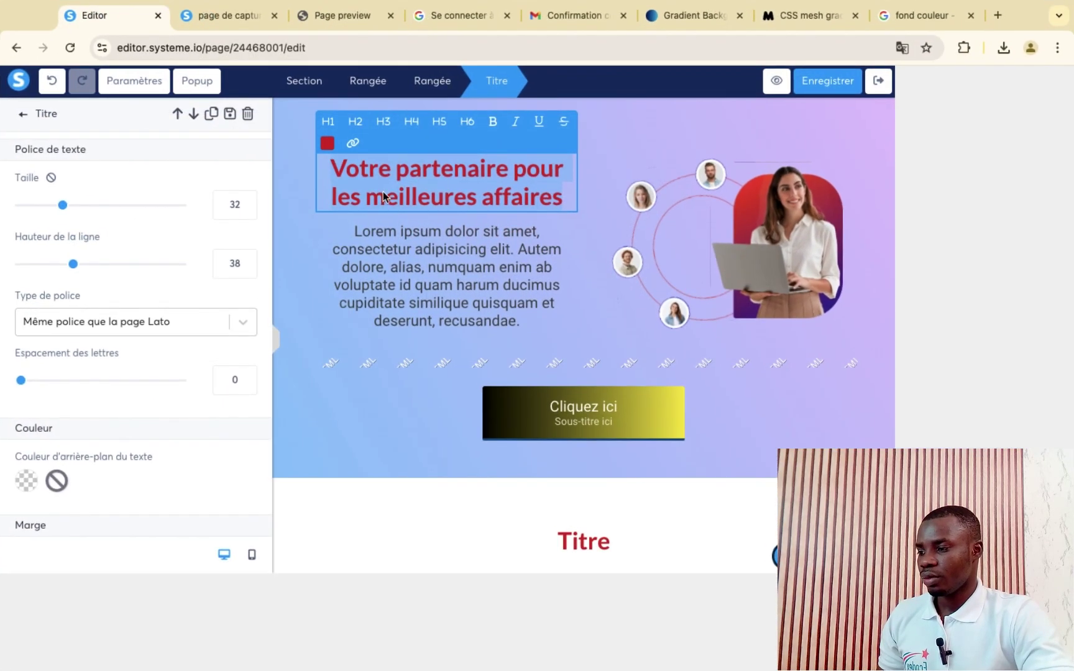
{"action": "scroll", "coordinate": [28, 575], "scroll_direction": "down", "scroll_amount": 10}
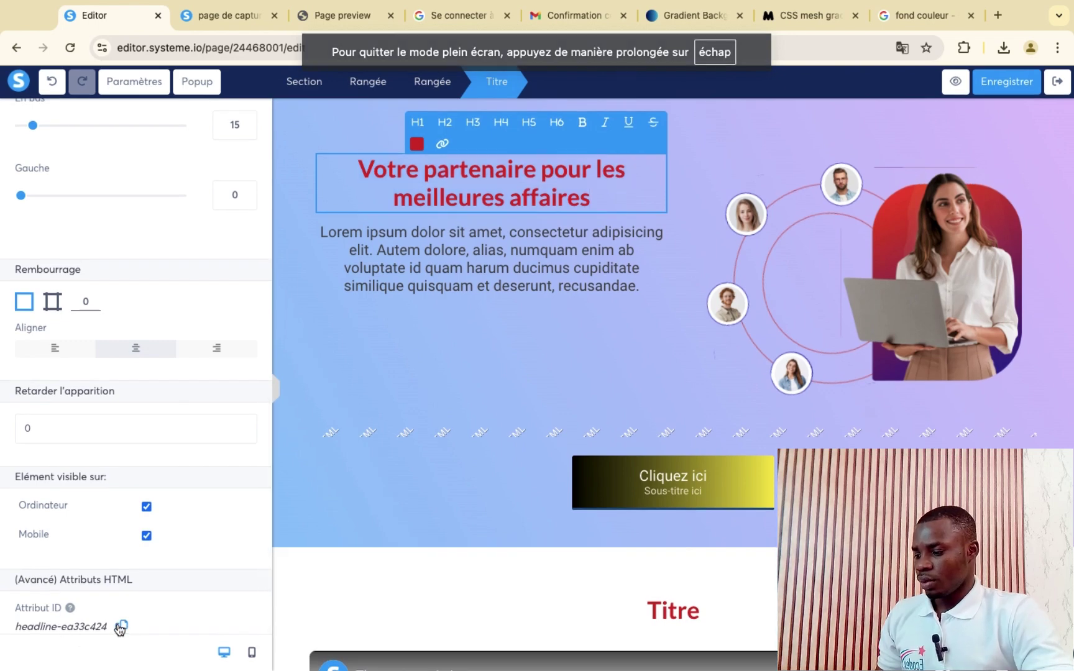
- Set the gradient style's selector in the header code to #headline-ea33c424 and save the code
{"action": "left_click", "coordinate": [131, 79]}
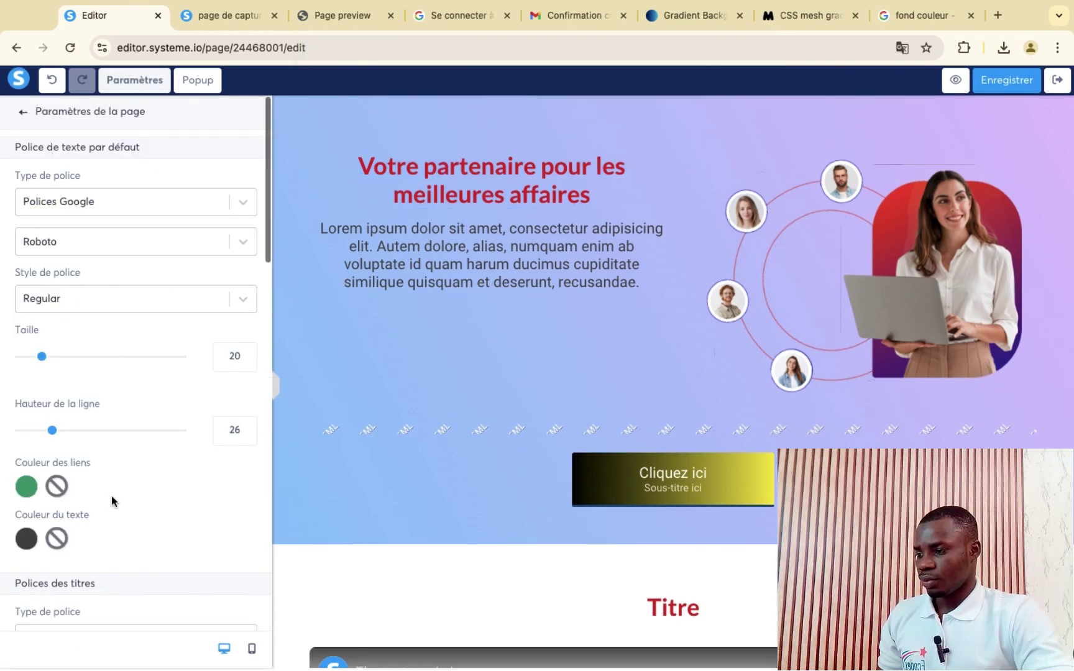
{"action": "scroll", "coordinate": [111, 496], "scroll_direction": "down", "scroll_amount": 10}
{"action": "left_click", "coordinate": [89, 480]}
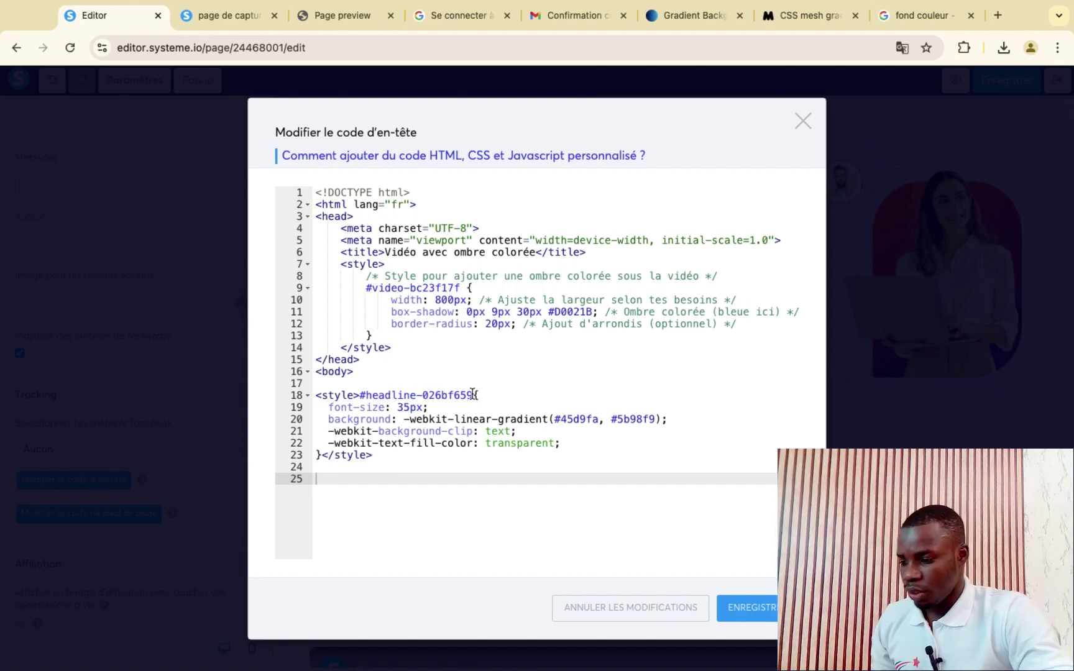
{"action": "left_click_drag", "start_coordinate": [473, 394], "coordinate": [367, 395]}
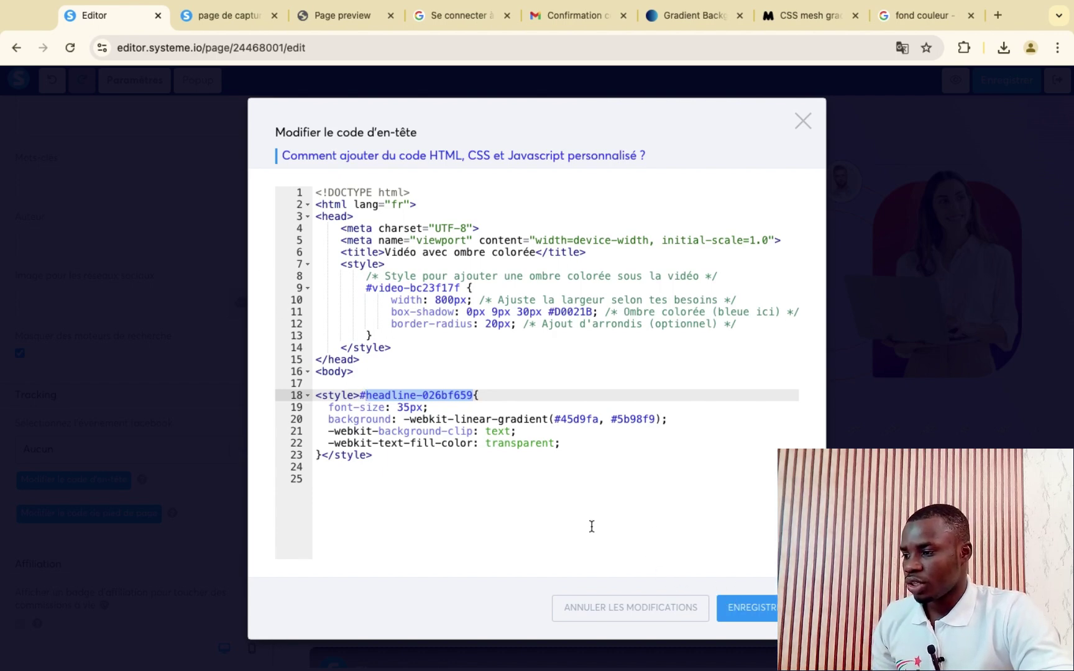
{"action": "type", "text": "headline-ea33c424"}
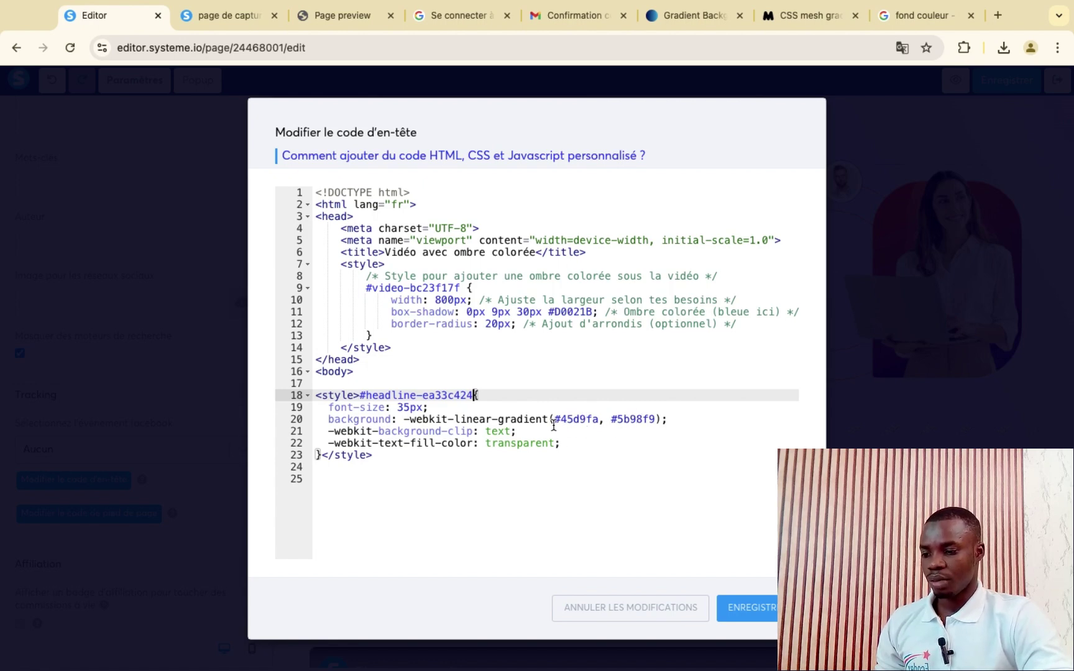
{"action": "left_click", "coordinate": [751, 613]}
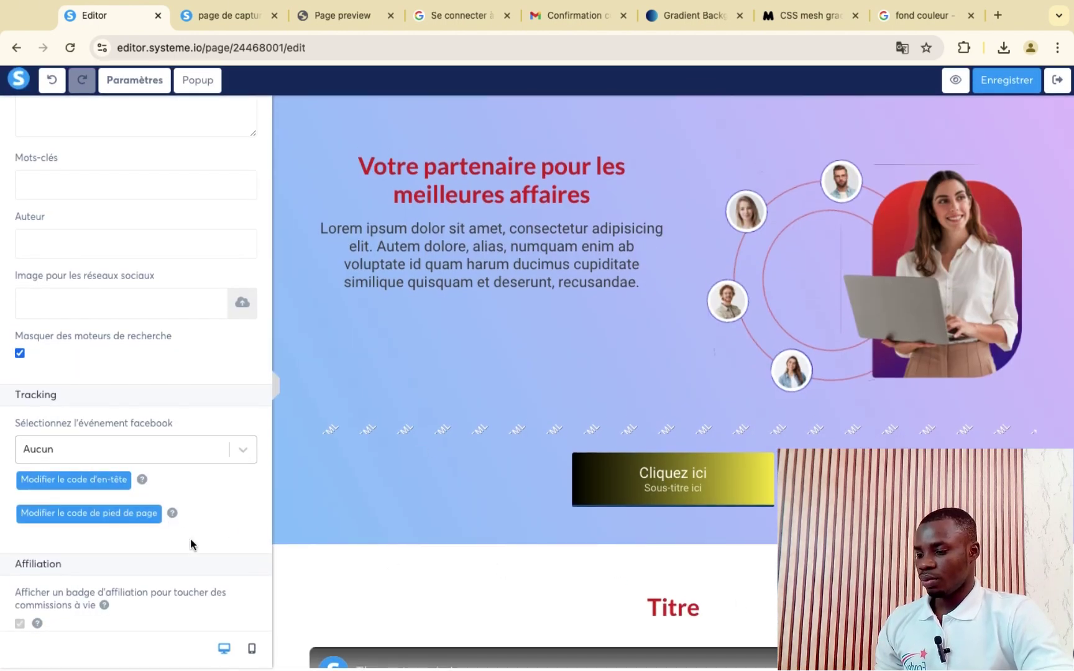
- Compare the heading's ID attribute with the gradient style's selector in the header code, leaving the code as it is
{"action": "scroll", "coordinate": [190, 539], "scroll_direction": "up", "scroll_amount": 8}
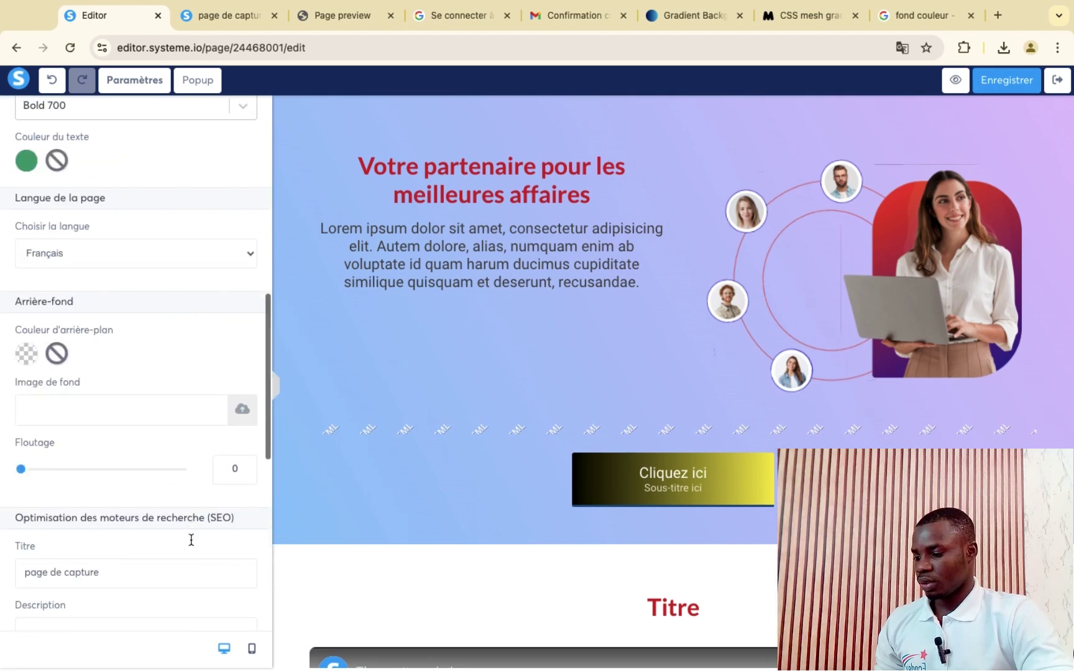
{"action": "left_click", "coordinate": [473, 186]}
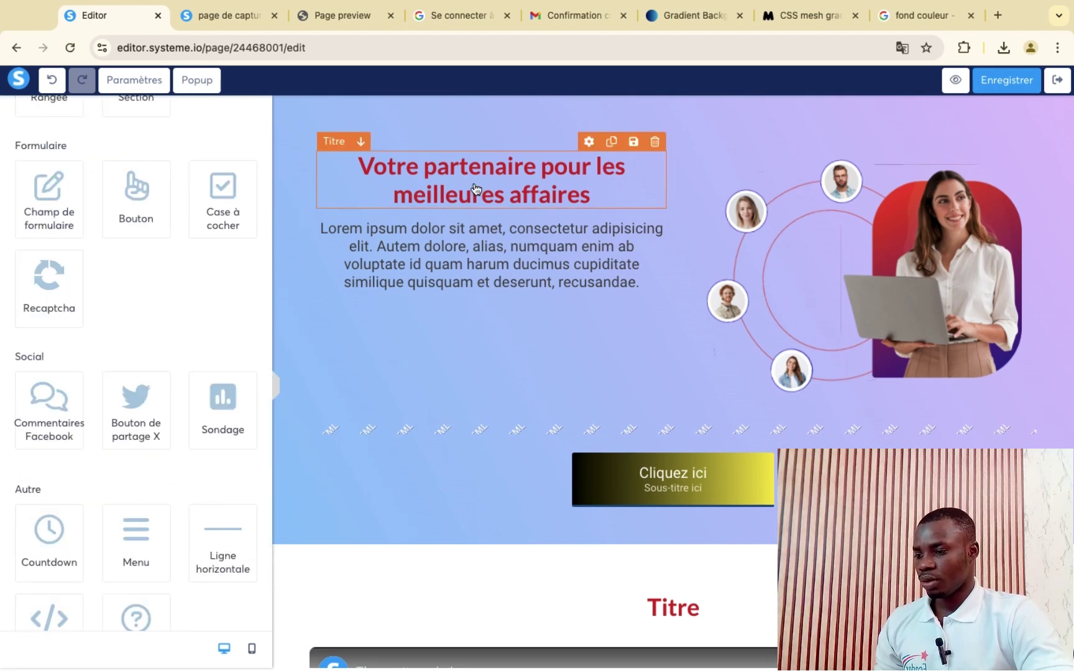
{"action": "left_click", "coordinate": [477, 187]}
{"action": "scroll", "coordinate": [210, 492], "scroll_direction": "down", "scroll_amount": 10}
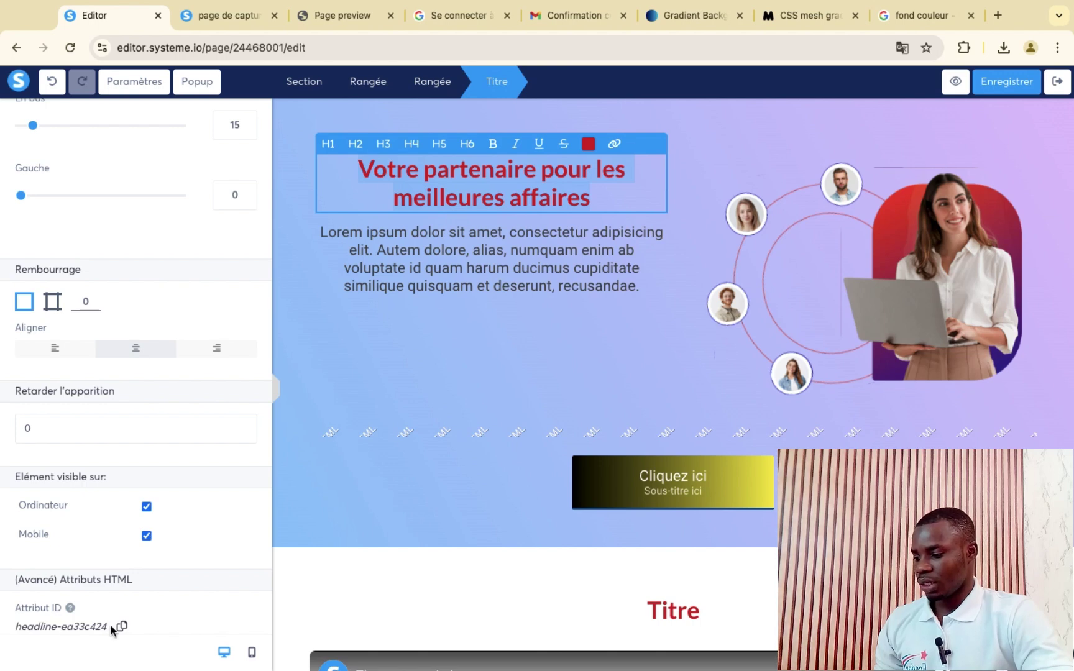
{"action": "left_click", "coordinate": [141, 82]}
{"action": "scroll", "coordinate": [93, 435], "scroll_direction": "down", "scroll_amount": 5}
{"action": "scroll", "coordinate": [92, 469], "scroll_direction": "down", "scroll_amount": 10}
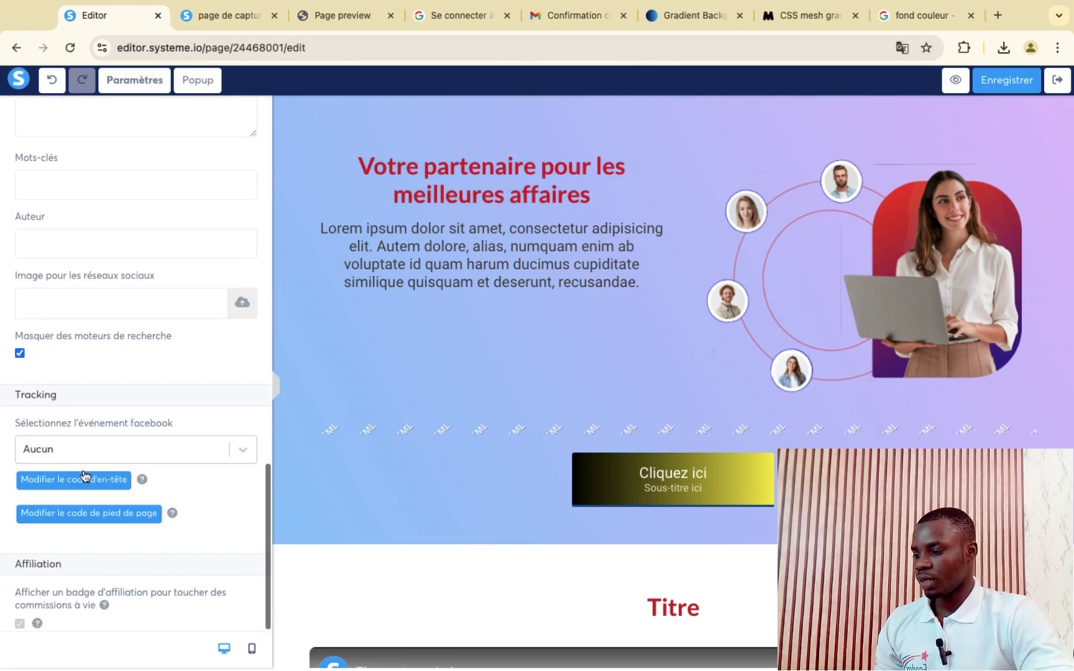
{"action": "left_click", "coordinate": [82, 473]}
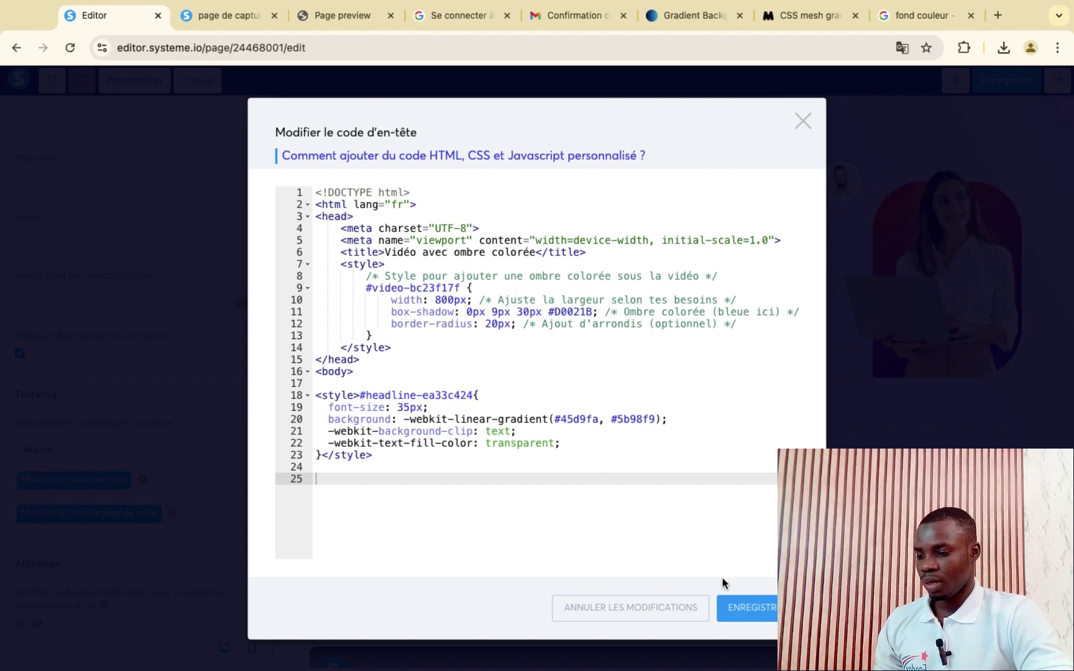
{"action": "left_click", "coordinate": [964, 154]}
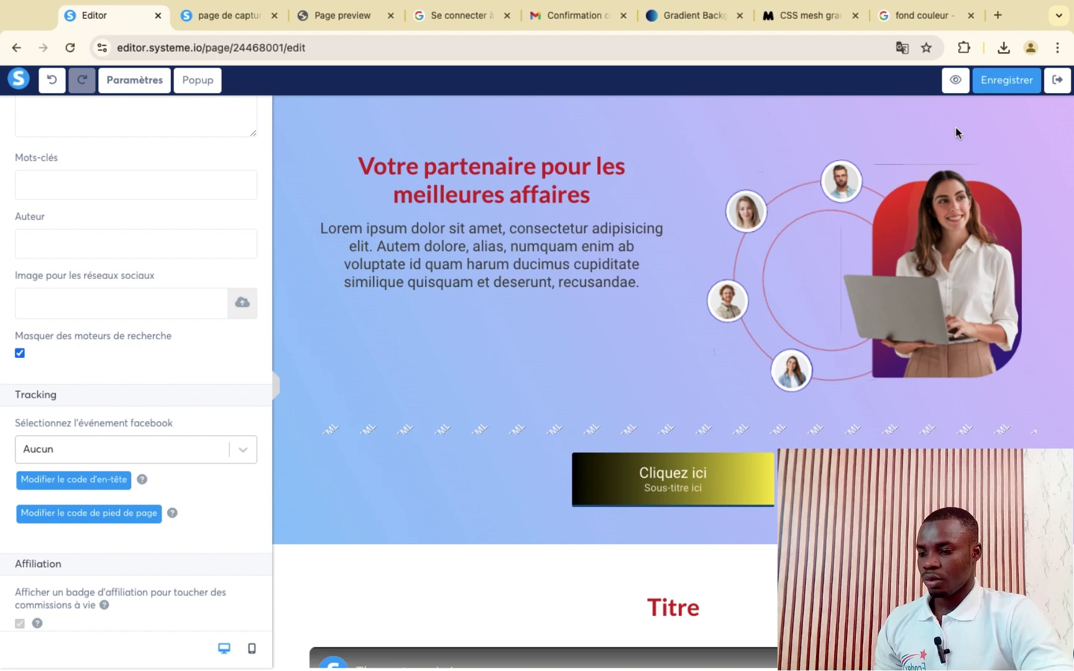
- Preview the page to check the heading's gradient, dismiss the preview notice, and return to the editor
{"action": "left_click", "coordinate": [956, 81]}
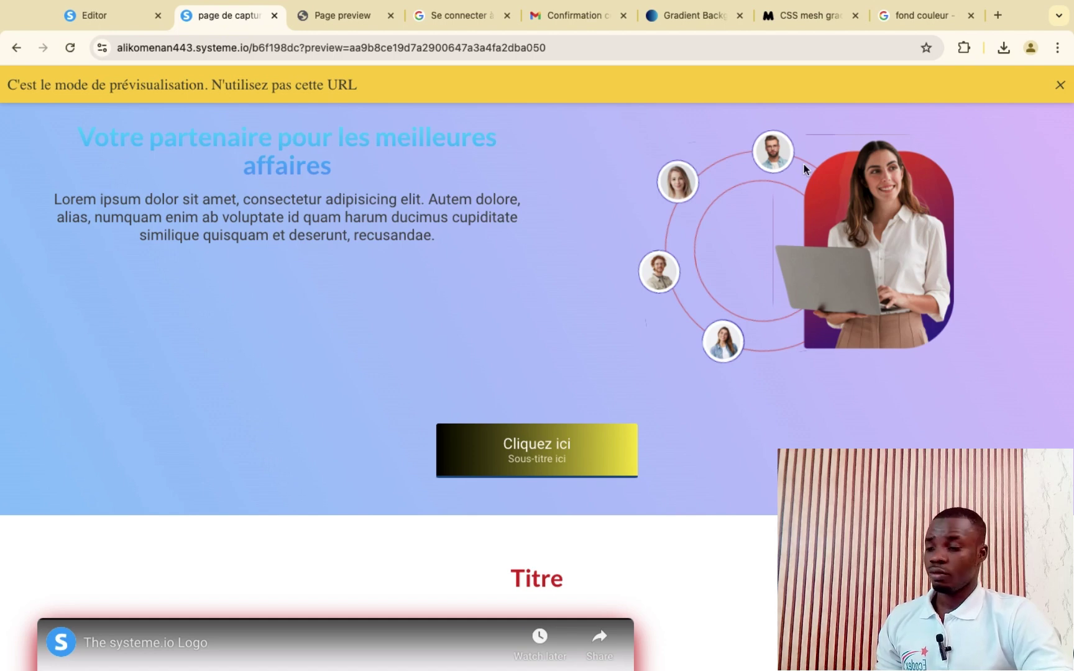
{"action": "left_click", "coordinate": [1060, 86]}
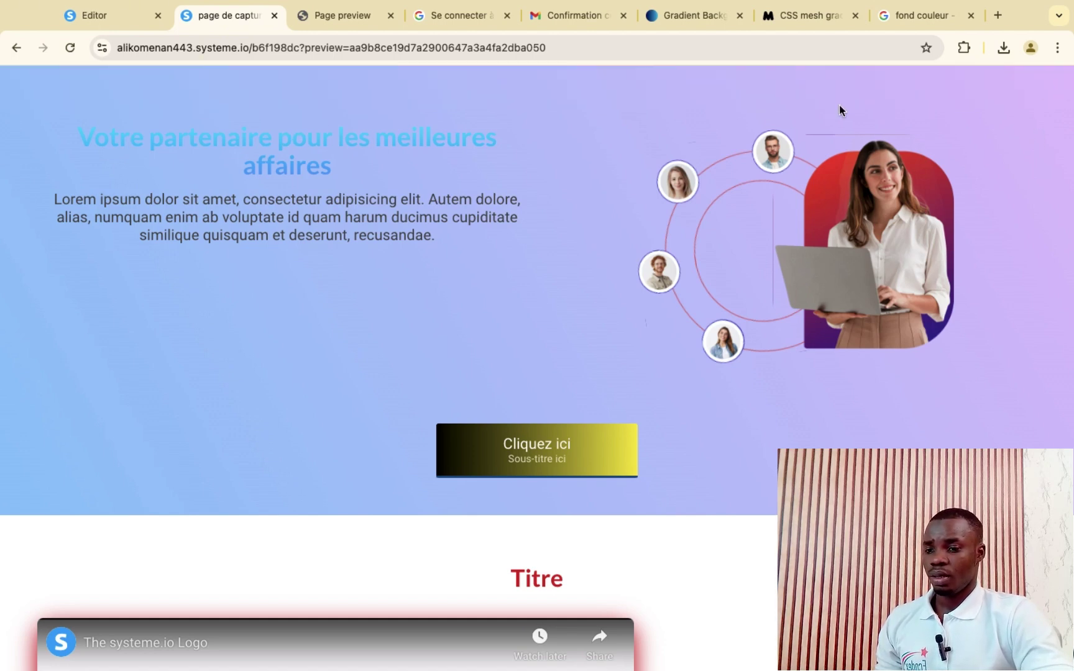
{"action": "left_click", "coordinate": [125, 19]}
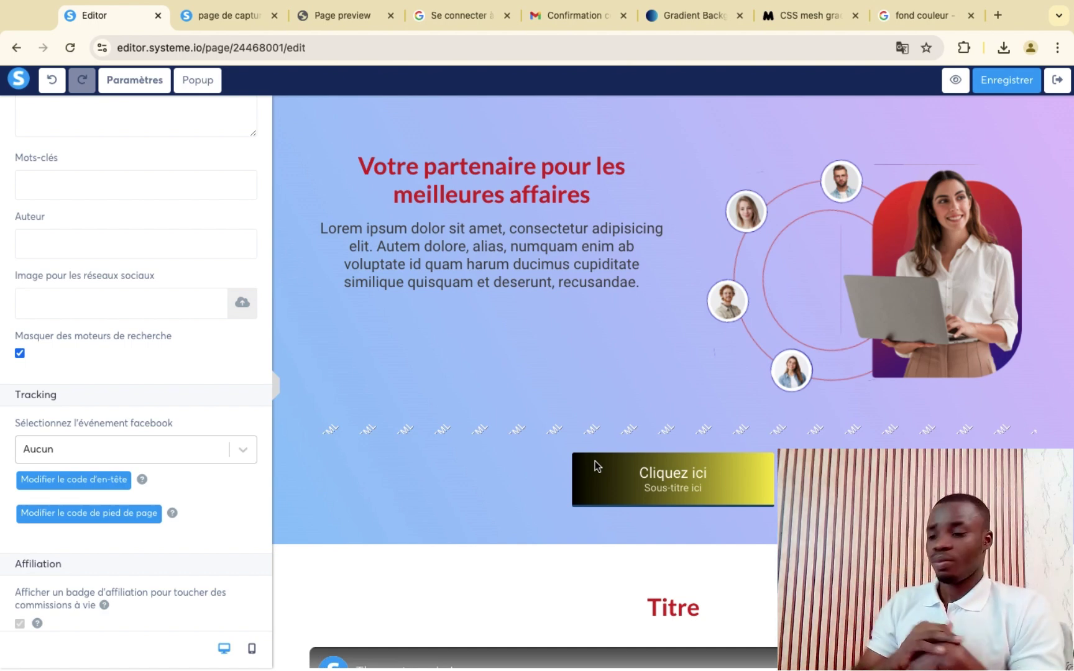
- Switch to the other browser window, bring up the coach's sales funnel page, and show it full screen
{"action": "mouse_move", "coordinate": [43, 37]}
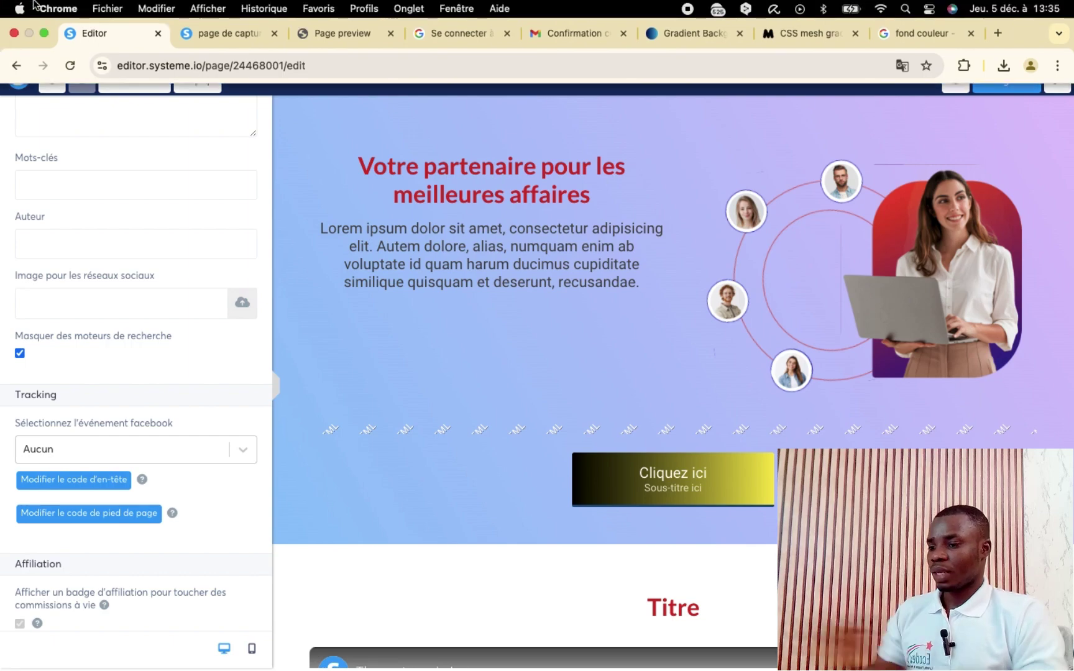
{"action": "left_click", "coordinate": [43, 36]}
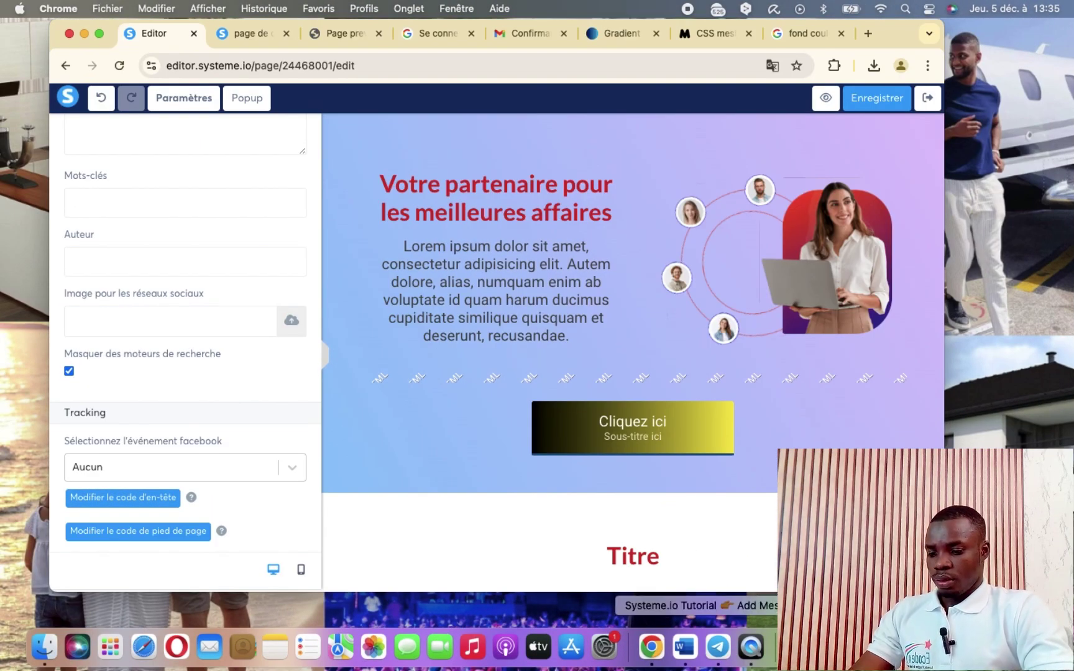
{"action": "left_click", "coordinate": [751, 646]}
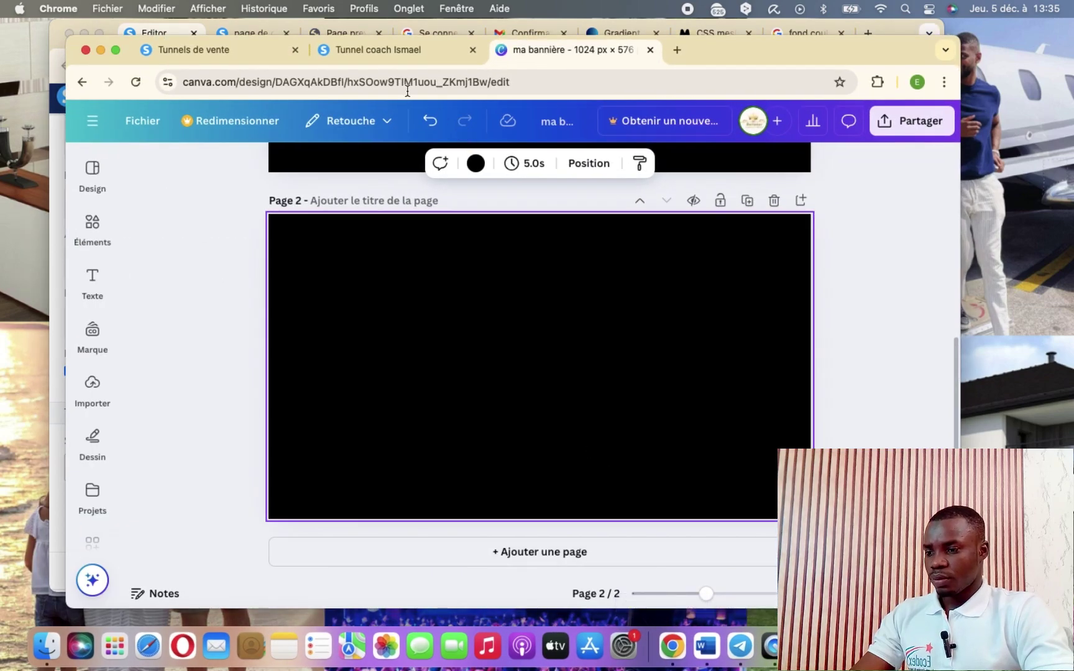
{"action": "left_click", "coordinate": [369, 47]}
{"action": "left_click", "coordinate": [120, 47]}
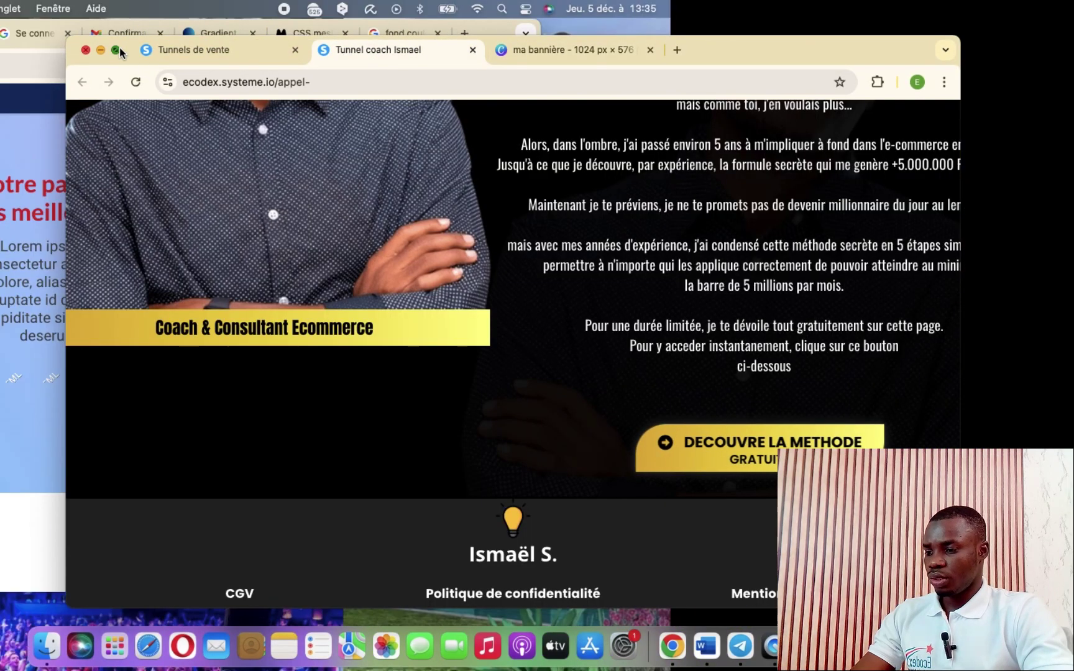
- Examine the coach page's design from the video and curved section divider through the testimonials and biography to the footer
{"action": "scroll", "coordinate": [414, 220], "scroll_direction": "up", "scroll_amount": 10}
{"action": "scroll", "coordinate": [414, 220], "scroll_direction": "up", "scroll_amount": 5}
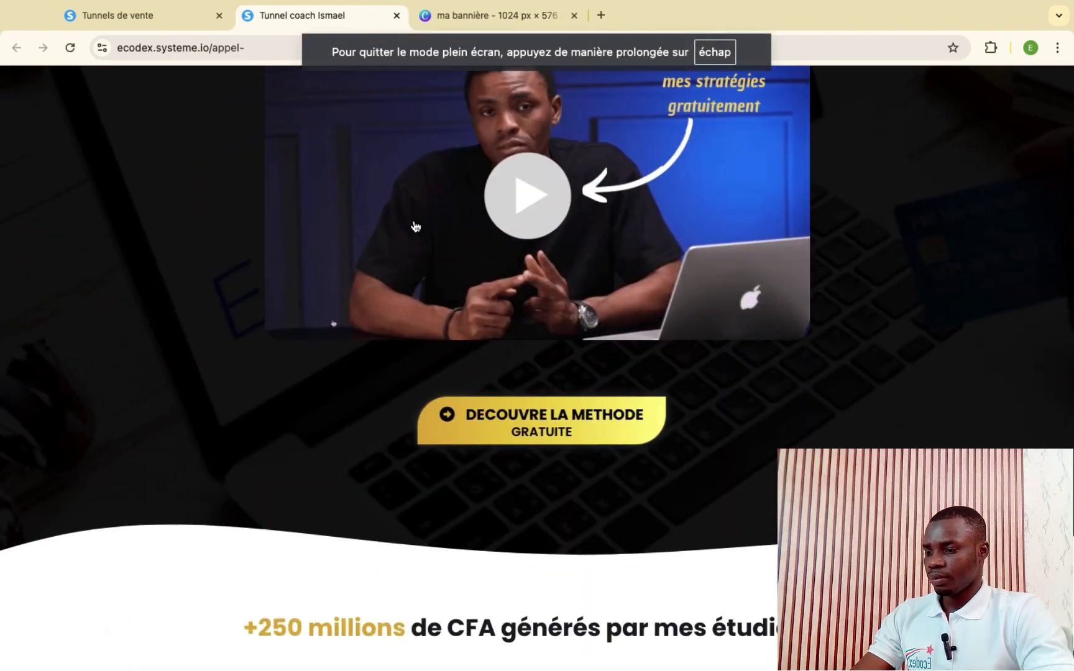
{"action": "scroll", "coordinate": [414, 220], "scroll_direction": "down", "scroll_amount": 2}
{"action": "scroll", "coordinate": [414, 220], "scroll_direction": "up", "scroll_amount": 5}
{"action": "scroll", "coordinate": [384, 251], "scroll_direction": "down", "scroll_amount": 7}
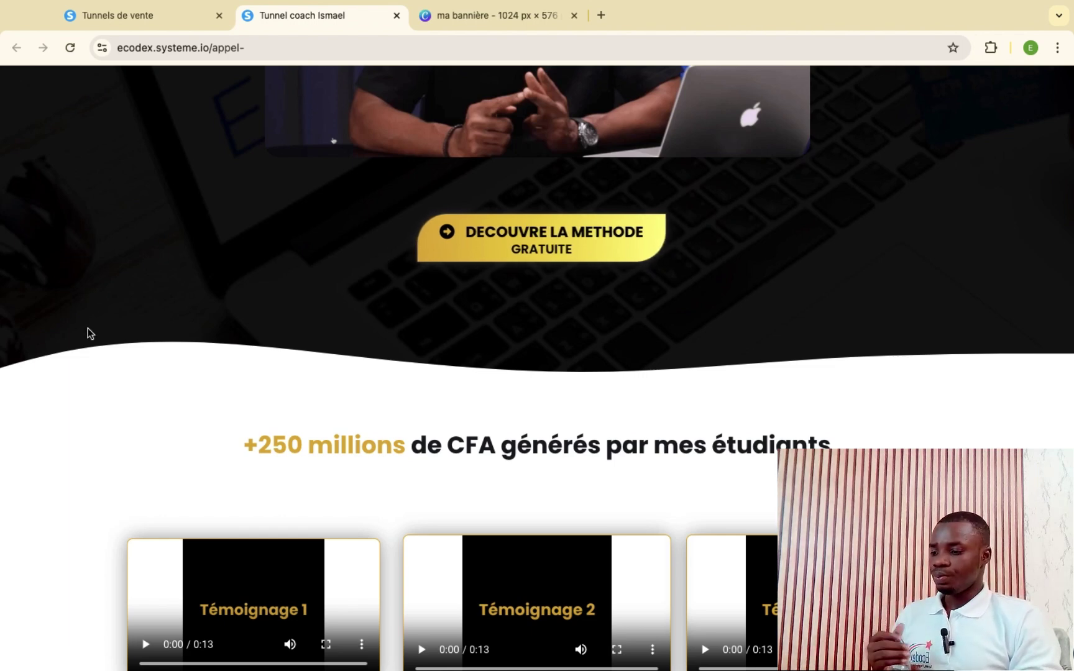
{"action": "scroll", "coordinate": [63, 356], "scroll_direction": "down", "scroll_amount": 3}
{"action": "scroll", "coordinate": [63, 358], "scroll_direction": "up", "scroll_amount": 1}
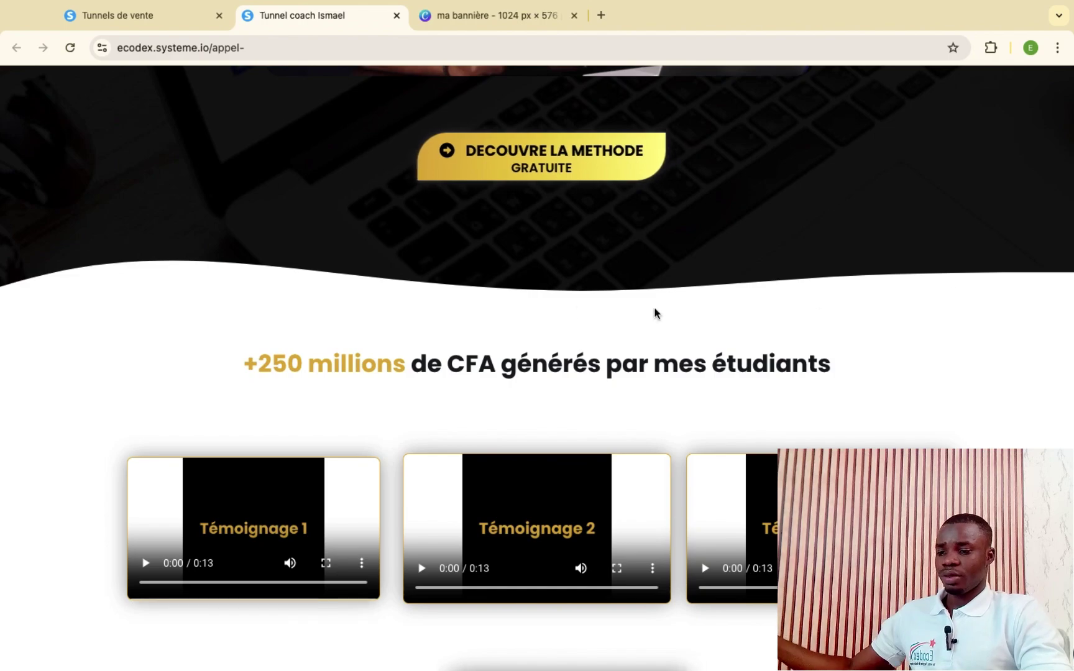
{"action": "scroll", "coordinate": [54, 313], "scroll_direction": "down", "scroll_amount": 2}
{"action": "scroll", "coordinate": [54, 312], "scroll_direction": "down", "scroll_amount": 7}
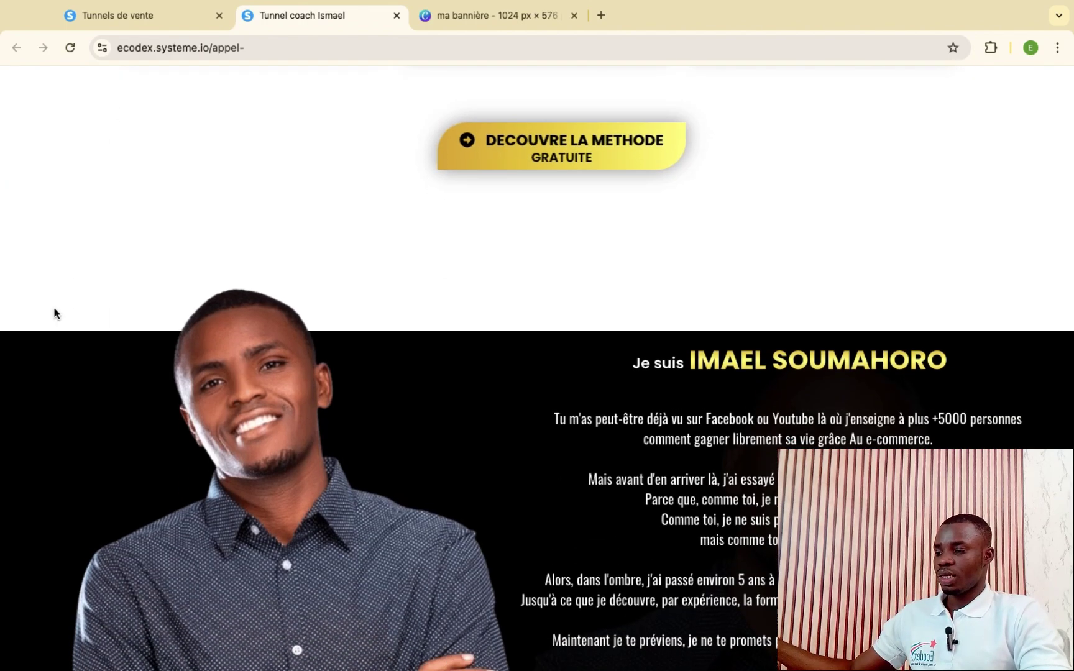
{"action": "scroll", "coordinate": [641, 476], "scroll_direction": "down", "scroll_amount": 6}
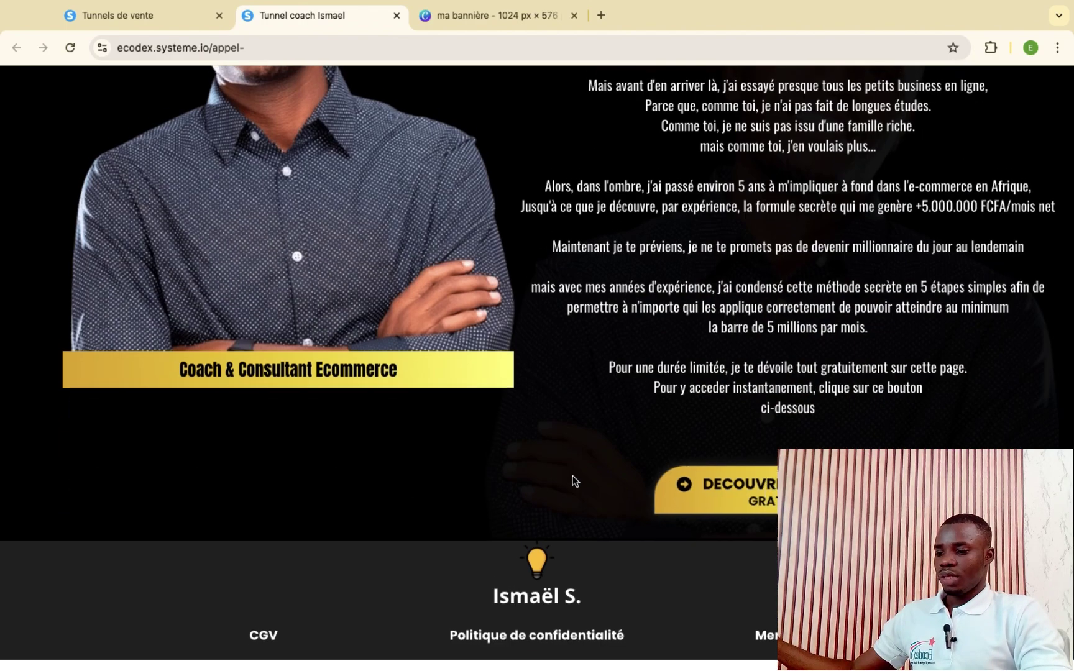
{"action": "scroll", "coordinate": [511, 597], "scroll_direction": "up", "scroll_amount": 15}
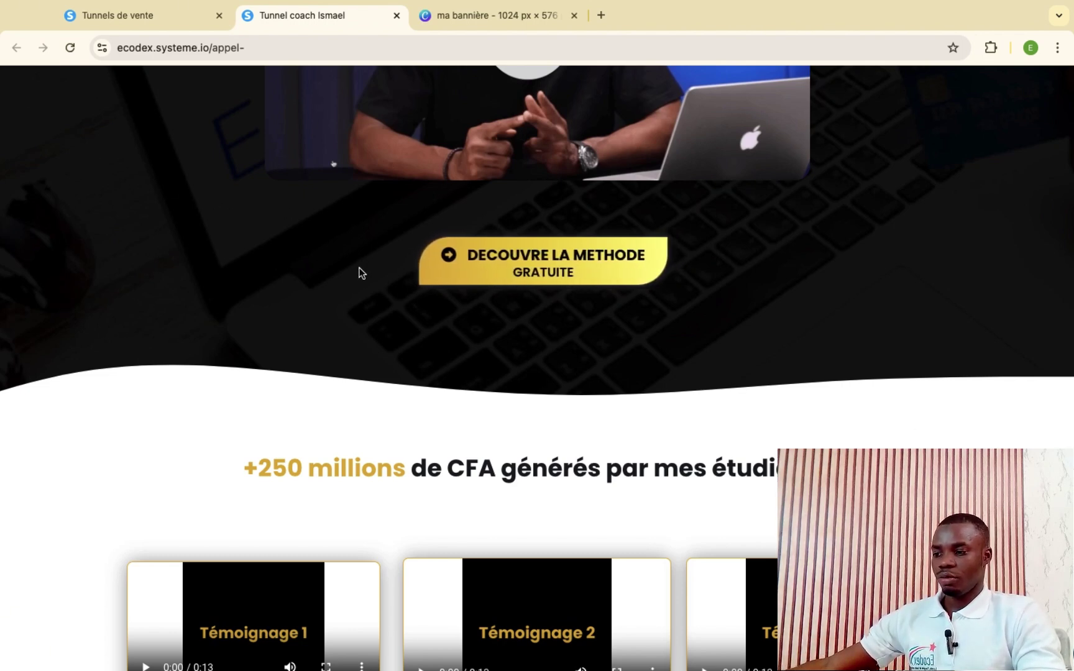
- Switch to the Canva banner design and set page 2's background colour to white
{"action": "left_click", "coordinate": [473, 18]}
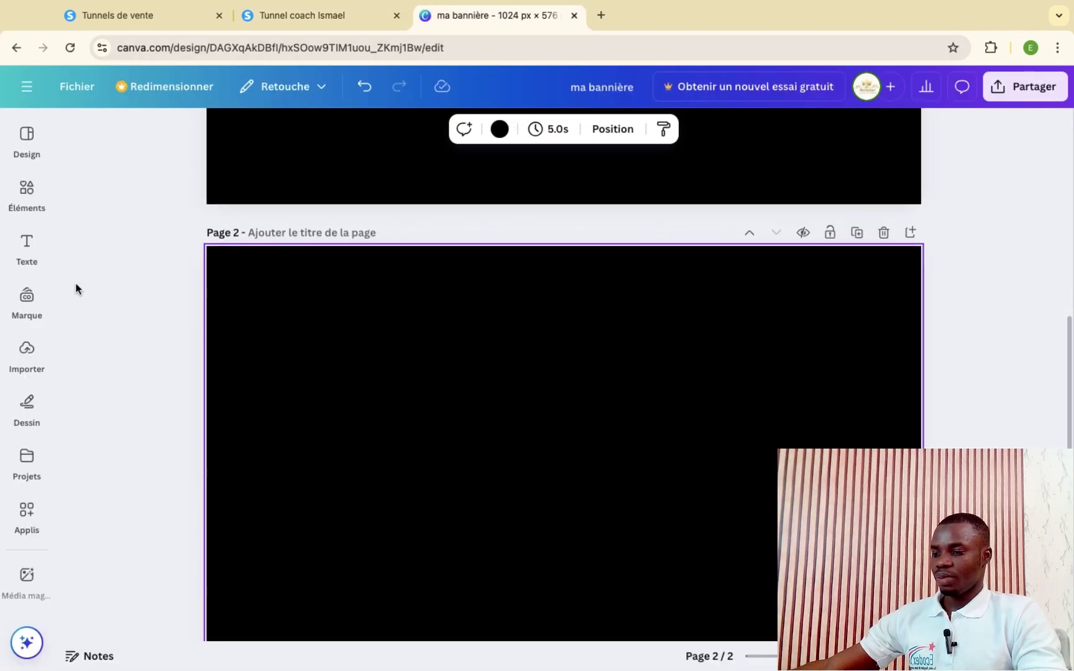
{"action": "left_click", "coordinate": [499, 129]}
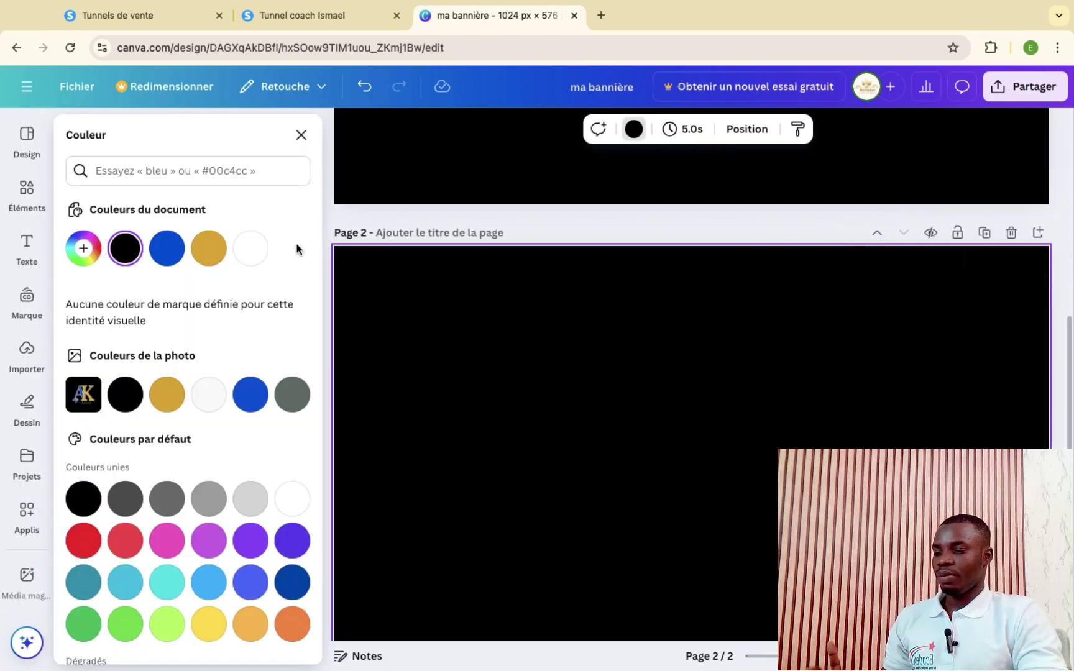
{"action": "left_click", "coordinate": [250, 248]}
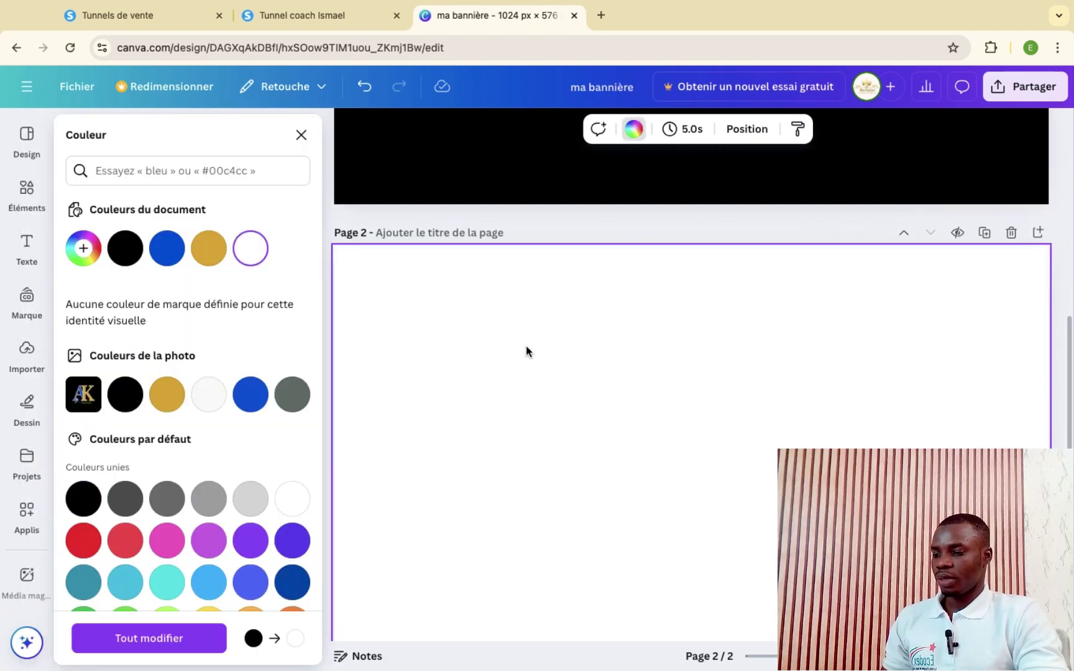
- Add a square shape to page 2 and stretch it into a blue band spanning the page's full width
{"action": "left_click", "coordinate": [30, 217]}
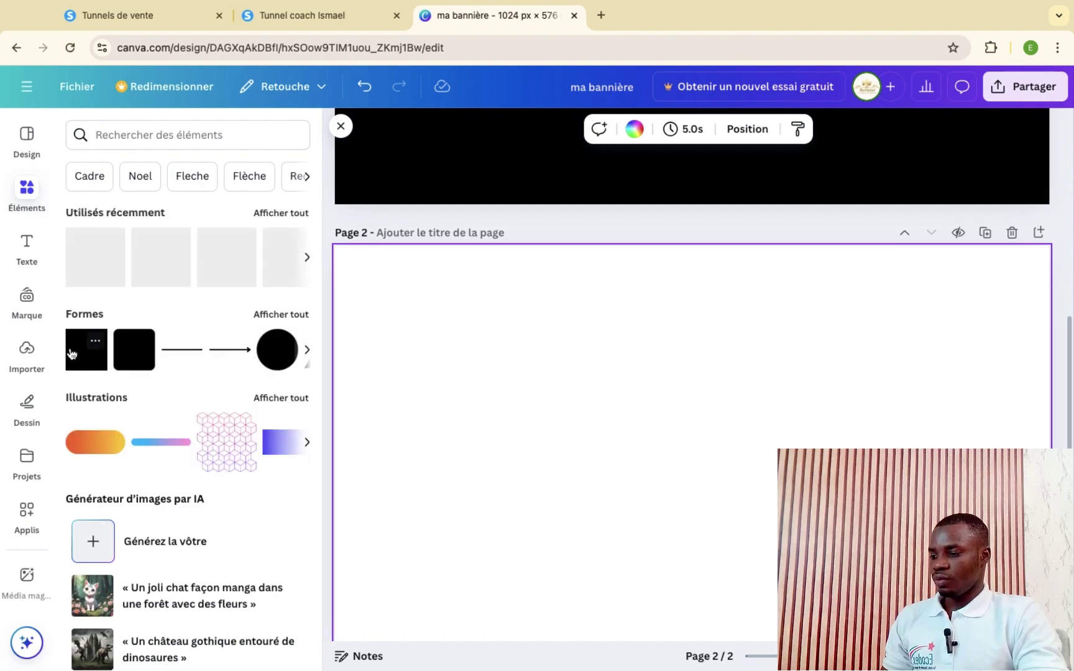
{"action": "left_click", "coordinate": [86, 358]}
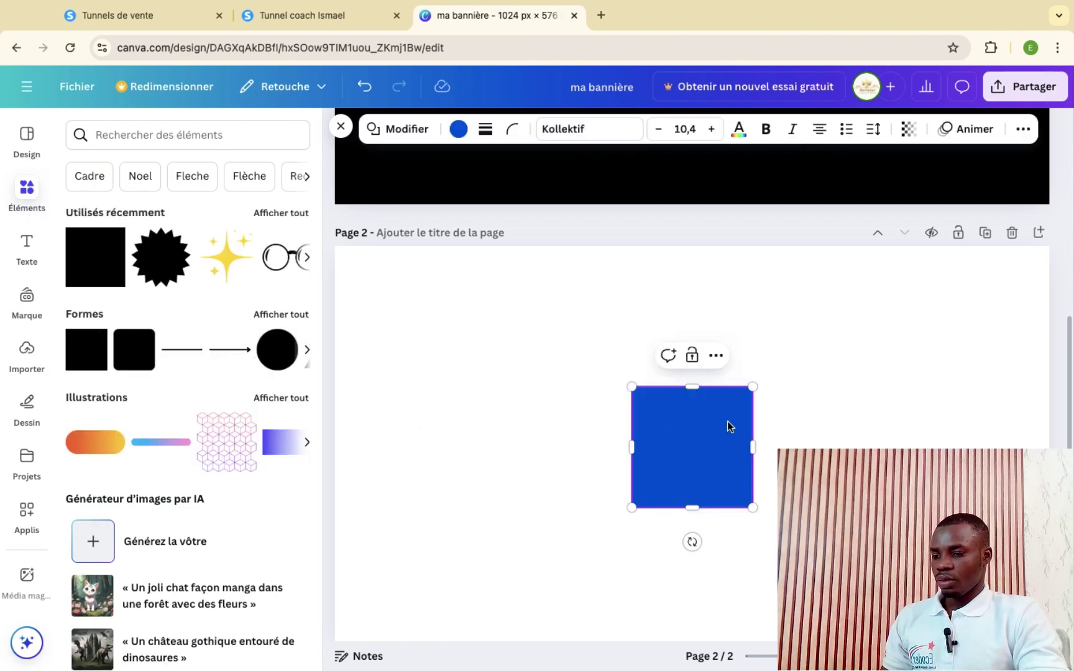
{"action": "left_click_drag", "start_coordinate": [631, 387], "coordinate": [333, 377]}
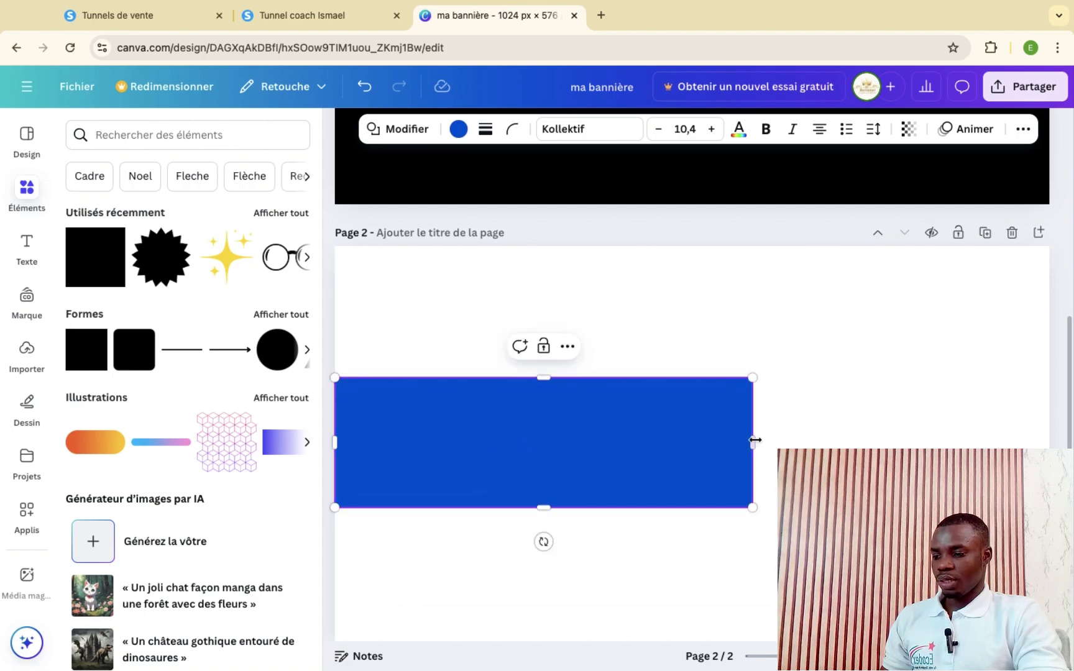
{"action": "left_click_drag", "start_coordinate": [755, 440], "coordinate": [1049, 442]}
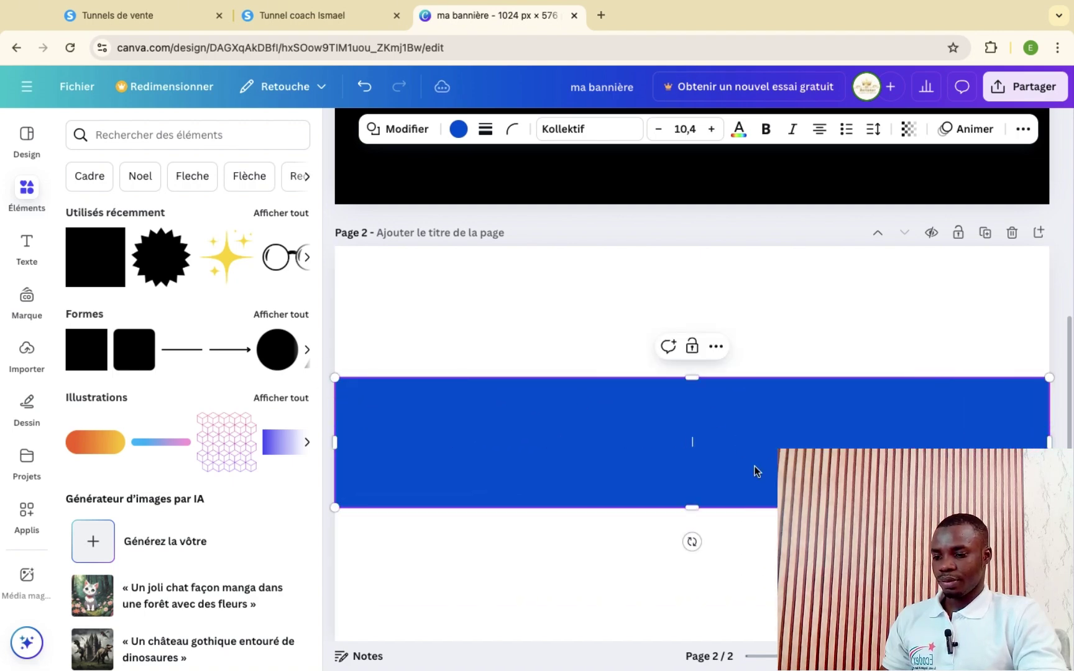
- Tilt the blue band slightly clockwise and enlarge it past the page edges to fill the lower area below a slanted edge
{"action": "mouse_move", "coordinate": [695, 548]}
{"action": "left_mouse_down"}
{"action": "mouse_move", "coordinate": [657, 560]}
{"action": "mouse_move", "coordinate": [682, 560]}
{"action": "left_mouse_up"}
{"action": "left_click_drag", "start_coordinate": [686, 508], "coordinate": [616, 661]}
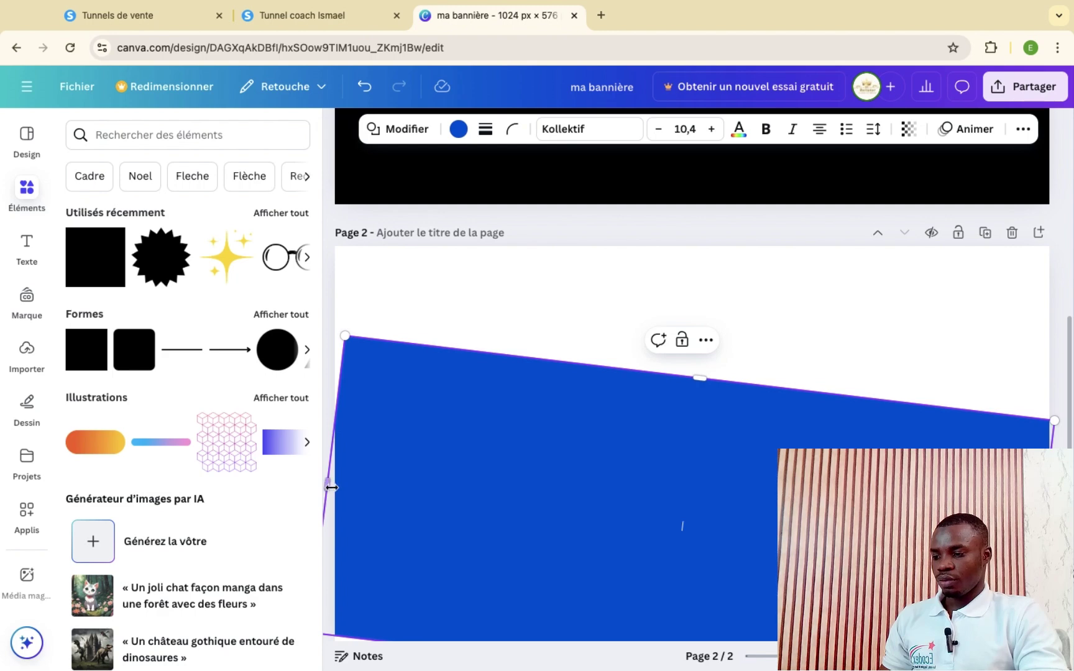
{"action": "left_click_drag", "start_coordinate": [332, 487], "coordinate": [298, 484]}
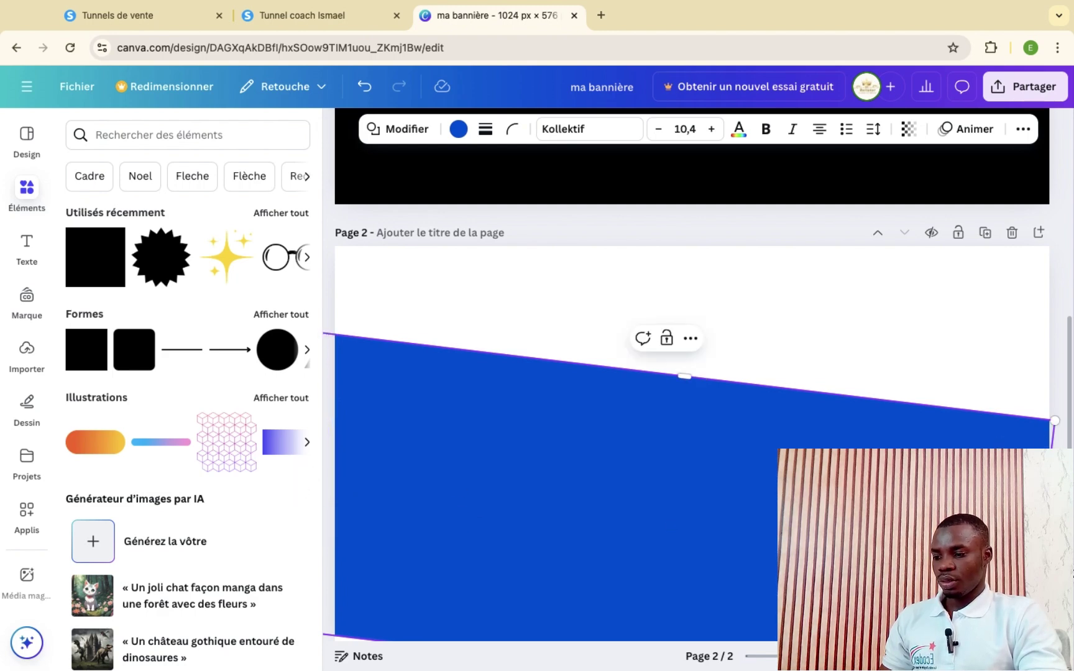
{"action": "left_click_drag", "start_coordinate": [1055, 421], "coordinate": [1073, 424]}
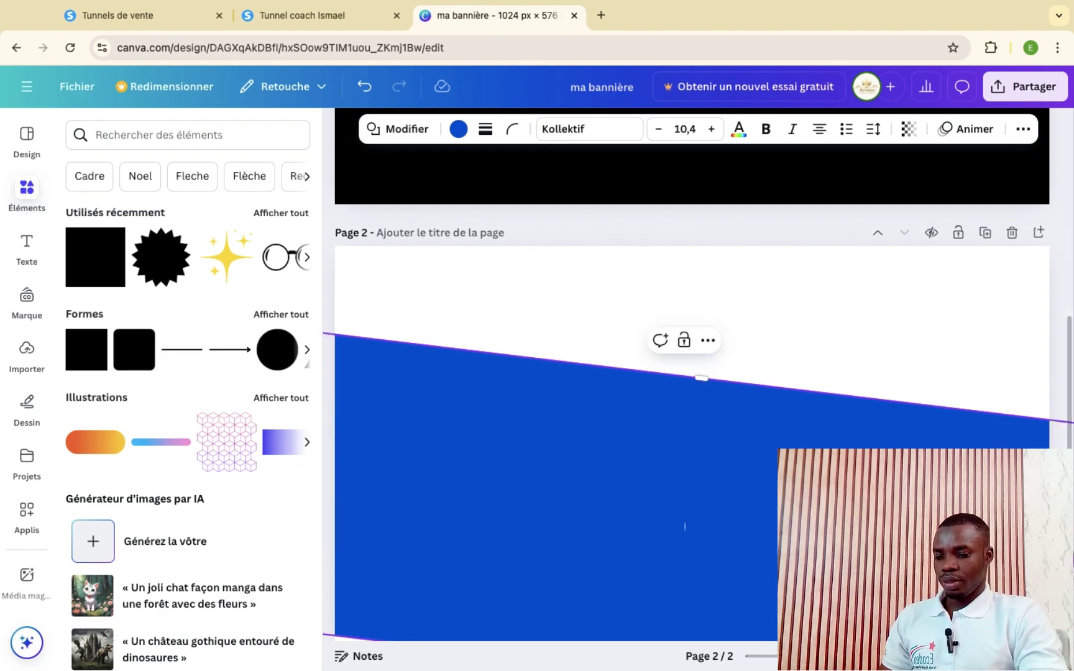
{"action": "left_click", "coordinate": [958, 332]}
{"action": "scroll", "coordinate": [957, 332], "scroll_direction": "down", "scroll_amount": 2}
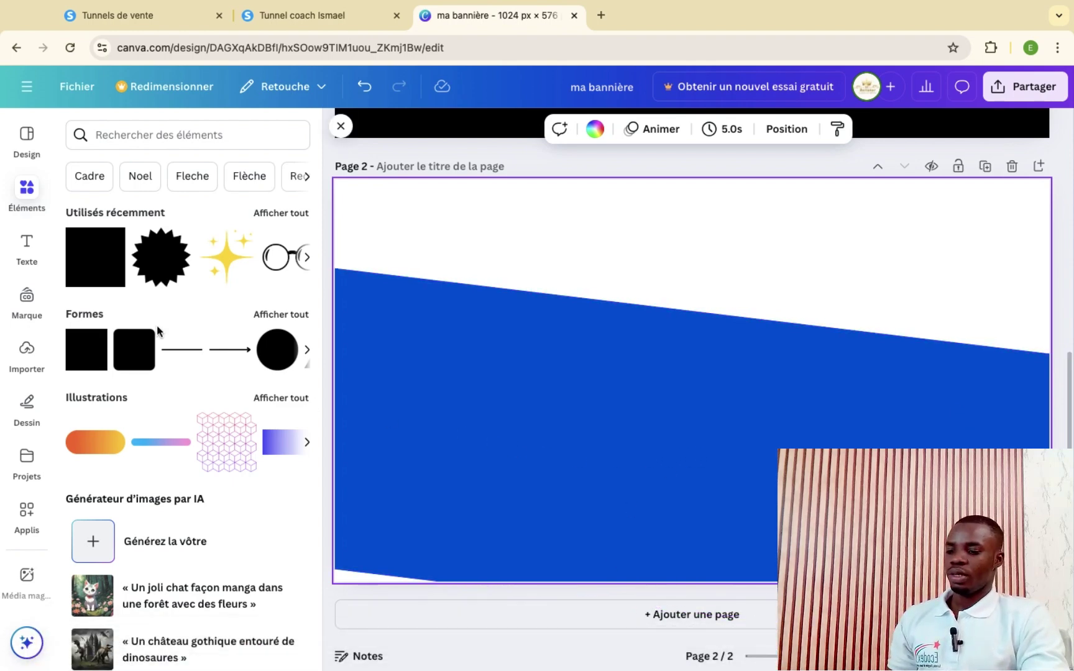
- Add a second square, stretch it past the page's right edge, and fill it with the same blue as the slanted shape
{"action": "left_click", "coordinate": [90, 268]}
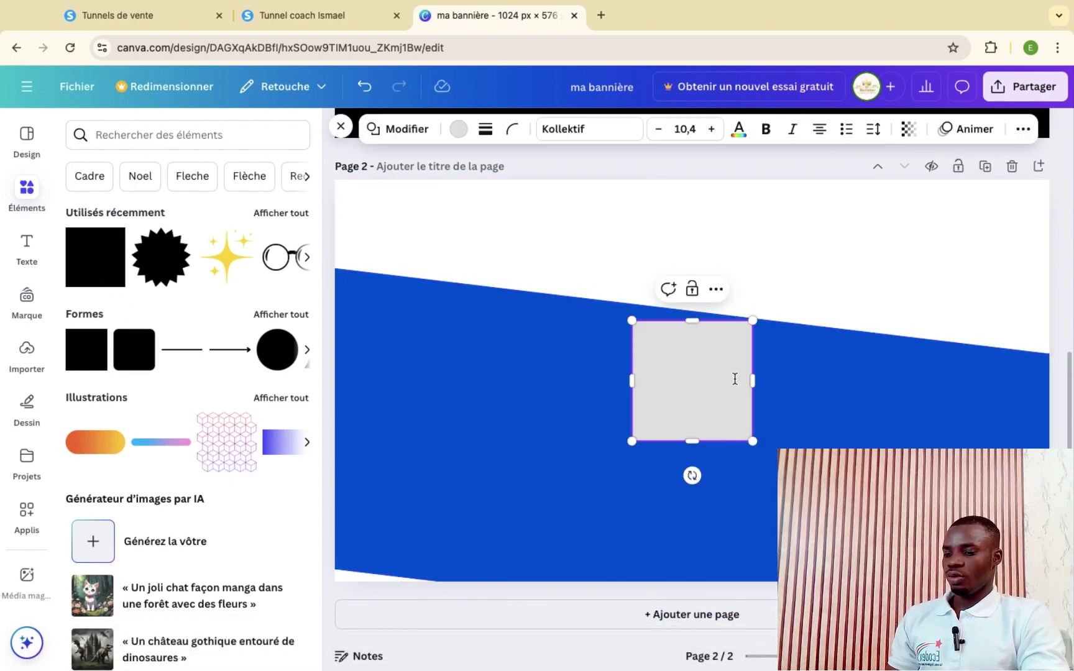
{"action": "left_click_drag", "start_coordinate": [753, 381], "coordinate": [1067, 363]}
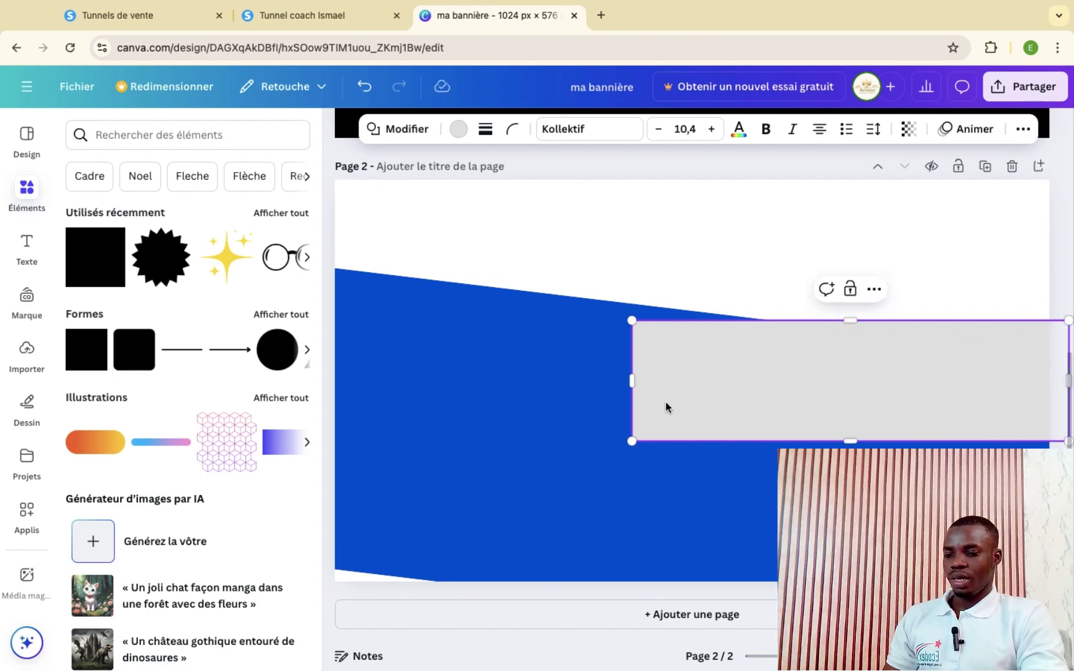
{"action": "left_click", "coordinate": [459, 129]}
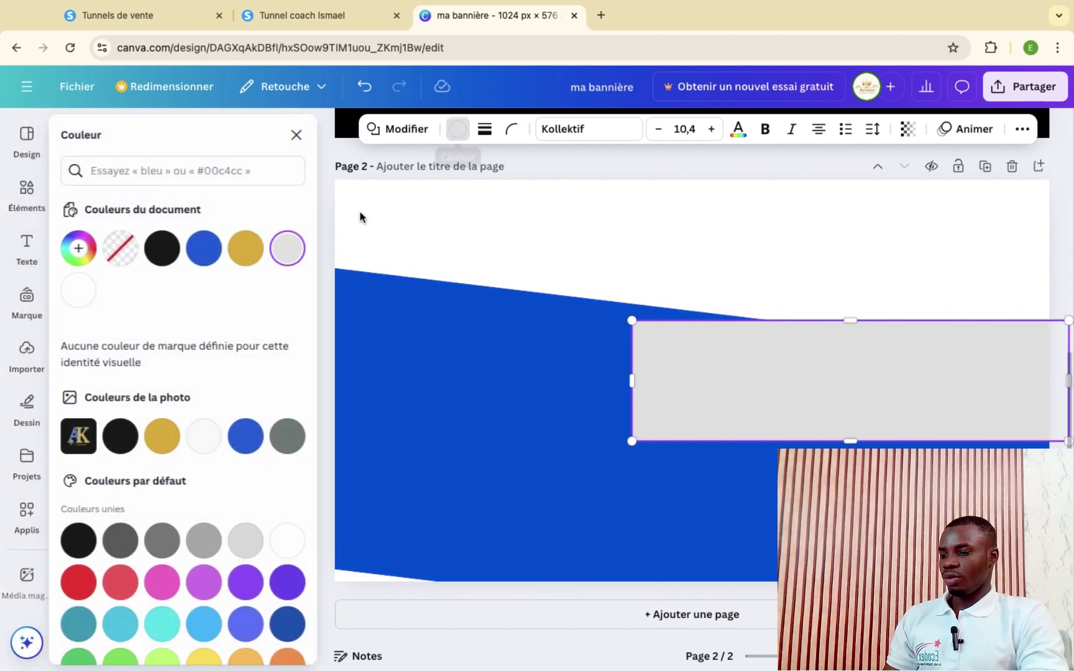
{"action": "left_click", "coordinate": [204, 248]}
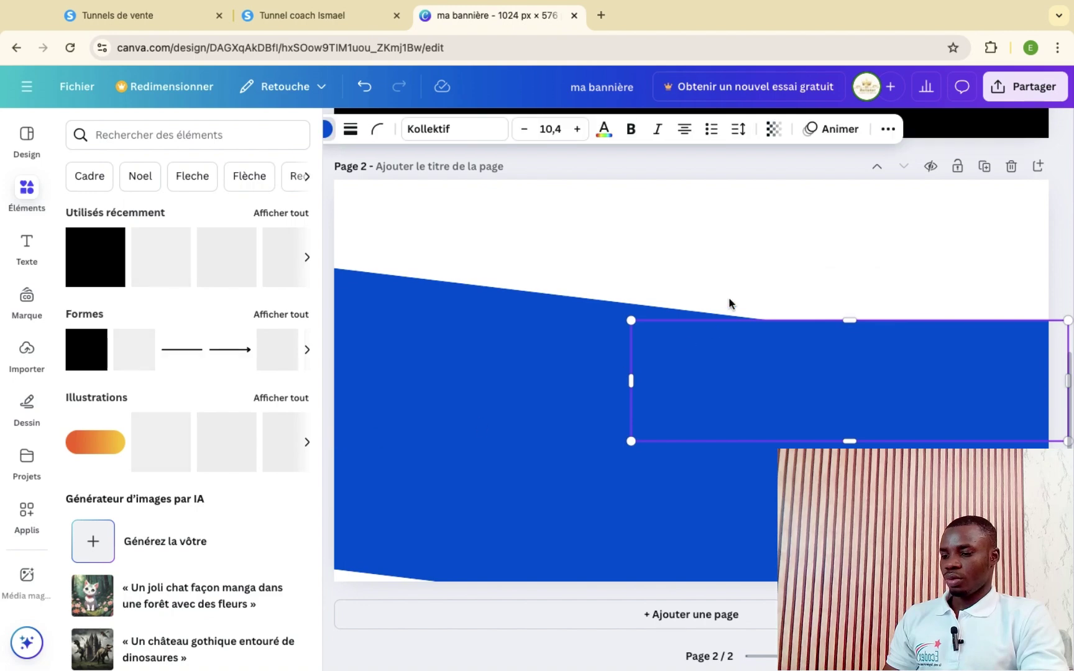
{"action": "left_click", "coordinate": [770, 280]}
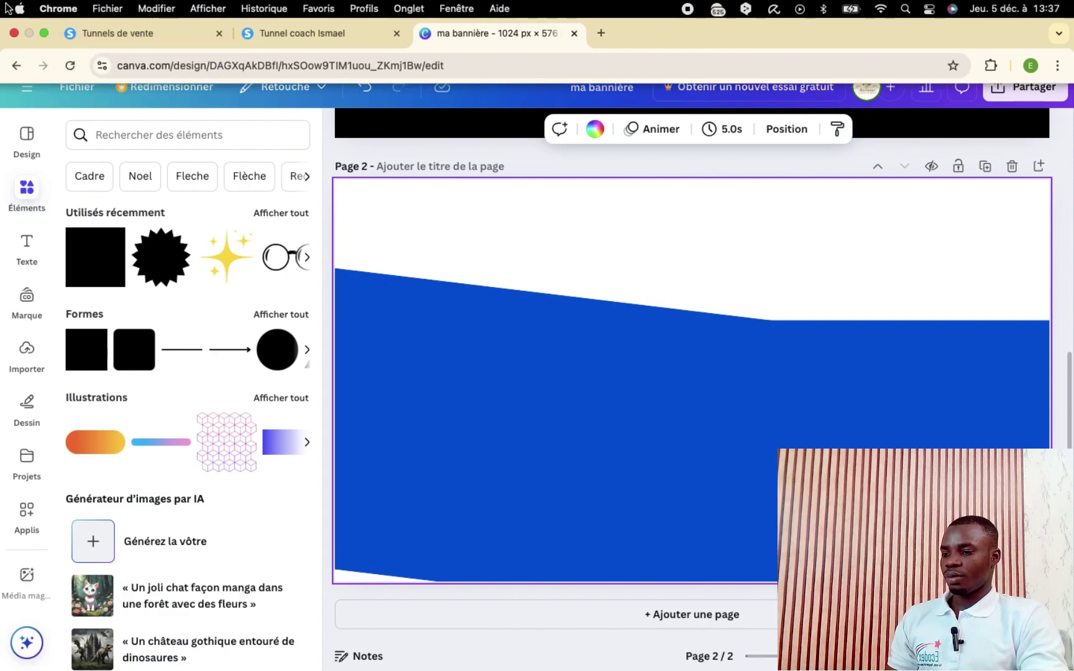
- Switch to the systeme.io page editor, show it full screen, and open the settings of the section holding the title and video
{"action": "left_click", "coordinate": [44, 33]}
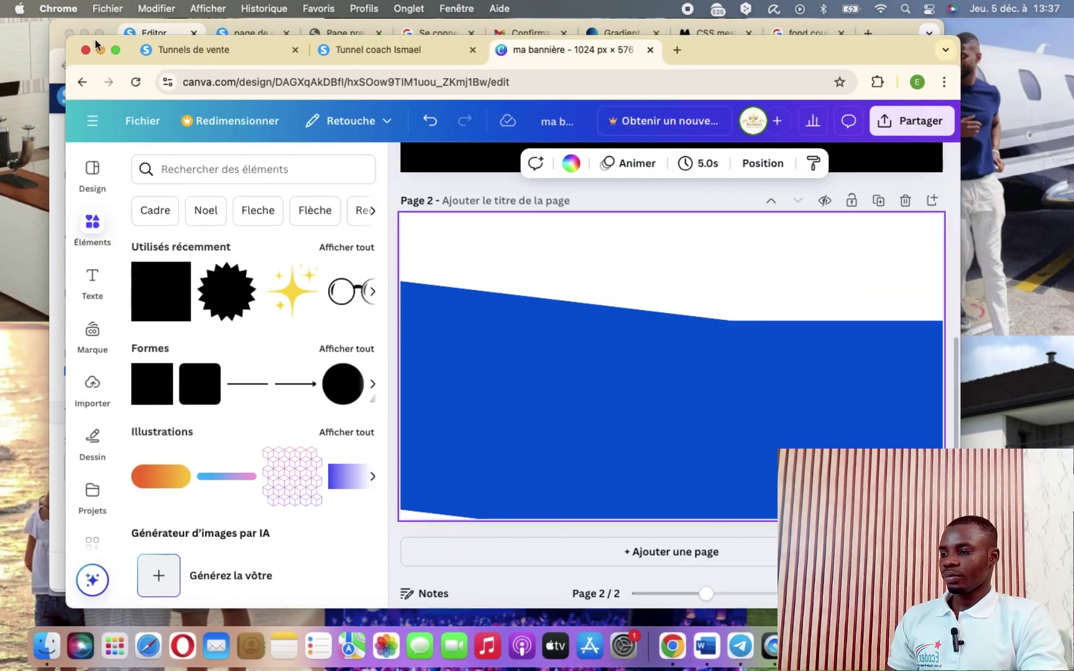
{"action": "key", "text": "super+grave"}
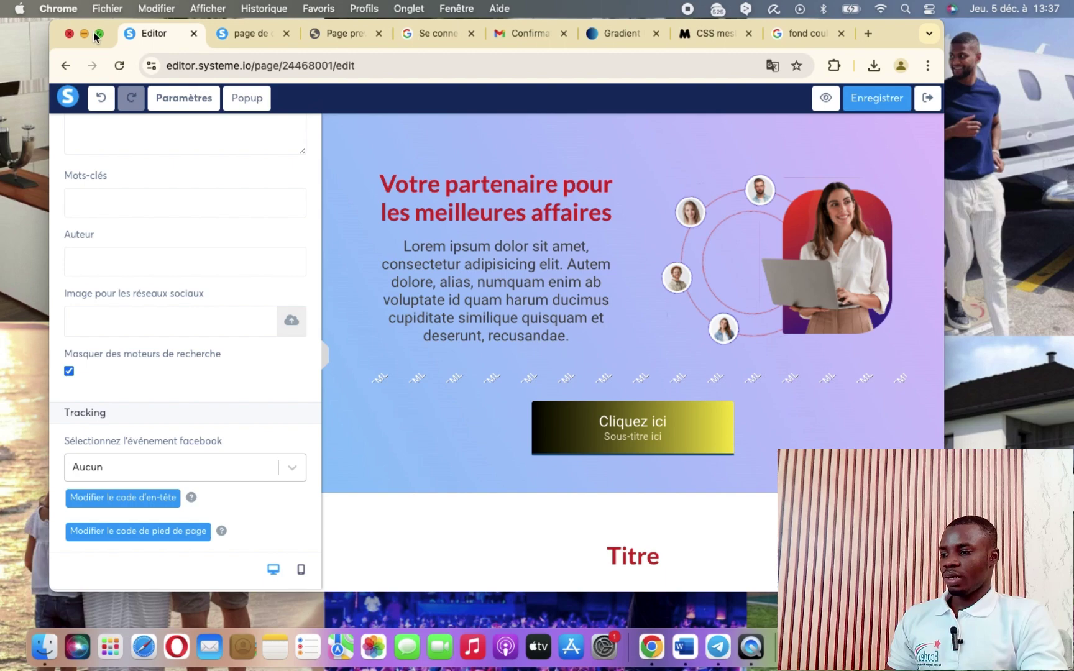
{"action": "left_click", "coordinate": [100, 33]}
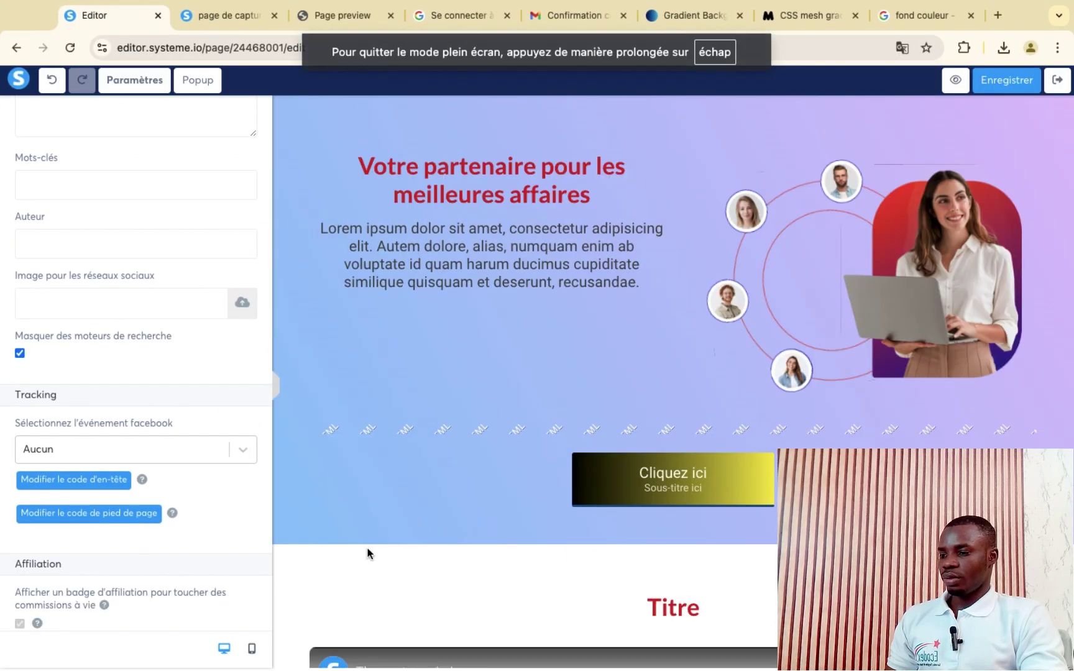
{"action": "left_click", "coordinate": [492, 598]}
{"action": "scroll", "coordinate": [492, 598], "scroll_direction": "down", "scroll_amount": 2}
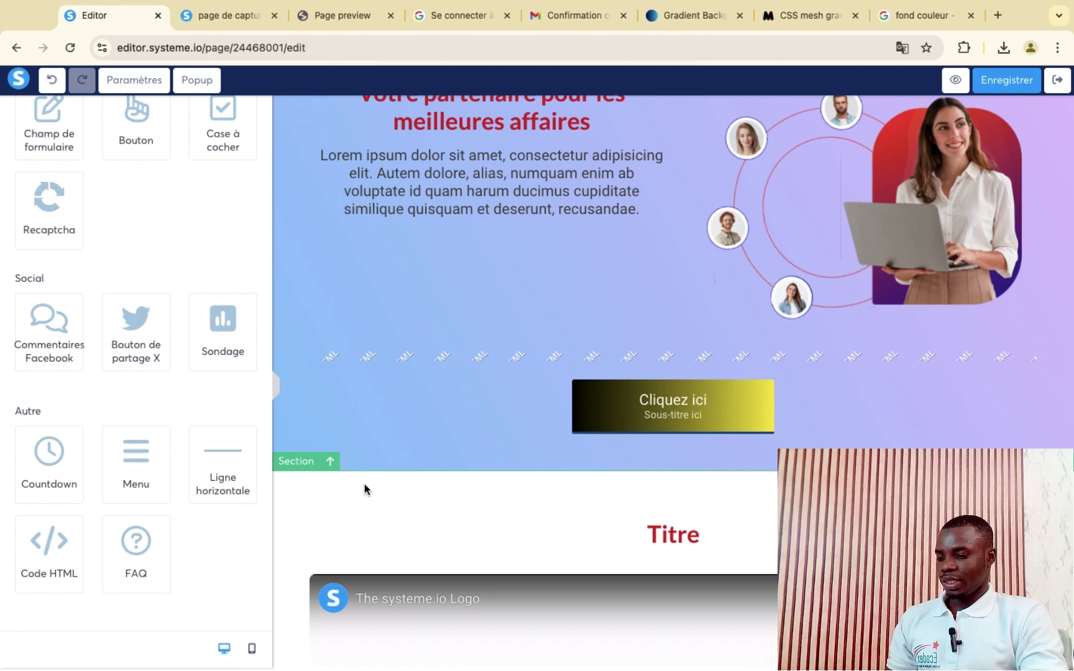
{"action": "left_click", "coordinate": [364, 484]}
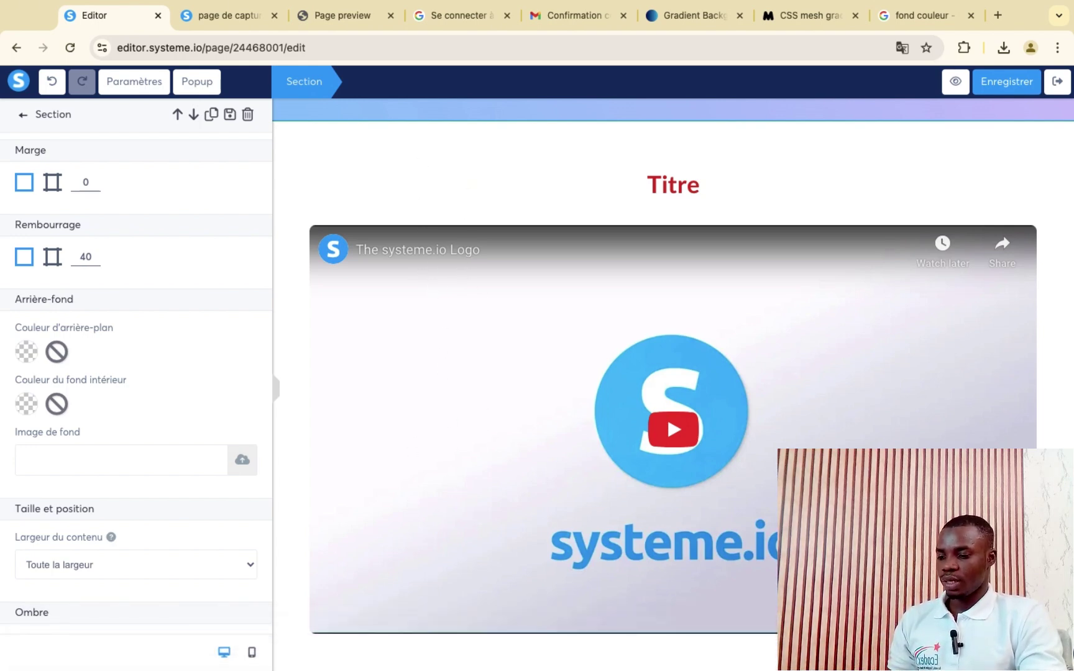
- Return to the Canva banner and extend the slanted blue shape downward to cover the white gap at page 2's lower edge
{"action": "mouse_move", "coordinate": [35, 12]}
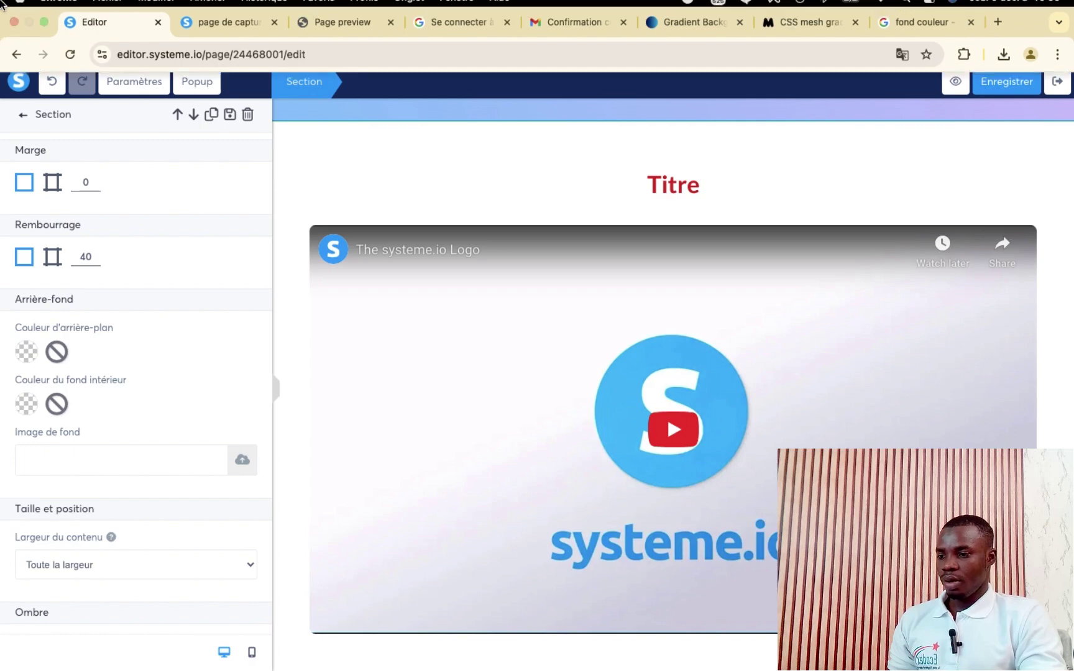
{"action": "left_click", "coordinate": [43, 36]}
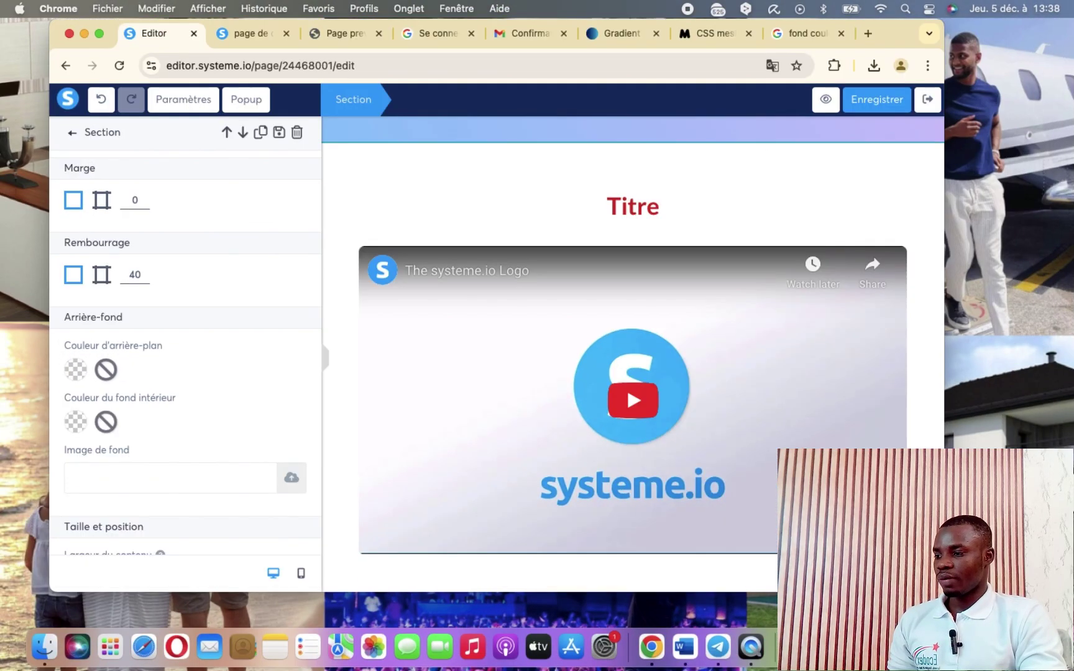
{"action": "left_click", "coordinate": [997, 646]}
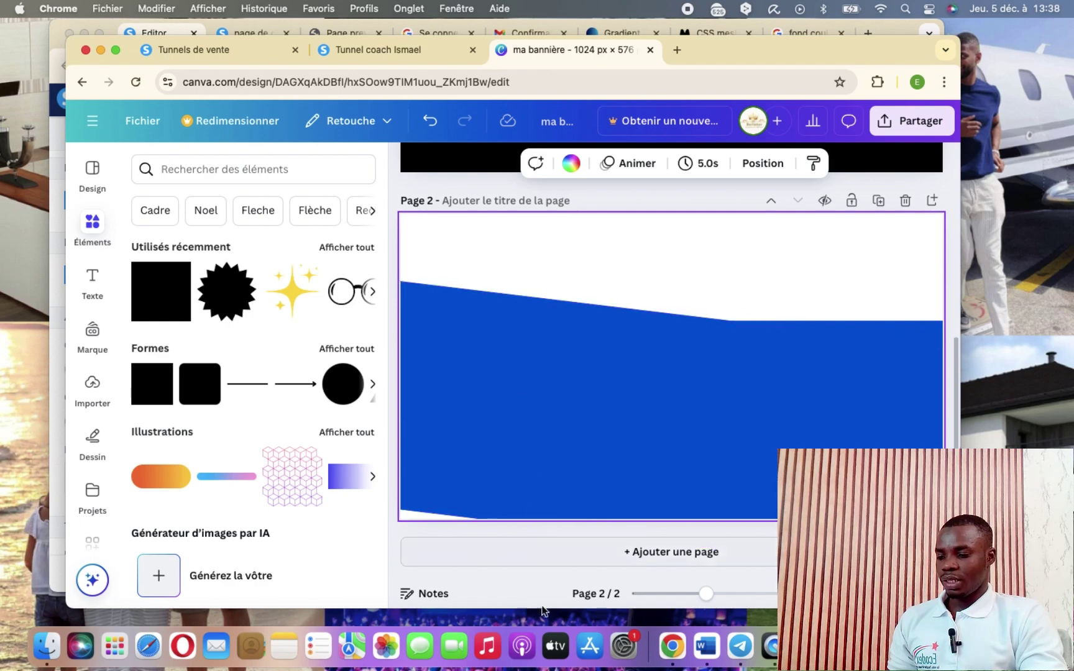
{"action": "left_click", "coordinate": [425, 516]}
{"action": "scroll", "coordinate": [429, 514], "scroll_direction": "down", "scroll_amount": 2}
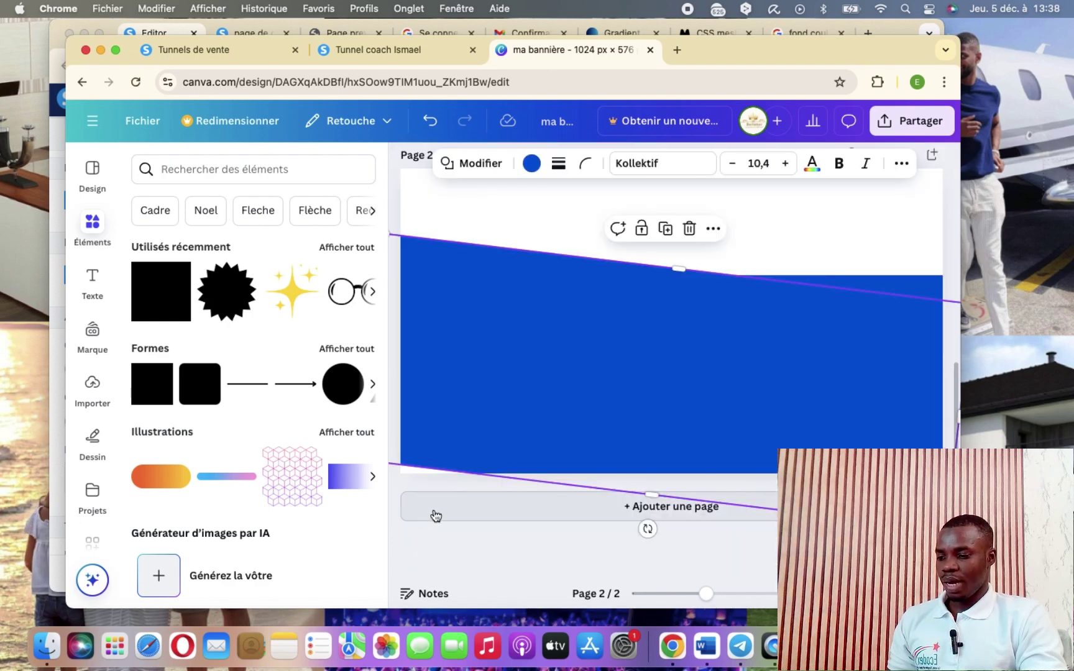
{"action": "left_click_drag", "start_coordinate": [652, 488], "coordinate": [643, 521]}
{"action": "scroll", "coordinate": [643, 513], "scroll_direction": "down", "scroll_amount": 2}
{"action": "scroll", "coordinate": [670, 288], "scroll_direction": "up", "scroll_amount": 5}
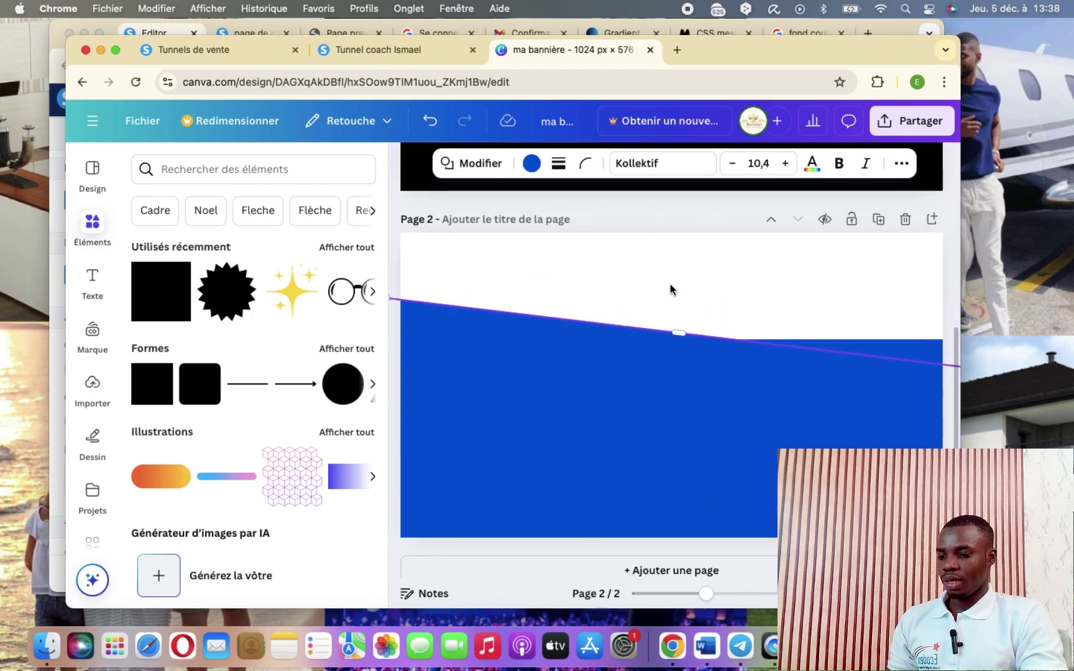
{"action": "left_click", "coordinate": [593, 257]}
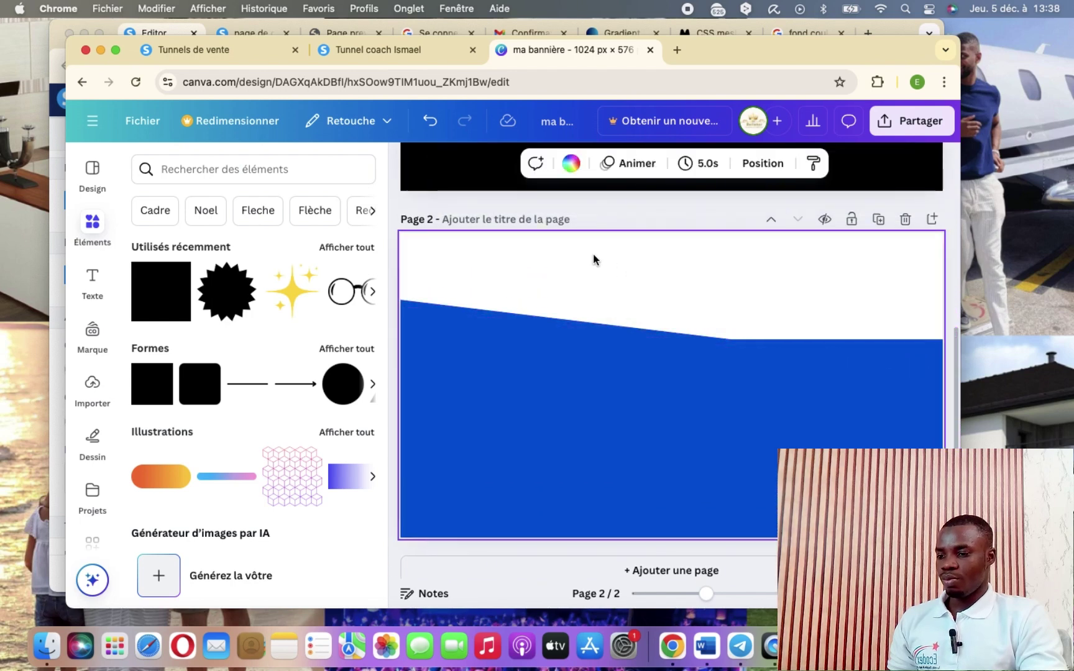
- Open page 2's background colour choices, and bring up the coach page to view its curved section divider
{"action": "left_click", "coordinate": [572, 164]}
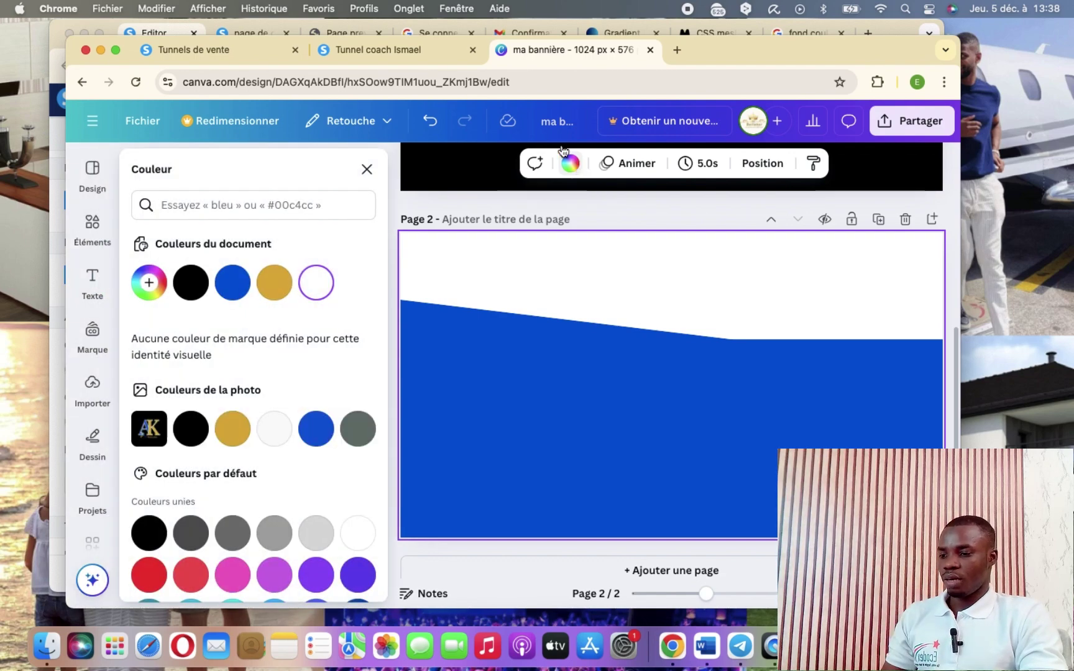
{"action": "left_click", "coordinate": [383, 49]}
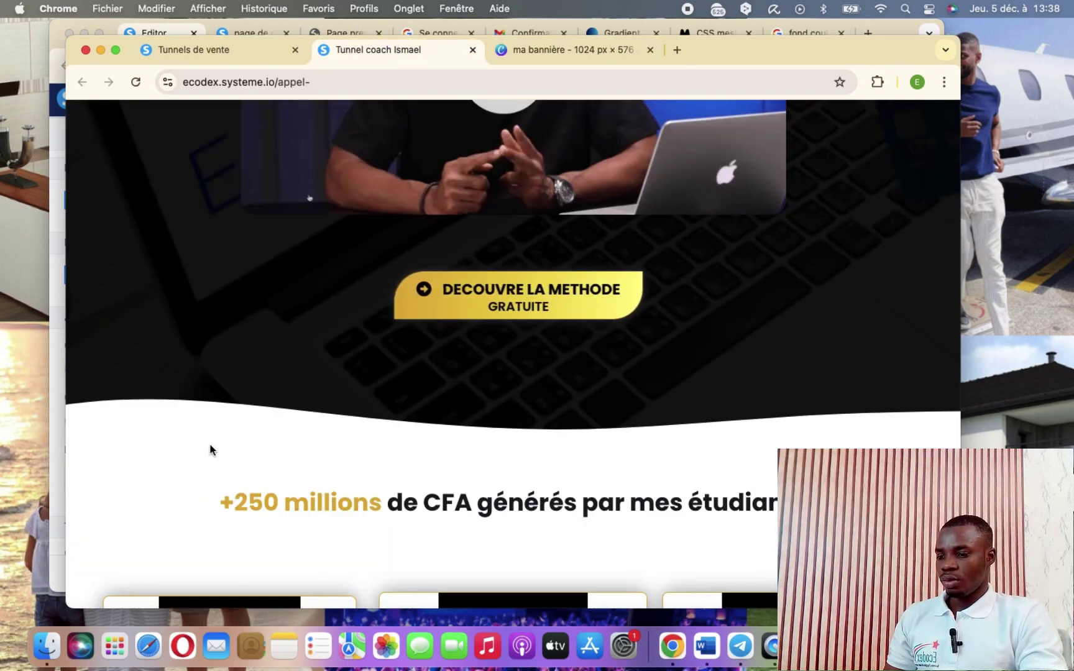
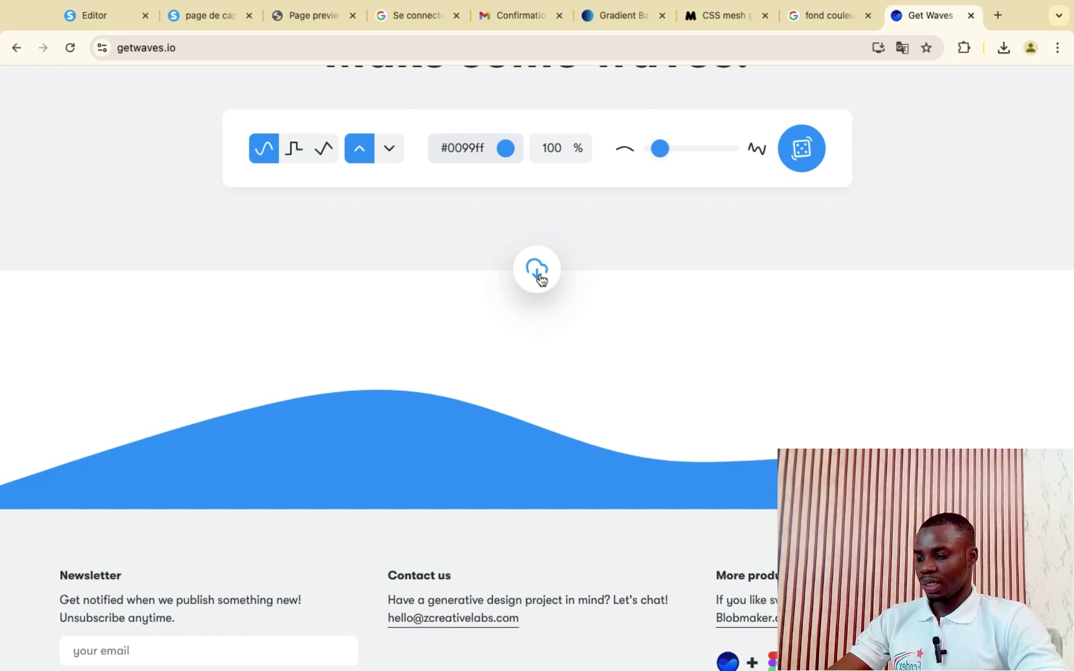
- Randomize the smooth wave shape on the Get Waves site repeatedly to try different section divider curves
{"action": "left_click", "coordinate": [803, 146]}
{"action": "left_click", "coordinate": [803, 145]}
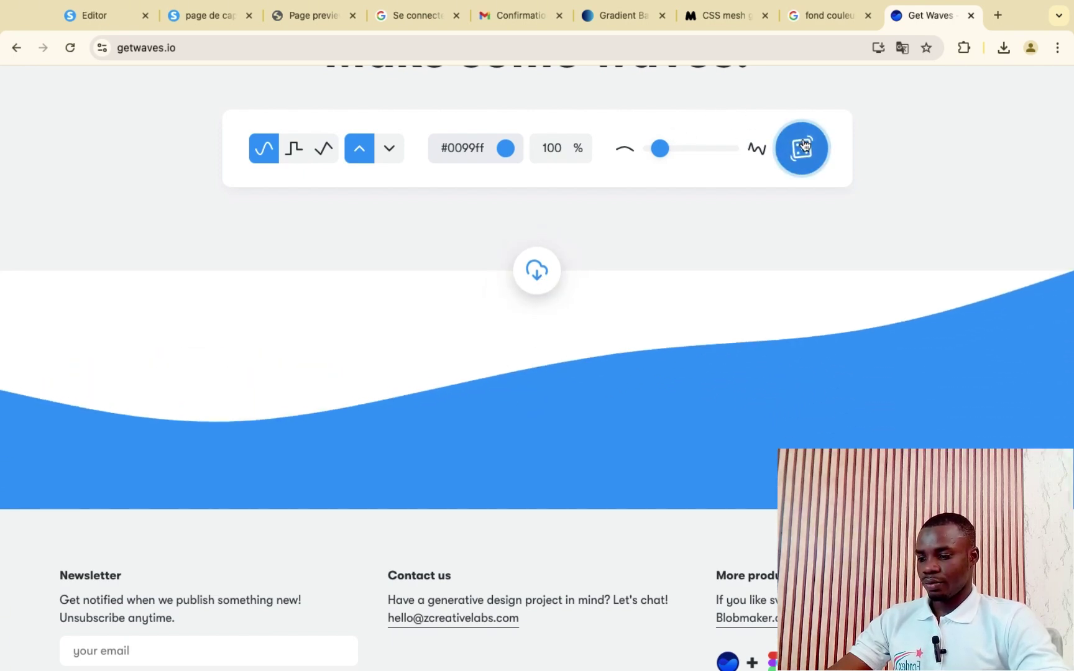
{"action": "left_click", "coordinate": [803, 145]}
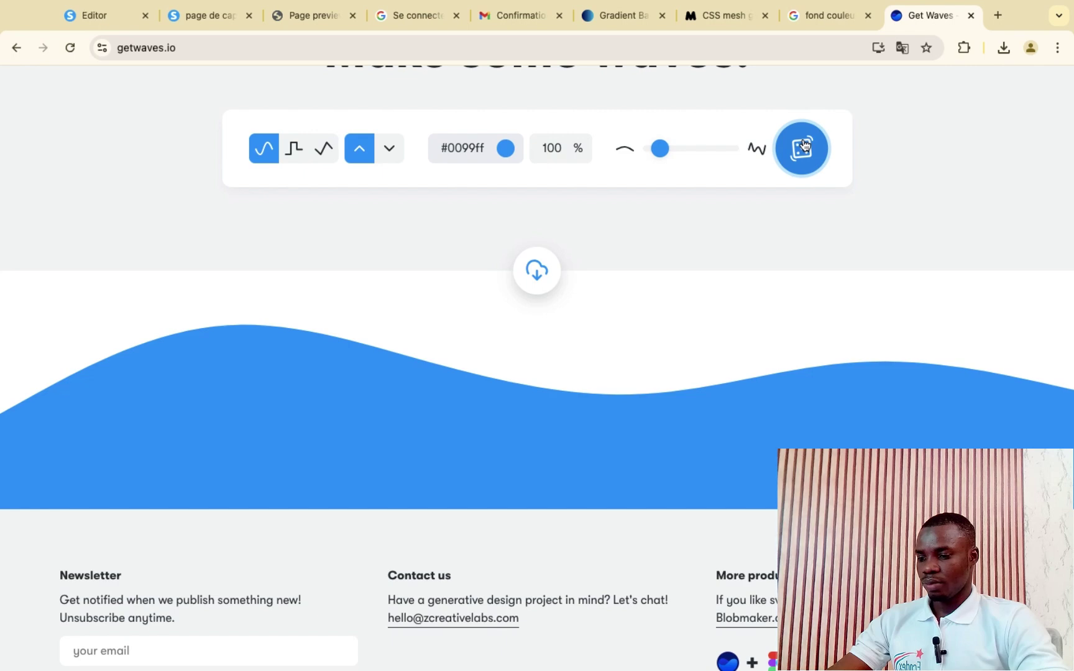
{"action": "left_click", "coordinate": [803, 146]}
{"action": "left_click", "coordinate": [803, 145]}
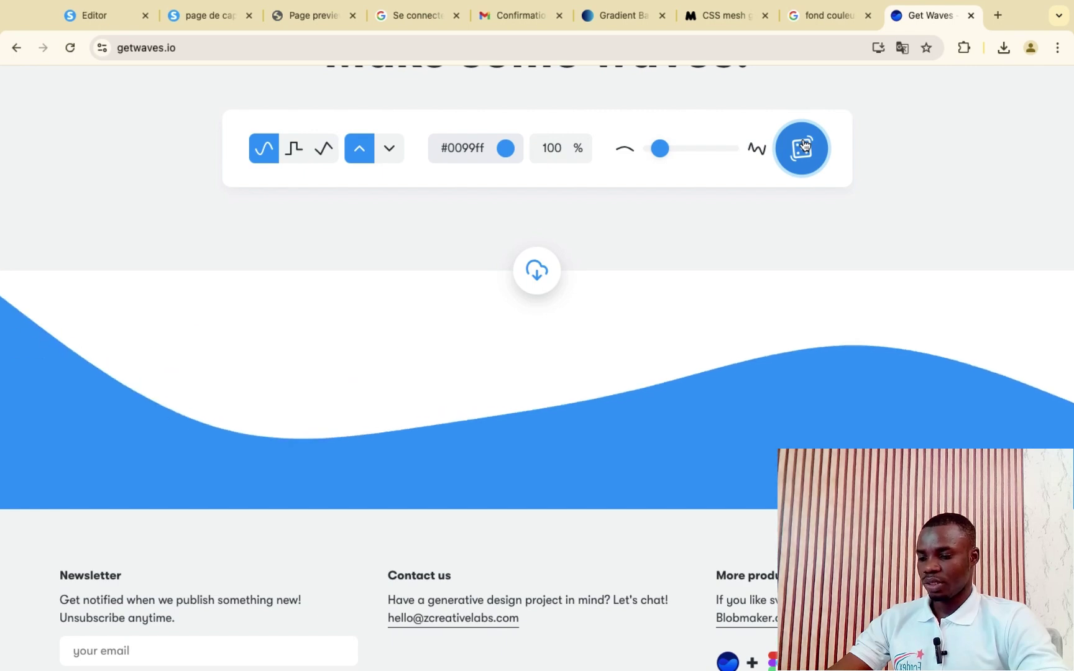
{"action": "left_click", "coordinate": [804, 145]}
{"action": "left_click", "coordinate": [803, 145]}
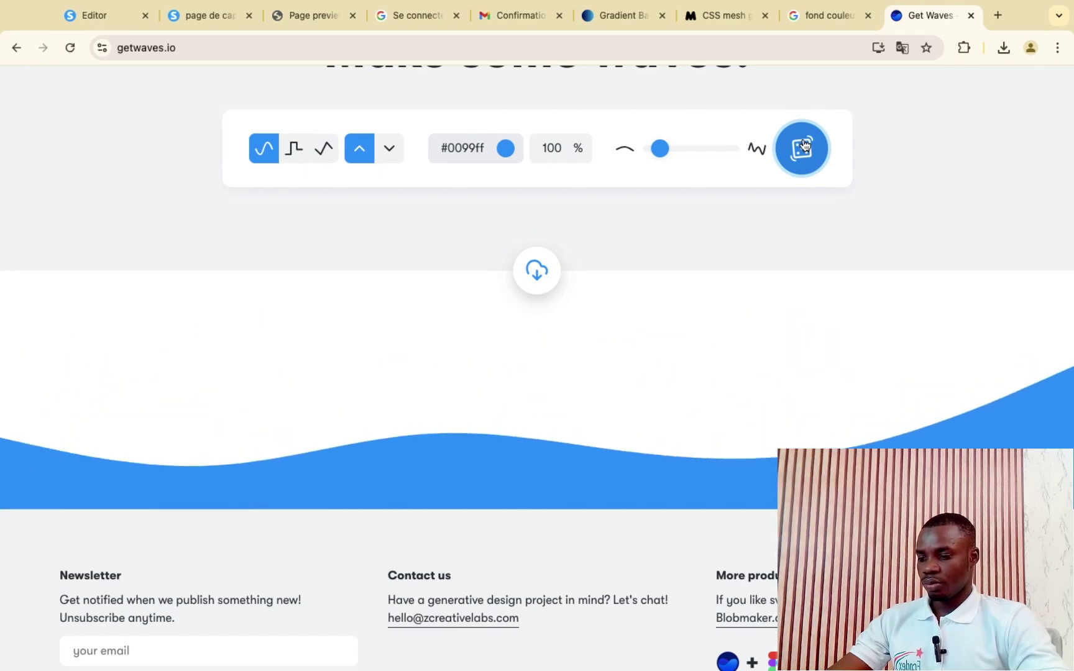
{"action": "left_click", "coordinate": [803, 146]}
{"action": "left_click", "coordinate": [803, 145]}
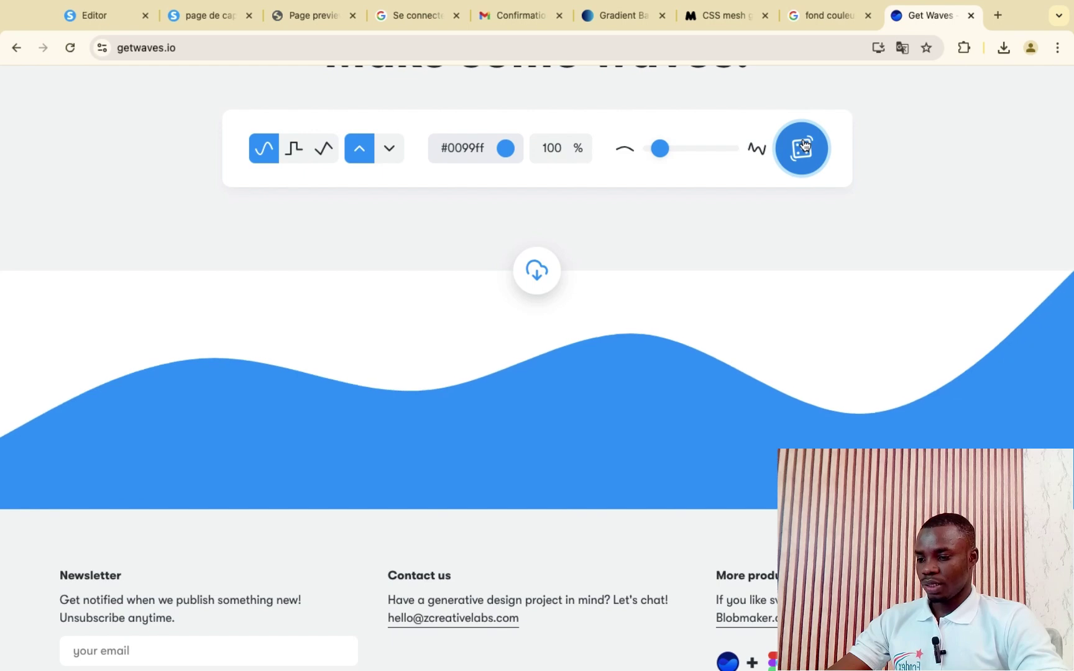
- Keep regenerating the smooth wave until it forms a gentle curve with two low crests
{"action": "left_click", "coordinate": [803, 146]}
{"action": "left_click", "coordinate": [803, 145]}
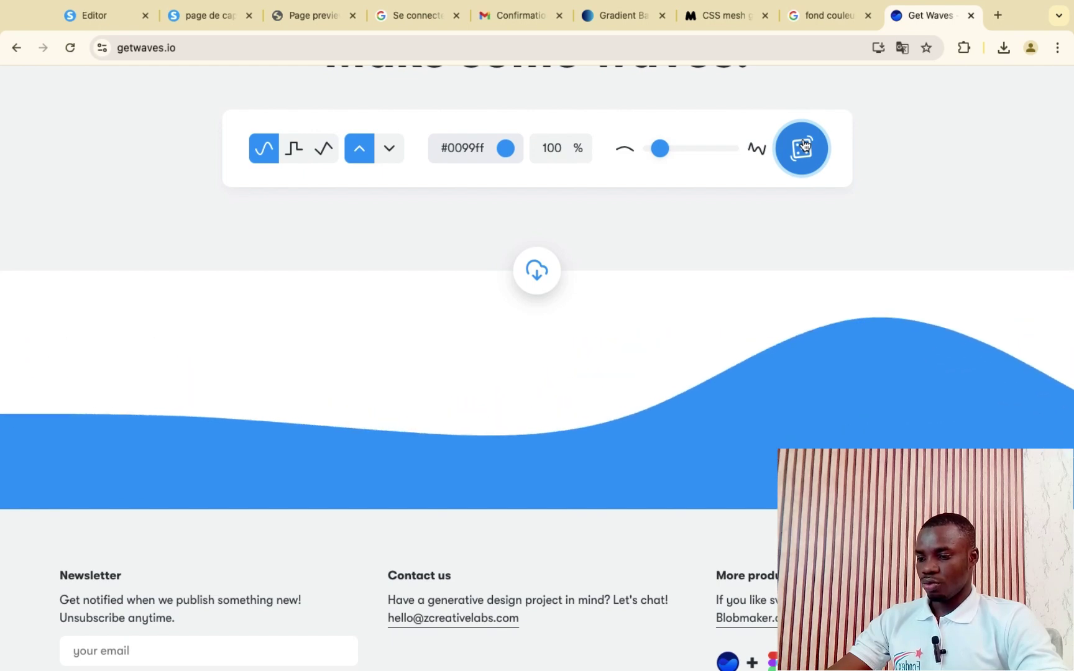
{"action": "left_click", "coordinate": [803, 146]}
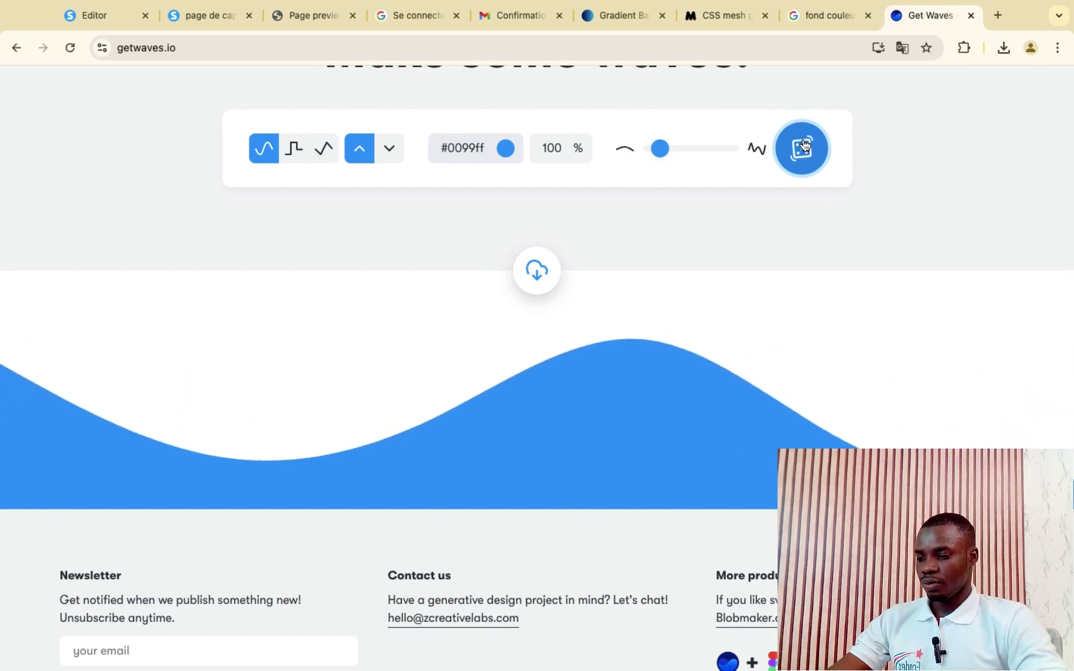
{"action": "left_click", "coordinate": [803, 145]}
{"action": "left_click", "coordinate": [804, 146]}
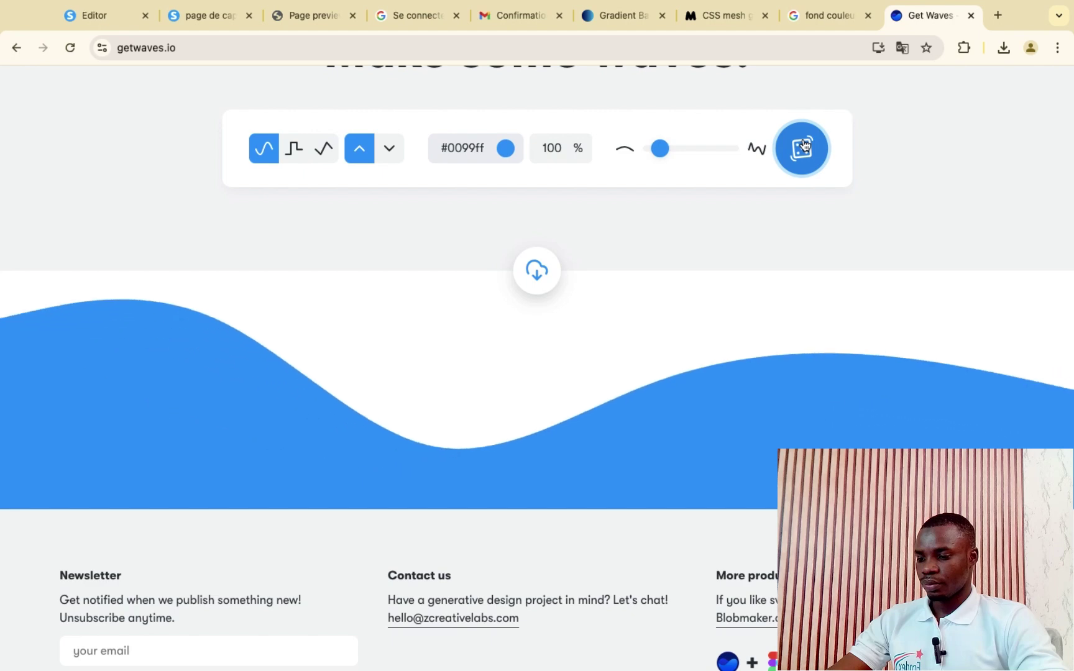
{"action": "left_click", "coordinate": [803, 145]}
{"action": "left_click", "coordinate": [803, 145]}
{"action": "left_click", "coordinate": [803, 146]}
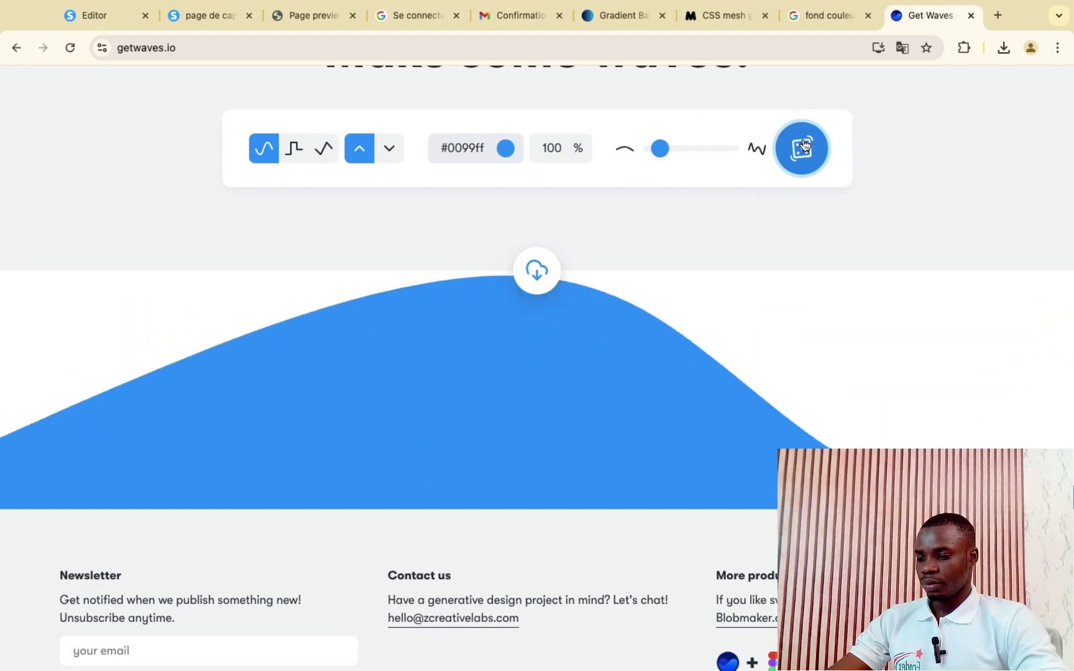
{"action": "left_click", "coordinate": [803, 145]}
{"action": "left_click", "coordinate": [803, 146]}
{"action": "left_click", "coordinate": [803, 145]}
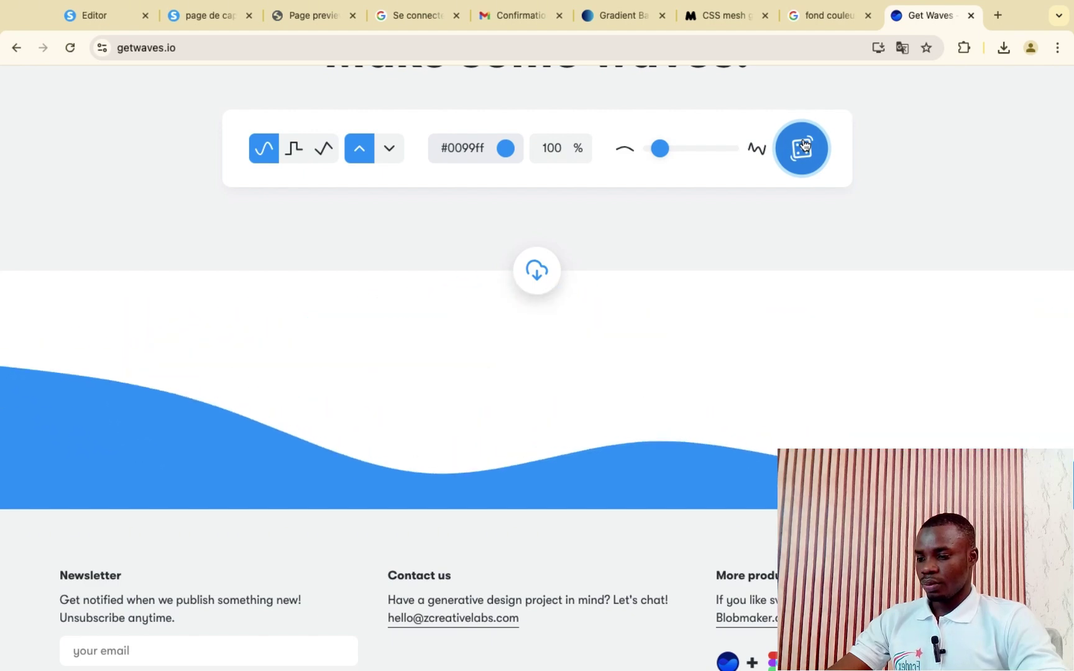
{"action": "left_click", "coordinate": [803, 145]}
{"action": "left_click", "coordinate": [803, 145]}
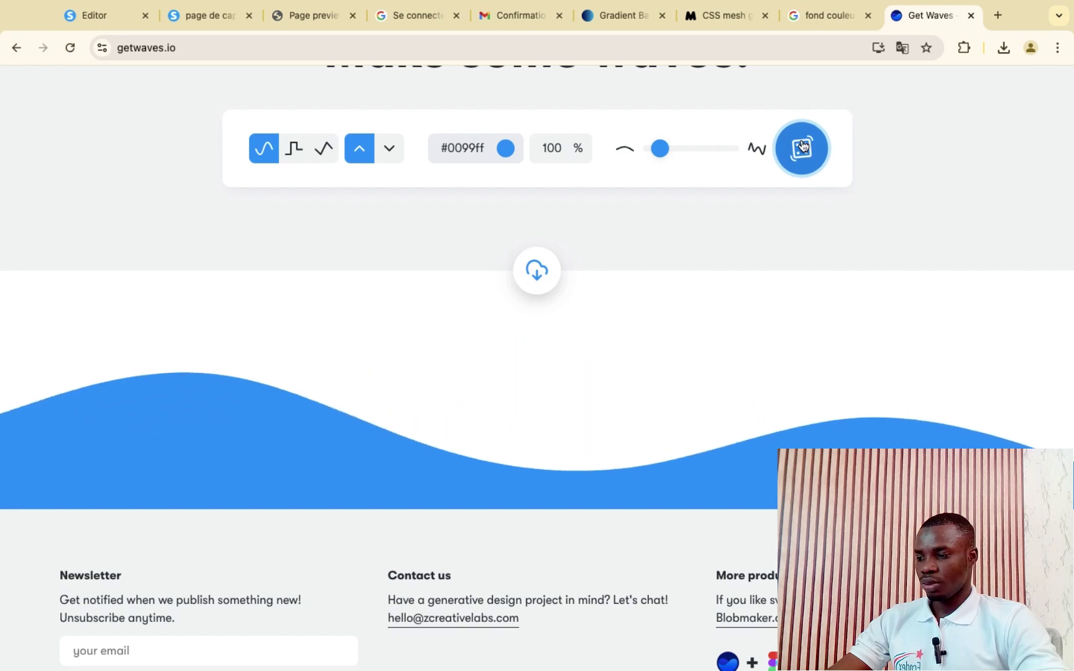
- Try the stepped and angular wave styles, and return to the smooth style
{"action": "left_click", "coordinate": [294, 151]}
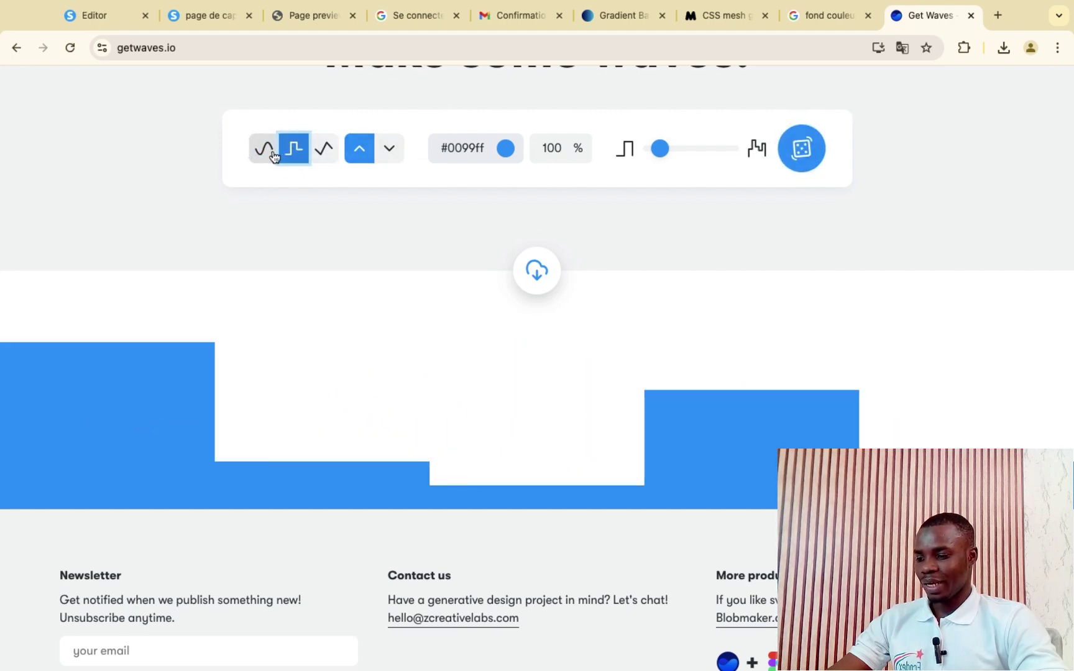
{"action": "left_click", "coordinate": [317, 158]}
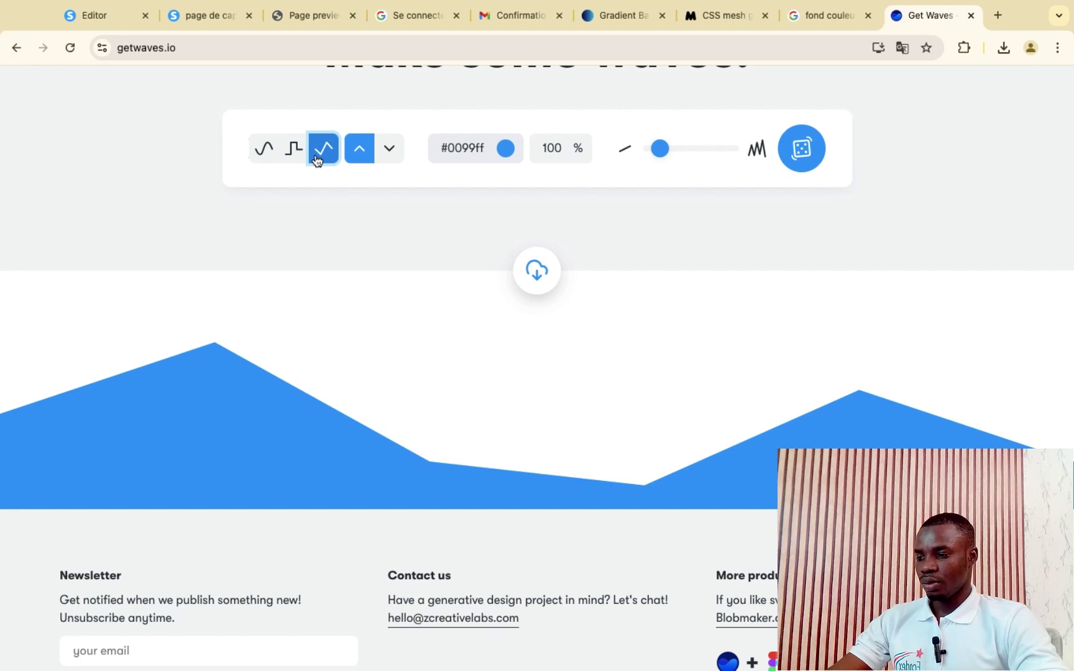
{"action": "left_click", "coordinate": [266, 147]}
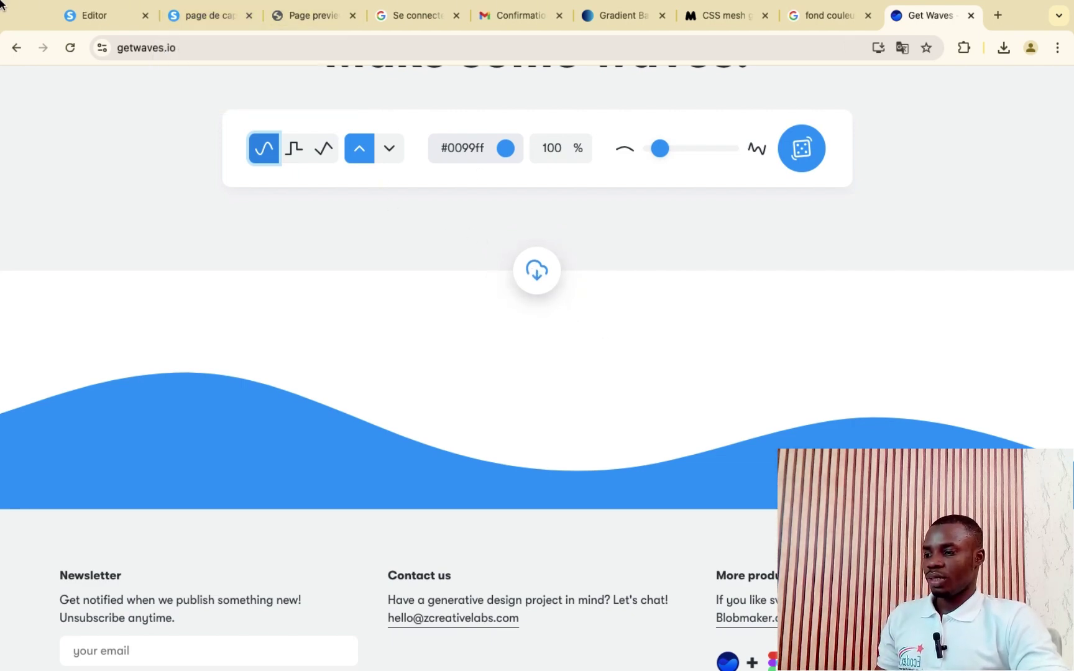
- Bring up the coach funnel page to examine its white curved section divider, and return to the wave generator
{"action": "left_click", "coordinate": [43, 35]}
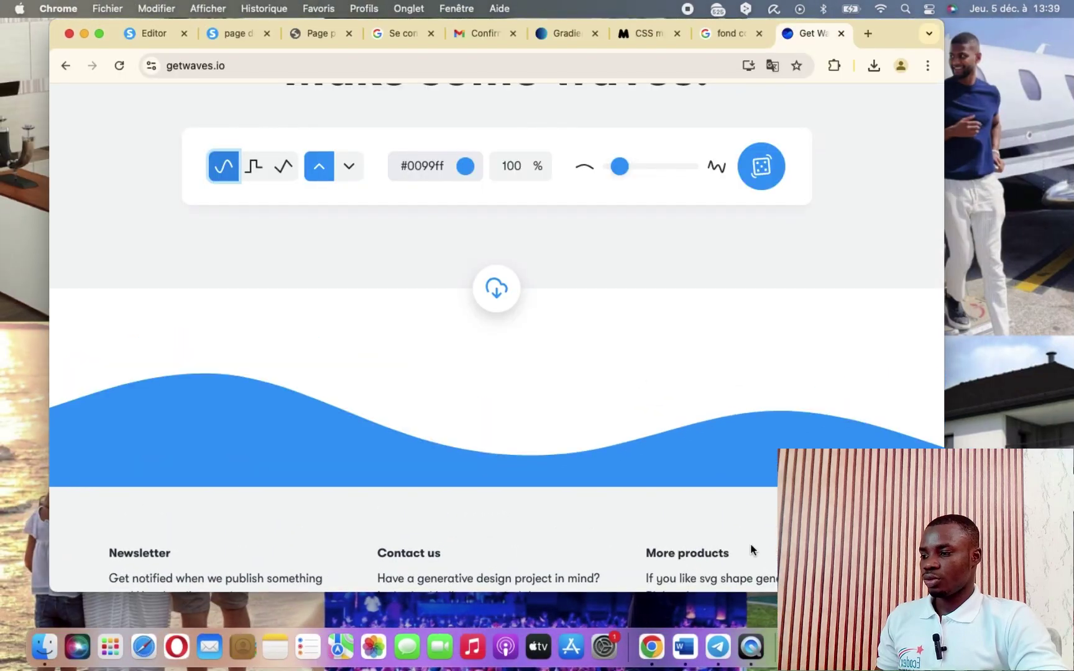
{"action": "left_click", "coordinate": [966, 648]}
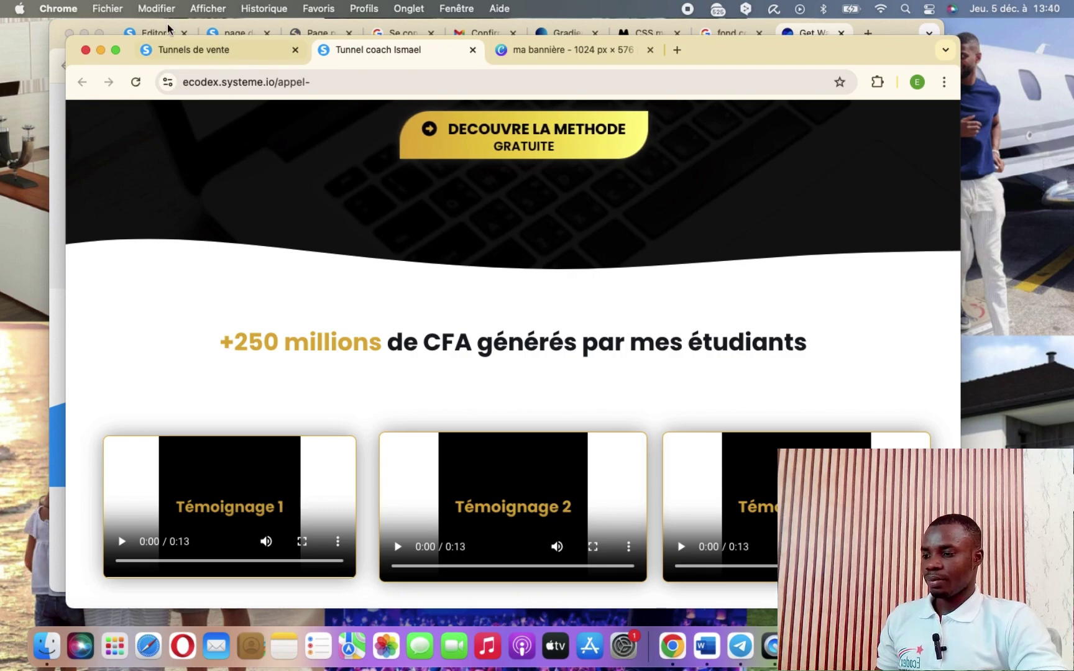
{"action": "left_click", "coordinate": [100, 50]}
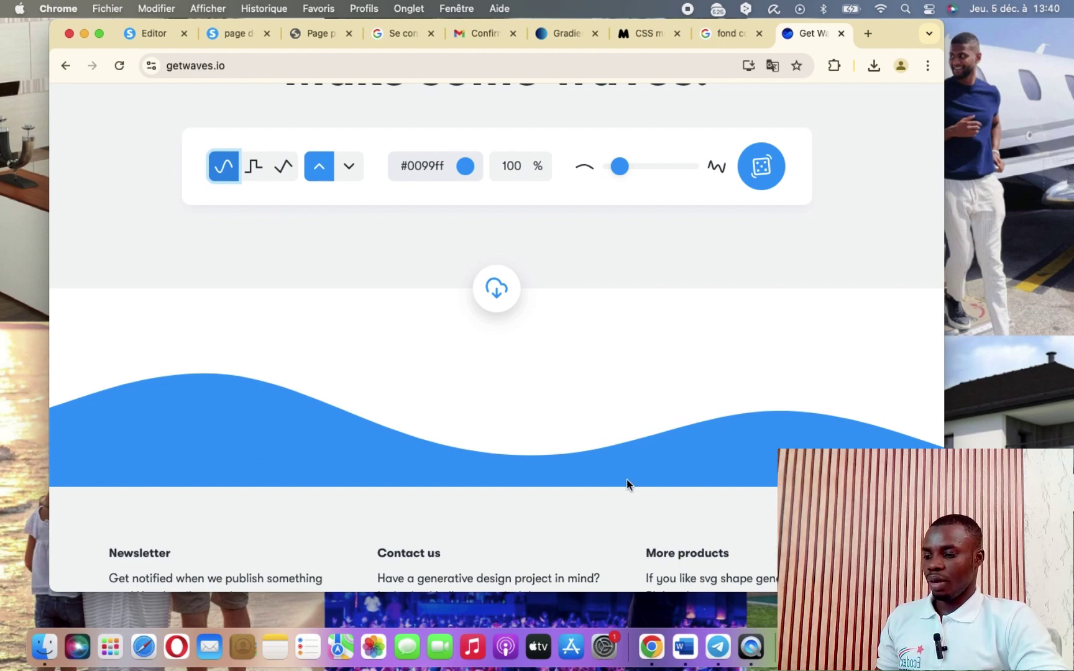
{"action": "left_click", "coordinate": [279, 437]}
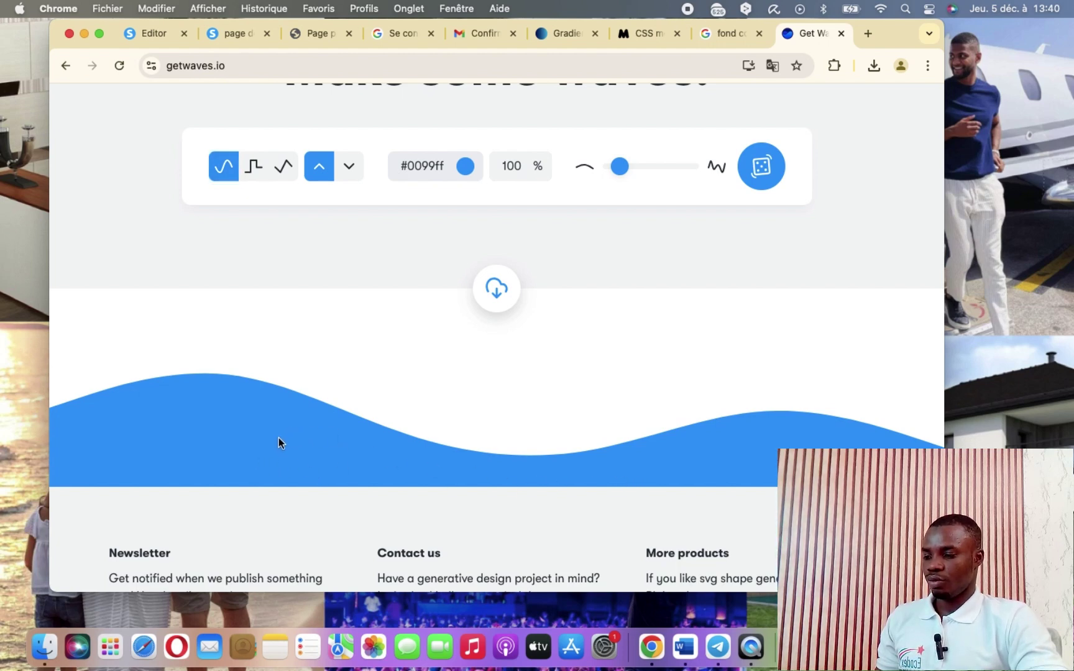
- Set the wave's fill colour to white (#ffffff) and copy its SVG code
{"action": "left_click", "coordinate": [469, 167]}
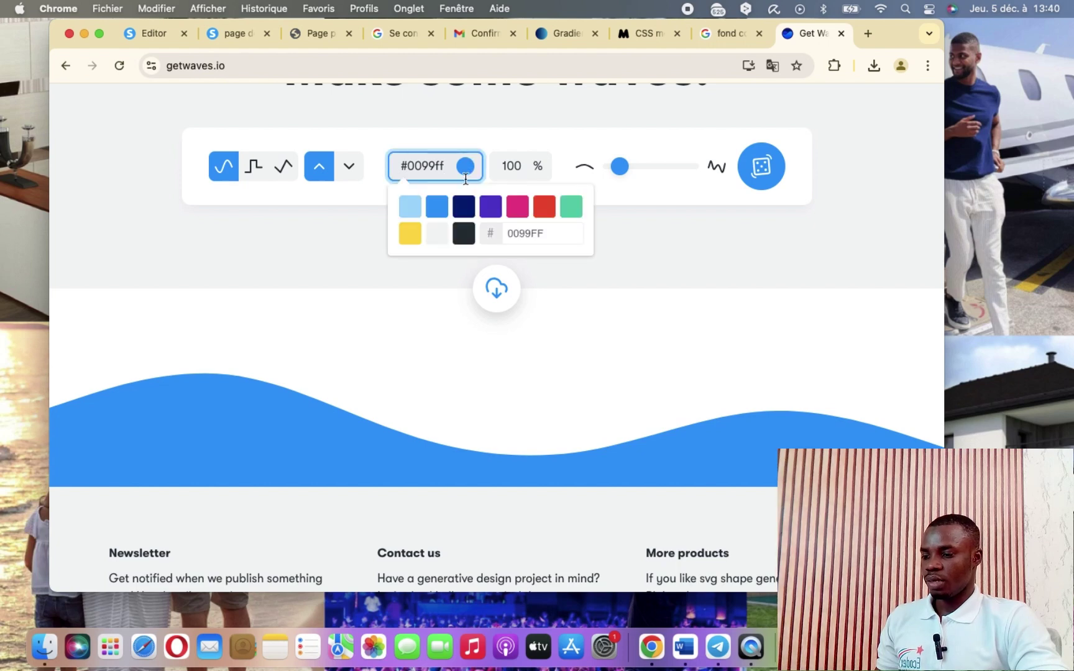
{"action": "left_click", "coordinate": [438, 235]}
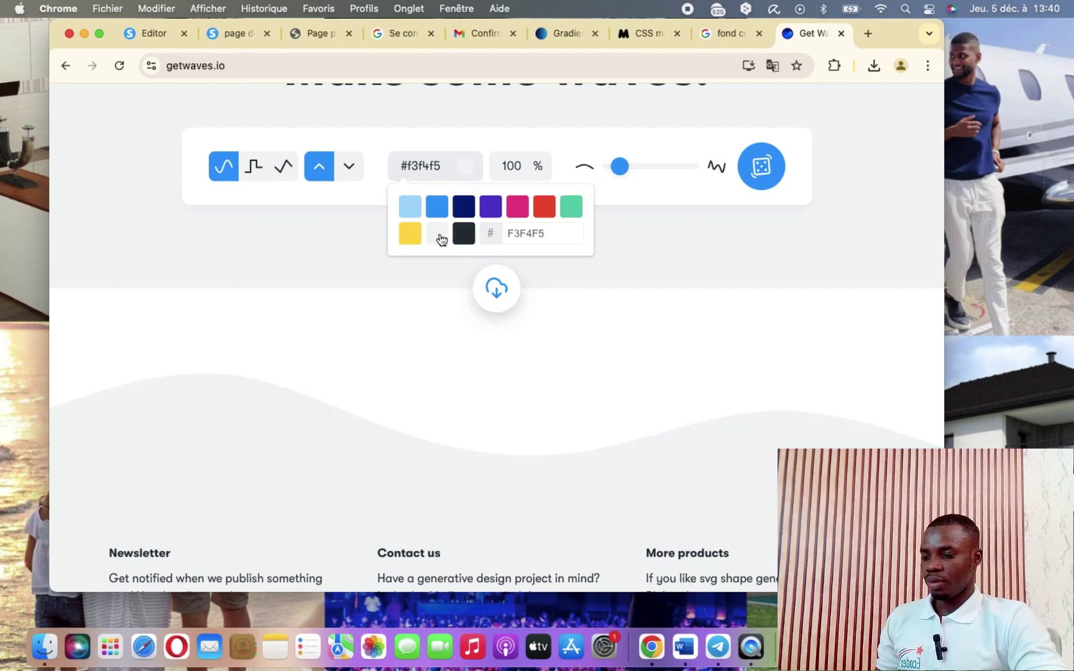
{"action": "double_click", "coordinate": [527, 233]}
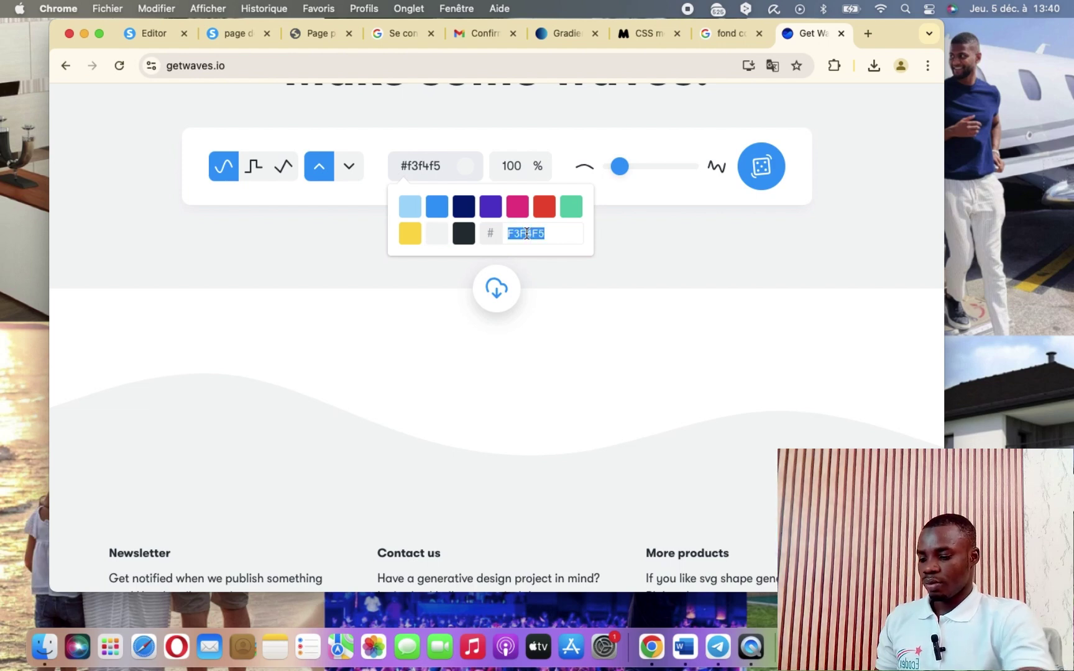
{"action": "type", "text": "fffff"}
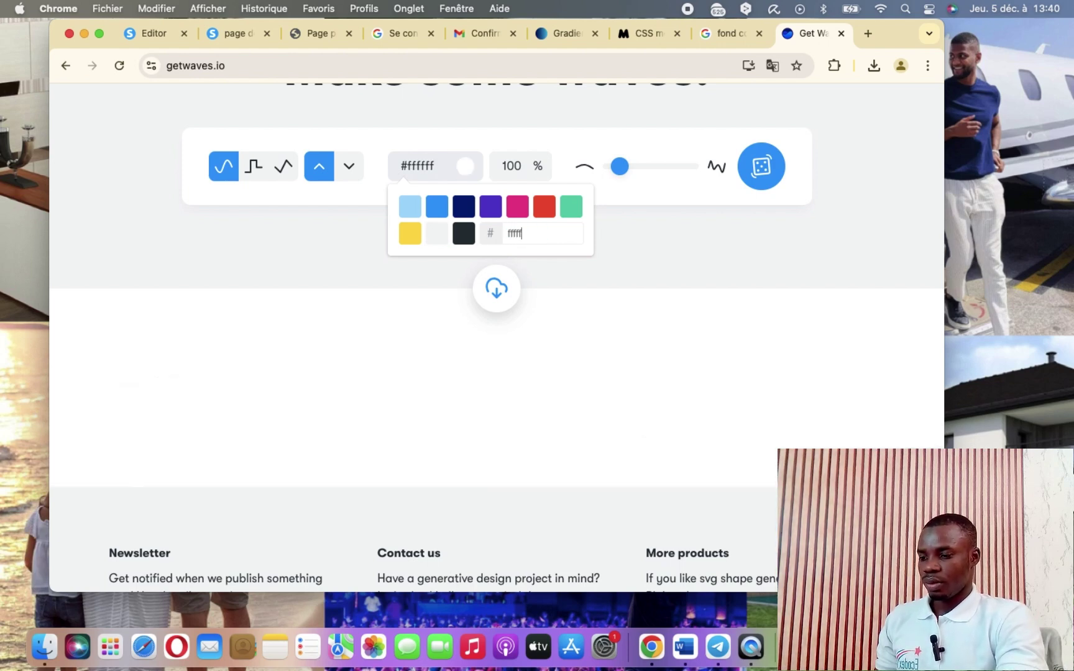
{"action": "left_click", "coordinate": [313, 322]}
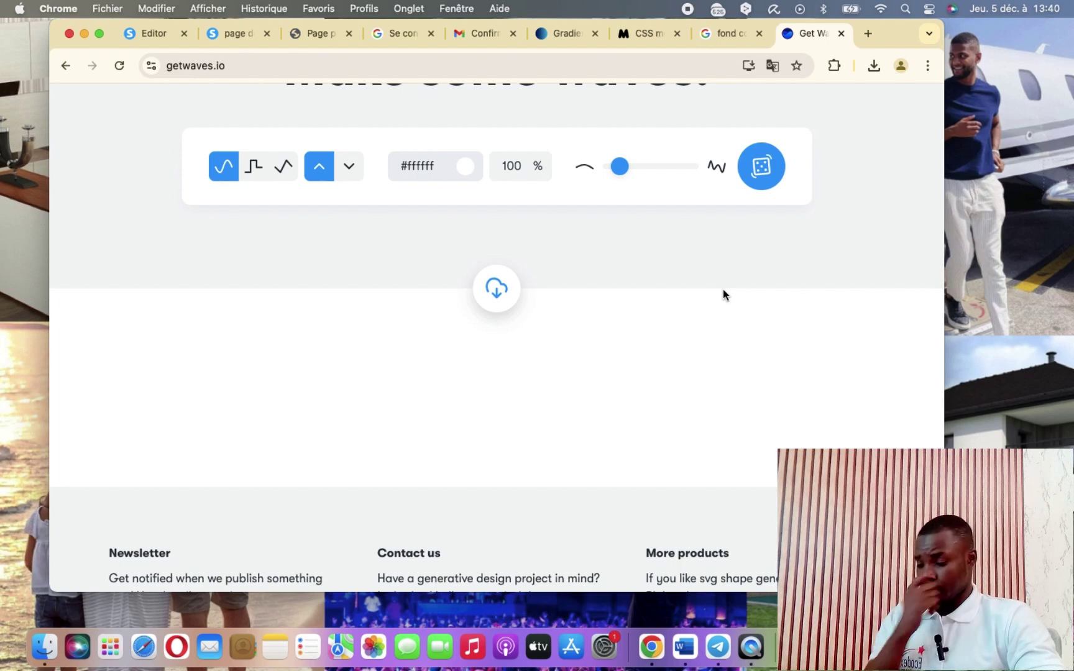
{"action": "left_click", "coordinate": [493, 292]}
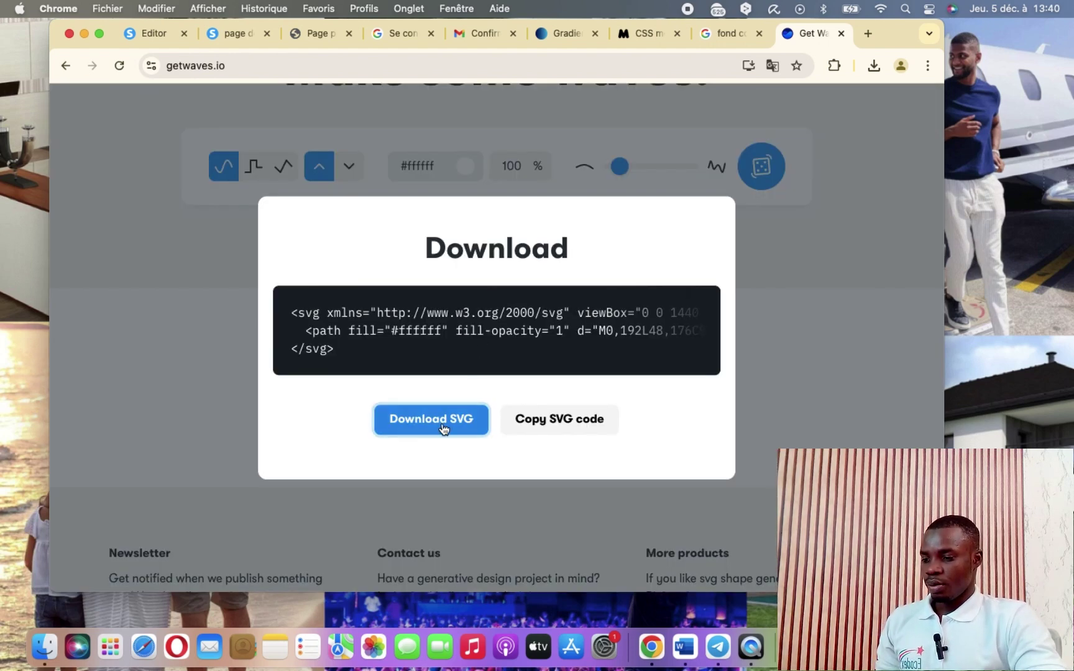
{"action": "left_click", "coordinate": [550, 423]}
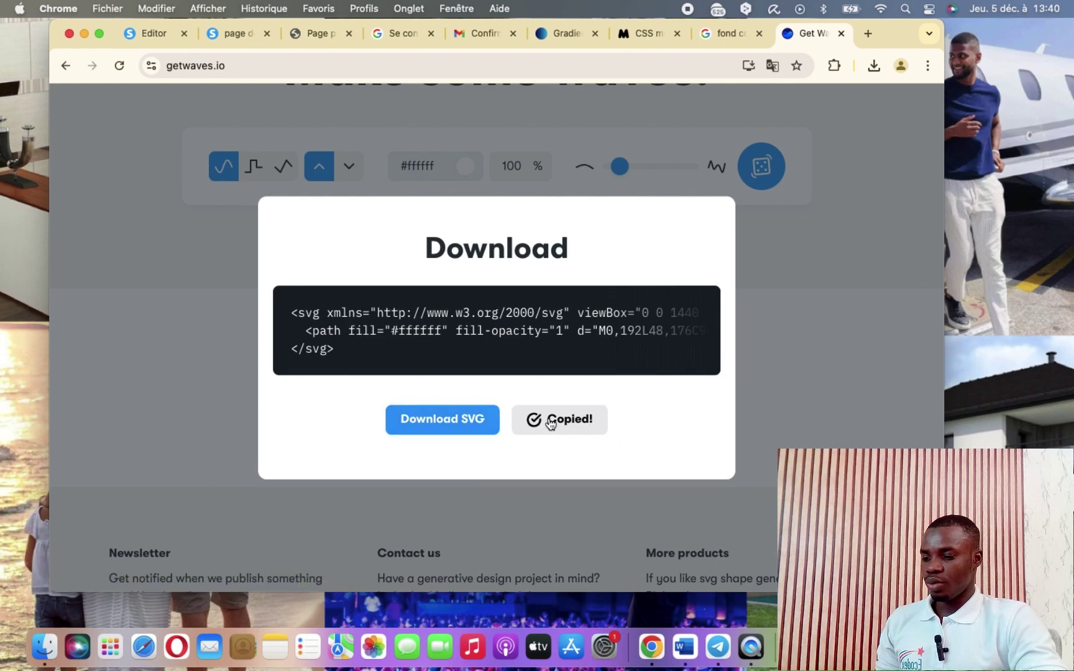
- Switch to the systeme.io page editor and show it full screen
{"action": "left_click", "coordinate": [84, 33]}
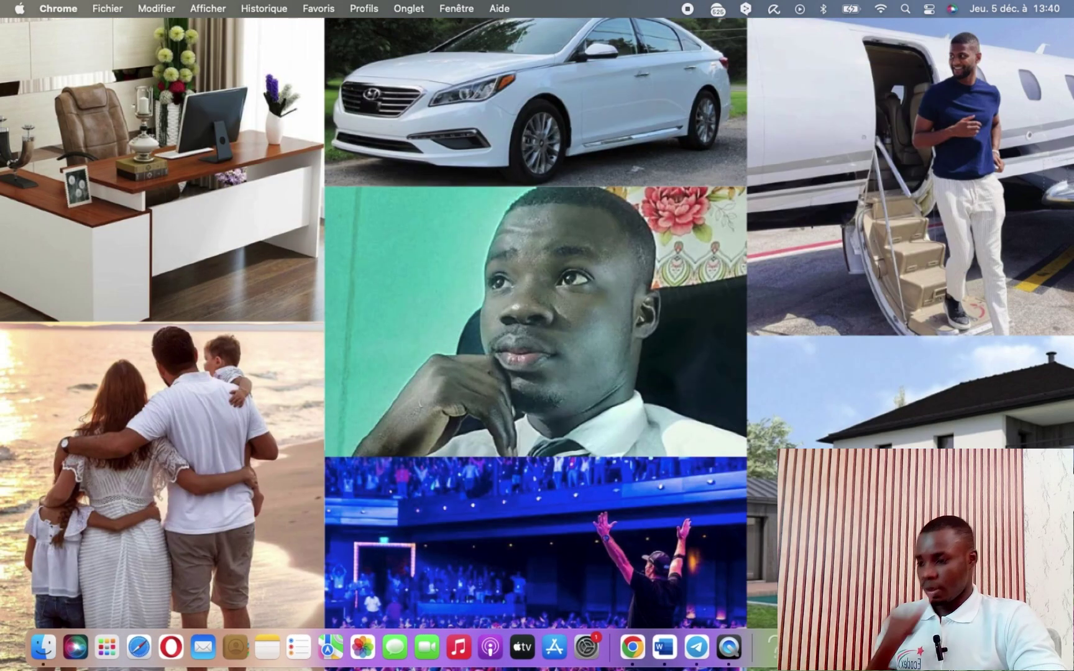
{"action": "left_click", "coordinate": [632, 647]}
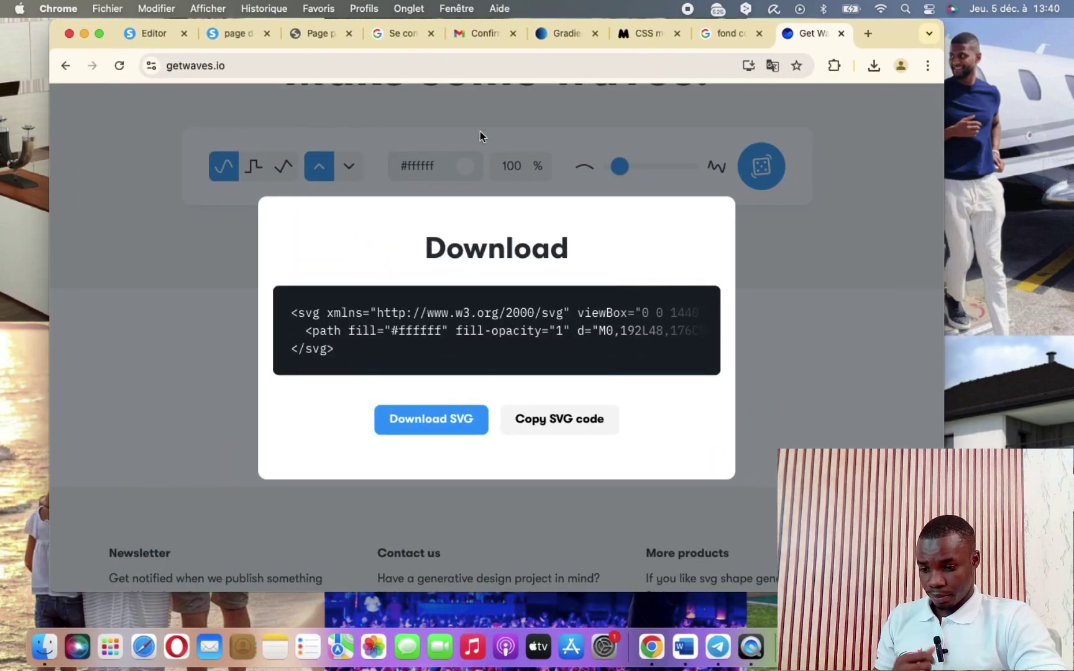
{"action": "left_click", "coordinate": [134, 34]}
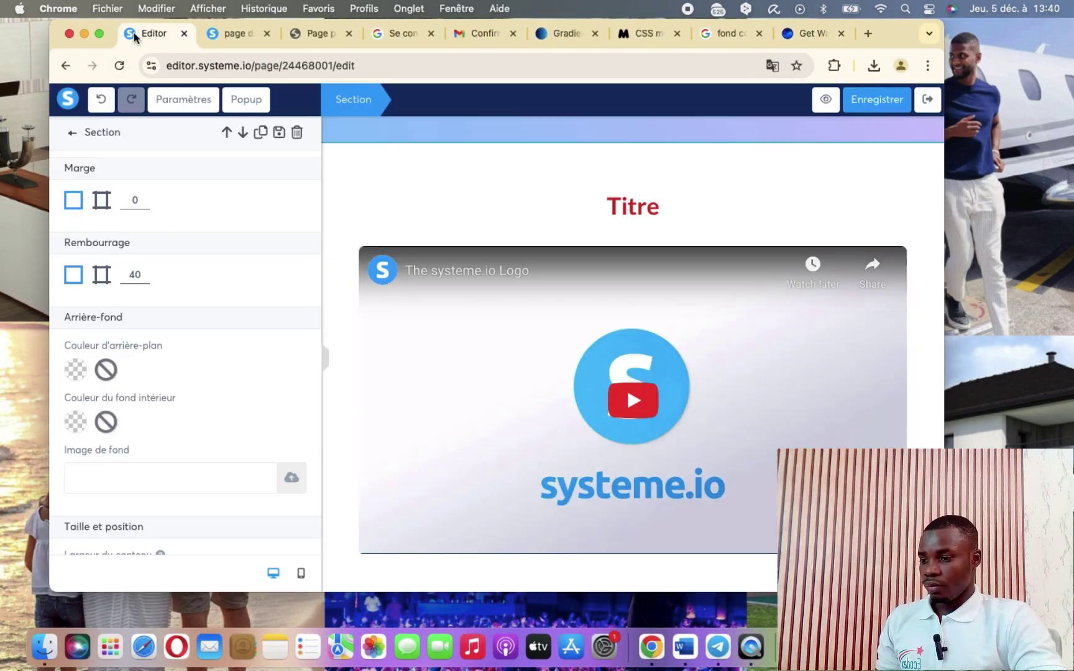
{"action": "left_click", "coordinate": [99, 33]}
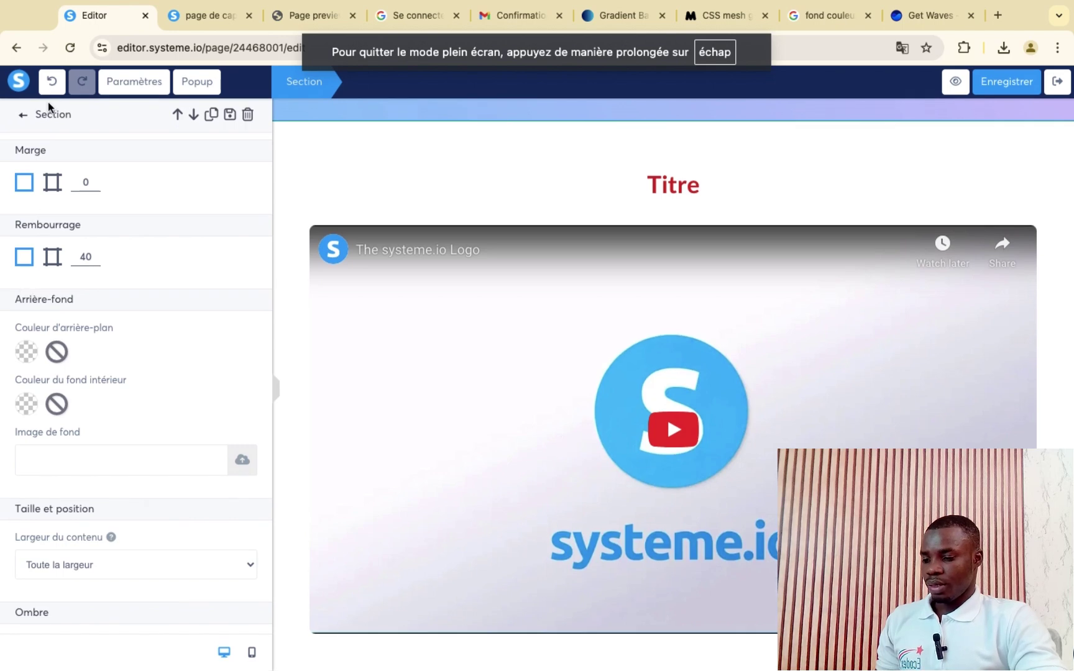
- Set the background colour of the section holding the title and video to the default brown
{"action": "left_click", "coordinate": [21, 119]}
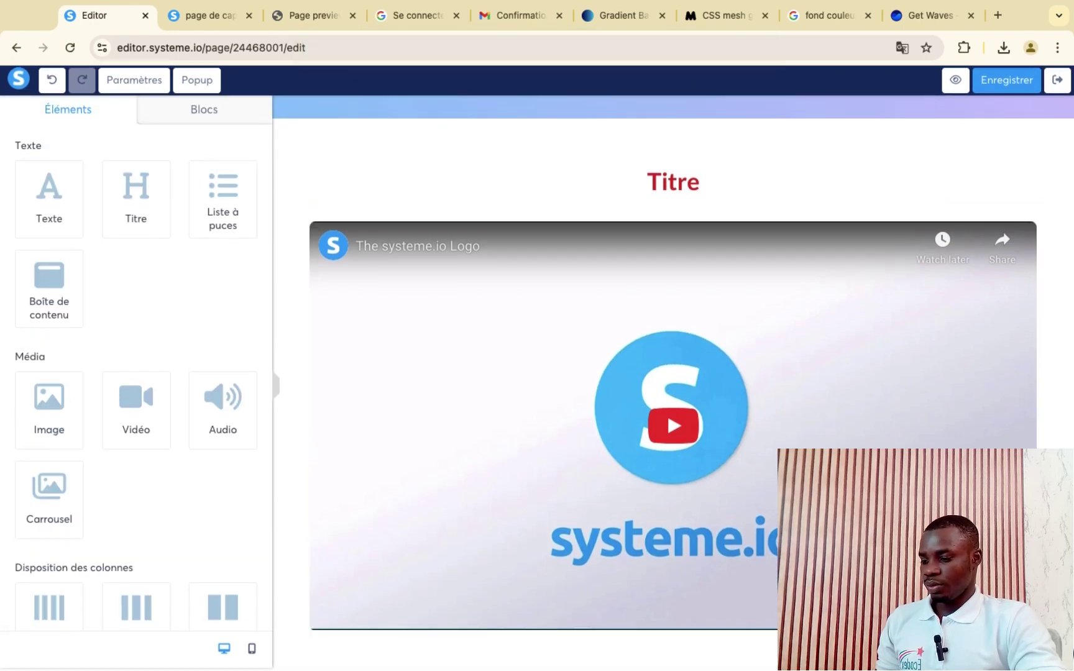
{"action": "left_click", "coordinate": [294, 433]}
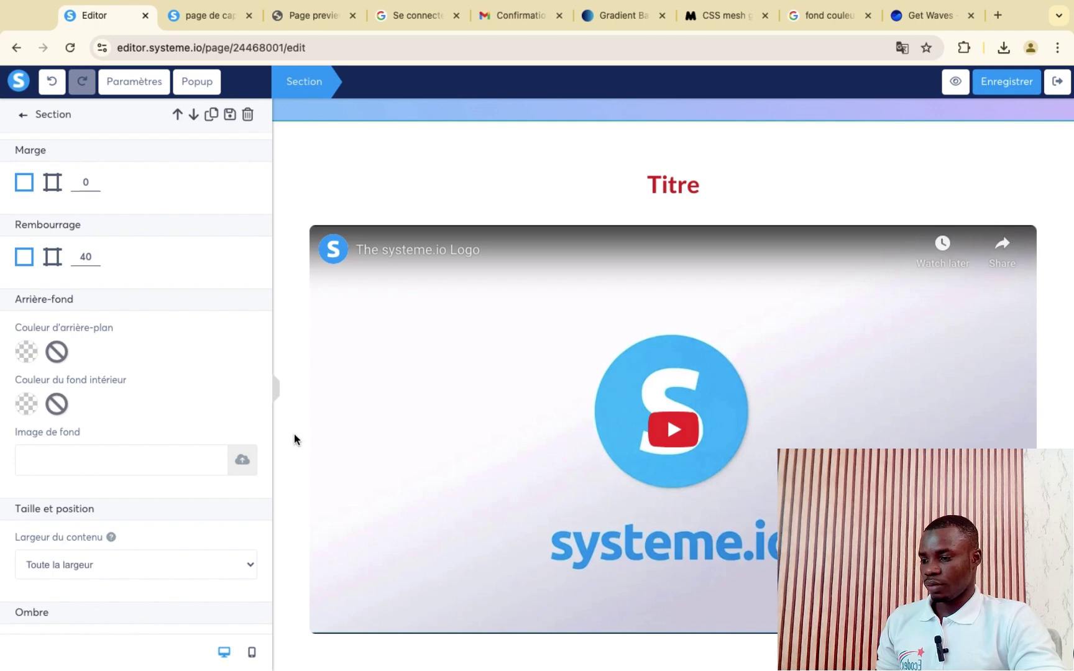
{"action": "left_click", "coordinate": [24, 355]}
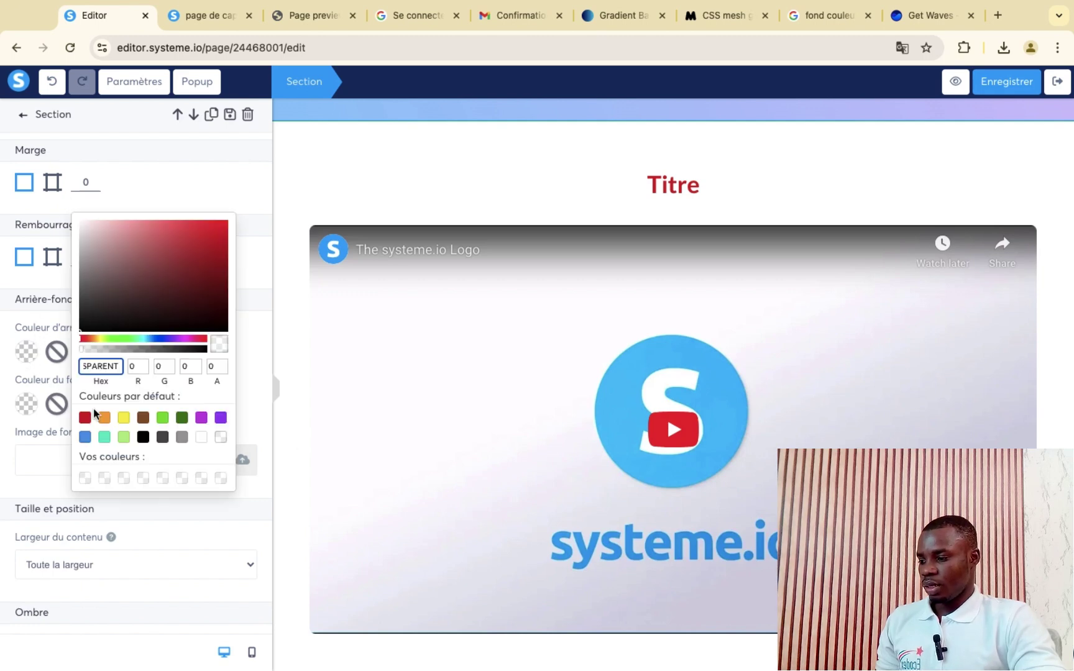
{"action": "left_click", "coordinate": [142, 419]}
{"action": "left_click", "coordinate": [442, 526]}
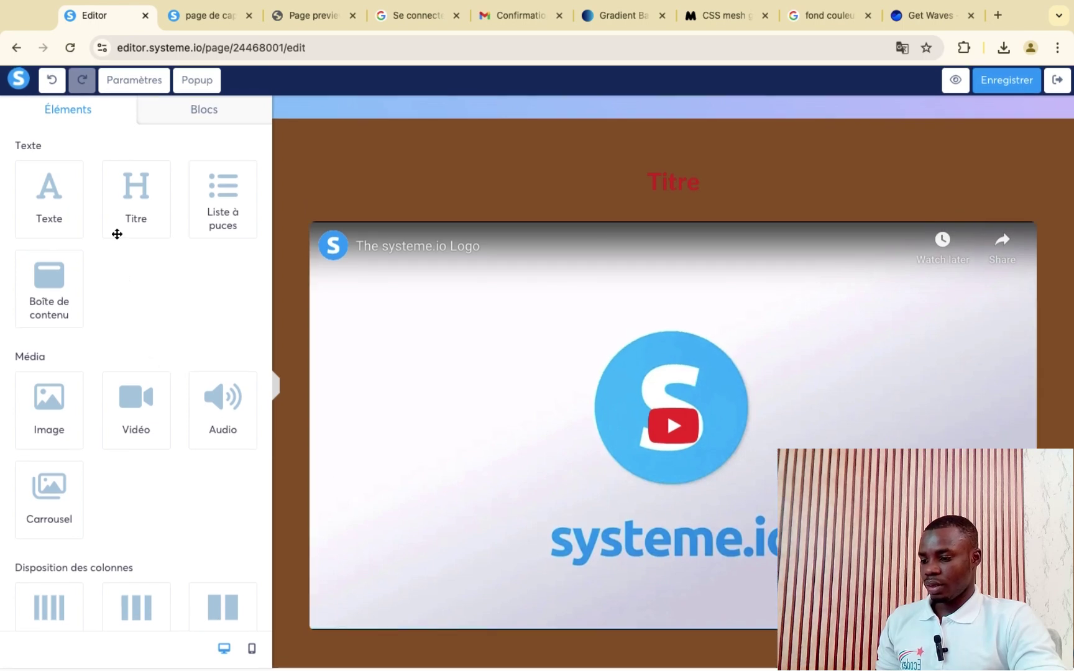
- Add a new empty section directly below the brown title and video section
{"action": "scroll", "coordinate": [77, 401], "scroll_direction": "down", "scroll_amount": 5}
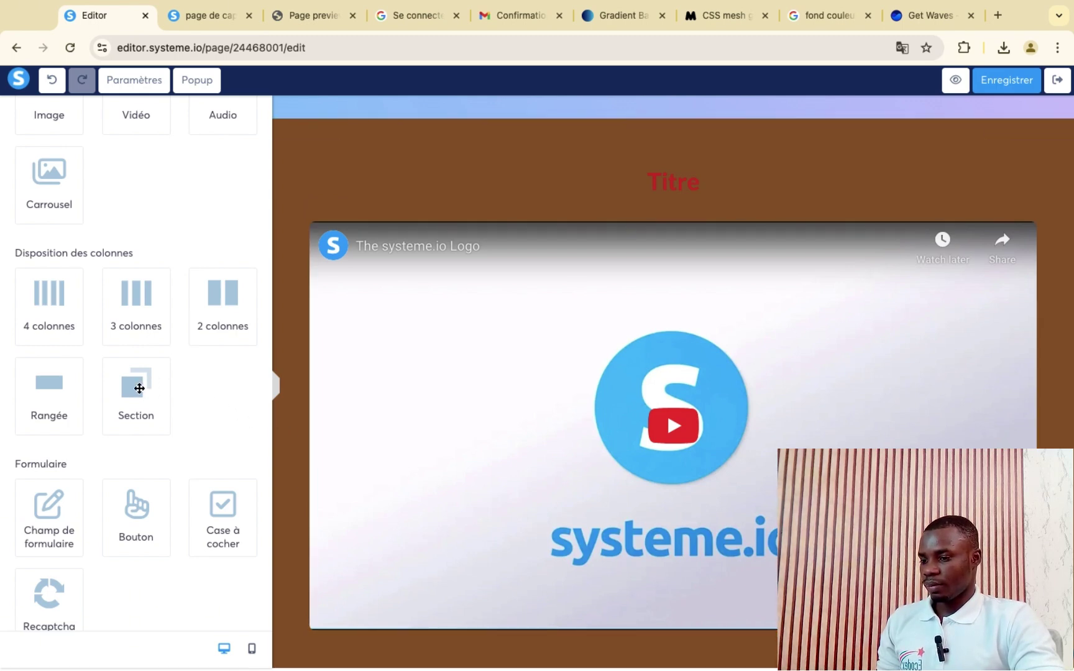
{"action": "left_click_drag", "start_coordinate": [139, 390], "coordinate": [339, 578]}
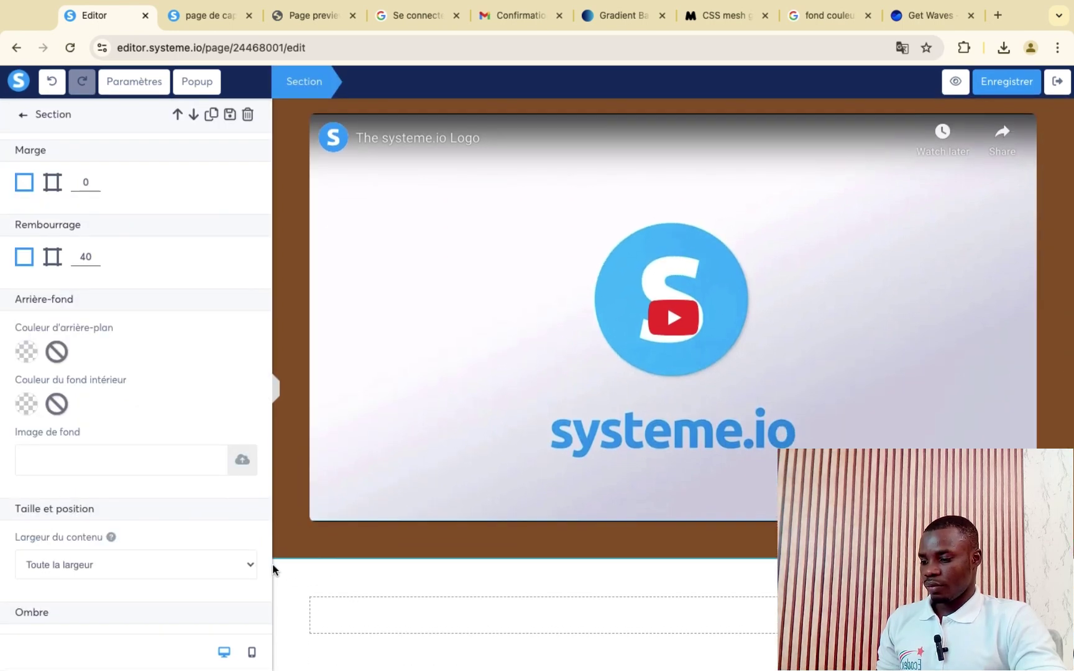
{"action": "scroll", "coordinate": [115, 456], "scroll_direction": "down", "scroll_amount": 6}
{"action": "scroll", "coordinate": [115, 457], "scroll_direction": "up", "scroll_amount": 6}
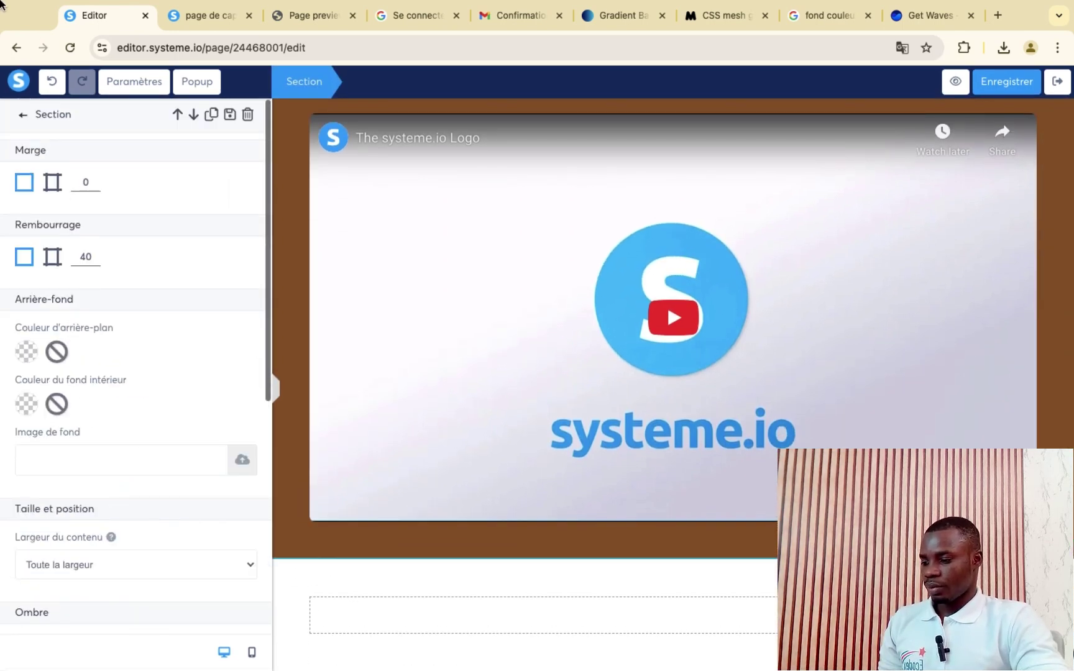
- Insert a Code HTML element into the new section and open the element's settings
{"action": "left_click", "coordinate": [22, 118]}
{"action": "scroll", "coordinate": [124, 548], "scroll_direction": "down", "scroll_amount": 10}
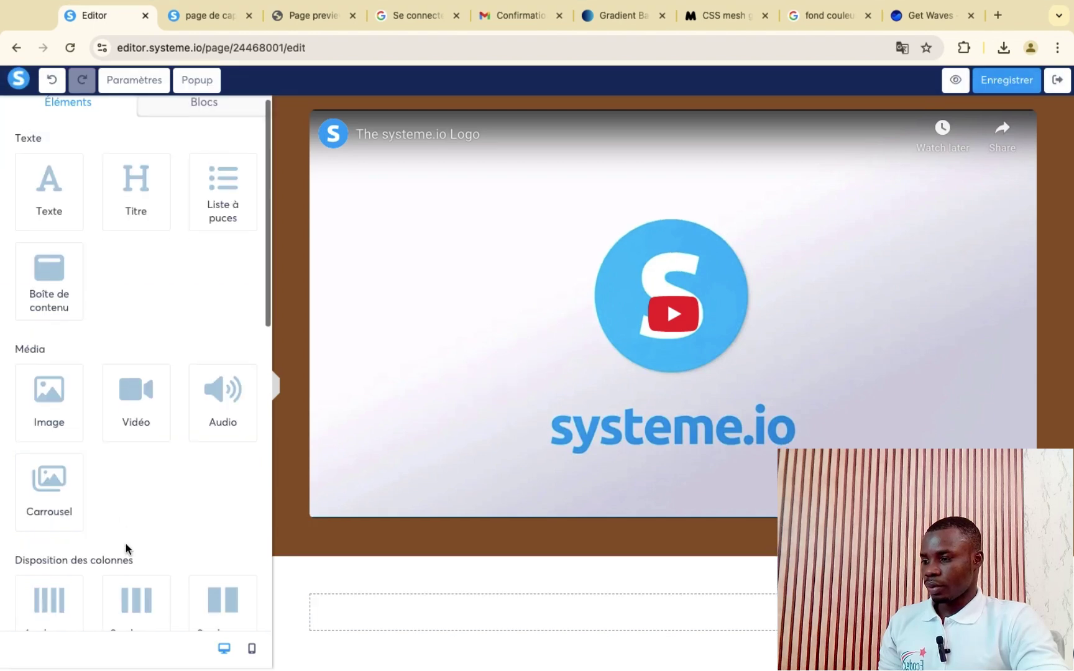
{"action": "left_click_drag", "start_coordinate": [55, 574], "coordinate": [479, 592]}
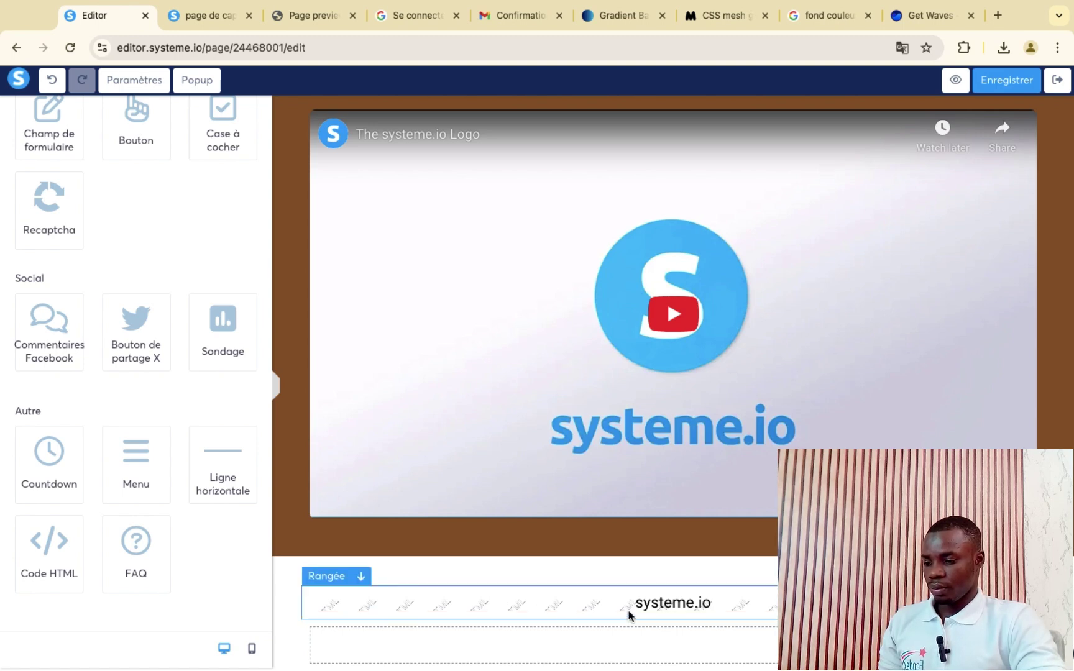
{"action": "left_click", "coordinate": [629, 614]}
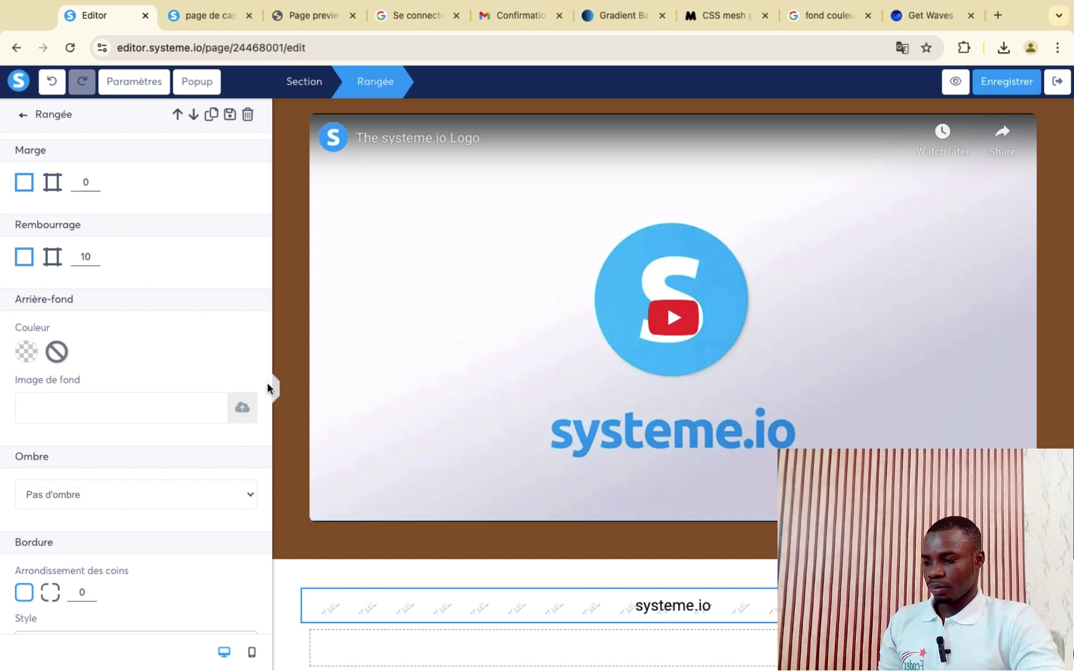
{"action": "left_click", "coordinate": [505, 608]}
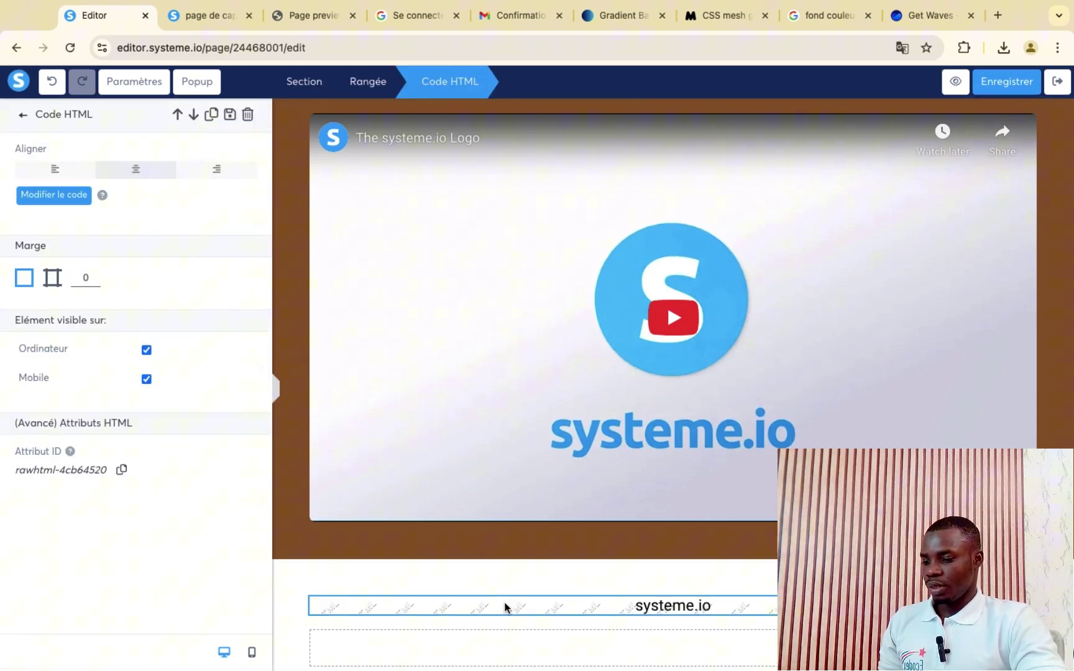
- Replace the HTML element's placeholder code with the copied SVG wave code and save it
{"action": "left_click", "coordinate": [44, 197]}
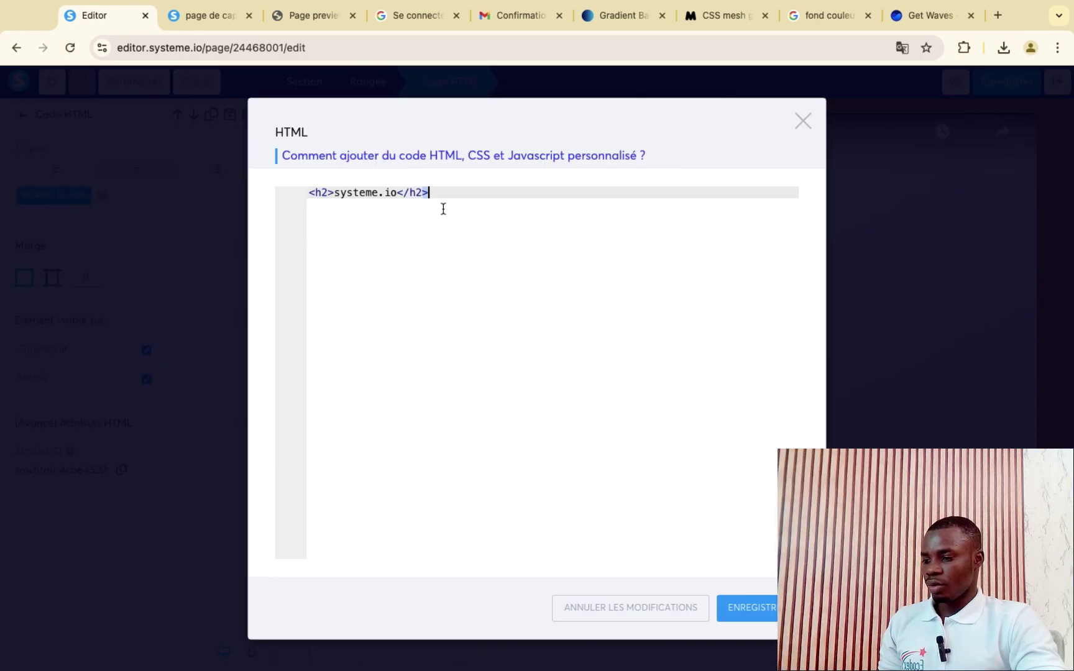
{"action": "key", "text": "ctrl+a"}
{"action": "key", "text": "ctrl+v"}
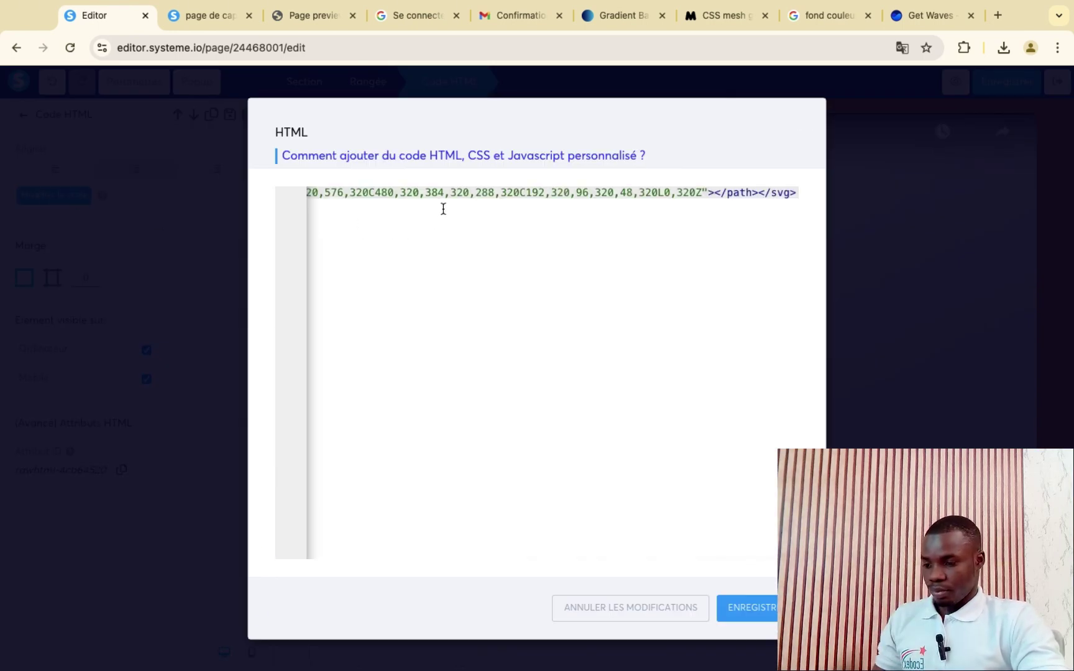
{"action": "left_click", "coordinate": [758, 606]}
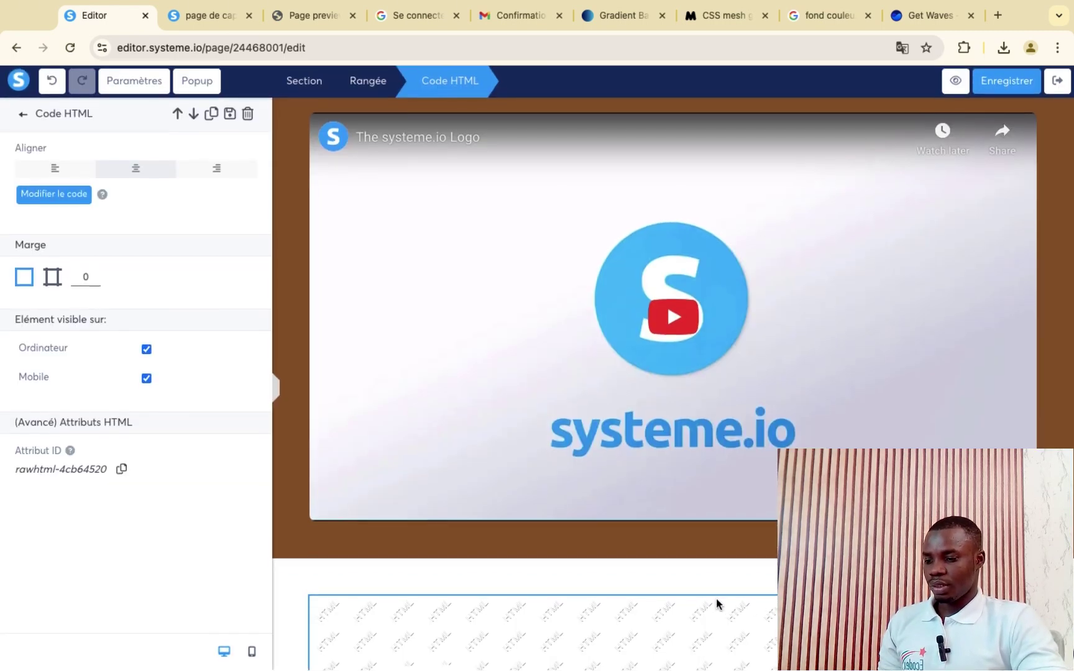
- Give the wave's Code HTML element individual side margins and set its top margin to -108
{"action": "left_click", "coordinate": [563, 588]}
{"action": "scroll", "coordinate": [563, 584], "scroll_direction": "down", "scroll_amount": 3}
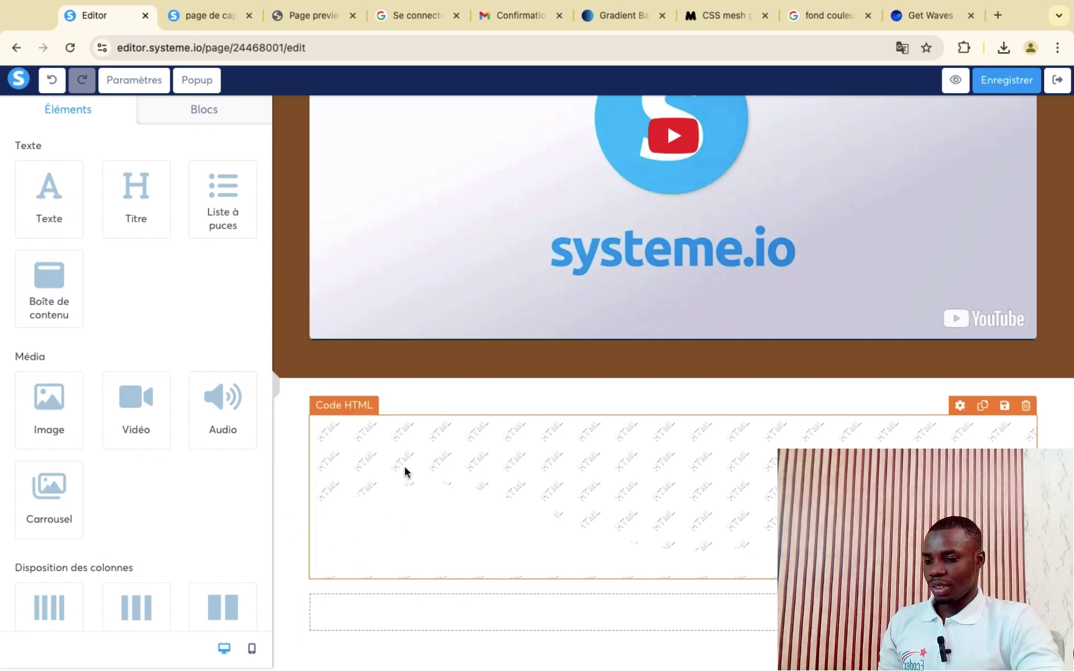
{"action": "left_click", "coordinate": [320, 460]}
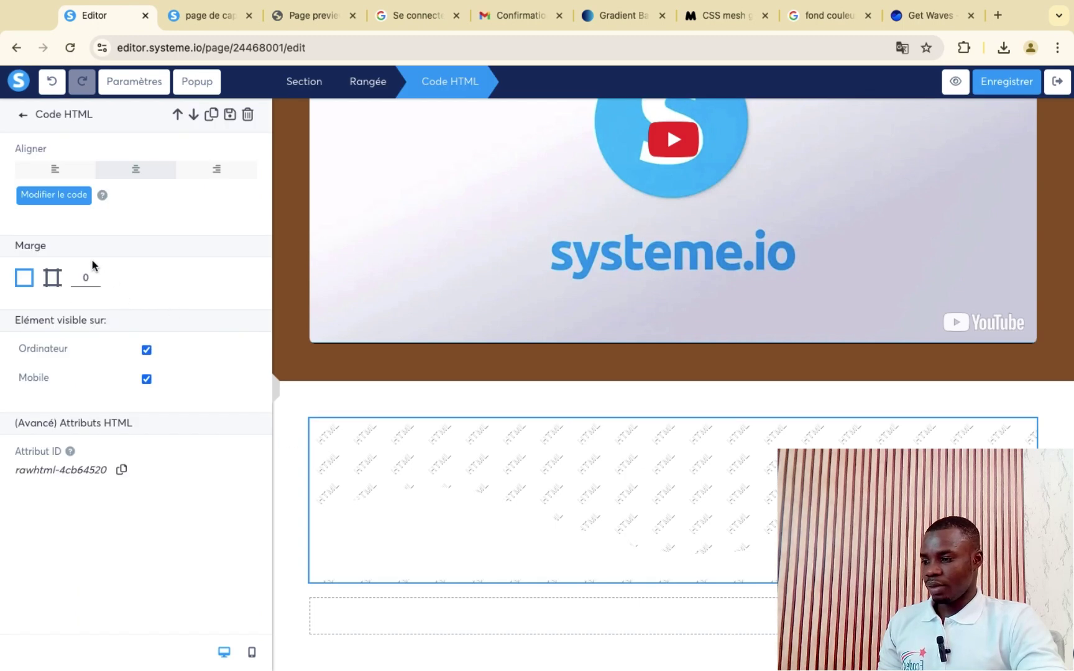
{"action": "left_click", "coordinate": [54, 280]}
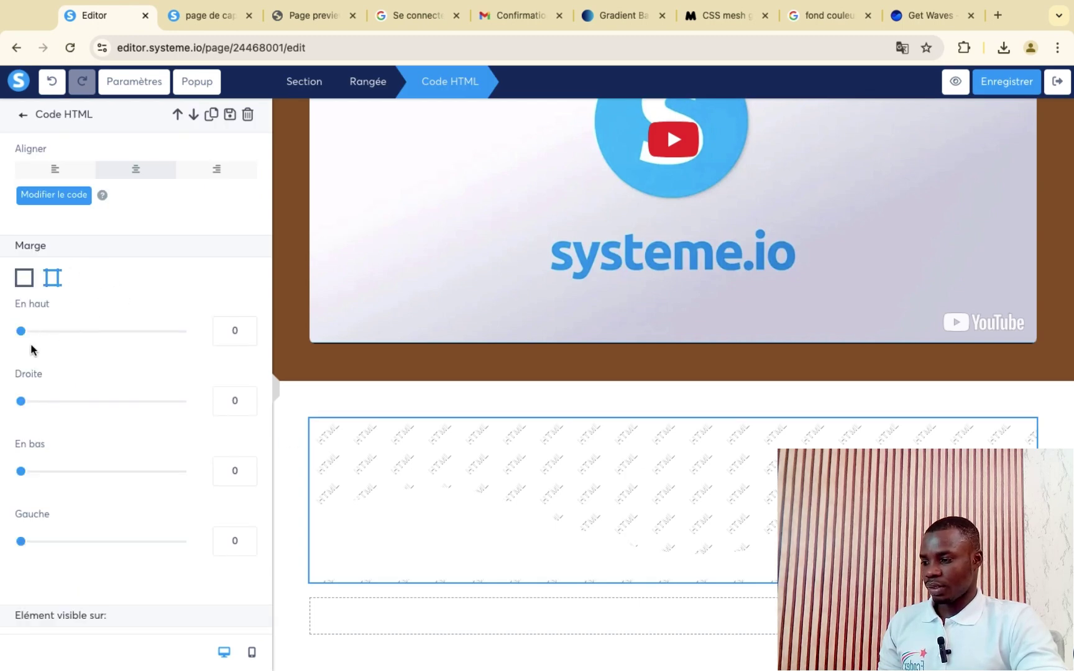
{"action": "left_click_drag", "start_coordinate": [246, 338], "coordinate": [247, 339]}
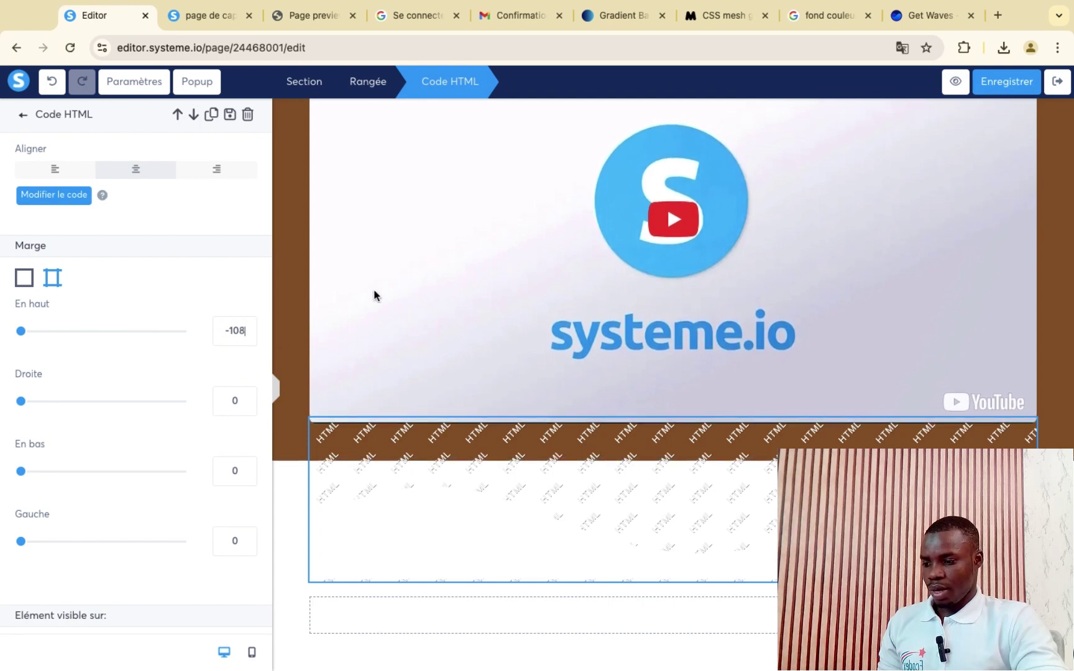
- Switch the brown title and video section to individual side padding and increase its bottom padding
{"action": "left_click", "coordinate": [293, 289]}
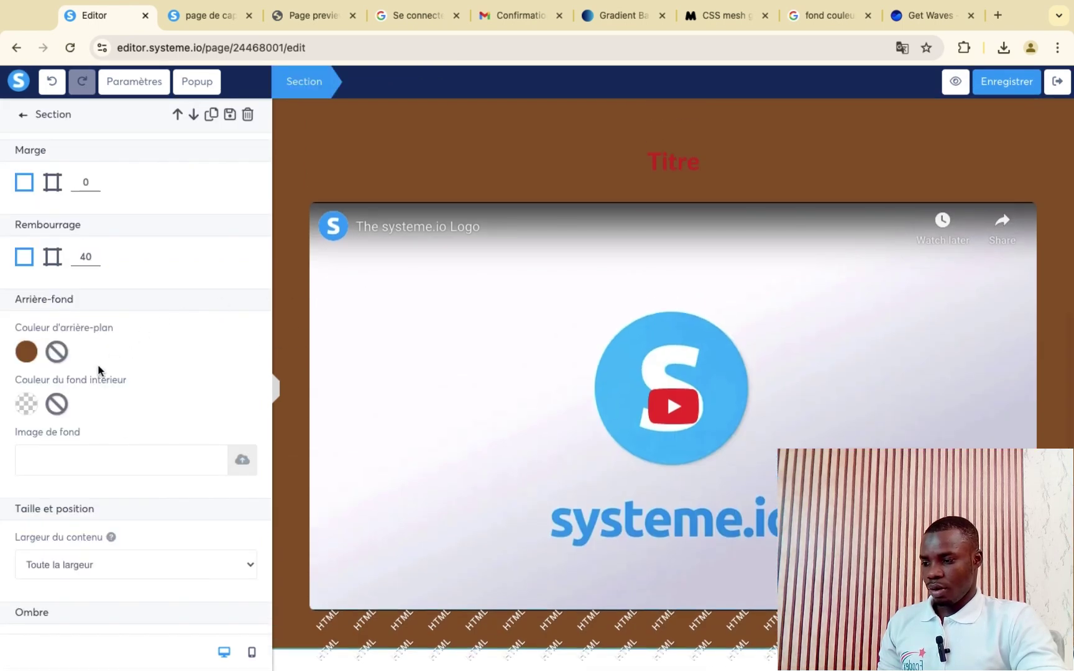
{"action": "left_click", "coordinate": [53, 256]}
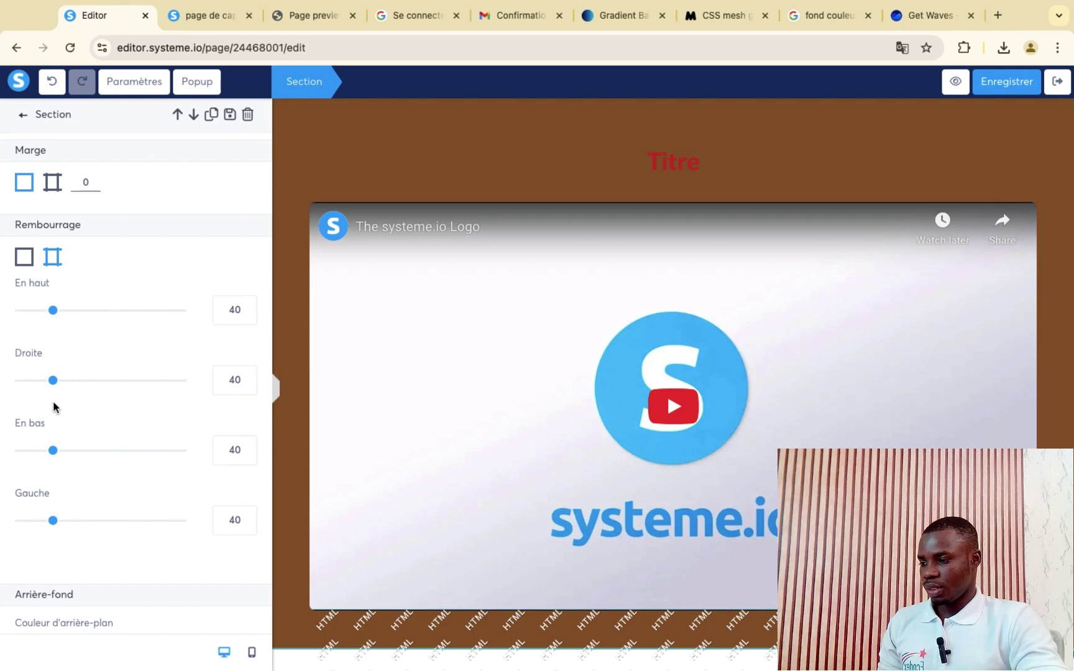
{"action": "left_click_drag", "start_coordinate": [53, 446], "coordinate": [139, 448]}
{"action": "left_click", "coordinate": [424, 507]}
{"action": "scroll", "coordinate": [423, 507], "scroll_direction": "down", "scroll_amount": 5}
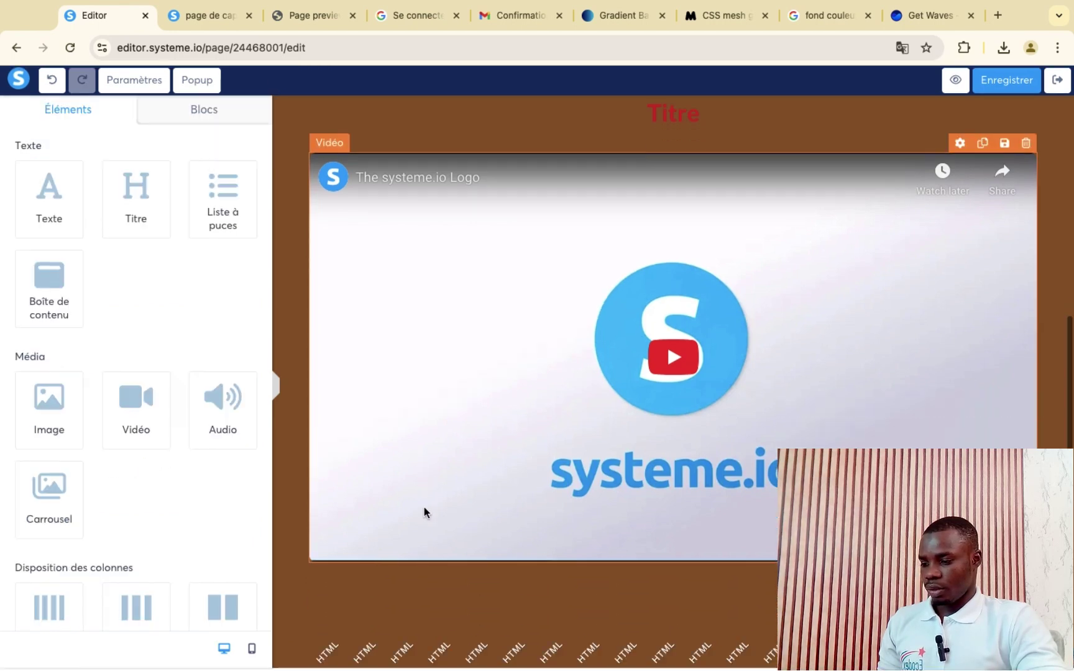
- Give the section holding the wave individual side margins and set its top margin to -125
{"action": "left_click", "coordinate": [276, 515]}
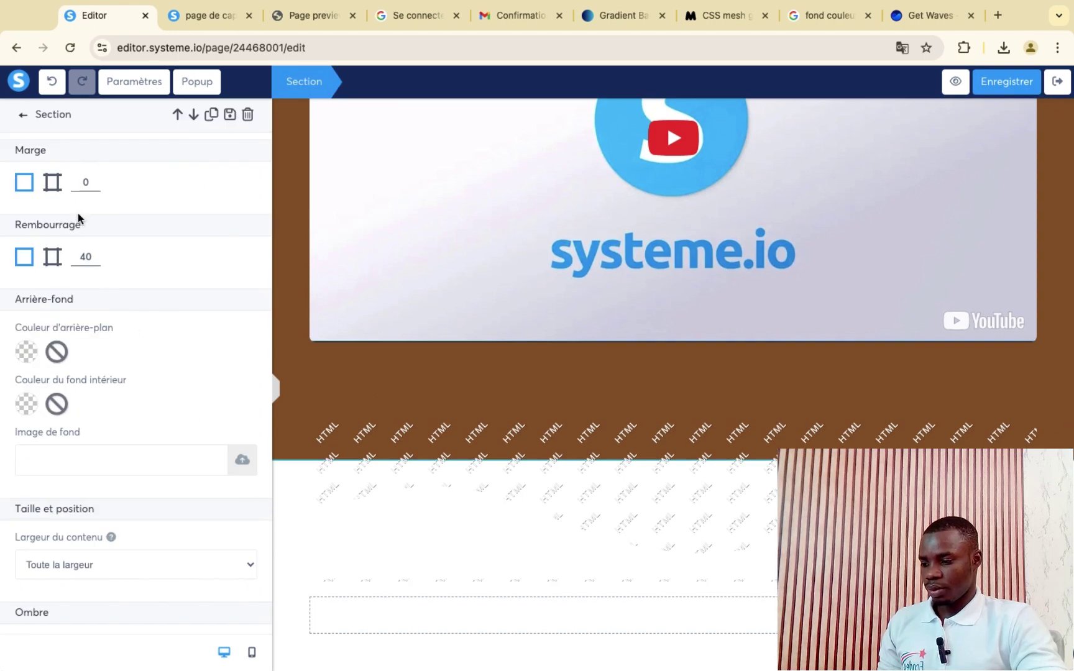
{"action": "left_click", "coordinate": [53, 183]}
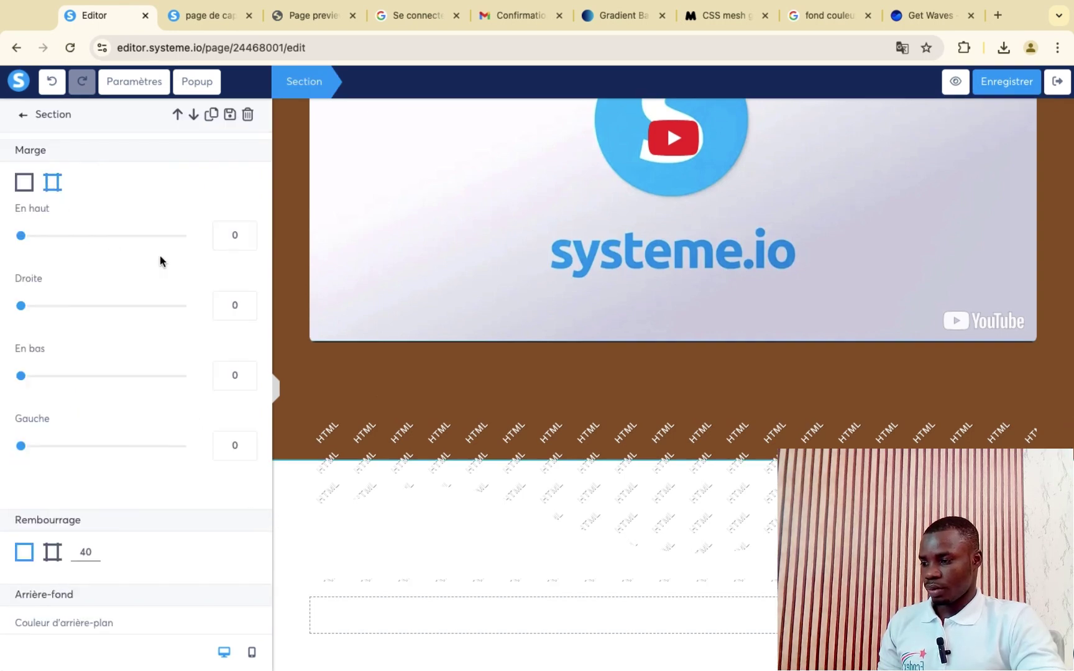
{"action": "left_click", "coordinate": [246, 242]}
{"action": "left_click", "coordinate": [246, 242]}
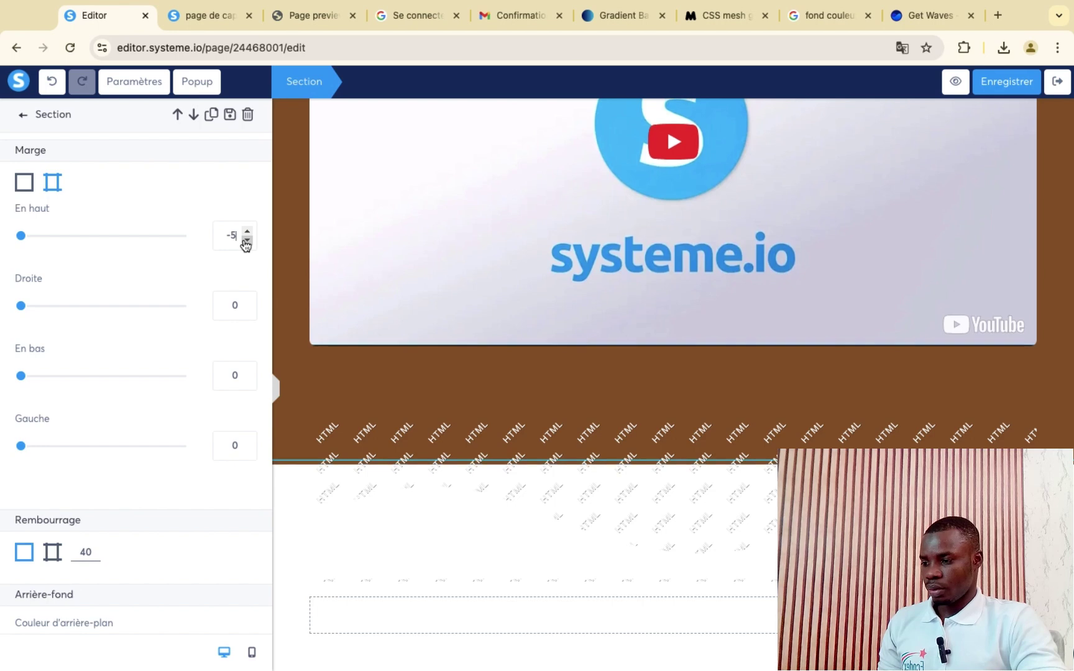
{"action": "left_click", "coordinate": [246, 242]}
{"action": "left_click", "coordinate": [246, 242]}
{"action": "left_click", "coordinate": [246, 242]}
{"action": "left_click", "coordinate": [246, 242]}
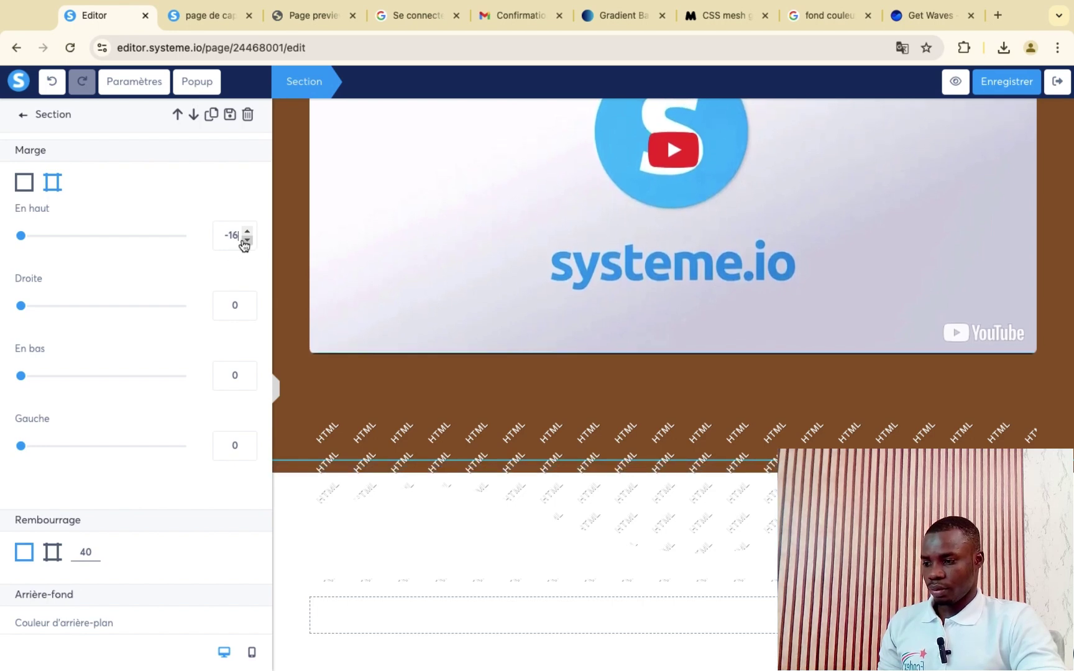
{"action": "left_click", "coordinate": [246, 241]}
{"action": "left_click", "coordinate": [246, 241]}
{"action": "left_click", "coordinate": [246, 242]}
{"action": "left_click", "coordinate": [246, 242]}
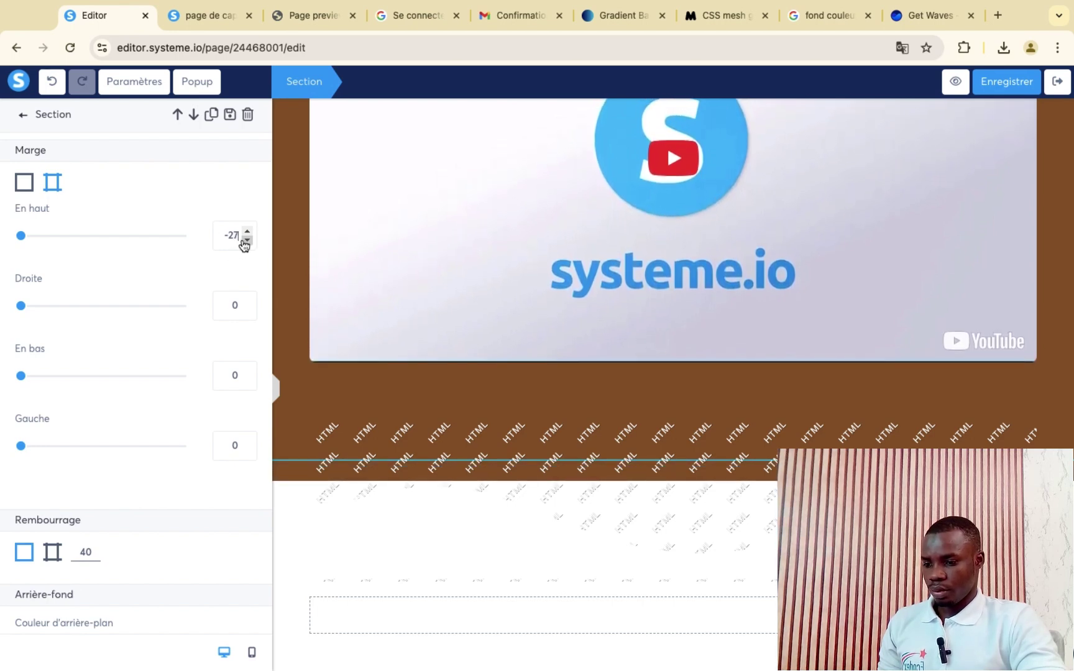
{"action": "left_click", "coordinate": [246, 242]}
{"action": "left_click", "coordinate": [246, 241]}
{"action": "left_click", "coordinate": [246, 242]}
{"action": "left_click", "coordinate": [247, 242]}
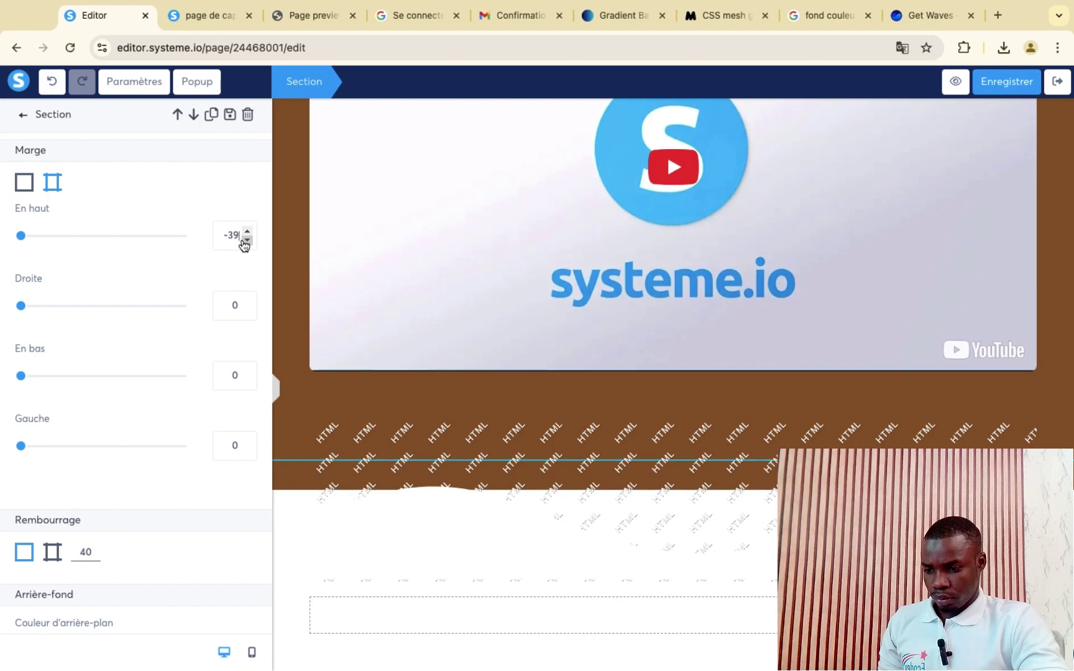
{"action": "left_click", "coordinate": [246, 241]}
{"action": "left_click", "coordinate": [246, 241]}
{"action": "left_click", "coordinate": [246, 242]}
{"action": "left_click", "coordinate": [246, 242]}
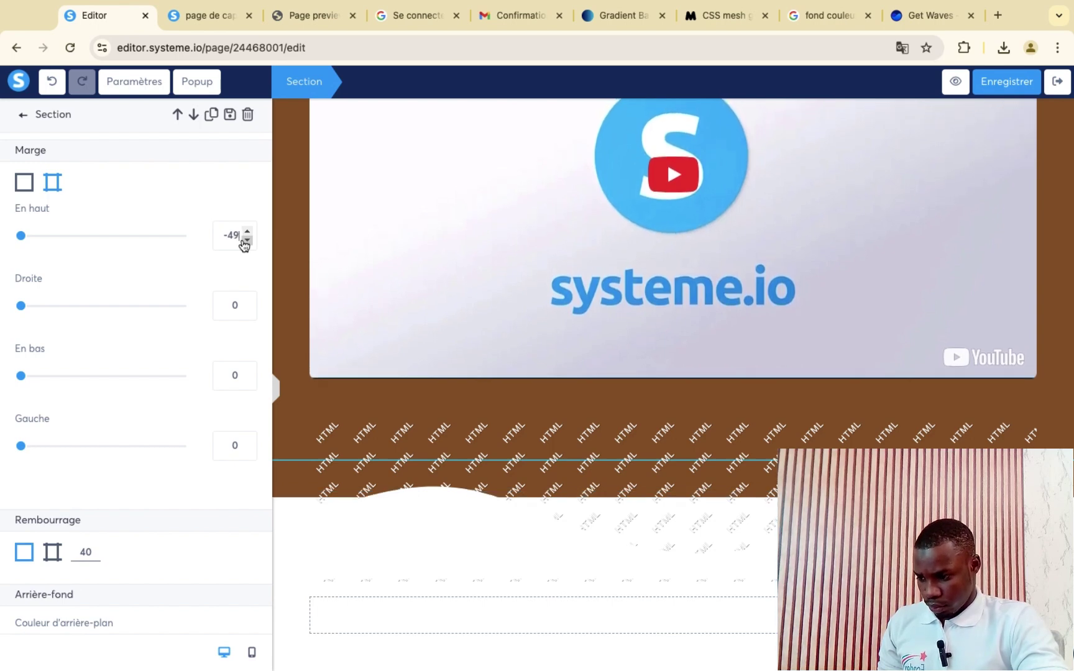
{"action": "left_click", "coordinate": [246, 242]}
{"action": "left_click", "coordinate": [246, 242]}
{"action": "left_click", "coordinate": [246, 242]}
{"action": "left_click", "coordinate": [246, 241]}
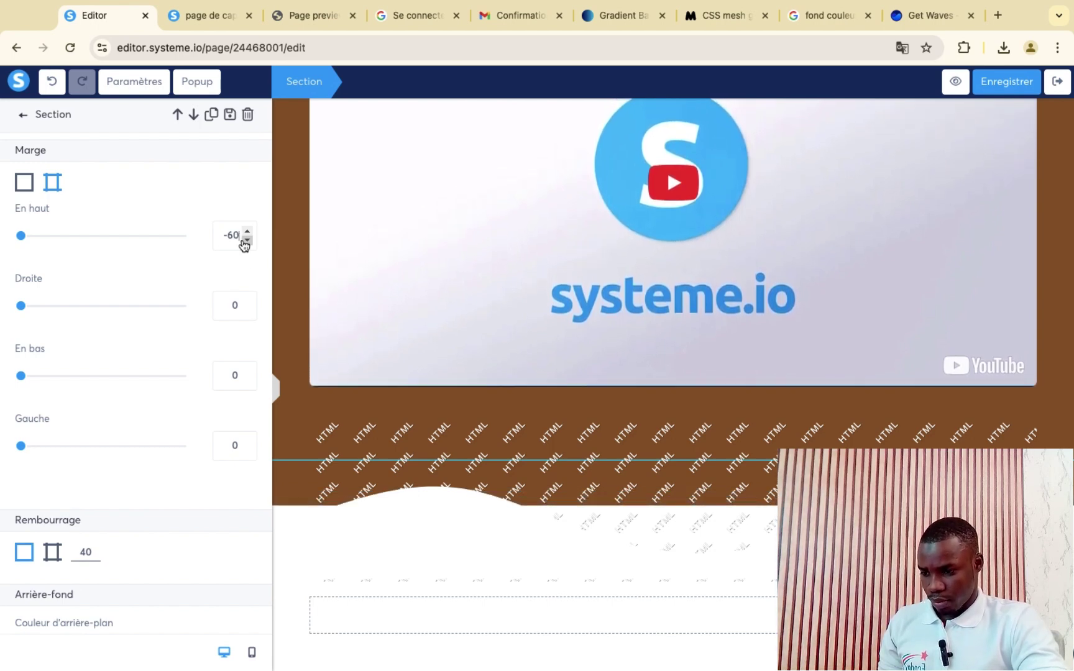
{"action": "left_click", "coordinate": [246, 242]}
{"action": "left_click", "coordinate": [246, 242]}
{"action": "left_click", "coordinate": [246, 242]}
{"action": "left_click", "coordinate": [247, 242]}
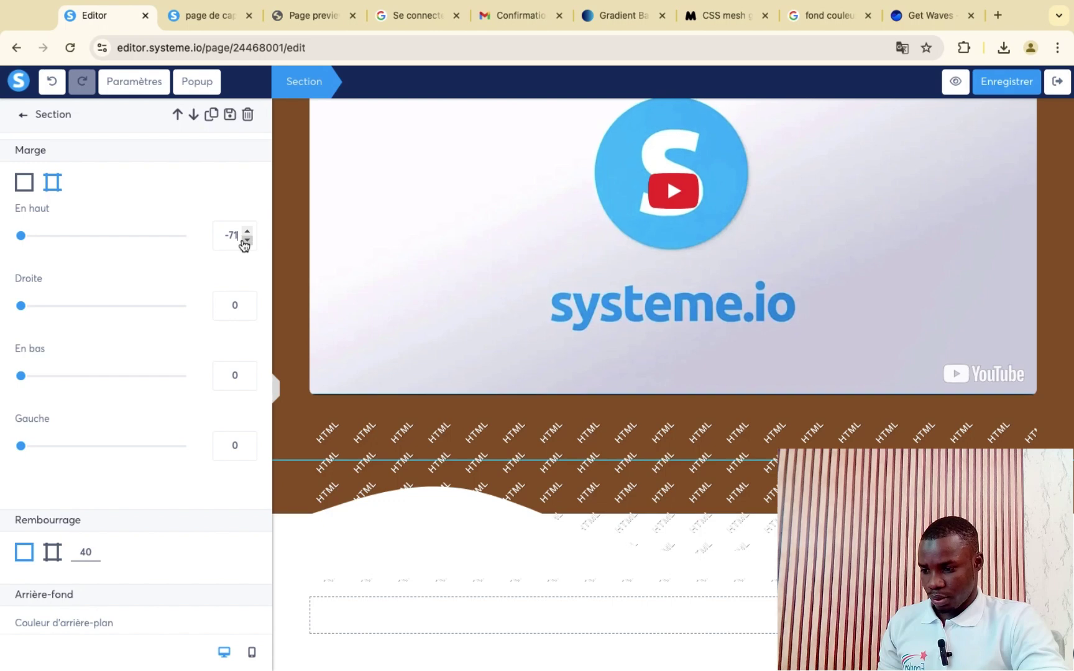
{"action": "left_click", "coordinate": [246, 242]}
{"action": "left_click", "coordinate": [247, 242]}
{"action": "left_click", "coordinate": [246, 242]}
{"action": "left_click", "coordinate": [246, 242]}
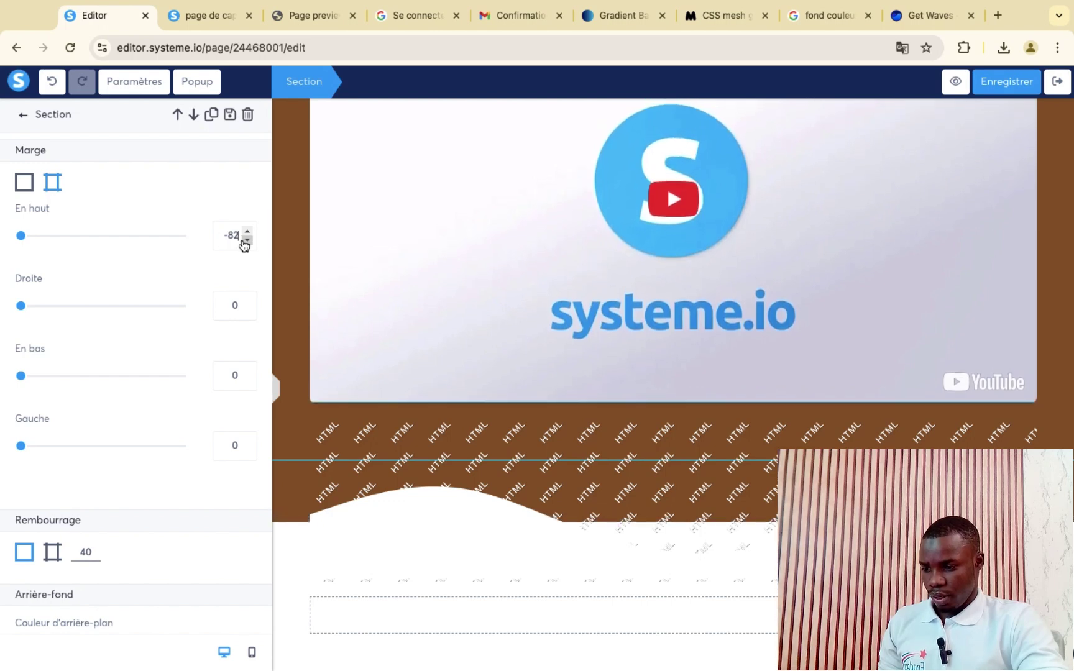
{"action": "left_click", "coordinate": [246, 242]}
{"action": "left_click", "coordinate": [246, 242]}
{"action": "left_click", "coordinate": [246, 242]}
{"action": "left_click", "coordinate": [246, 241]}
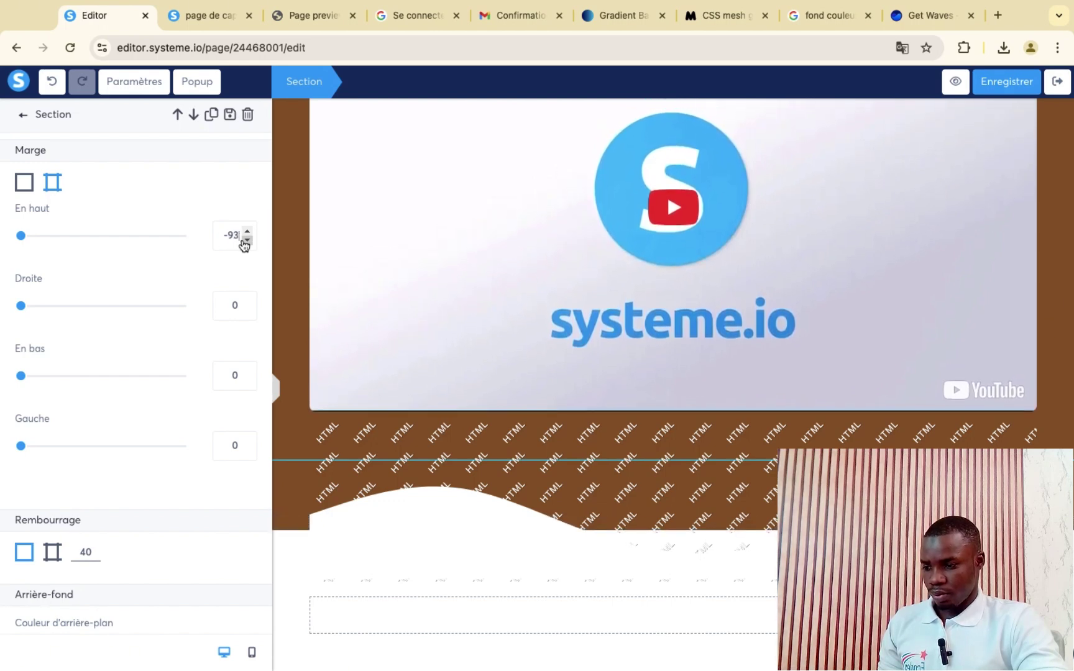
{"action": "left_click", "coordinate": [247, 242]}
{"action": "left_click", "coordinate": [246, 242]}
{"action": "left_click", "coordinate": [246, 242]}
{"action": "left_click", "coordinate": [246, 242]}
{"action": "left_click", "coordinate": [247, 242]}
{"action": "left_click", "coordinate": [246, 241]}
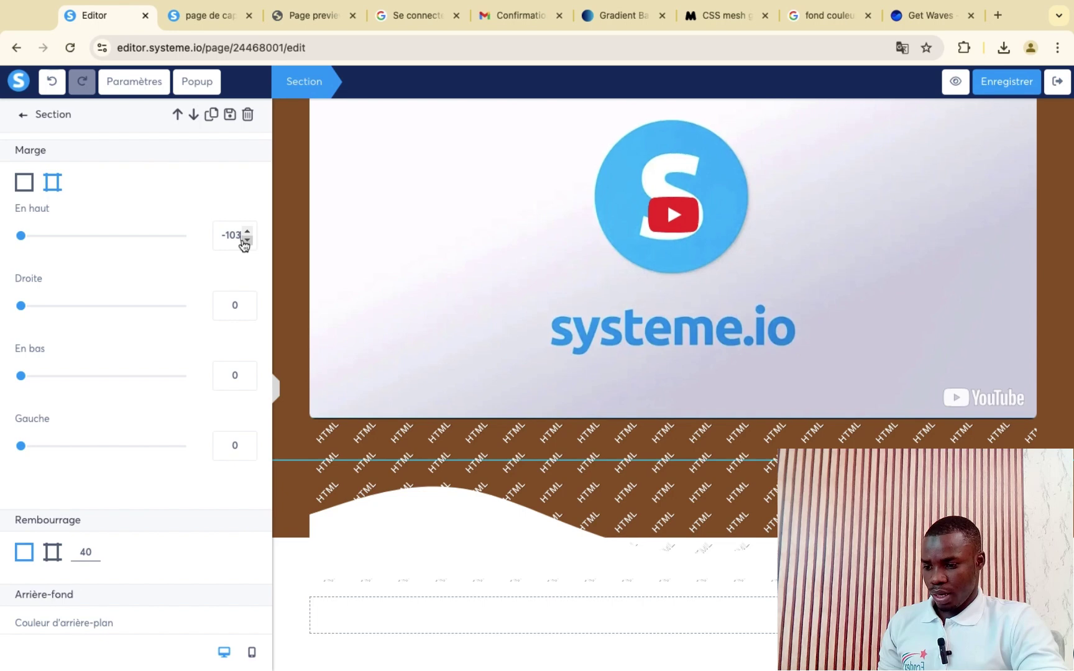
{"action": "left_click", "coordinate": [246, 242]}
{"action": "left_click", "coordinate": [246, 242]}
{"action": "left_click", "coordinate": [247, 242]}
{"action": "left_click", "coordinate": [246, 242]}
{"action": "left_click", "coordinate": [246, 242]}
{"action": "left_click", "coordinate": [246, 242]}
{"action": "left_click", "coordinate": [246, 242]}
{"action": "left_click", "coordinate": [246, 242]}
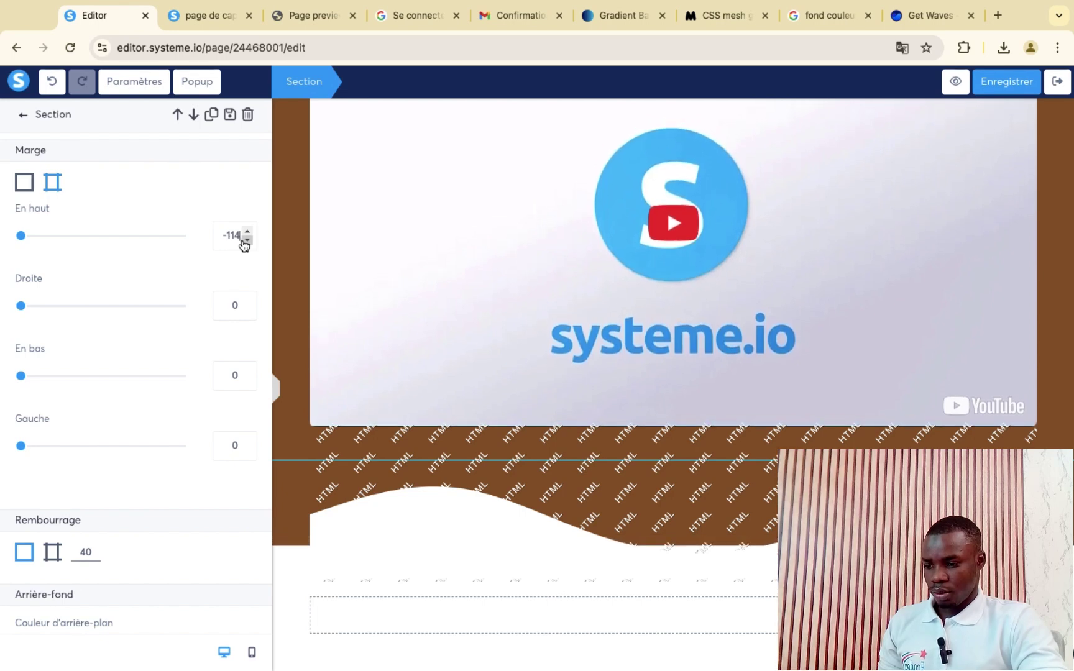
{"action": "left_click", "coordinate": [246, 242]}
{"action": "left_click", "coordinate": [246, 242]}
{"action": "left_click", "coordinate": [246, 241]}
{"action": "left_click", "coordinate": [246, 242]}
{"action": "left_click", "coordinate": [246, 242]}
{"action": "left_click", "coordinate": [247, 242]}
{"action": "left_click", "coordinate": [246, 242]}
{"action": "left_click", "coordinate": [246, 242]}
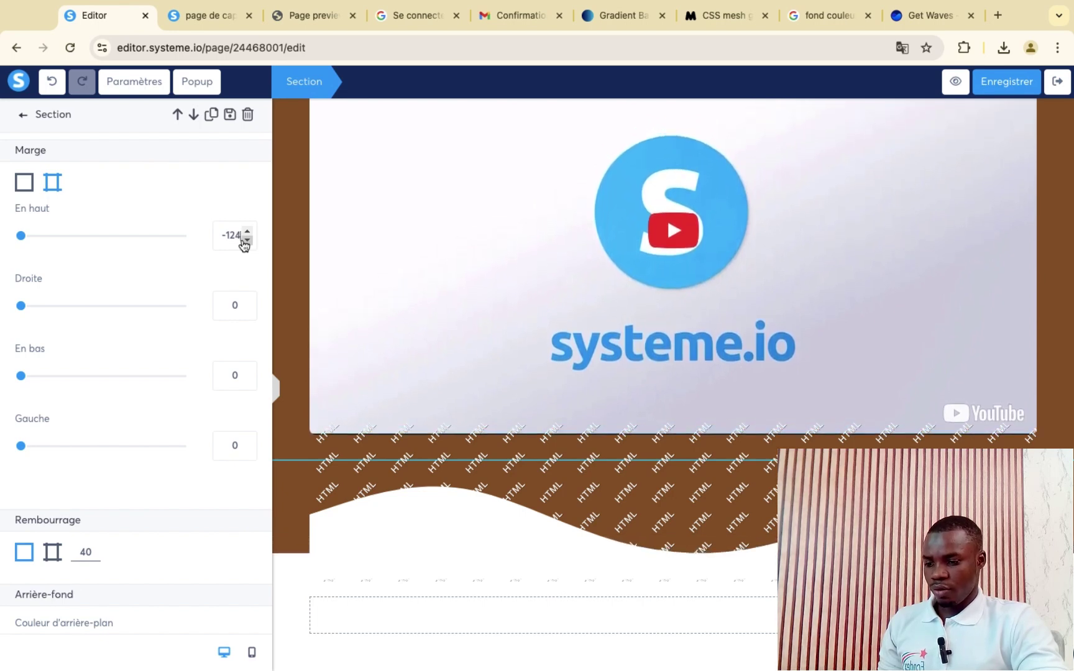
{"action": "left_click", "coordinate": [246, 242]}
{"action": "left_click", "coordinate": [596, 432]}
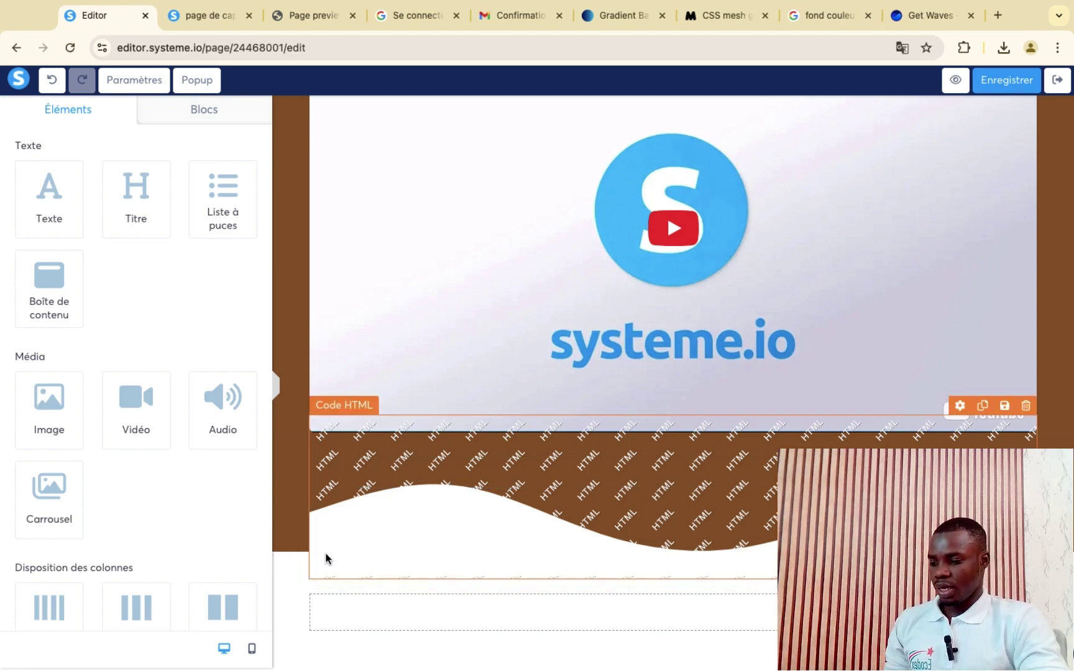
- Choose "Toute la largeur" as the content width of the section holding the wave
{"action": "left_click", "coordinate": [294, 562]}
{"action": "scroll", "coordinate": [93, 291], "scroll_direction": "down", "scroll_amount": 8}
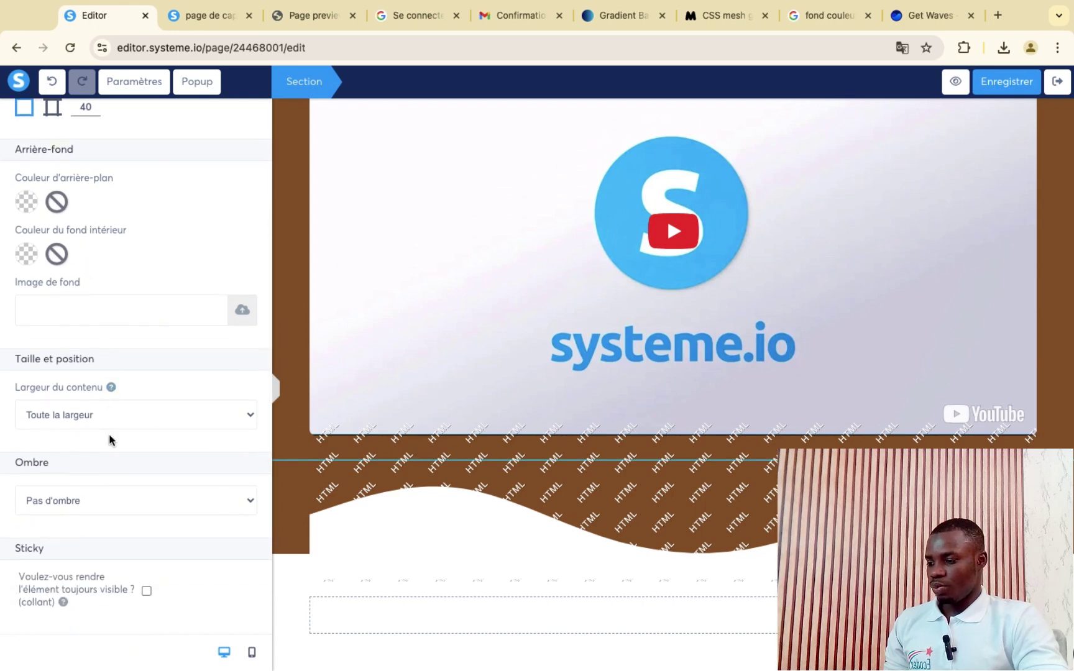
{"action": "left_click", "coordinate": [119, 417]}
{"action": "left_click", "coordinate": [87, 436]}
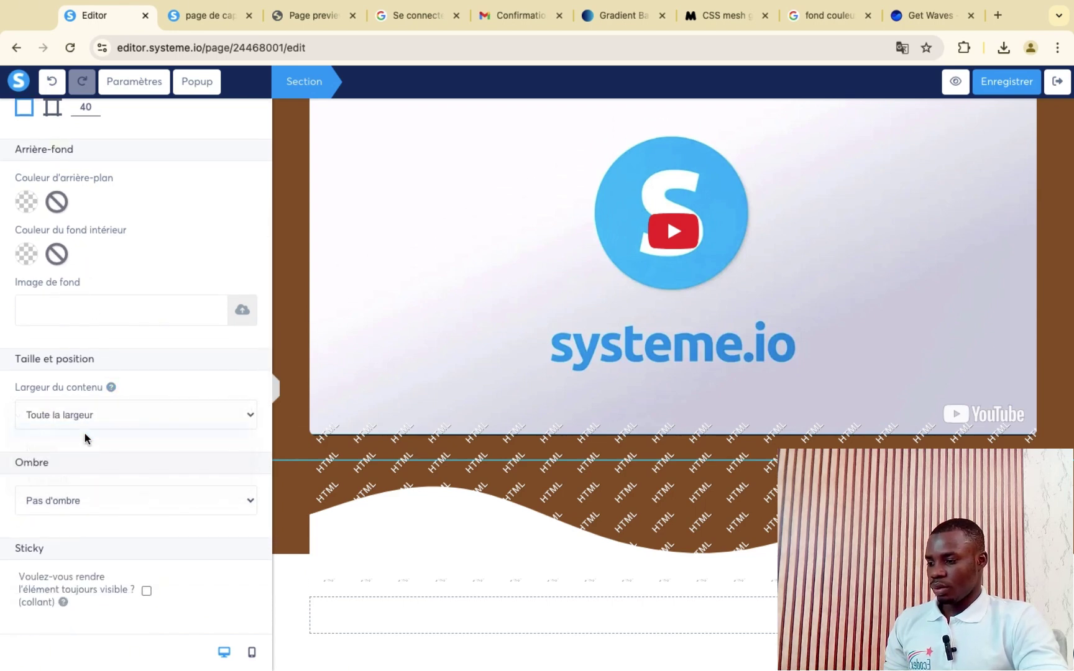
- Switch the wave section to individual side padding and set the top, right, bottom and left padding to 0
{"action": "scroll", "coordinate": [91, 250], "scroll_direction": "up", "scroll_amount": 7}
{"action": "scroll", "coordinate": [55, 314], "scroll_direction": "down", "scroll_amount": 3}
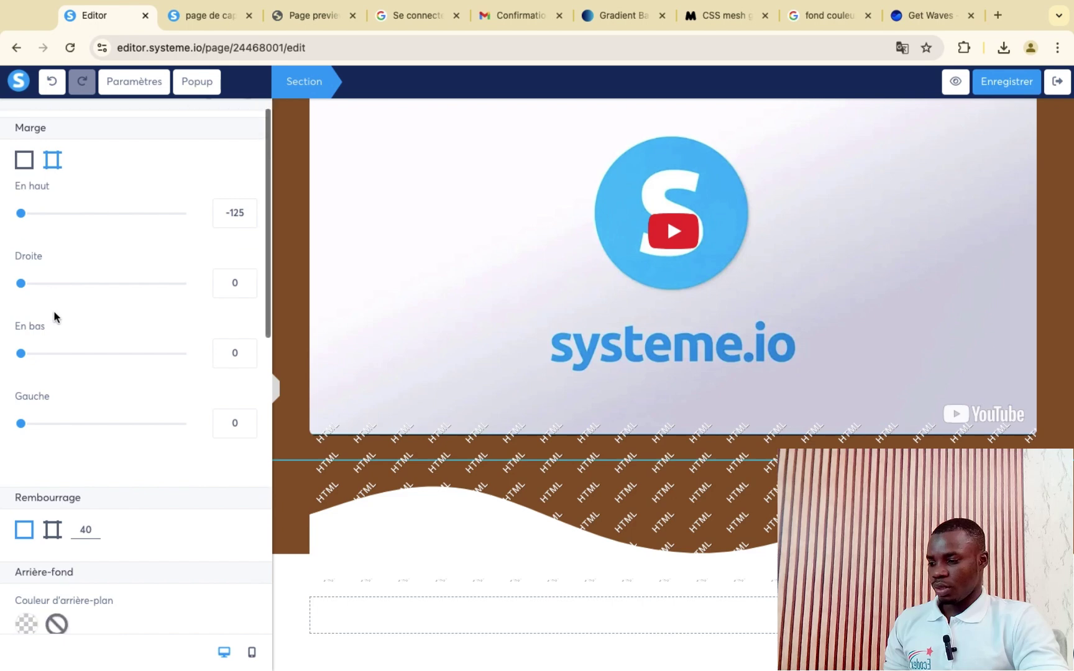
{"action": "left_click", "coordinate": [46, 412]}
{"action": "scroll", "coordinate": [46, 417], "scroll_direction": "down", "scroll_amount": 3}
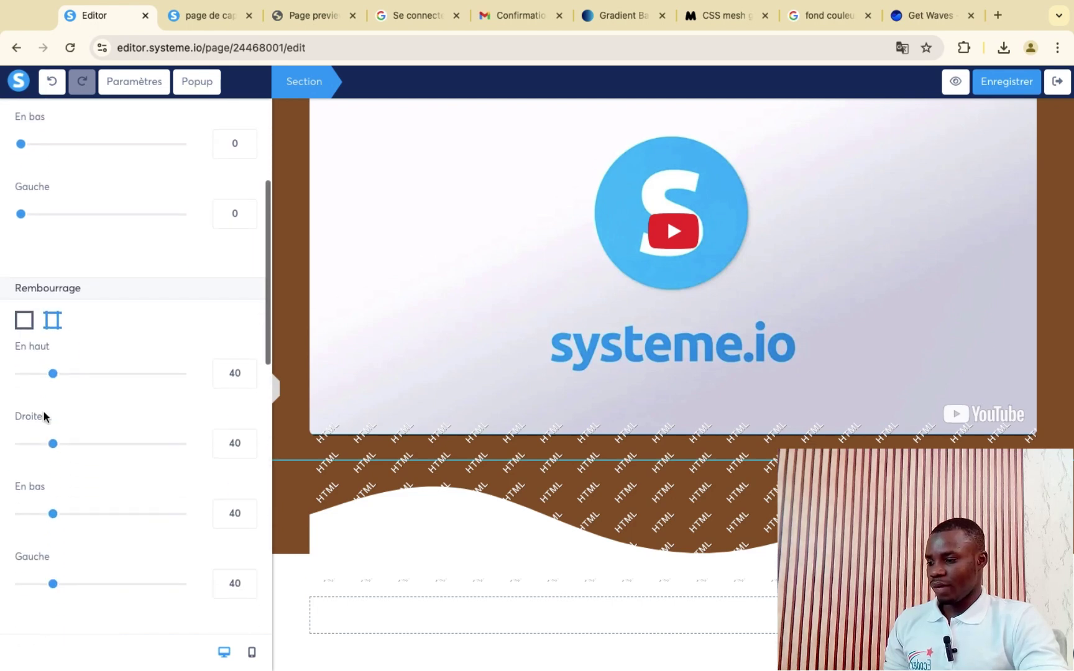
{"action": "left_click_drag", "start_coordinate": [53, 376], "coordinate": [3, 379]}
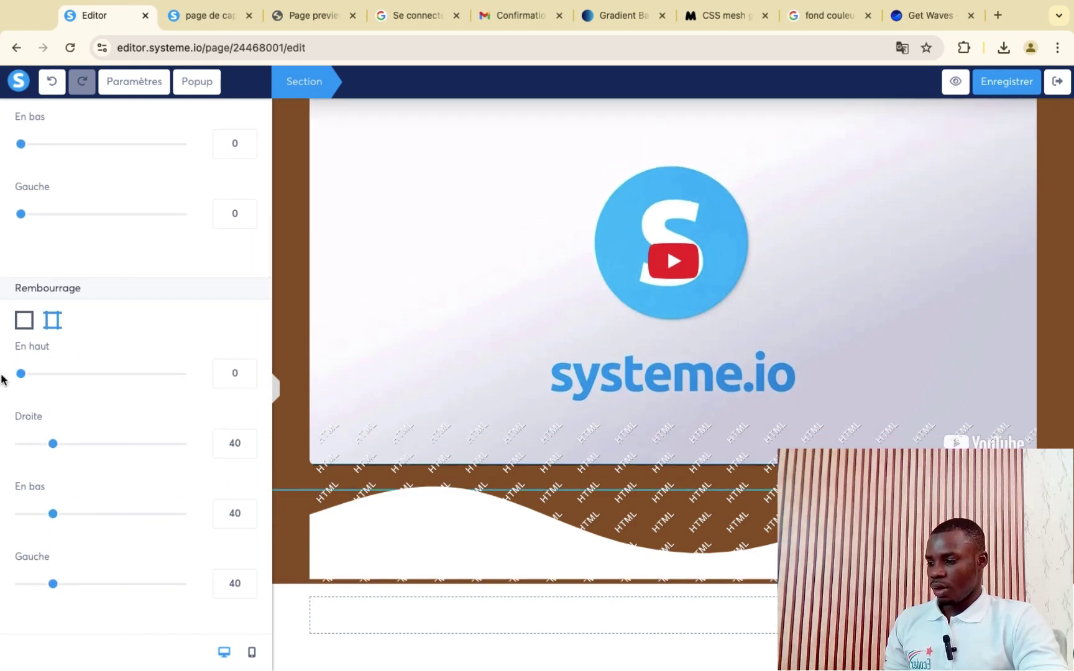
{"action": "left_click_drag", "start_coordinate": [55, 449], "coordinate": [1, 446]}
{"action": "left_click_drag", "start_coordinate": [53, 514], "coordinate": [4, 516]}
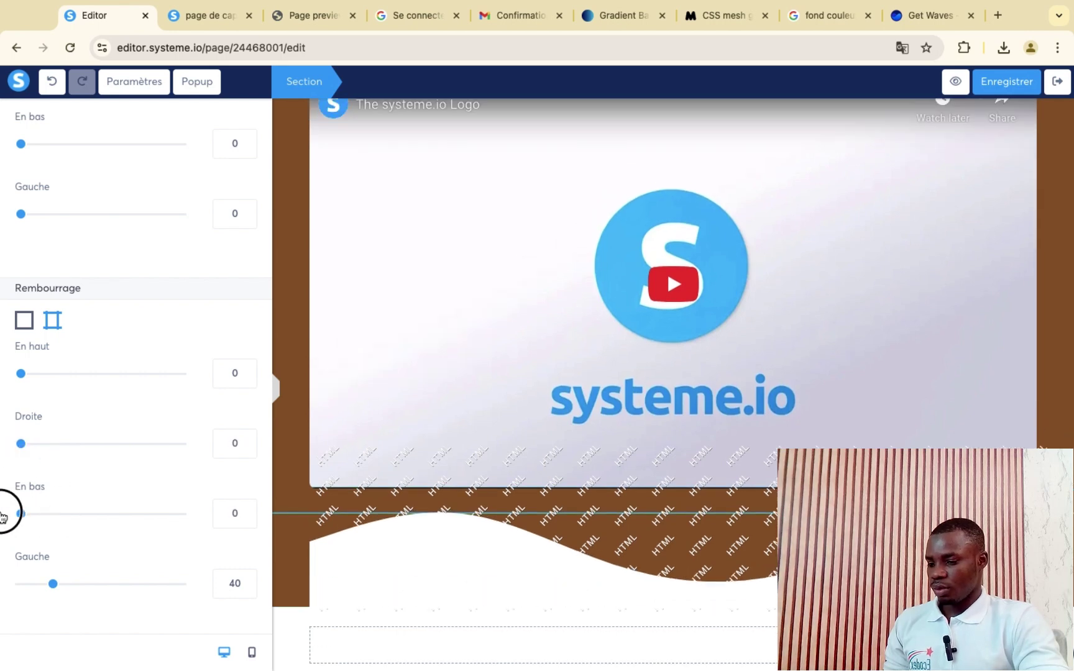
{"action": "left_click_drag", "start_coordinate": [53, 585], "coordinate": [3, 588]}
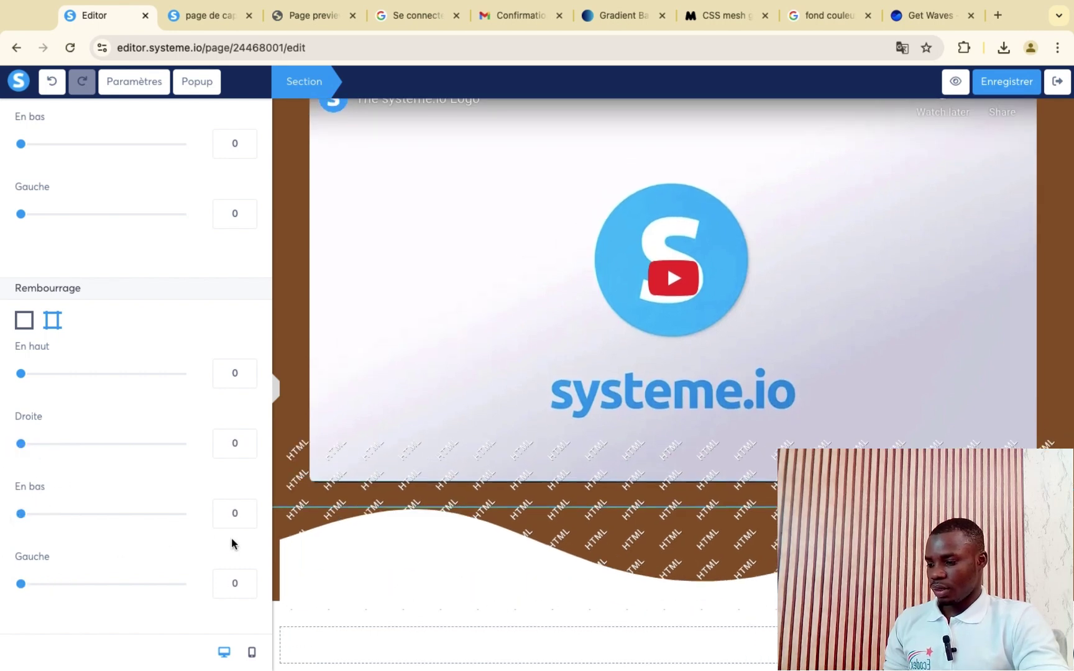
{"action": "left_click", "coordinate": [427, 583]}
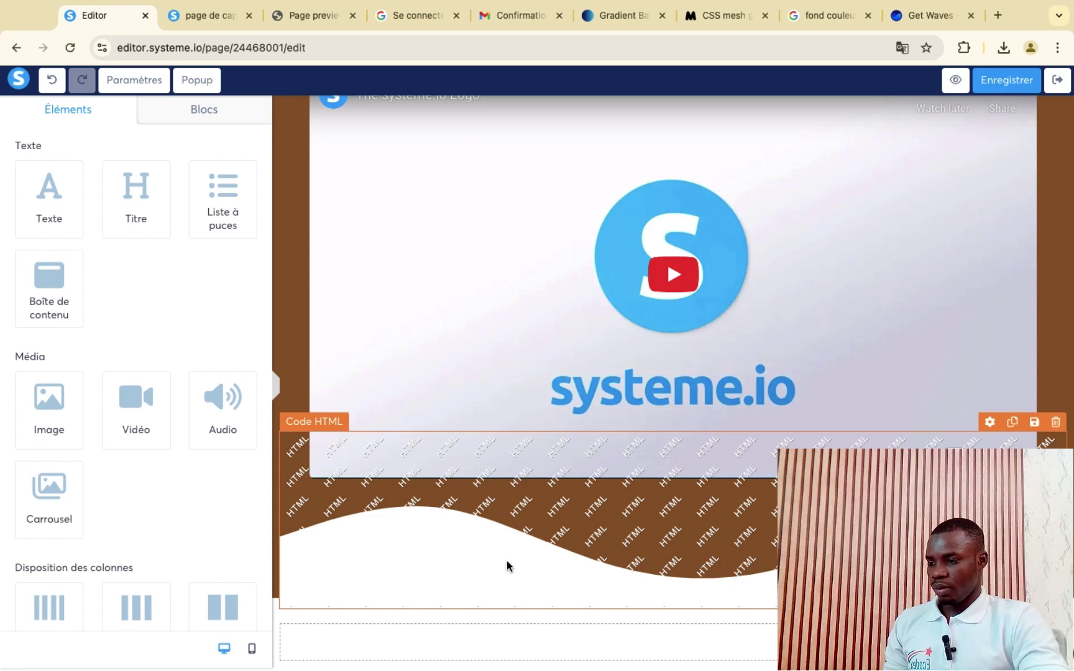
- Set the right margin of the wave's HTML code element to -26
{"action": "left_click", "coordinate": [507, 560]}
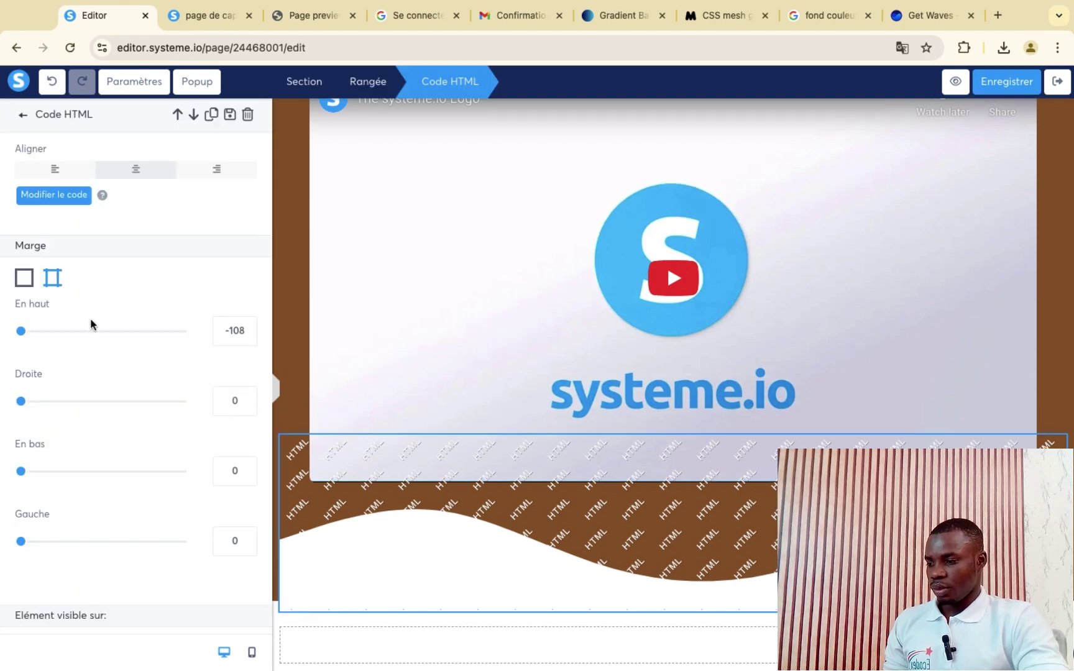
{"action": "scroll", "coordinate": [91, 323], "scroll_direction": "down", "scroll_amount": 3}
{"action": "scroll", "coordinate": [91, 323], "scroll_direction": "up", "scroll_amount": 3}
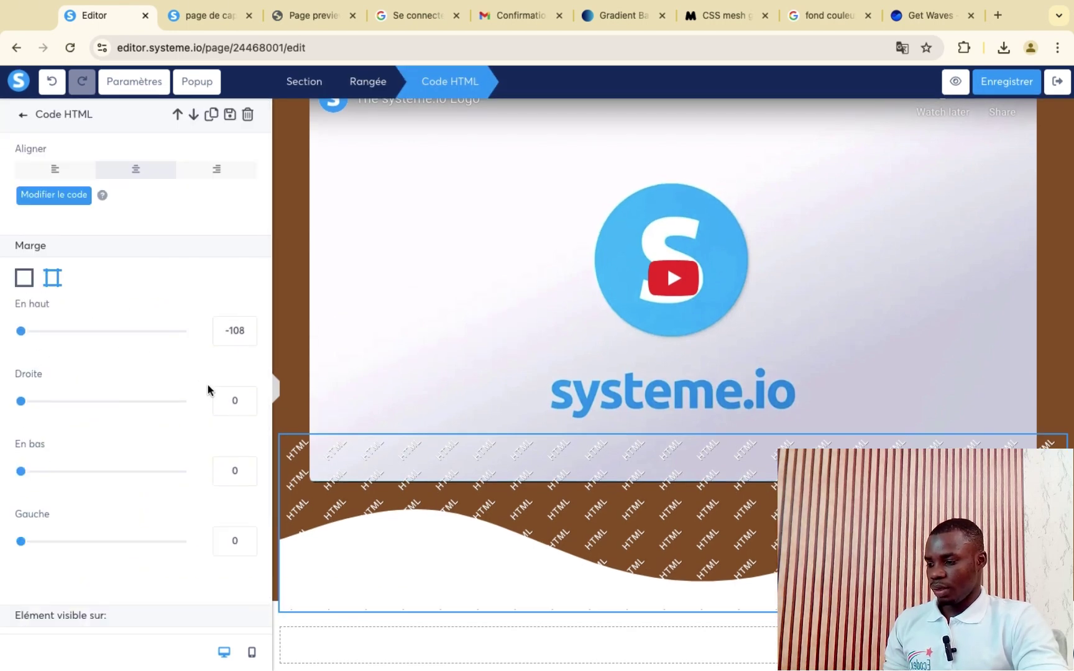
{"action": "left_click_drag", "start_coordinate": [23, 405], "coordinate": [3, 413]}
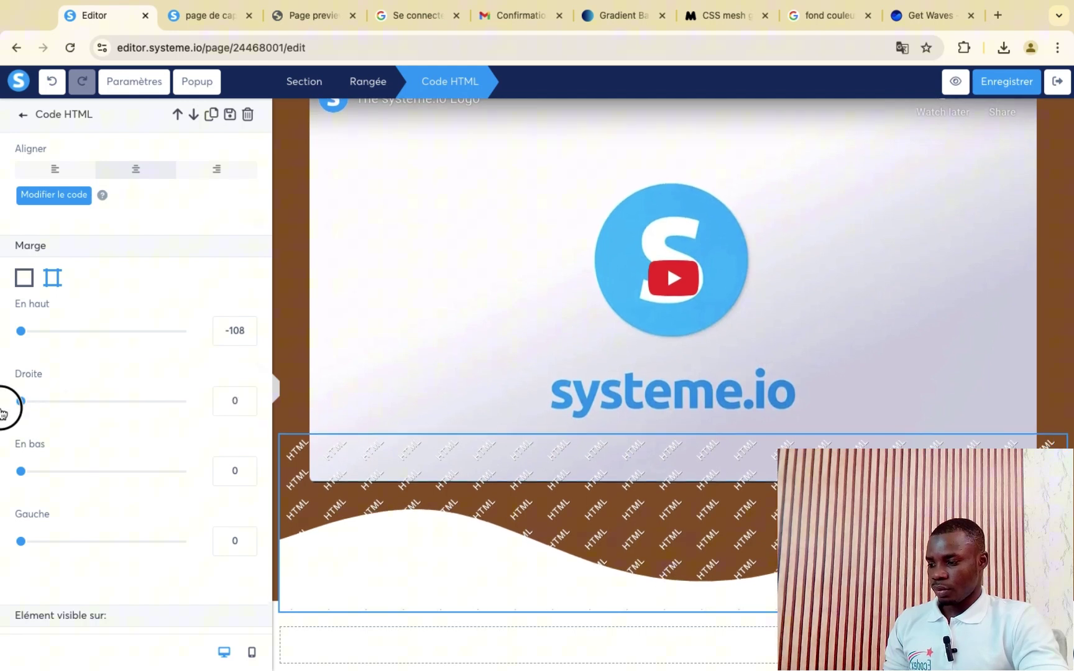
{"action": "left_click", "coordinate": [246, 407]}
{"action": "left_click", "coordinate": [247, 407]}
{"action": "left_click", "coordinate": [247, 407]}
{"action": "left_click", "coordinate": [246, 408]}
{"action": "left_click", "coordinate": [246, 407]}
{"action": "left_click", "coordinate": [246, 408]}
{"action": "left_click", "coordinate": [247, 407]}
{"action": "left_click", "coordinate": [247, 407]}
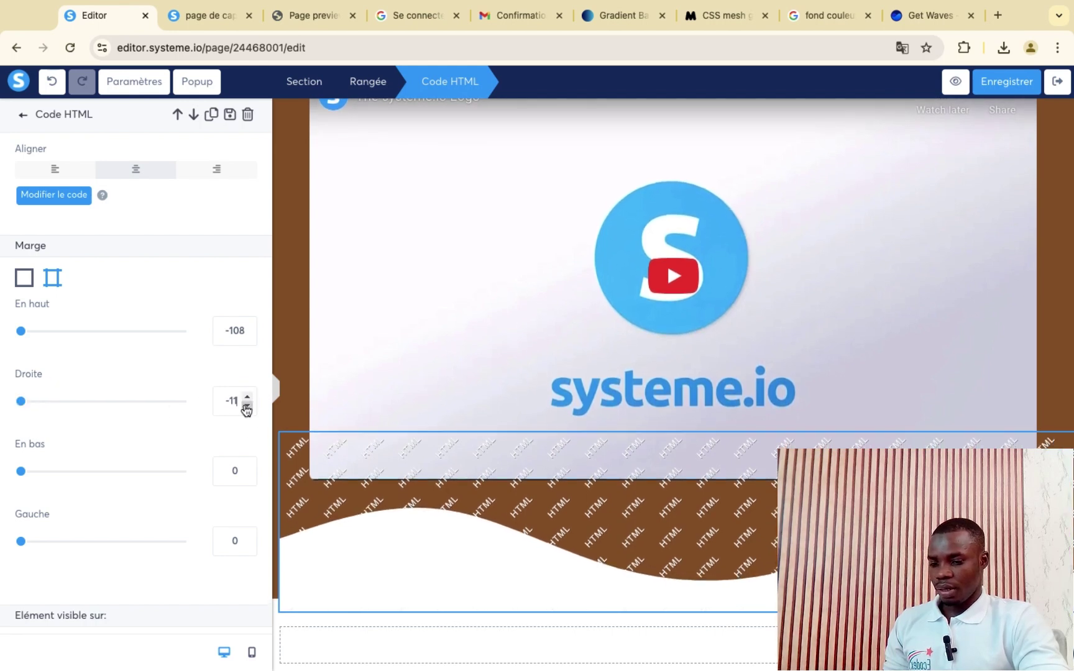
{"action": "left_click", "coordinate": [247, 407]}
{"action": "left_click", "coordinate": [247, 407]}
{"action": "left_click", "coordinate": [247, 407]}
{"action": "left_click", "coordinate": [247, 407]}
{"action": "left_click", "coordinate": [247, 407]}
{"action": "left_click", "coordinate": [247, 408]}
{"action": "left_click", "coordinate": [247, 407]}
{"action": "left_click", "coordinate": [247, 407]}
{"action": "left_click", "coordinate": [247, 407]}
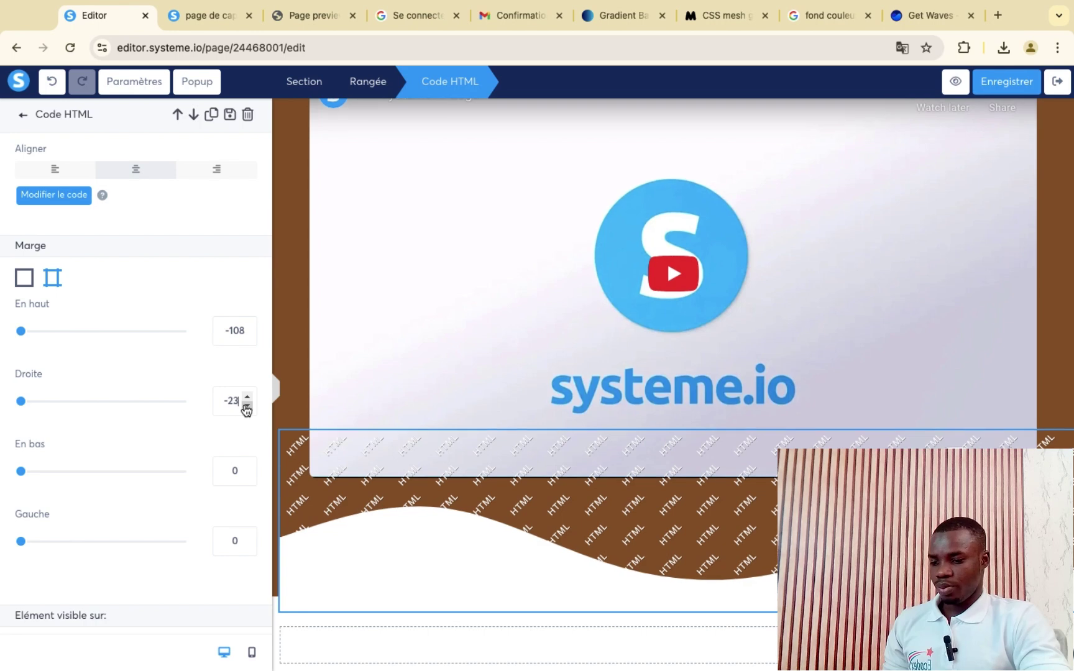
- Set the left margin of the wave's HTML code element to -23
{"action": "left_click", "coordinate": [247, 547]}
{"action": "left_click", "coordinate": [247, 546]}
{"action": "left_click", "coordinate": [247, 546]}
{"action": "left_click", "coordinate": [247, 547]}
{"action": "left_click", "coordinate": [246, 546]}
{"action": "left_click", "coordinate": [246, 547]}
{"action": "left_click", "coordinate": [246, 546]}
{"action": "left_click", "coordinate": [247, 547]}
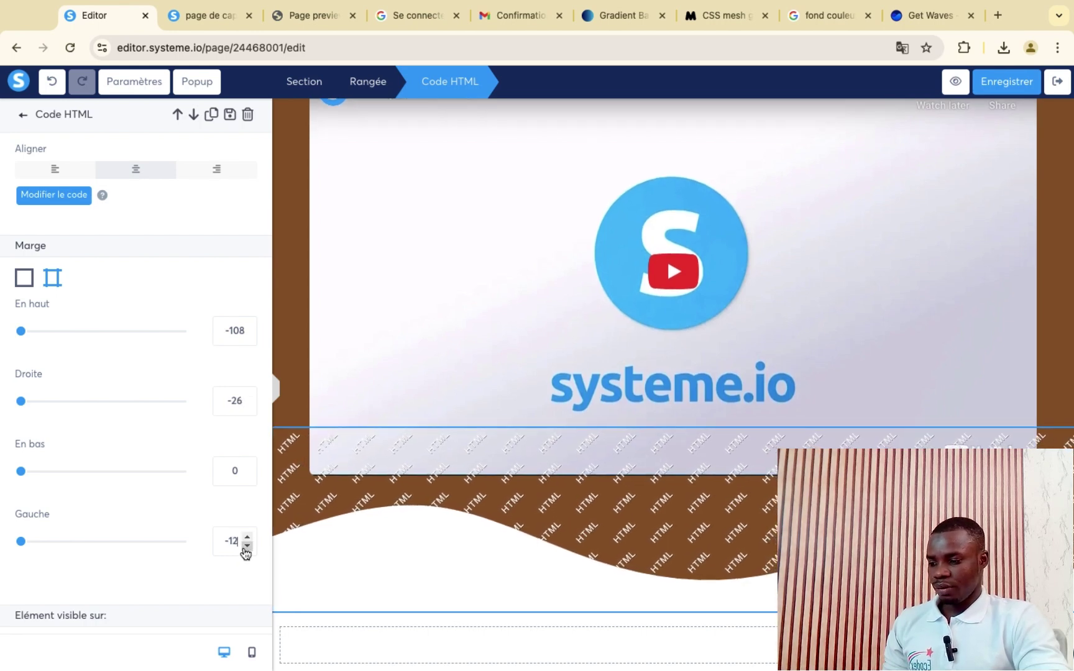
{"action": "left_click", "coordinate": [247, 546]}
{"action": "left_click", "coordinate": [247, 547]}
{"action": "left_click", "coordinate": [247, 546]}
{"action": "left_click", "coordinate": [247, 547]}
{"action": "left_click", "coordinate": [247, 546]}
{"action": "left_click", "coordinate": [247, 547]}
{"action": "left_click", "coordinate": [247, 546]}
{"action": "left_click", "coordinate": [247, 546]}
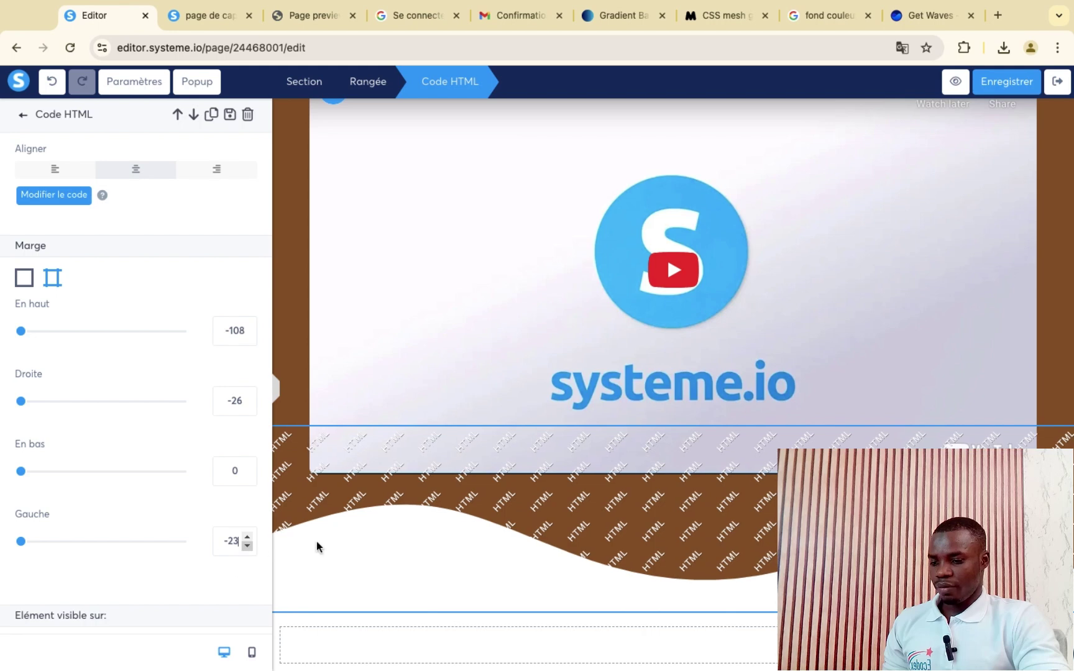
{"action": "left_click", "coordinate": [572, 368]}
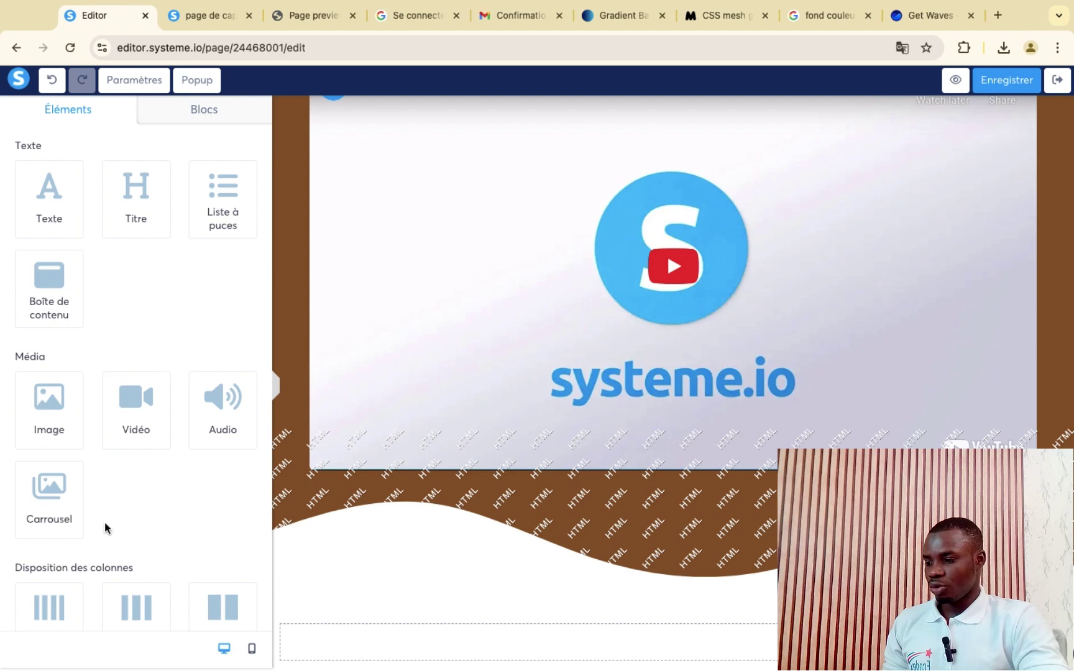
- Save the page and preview it to check how wide the wave is below the brown section
{"action": "scroll", "coordinate": [105, 556], "scroll_direction": "down", "scroll_amount": 4}
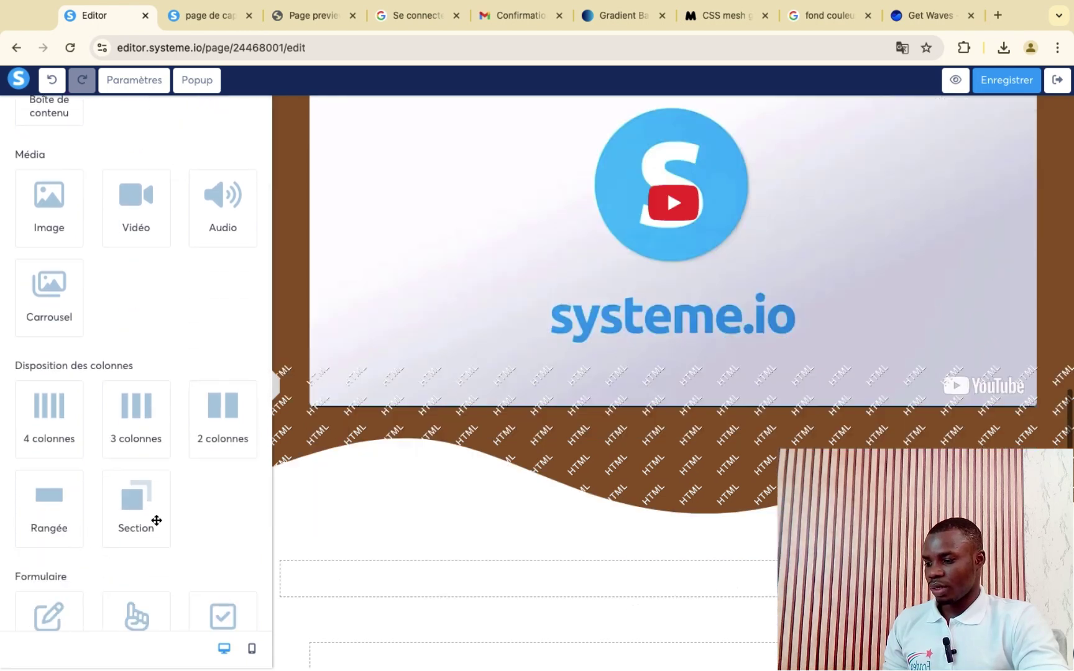
{"action": "scroll", "coordinate": [156, 520], "scroll_direction": "down", "scroll_amount": 2}
{"action": "scroll", "coordinate": [156, 520], "scroll_direction": "down", "scroll_amount": 10}
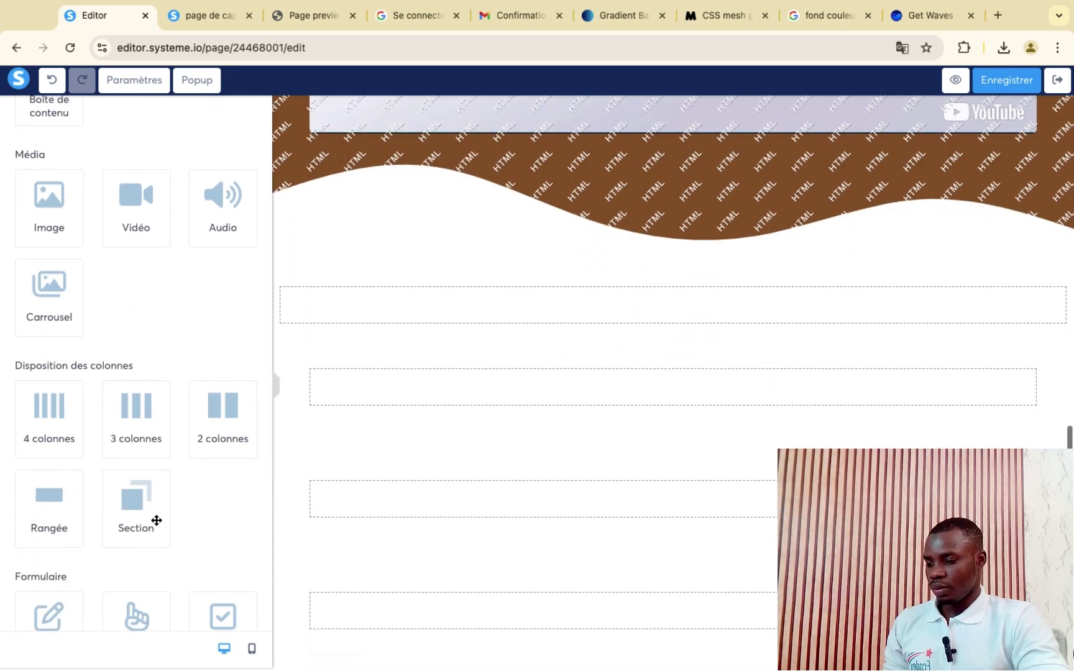
{"action": "scroll", "coordinate": [600, 506], "scroll_direction": "up", "scroll_amount": 10}
{"action": "scroll", "coordinate": [622, 528], "scroll_direction": "down", "scroll_amount": 1}
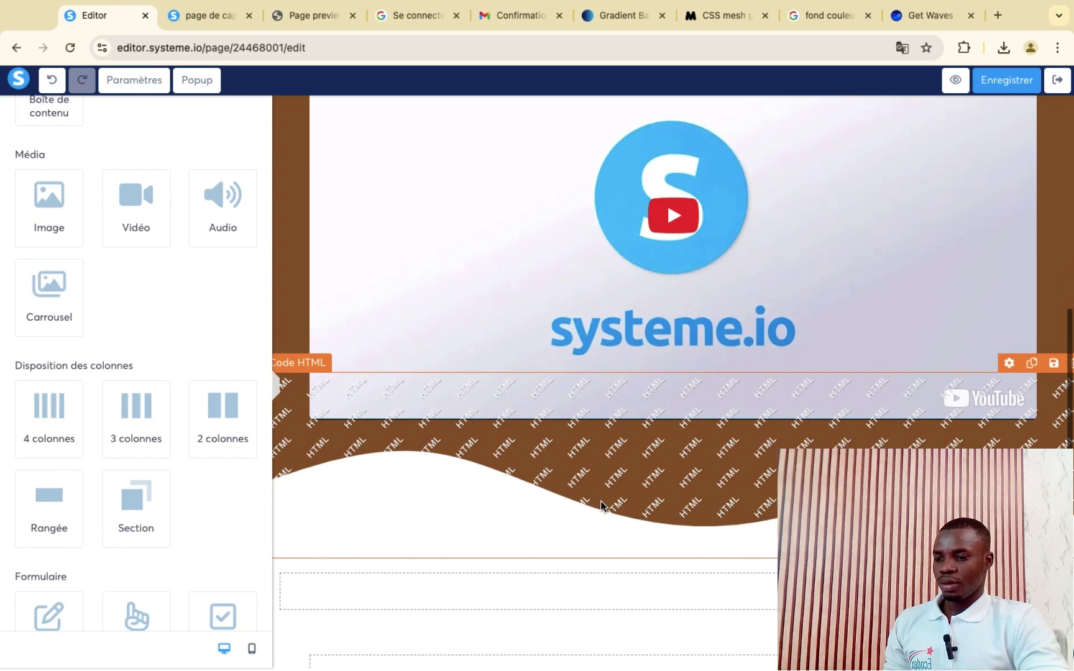
{"action": "scroll", "coordinate": [694, 613], "scroll_direction": "up", "scroll_amount": 6}
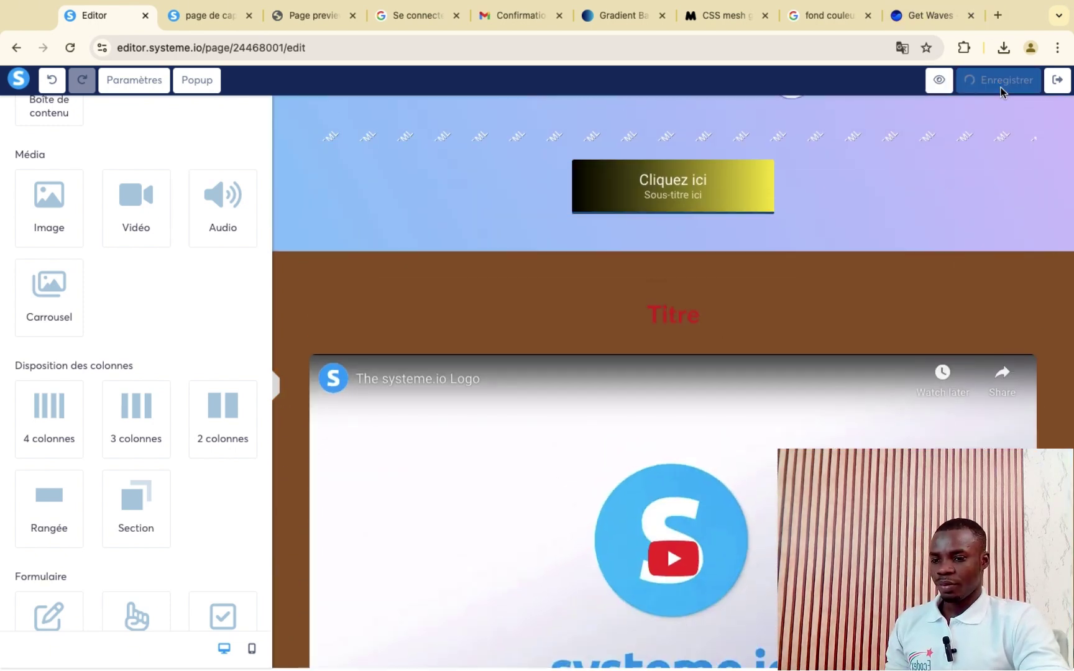
{"action": "left_click", "coordinate": [957, 85]}
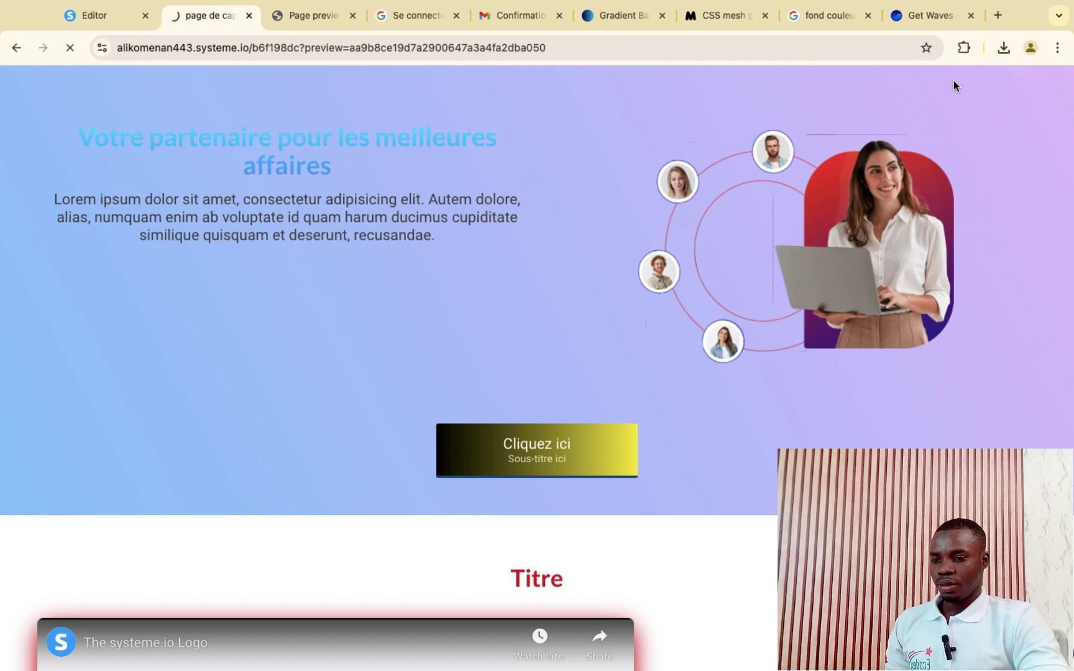
{"action": "scroll", "coordinate": [724, 394], "scroll_direction": "down", "scroll_amount": 12}
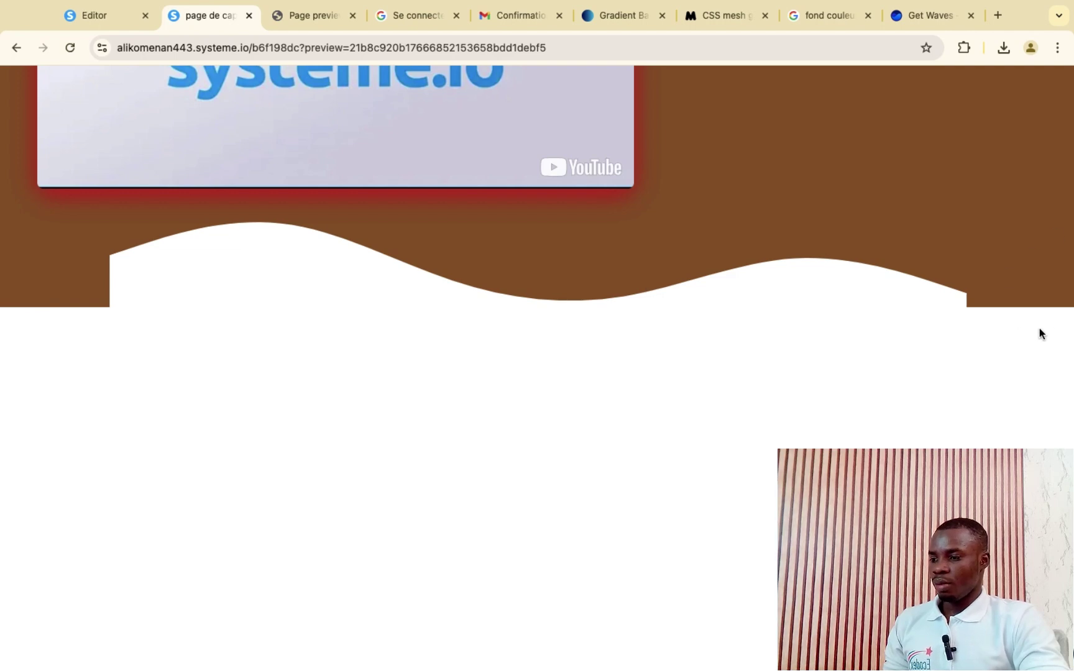
- Back in the editor, switch the row holding the wave to individual side padding and set all four sides to 0
{"action": "left_click", "coordinate": [107, 23]}
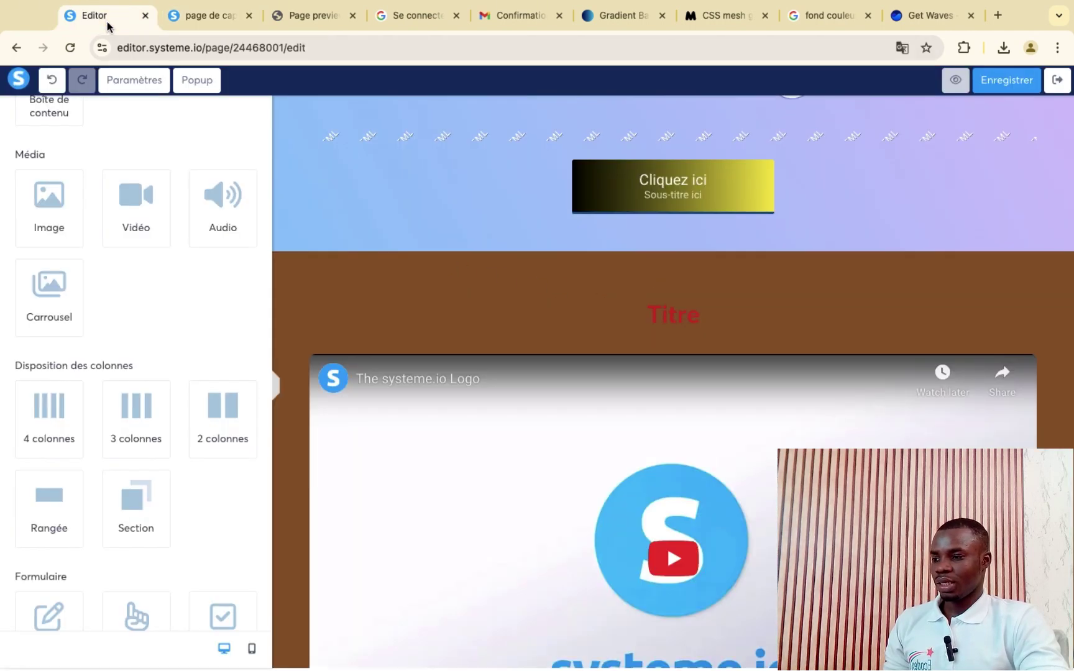
{"action": "left_click", "coordinate": [427, 519]}
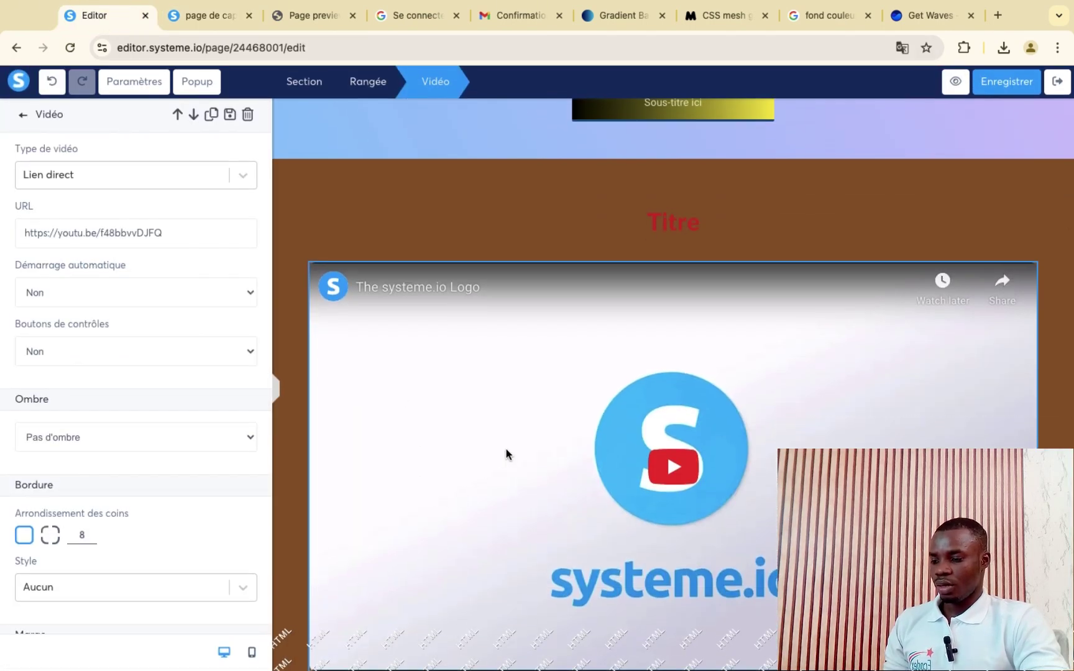
{"action": "left_click", "coordinate": [506, 448]}
{"action": "scroll", "coordinate": [506, 449], "scroll_direction": "down", "scroll_amount": 8}
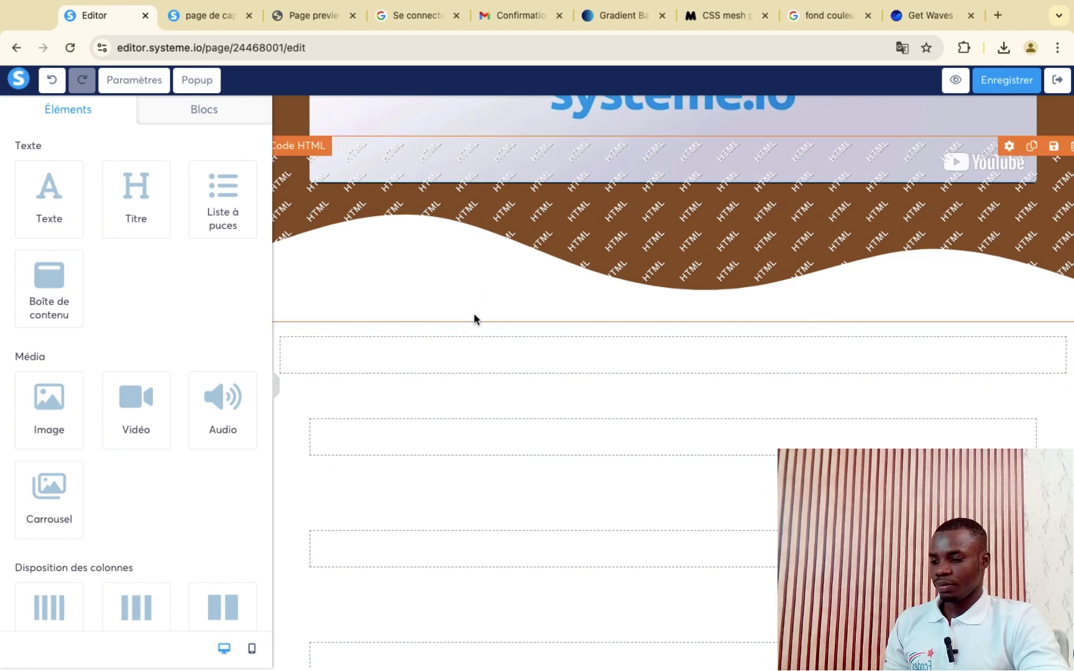
{"action": "left_click", "coordinate": [529, 326]}
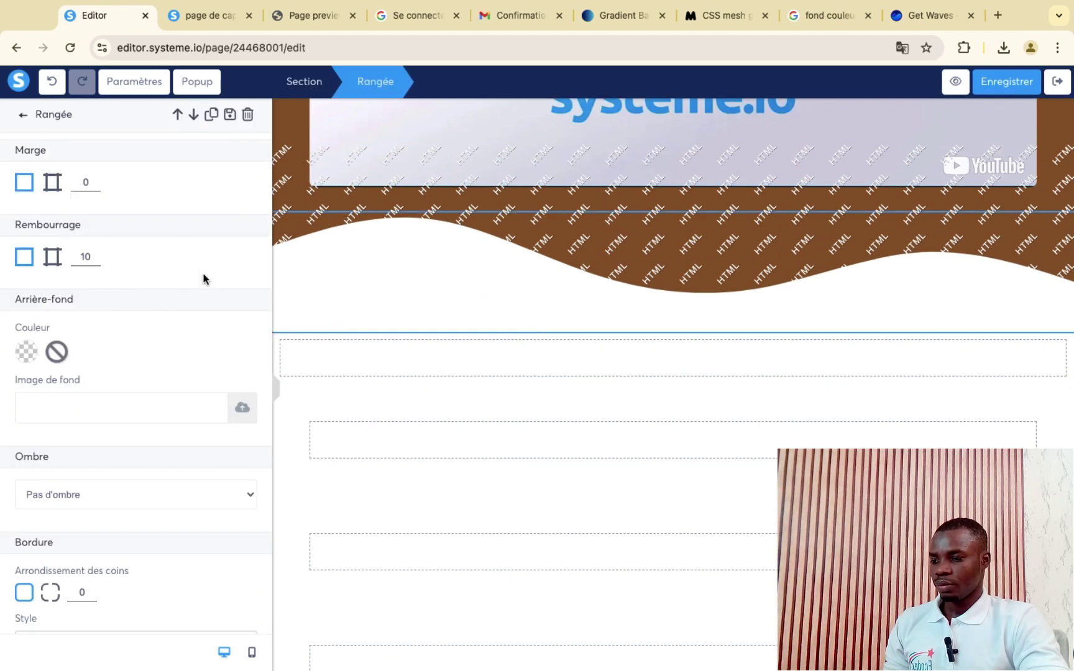
{"action": "left_click", "coordinate": [52, 257]}
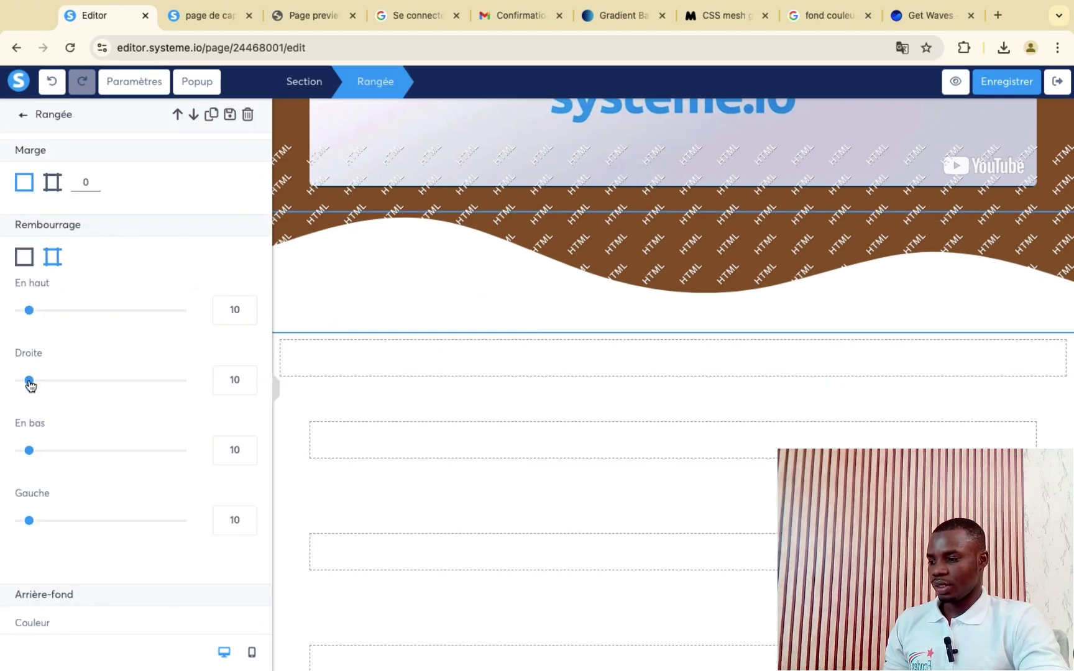
{"action": "left_click_drag", "start_coordinate": [29, 381], "coordinate": [8, 381]}
{"action": "left_click_drag", "start_coordinate": [34, 312], "coordinate": [5, 310]}
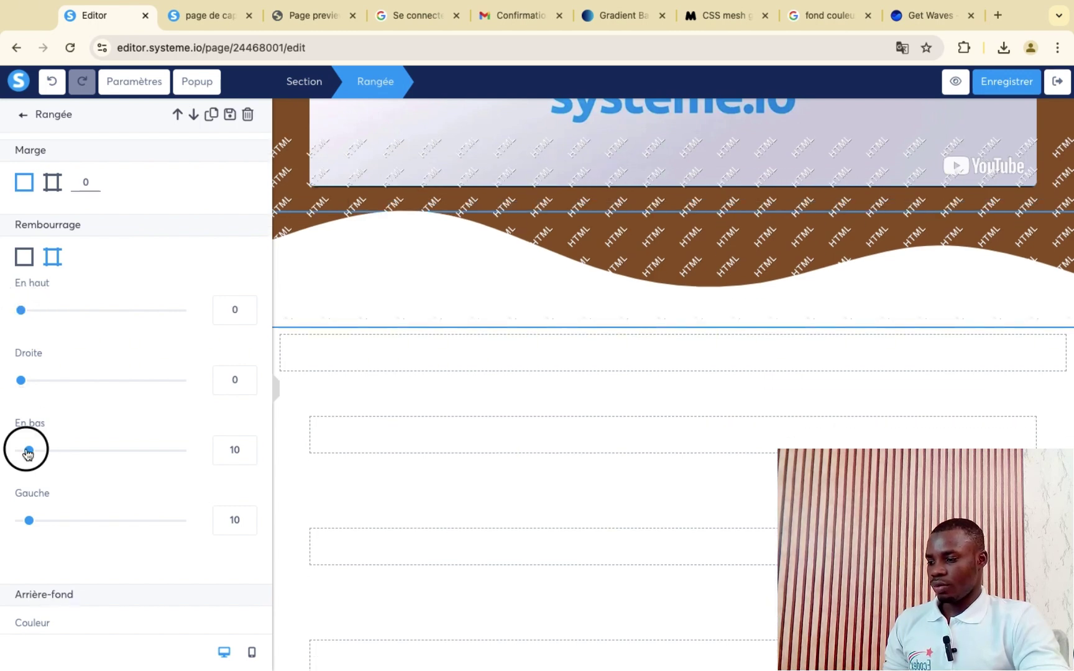
{"action": "left_click_drag", "start_coordinate": [28, 452], "coordinate": [6, 451]}
{"action": "left_click_drag", "start_coordinate": [25, 527], "coordinate": [3, 514]}
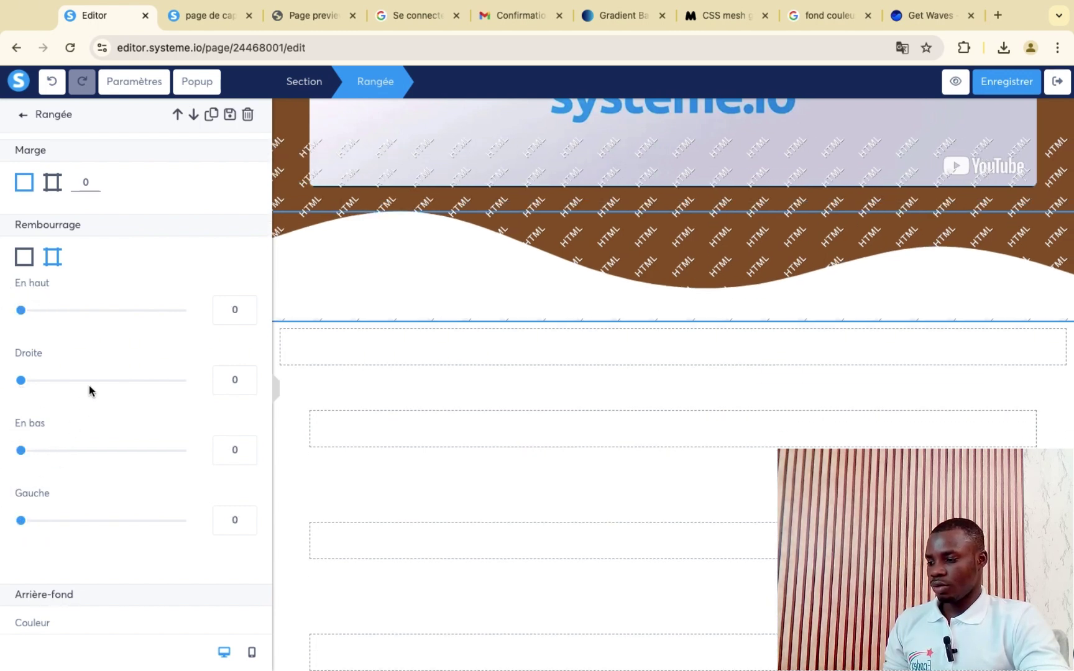
- Give the row holding the wave individual side margins and set its right margin to -44
{"action": "left_click", "coordinate": [53, 185]}
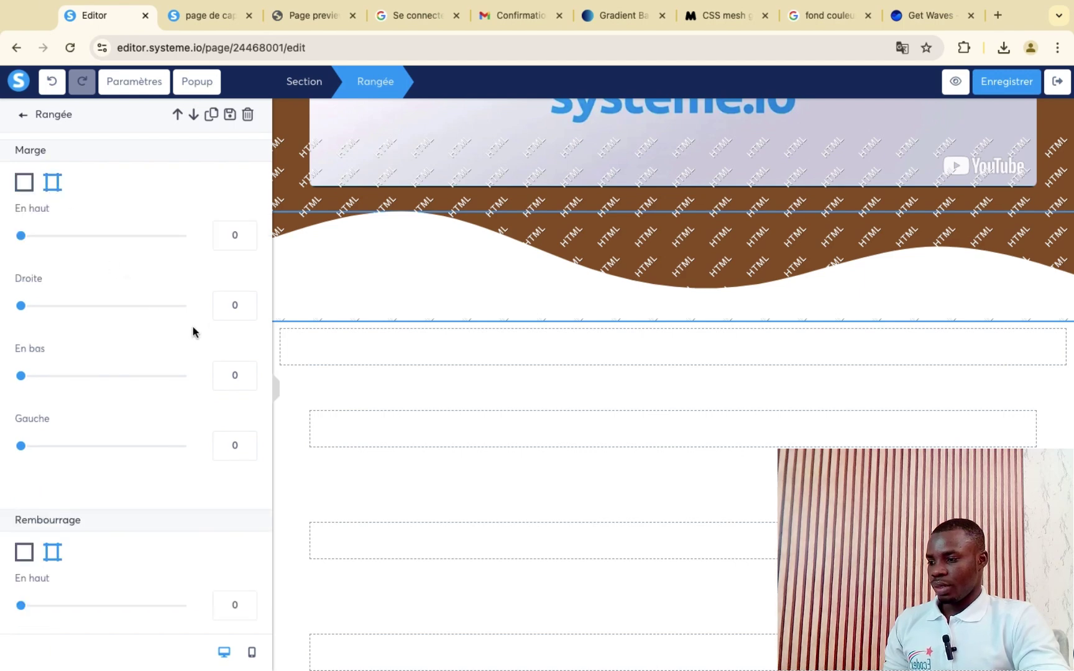
{"action": "left_click", "coordinate": [247, 310]}
{"action": "left_click", "coordinate": [247, 310]}
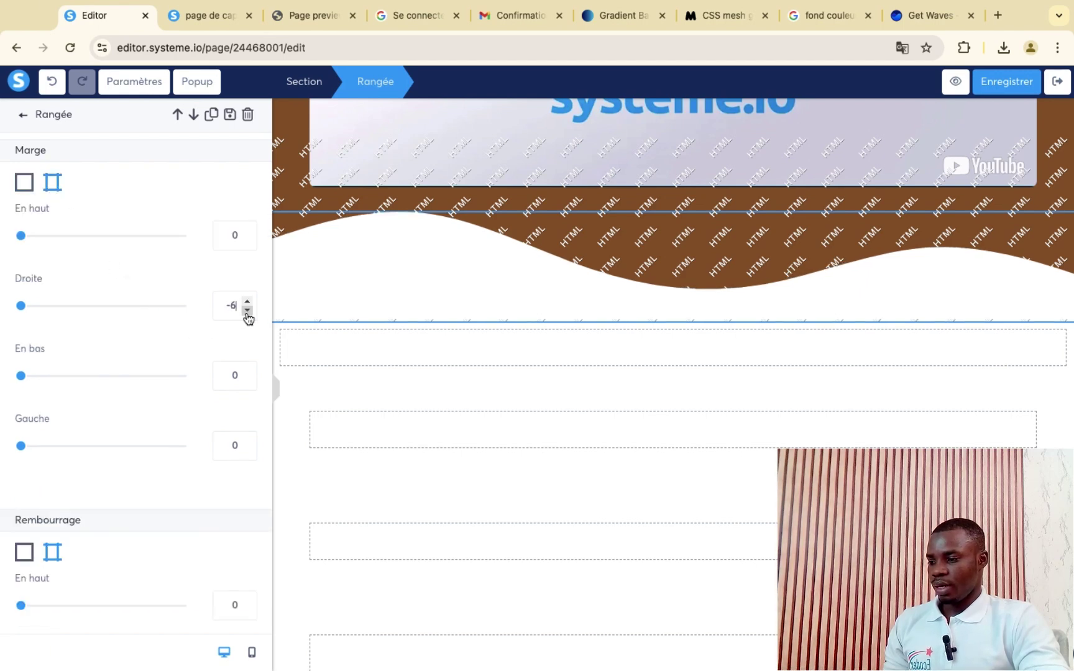
{"action": "left_click", "coordinate": [247, 310]}
{"action": "left_click", "coordinate": [247, 310]}
{"action": "left_click", "coordinate": [247, 310]}
{"action": "left_click", "coordinate": [247, 310]}
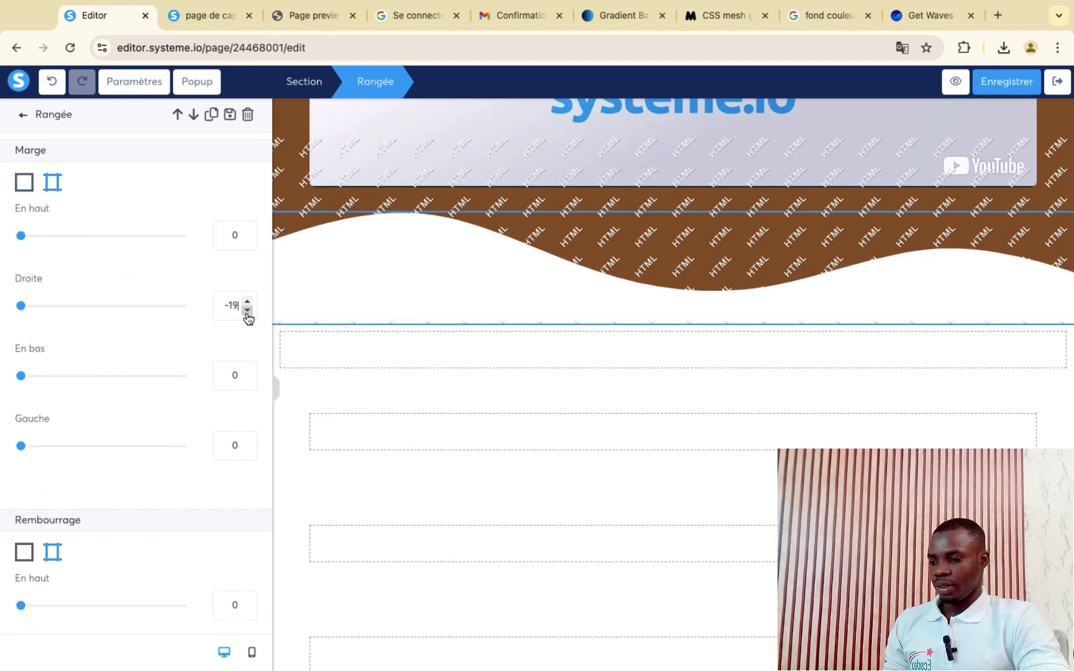
{"action": "left_click", "coordinate": [247, 310]}
{"action": "left_click", "coordinate": [248, 310]}
{"action": "left_click", "coordinate": [247, 310]}
{"action": "left_click", "coordinate": [247, 311]}
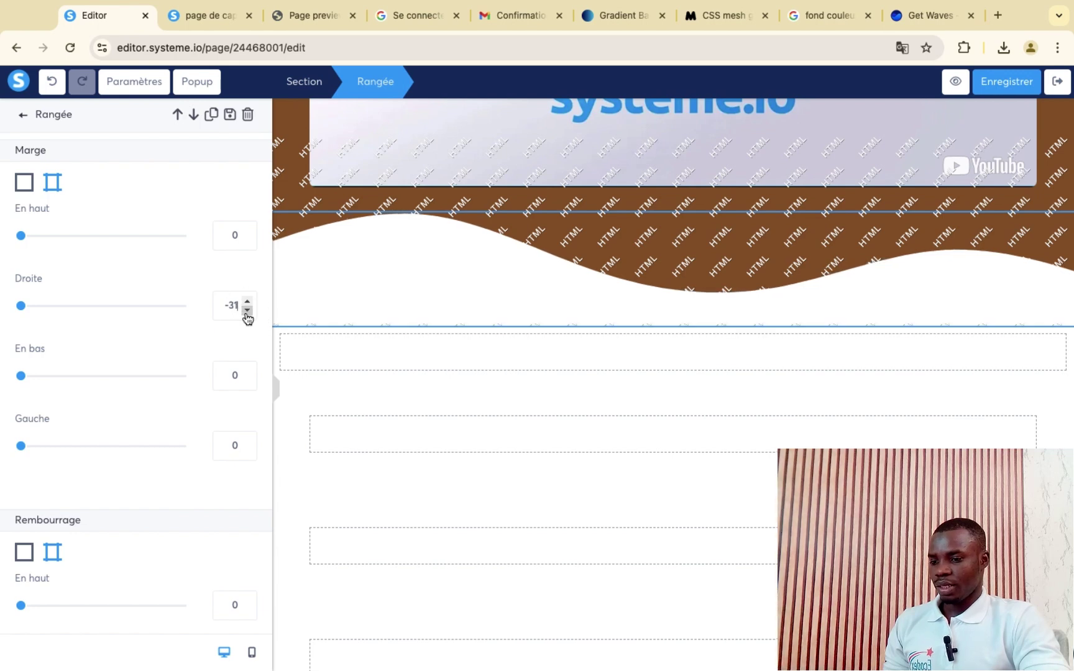
{"action": "left_click", "coordinate": [248, 310]}
{"action": "left_click", "coordinate": [247, 310]}
{"action": "left_click", "coordinate": [247, 310]}
{"action": "left_click", "coordinate": [248, 311]}
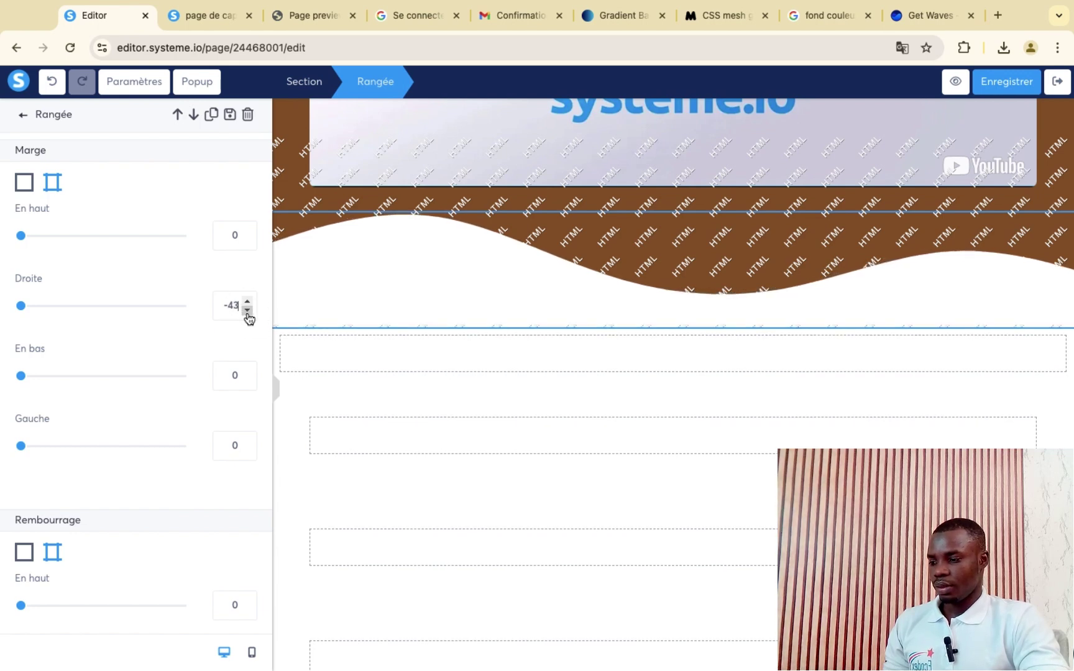
- Set the left margin of the row holding the wave to -42
{"action": "left_click", "coordinate": [252, 451]}
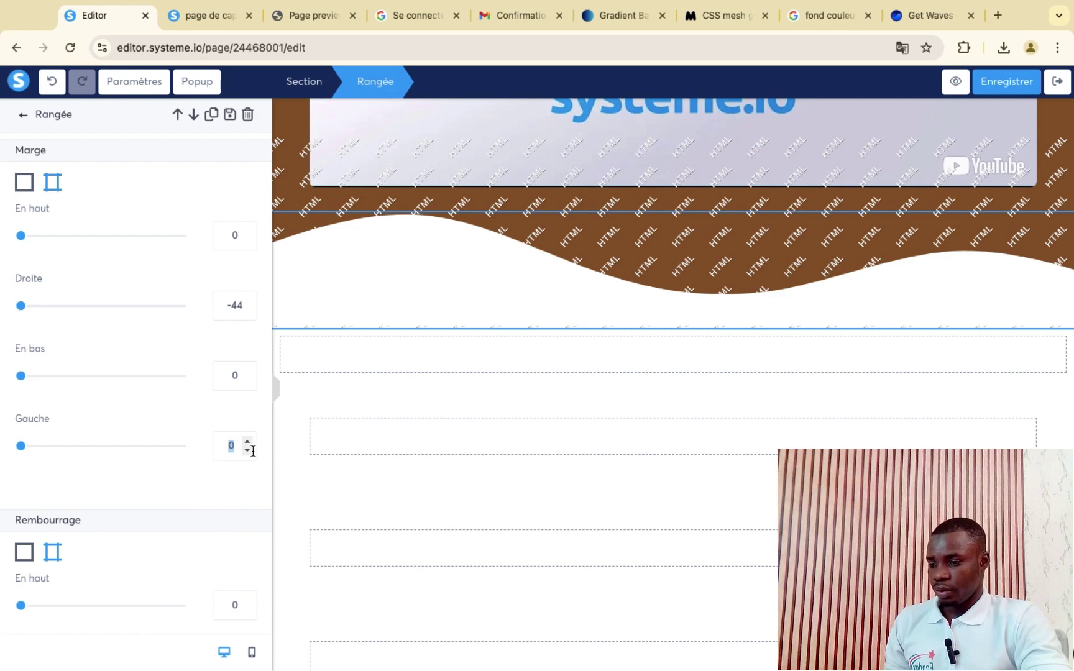
{"action": "left_click", "coordinate": [248, 451]}
{"action": "left_click", "coordinate": [248, 451]}
{"action": "left_click", "coordinate": [248, 451]}
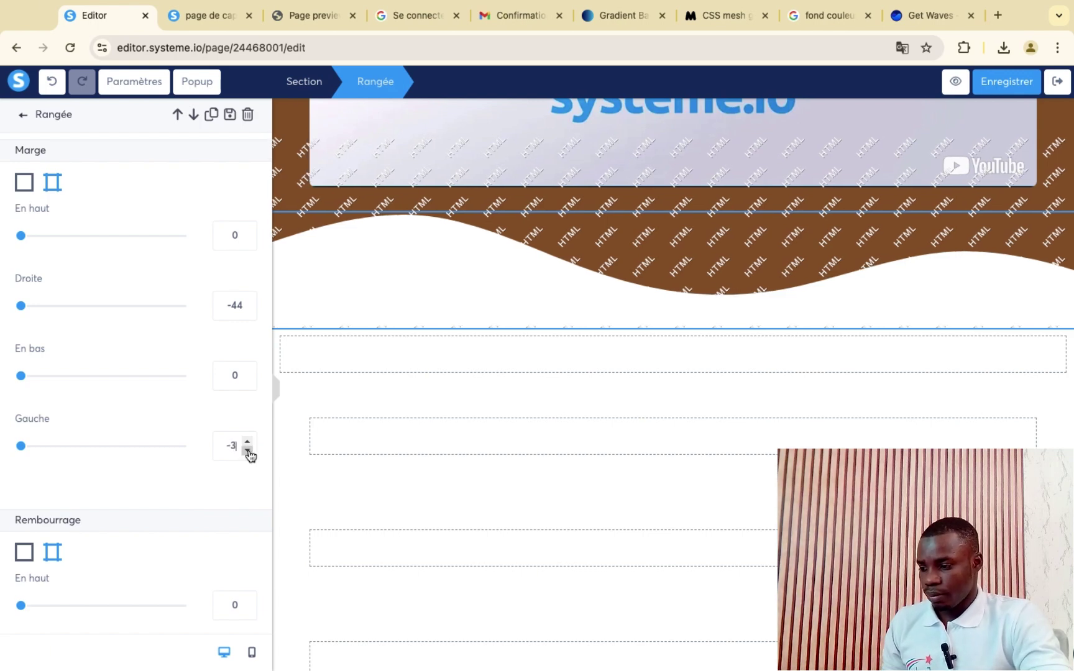
{"action": "left_click", "coordinate": [248, 450]}
{"action": "left_click", "coordinate": [248, 451]}
{"action": "left_click", "coordinate": [248, 450]}
{"action": "left_click", "coordinate": [248, 451]}
{"action": "left_click", "coordinate": [248, 451]}
{"action": "left_click", "coordinate": [248, 451]}
{"action": "left_click", "coordinate": [248, 450]}
{"action": "left_click", "coordinate": [248, 450]}
{"action": "left_click", "coordinate": [248, 450]}
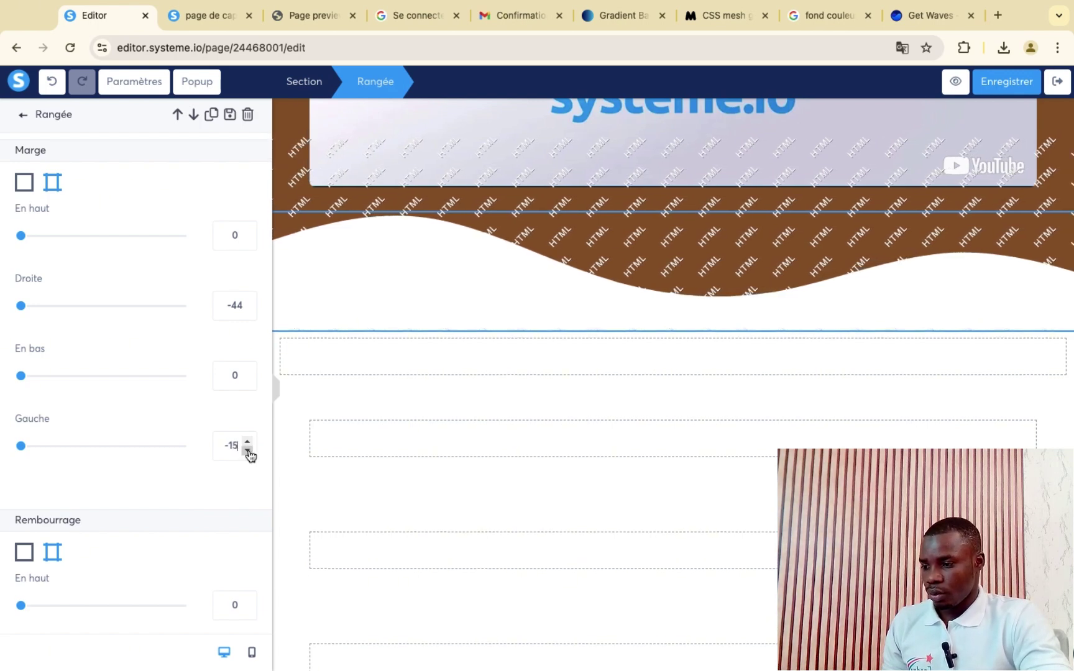
{"action": "left_click", "coordinate": [248, 450]}
{"action": "left_click", "coordinate": [248, 450]}
{"action": "left_click", "coordinate": [248, 451]}
{"action": "left_click", "coordinate": [248, 450]}
{"action": "left_click", "coordinate": [248, 451]}
{"action": "left_click", "coordinate": [248, 451]}
{"action": "left_click", "coordinate": [248, 450]}
{"action": "left_click", "coordinate": [248, 450]}
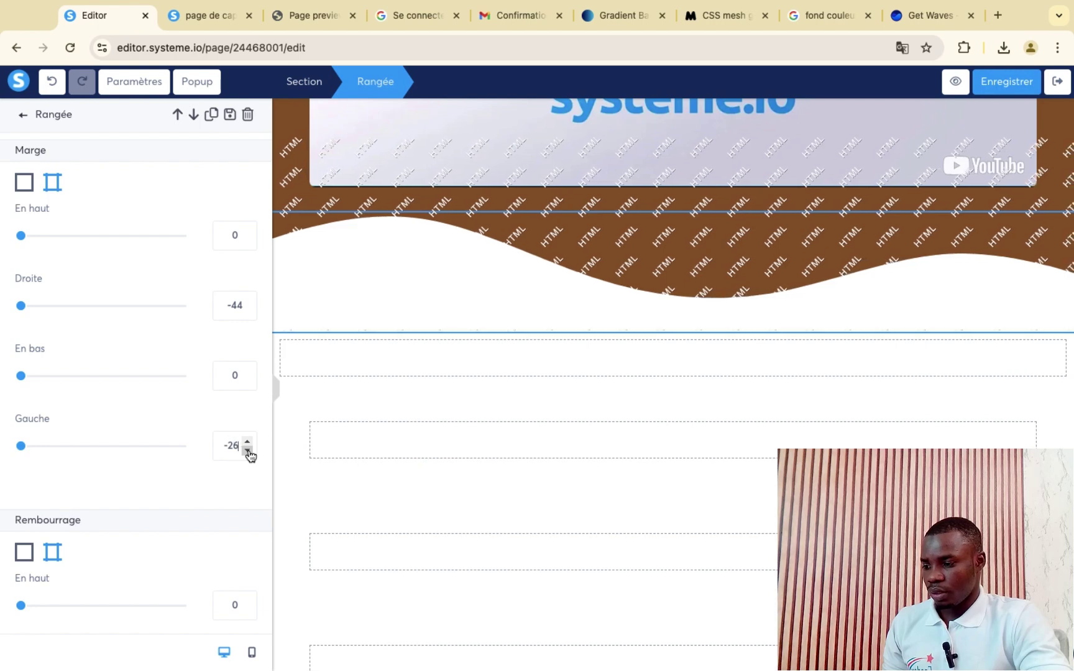
{"action": "left_click", "coordinate": [248, 451]}
{"action": "left_click", "coordinate": [248, 451]}
{"action": "left_click", "coordinate": [248, 450]}
{"action": "left_click", "coordinate": [248, 451]}
{"action": "left_click", "coordinate": [248, 450]}
{"action": "left_click", "coordinate": [248, 450]}
{"action": "left_click", "coordinate": [248, 451]}
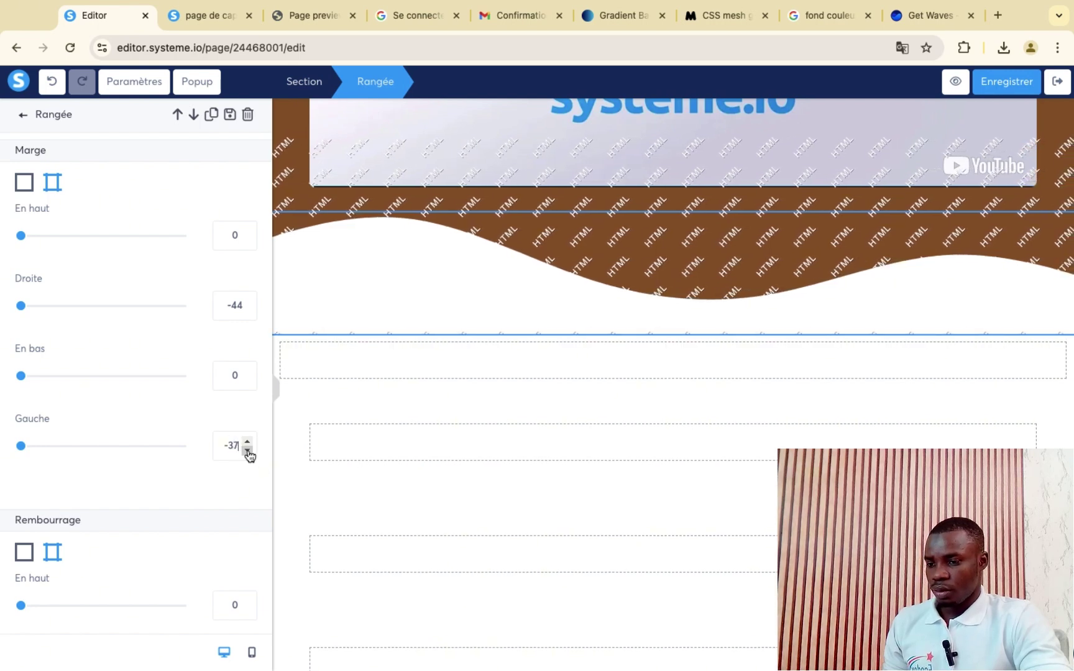
{"action": "left_click", "coordinate": [248, 451]}
{"action": "left_click", "coordinate": [248, 451]}
{"action": "left_click", "coordinate": [248, 451]}
{"action": "left_click", "coordinate": [248, 450]}
{"action": "left_click", "coordinate": [248, 451]}
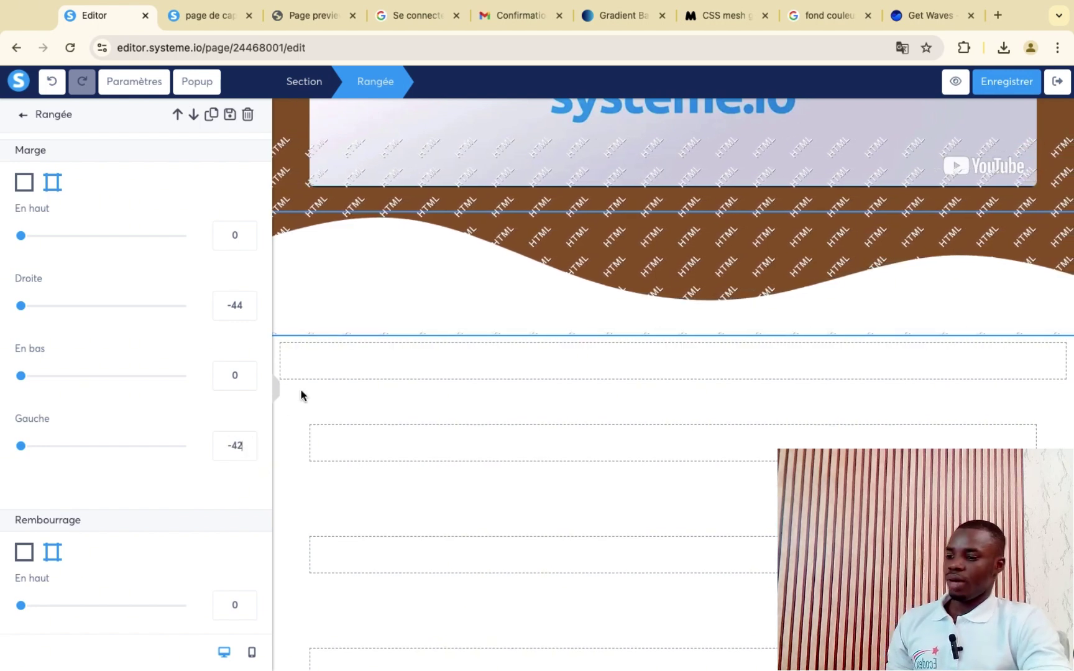
- Temporarily collapse the editing sidebar to examine the wave's width on the full-width page, and restore the sidebar
{"action": "left_click", "coordinate": [280, 389]}
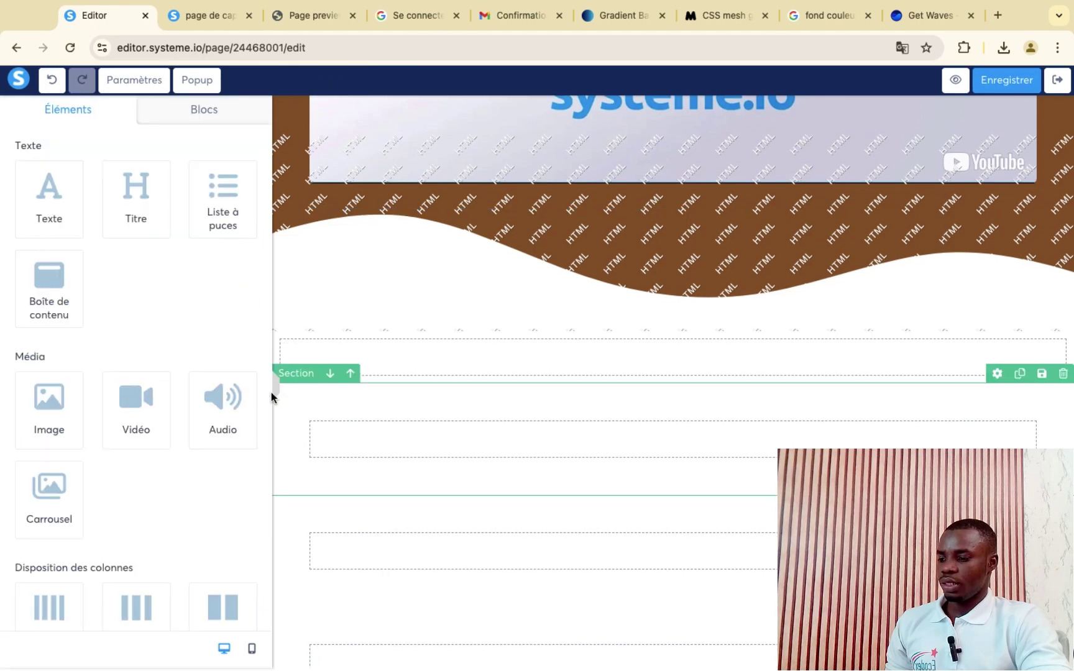
{"action": "left_click", "coordinate": [271, 393]}
{"action": "left_click", "coordinate": [277, 387]}
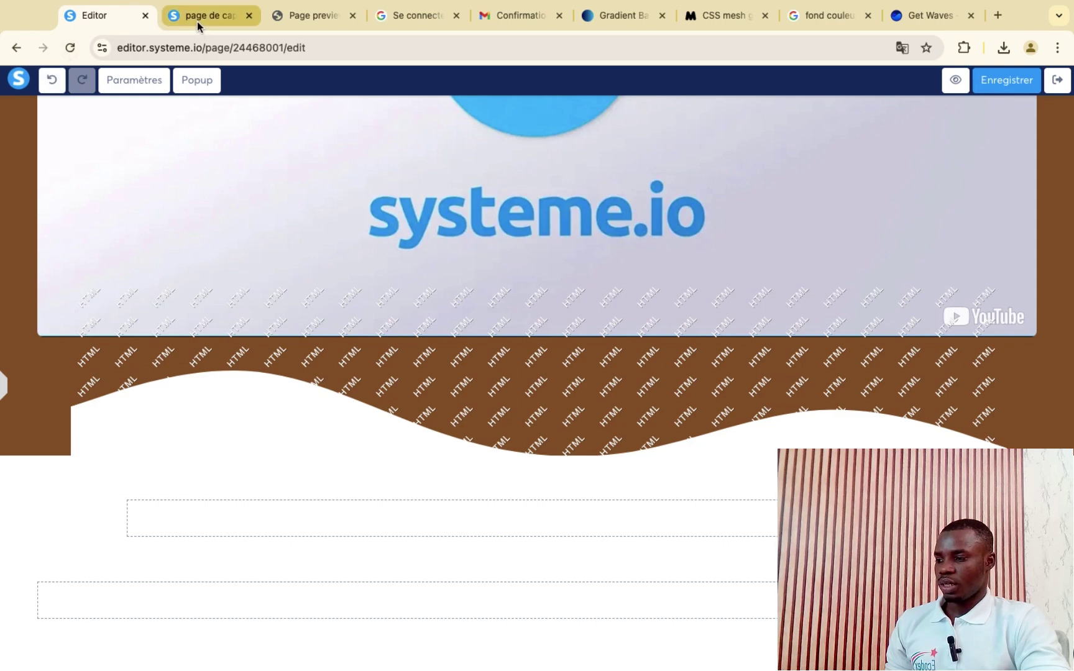
{"action": "left_click", "coordinate": [2, 388]}
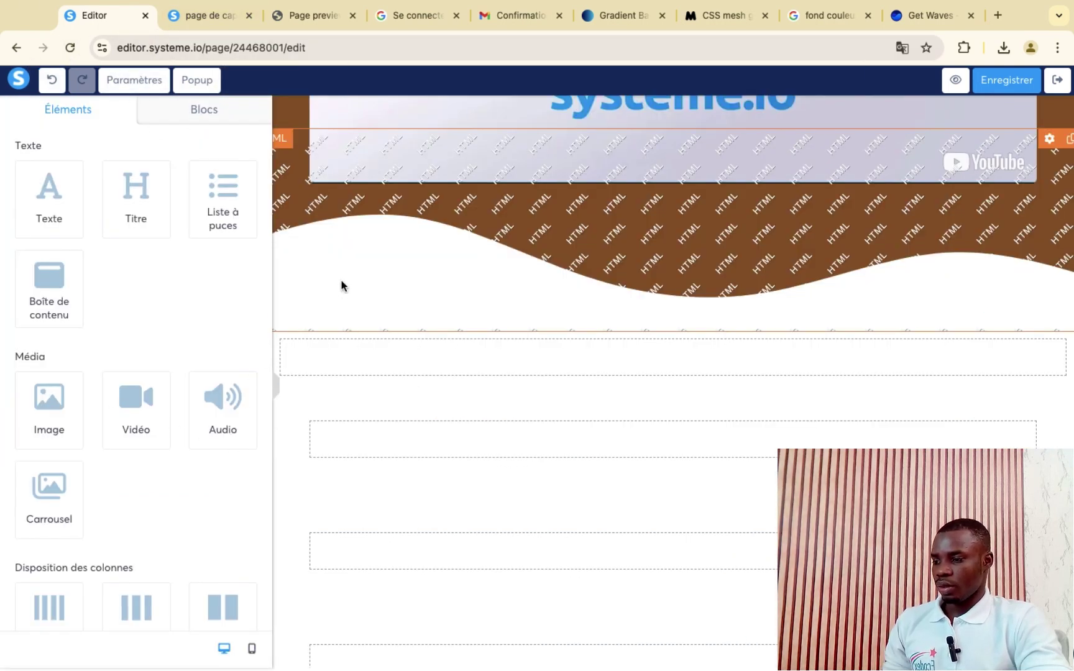
- Open the settings of the row holding the wave and set its right margin to -100
{"action": "left_click", "coordinate": [345, 260]}
{"action": "left_click", "coordinate": [327, 366]}
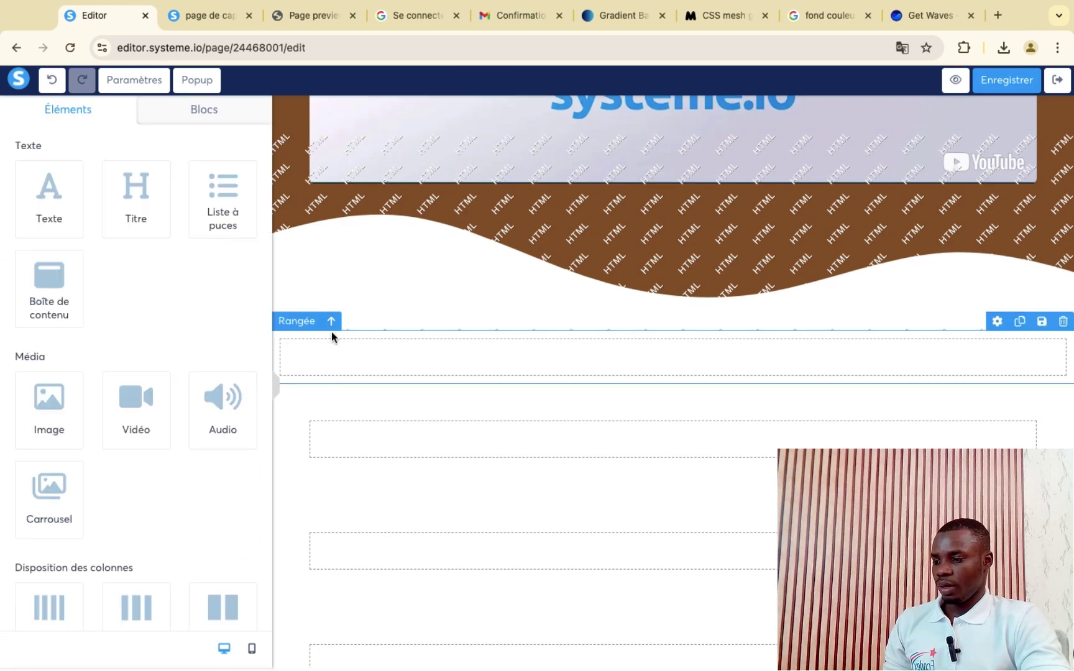
{"action": "left_click", "coordinate": [369, 117]}
{"action": "left_click", "coordinate": [370, 85]}
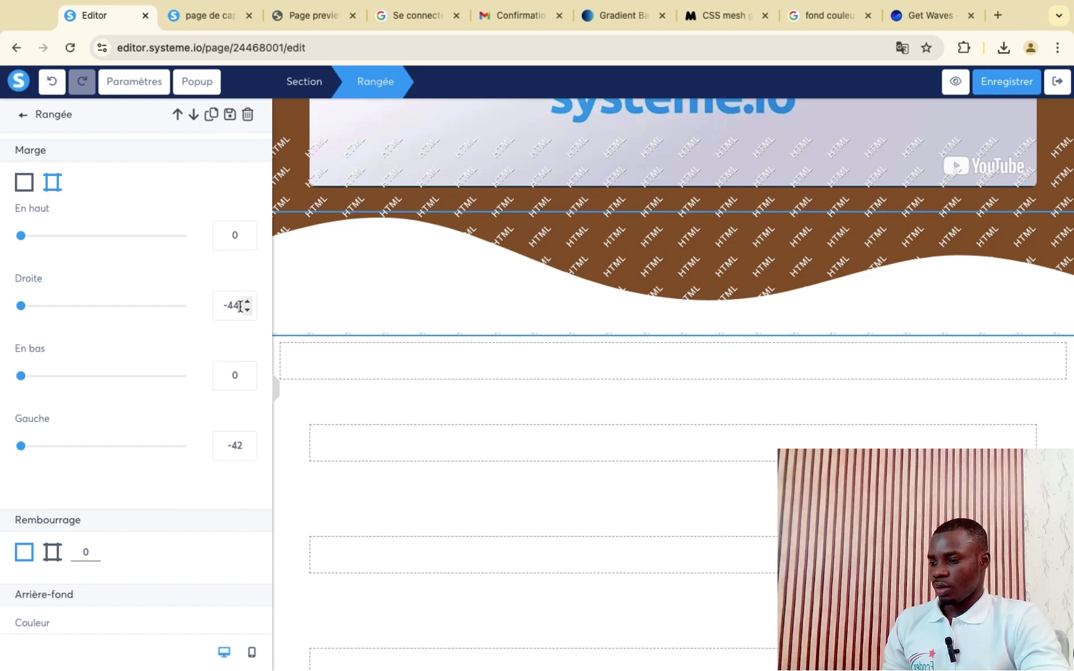
{"action": "key", "text": "BackSpace"}
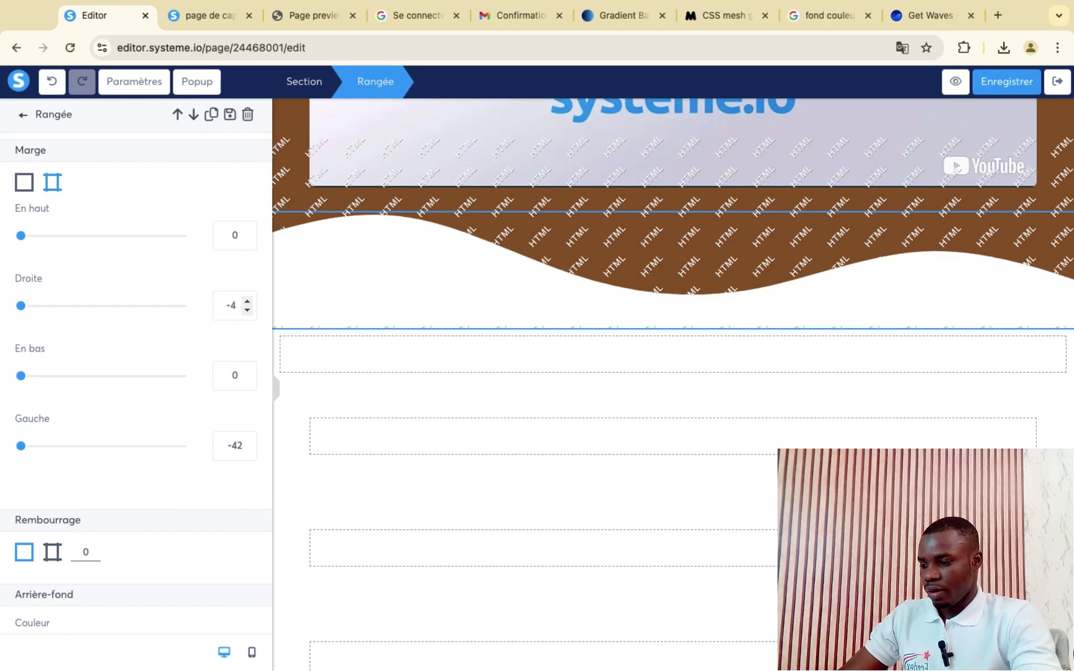
{"action": "key", "text": "BackSpace"}
{"action": "key", "text": "BackSpace"}
{"action": "type", "text": "01"}
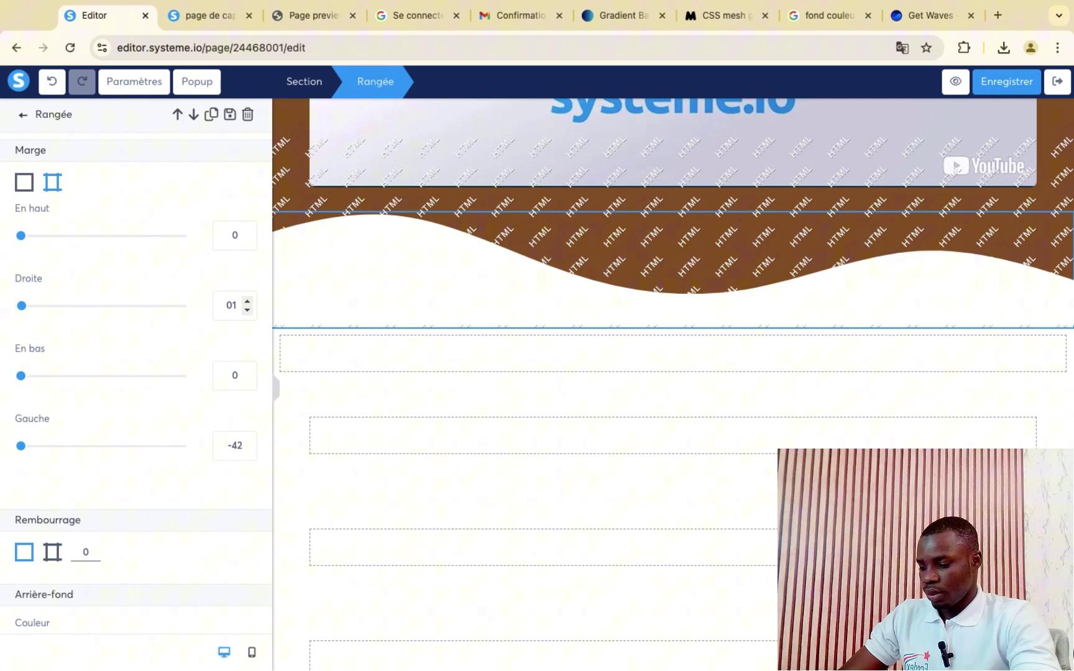
{"action": "key", "text": "BackSpace"}
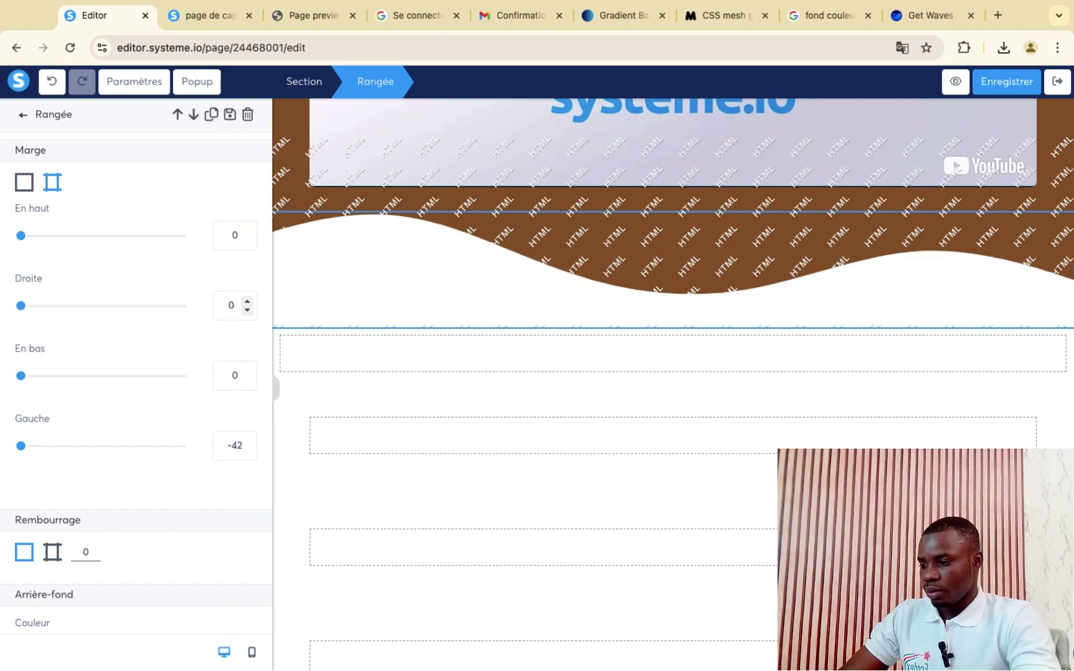
{"action": "left_click", "coordinate": [248, 311]}
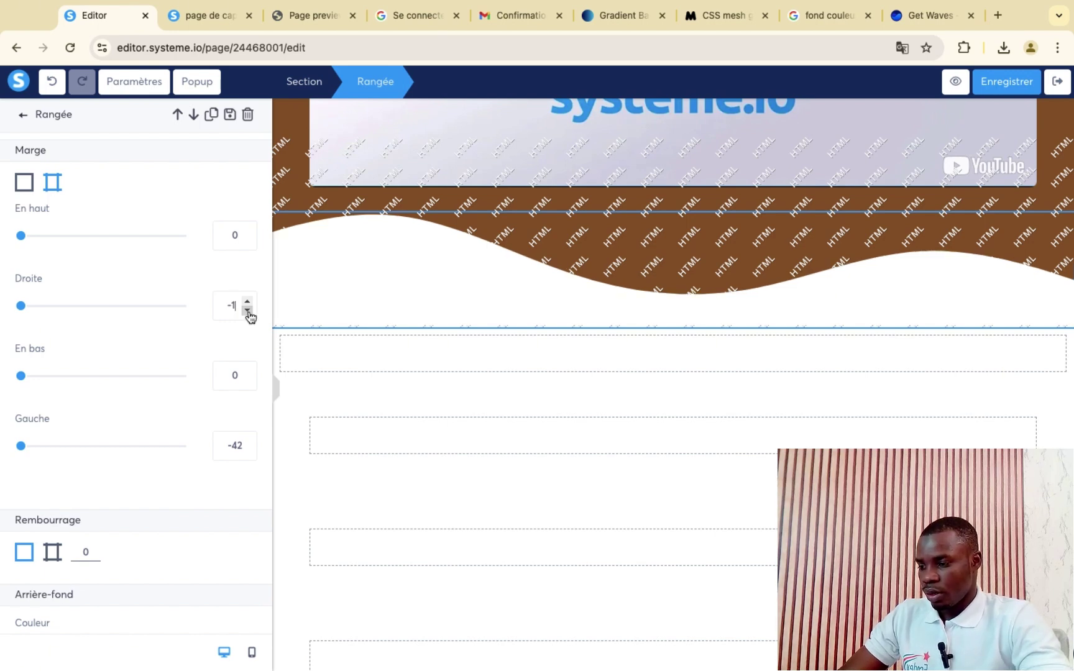
{"action": "type", "text": "00"}
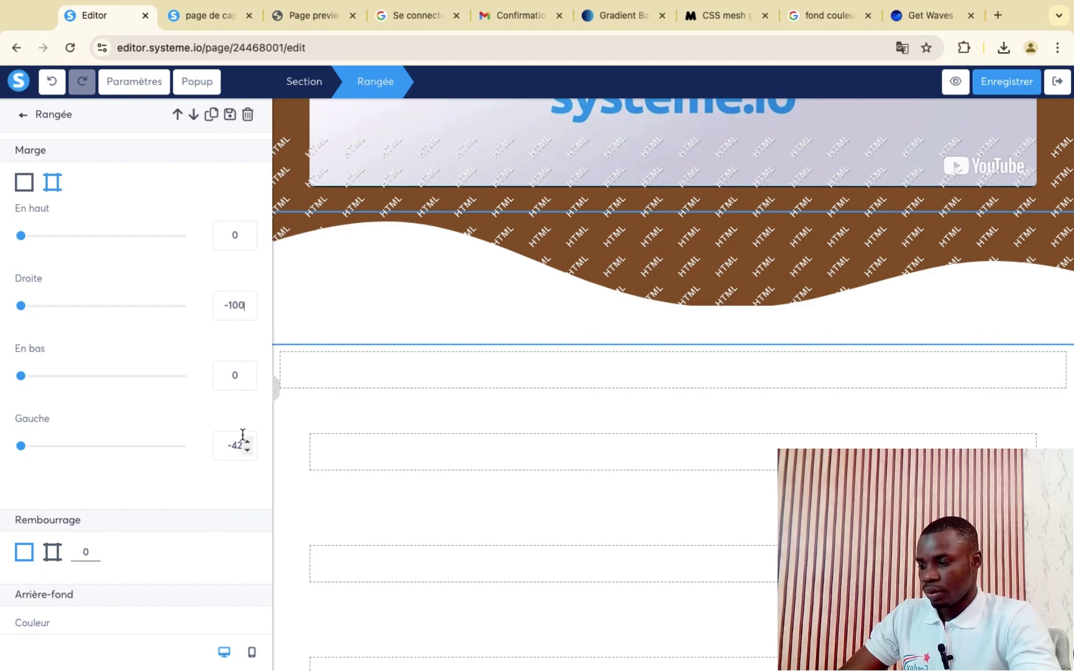
- Set the left margin of the row holding the wave to -100
{"action": "left_click", "coordinate": [248, 454]}
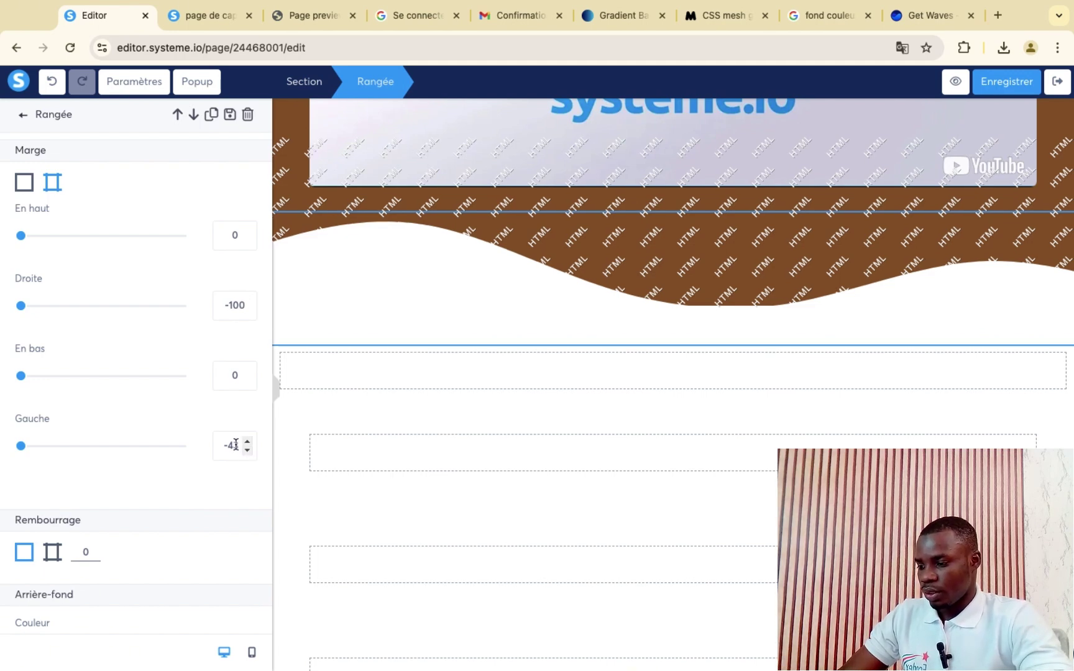
{"action": "type", "text": "0"}
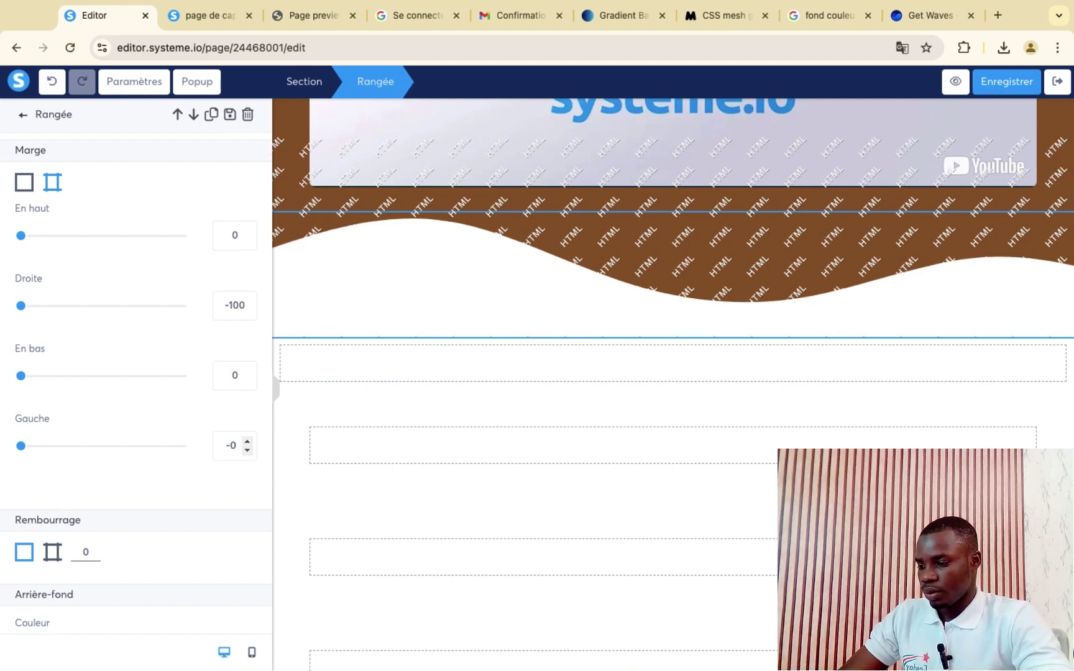
{"action": "type", "text": "1"}
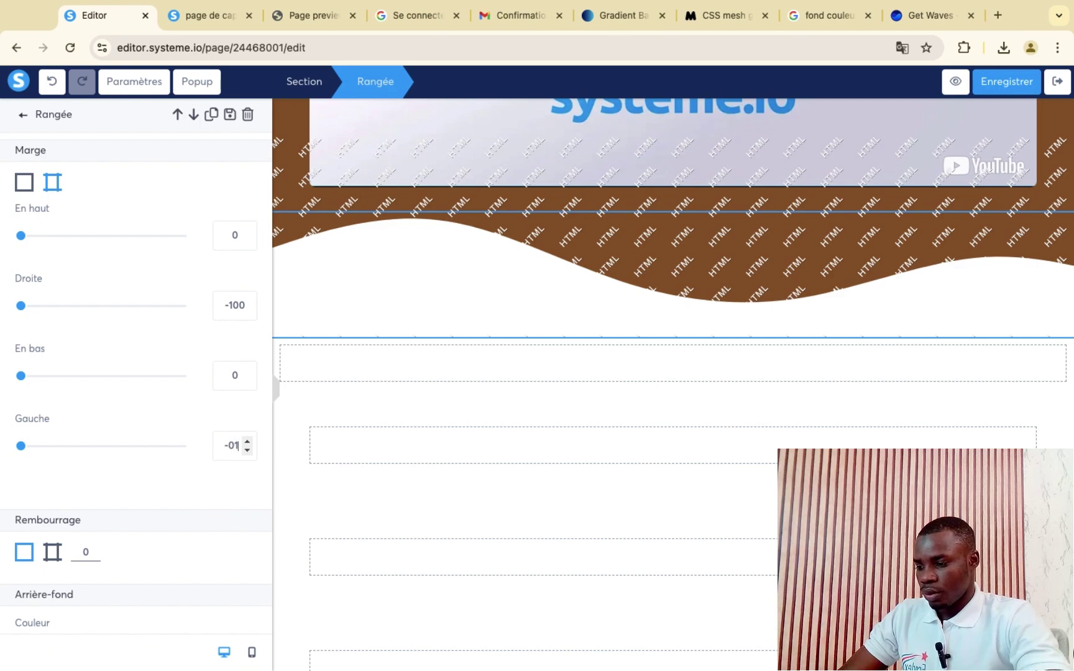
{"action": "type", "text": "00"}
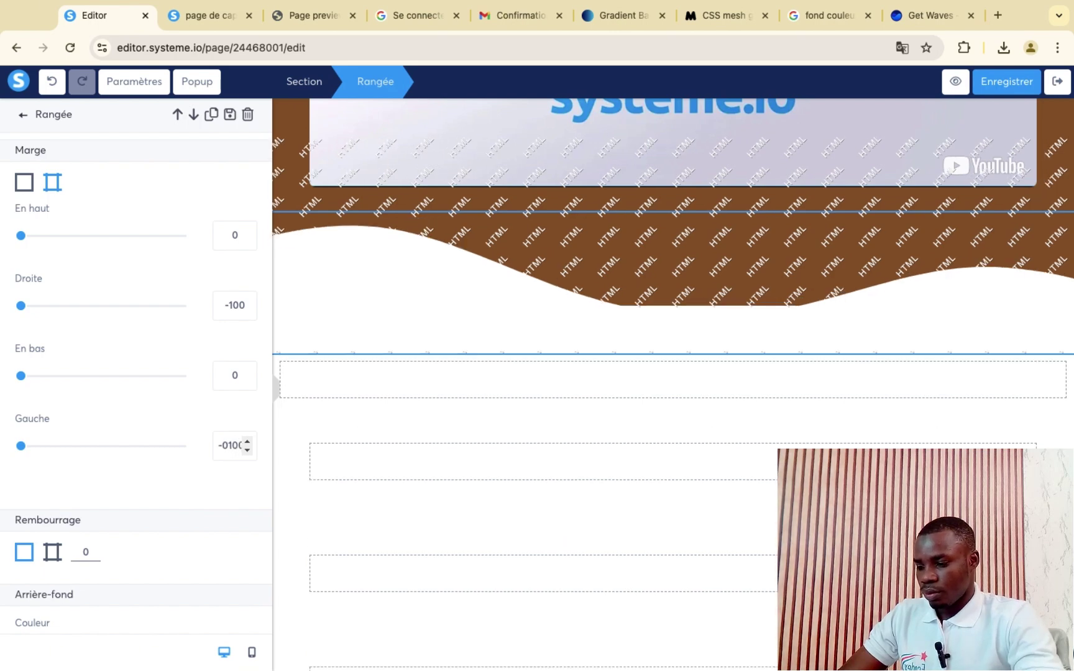
- Save the page and preview it to check how far the wave reaches towards both page edges
{"action": "left_click", "coordinate": [1007, 82]}
{"action": "left_click", "coordinate": [956, 82]}
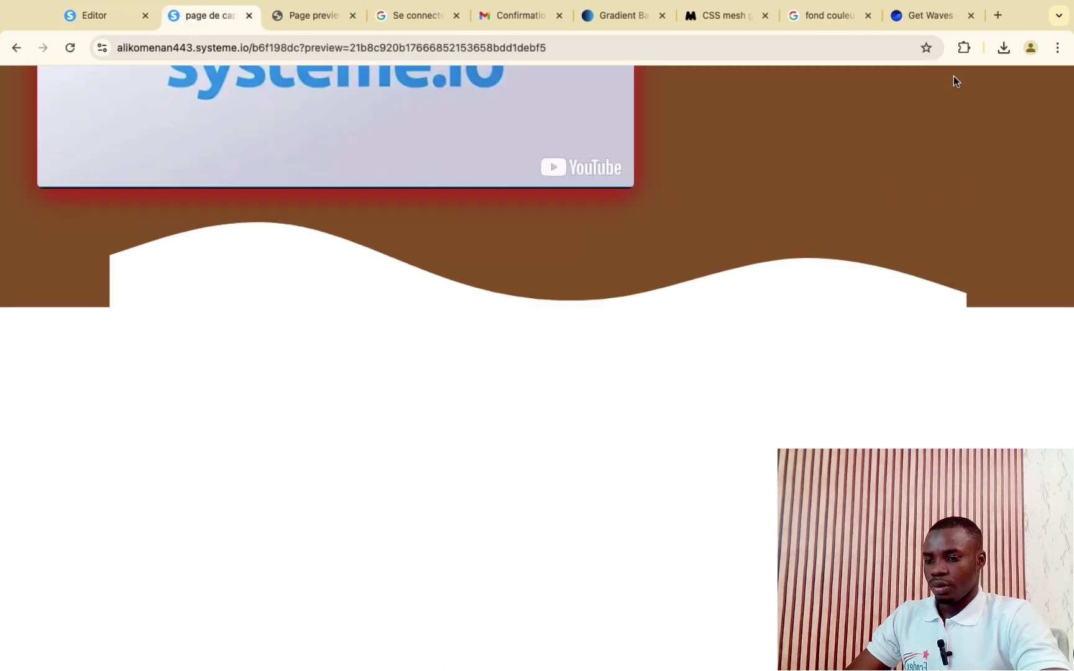
{"action": "scroll", "coordinate": [836, 247], "scroll_direction": "down", "scroll_amount": 10}
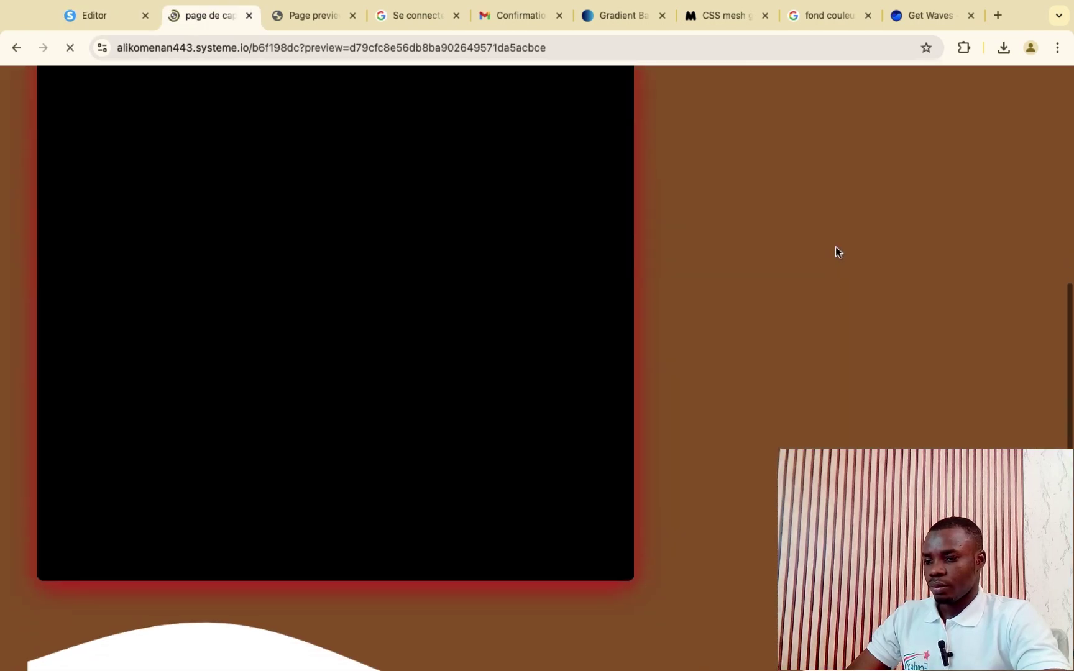
{"action": "scroll", "coordinate": [836, 247], "scroll_direction": "down", "scroll_amount": 7}
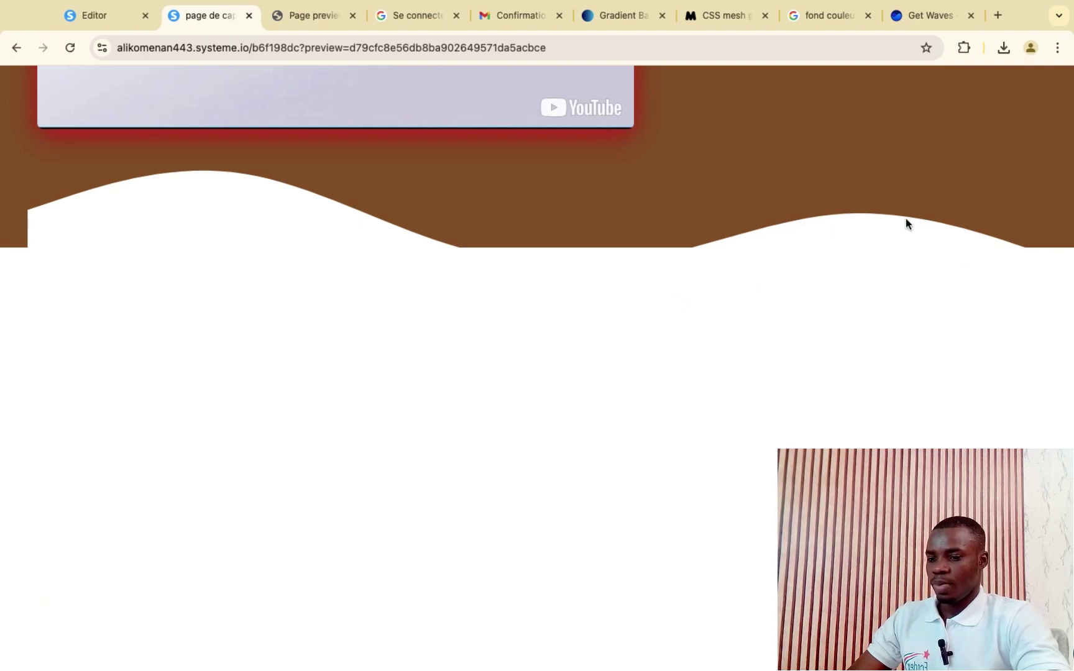
- Back in the editor, set the right margin of the row holding the wave to -131
{"action": "left_click", "coordinate": [107, 23]}
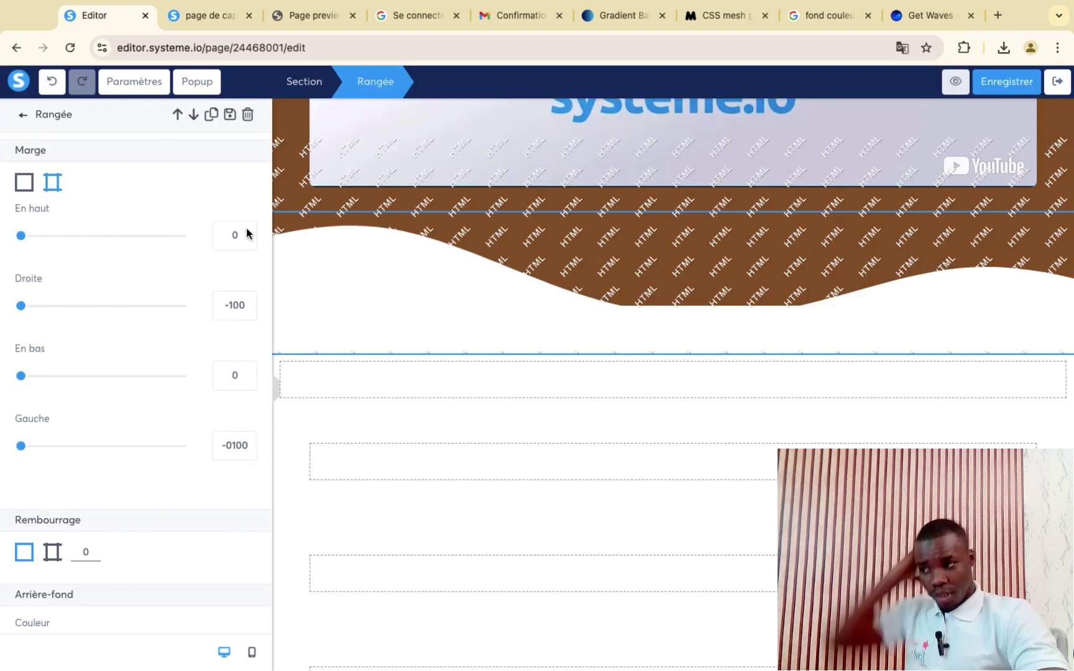
{"action": "left_click", "coordinate": [247, 310]}
{"action": "left_click", "coordinate": [246, 310]}
{"action": "left_click", "coordinate": [246, 313]}
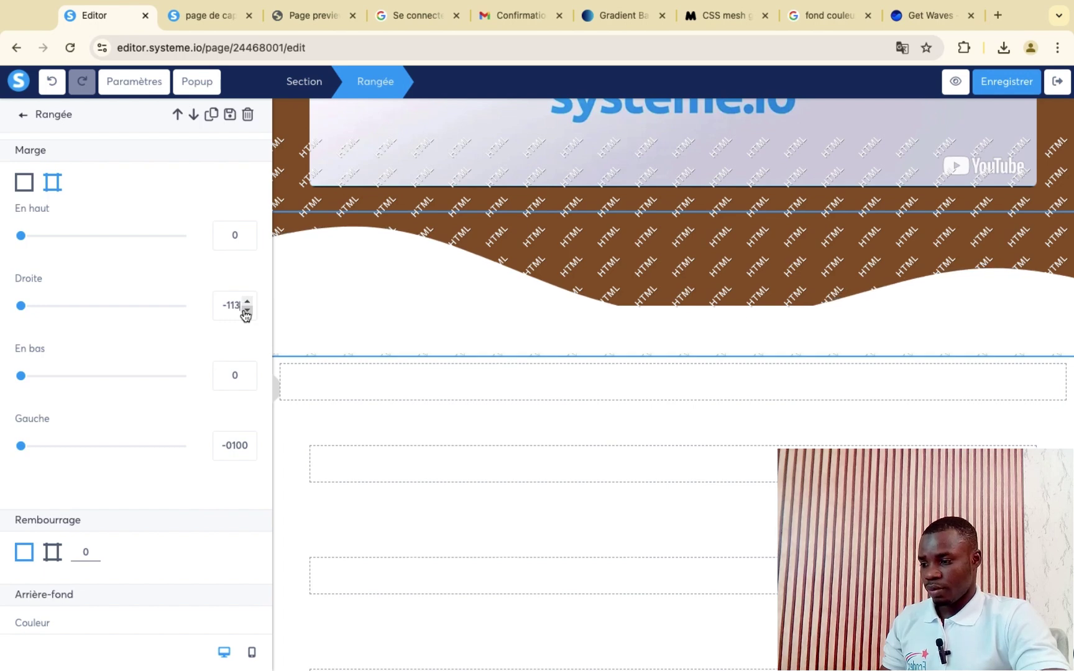
{"action": "left_click", "coordinate": [246, 313]}
{"action": "left_click", "coordinate": [246, 312]}
{"action": "left_click", "coordinate": [246, 313]}
{"action": "left_click", "coordinate": [246, 313]}
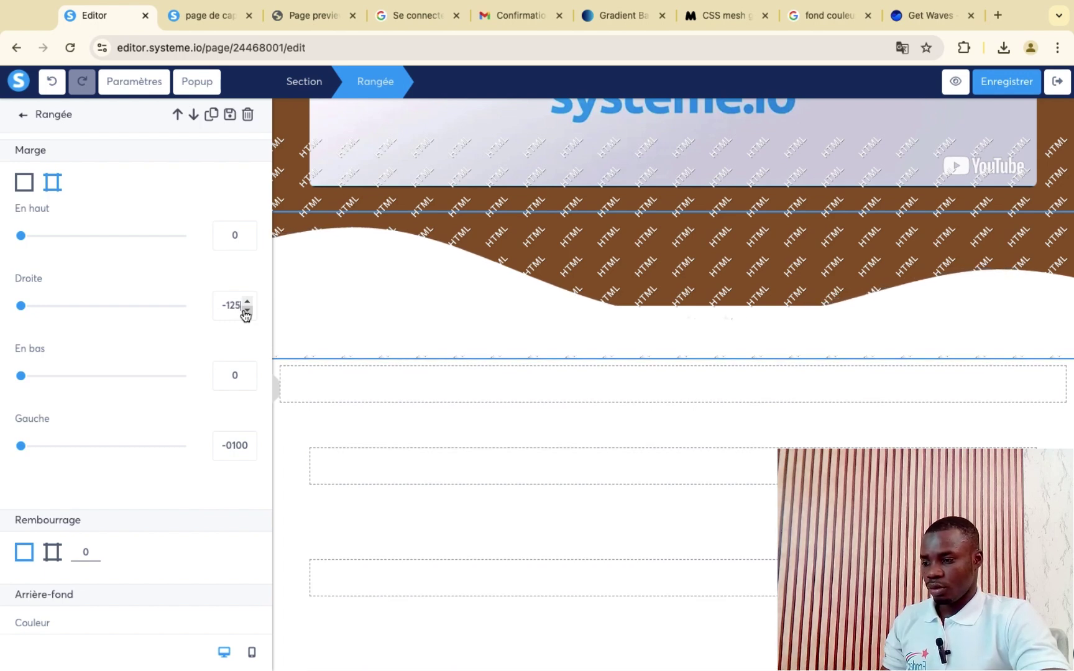
{"action": "left_click", "coordinate": [246, 313]}
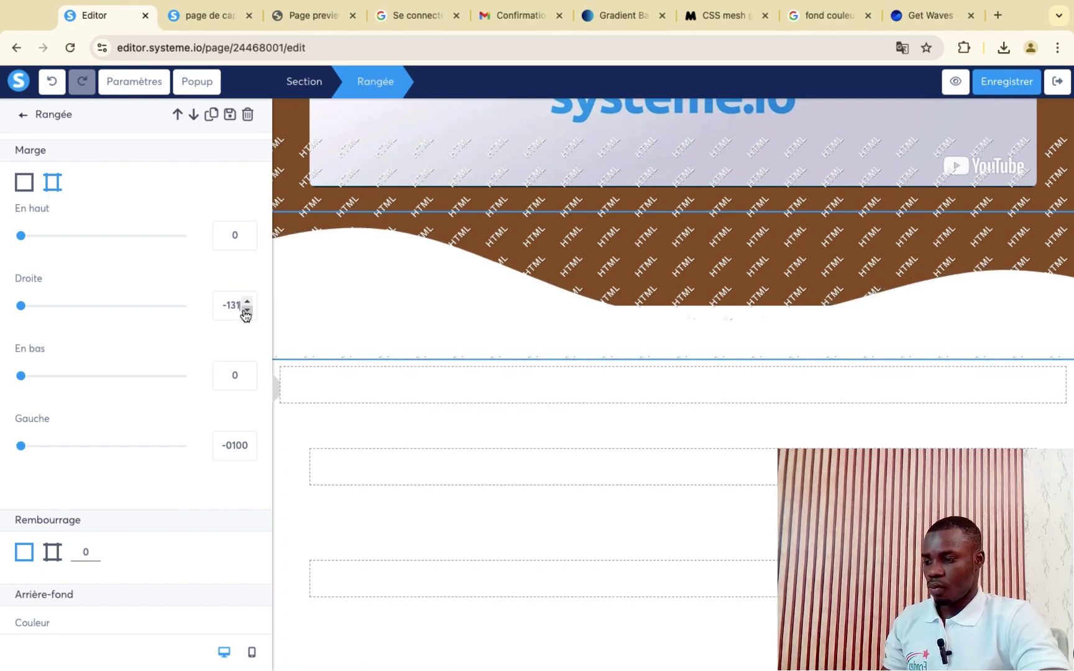
- Set the left margin of the row holding the wave to -153
{"action": "left_click", "coordinate": [247, 450]}
{"action": "left_click", "coordinate": [248, 450]}
{"action": "left_click", "coordinate": [247, 450]}
{"action": "left_click", "coordinate": [247, 450]}
{"action": "left_click", "coordinate": [247, 450]}
{"action": "left_click", "coordinate": [247, 450]}
{"action": "left_click", "coordinate": [248, 450]}
{"action": "left_click", "coordinate": [247, 450]}
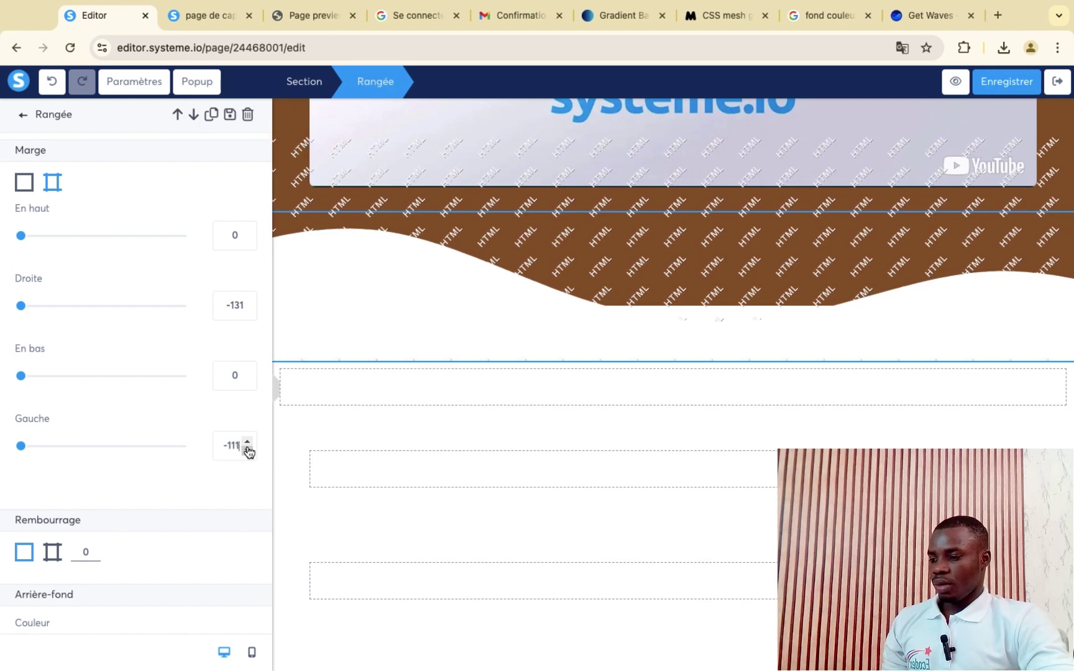
{"action": "left_click", "coordinate": [247, 450]}
{"action": "left_click", "coordinate": [247, 450]}
{"action": "left_click", "coordinate": [247, 450]}
{"action": "left_click", "coordinate": [247, 450]}
{"action": "left_click", "coordinate": [247, 450]}
{"action": "left_click", "coordinate": [247, 450]}
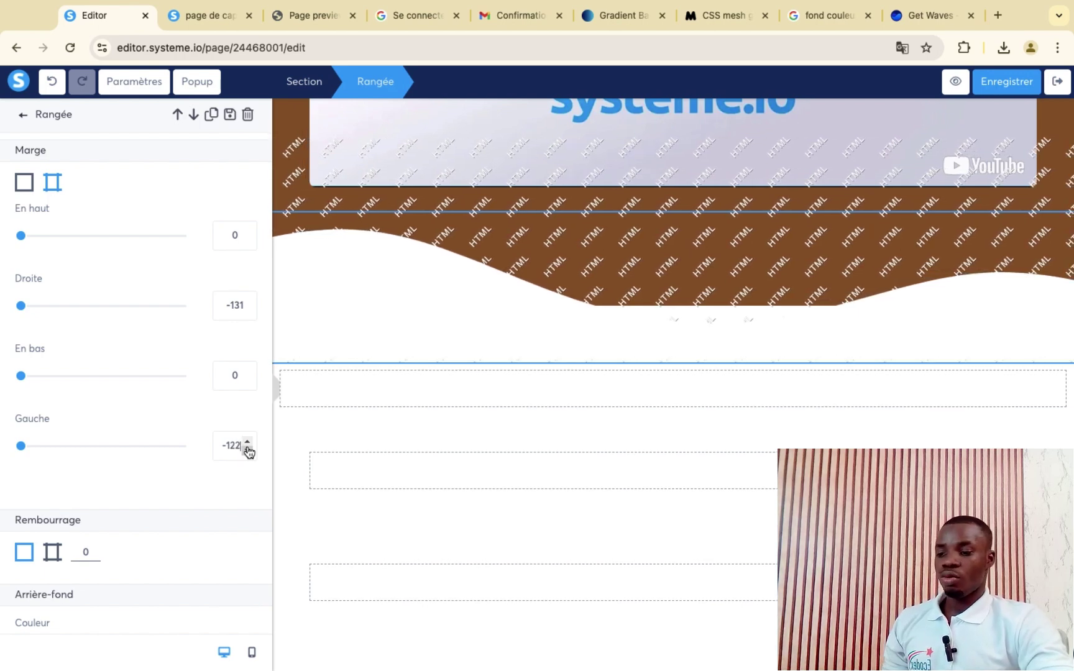
{"action": "left_click", "coordinate": [247, 450]}
{"action": "left_click", "coordinate": [247, 450]}
{"action": "left_click", "coordinate": [247, 450]}
{"action": "left_click", "coordinate": [247, 450]}
{"action": "left_click", "coordinate": [247, 450]}
{"action": "left_click", "coordinate": [248, 450]}
{"action": "left_click", "coordinate": [247, 450]}
{"action": "left_click", "coordinate": [247, 450]}
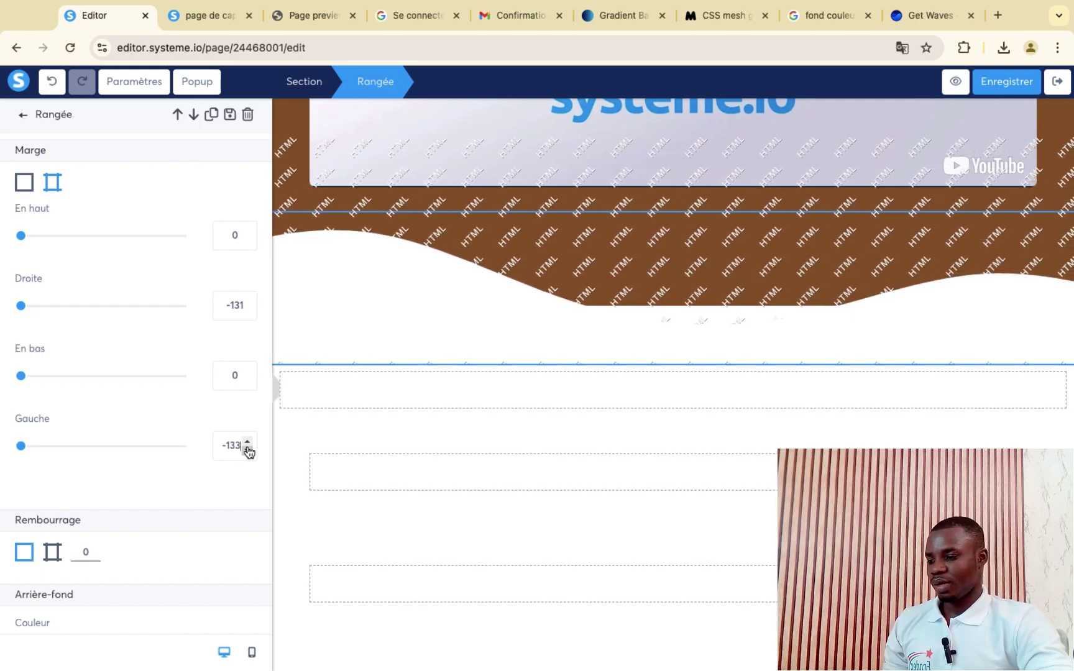
{"action": "left_click", "coordinate": [248, 450]}
{"action": "left_click", "coordinate": [247, 450]}
{"action": "left_click", "coordinate": [248, 450]}
{"action": "left_click", "coordinate": [248, 450]}
{"action": "left_click", "coordinate": [248, 450]}
{"action": "left_click", "coordinate": [247, 450]}
{"action": "left_click", "coordinate": [247, 450]}
{"action": "left_click", "coordinate": [247, 450]}
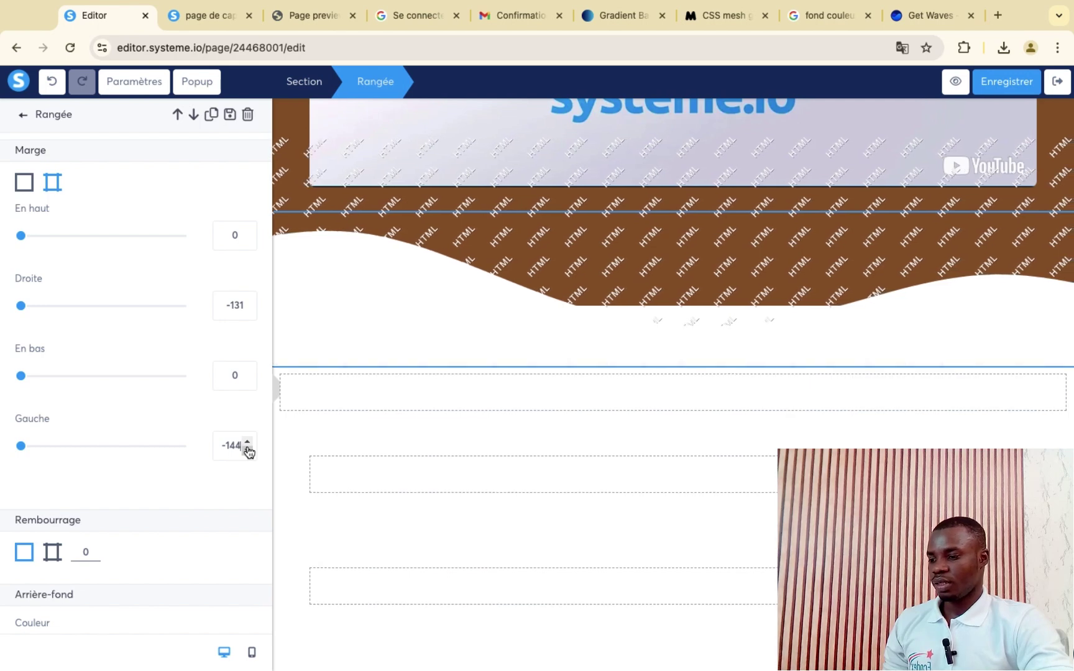
{"action": "left_click", "coordinate": [247, 450]}
{"action": "left_click", "coordinate": [247, 450]}
{"action": "left_click", "coordinate": [248, 450]}
{"action": "left_click", "coordinate": [247, 450]}
{"action": "left_click", "coordinate": [247, 450]}
{"action": "left_click", "coordinate": [247, 450]}
{"action": "left_click", "coordinate": [248, 450]}
{"action": "left_click", "coordinate": [247, 450]}
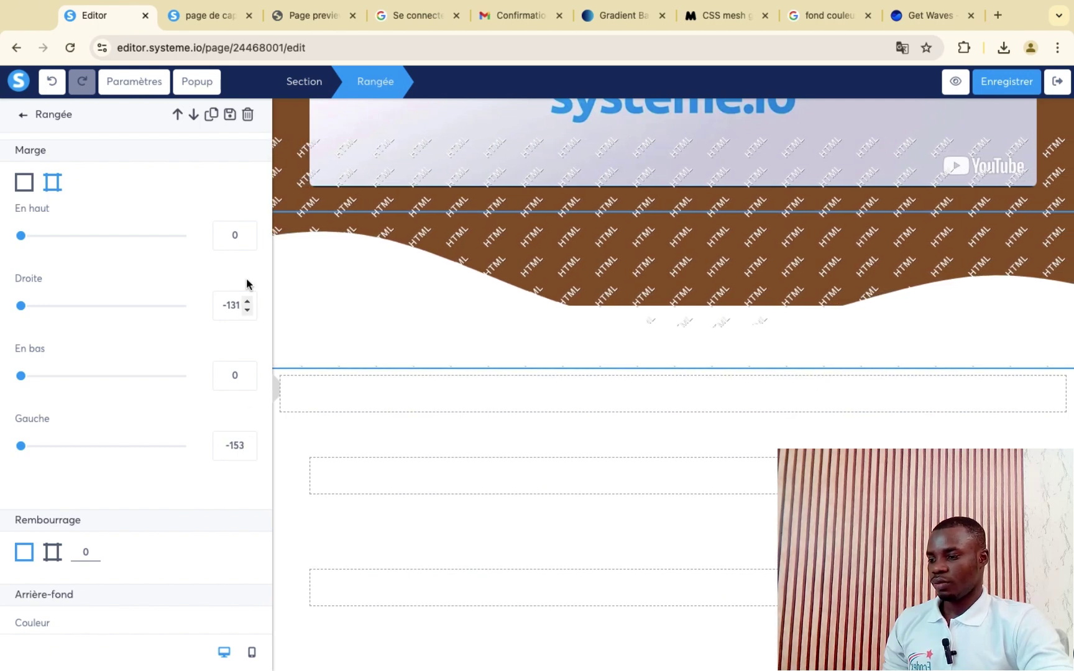
- Set the top margin of the row holding the wave to -41
{"action": "left_click", "coordinate": [247, 240]}
{"action": "left_click", "coordinate": [248, 240]}
{"action": "left_click", "coordinate": [247, 240]}
{"action": "left_click", "coordinate": [247, 240]}
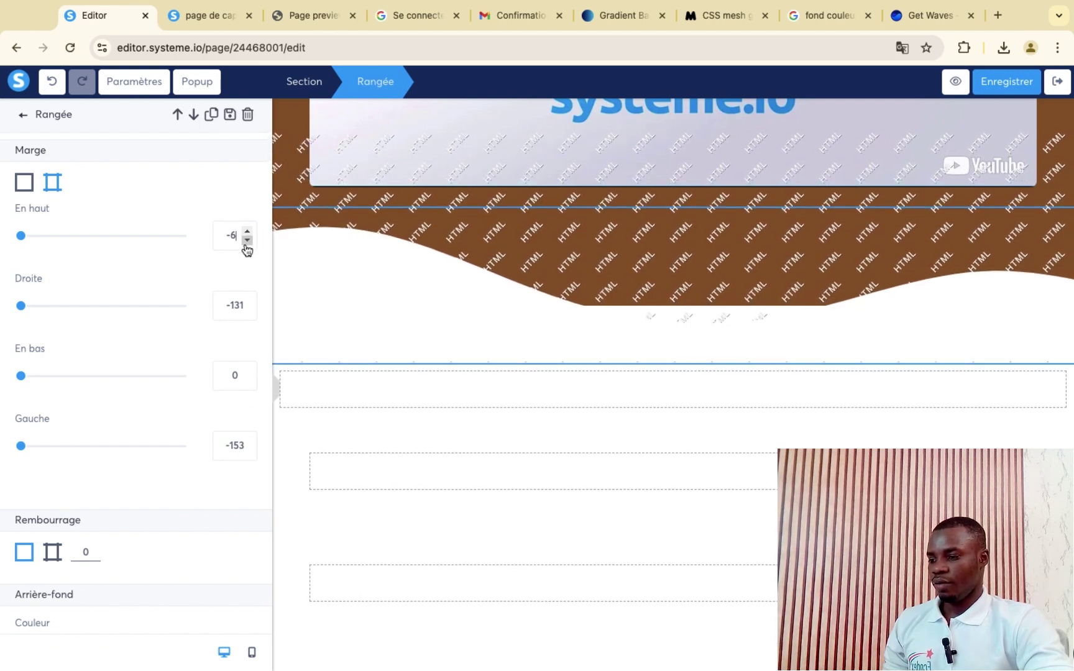
{"action": "left_click", "coordinate": [247, 240]}
{"action": "left_click", "coordinate": [247, 241]}
{"action": "left_click", "coordinate": [248, 241]}
{"action": "left_click", "coordinate": [247, 240]}
{"action": "left_click", "coordinate": [247, 245]}
{"action": "left_click", "coordinate": [246, 244]}
{"action": "left_click", "coordinate": [247, 245]}
{"action": "left_click", "coordinate": [247, 245]}
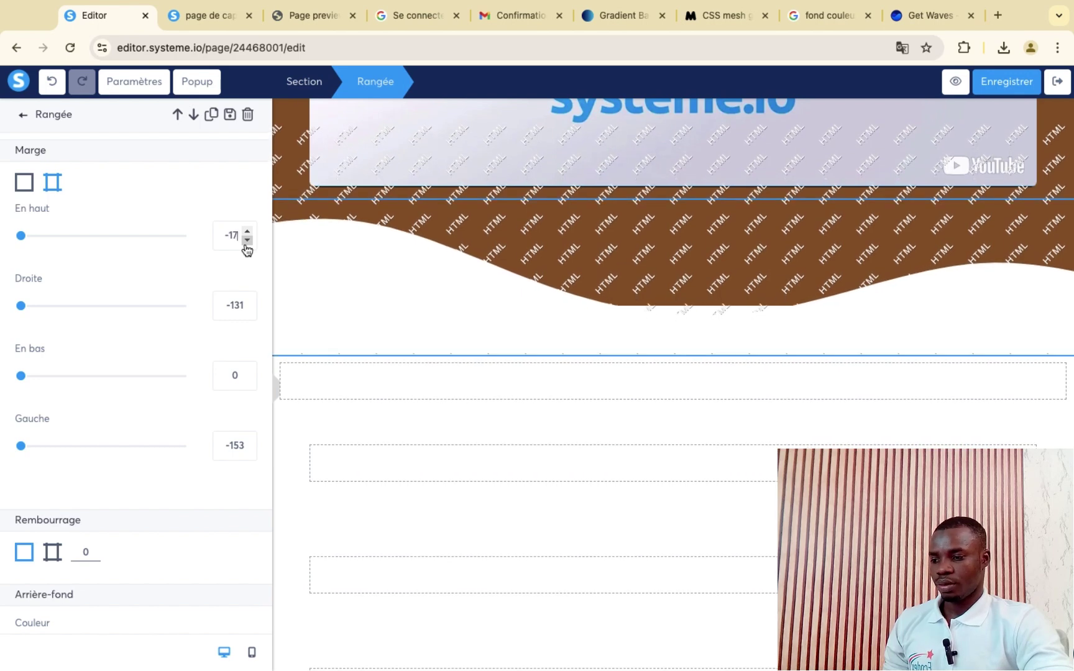
{"action": "left_click", "coordinate": [247, 245]}
{"action": "left_click", "coordinate": [246, 245]}
{"action": "left_click", "coordinate": [247, 245]}
{"action": "left_click", "coordinate": [247, 244]}
{"action": "left_click", "coordinate": [246, 245]}
{"action": "left_click", "coordinate": [247, 245]}
{"action": "left_click", "coordinate": [247, 245]}
{"action": "left_click", "coordinate": [247, 245]}
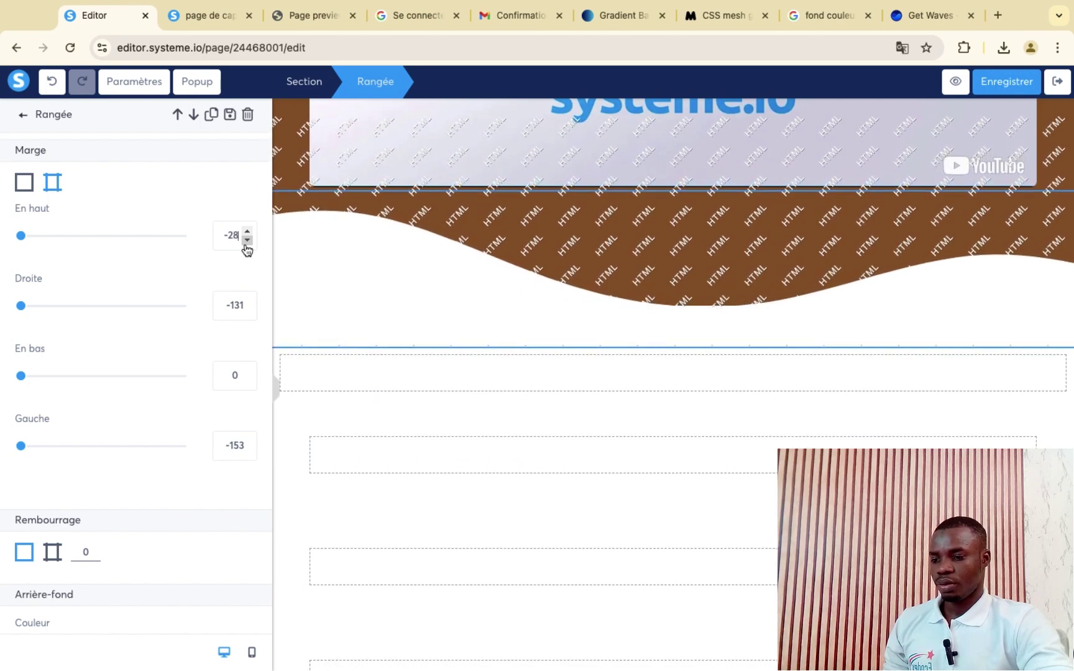
{"action": "left_click", "coordinate": [247, 245]}
{"action": "left_click", "coordinate": [247, 245]}
{"action": "left_click", "coordinate": [247, 244]}
{"action": "left_click", "coordinate": [246, 245]}
{"action": "left_click", "coordinate": [246, 245]}
{"action": "left_click", "coordinate": [247, 245]}
{"action": "left_click", "coordinate": [247, 245]}
{"action": "left_click", "coordinate": [247, 245]}
{"action": "left_click", "coordinate": [247, 245]}
{"action": "left_click", "coordinate": [247, 244]}
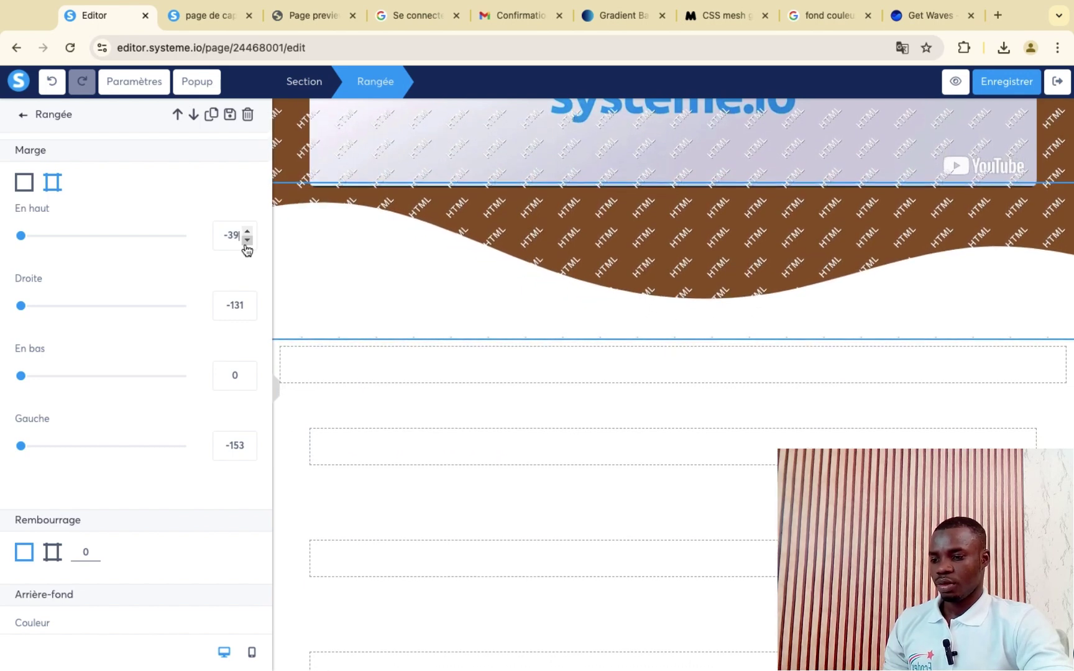
{"action": "left_click", "coordinate": [246, 245]}
{"action": "left_click", "coordinate": [247, 245]}
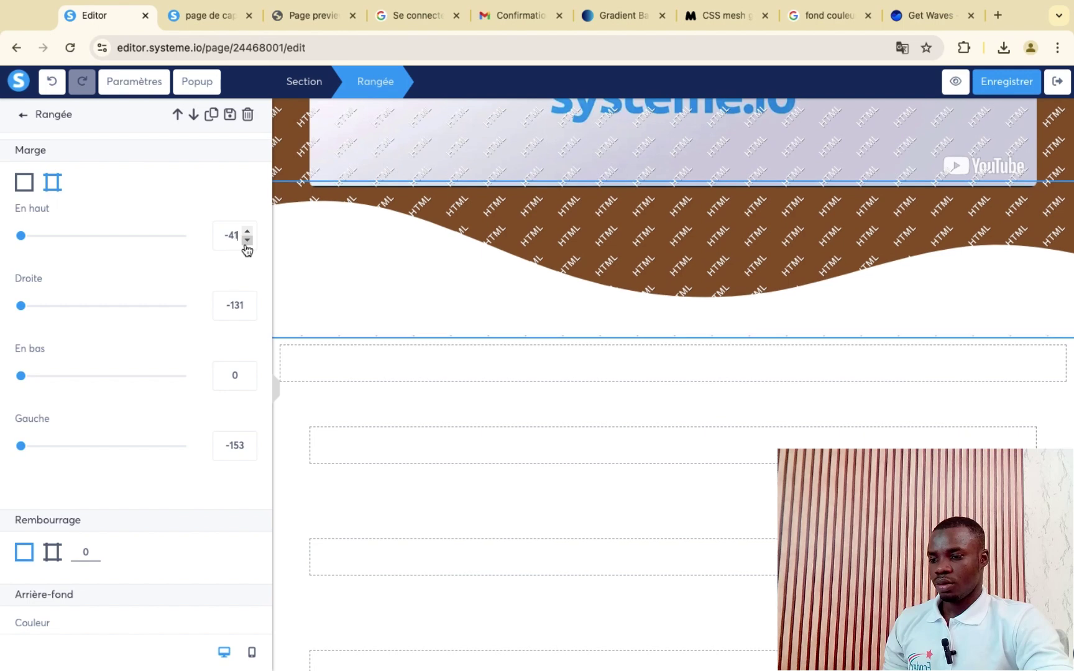
- Save the page and preview it again to examine the wave divider below the video in the brown section
{"action": "left_click", "coordinate": [568, 307]}
{"action": "scroll", "coordinate": [585, 298], "scroll_direction": "up", "scroll_amount": 2}
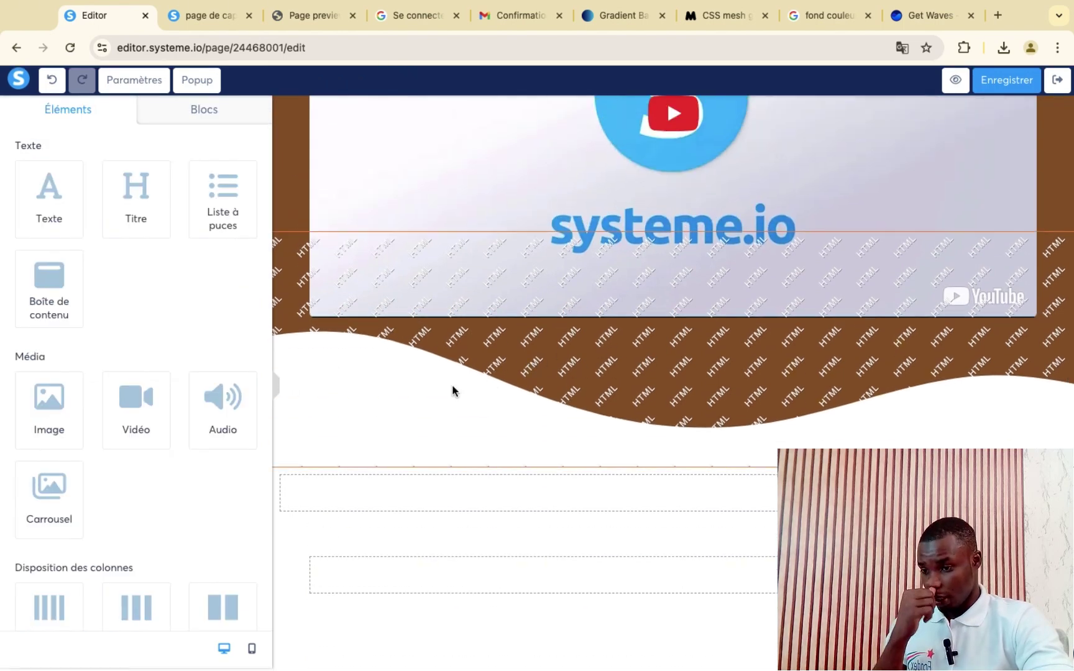
{"action": "left_click", "coordinate": [1004, 88]}
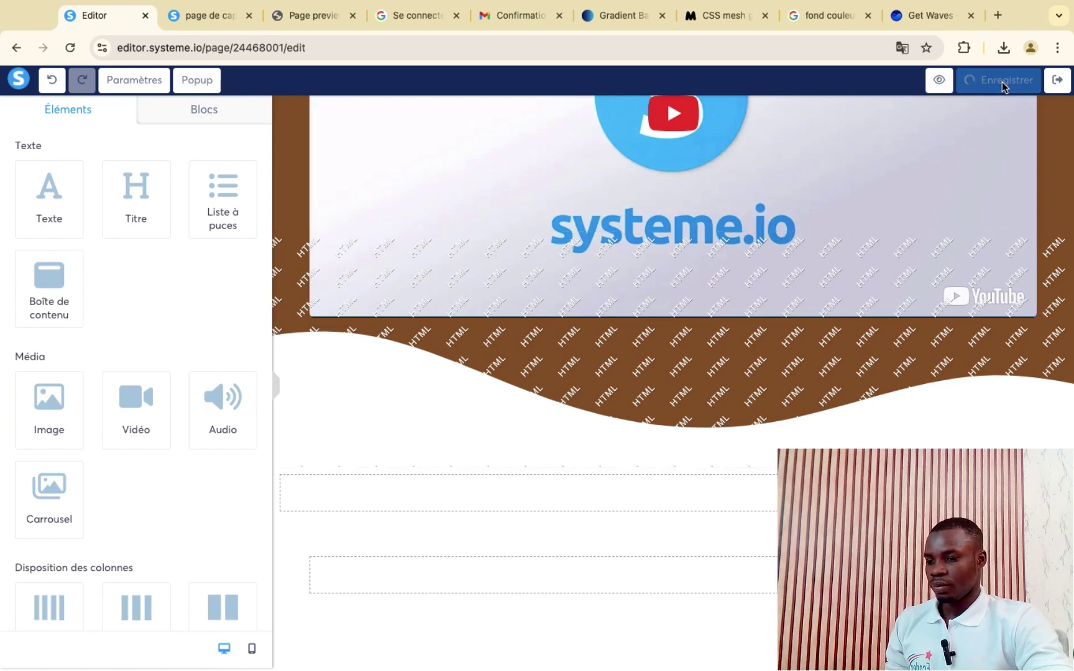
{"action": "left_click", "coordinate": [951, 81]}
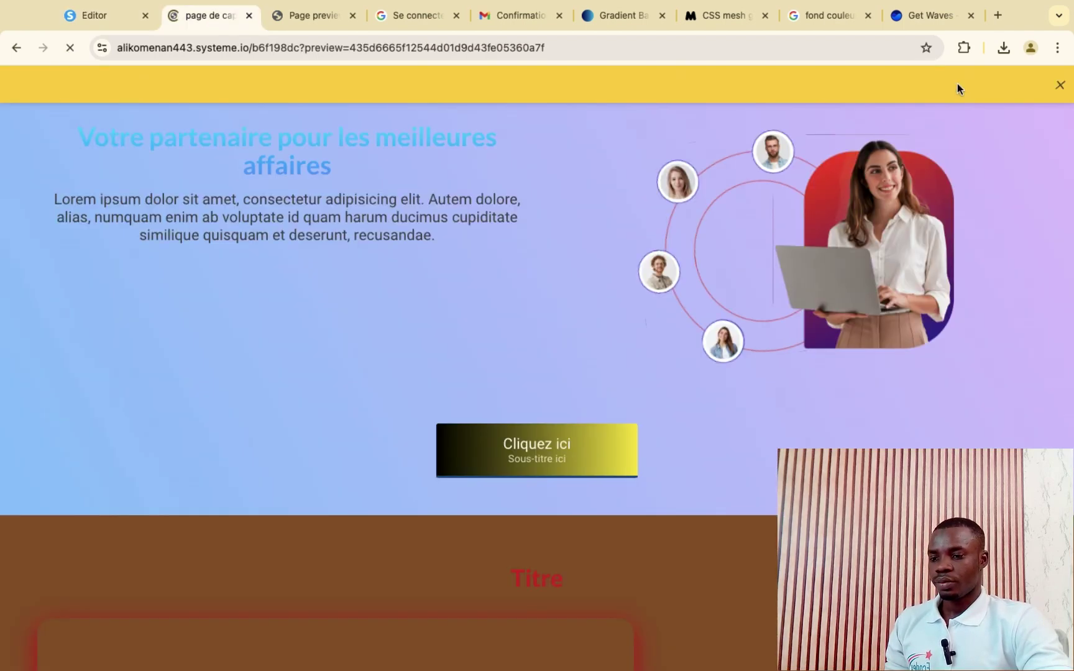
{"action": "scroll", "coordinate": [928, 274], "scroll_direction": "down", "scroll_amount": 10}
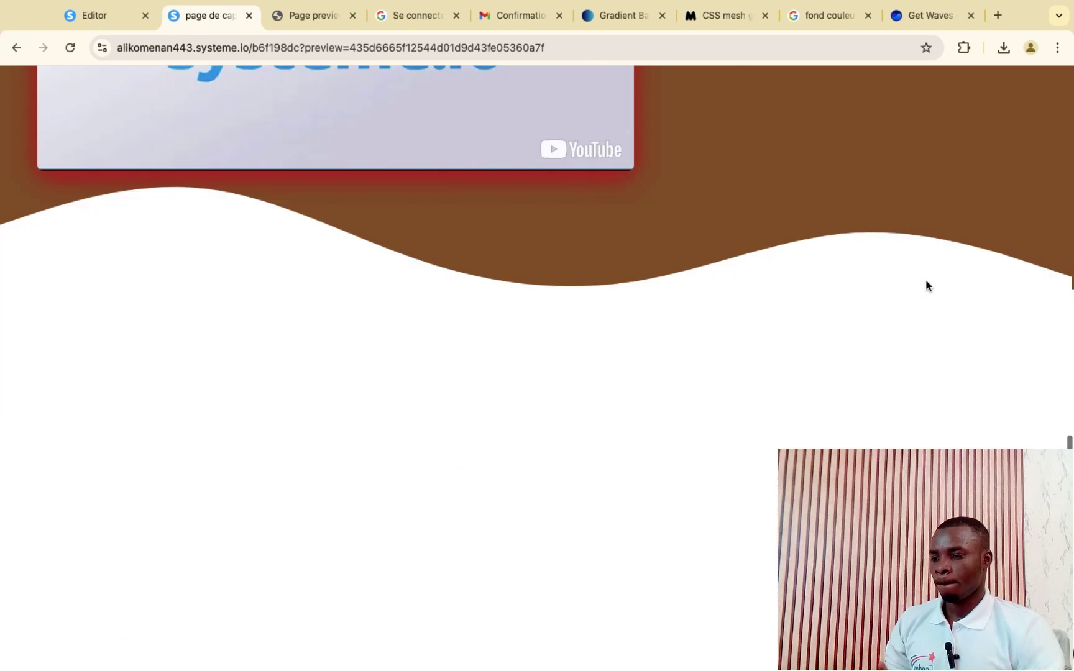
{"action": "scroll", "coordinate": [925, 286], "scroll_direction": "up", "scroll_amount": 5}
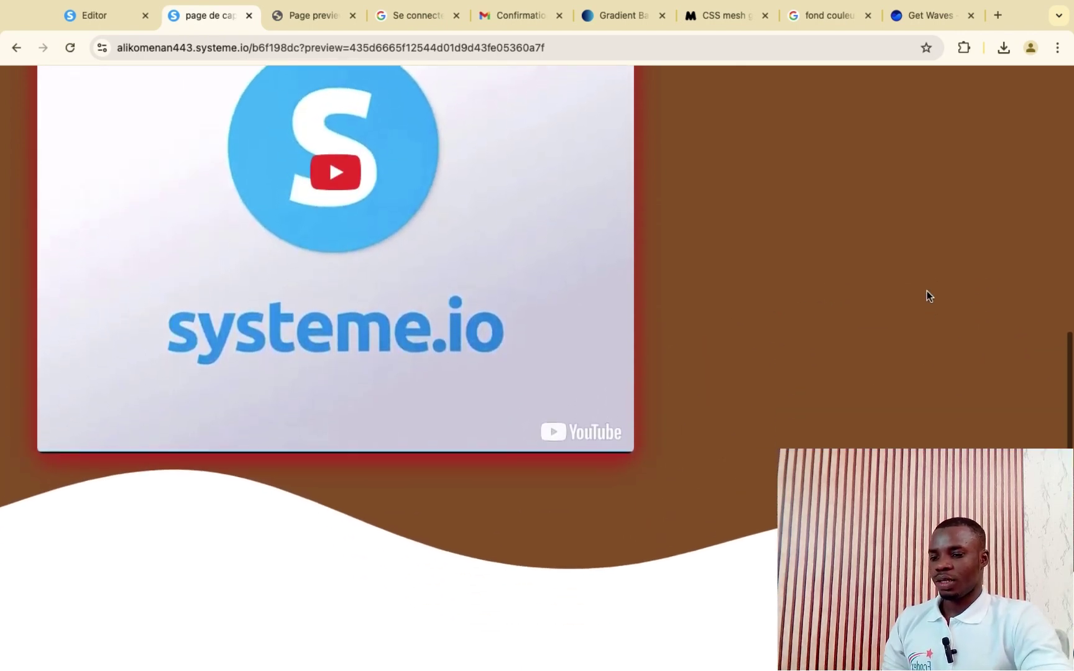
{"action": "scroll", "coordinate": [927, 292], "scroll_direction": "up", "scroll_amount": 4}
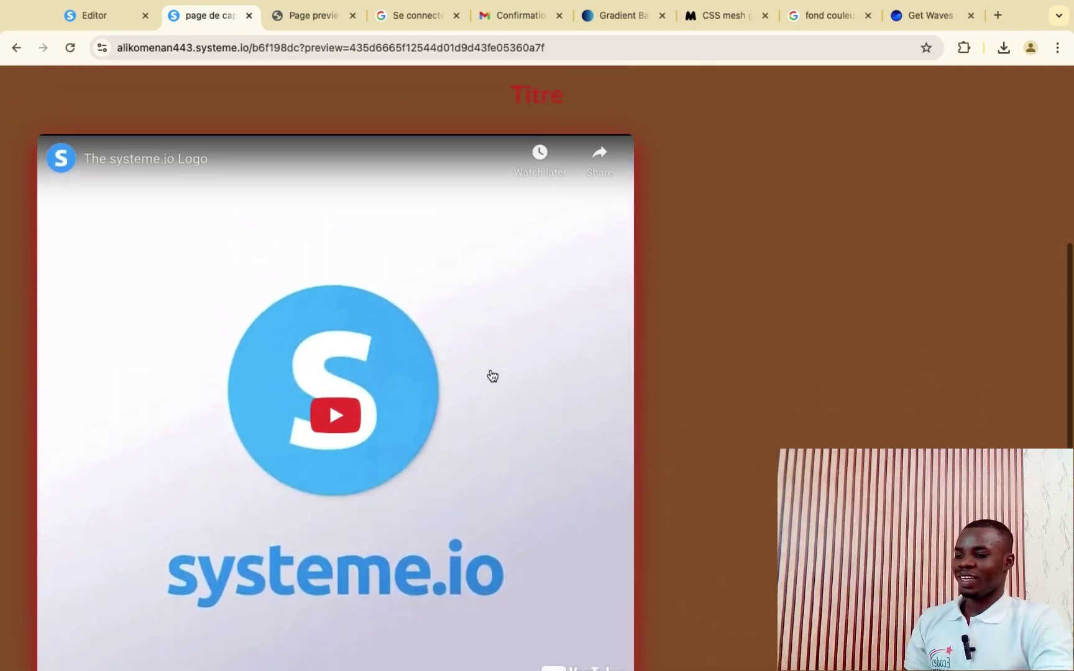
{"action": "scroll", "coordinate": [492, 376], "scroll_direction": "up", "scroll_amount": 2}
{"action": "scroll", "coordinate": [492, 375], "scroll_direction": "down", "scroll_amount": 9}
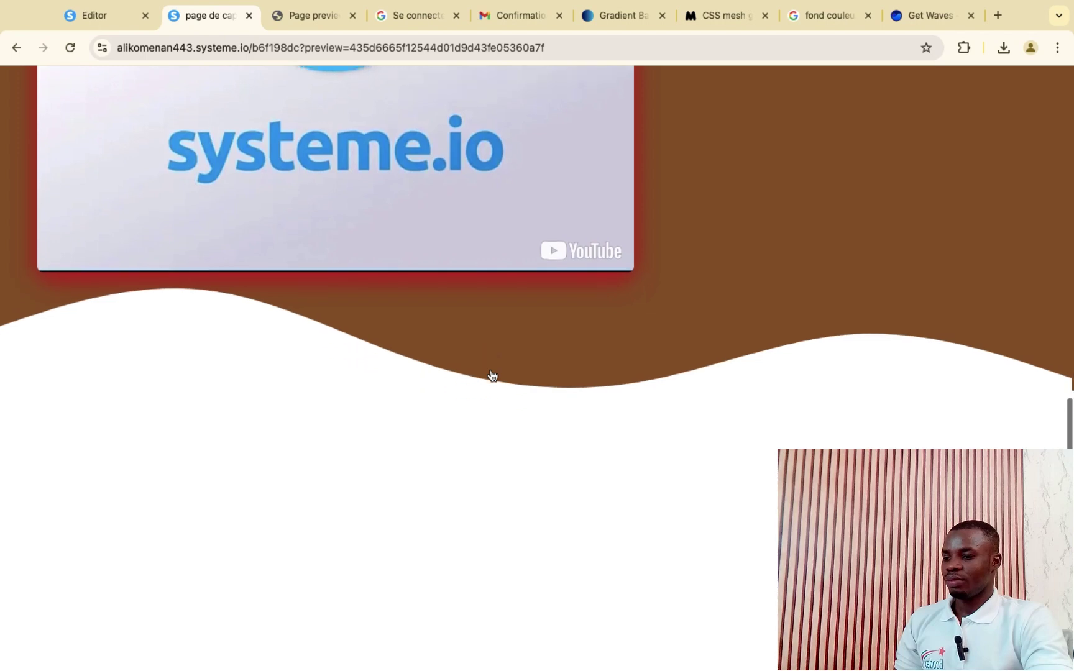
- Look over the previewed page from the gradient header through the video section to the wave divider
{"action": "scroll", "coordinate": [492, 376], "scroll_direction": "down", "scroll_amount": 2}
{"action": "scroll", "coordinate": [492, 375], "scroll_direction": "up", "scroll_amount": 8}
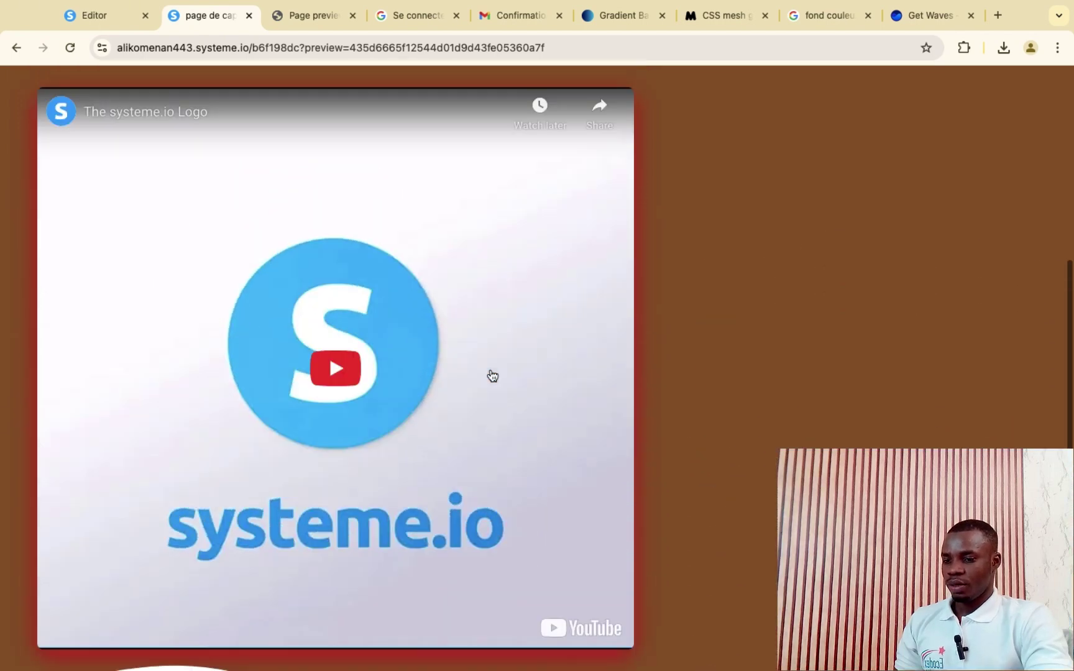
{"action": "scroll", "coordinate": [492, 375], "scroll_direction": "up", "scroll_amount": 9}
{"action": "scroll", "coordinate": [492, 376], "scroll_direction": "down", "scroll_amount": 3}
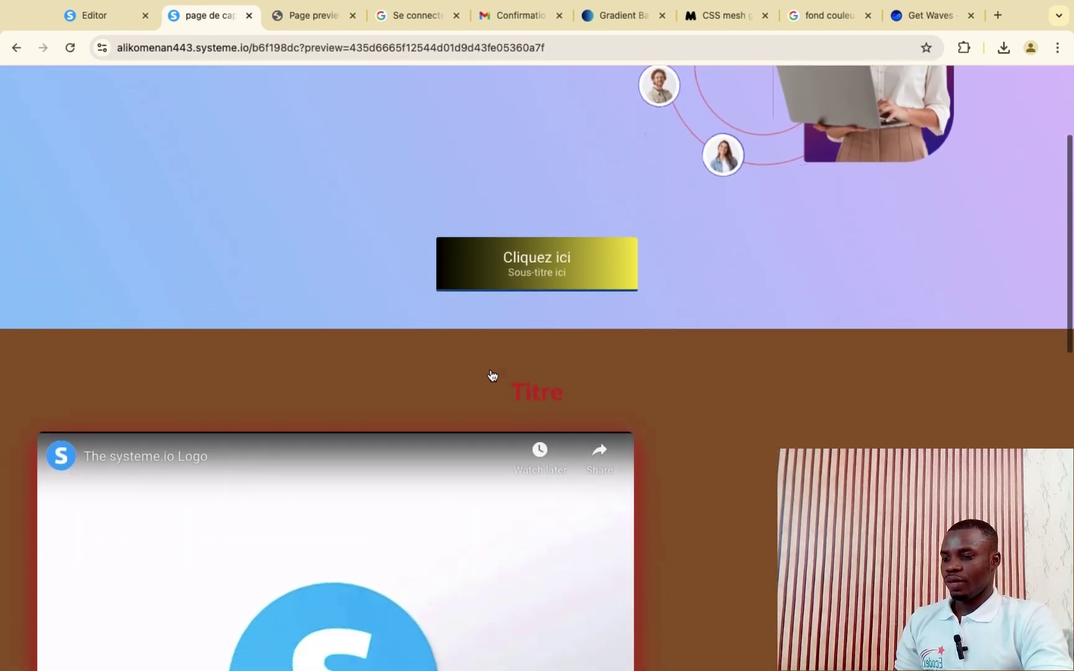
{"action": "scroll", "coordinate": [493, 375], "scroll_direction": "down", "scroll_amount": 1}
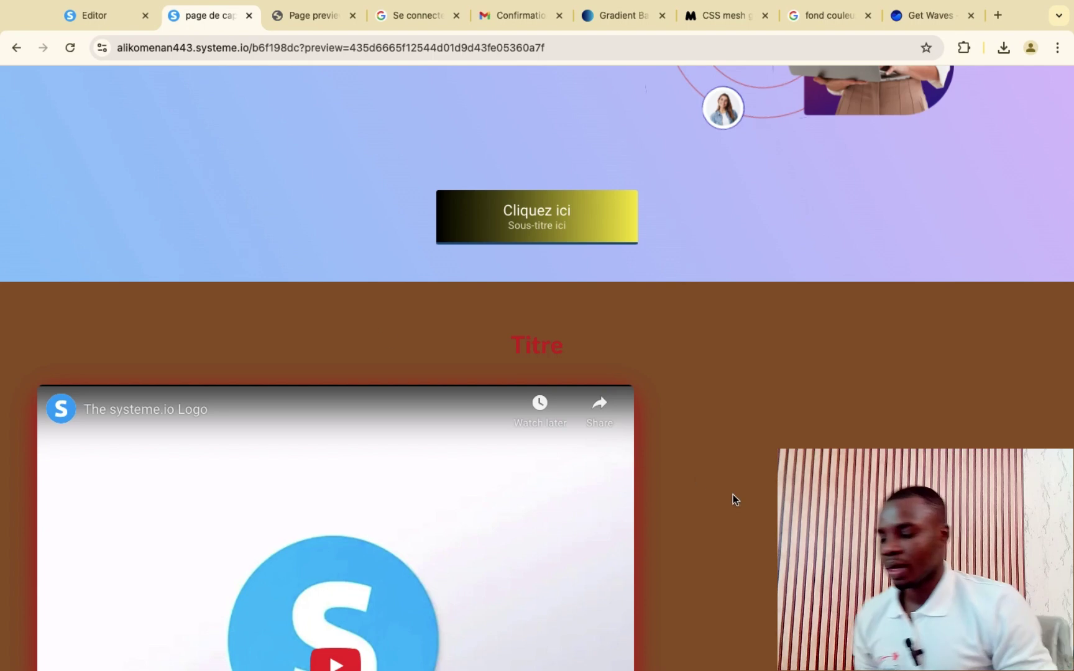
{"action": "scroll", "coordinate": [549, 628], "scroll_direction": "down", "scroll_amount": 9}
{"action": "scroll", "coordinate": [548, 629], "scroll_direction": "down", "scroll_amount": 1}
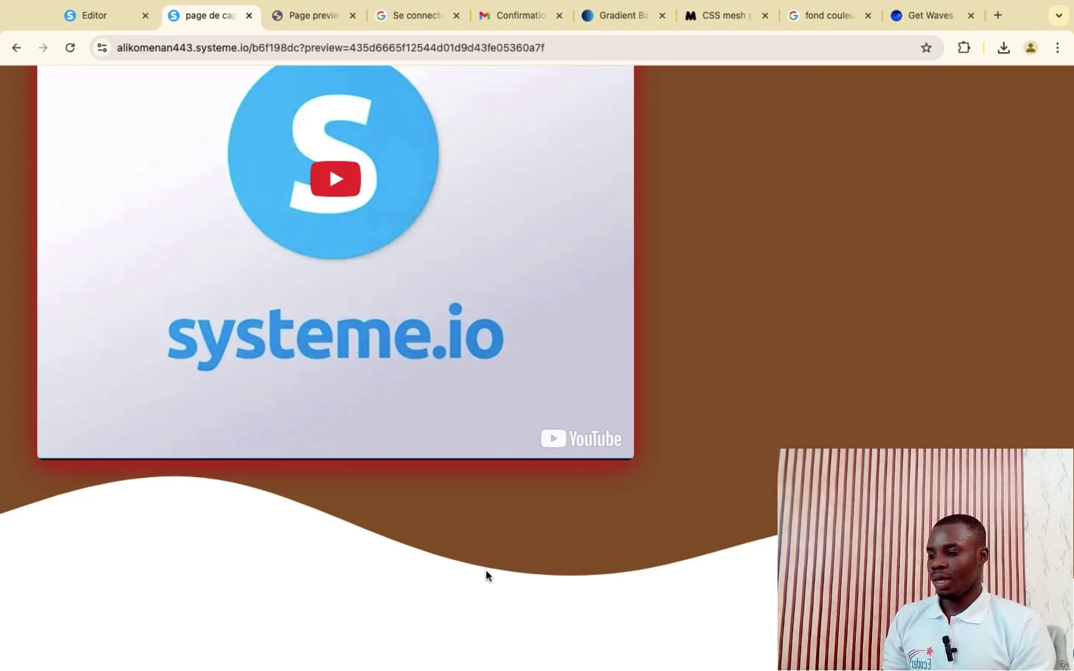
- Back in the editor, add a two-column layout (2 colonnes) inside the empty row below the wave
{"action": "left_click", "coordinate": [92, 24]}
{"action": "left_click", "coordinate": [420, 471]}
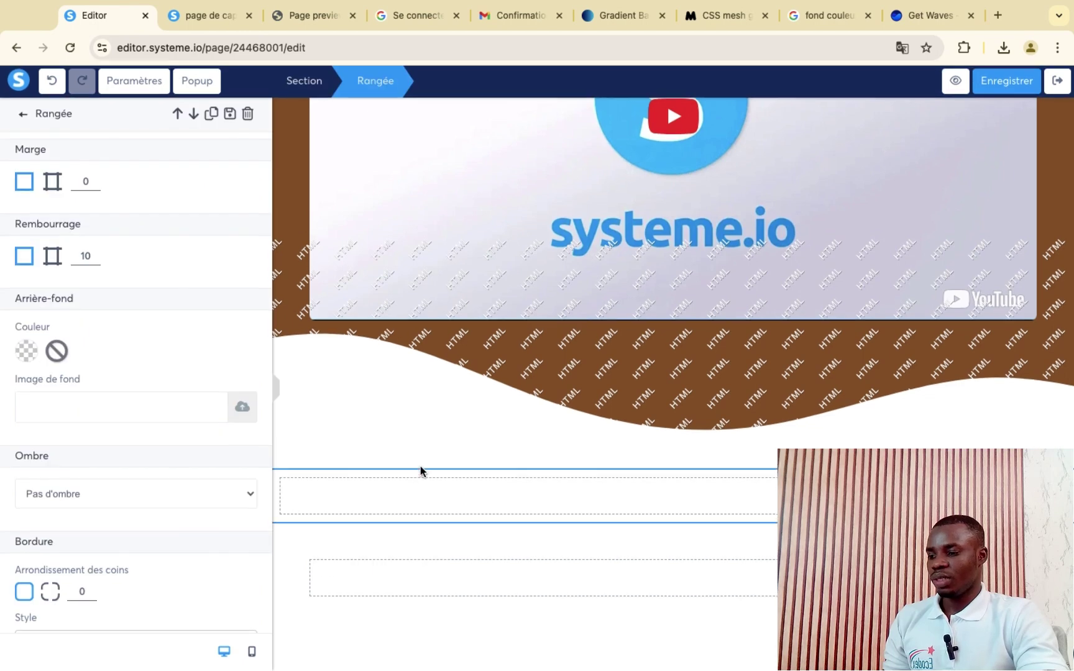
{"action": "left_click", "coordinate": [24, 115]}
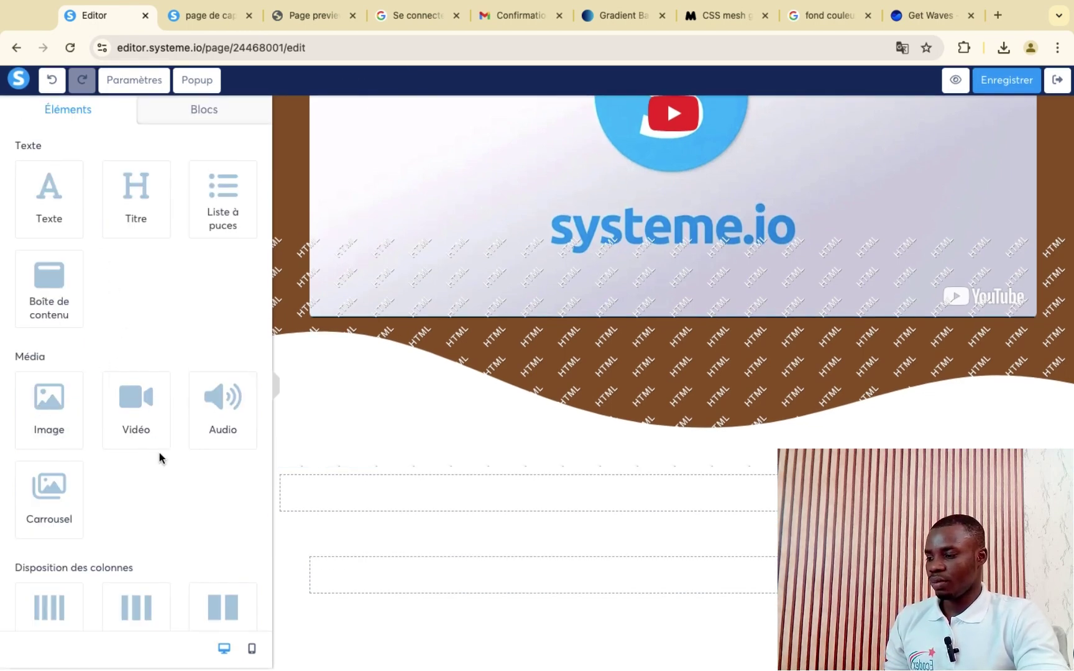
{"action": "left_click", "coordinate": [492, 512]}
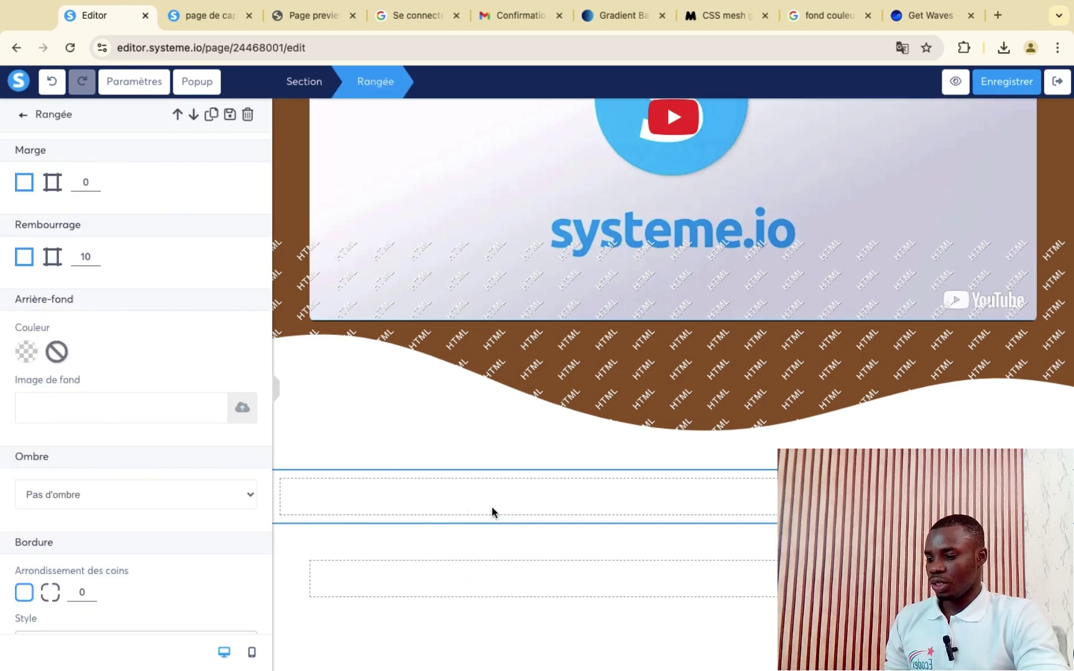
{"action": "left_click", "coordinate": [20, 116]}
{"action": "scroll", "coordinate": [75, 480], "scroll_direction": "down", "scroll_amount": 2}
{"action": "scroll", "coordinate": [75, 479], "scroll_direction": "up", "scroll_amount": 2}
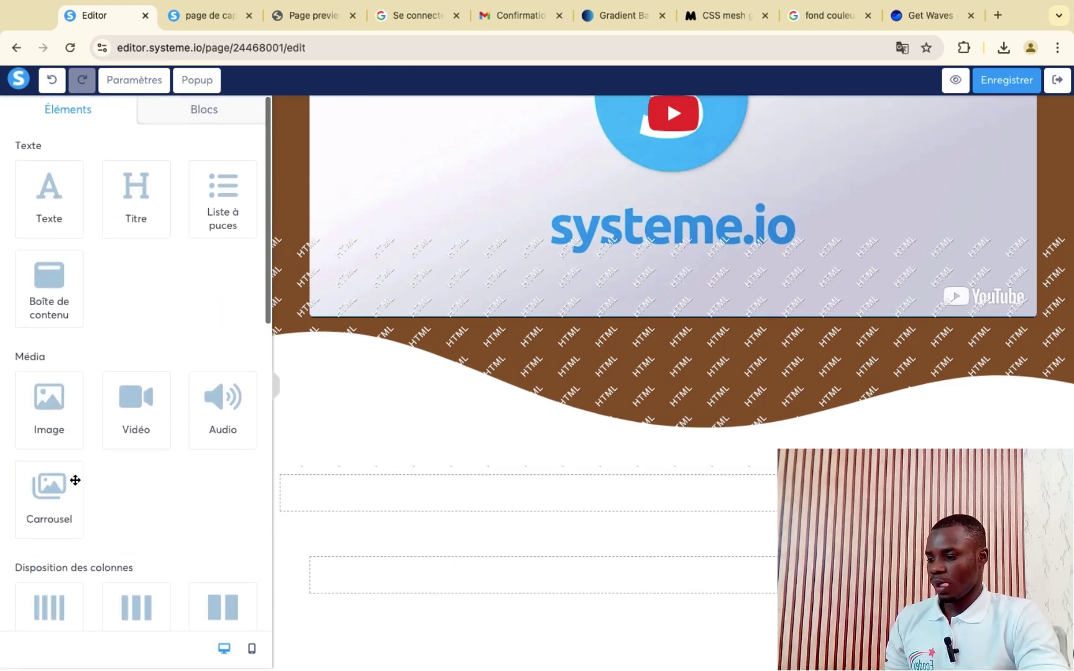
{"action": "scroll", "coordinate": [106, 422], "scroll_direction": "down", "scroll_amount": 4}
{"action": "scroll", "coordinate": [125, 477], "scroll_direction": "down", "scroll_amount": 2}
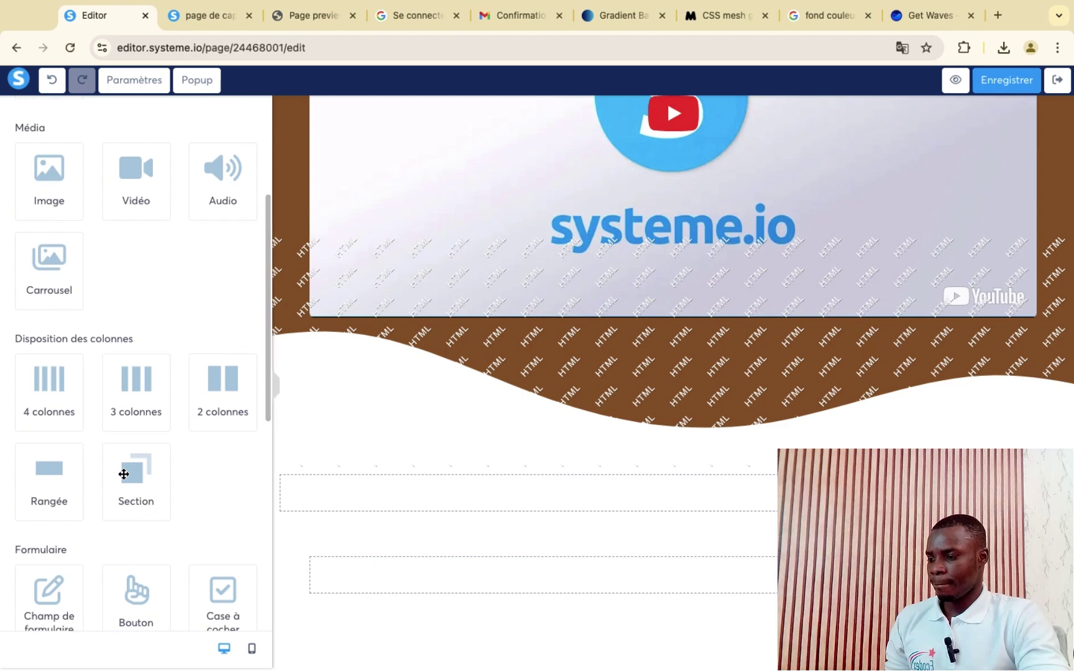
{"action": "left_click_drag", "start_coordinate": [219, 408], "coordinate": [595, 491]}
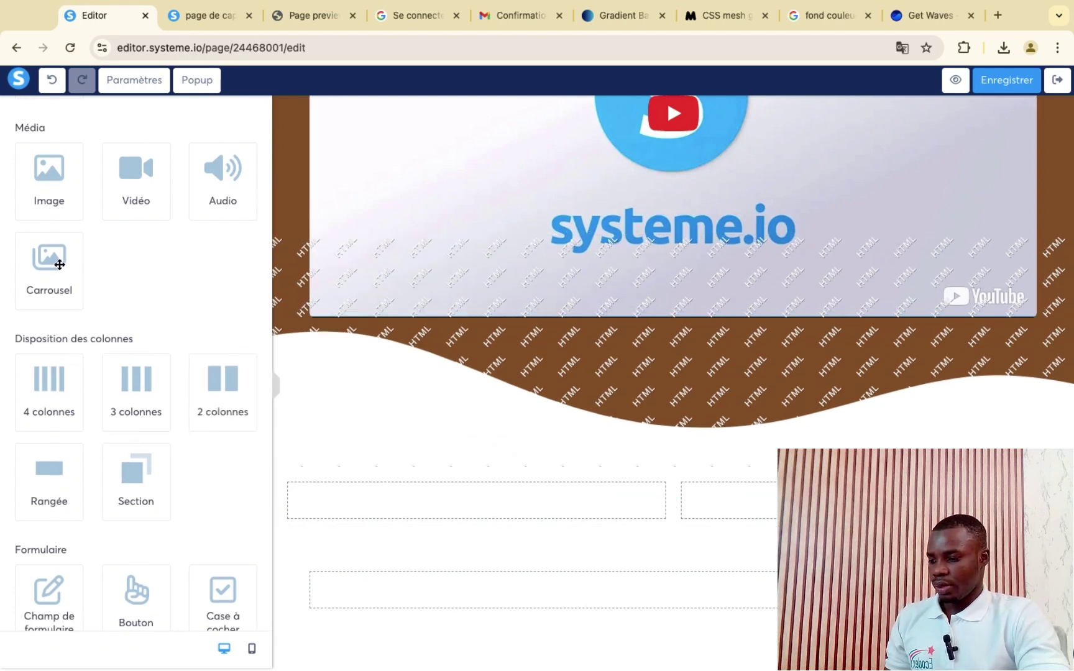
- Add a row (Rangée) to the first column below the wave and place a title (Titre) inside it
{"action": "mouse_move", "coordinate": [43, 200]}
{"action": "left_mouse_down"}
{"action": "mouse_move", "coordinate": [202, 290]}
{"action": "mouse_move", "coordinate": [72, 216]}
{"action": "mouse_move", "coordinate": [32, 205]}
{"action": "left_mouse_up"}
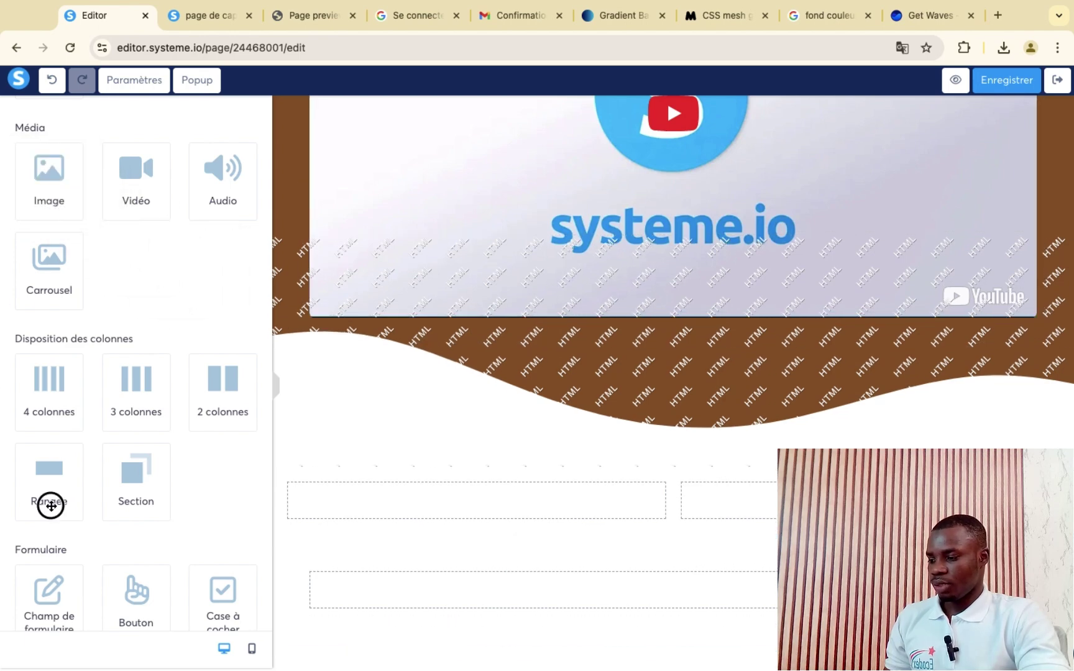
{"action": "left_click_drag", "start_coordinate": [51, 506], "coordinate": [439, 520]}
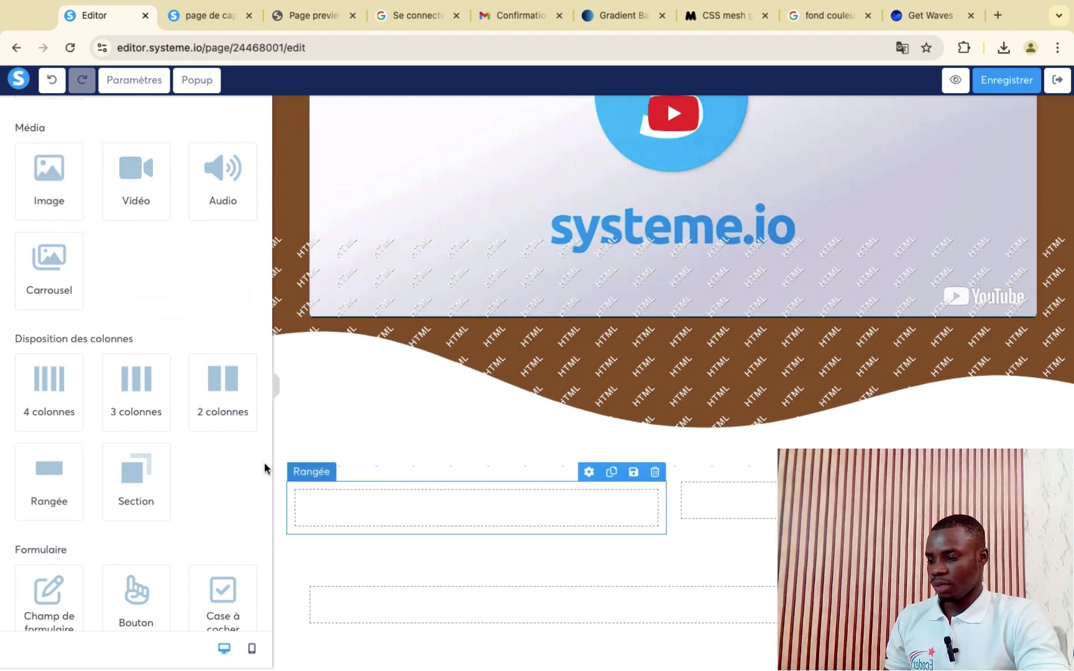
{"action": "scroll", "coordinate": [91, 315], "scroll_direction": "up", "scroll_amount": 4}
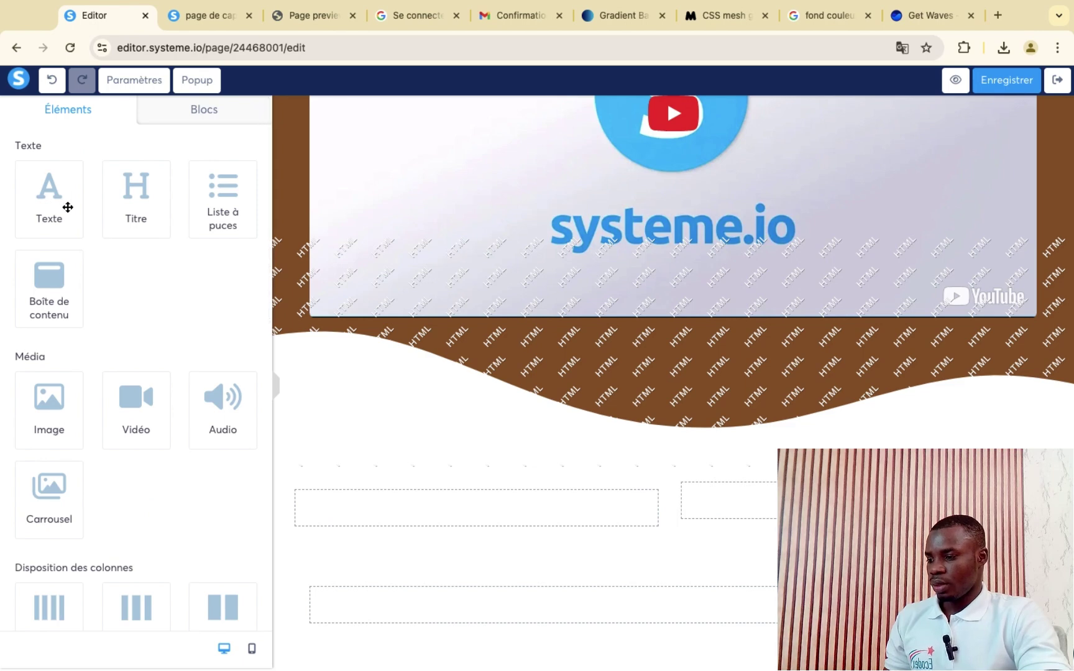
{"action": "left_click_drag", "start_coordinate": [140, 214], "coordinate": [484, 518]}
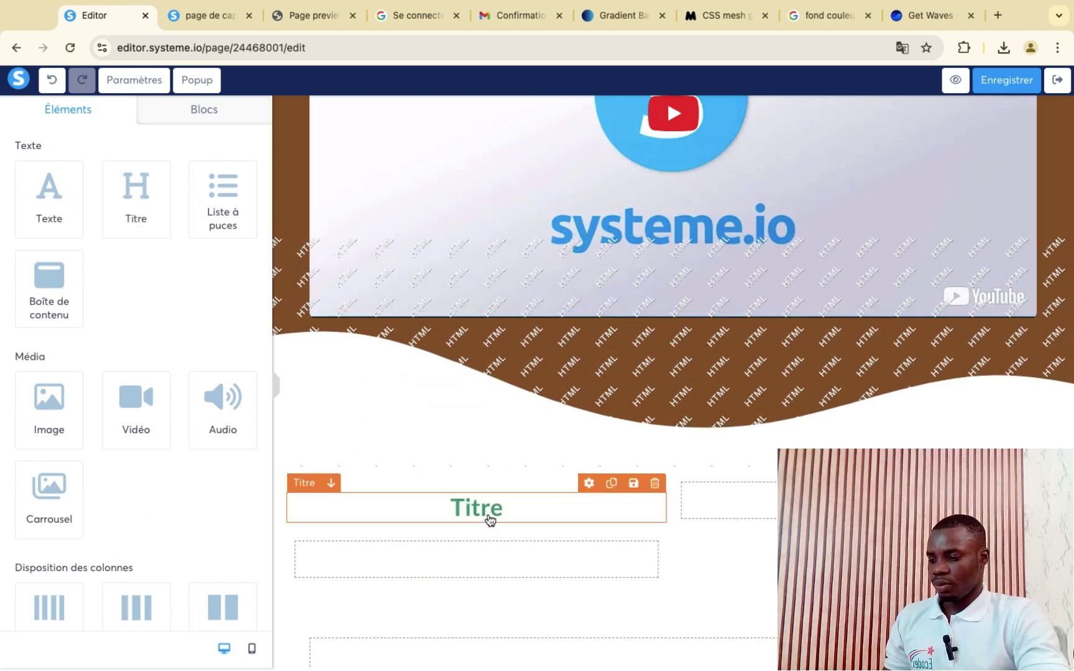
{"action": "key", "text": "ctrl+z"}
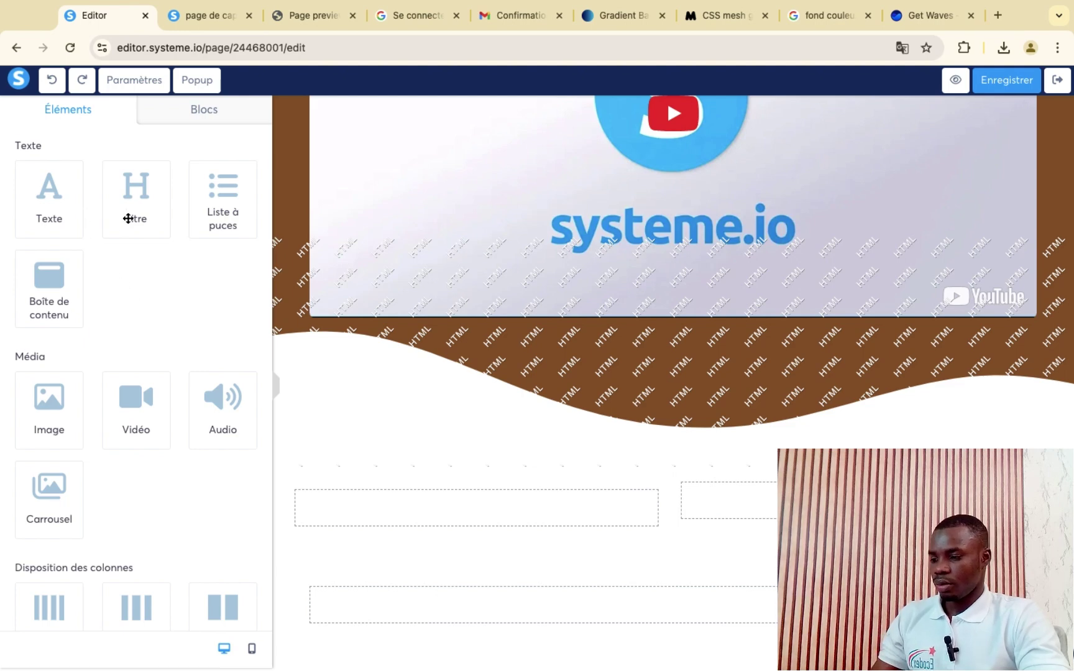
{"action": "left_click_drag", "start_coordinate": [127, 218], "coordinate": [381, 508]}
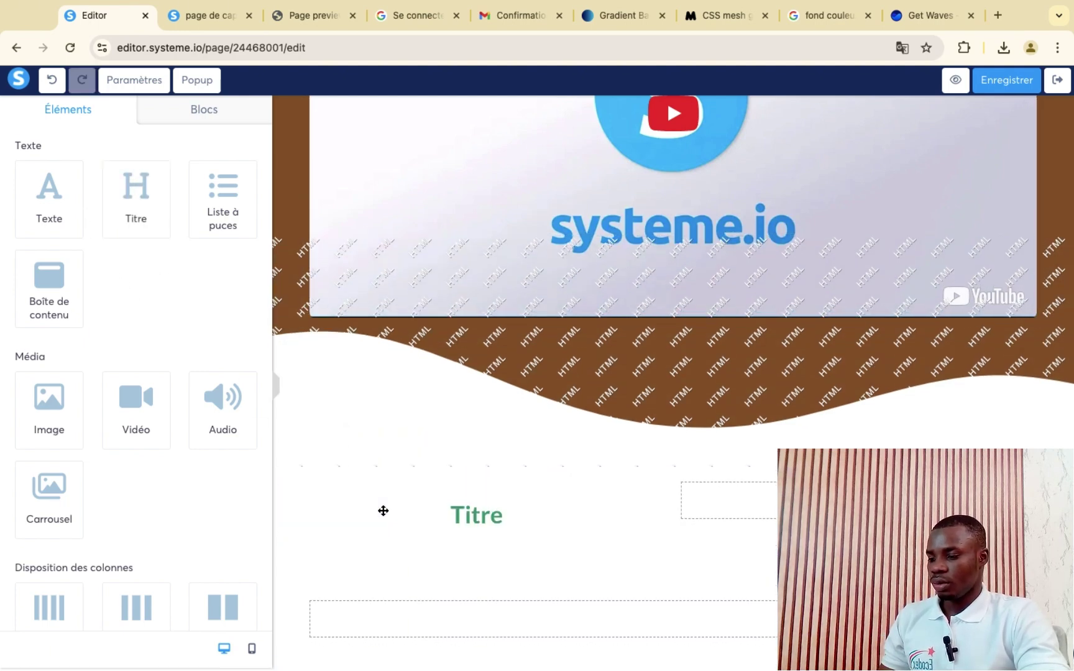
- Set the background colour of the row holding the new title to the default orange
{"action": "left_click", "coordinate": [326, 492]}
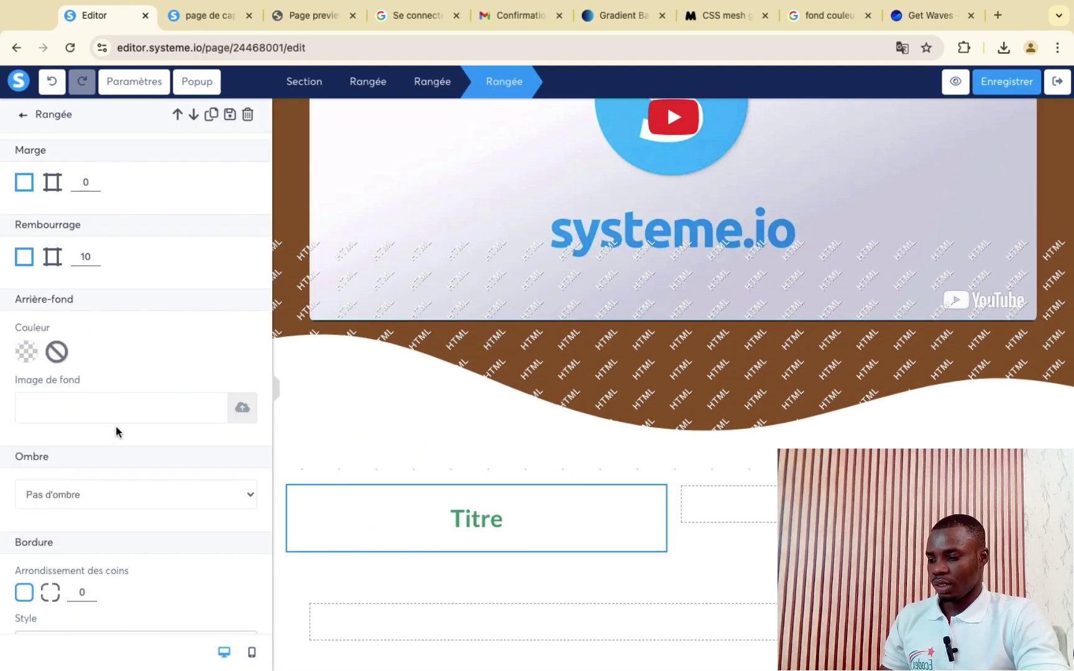
{"action": "left_click", "coordinate": [25, 353]}
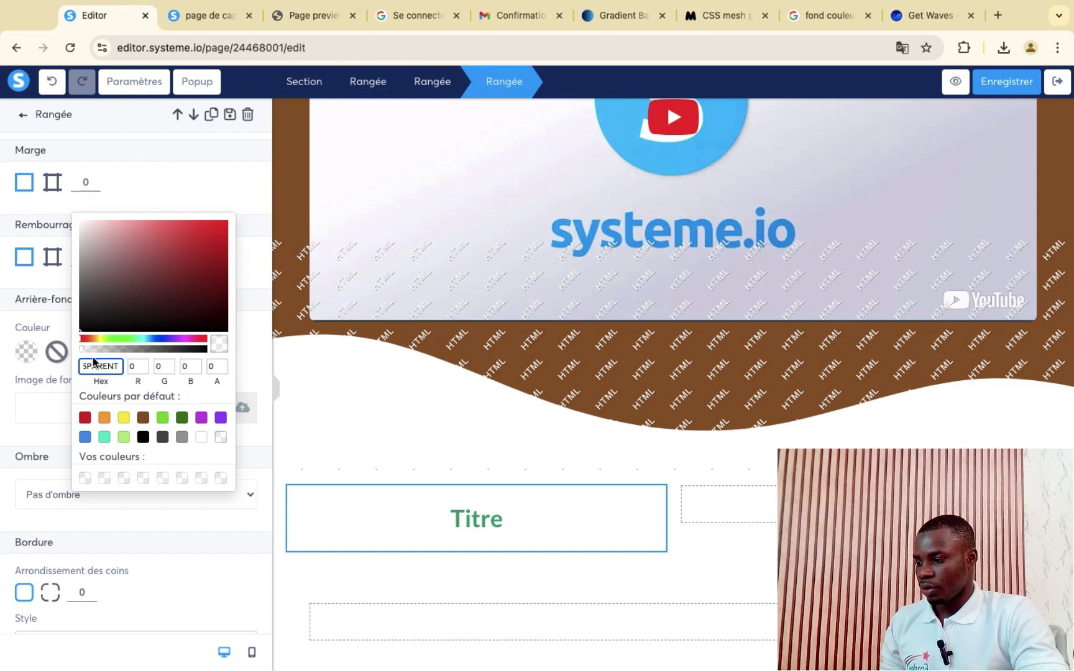
{"action": "left_click", "coordinate": [104, 419]}
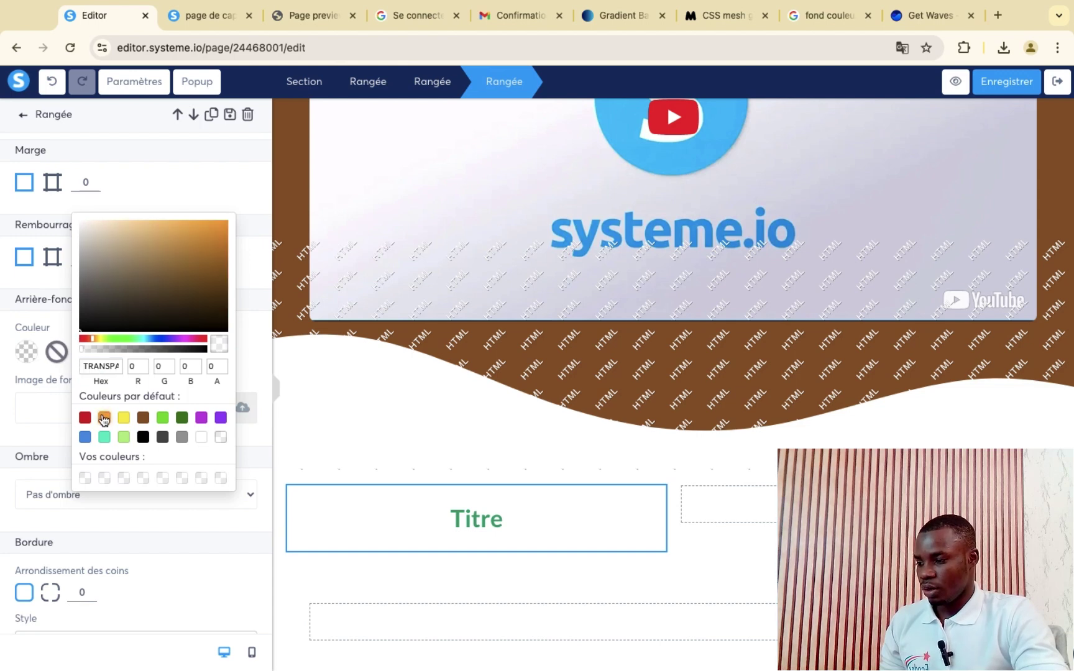
{"action": "left_click", "coordinate": [42, 411]}
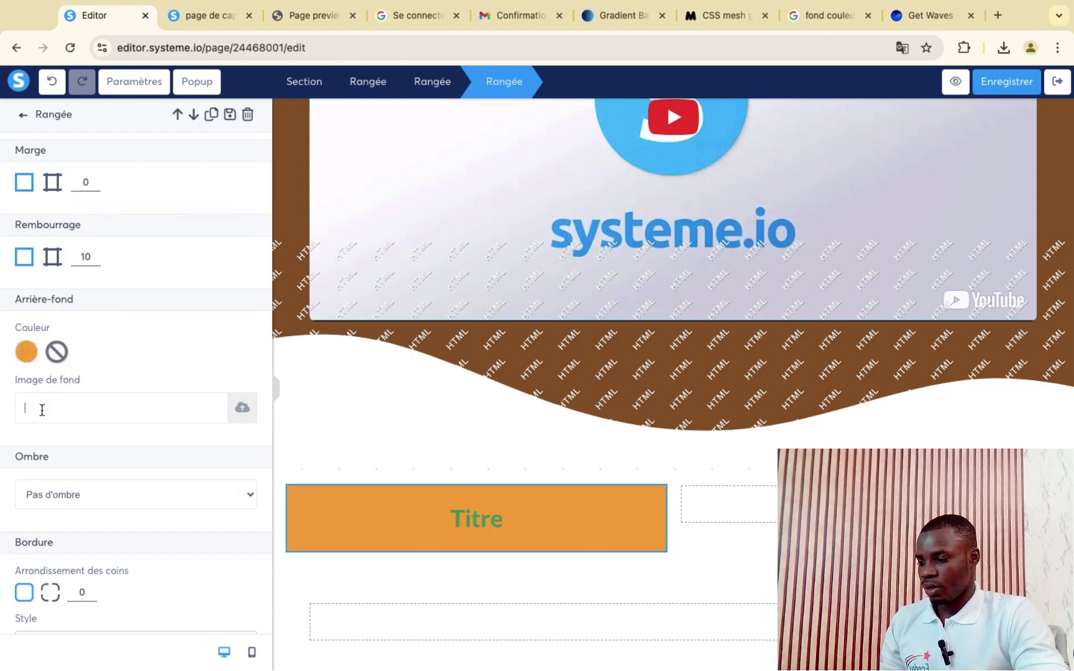
- Apply the "Foncé avec soulignement" shadow to the orange title row
{"action": "scroll", "coordinate": [42, 410], "scroll_direction": "down", "scroll_amount": 3}
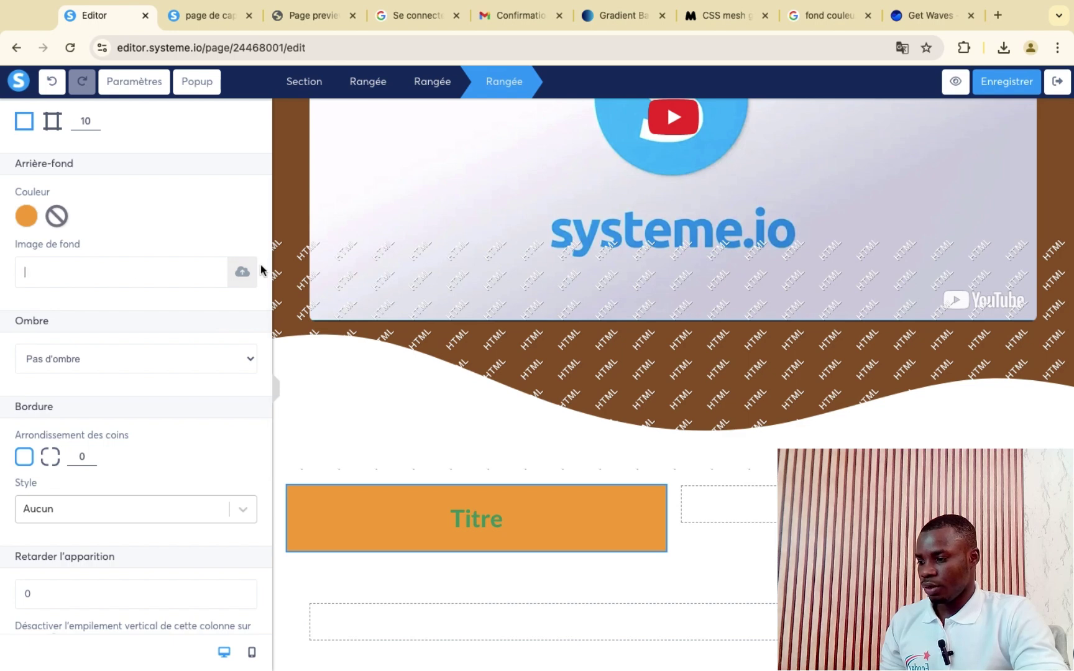
{"action": "left_click", "coordinate": [133, 361]}
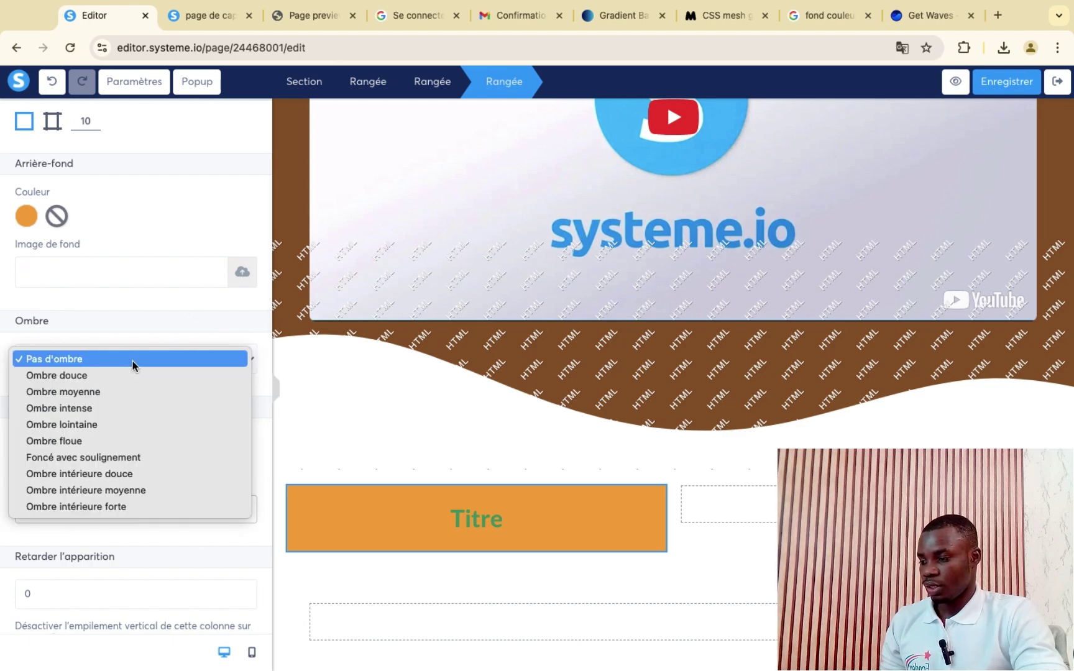
{"action": "left_click", "coordinate": [123, 376]}
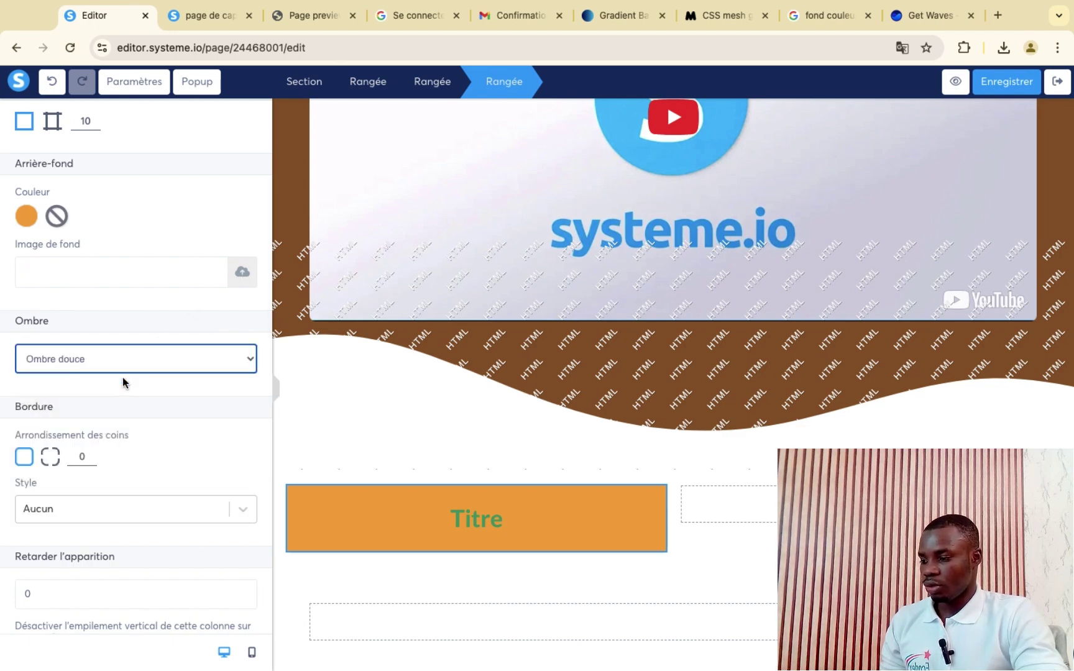
{"action": "left_click", "coordinate": [131, 364]}
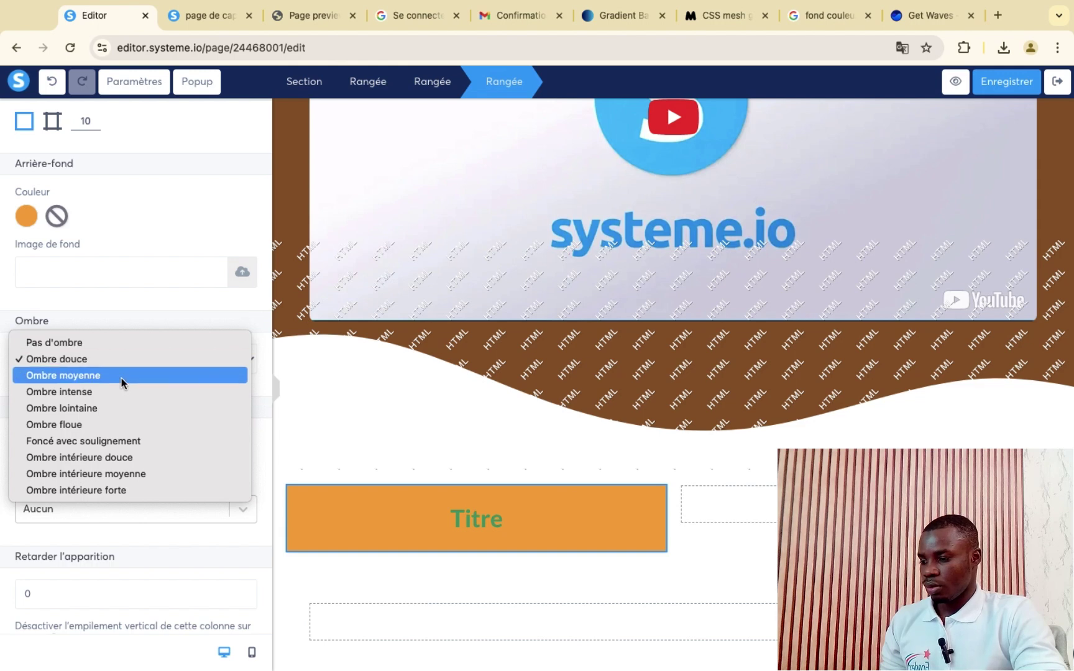
{"action": "left_click", "coordinate": [106, 441]}
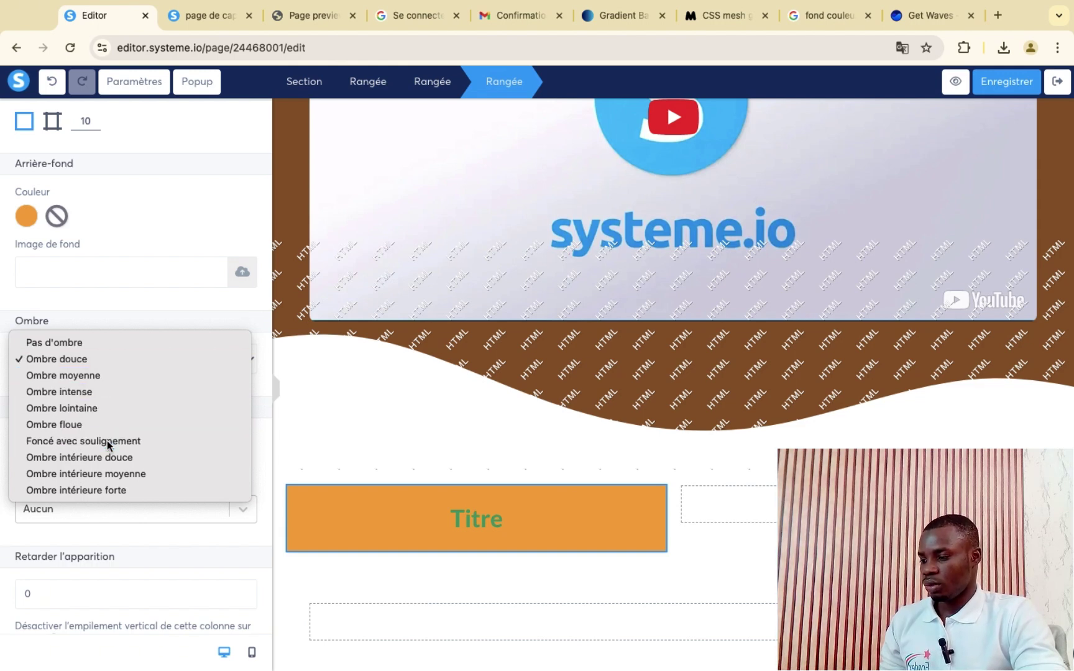
{"action": "left_click", "coordinate": [708, 559]}
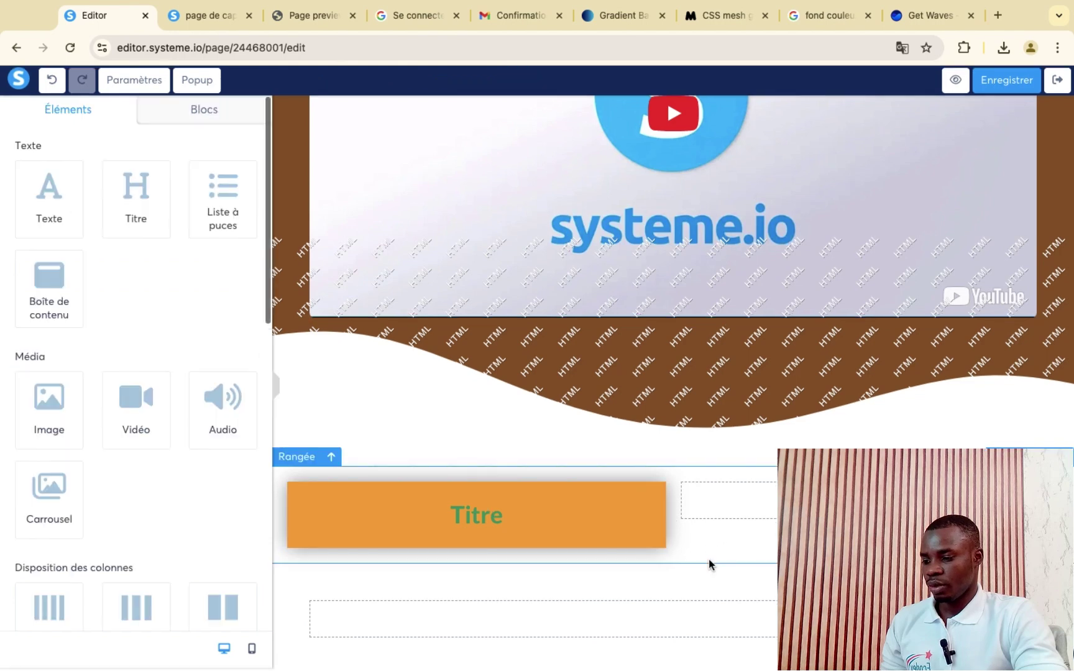
- Set the corner rounding of the orange title row to 10
{"action": "left_click", "coordinate": [383, 489]}
{"action": "scroll", "coordinate": [120, 457], "scroll_direction": "down", "scroll_amount": 4}
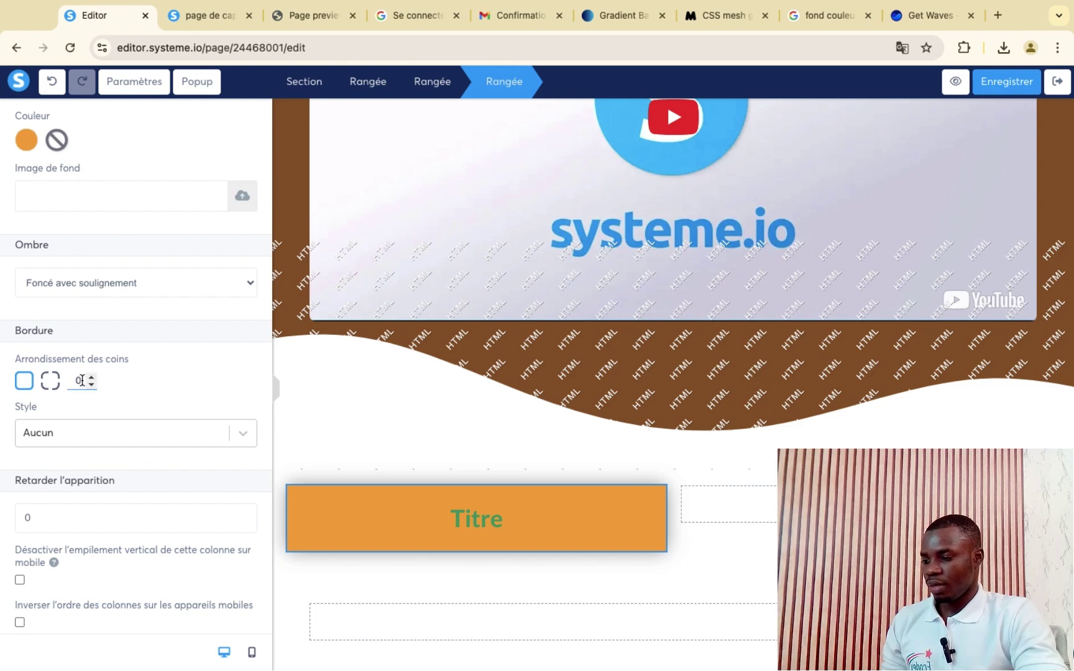
{"action": "left_click", "coordinate": [82, 380]}
{"action": "type", "text": "10"}
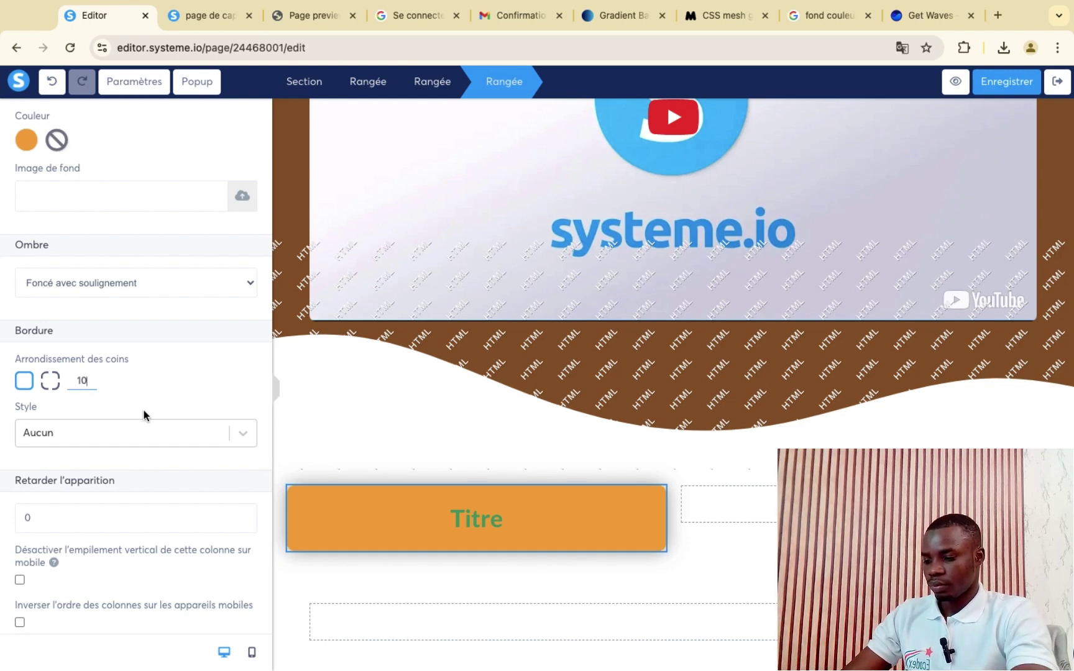
- Set the border style of the orange title row to "En pointillé"
{"action": "left_click", "coordinate": [130, 436]}
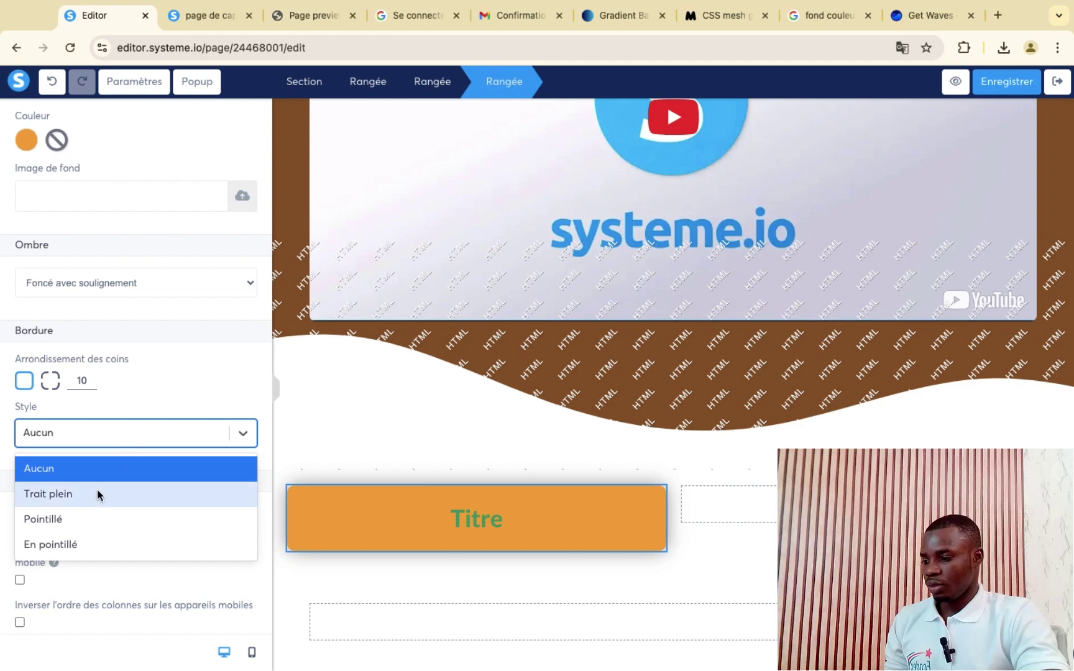
{"action": "left_click", "coordinate": [82, 517]}
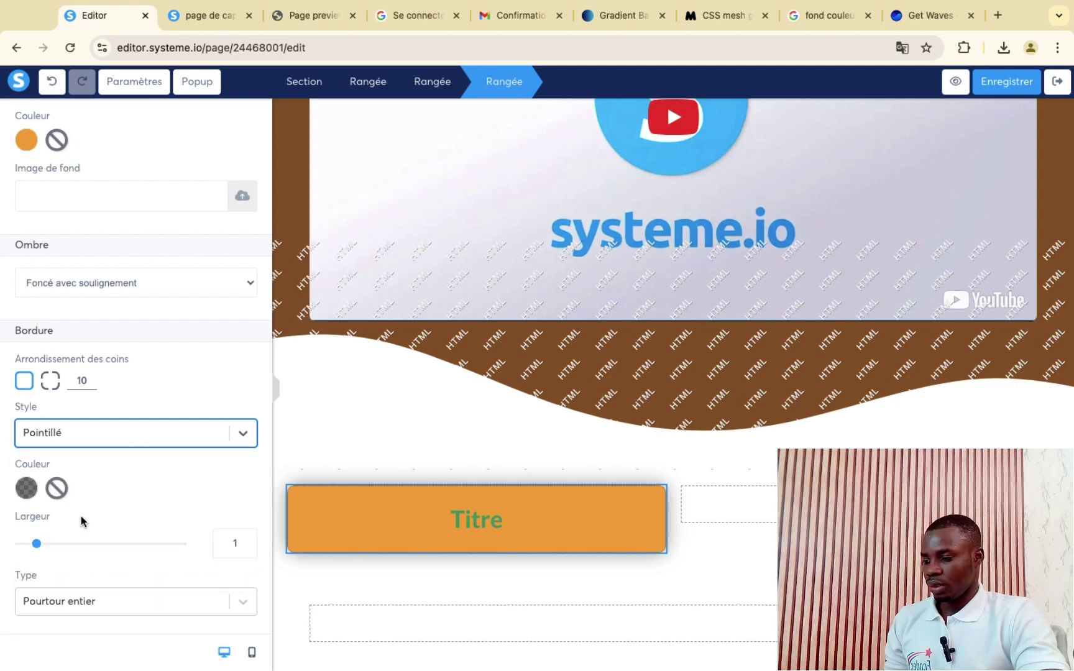
{"action": "left_click", "coordinate": [168, 435]}
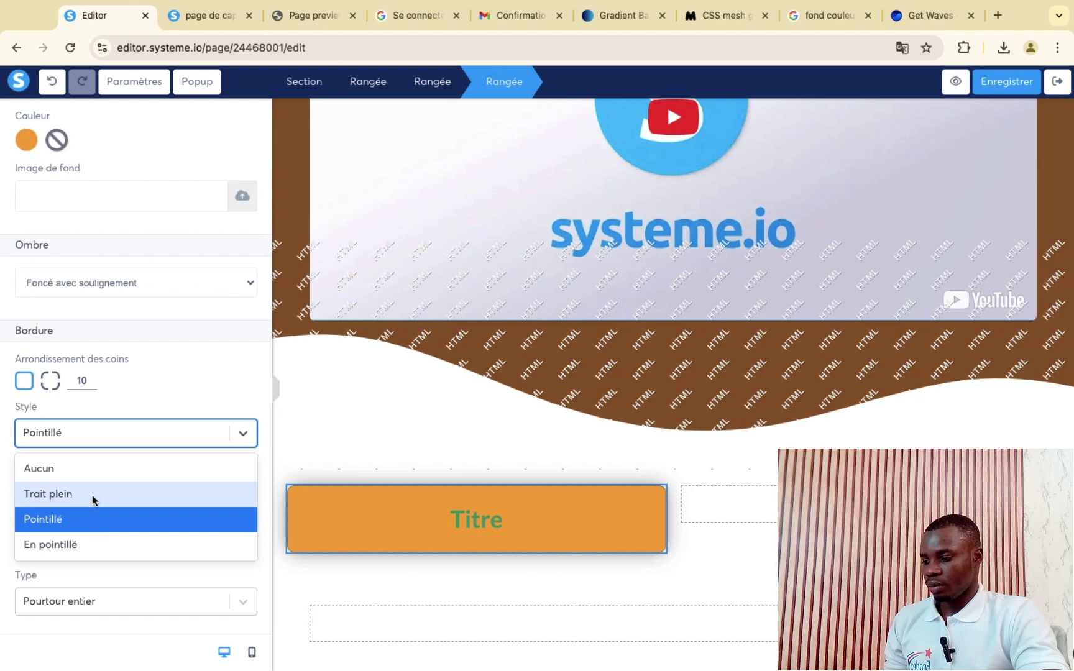
{"action": "left_click", "coordinate": [73, 546]}
{"action": "left_click", "coordinate": [465, 420]}
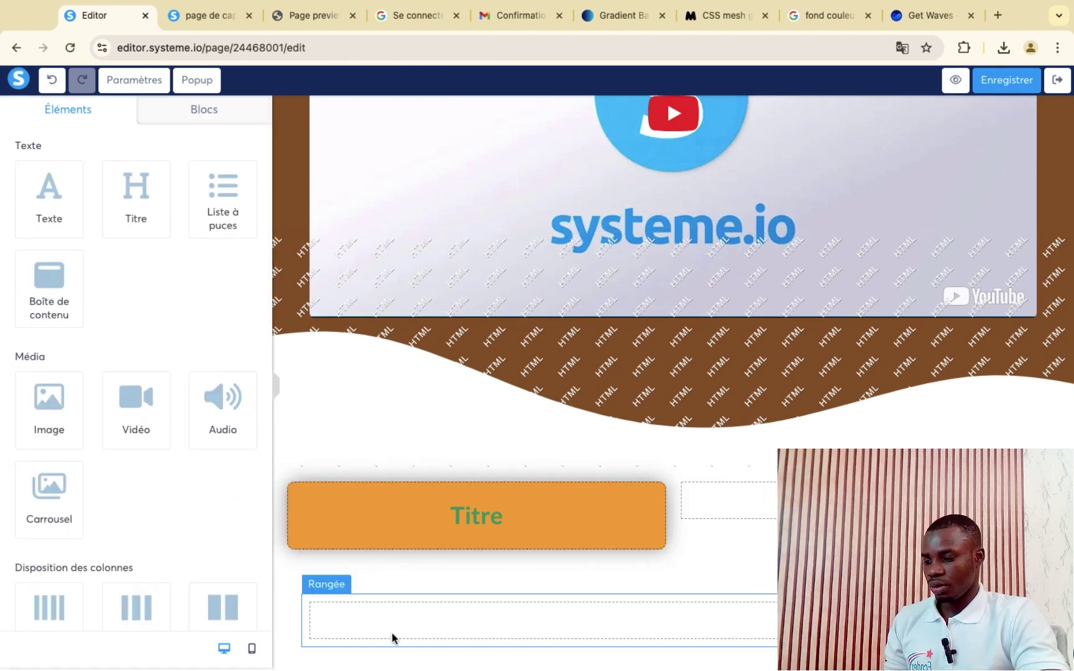
{"action": "left_click", "coordinate": [386, 475]}
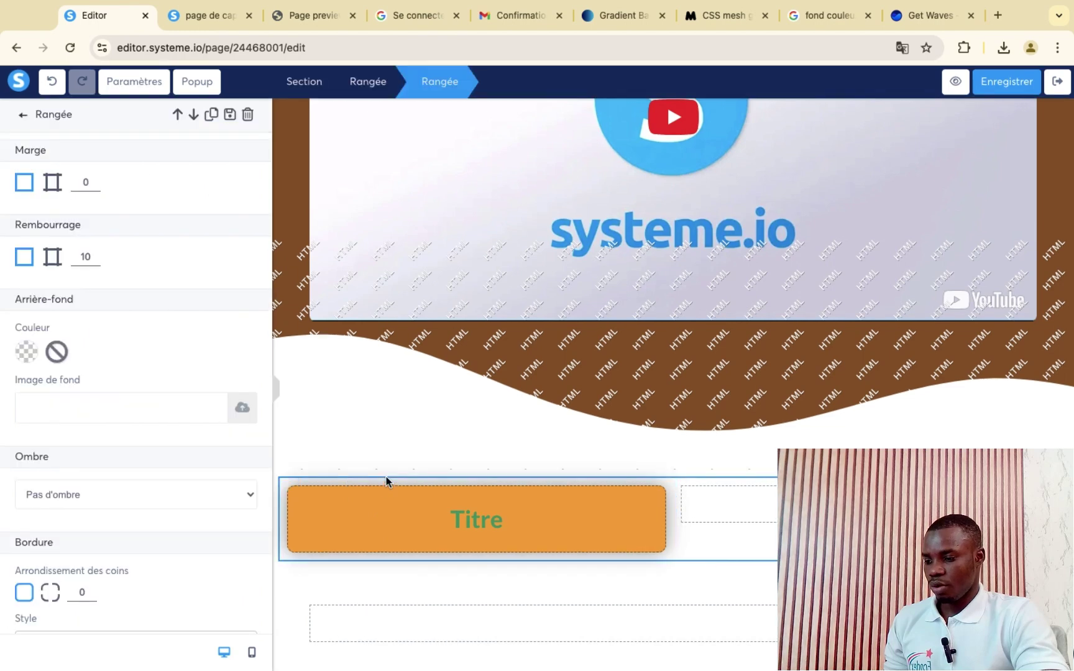
{"action": "scroll", "coordinate": [127, 469], "scroll_direction": "down", "scroll_amount": 5}
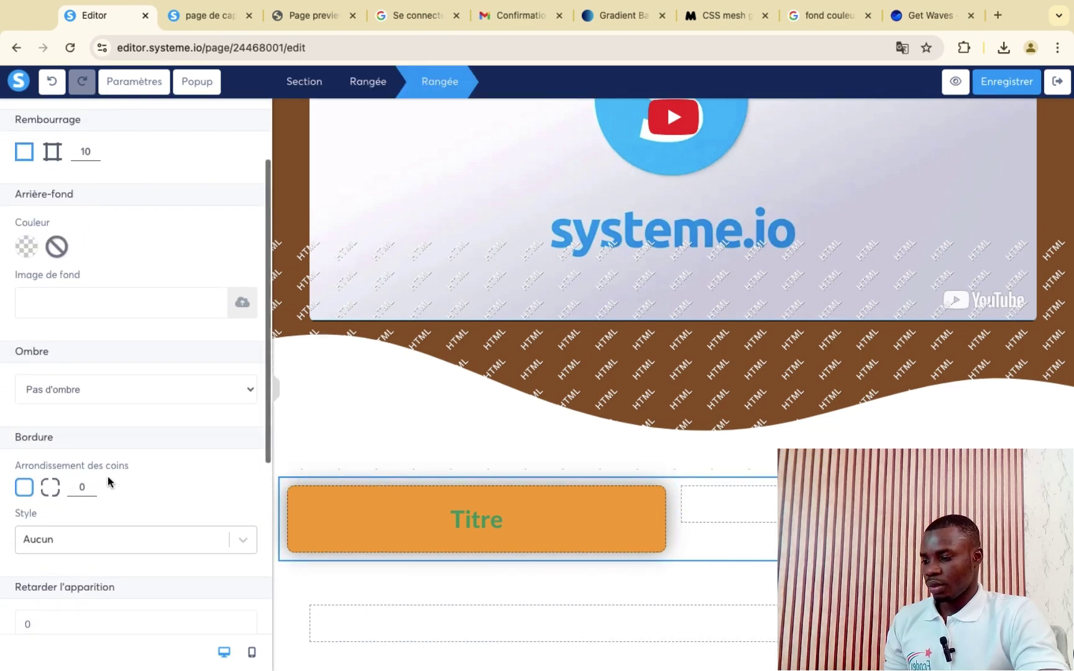
{"action": "left_click", "coordinate": [116, 468]}
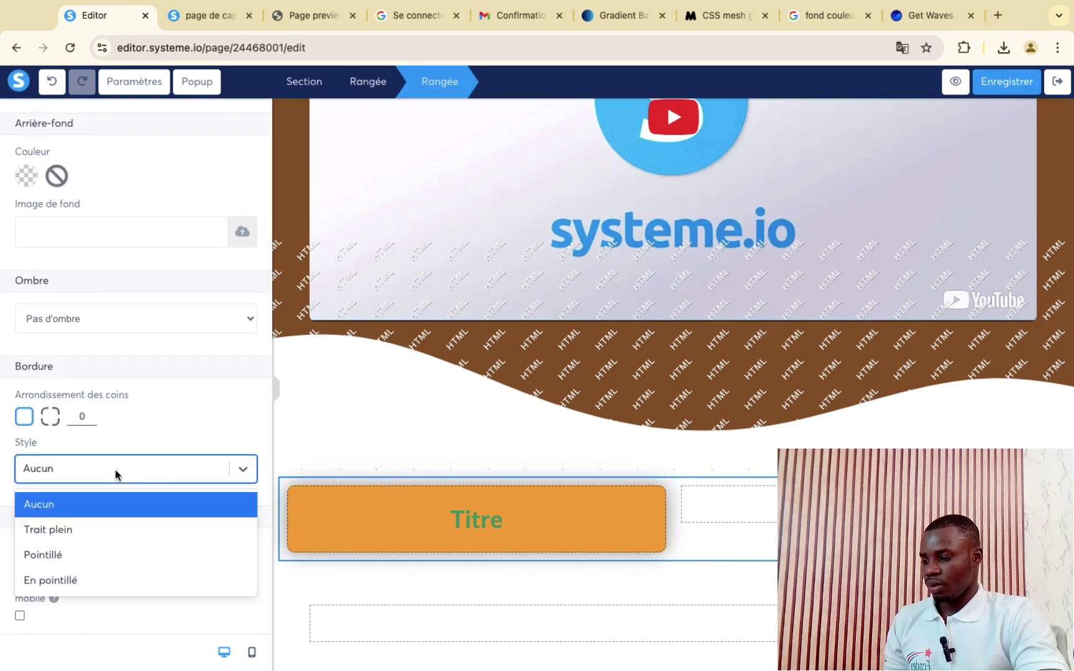
{"action": "left_click", "coordinate": [322, 521]}
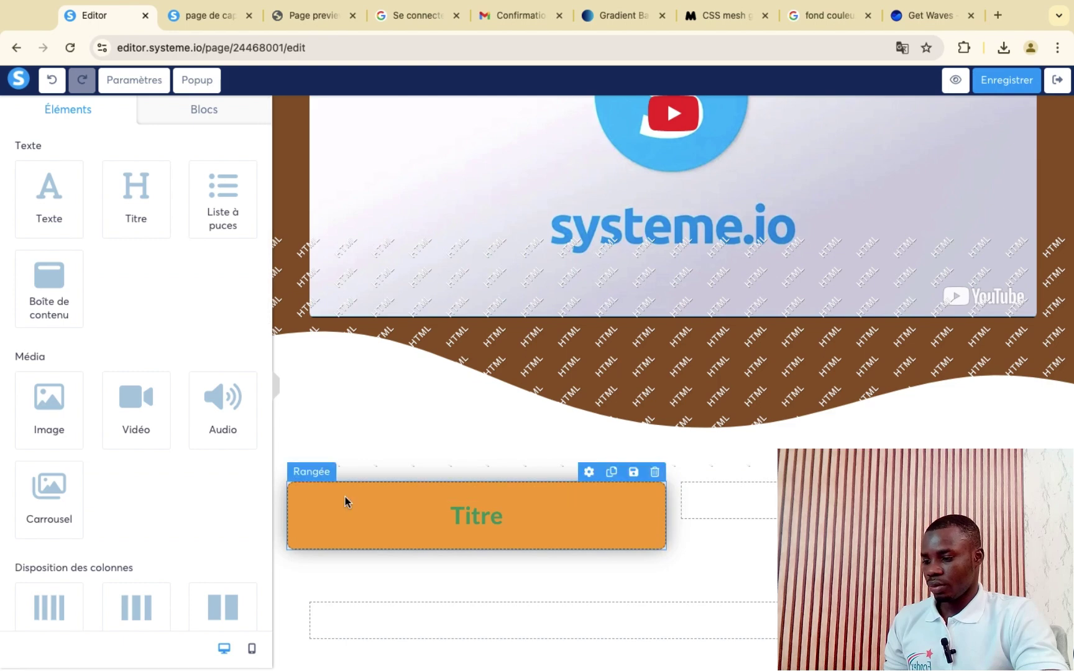
- Set the border width of the orange title row to 2
{"action": "left_click", "coordinate": [352, 490]}
{"action": "scroll", "coordinate": [99, 408], "scroll_direction": "down", "scroll_amount": 4}
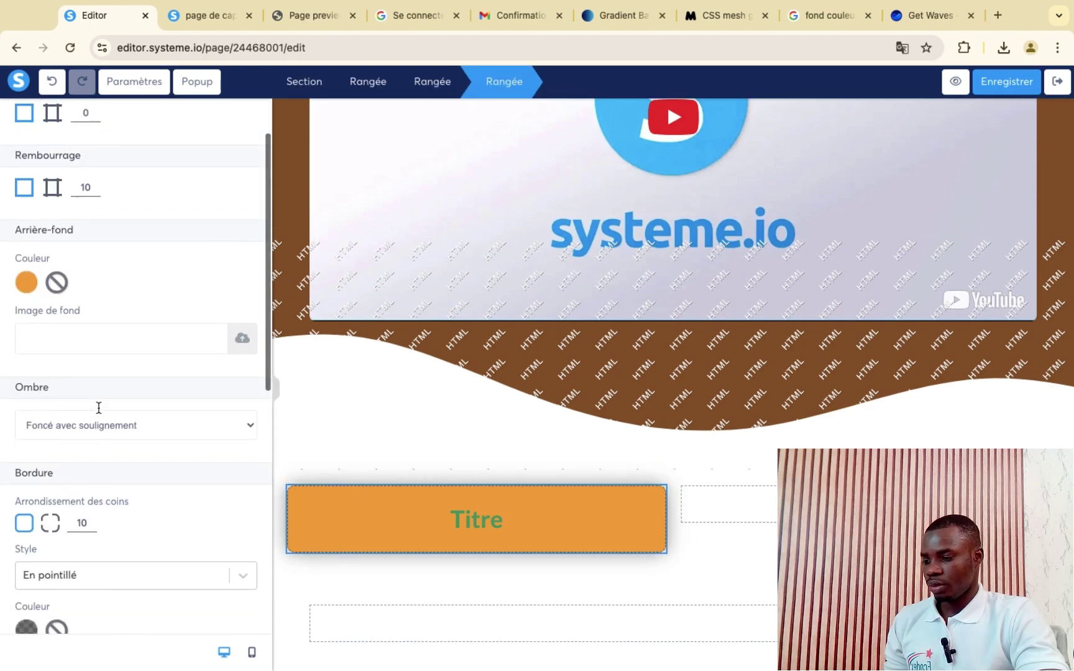
{"action": "scroll", "coordinate": [105, 489], "scroll_direction": "down", "scroll_amount": 3}
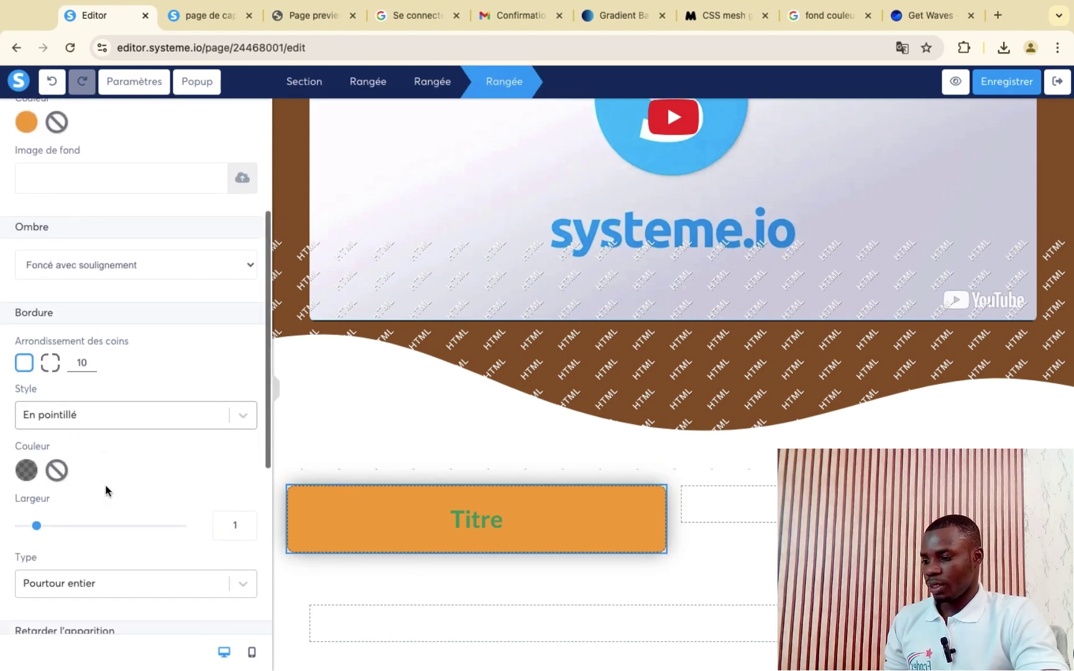
{"action": "left_click_drag", "start_coordinate": [36, 498], "coordinate": [52, 497]}
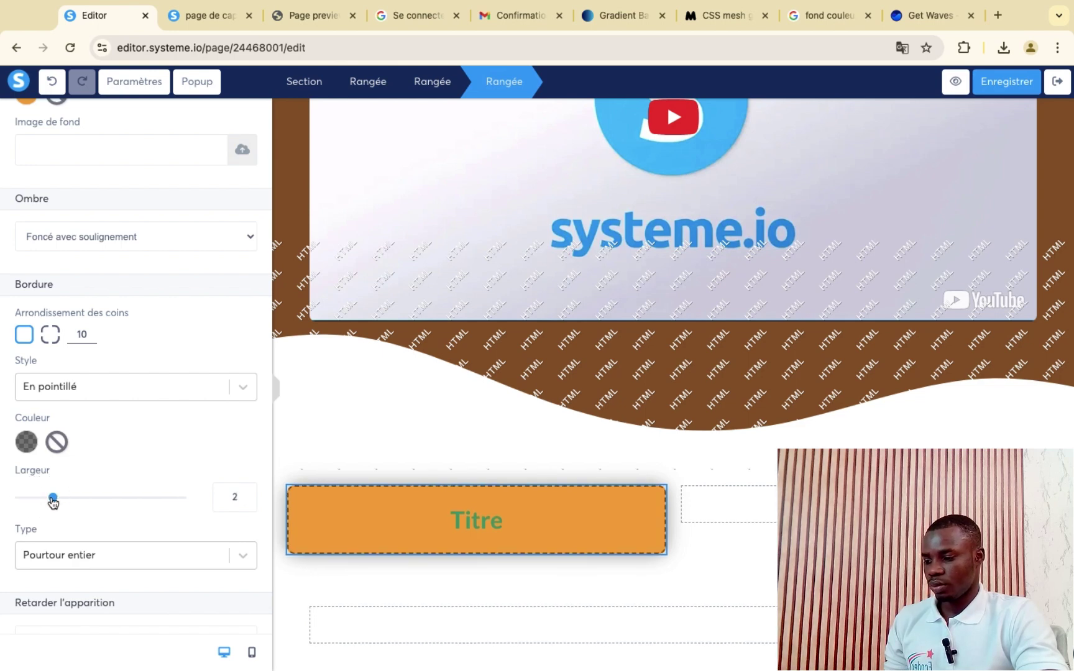
- Set the border colour of the orange title row to the default white
{"action": "left_click", "coordinate": [25, 443]}
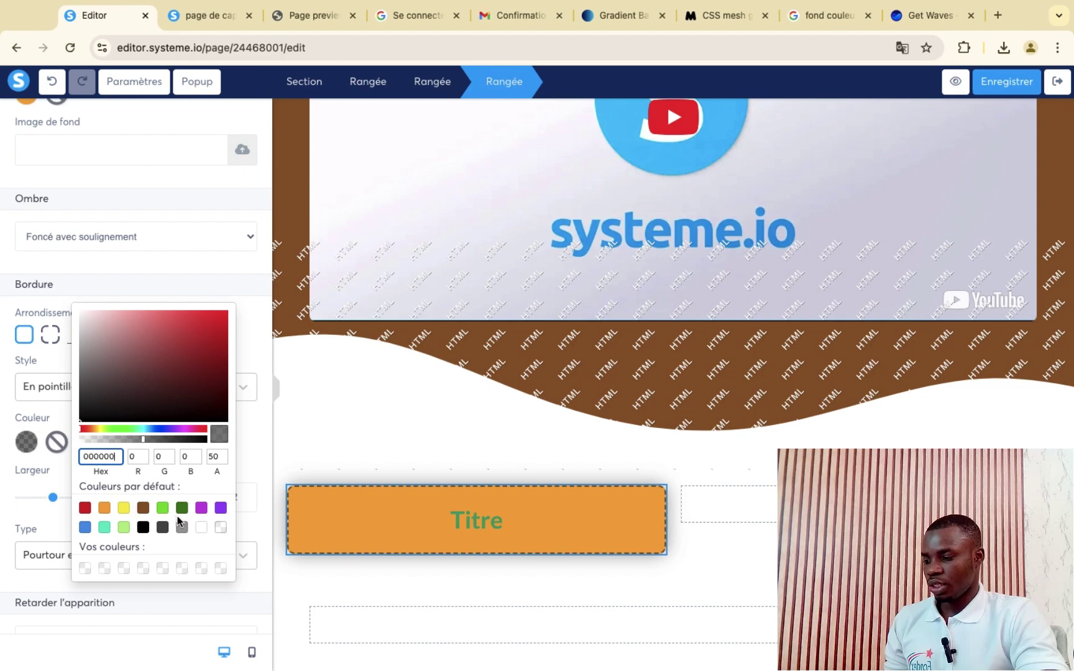
{"action": "left_click", "coordinate": [202, 527]}
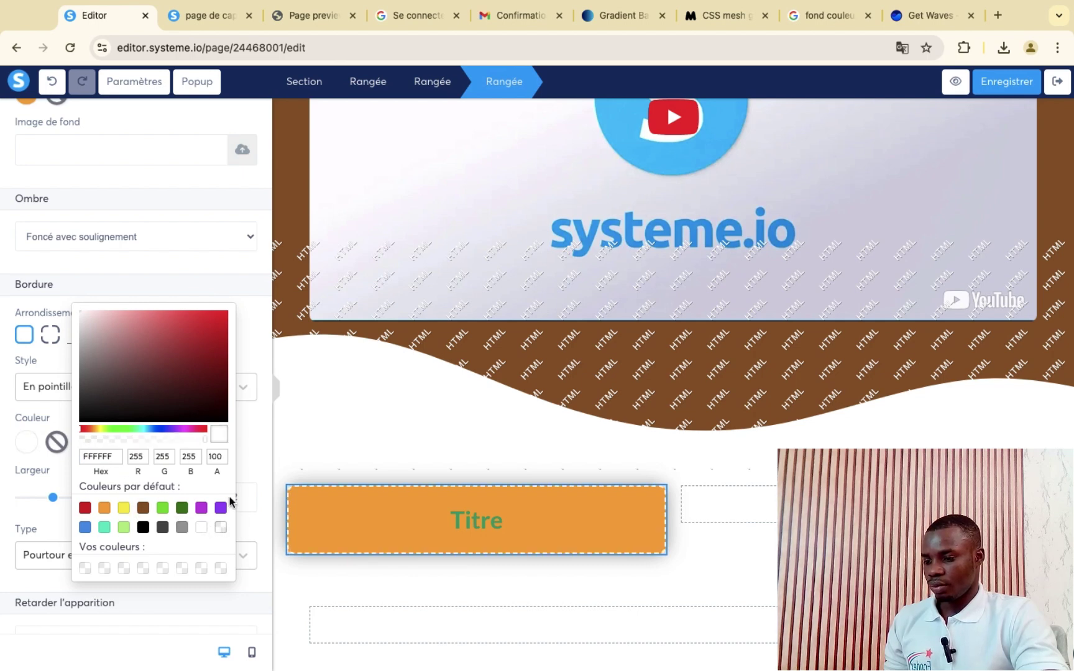
{"action": "left_click", "coordinate": [247, 445]}
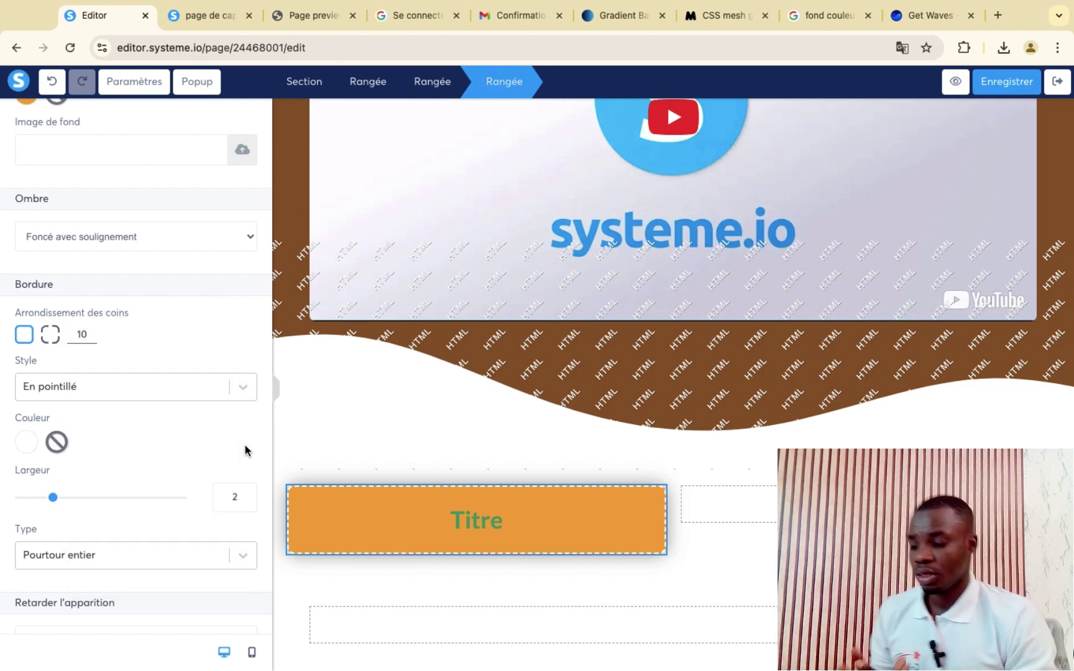
{"action": "scroll", "coordinate": [133, 425], "scroll_direction": "up", "scroll_amount": 2}
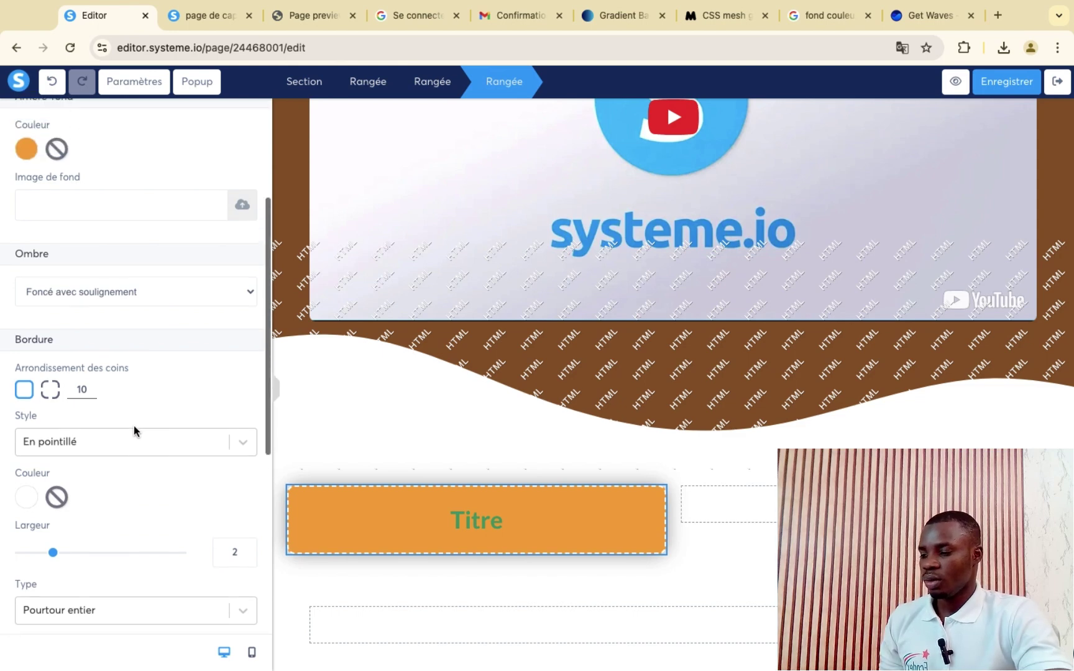
{"action": "scroll", "coordinate": [94, 404], "scroll_direction": "up", "scroll_amount": 3}
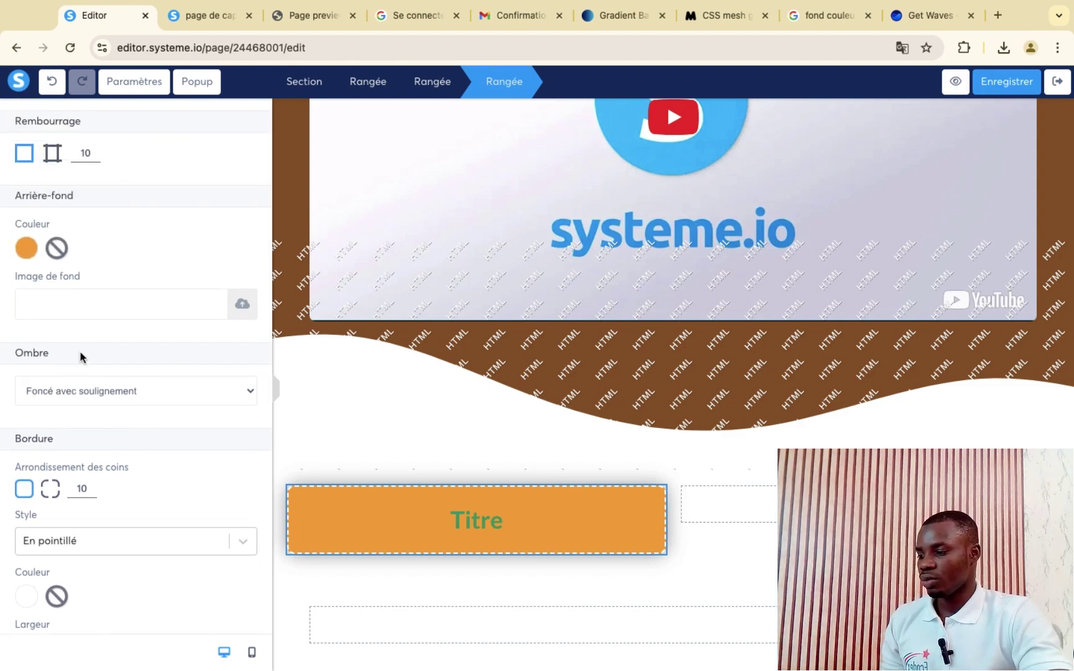
{"action": "scroll", "coordinate": [81, 357], "scroll_direction": "down", "scroll_amount": 7}
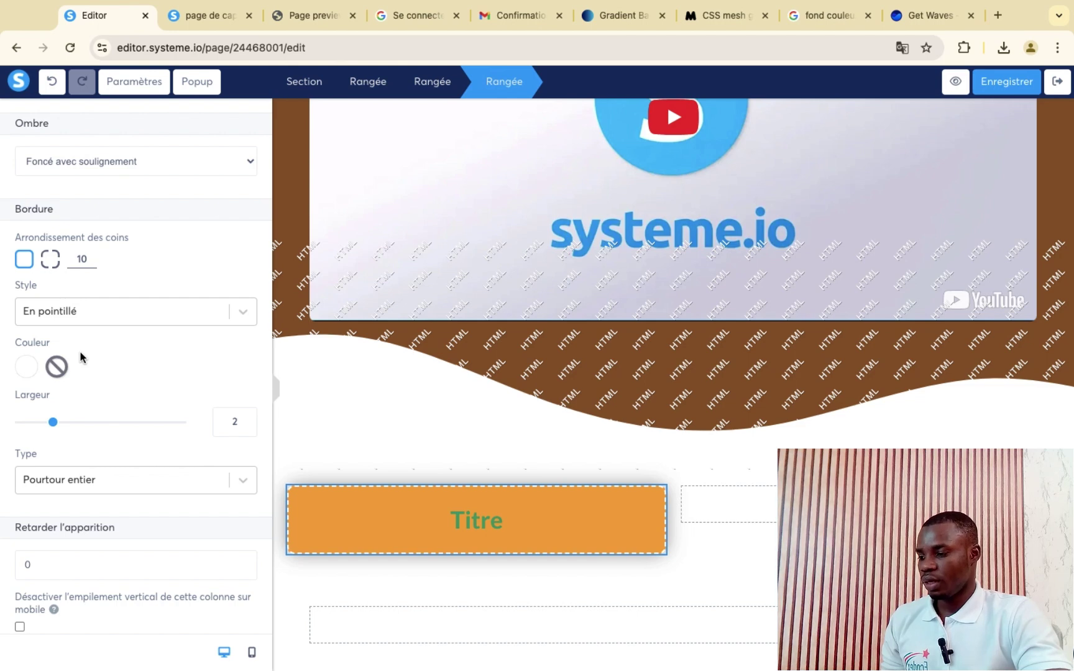
{"action": "scroll", "coordinate": [80, 356], "scroll_direction": "up", "scroll_amount": 3}
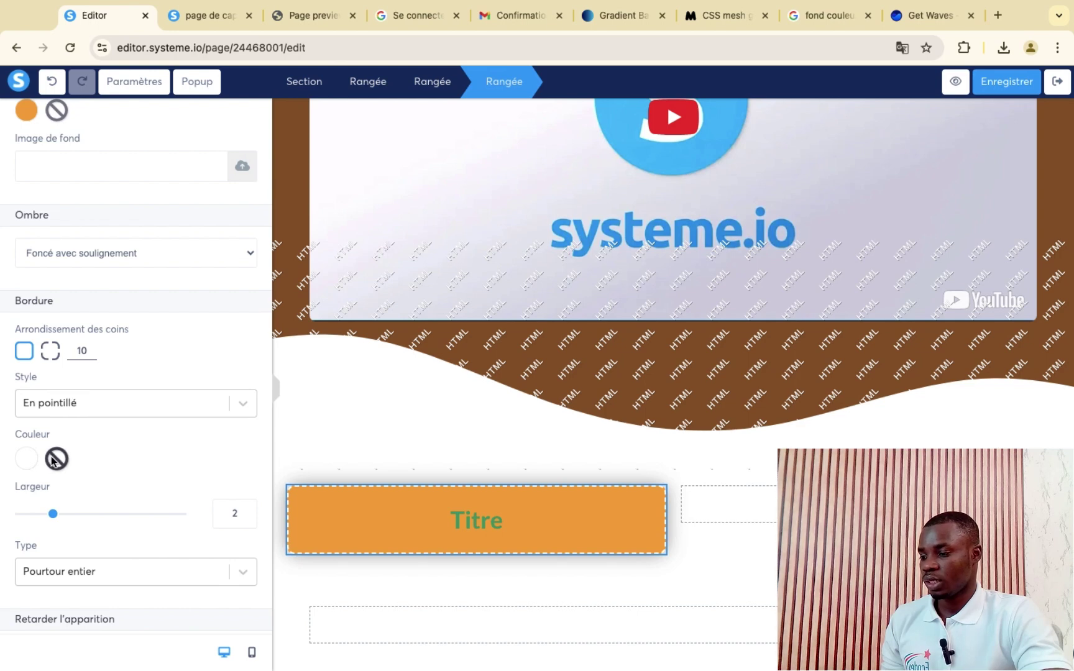
{"action": "left_click", "coordinate": [781, 512]}
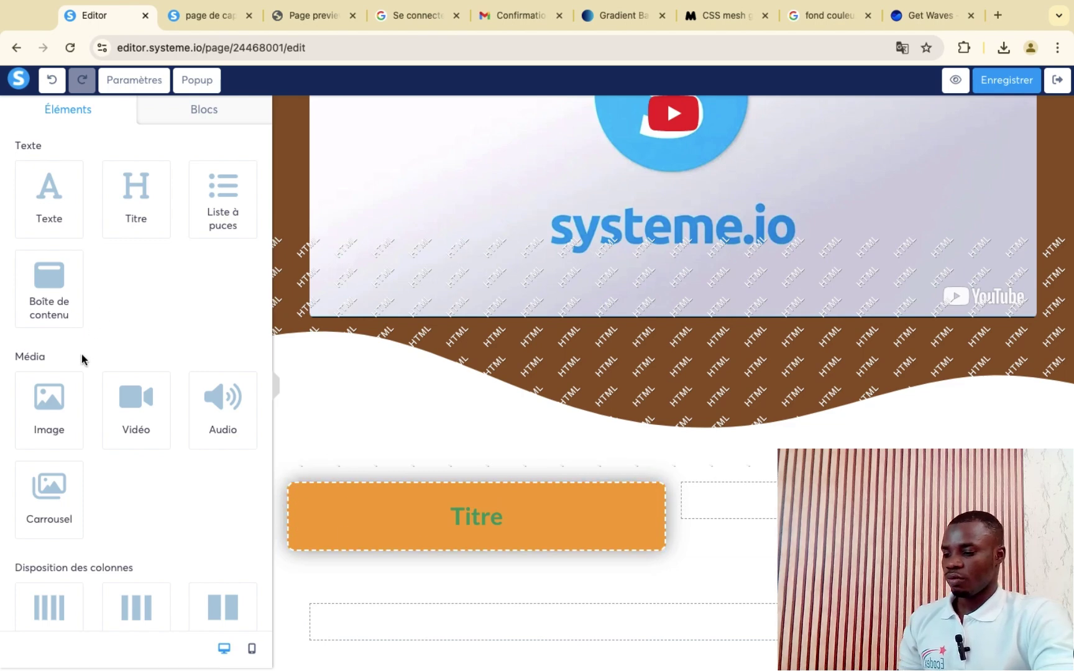
- Add an image element below the title inside the orange row
{"action": "left_click_drag", "start_coordinate": [53, 415], "coordinate": [480, 525]}
{"action": "scroll", "coordinate": [480, 525], "scroll_direction": "down", "scroll_amount": 8}
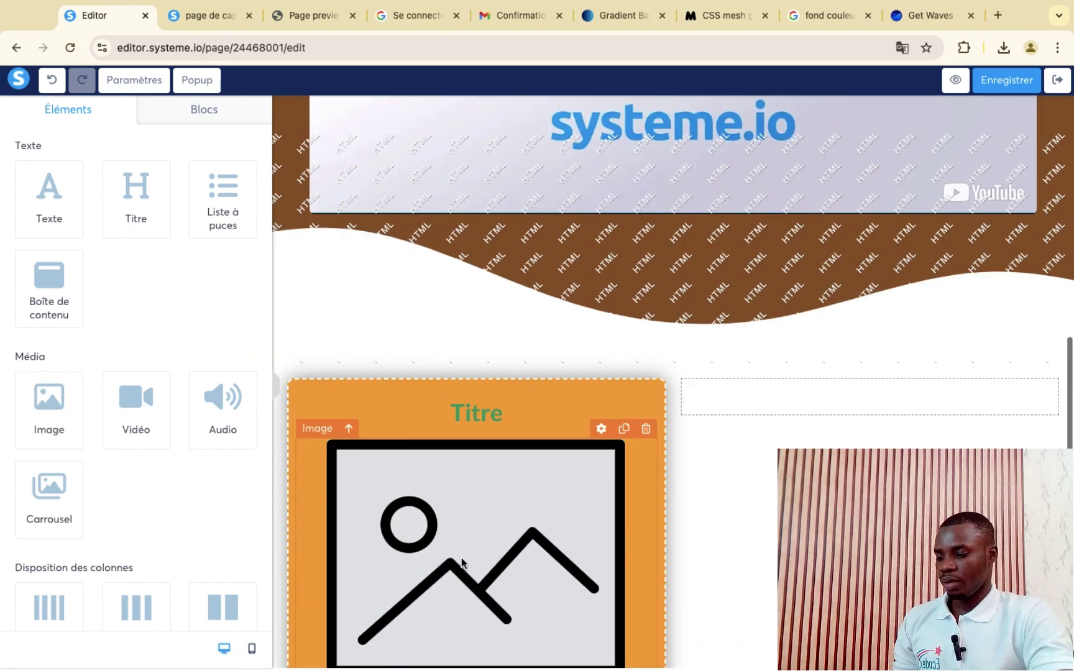
{"action": "scroll", "coordinate": [549, 381], "scroll_direction": "up", "scroll_amount": 5}
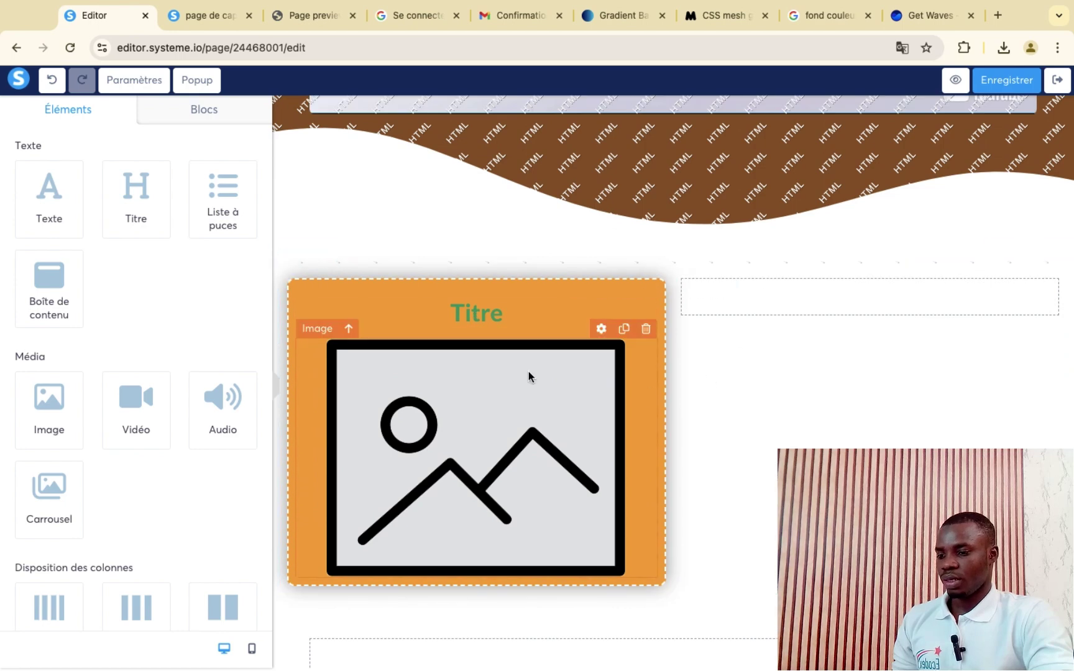
- Remove the white dashed border from the orange row holding the title and image
{"action": "left_click", "coordinate": [440, 287]}
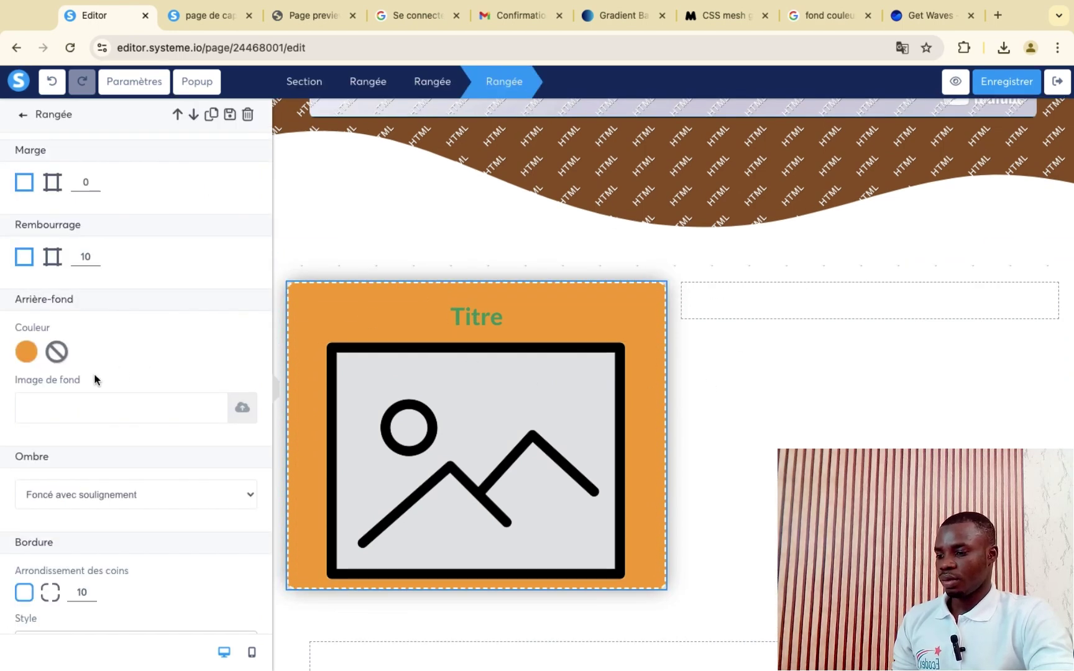
{"action": "scroll", "coordinate": [94, 379], "scroll_direction": "down", "scroll_amount": 5}
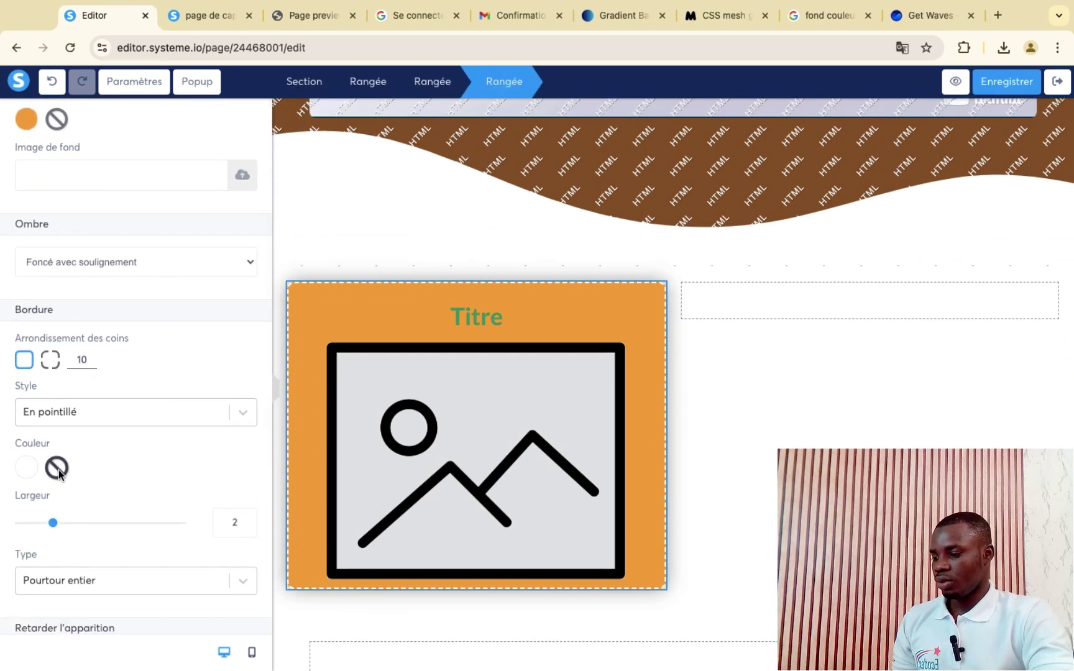
{"action": "left_click", "coordinate": [953, 382]}
{"action": "scroll", "coordinate": [721, 376], "scroll_direction": "down", "scroll_amount": 5}
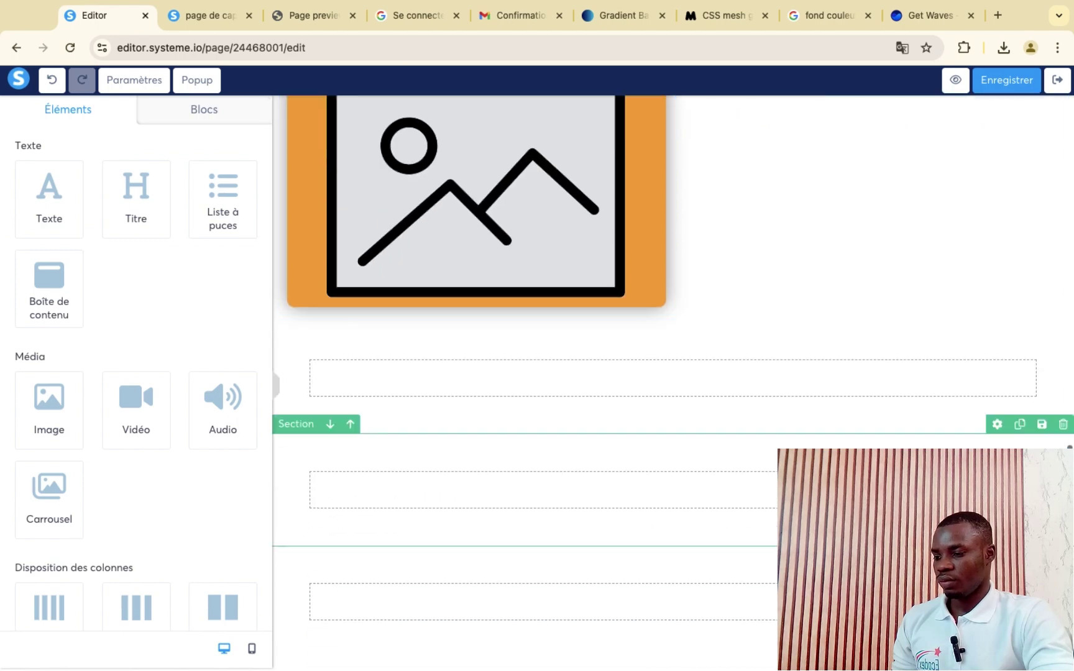
{"action": "scroll", "coordinate": [721, 375], "scroll_direction": "up", "scroll_amount": 3}
{"action": "scroll", "coordinate": [721, 375], "scroll_direction": "up", "scroll_amount": 3}
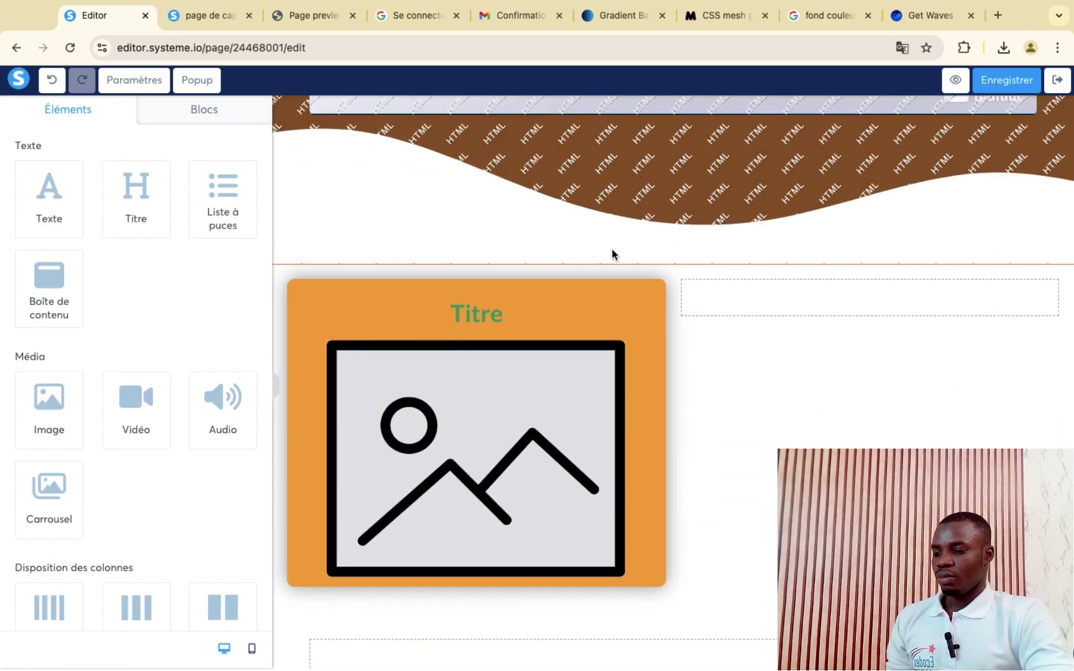
{"action": "left_click", "coordinate": [554, 272]}
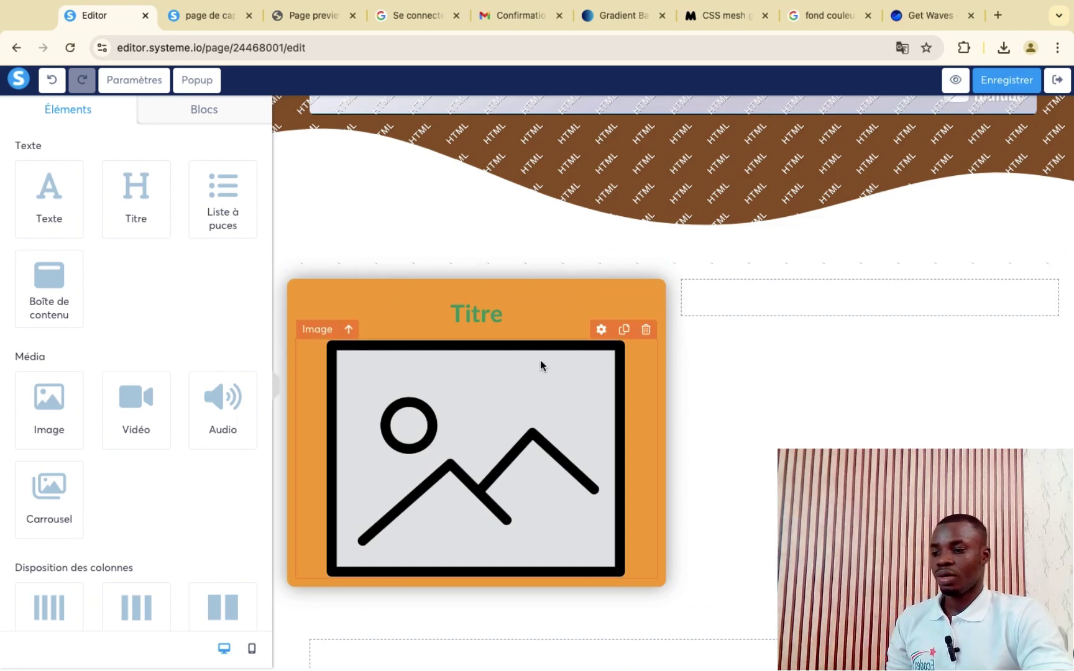
{"action": "scroll", "coordinate": [540, 360], "scroll_direction": "down", "scroll_amount": 3}
{"action": "scroll", "coordinate": [593, 320], "scroll_direction": "up", "scroll_amount": 3}
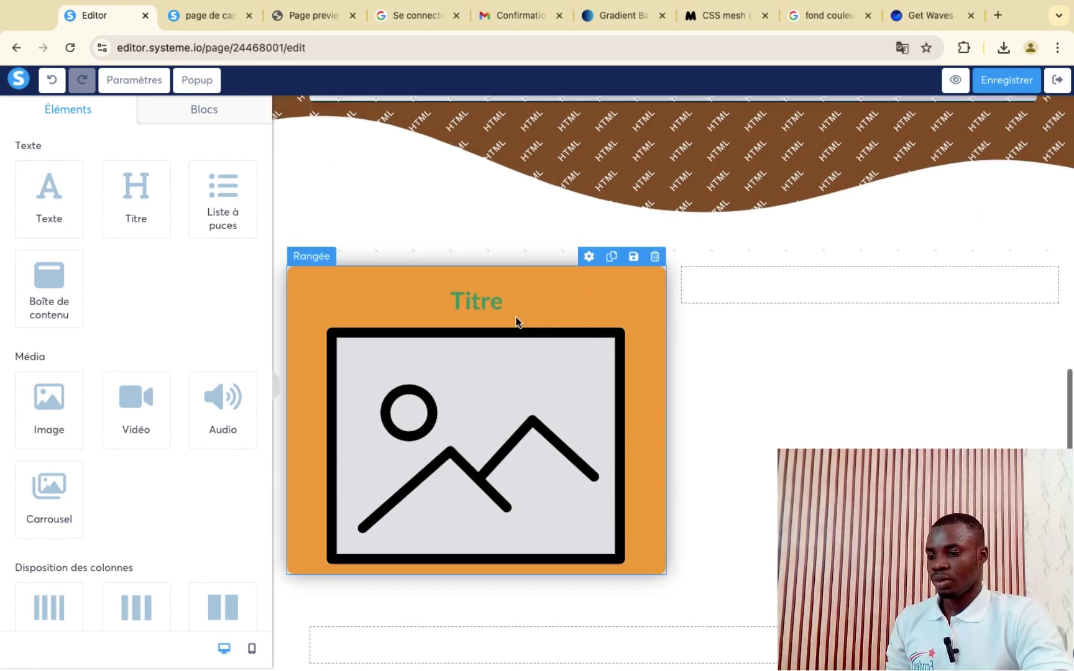
- Place a two-column layout in the second empty row below the orange block
{"action": "scroll", "coordinate": [473, 371], "scroll_direction": "down", "scroll_amount": 6}
{"action": "scroll", "coordinate": [473, 371], "scroll_direction": "down", "scroll_amount": 1}
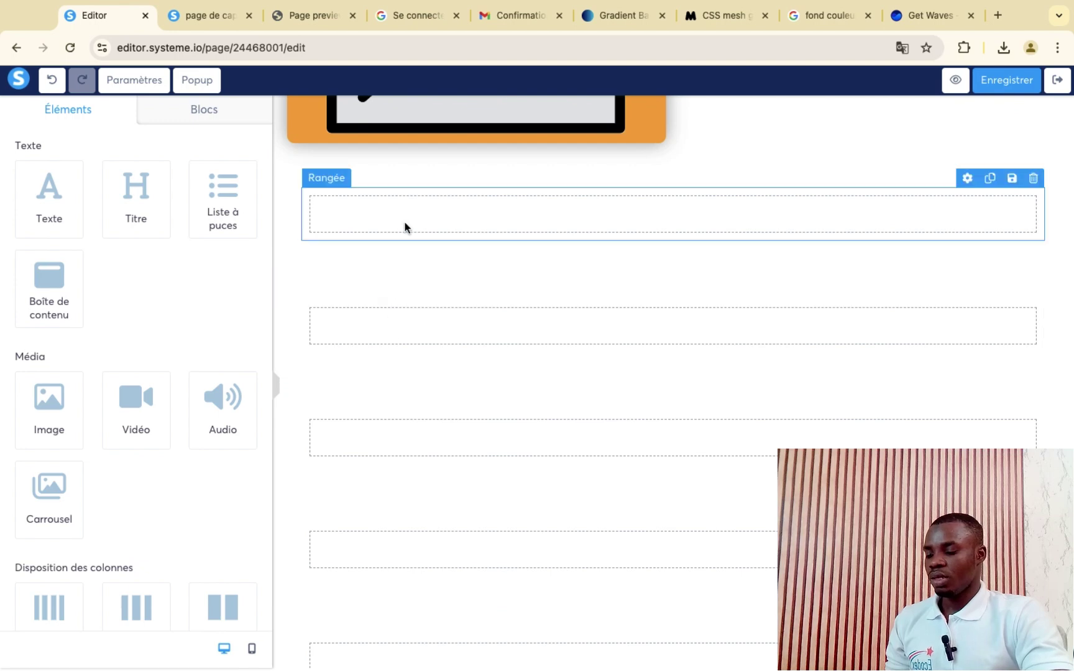
{"action": "scroll", "coordinate": [151, 417], "scroll_direction": "down", "scroll_amount": 2}
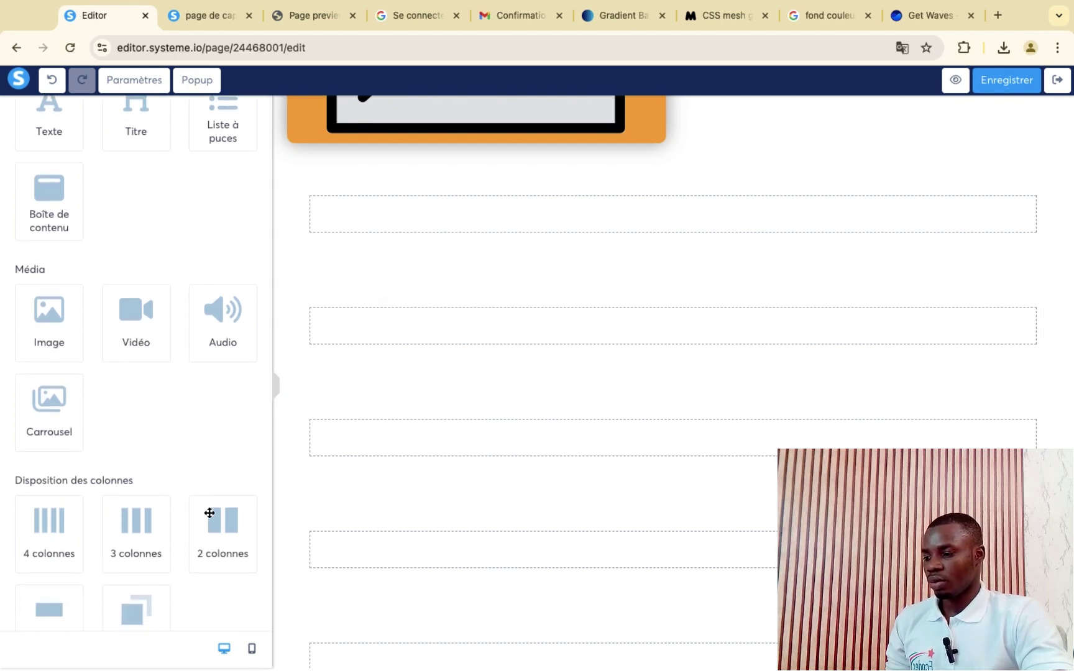
{"action": "left_click_drag", "start_coordinate": [210, 513], "coordinate": [453, 317]}
- Apply the "Foncé avec soulignement" shadow to the image of the woman with a laptop in the first section
{"action": "scroll", "coordinate": [453, 317], "scroll_direction": "up", "scroll_amount": 10}
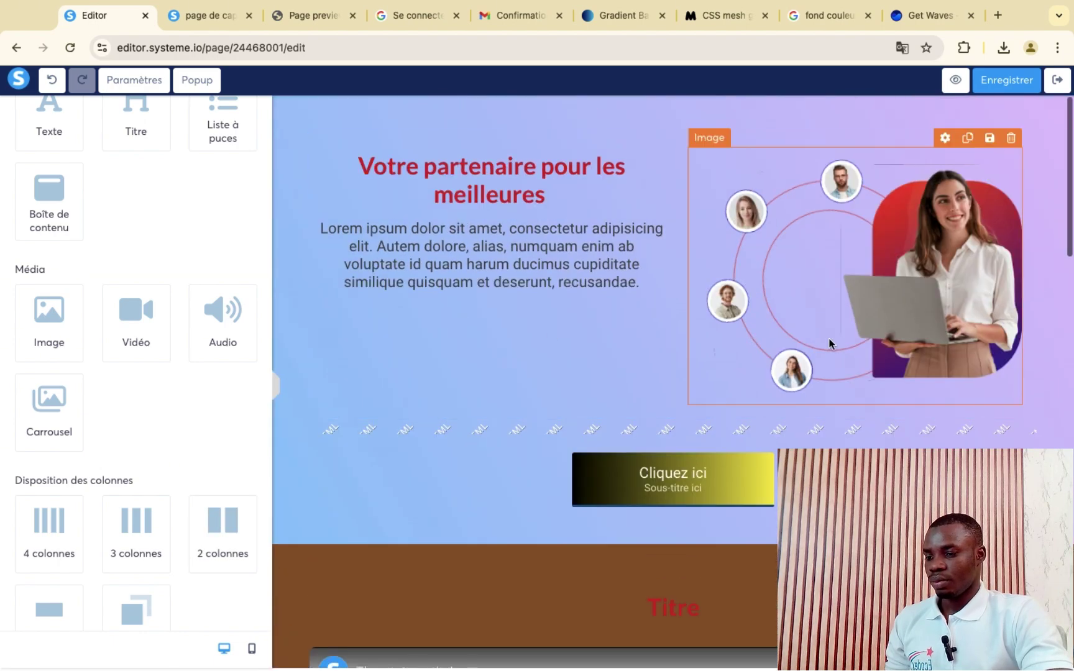
{"action": "left_click", "coordinate": [835, 323]}
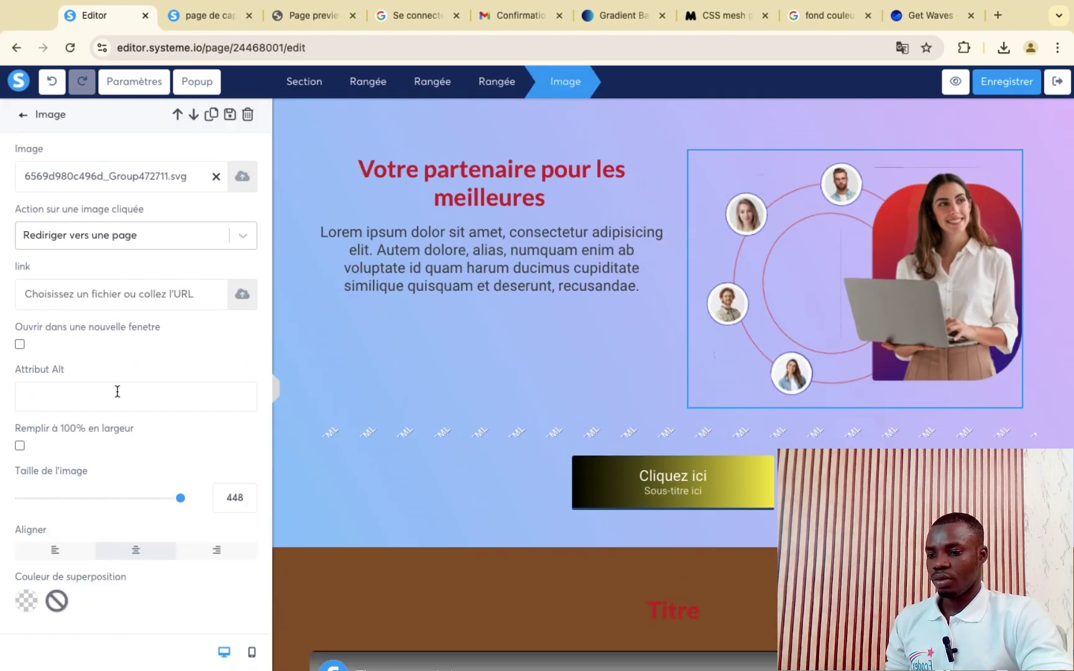
{"action": "scroll", "coordinate": [116, 391], "scroll_direction": "down", "scroll_amount": 10}
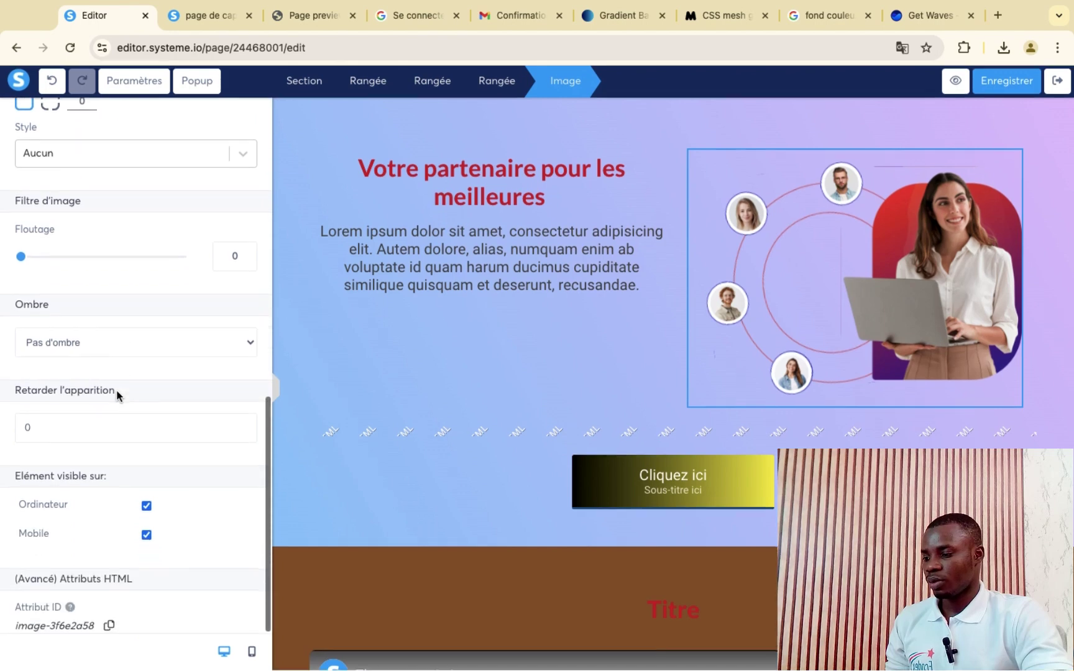
{"action": "scroll", "coordinate": [117, 389], "scroll_direction": "up", "scroll_amount": 5}
{"action": "left_click", "coordinate": [104, 538]}
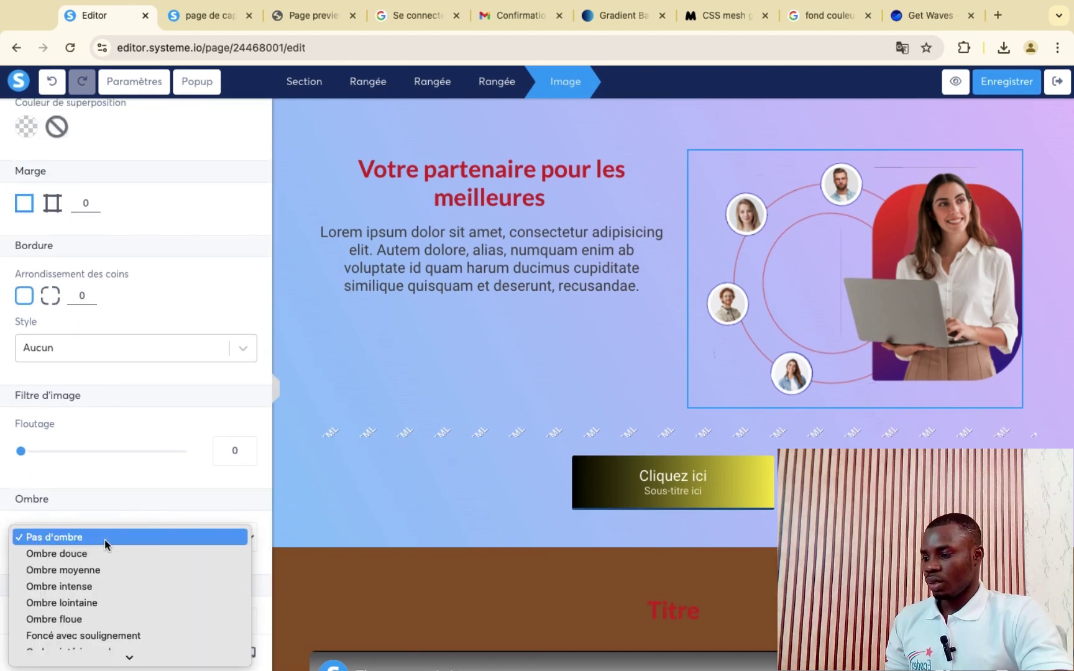
{"action": "key", "text": "Escape"}
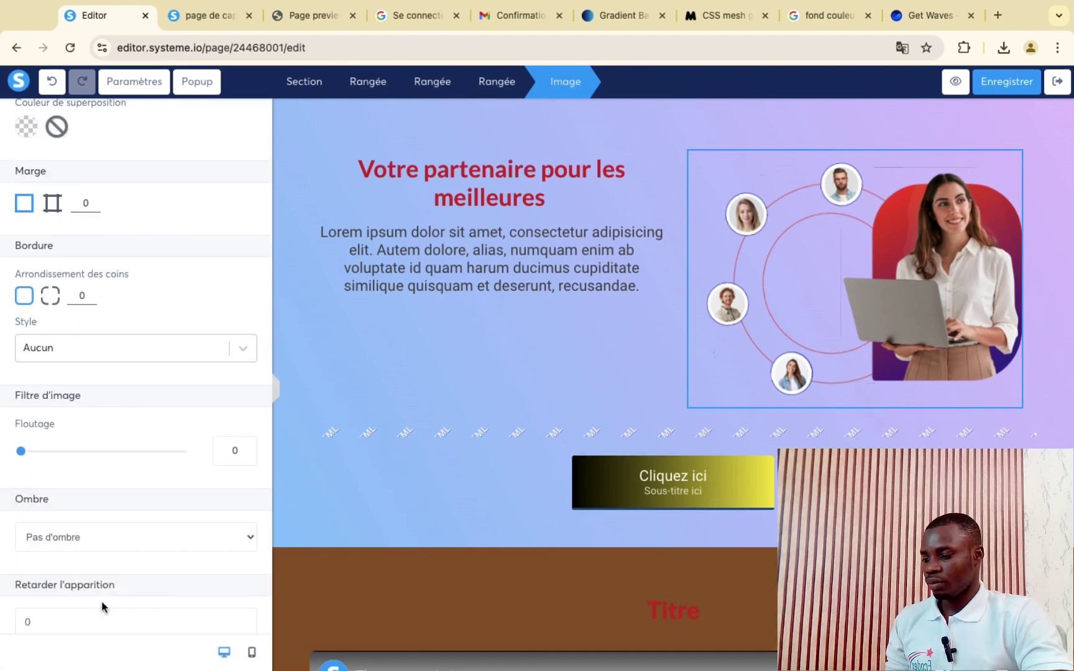
{"action": "left_click", "coordinate": [397, 443]}
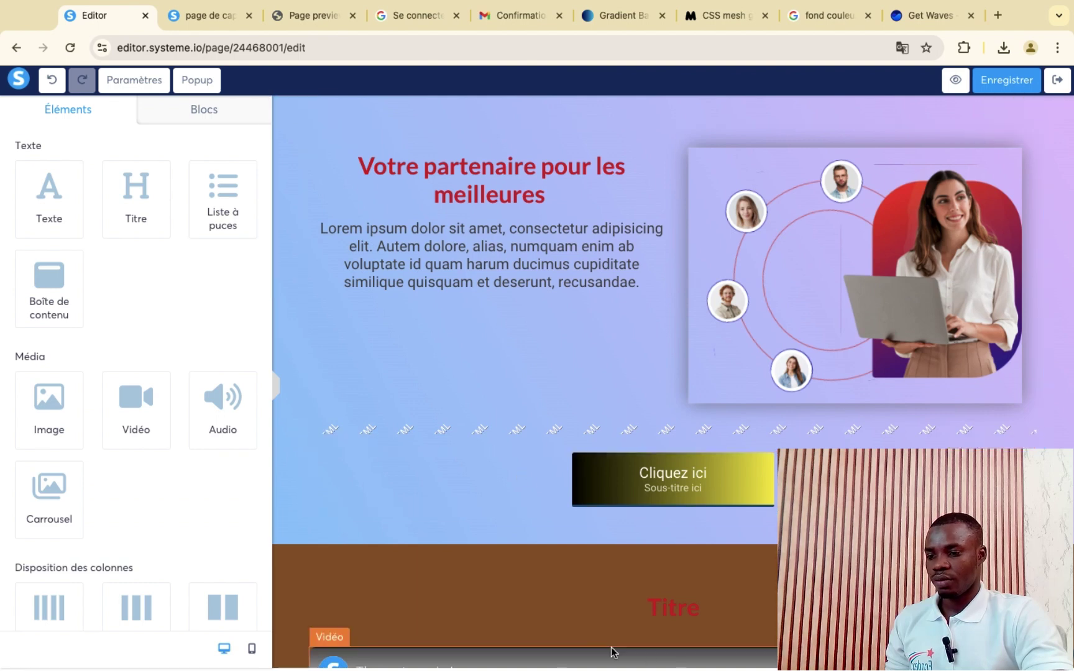
- Set the corner rounding of the image in the first section to 10
{"action": "left_click", "coordinate": [721, 274]}
{"action": "scroll", "coordinate": [159, 461], "scroll_direction": "down", "scroll_amount": 10}
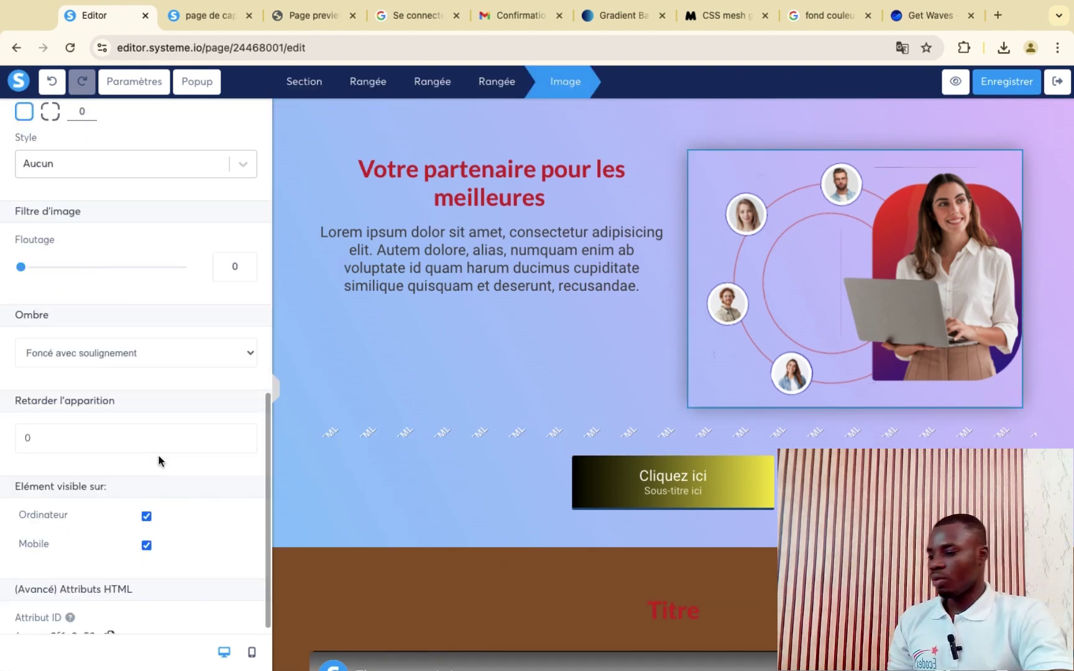
{"action": "scroll", "coordinate": [158, 460], "scroll_direction": "up", "scroll_amount": 2}
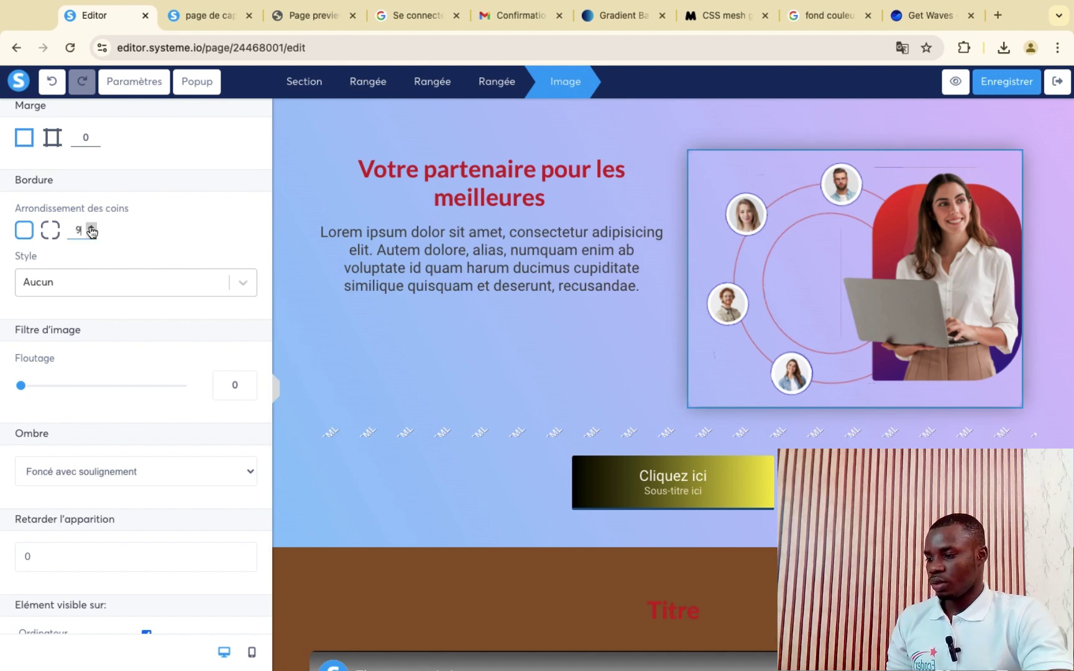
{"action": "left_click", "coordinate": [91, 228]}
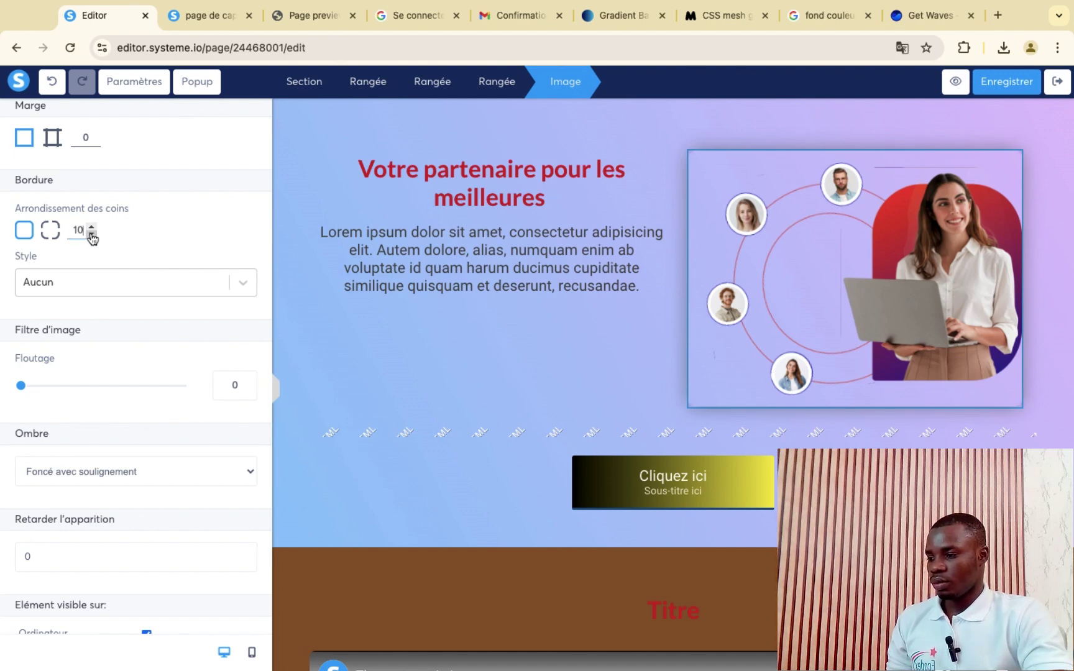
{"action": "left_click", "coordinate": [416, 352]}
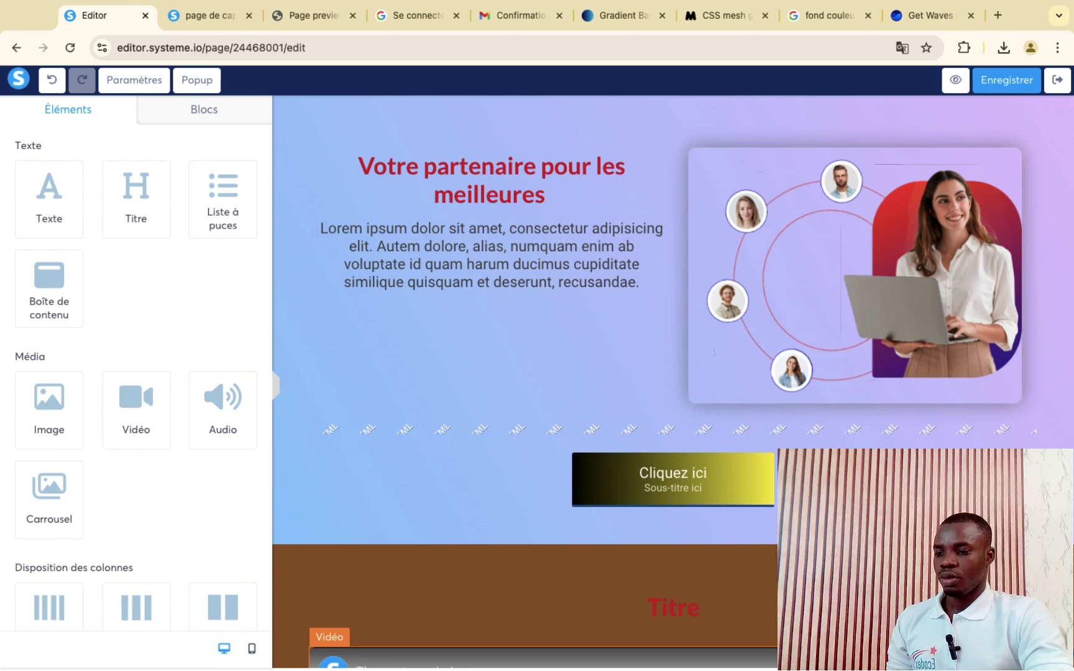